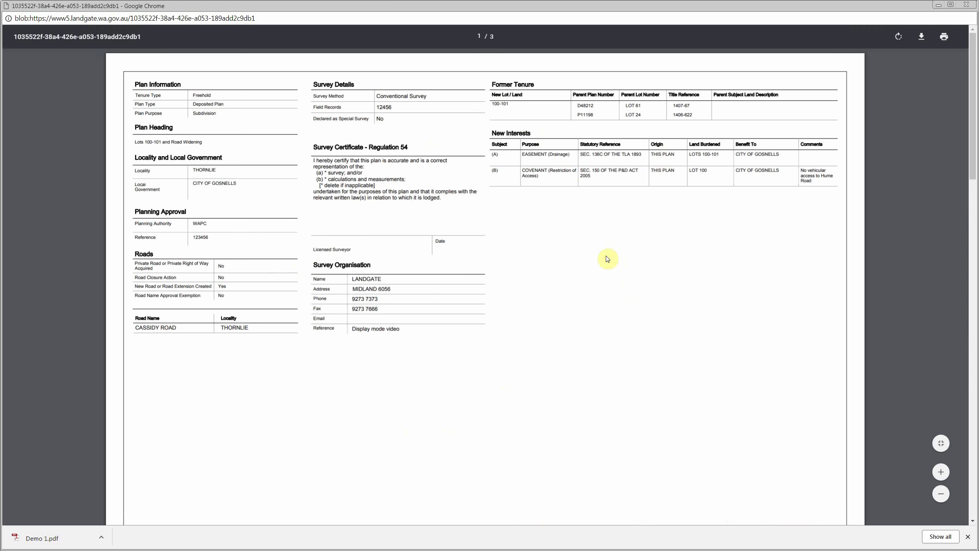
Look through the sheets of the sample deposited plan PDF, including the lot and road widening drawing, and close it.
{"action": "scroll", "coordinate": [608, 258], "scroll_direction": "down", "scroll_amount": 10}
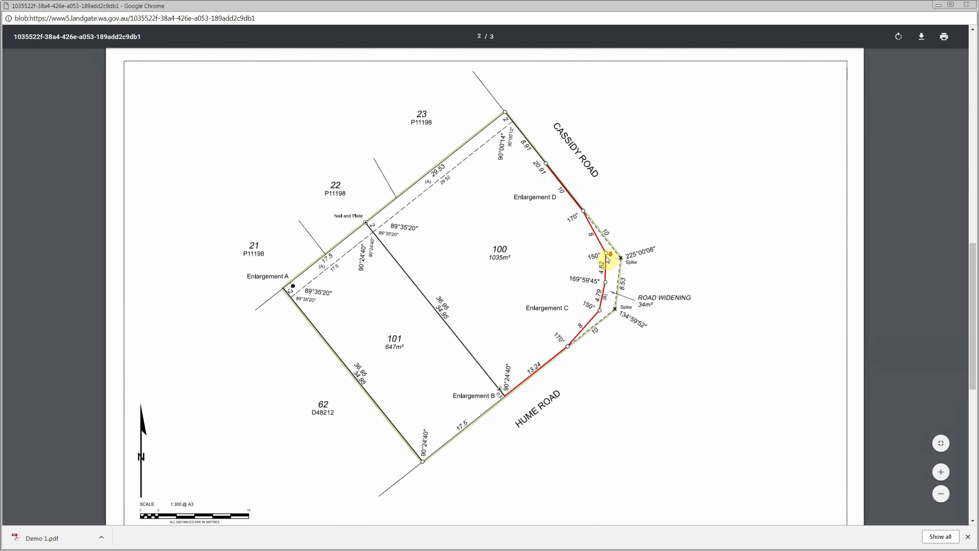
{"action": "scroll", "coordinate": [607, 258], "scroll_direction": "down", "scroll_amount": 14}
{"action": "scroll", "coordinate": [609, 258], "scroll_direction": "up", "scroll_amount": 12}
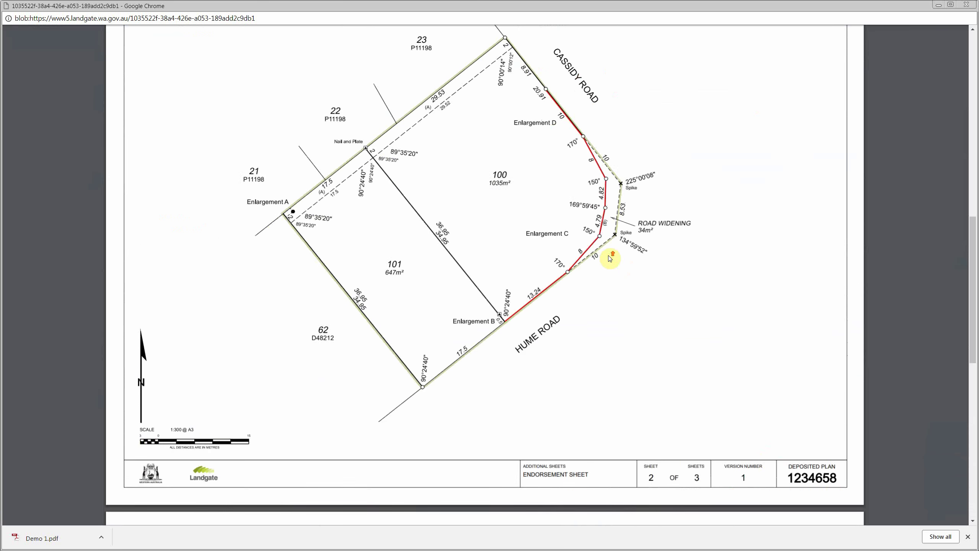
{"action": "scroll", "coordinate": [609, 258], "scroll_direction": "up", "scroll_amount": 10}
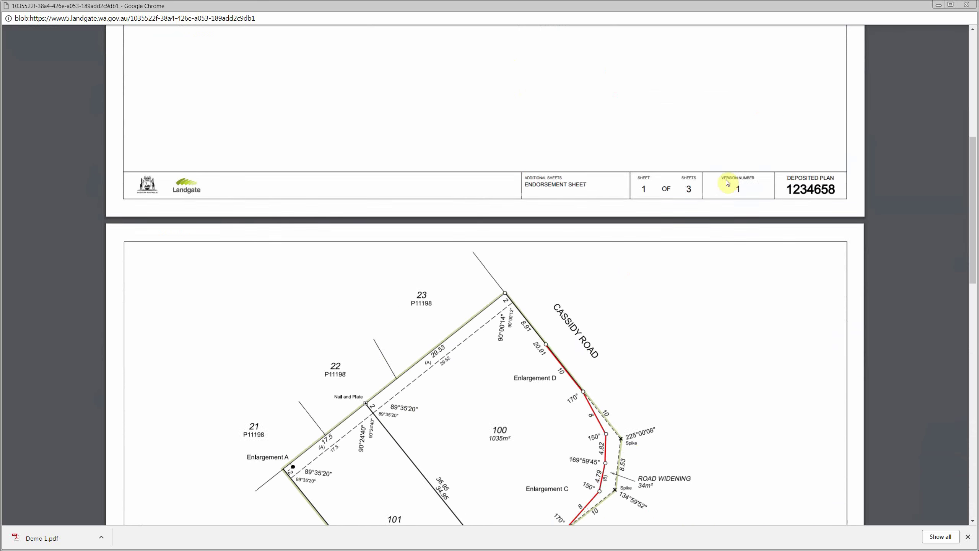
{"action": "left_click", "coordinate": [970, 5]}
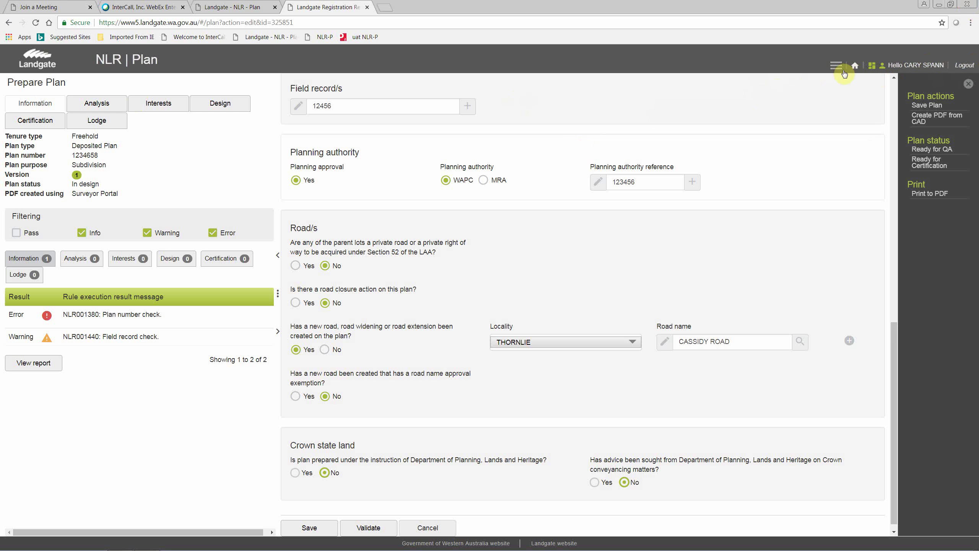
Go to the dashboard and review the organisation's in-design plans, returning to the My plans list.
{"action": "left_click", "coordinate": [872, 65]}
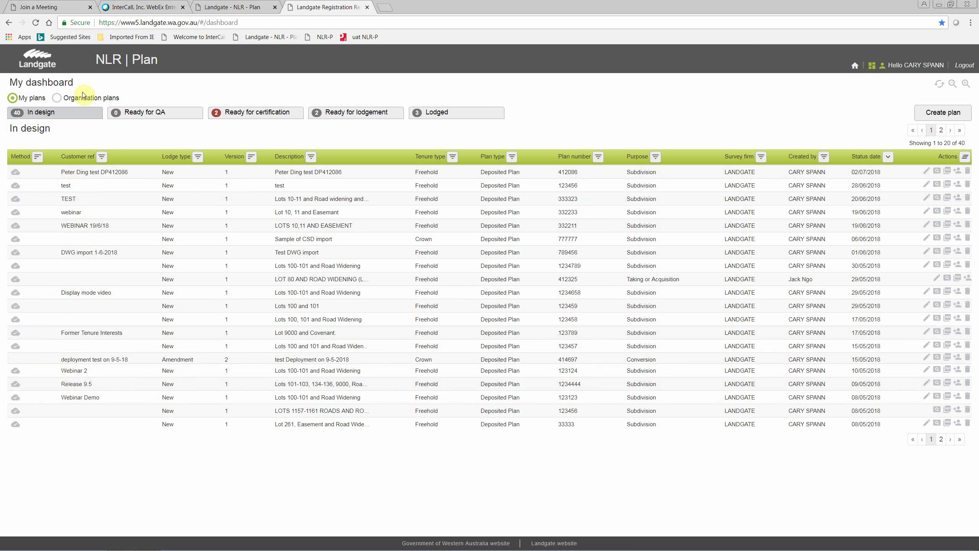
{"action": "left_click", "coordinate": [56, 99]}
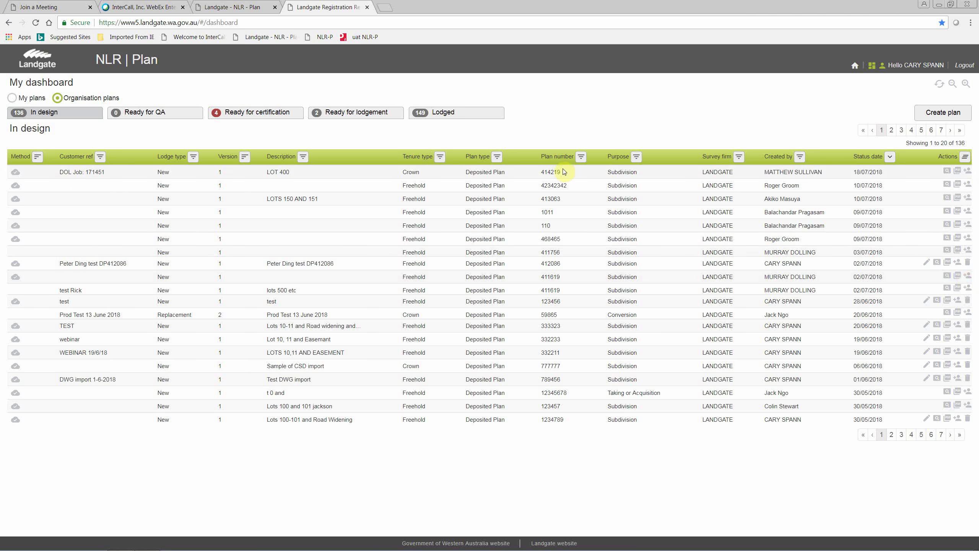
{"action": "left_click", "coordinate": [24, 101]}
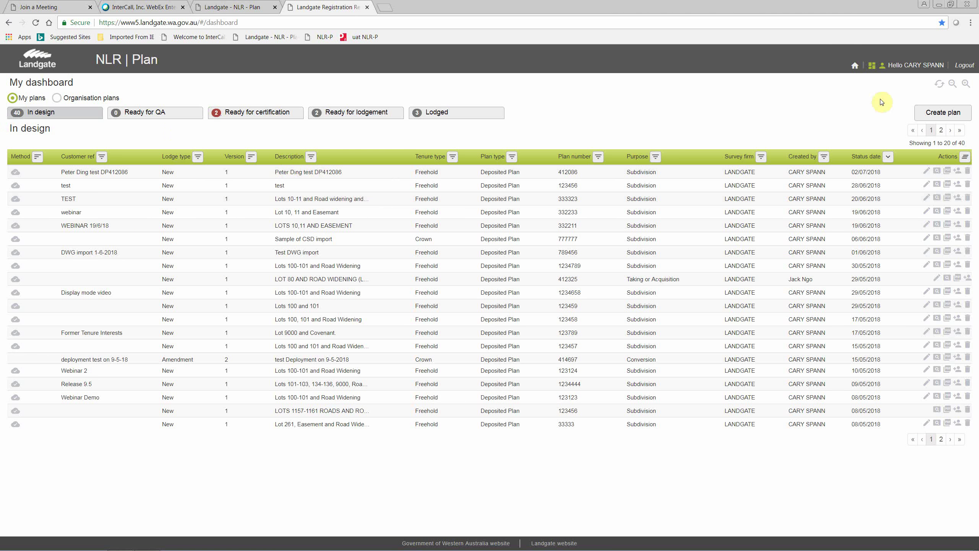
Create a new plan and set the preallocated surveyor to LANDGATE-TEST LANDGATE.
{"action": "left_click", "coordinate": [959, 117]}
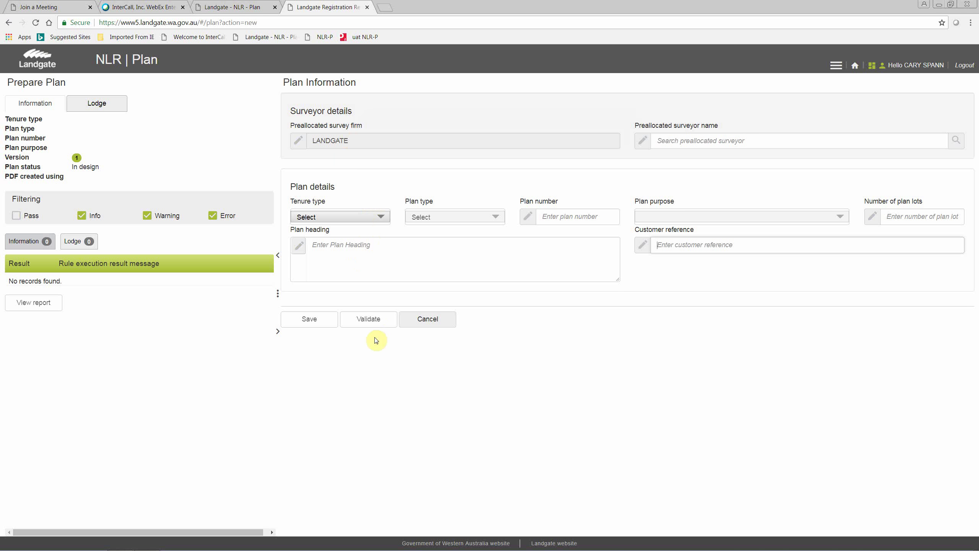
{"action": "left_click", "coordinate": [692, 142]}
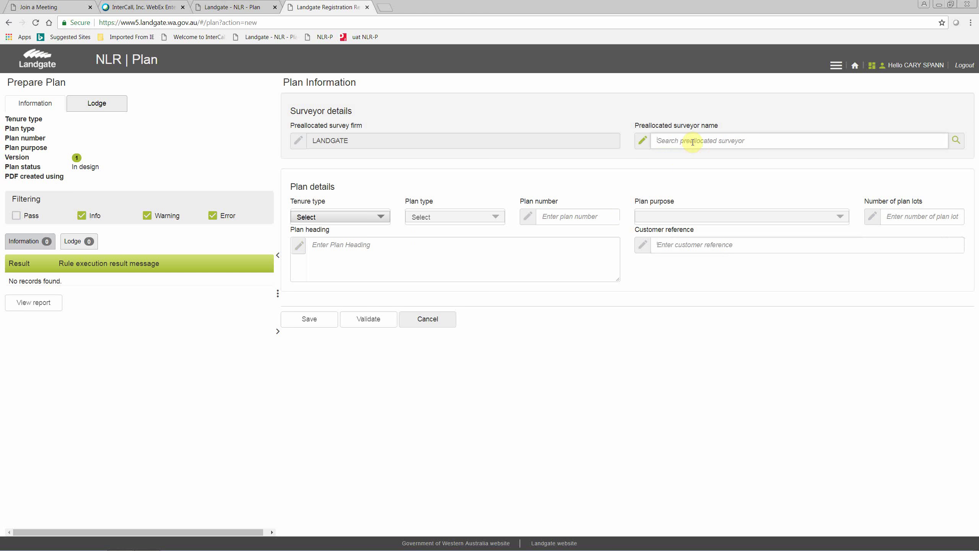
{"action": "type", "text": "land"}
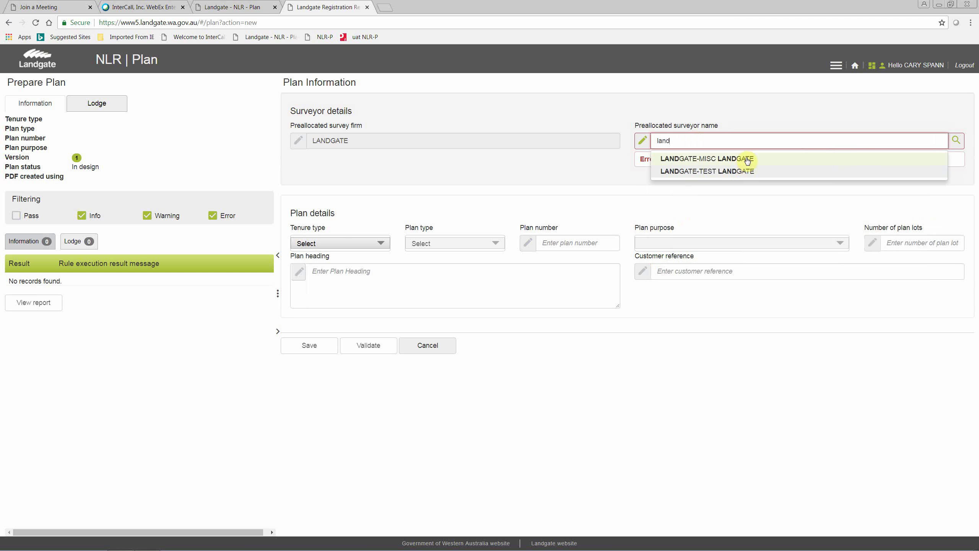
{"action": "left_click", "coordinate": [743, 171]}
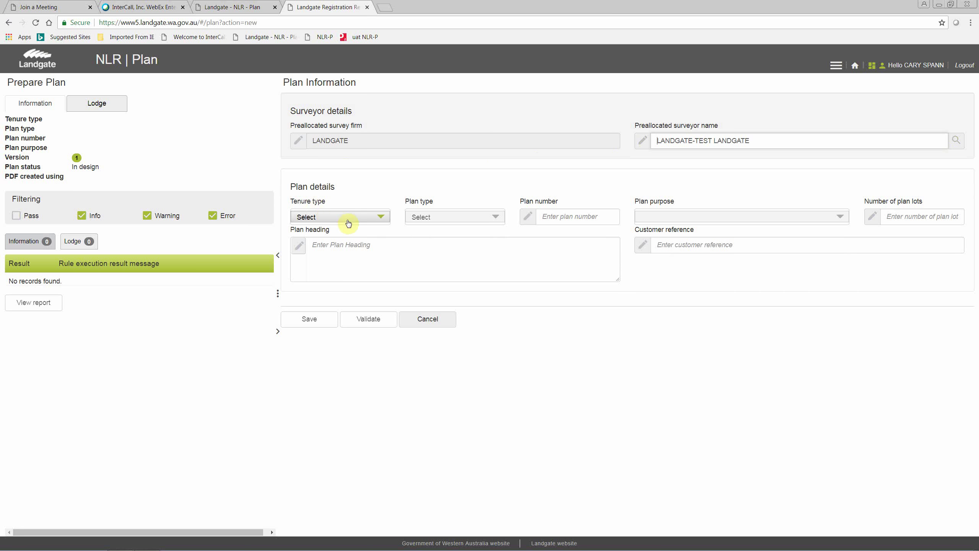
Set the tenure type to Freehold, the plan type to Deposited Plan and the plan number to 456789.
{"action": "left_click", "coordinate": [364, 213]}
{"action": "left_click", "coordinate": [345, 235]}
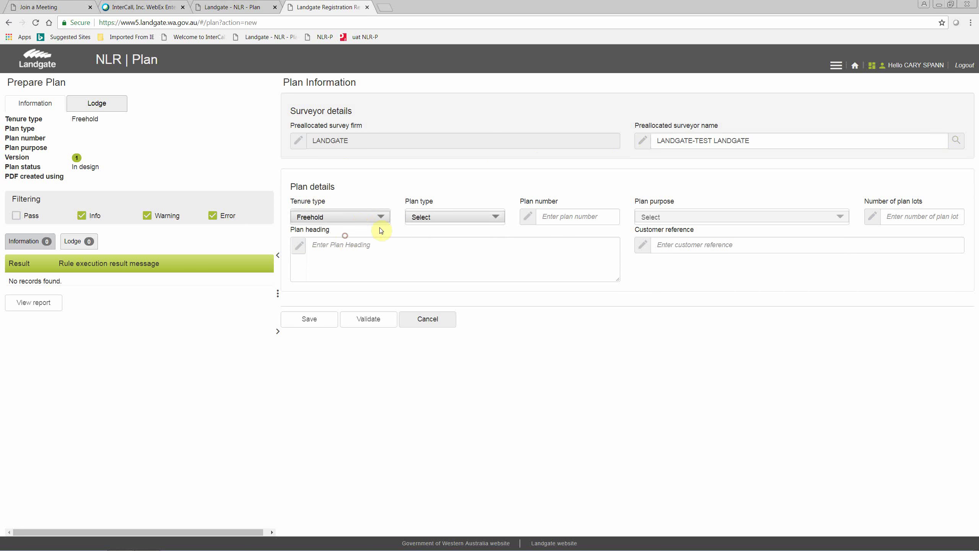
{"action": "left_click", "coordinate": [437, 217]}
{"action": "left_click", "coordinate": [431, 234]}
{"action": "left_click", "coordinate": [556, 216]}
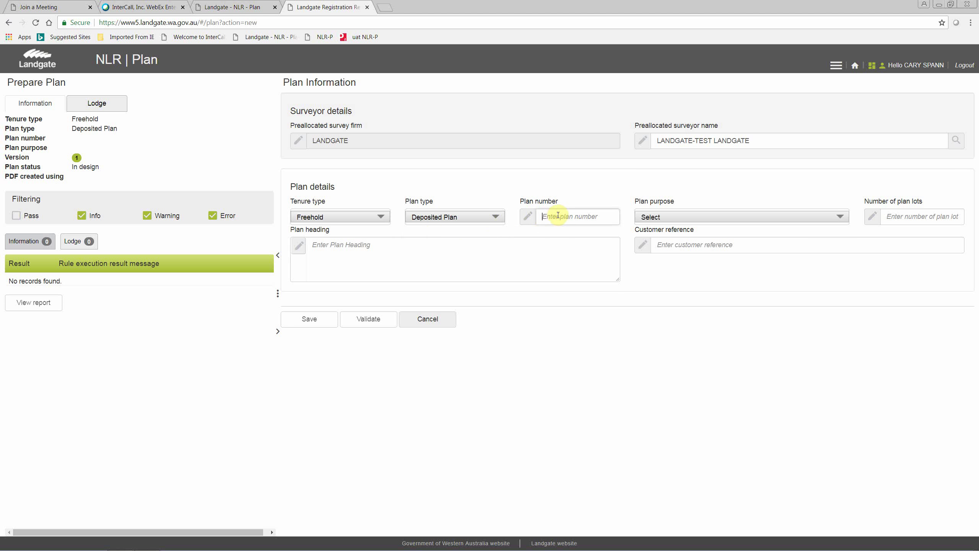
{"action": "type", "text": "456789"}
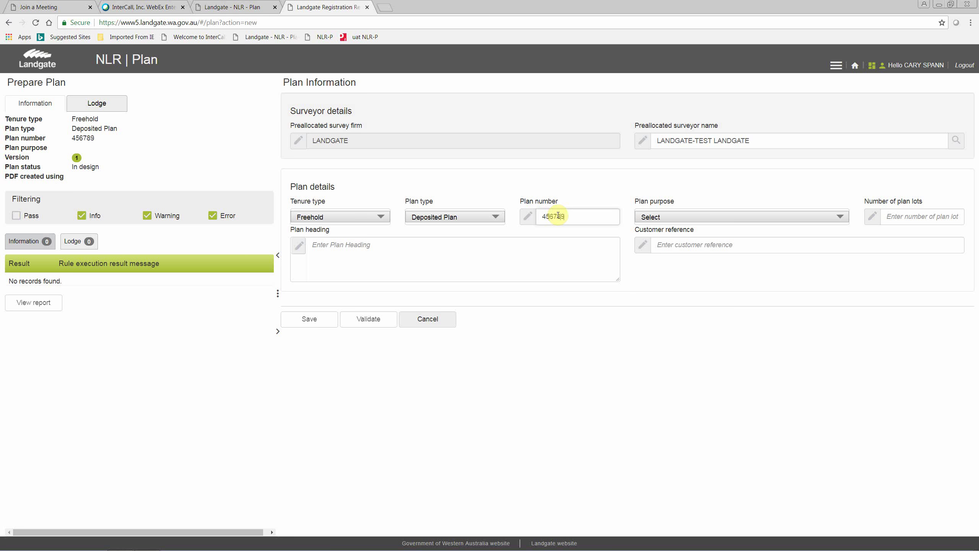
Set the plan purpose to Subdivision with 2 plan lots, and enter "Test Plan" as the customer reference.
{"action": "left_click", "coordinate": [665, 216]}
{"action": "left_click", "coordinate": [684, 235]}
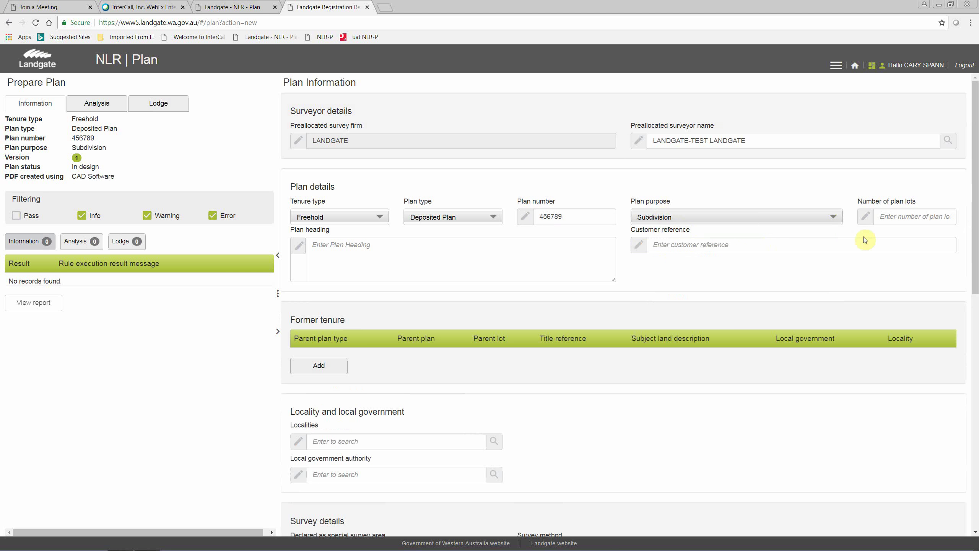
{"action": "left_click", "coordinate": [892, 216]}
{"action": "type", "text": "2"}
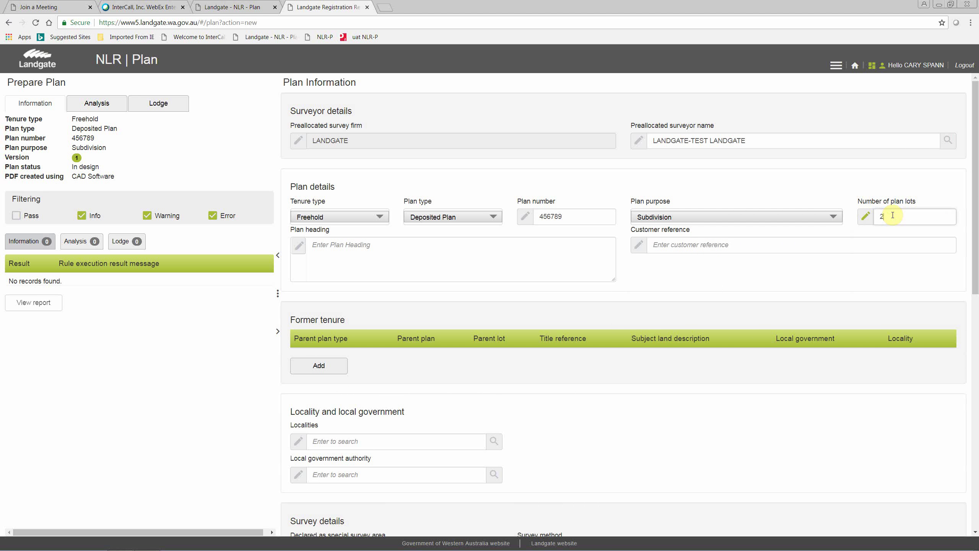
{"action": "left_click", "coordinate": [689, 244]}
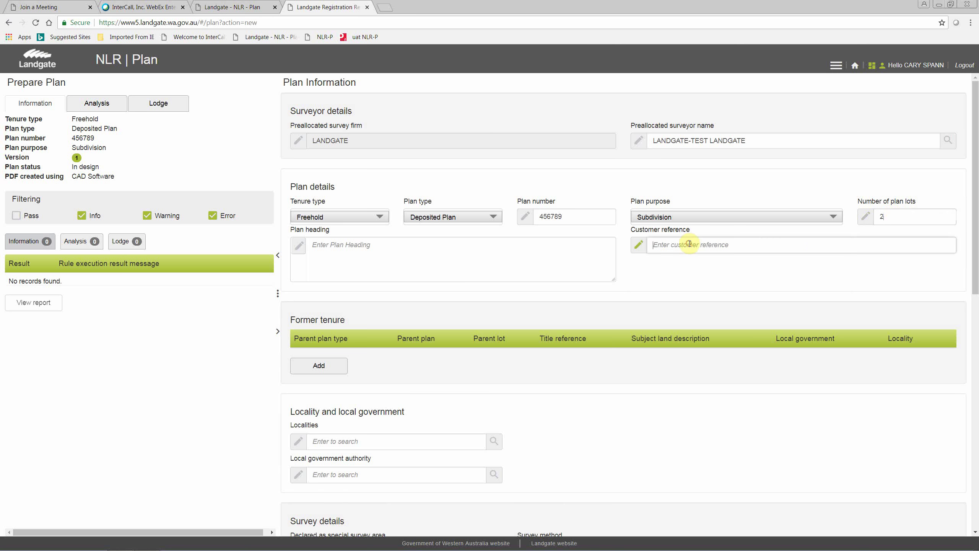
{"action": "type", "text": "Test Plan"}
Enter the plan heading "Lots 100 and 101 and Road Widening" and choose to create the plan PDF in the portal.
{"action": "left_click", "coordinate": [333, 248]}
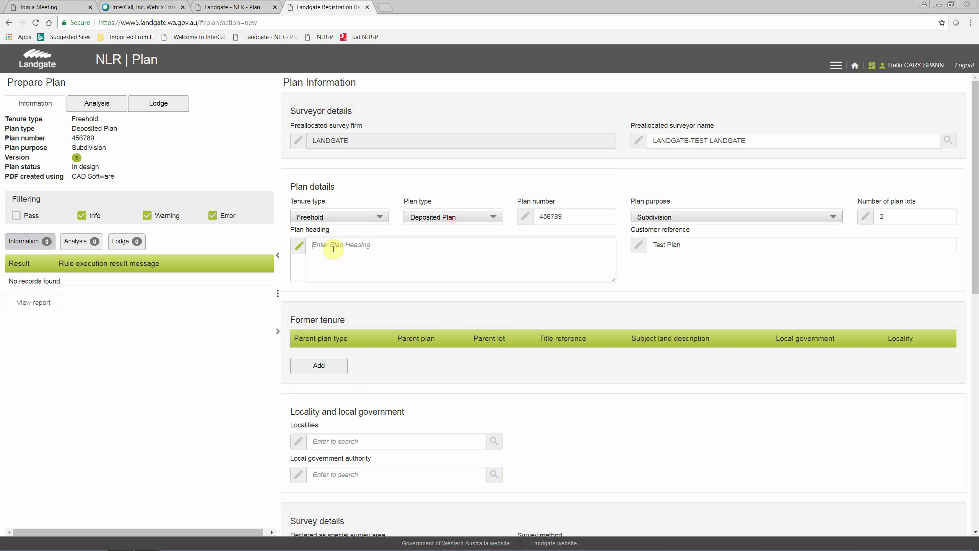
{"action": "type", "text": "Lots 100 and 101 and Road Widening"}
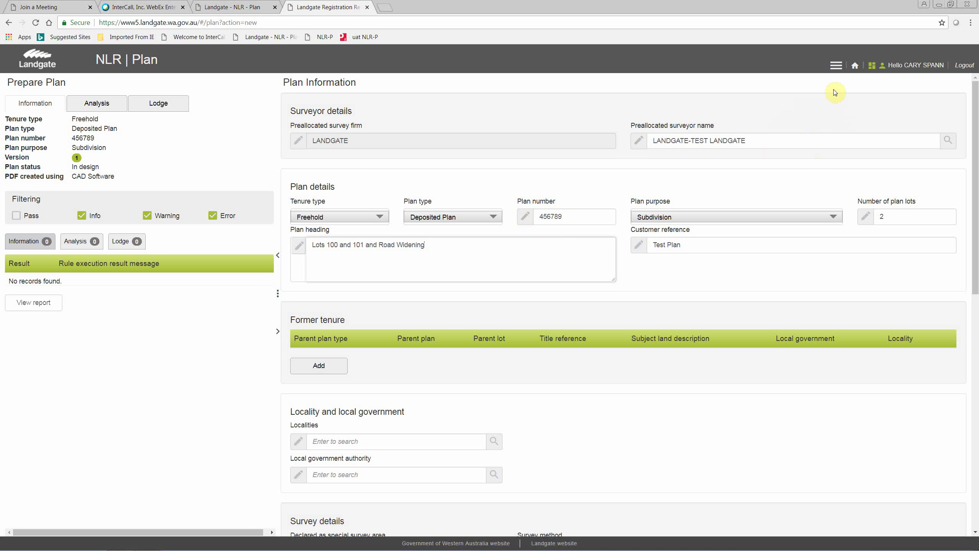
{"action": "left_click", "coordinate": [835, 65]}
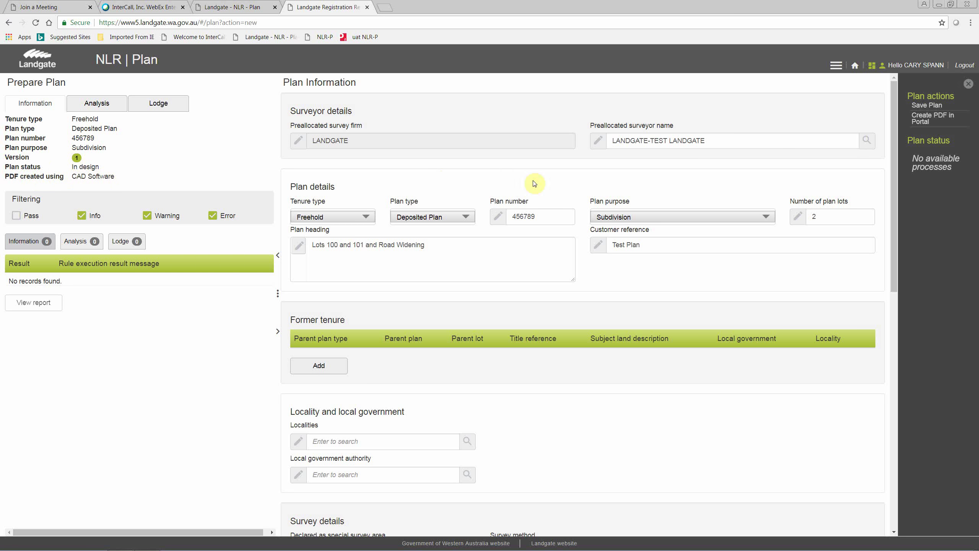
{"action": "left_click", "coordinate": [924, 121]}
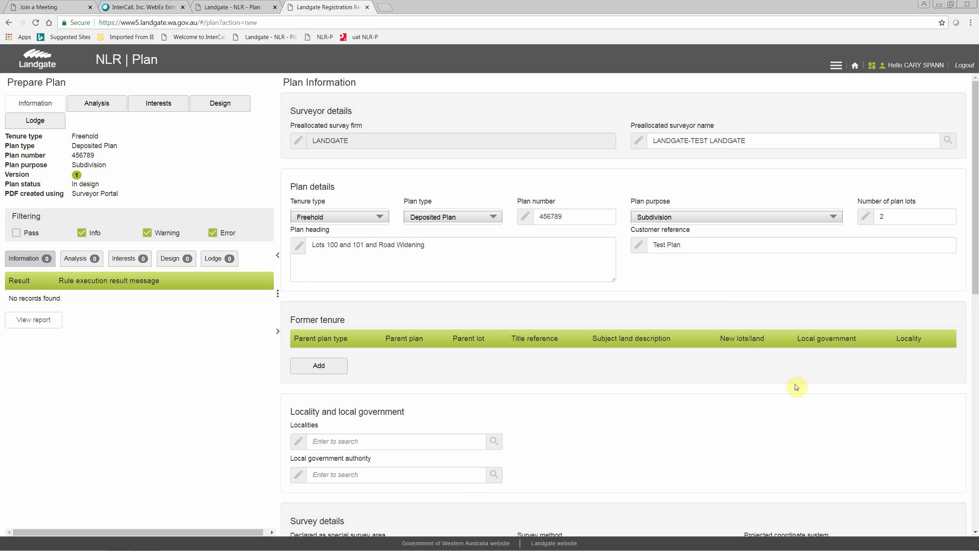
Add a former tenure entry with parent plan type Freehold Plan, parent plan 11198 and parent lot 24.
{"action": "left_click", "coordinate": [326, 365]}
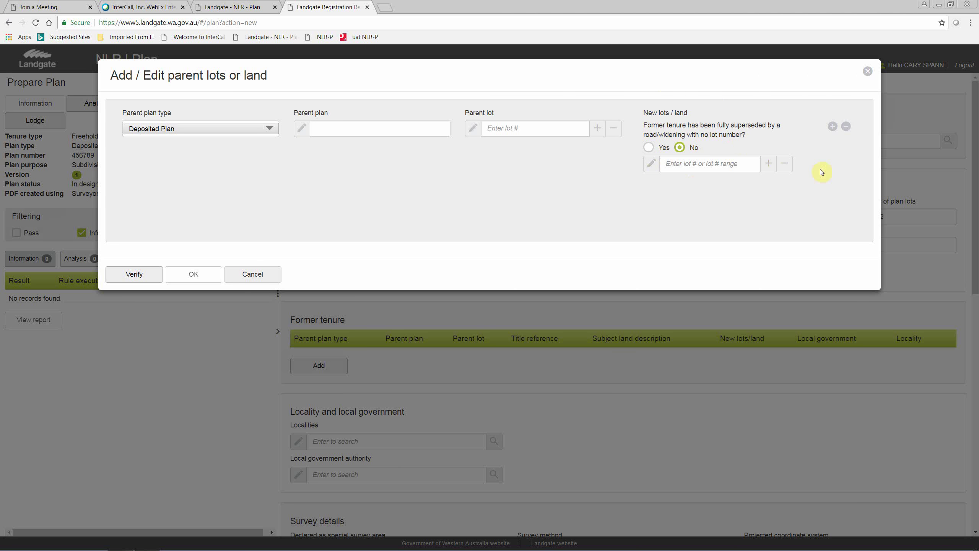
{"action": "left_click", "coordinate": [271, 129]}
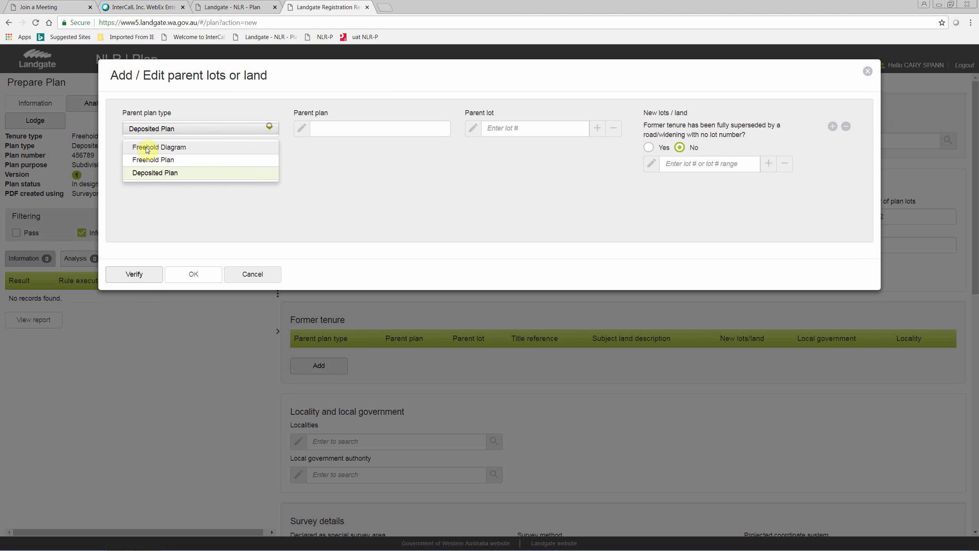
{"action": "left_click", "coordinate": [162, 162]}
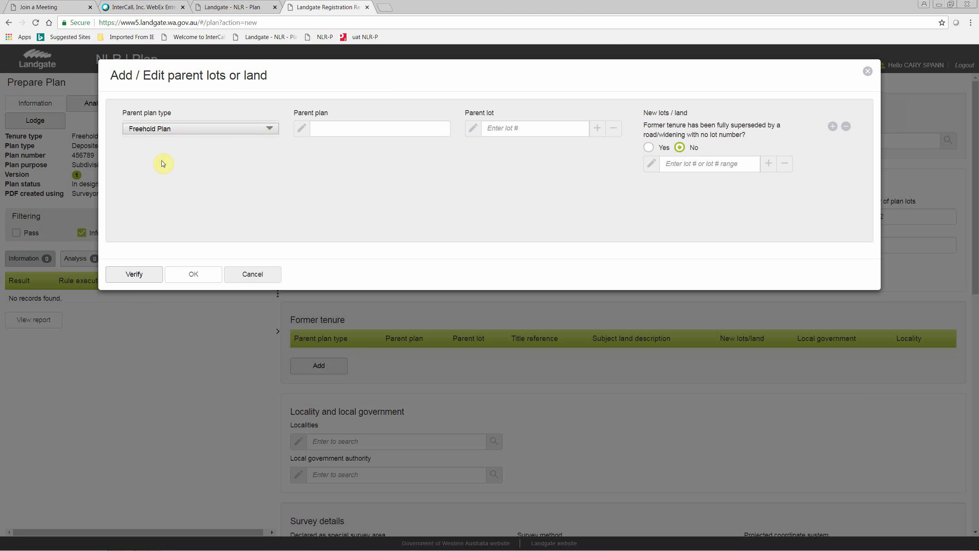
{"action": "left_click", "coordinate": [330, 132]}
{"action": "type", "text": "1"}
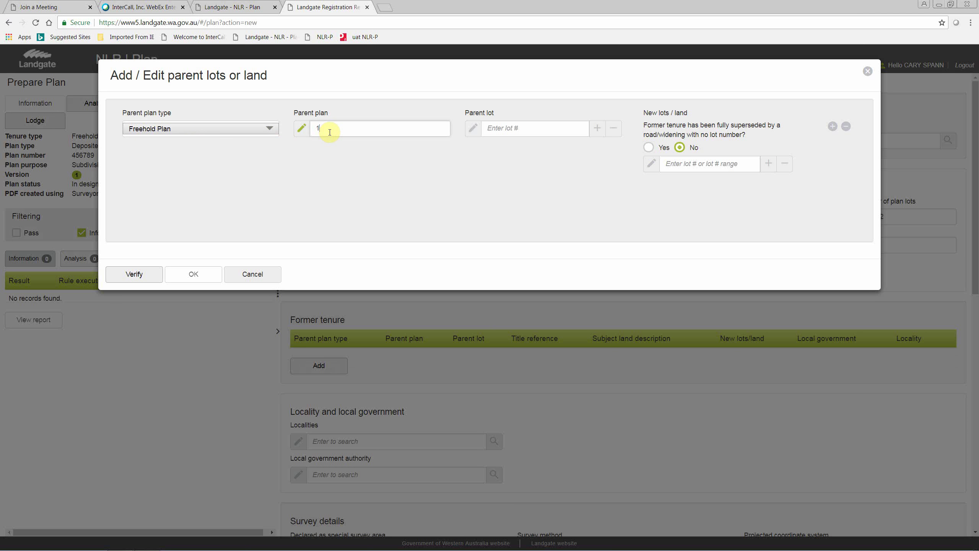
{"action": "type", "text": "11198"}
{"action": "left_click", "coordinate": [322, 128]}
{"action": "key", "text": "BackSpace"}
{"action": "left_click", "coordinate": [518, 130]}
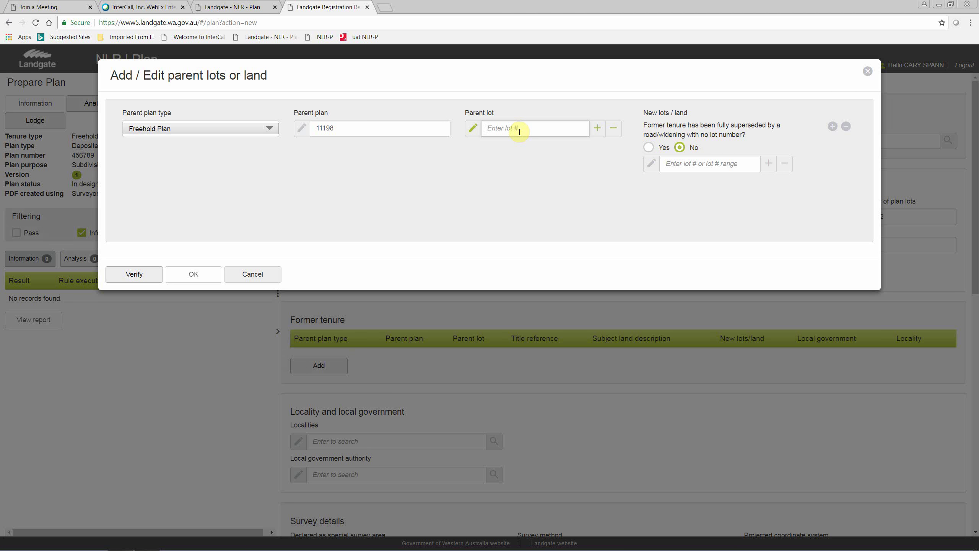
{"action": "type", "text": "24"}
Add a second parent entry for Freehold Diagram 48212 with parent lot 61.
{"action": "left_click", "coordinate": [830, 128]}
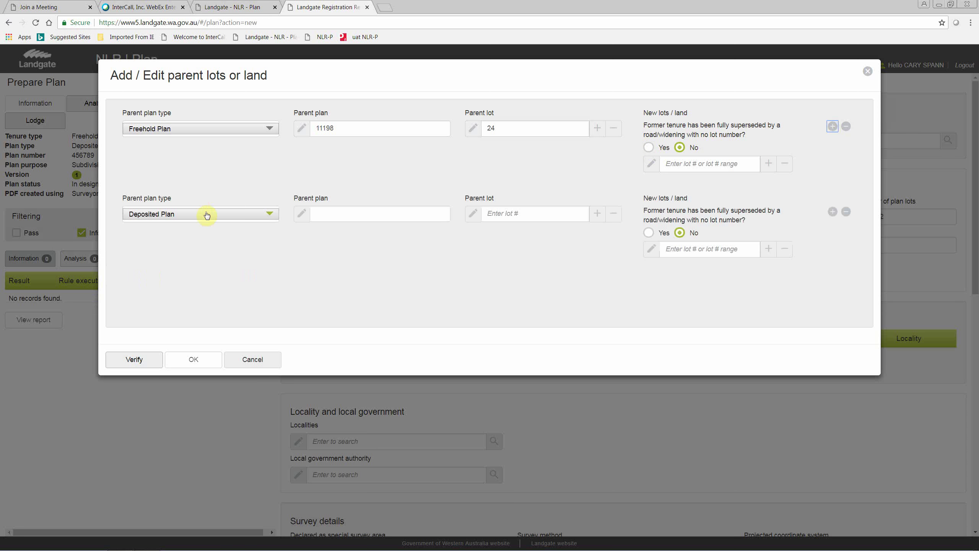
{"action": "left_click", "coordinate": [267, 215]}
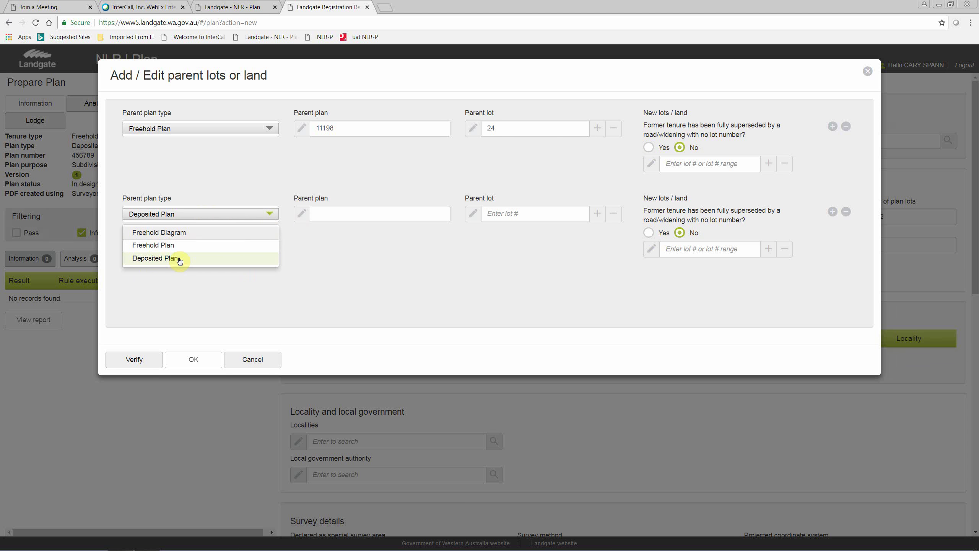
{"action": "left_click", "coordinate": [184, 233]}
{"action": "left_click", "coordinate": [329, 213]}
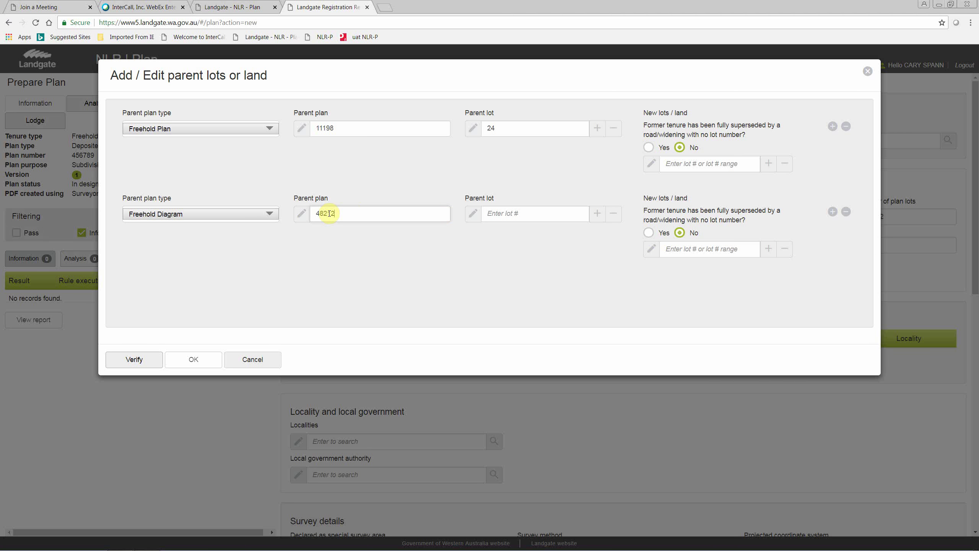
{"action": "left_click", "coordinate": [501, 214]}
{"action": "type", "text": "61"}
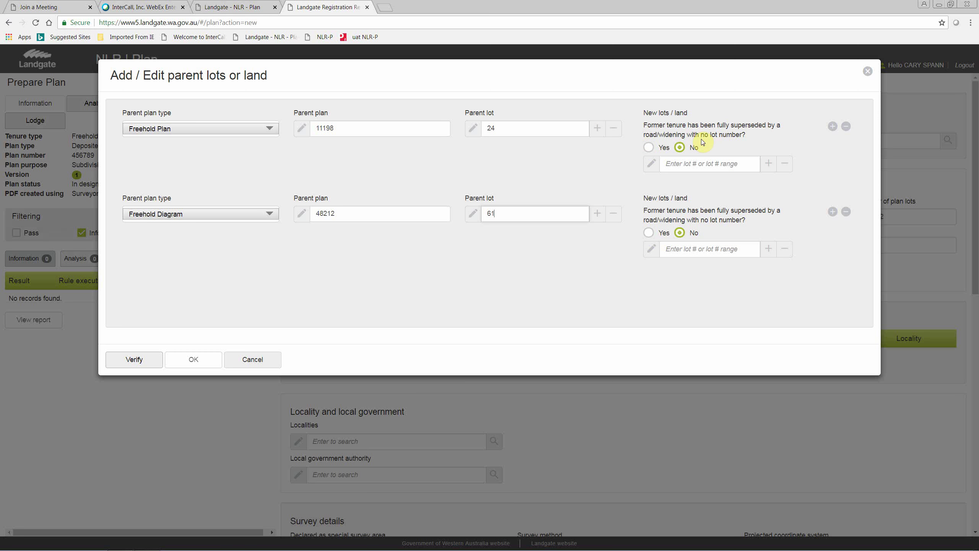
Enter 100-101 as the new lots for both parent entries, keep the fully superseded answer at No, and verify the entries.
{"action": "left_click", "coordinate": [648, 148]}
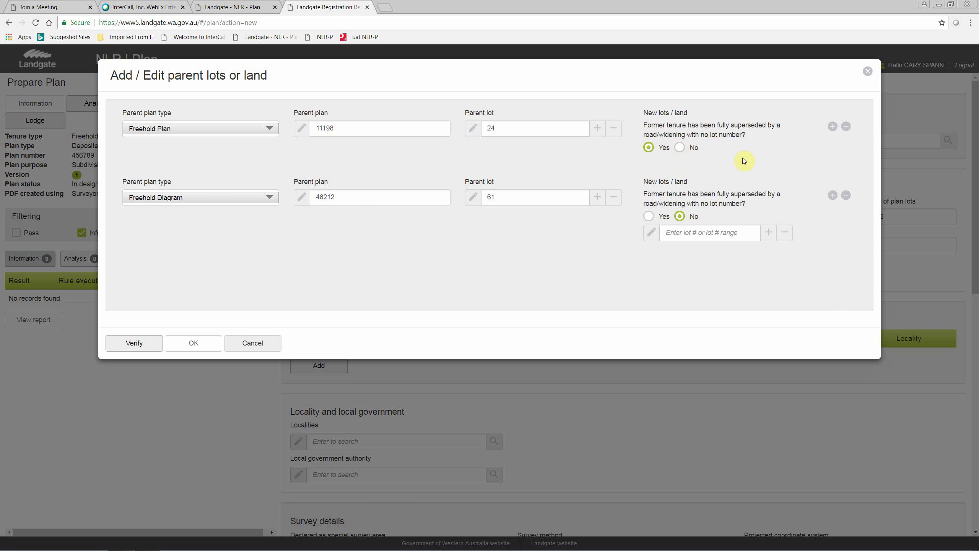
{"action": "left_click", "coordinate": [679, 146]}
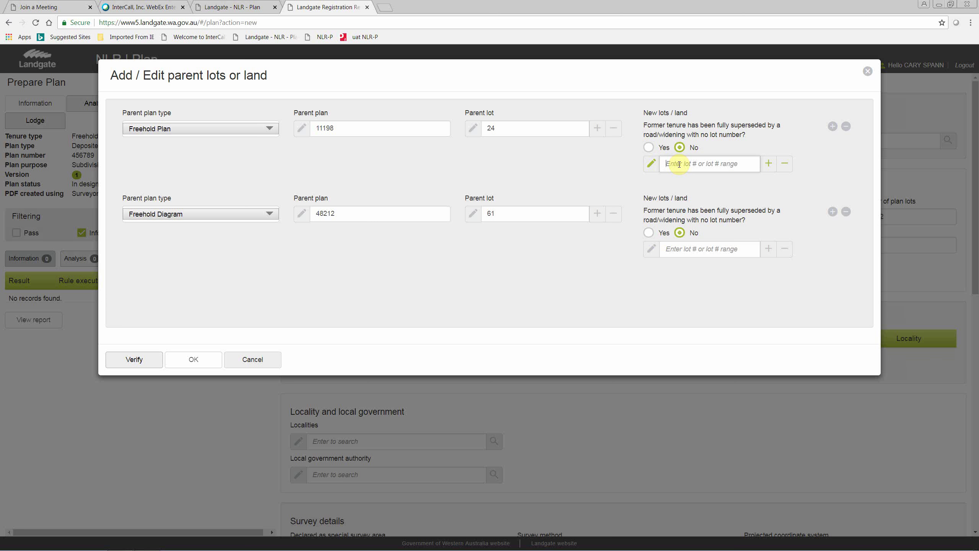
{"action": "type", "text": "100-101"}
{"action": "left_click", "coordinate": [675, 250]}
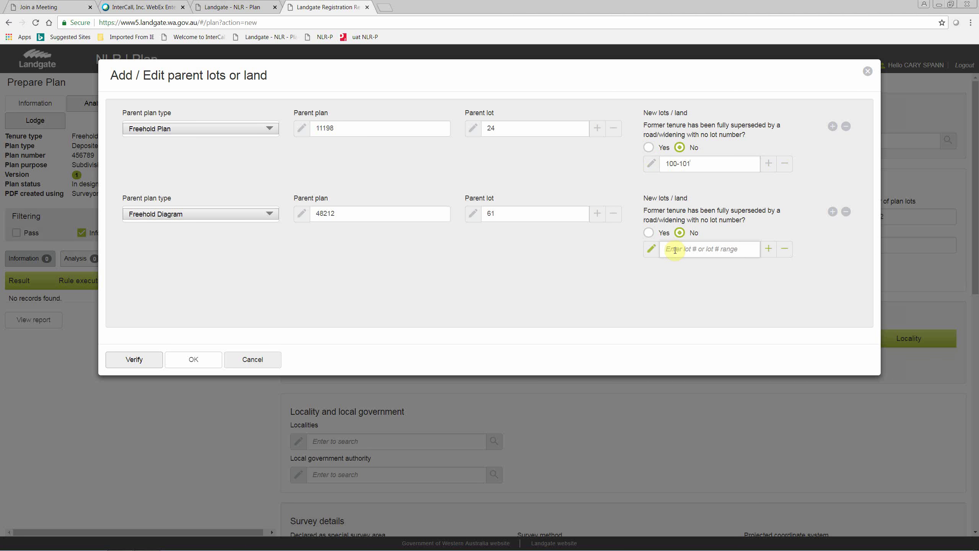
{"action": "type", "text": "100-101"}
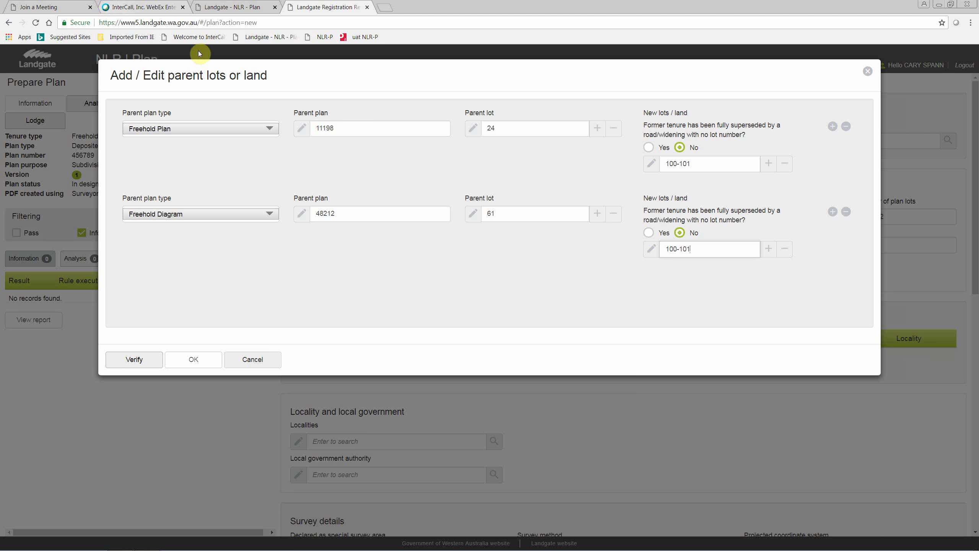
{"action": "left_click", "coordinate": [146, 362]}
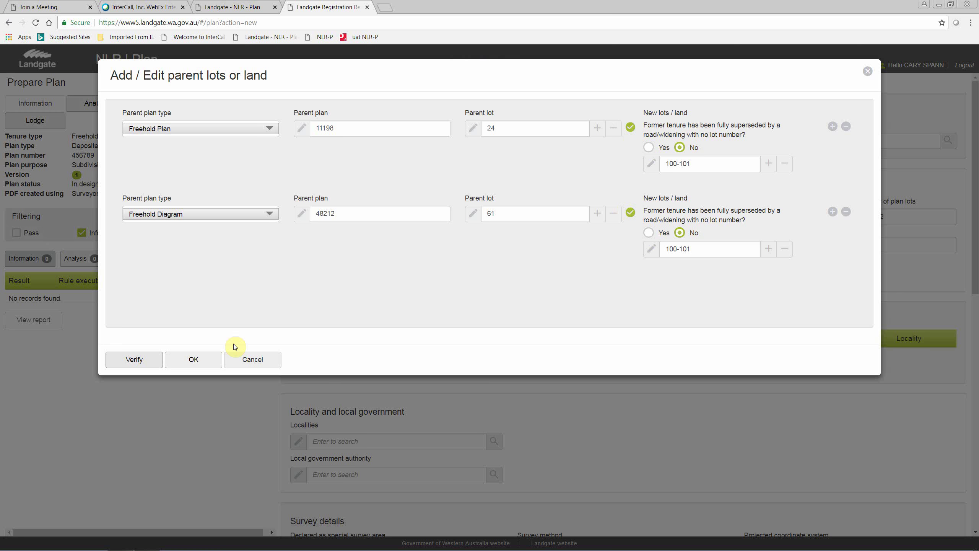
Accept the verified parent lot entries into the plan's former tenure and review the locality and local government fields.
{"action": "left_click", "coordinate": [206, 358]}
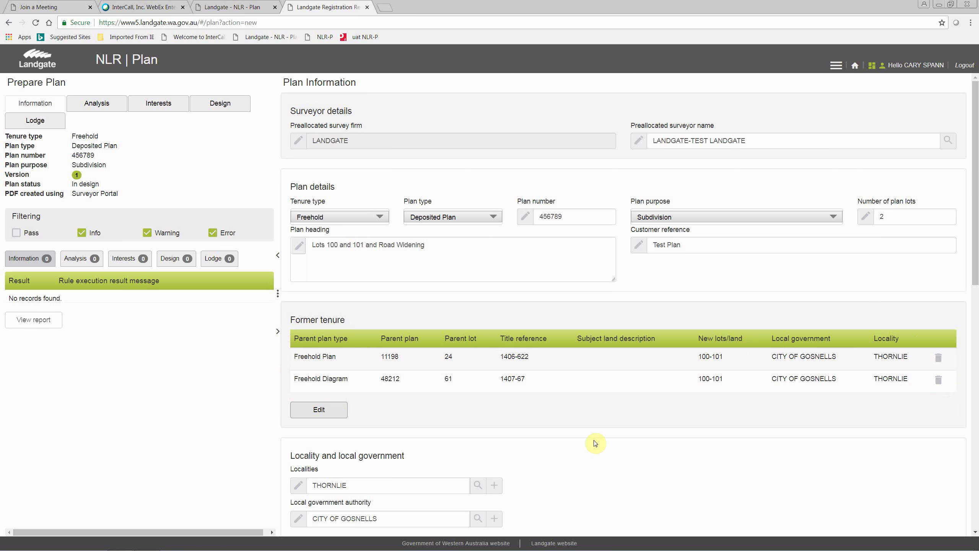
{"action": "scroll", "coordinate": [596, 444], "scroll_direction": "down", "scroll_amount": 2}
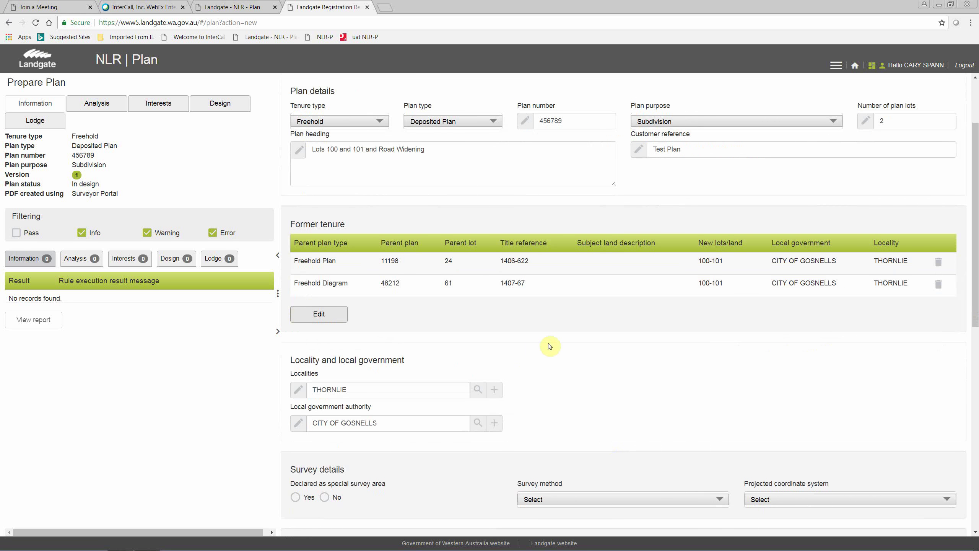
{"action": "scroll", "coordinate": [550, 346], "scroll_direction": "down", "scroll_amount": 1}
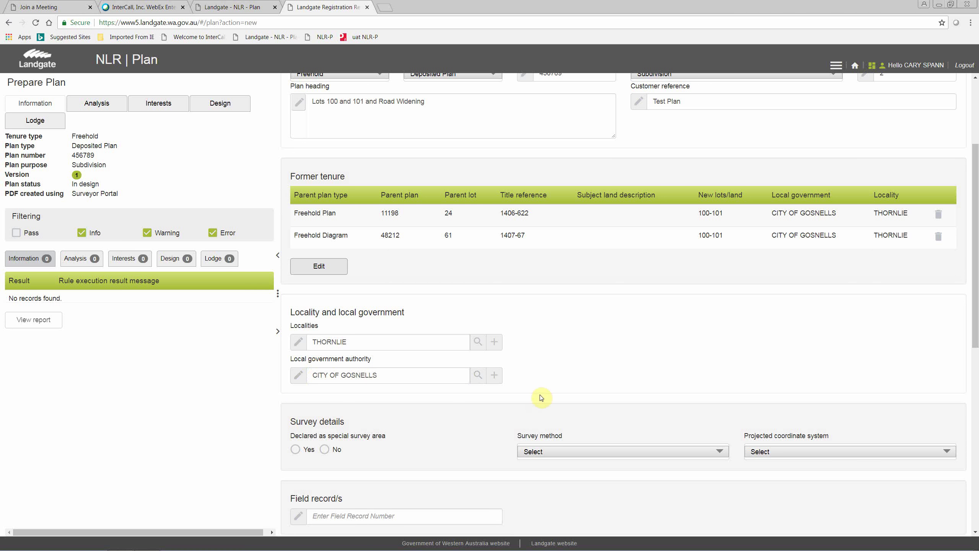
In the survey details, answer No to declared as special survey area and set the survey method to Conventional Survey.
{"action": "scroll", "coordinate": [464, 410], "scroll_direction": "down", "scroll_amount": 1}
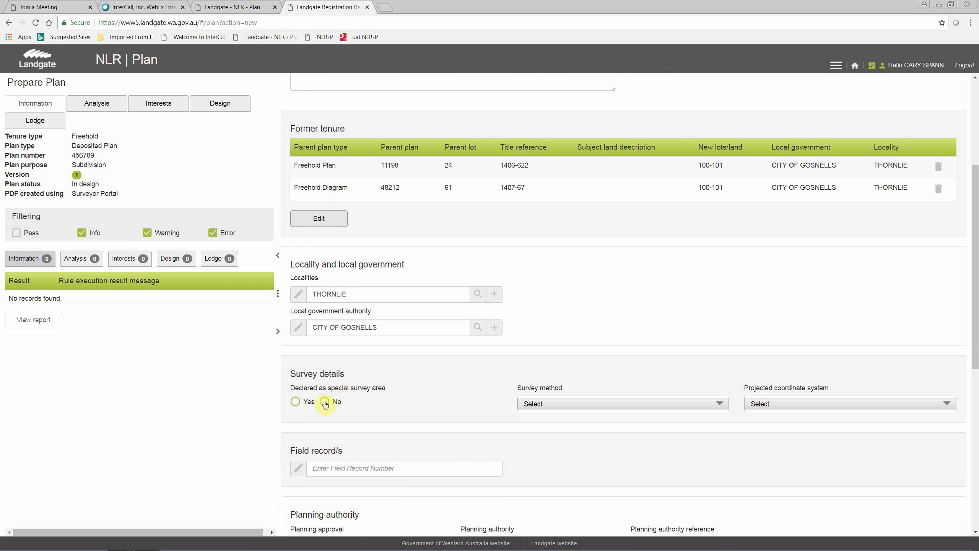
{"action": "left_click", "coordinate": [325, 401]}
{"action": "left_click", "coordinate": [650, 404]}
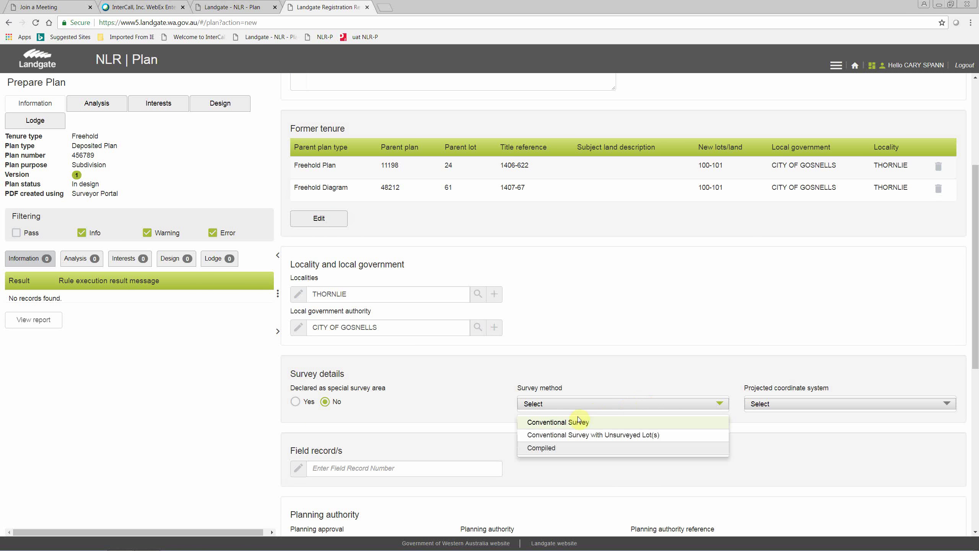
{"action": "left_click", "coordinate": [571, 425]}
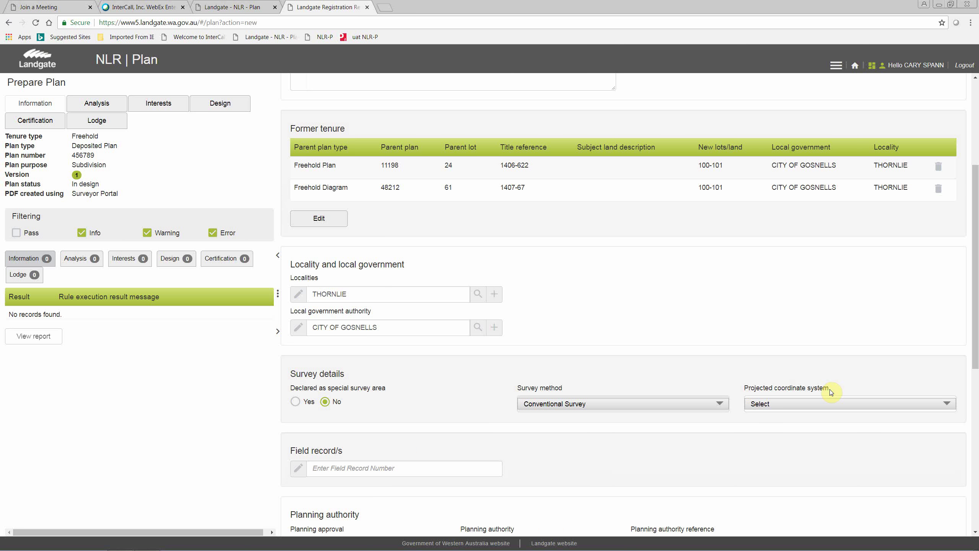
Look through the available projected coordinate systems and choose MGA Zone 50 (GDA94).
{"action": "left_click", "coordinate": [941, 404]}
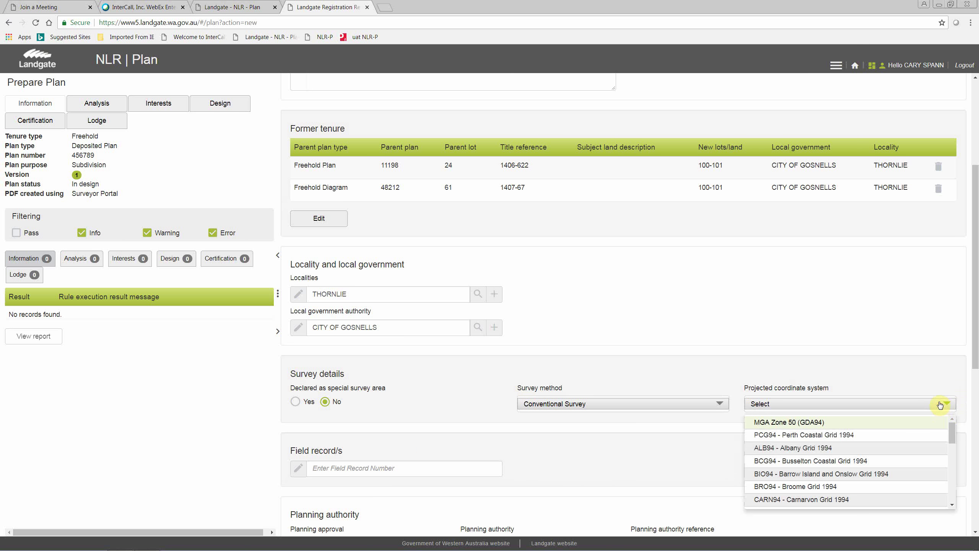
{"action": "scroll", "coordinate": [914, 447], "scroll_direction": "down", "scroll_amount": 3}
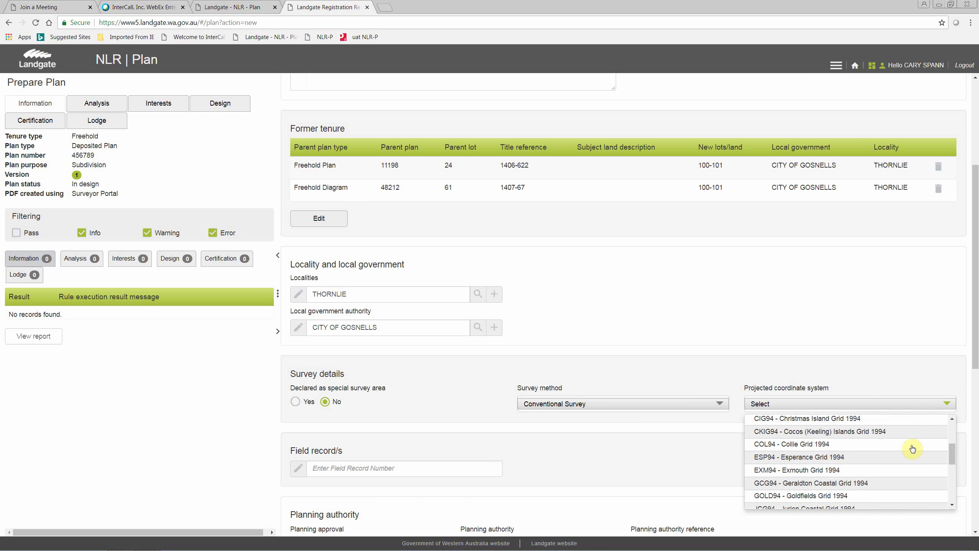
{"action": "scroll", "coordinate": [914, 448], "scroll_direction": "down", "scroll_amount": 3}
{"action": "scroll", "coordinate": [914, 447], "scroll_direction": "up", "scroll_amount": 3}
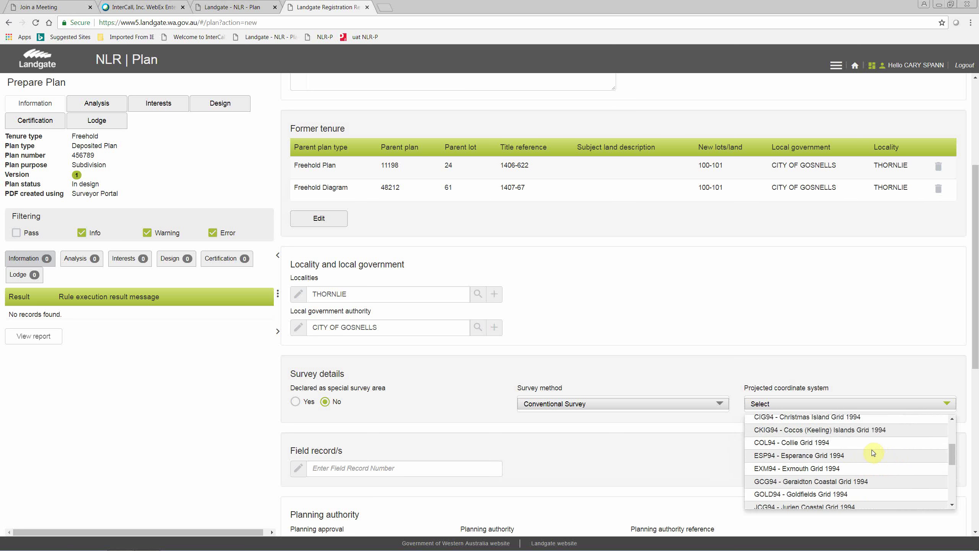
{"action": "scroll", "coordinate": [874, 452], "scroll_direction": "down", "scroll_amount": 5}
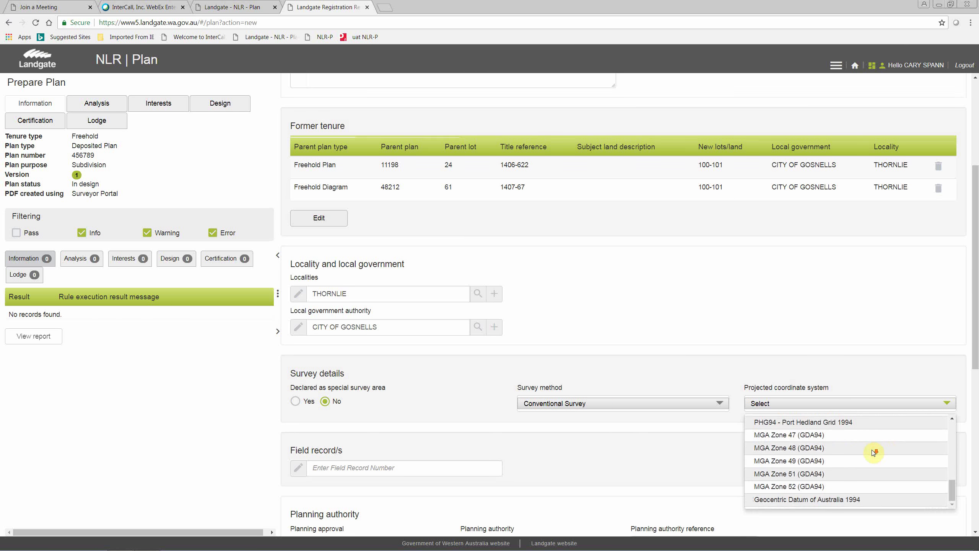
{"action": "scroll", "coordinate": [874, 452], "scroll_direction": "down", "scroll_amount": 2}
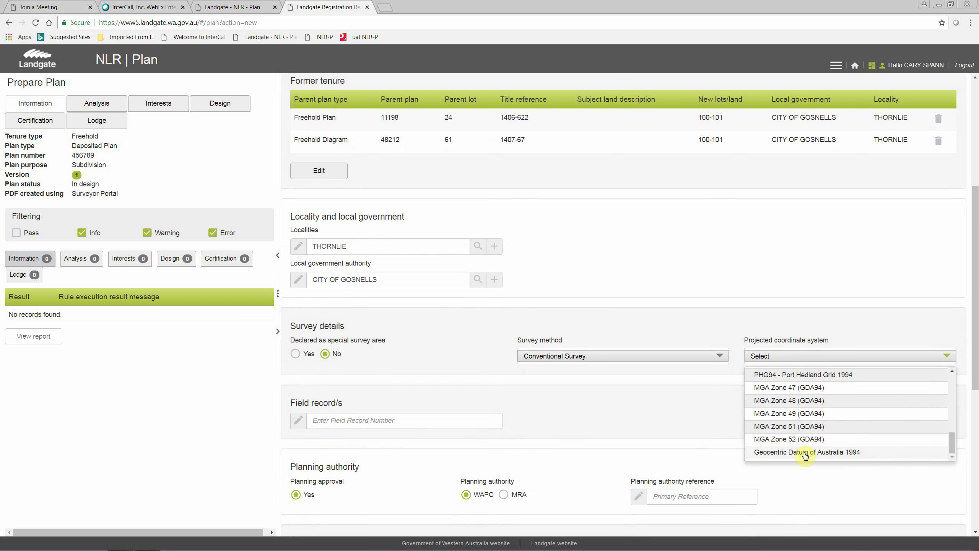
{"action": "scroll", "coordinate": [855, 443], "scroll_direction": "up", "scroll_amount": 2}
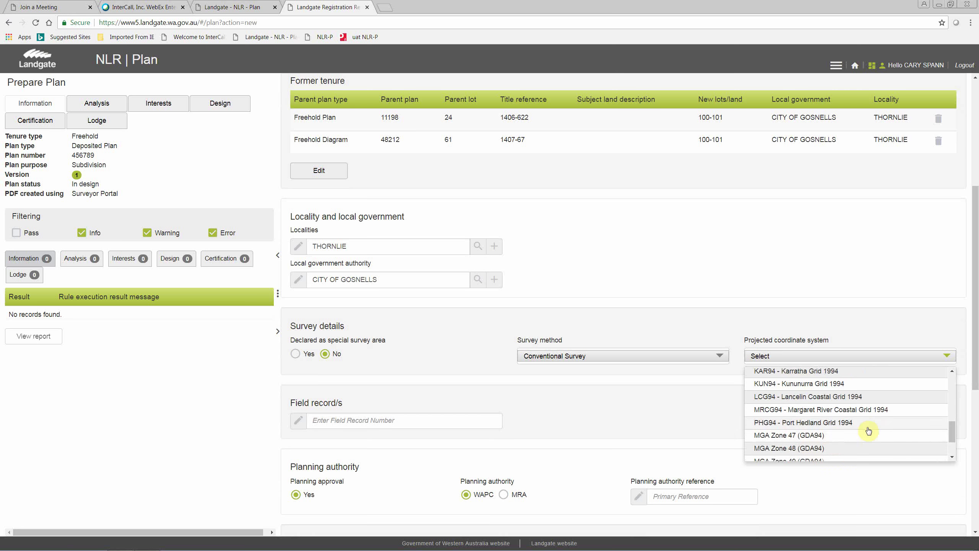
{"action": "scroll", "coordinate": [877, 424], "scroll_direction": "up", "scroll_amount": 7}
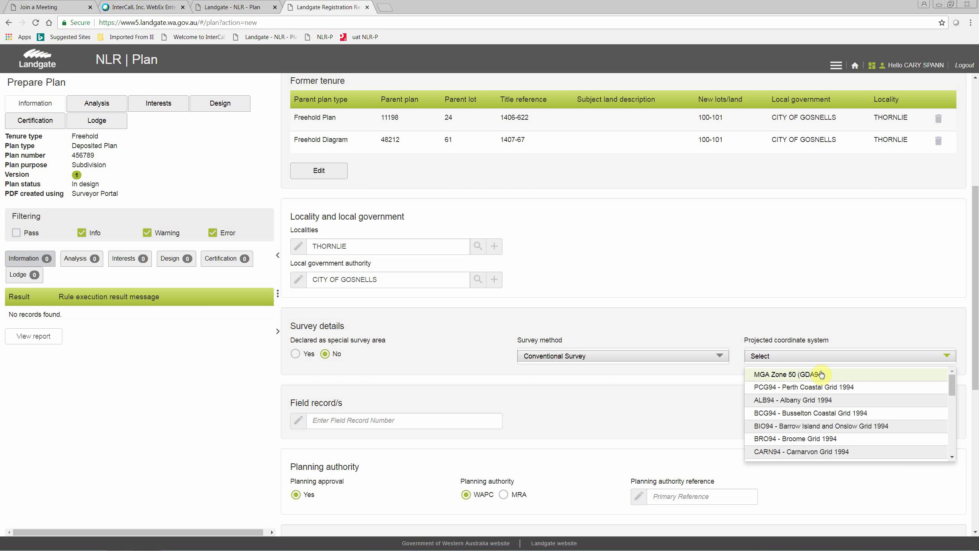
{"action": "left_click", "coordinate": [828, 376]}
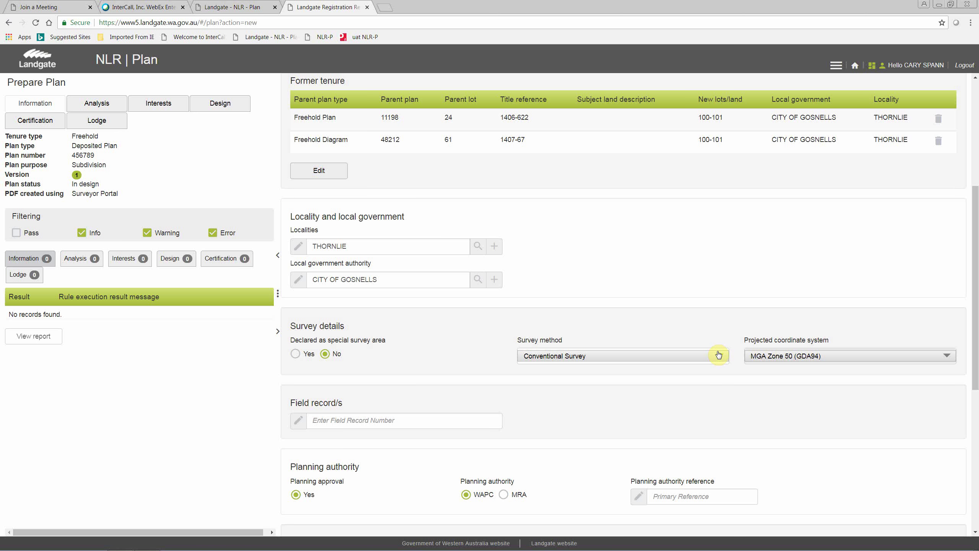
Switch the projected coordinate system to PCG94 - Perth Coastal Grid 1994, and return it to MGA Zone 50 (GDA94).
{"action": "left_click", "coordinate": [867, 357]}
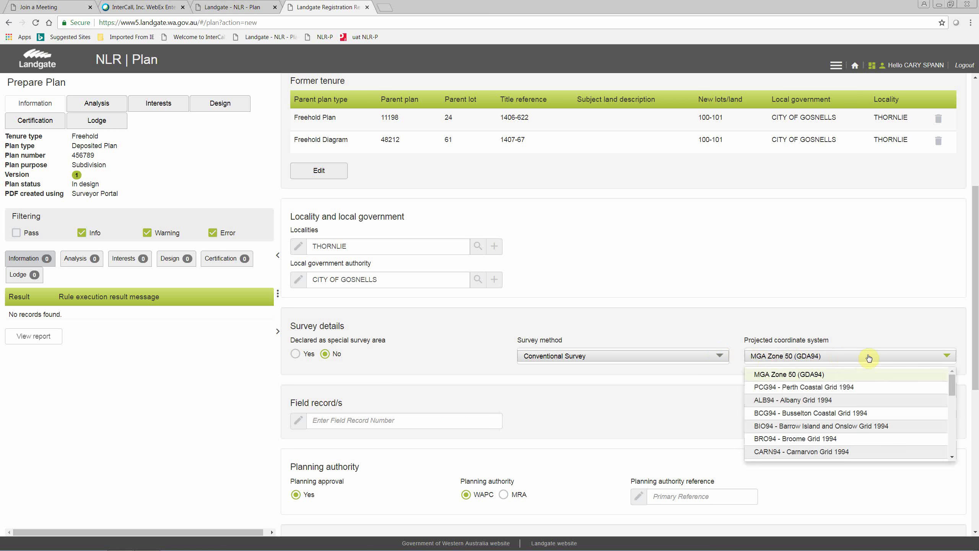
{"action": "left_click", "coordinate": [822, 386]}
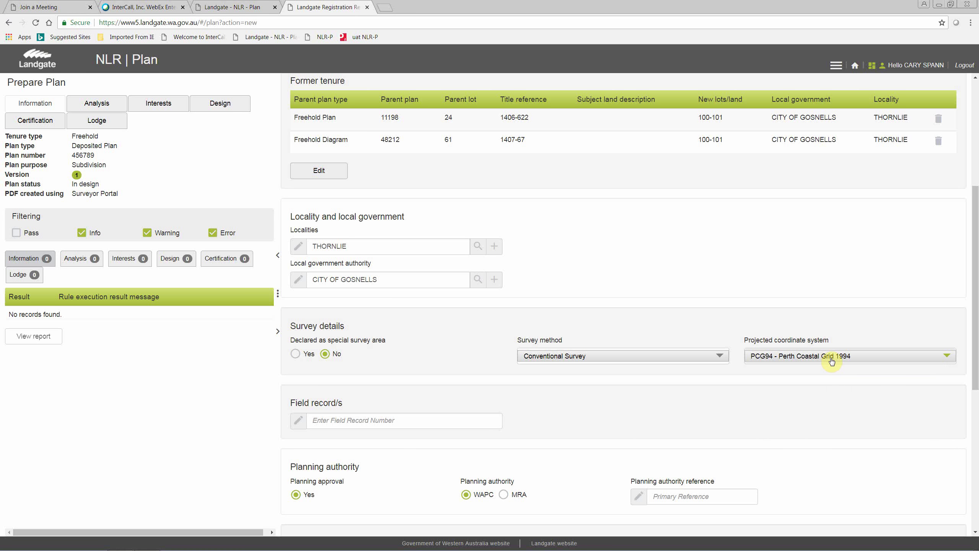
{"action": "left_click", "coordinate": [875, 359]}
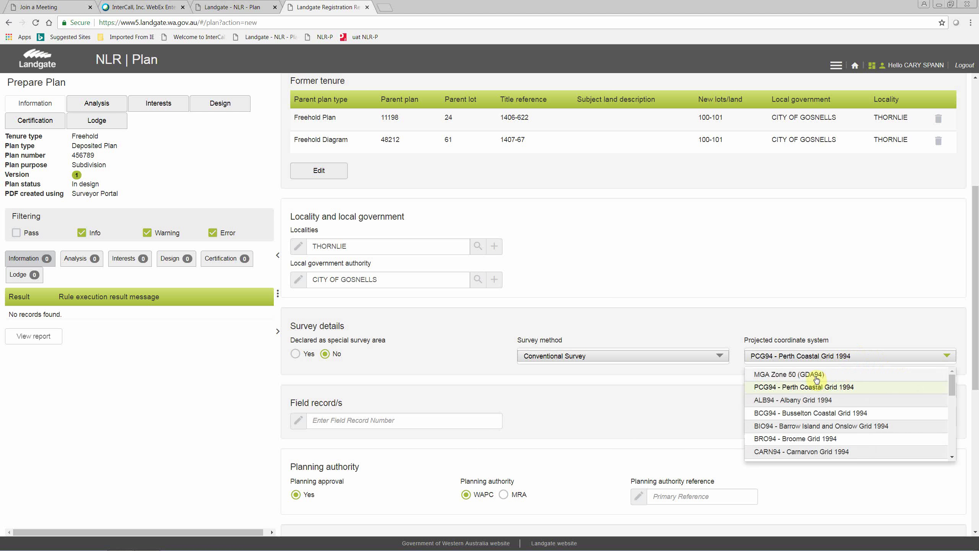
{"action": "left_click", "coordinate": [816, 379]}
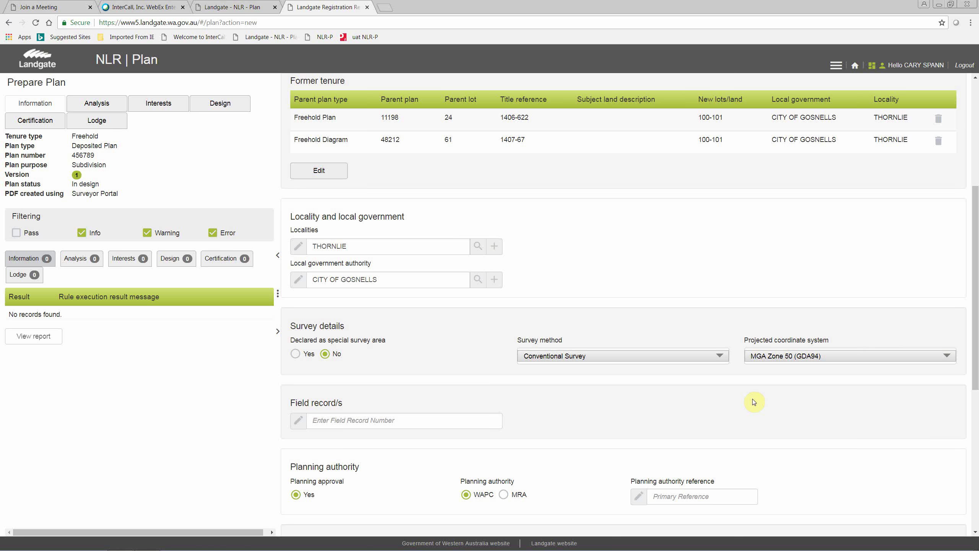
Enter 12345 as the field record number and 12345 as the planning authority reference.
{"action": "left_click", "coordinate": [369, 420]}
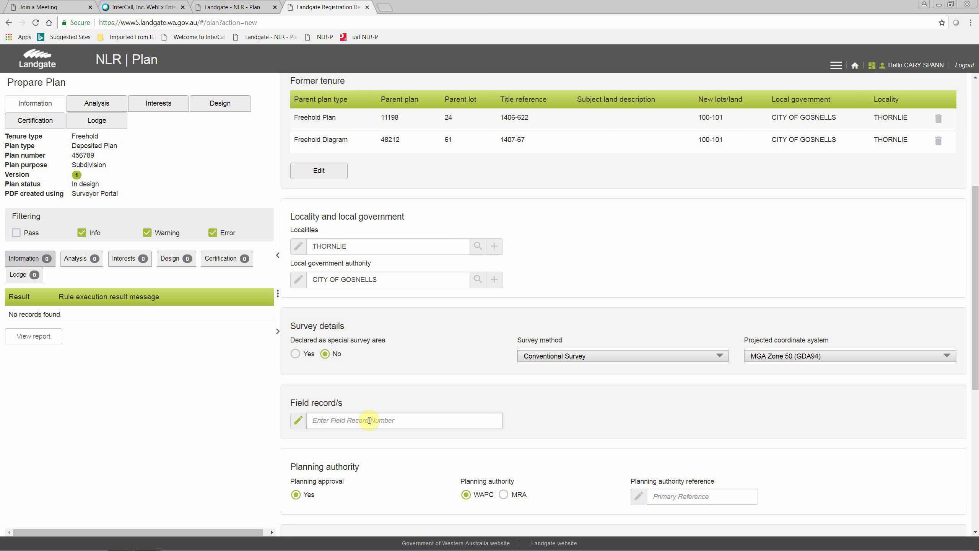
{"action": "type", "text": "12345"}
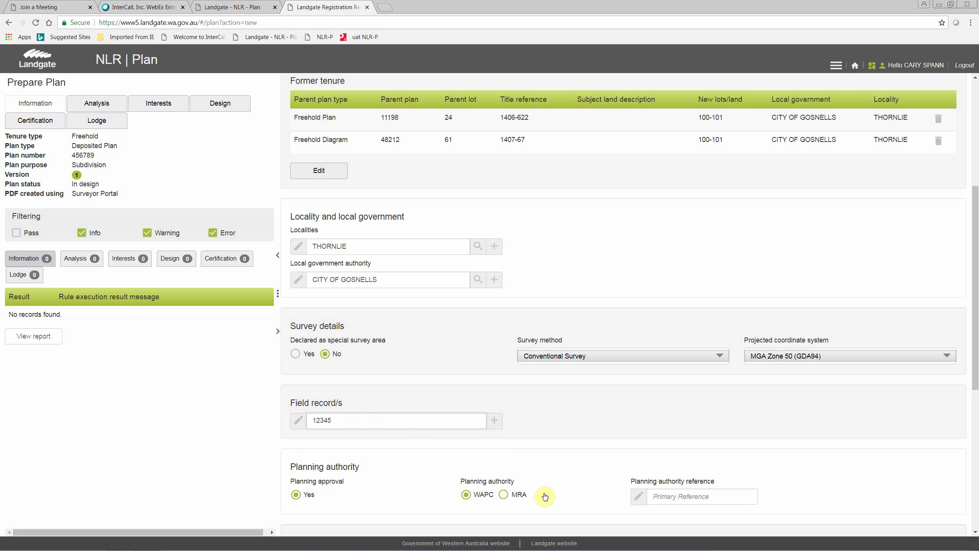
{"action": "left_click", "coordinate": [681, 497]}
{"action": "type", "text": "12345"}
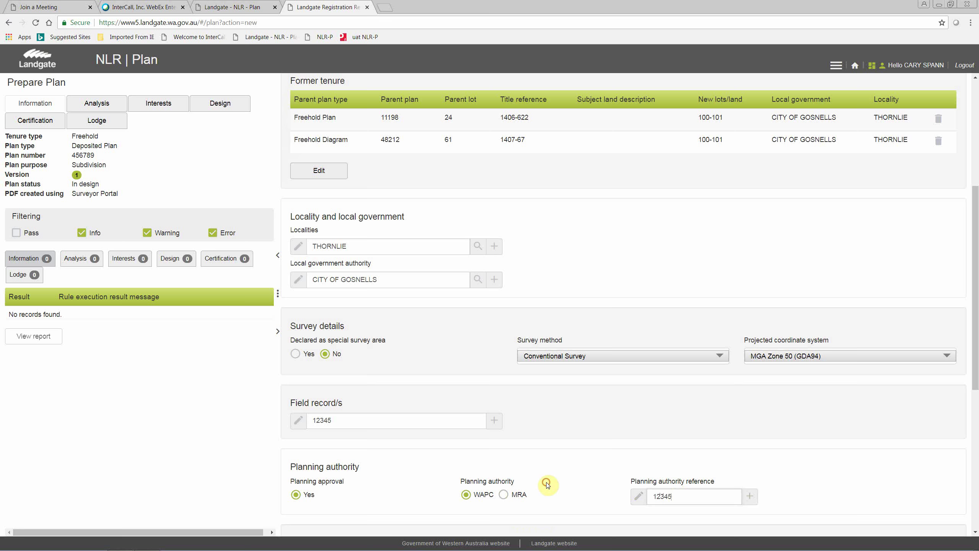
{"action": "left_click", "coordinate": [547, 484]}
Answer No to the private road and road closure questions, and Yes to a new road, widening or extension being created.
{"action": "scroll", "coordinate": [549, 485], "scroll_direction": "down", "scroll_amount": 3}
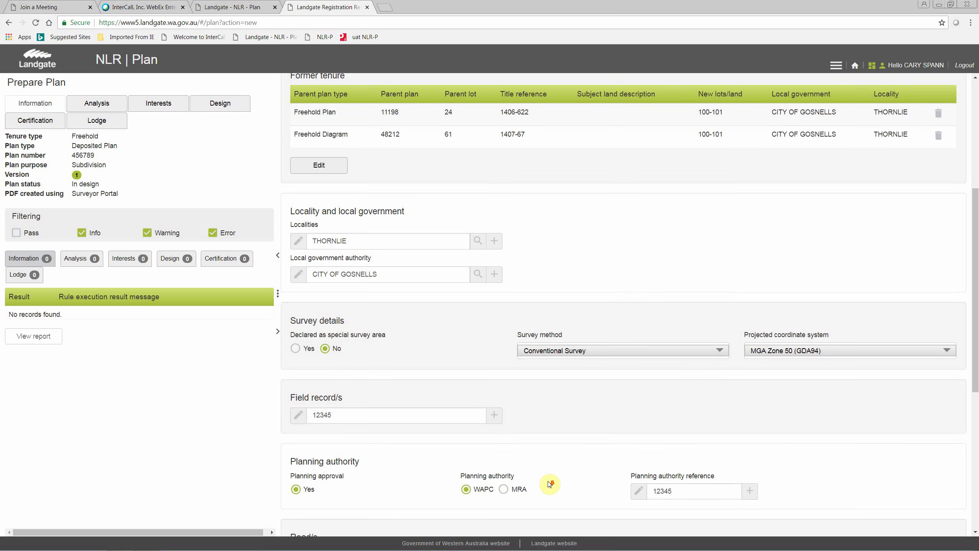
{"action": "scroll", "coordinate": [549, 485], "scroll_direction": "down", "scroll_amount": 5}
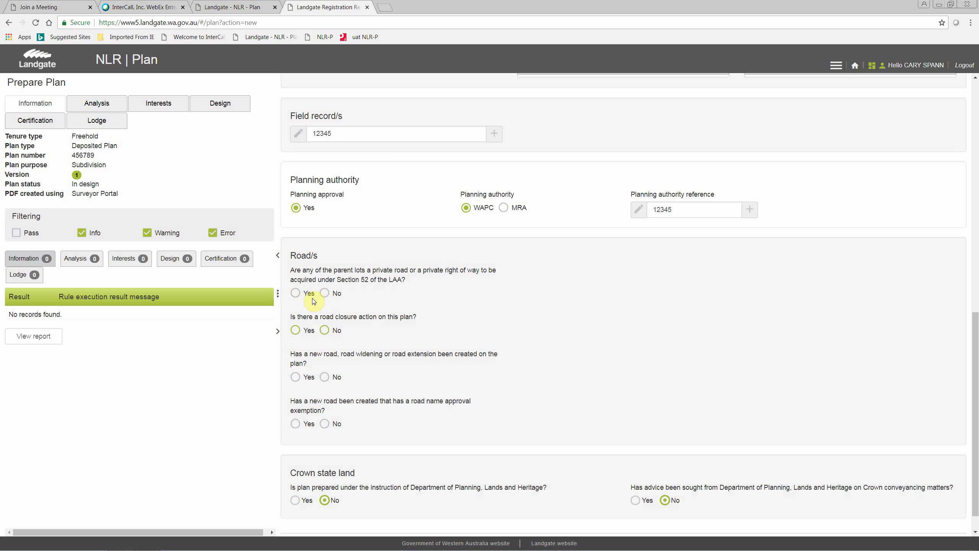
{"action": "left_click", "coordinate": [325, 293]}
{"action": "left_click", "coordinate": [325, 331]}
{"action": "left_click", "coordinate": [295, 377]}
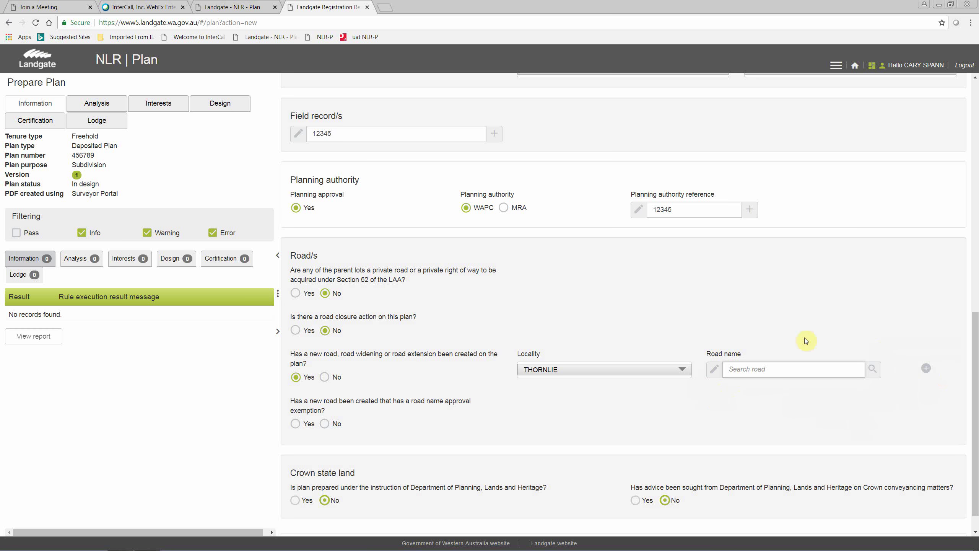
Search the Thornlie road names for "cas" and choose CASSIDY ROAD for the road widening.
{"action": "left_click", "coordinate": [757, 372]}
{"action": "type", "text": "cas"}
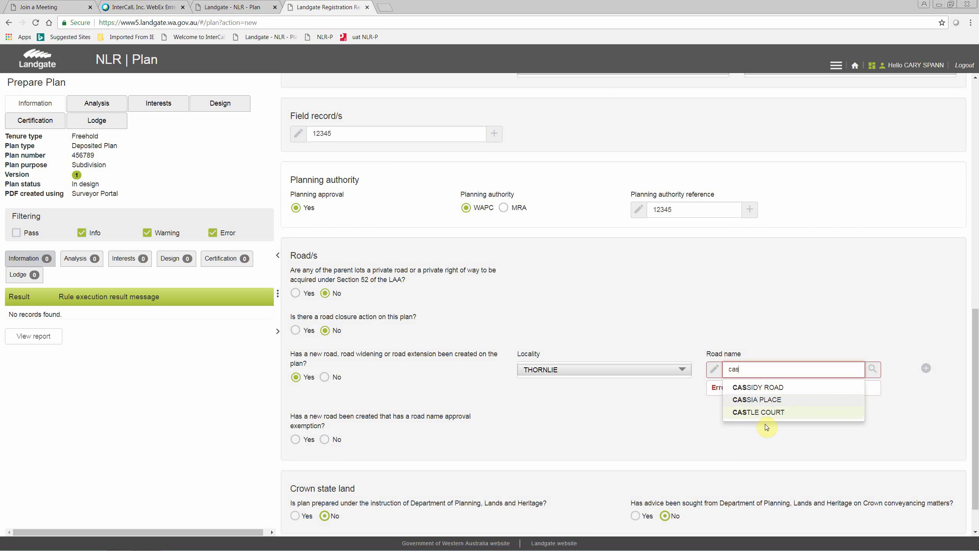
{"action": "left_click", "coordinate": [763, 387]}
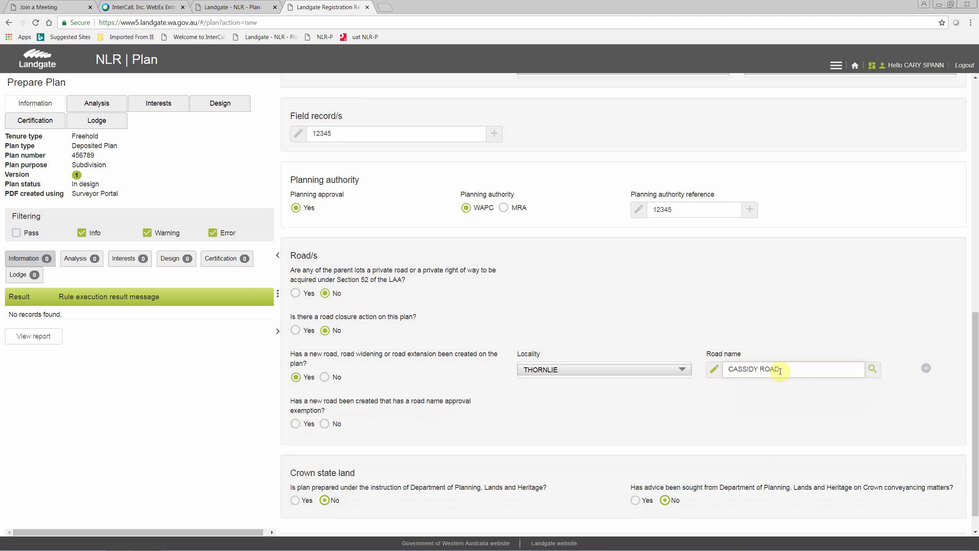
{"action": "left_click", "coordinate": [716, 387]}
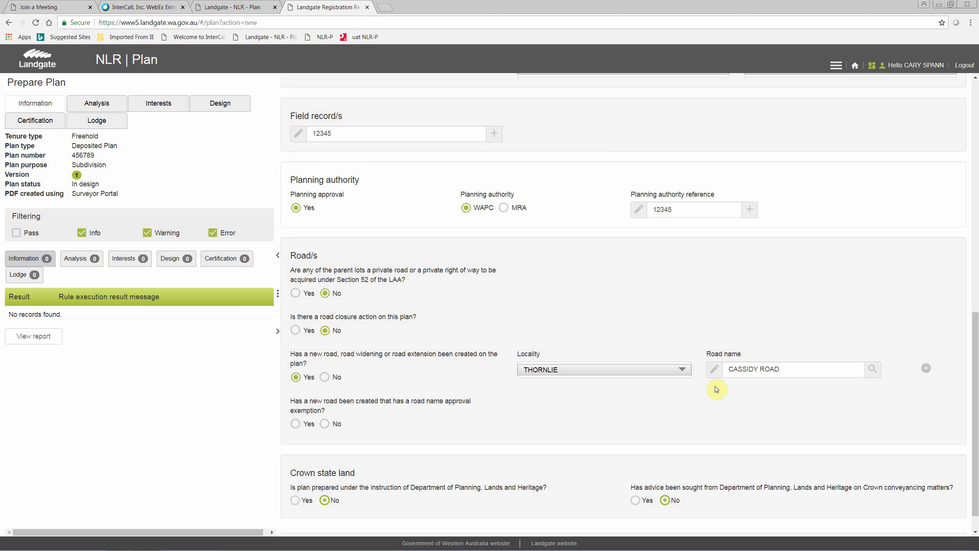
{"action": "left_click", "coordinate": [873, 369]}
Answer No to a new road having a road name approval exemption, and save the plan.
{"action": "left_click", "coordinate": [295, 424]}
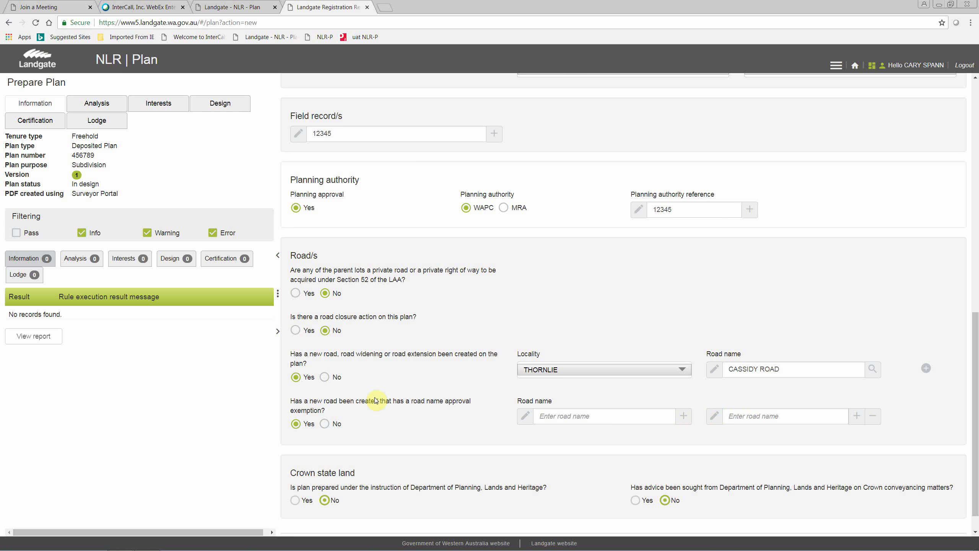
{"action": "left_click", "coordinate": [325, 423]}
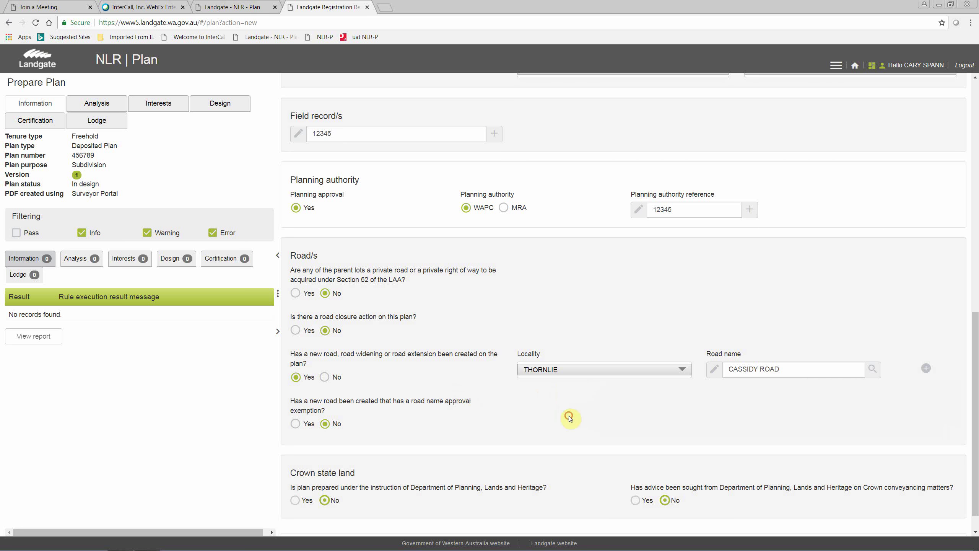
{"action": "scroll", "coordinate": [571, 418], "scroll_direction": "down", "scroll_amount": 1}
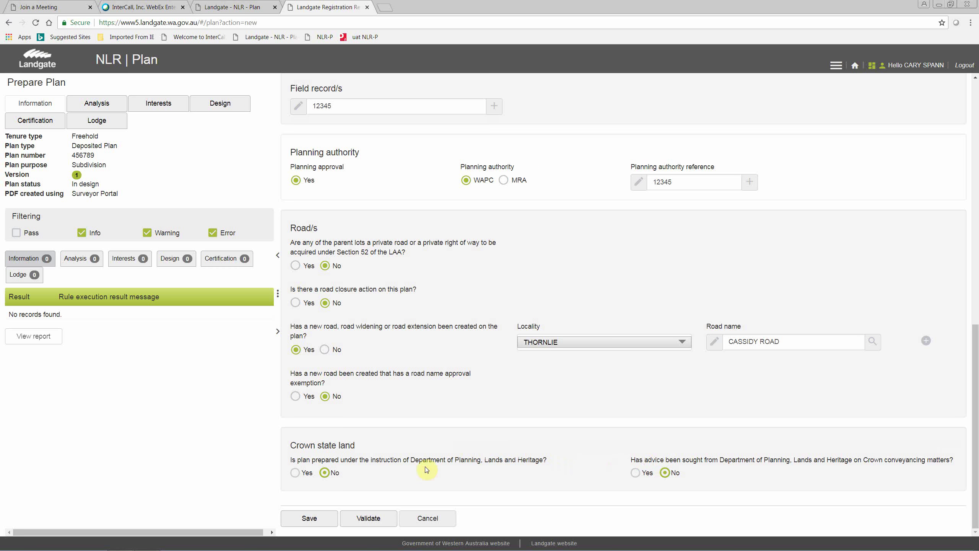
{"action": "left_click", "coordinate": [314, 519]}
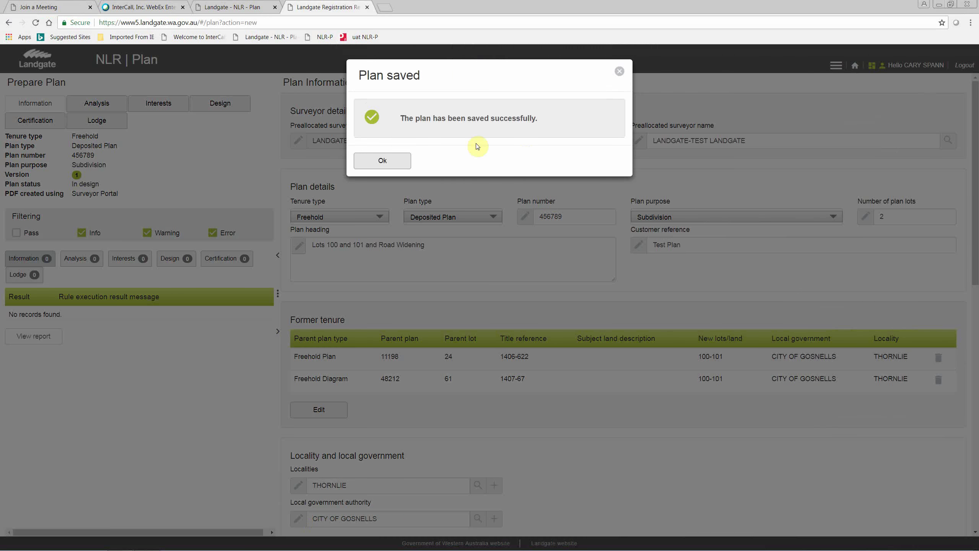
{"action": "left_click", "coordinate": [408, 162]}
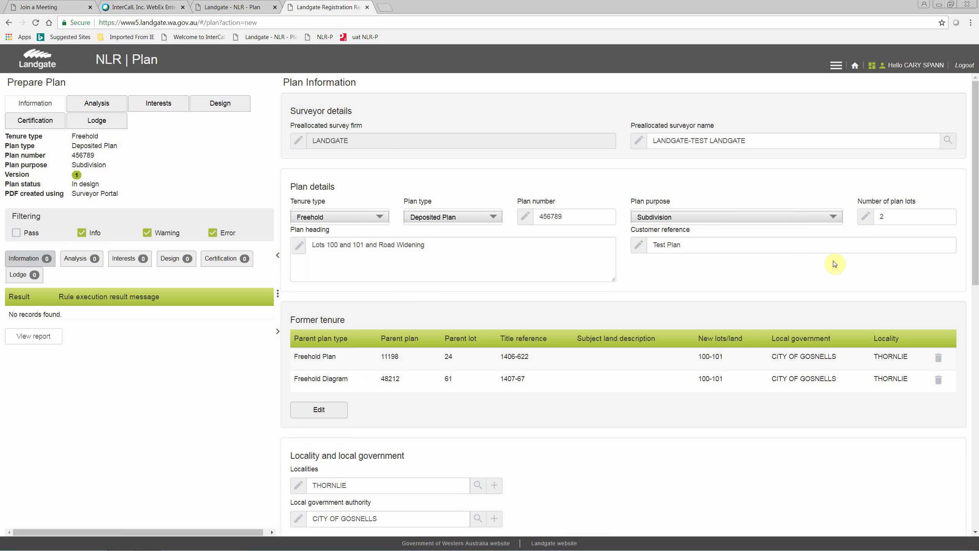
Validate the completed plan information and request the plan analysis, dismissing the notice about unapproved plans.
{"action": "scroll", "coordinate": [654, 421], "scroll_direction": "down", "scroll_amount": 2}
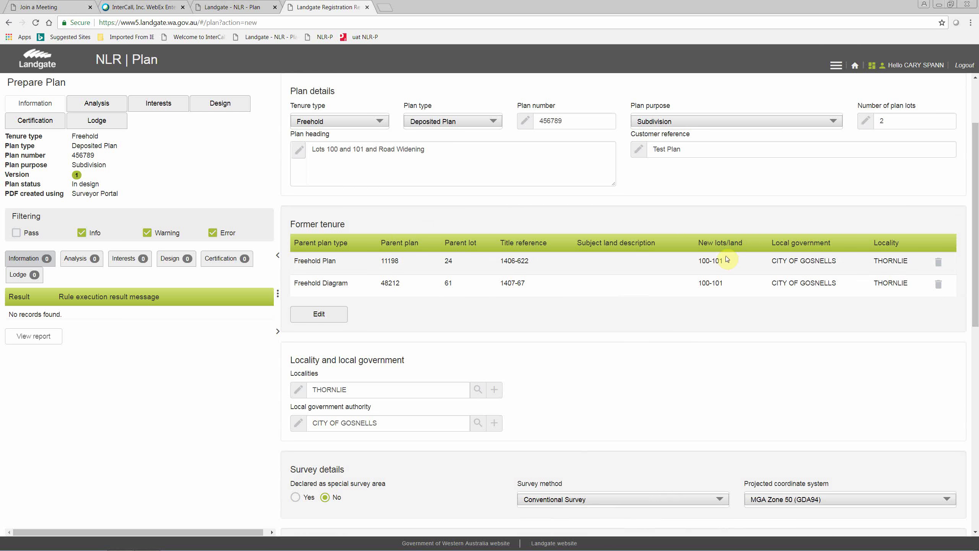
{"action": "scroll", "coordinate": [718, 437], "scroll_direction": "down", "scroll_amount": 2}
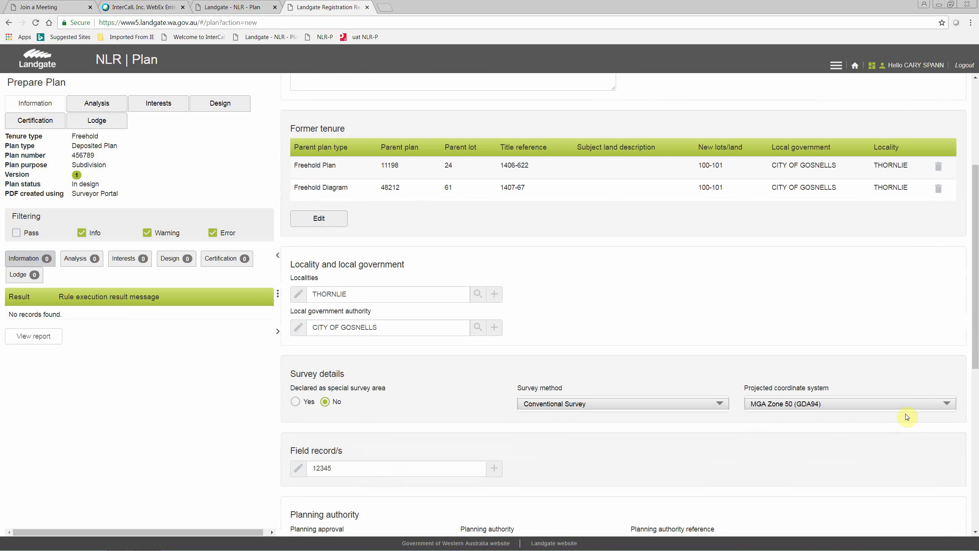
{"action": "scroll", "coordinate": [711, 503], "scroll_direction": "down", "scroll_amount": 3}
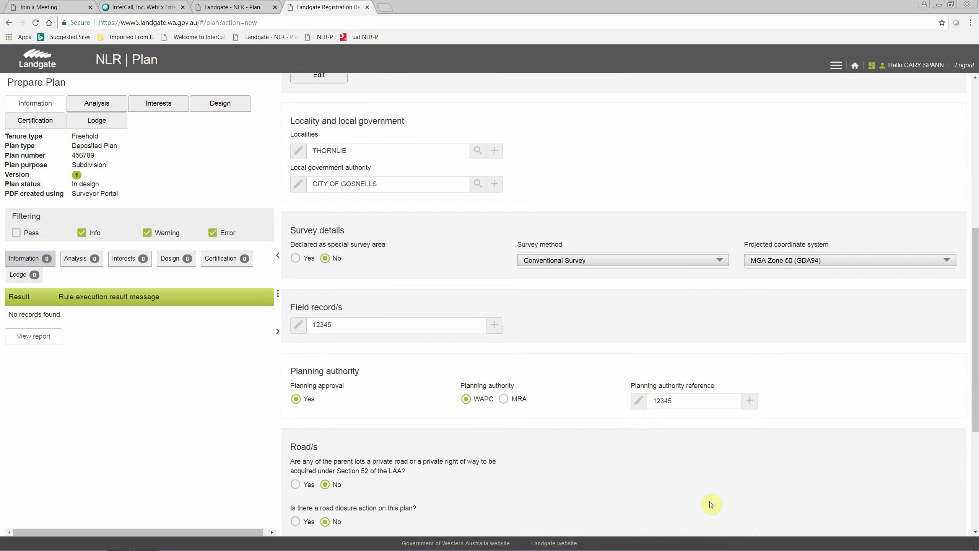
{"action": "scroll", "coordinate": [541, 489], "scroll_direction": "up", "scroll_amount": 7}
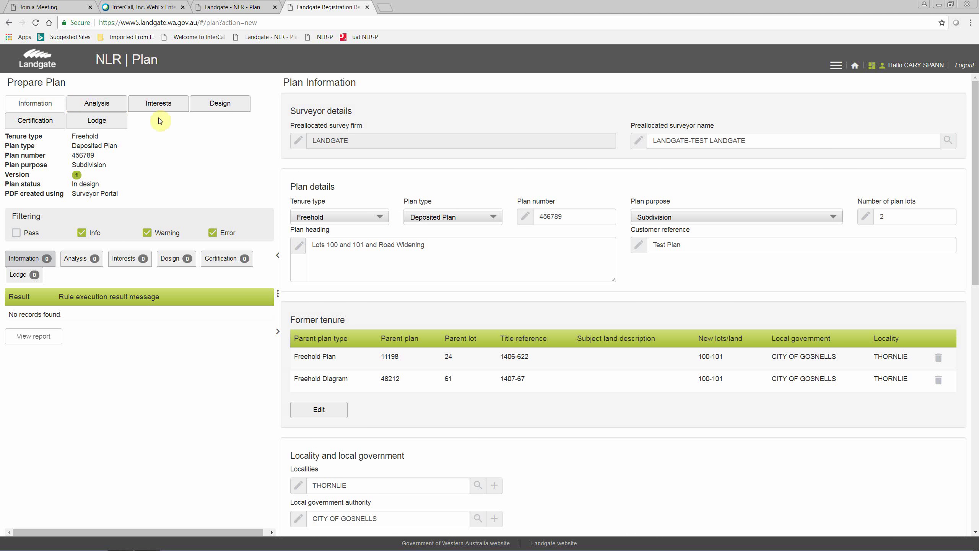
{"action": "scroll", "coordinate": [378, 386], "scroll_direction": "down", "scroll_amount": 13}
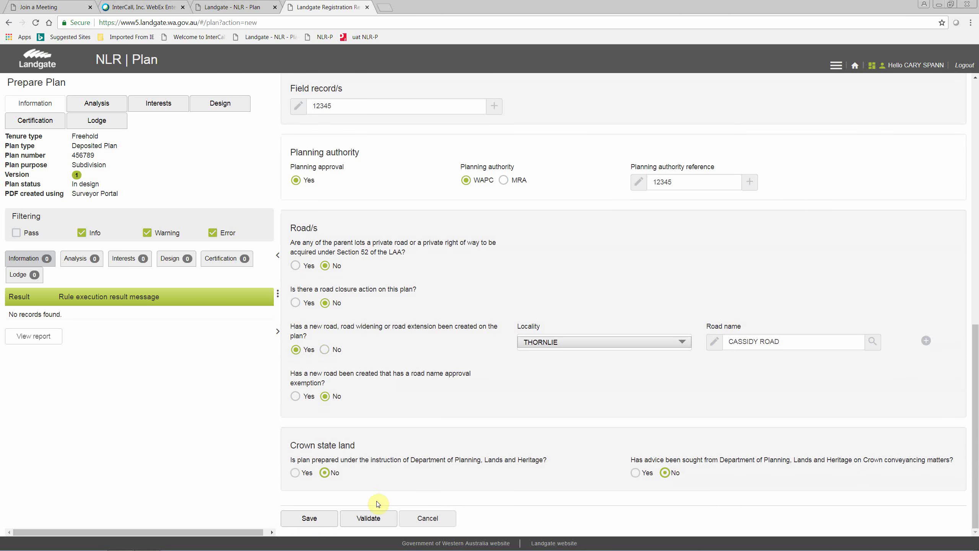
{"action": "left_click", "coordinate": [368, 518]}
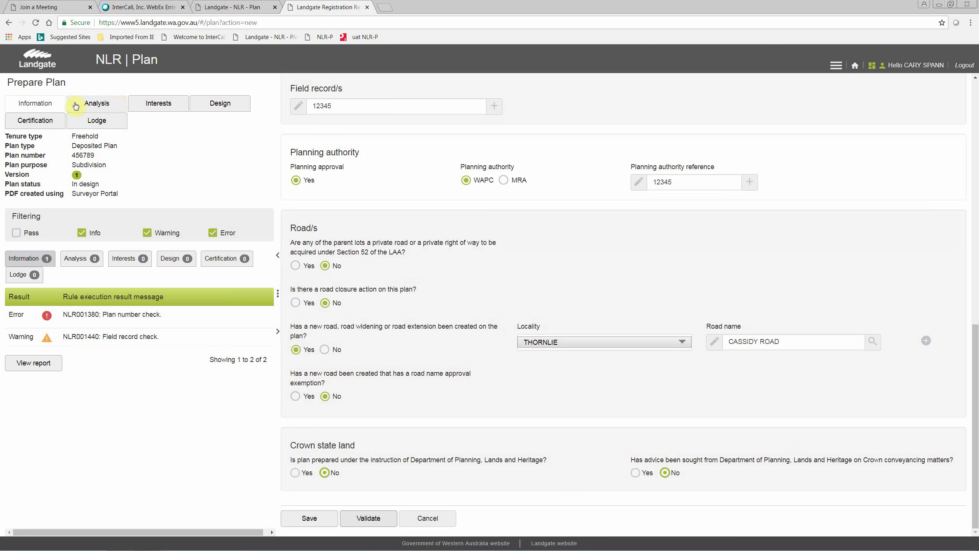
{"action": "left_click", "coordinate": [97, 104]}
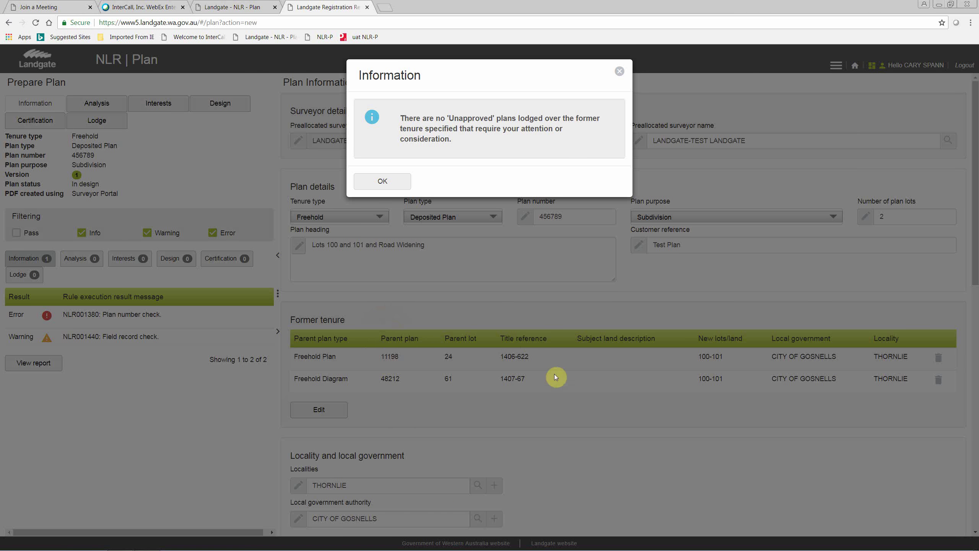
{"action": "left_click", "coordinate": [388, 184]}
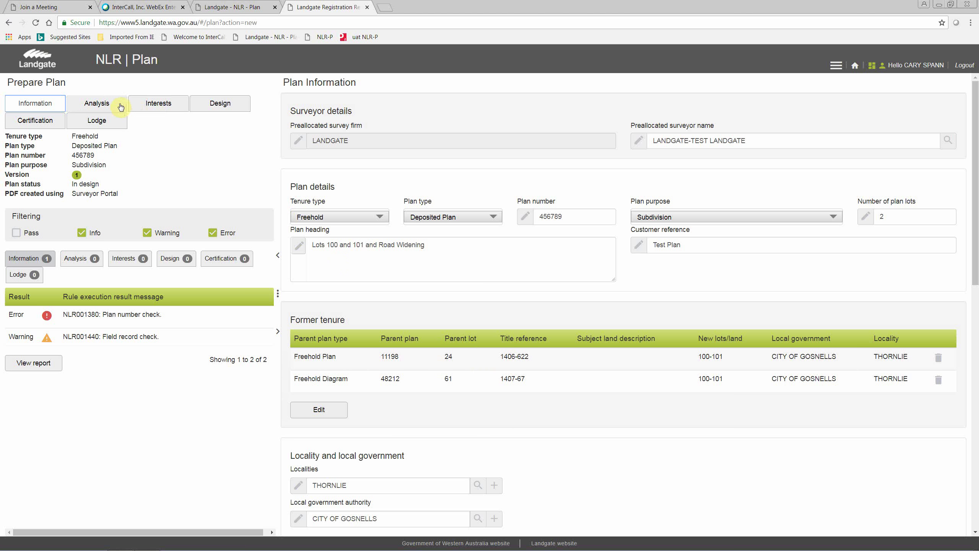
Add a new interest to the plan, searching for "136" and choosing Sec. 136C of the TLA 1893 - Easement for Drainage.
{"action": "left_click", "coordinate": [168, 106]}
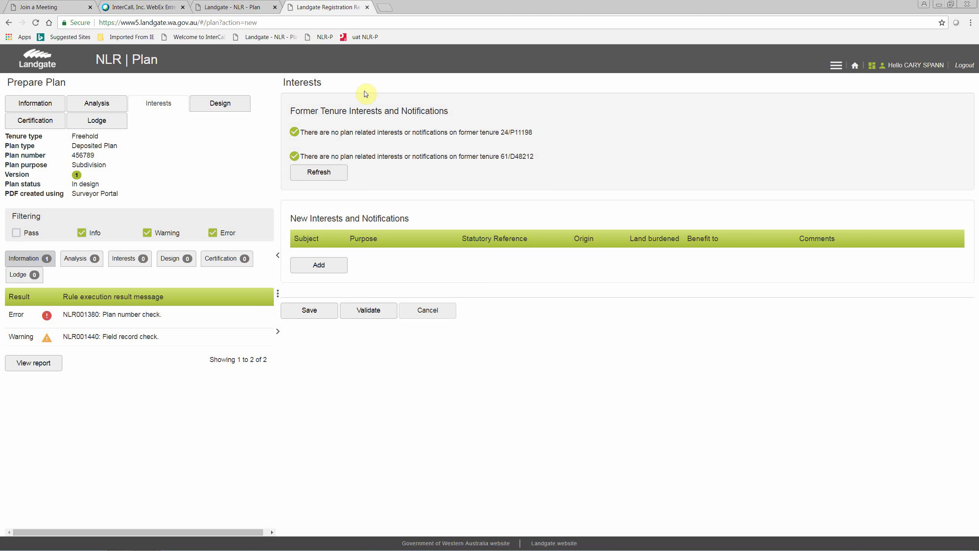
{"action": "left_click", "coordinate": [320, 267]}
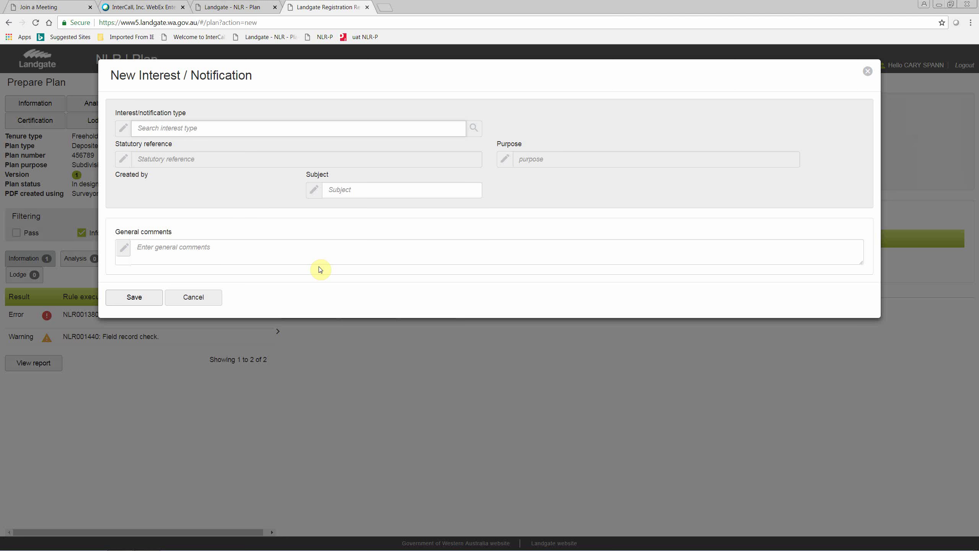
{"action": "type", "text": "136"}
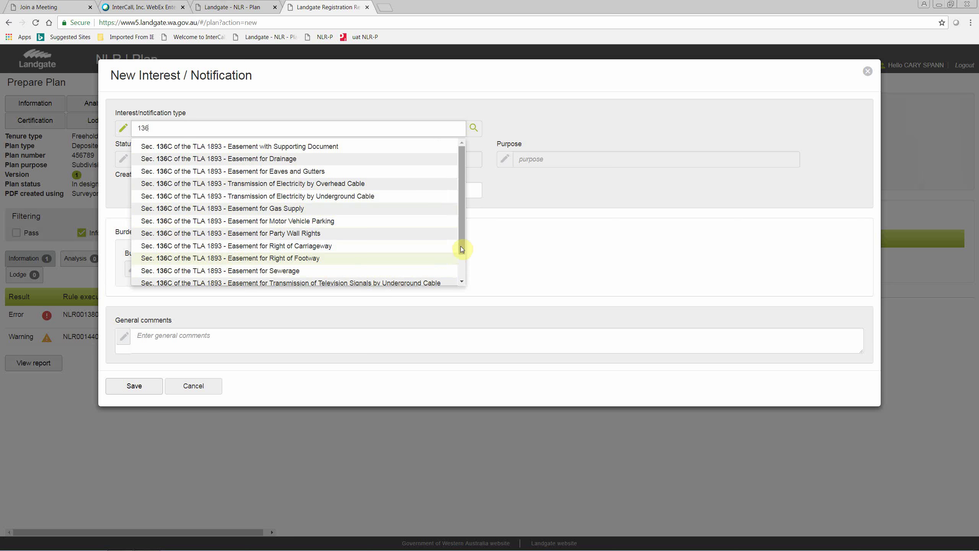
{"action": "mouse_move", "coordinate": [460, 246]}
{"action": "left_mouse_down"}
{"action": "mouse_move", "coordinate": [461, 273]}
{"action": "mouse_move", "coordinate": [461, 227]}
{"action": "left_mouse_up"}
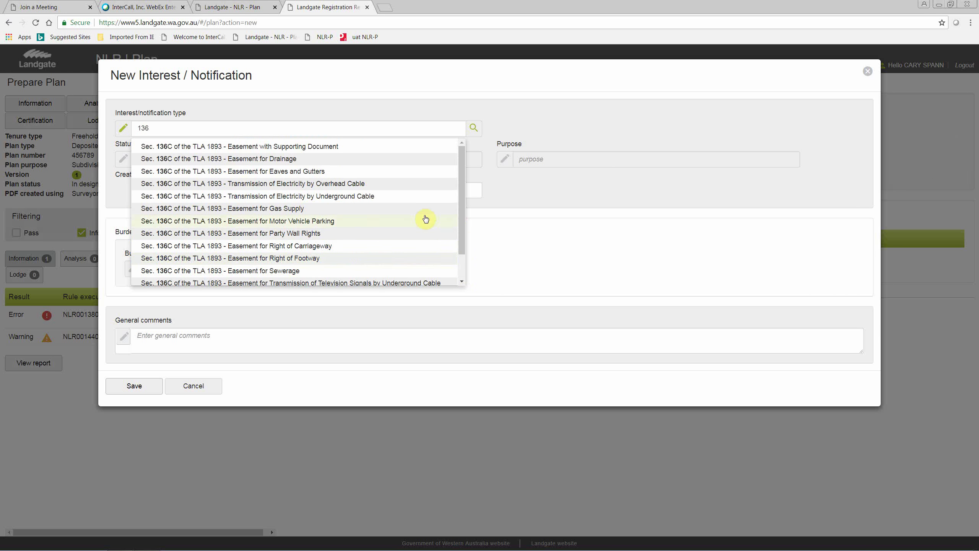
{"action": "left_click", "coordinate": [260, 162]}
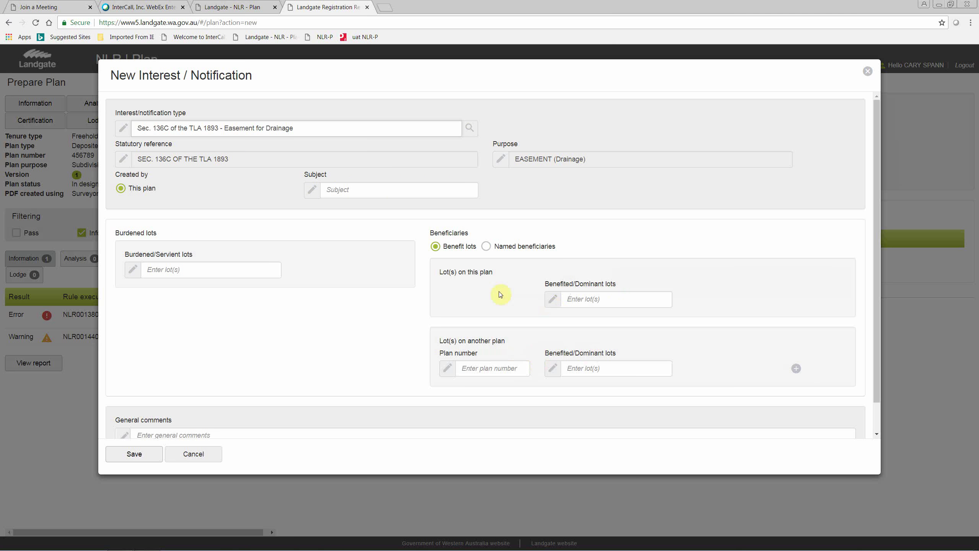
Enter A as the subject of the drainage easement.
{"action": "left_click", "coordinate": [399, 197]}
{"action": "left_click", "coordinate": [339, 190]}
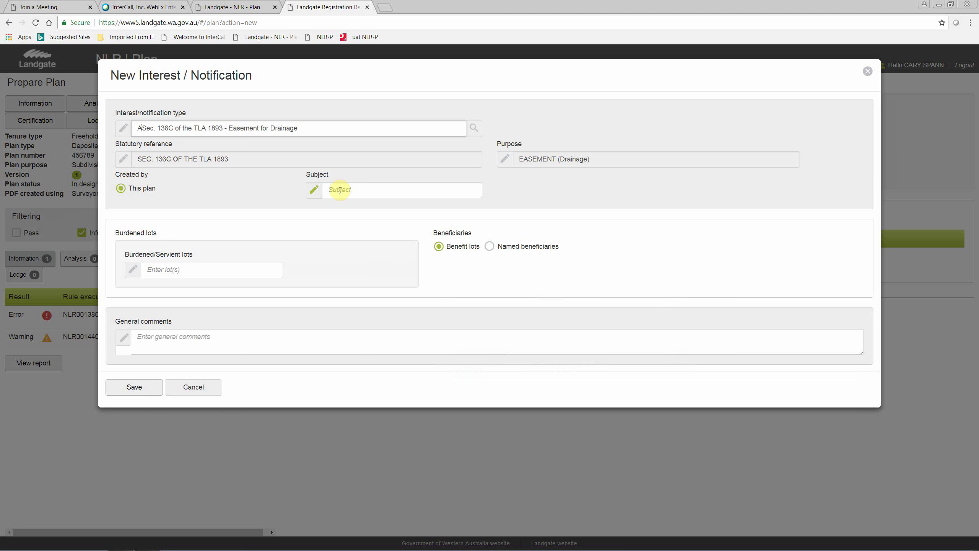
{"action": "left_click", "coordinate": [340, 190]}
{"action": "type", "text": "A"}
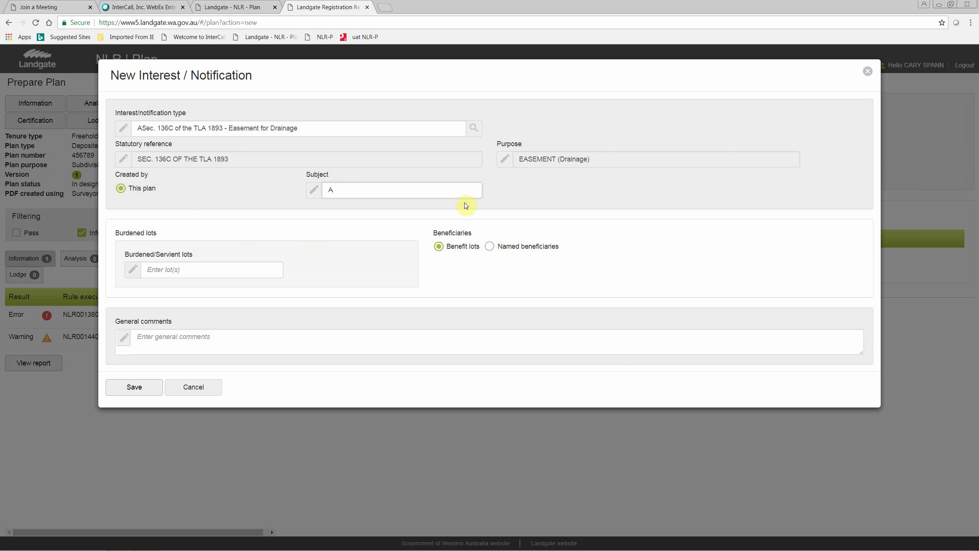
Replace the mistyped interest type by searching for "136" again and reselecting Sec. 136C of the TLA 1893 - Easement for Drainage.
{"action": "left_click", "coordinate": [226, 269]}
{"action": "left_click", "coordinate": [349, 127]}
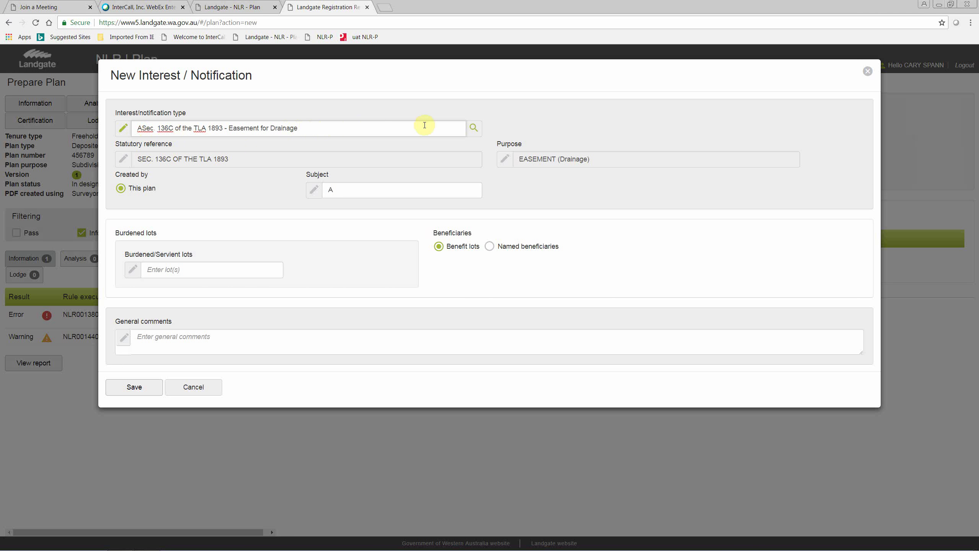
{"action": "left_click_drag", "start_coordinate": [363, 127], "coordinate": [83, 123]}
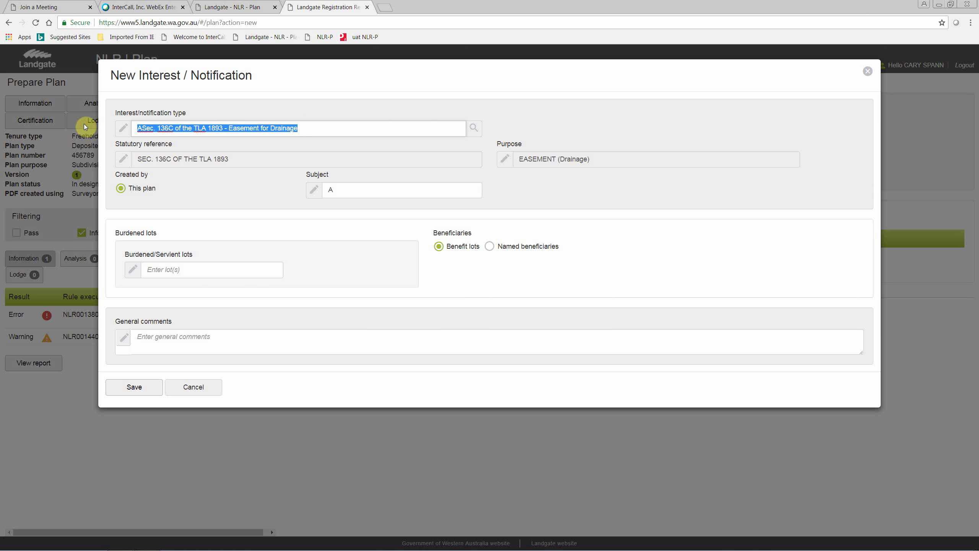
{"action": "type", "text": "136"}
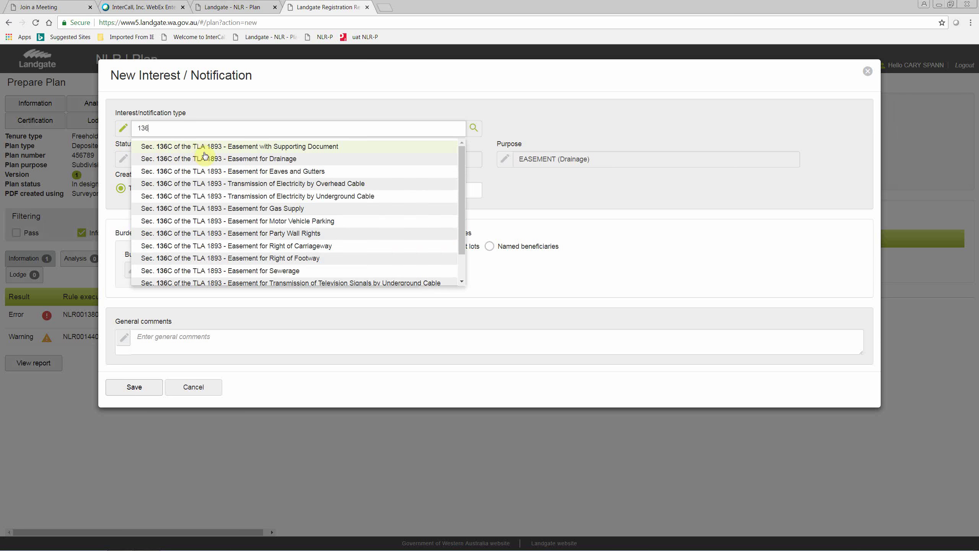
{"action": "left_click", "coordinate": [204, 158]}
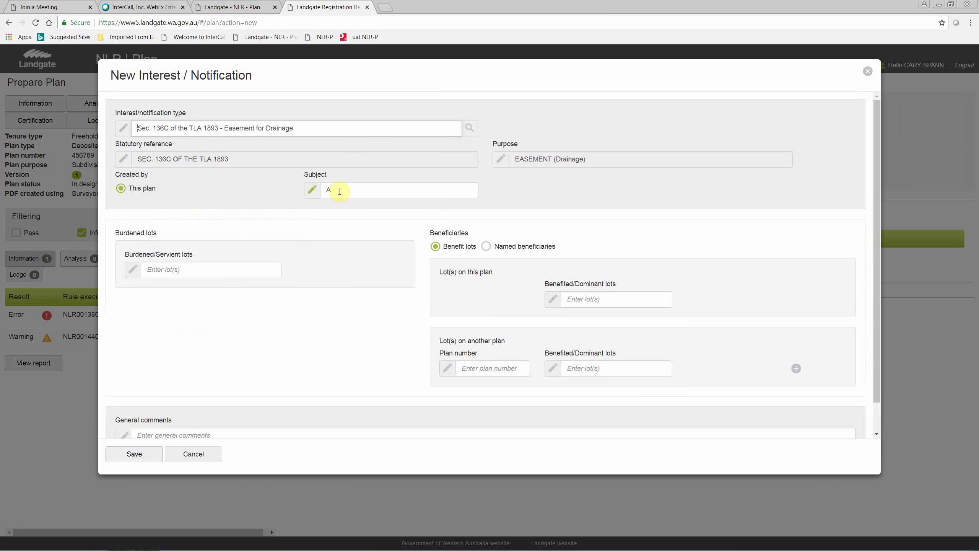
Enter 100-101 as the easement's burdened lots and switch its beneficiaries to named beneficiaries.
{"action": "left_click", "coordinate": [199, 276]}
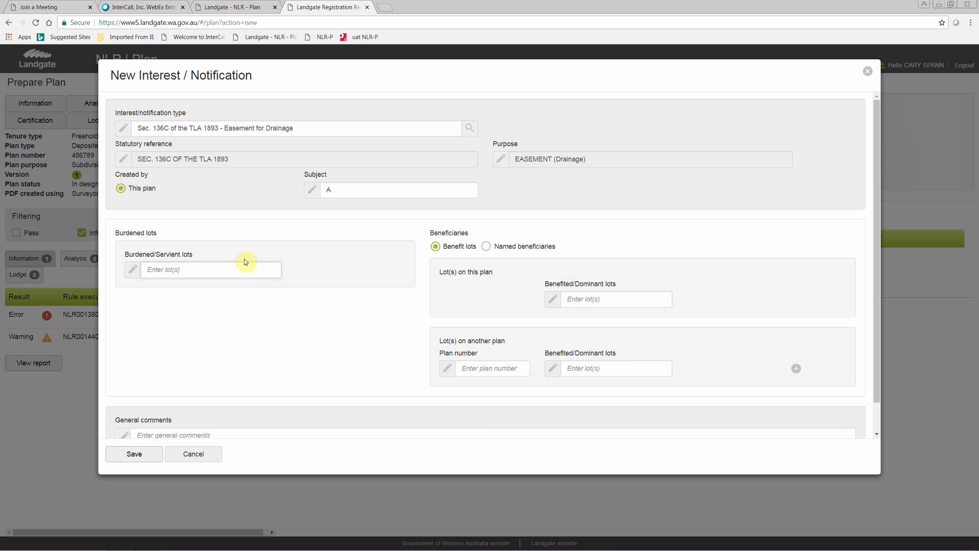
{"action": "type", "text": "100-101"}
{"action": "left_click", "coordinate": [488, 246]}
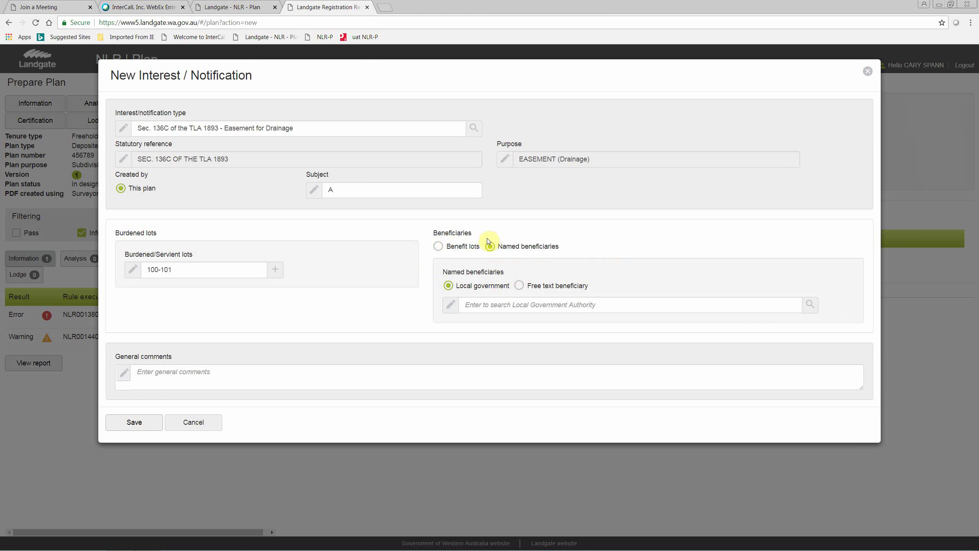
{"action": "left_click", "coordinate": [455, 249]}
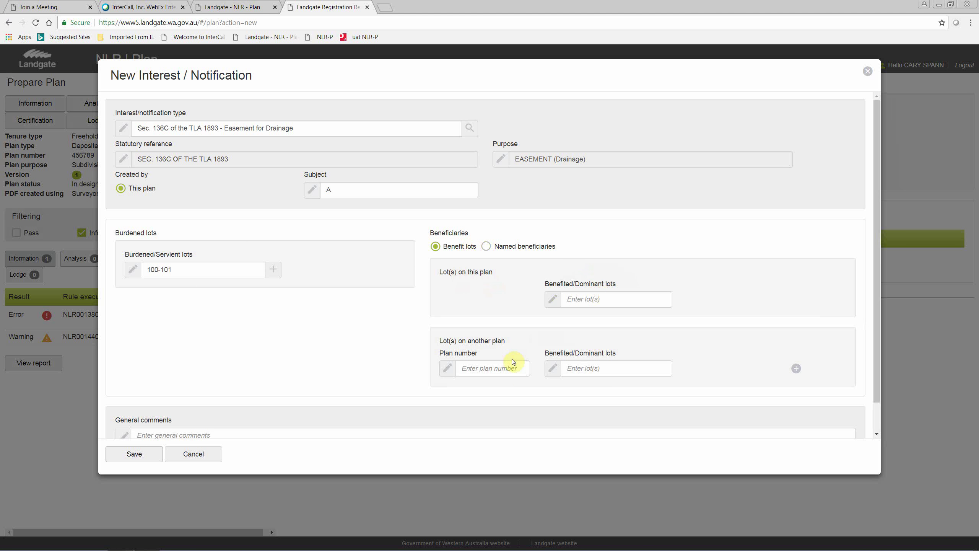
{"action": "left_click", "coordinate": [487, 246]}
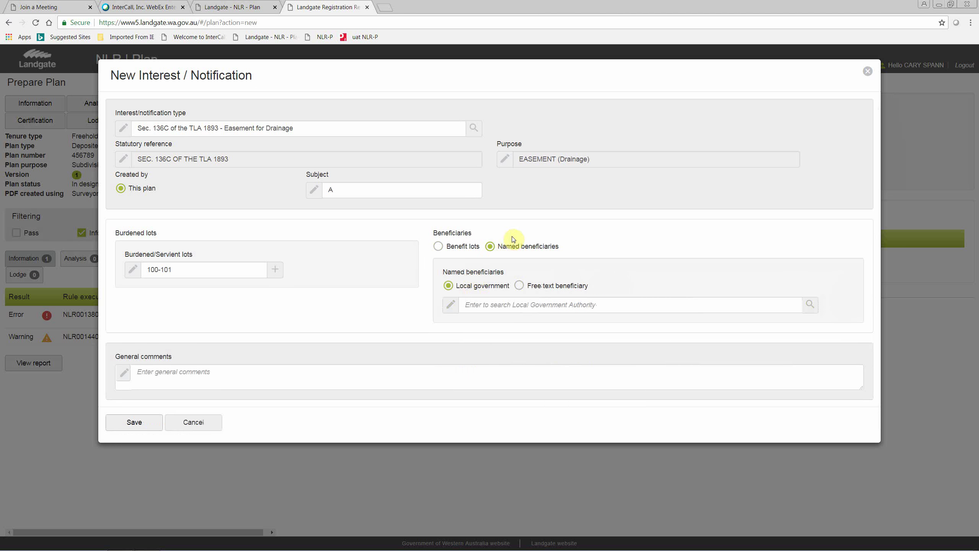
Search the local governments for "go", choose CITY OF GOSNELLS as the easement's beneficiary, and save the interest.
{"action": "left_click", "coordinate": [469, 290]}
{"action": "left_click", "coordinate": [488, 309]}
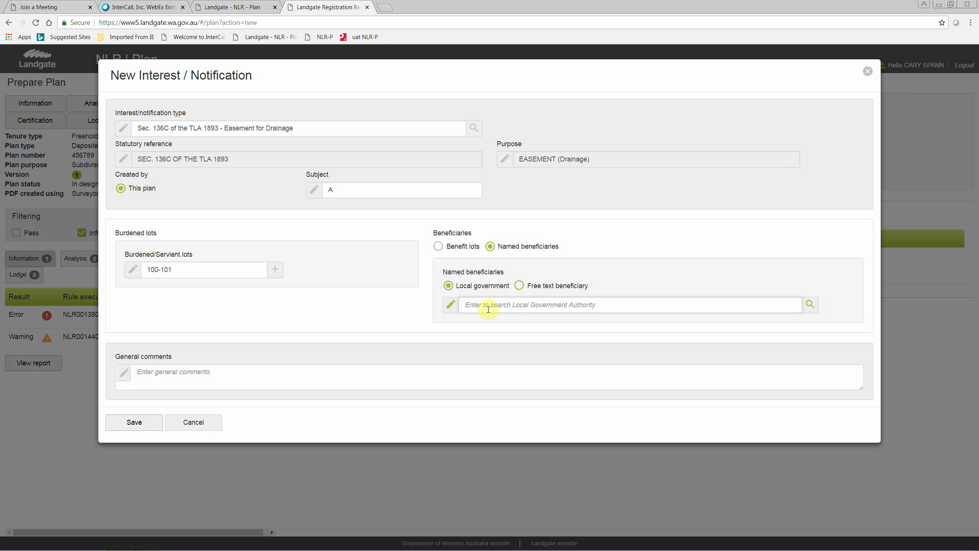
{"action": "type", "text": "go"}
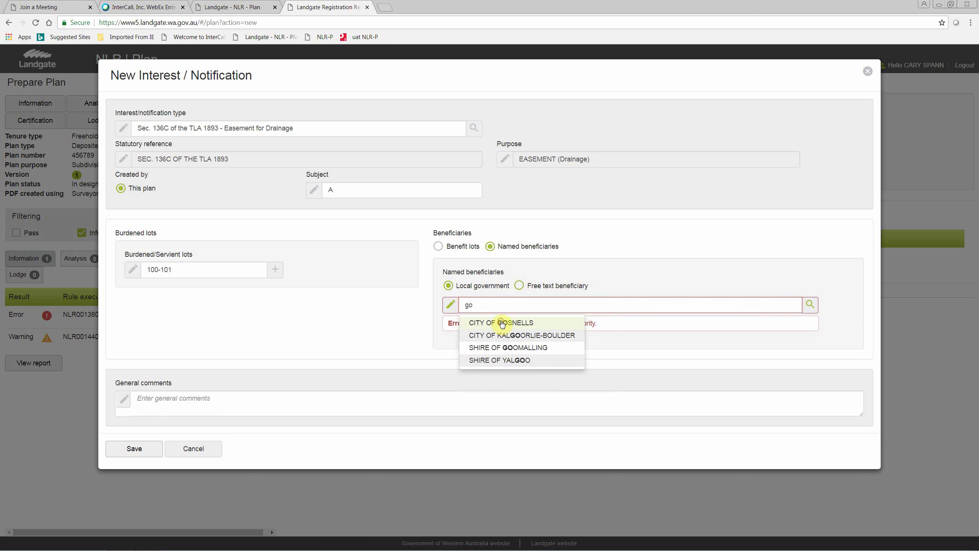
{"action": "left_click", "coordinate": [500, 322]}
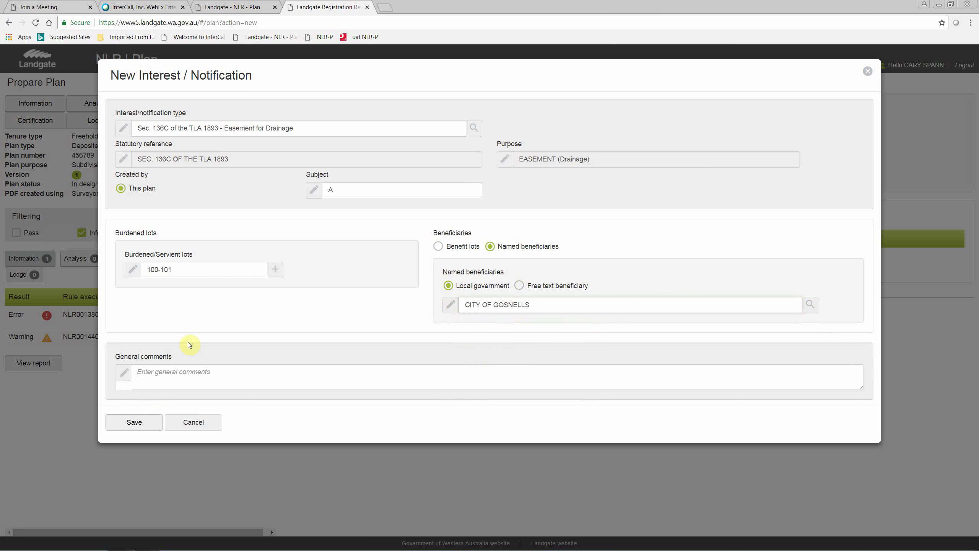
{"action": "left_click", "coordinate": [145, 429]}
{"action": "left_click", "coordinate": [145, 430]}
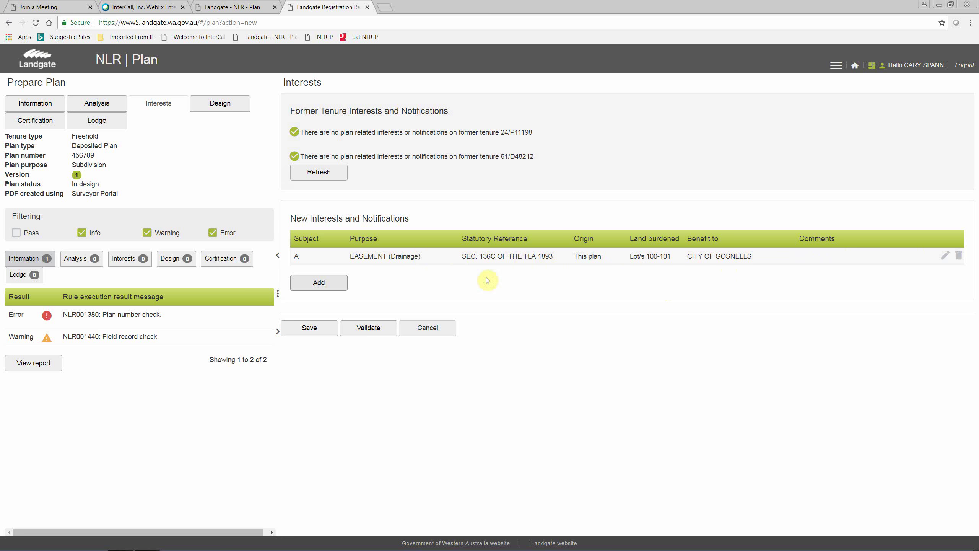
Add another new interest of type Sec. 150 of the P. & D. Act 2005 - Covenant Road Access with subject B.
{"action": "left_click", "coordinate": [323, 290]}
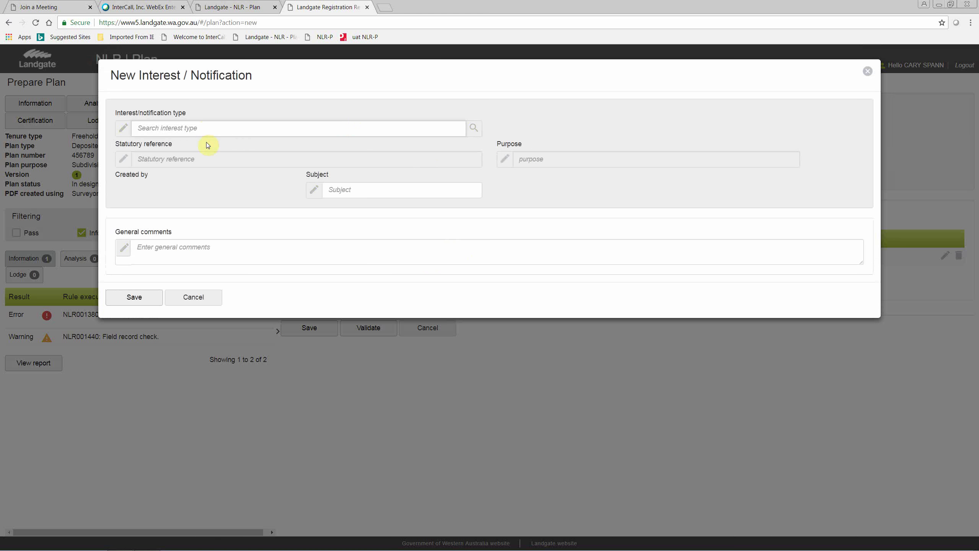
{"action": "type", "text": "150"}
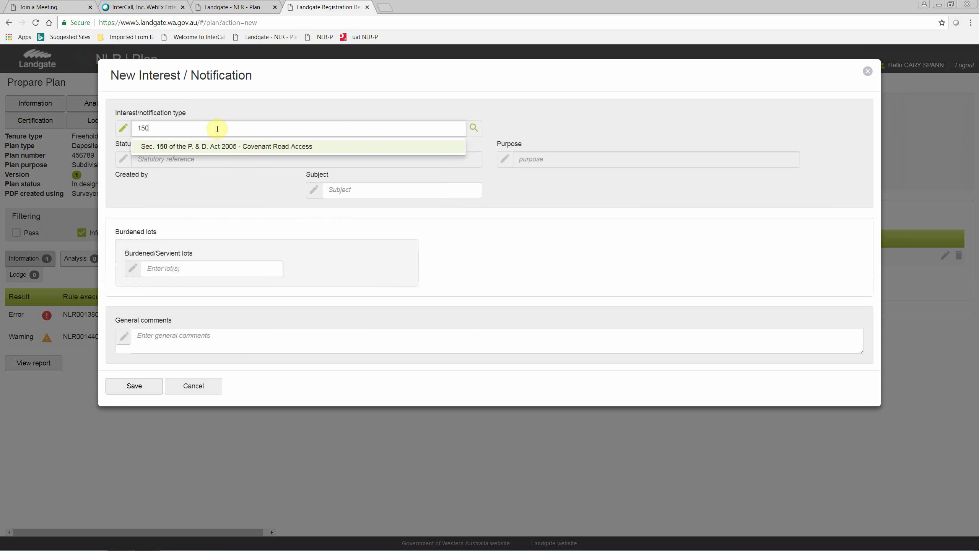
{"action": "left_click", "coordinate": [272, 147]}
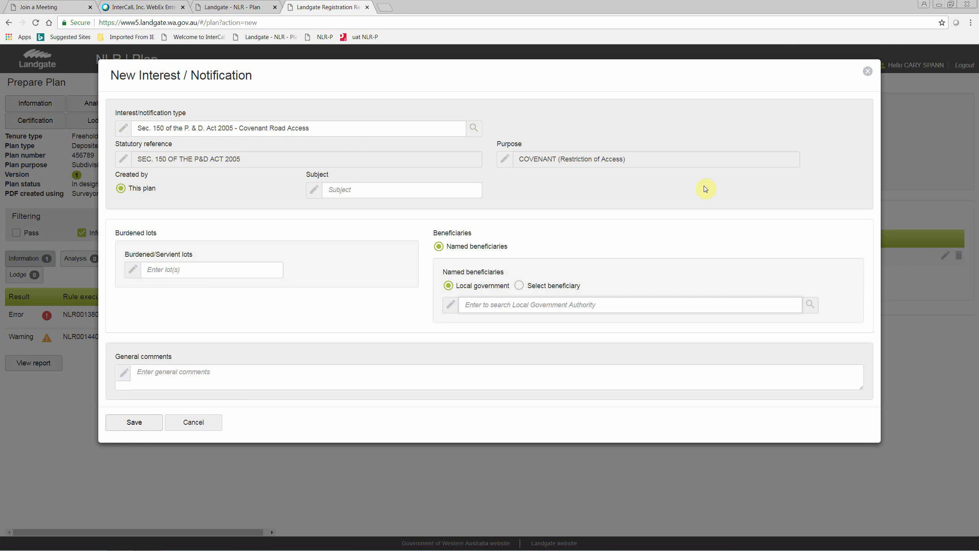
{"action": "left_click", "coordinate": [354, 192]}
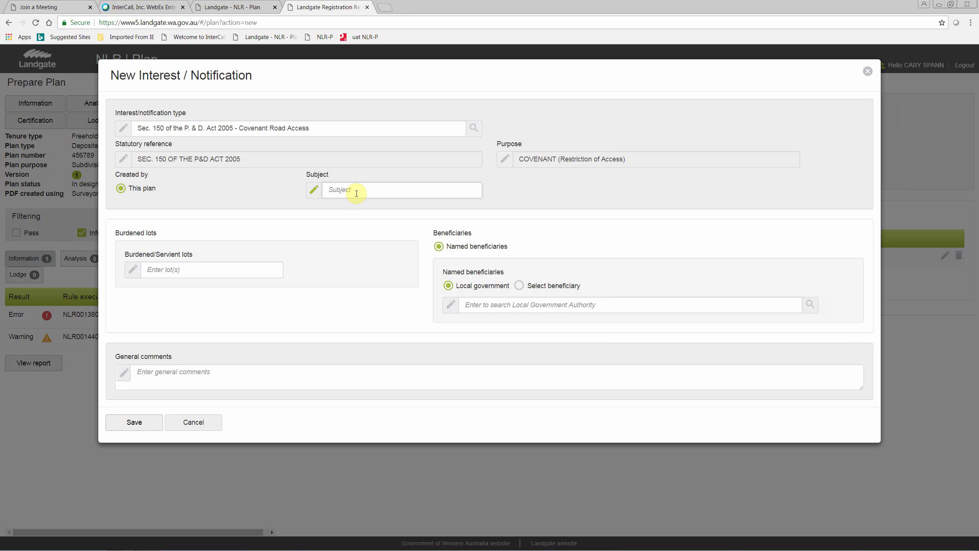
{"action": "type", "text": "100"}
{"action": "left_click_drag", "start_coordinate": [351, 191], "coordinate": [325, 192]}
{"action": "type", "text": "B"}
Enter 100 as the covenant's burdened lot and choose CITY OF GOSNELLS as its local government beneficiary.
{"action": "left_click", "coordinate": [234, 266]}
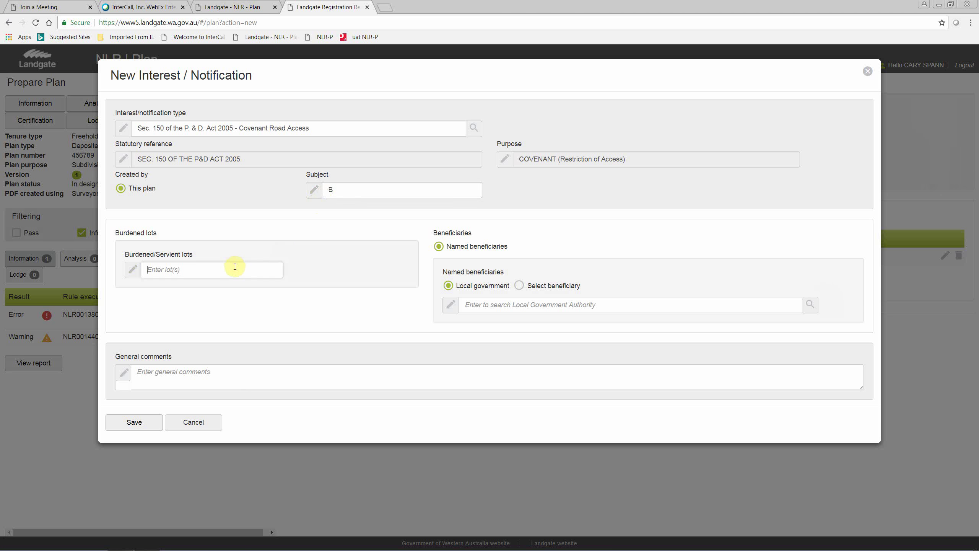
{"action": "type", "text": "100"}
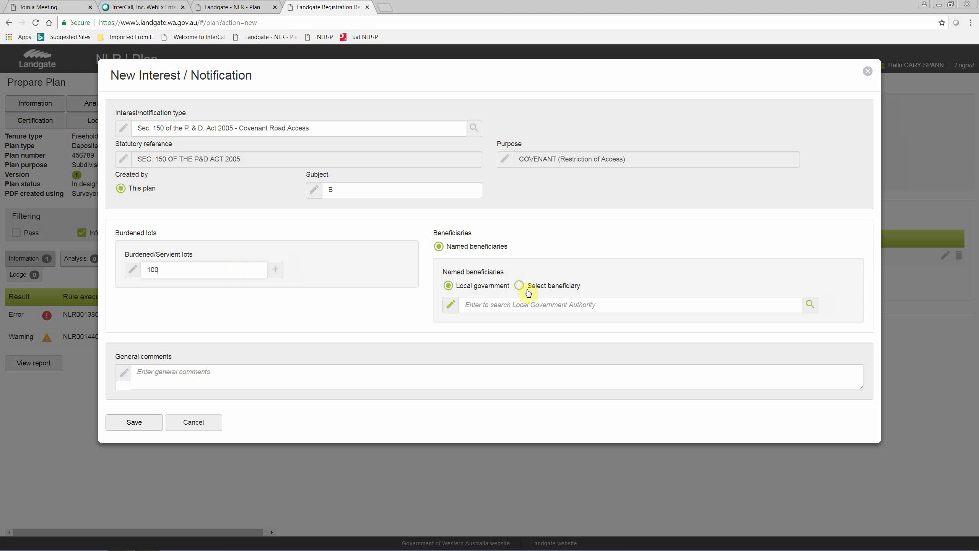
{"action": "left_click", "coordinate": [515, 304]}
{"action": "type", "text": "go"}
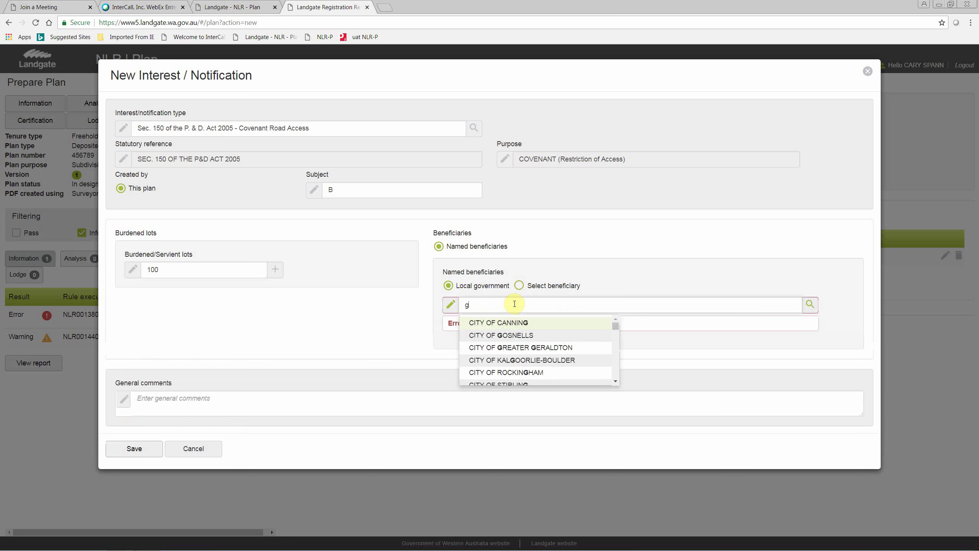
{"action": "left_click", "coordinate": [522, 323]}
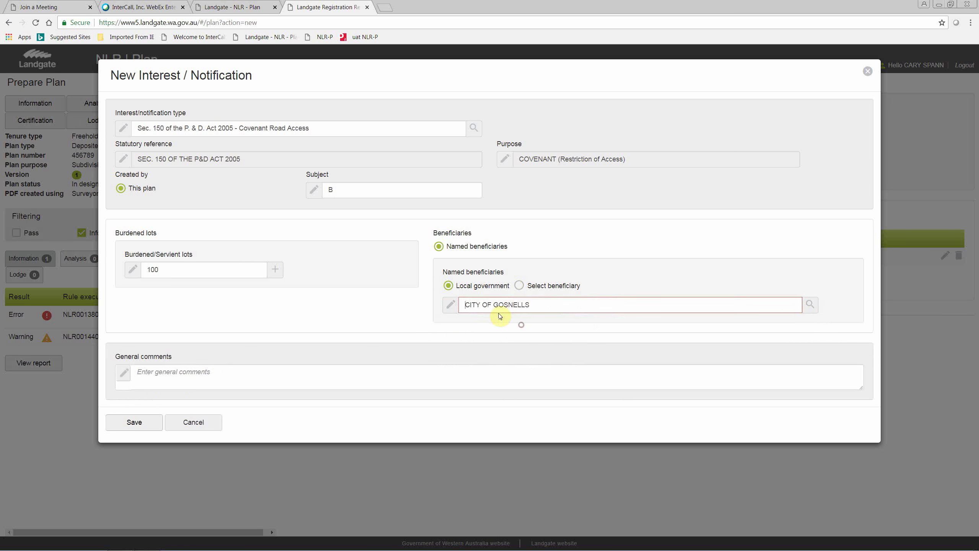
Add the general comment "Restriction of access to and from Hume Road" to the covenant and save the interest.
{"action": "left_click", "coordinate": [216, 381]}
{"action": "type", "text": "Rest"}
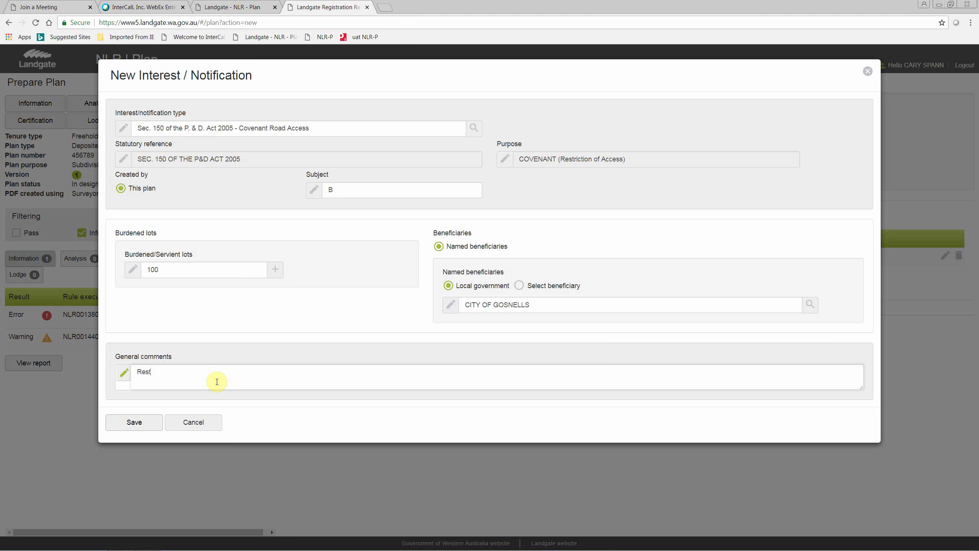
{"action": "type", "text": "riction od"}
{"action": "type", "text": " access to Hume Road"}
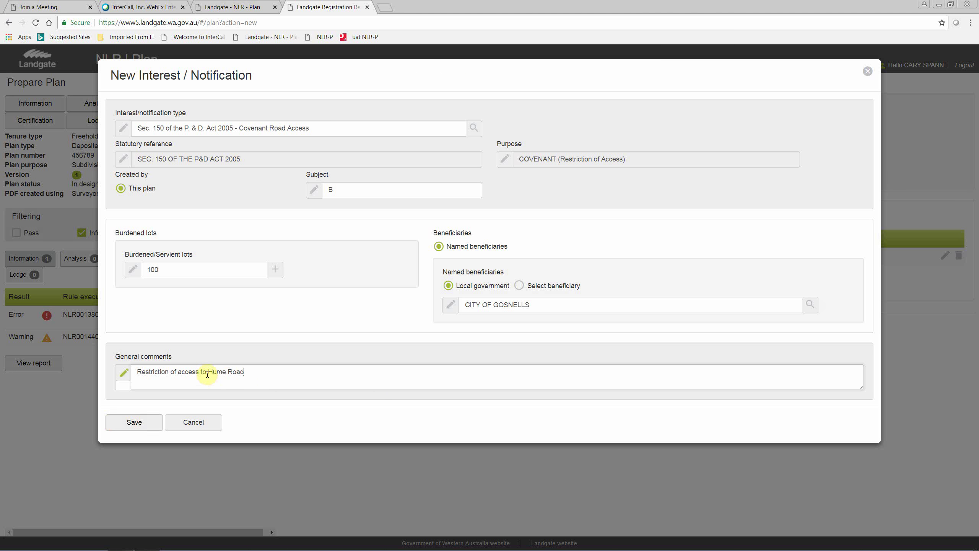
{"action": "left_click", "coordinate": [211, 372]}
{"action": "type", "text": "and from"}
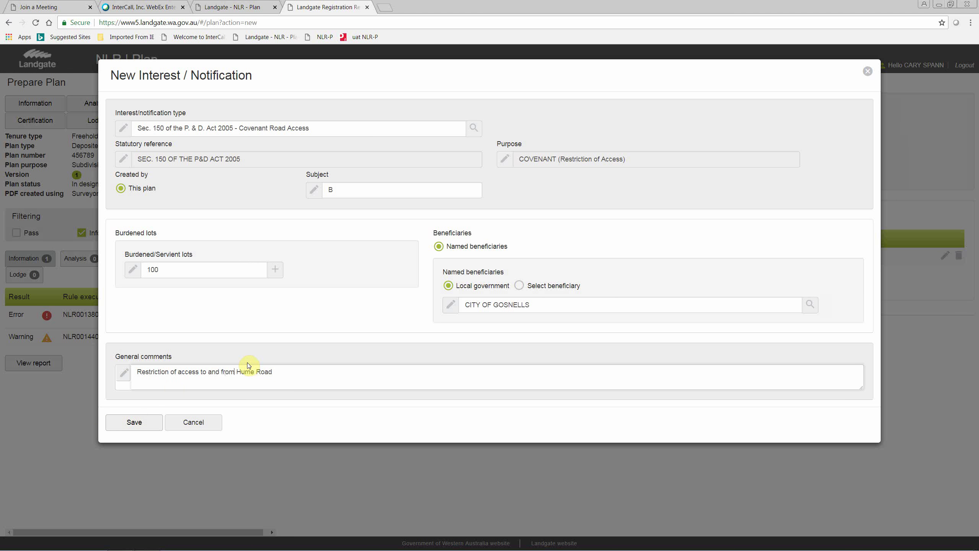
{"action": "left_click", "coordinate": [133, 422]}
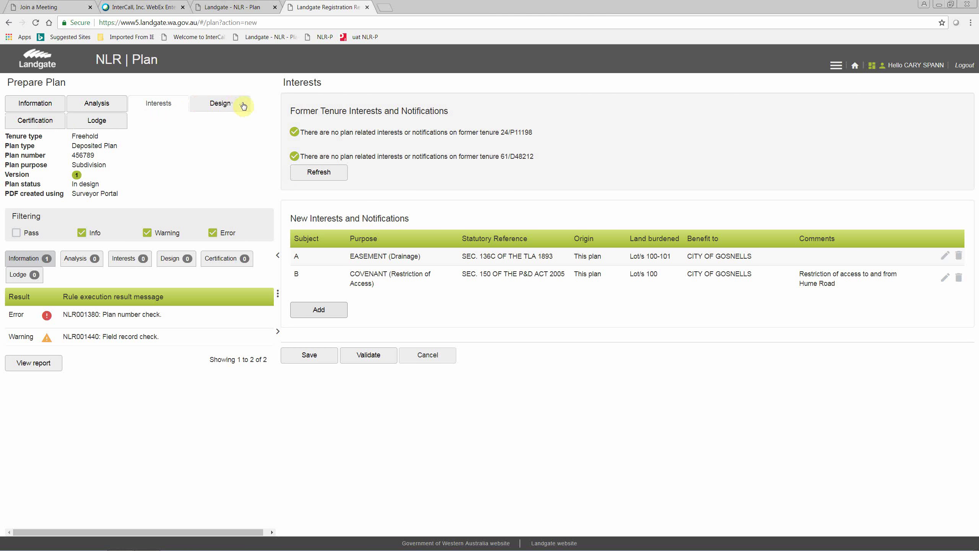
Open the plan's design view and import the survey data from Webinar.csd with the file type CSD.
{"action": "left_click", "coordinate": [229, 105]}
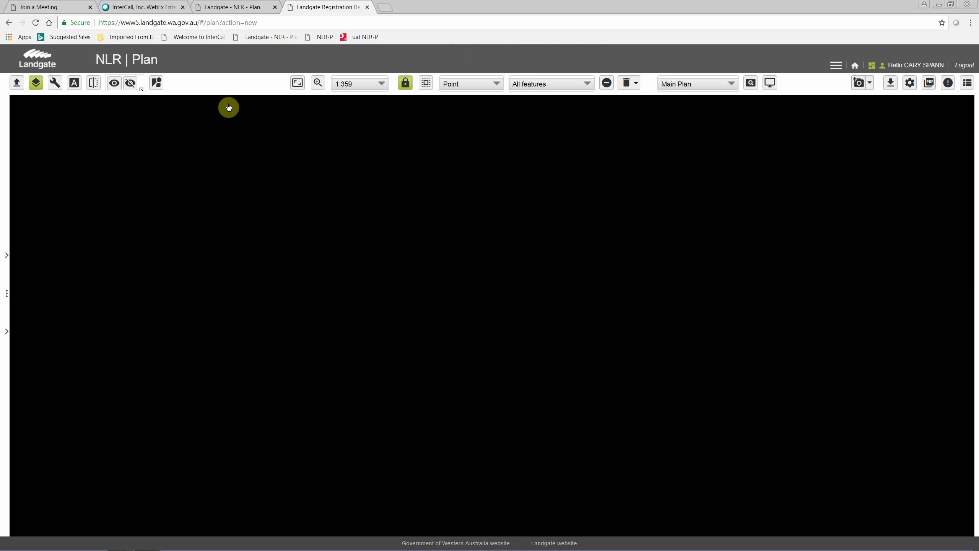
{"action": "left_click", "coordinate": [17, 84]}
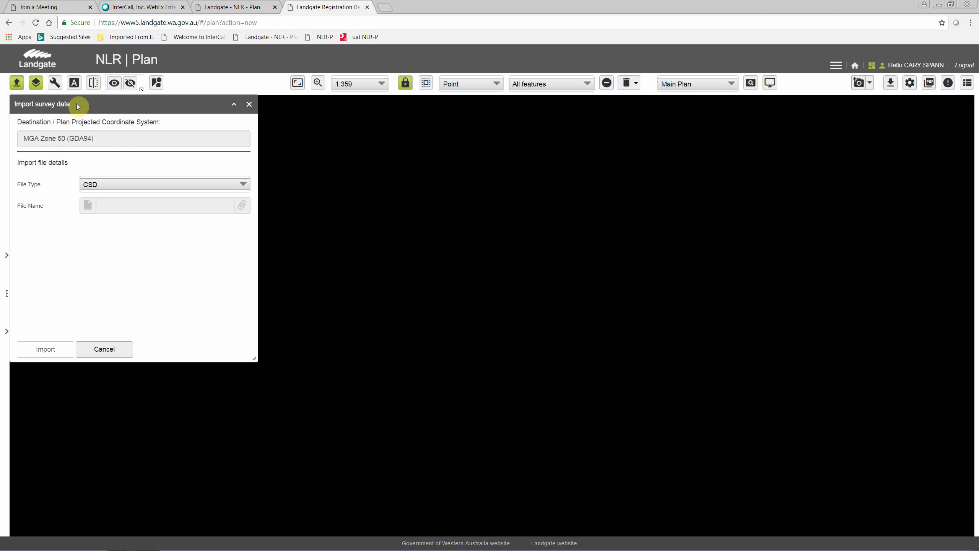
{"action": "left_click", "coordinate": [243, 185]}
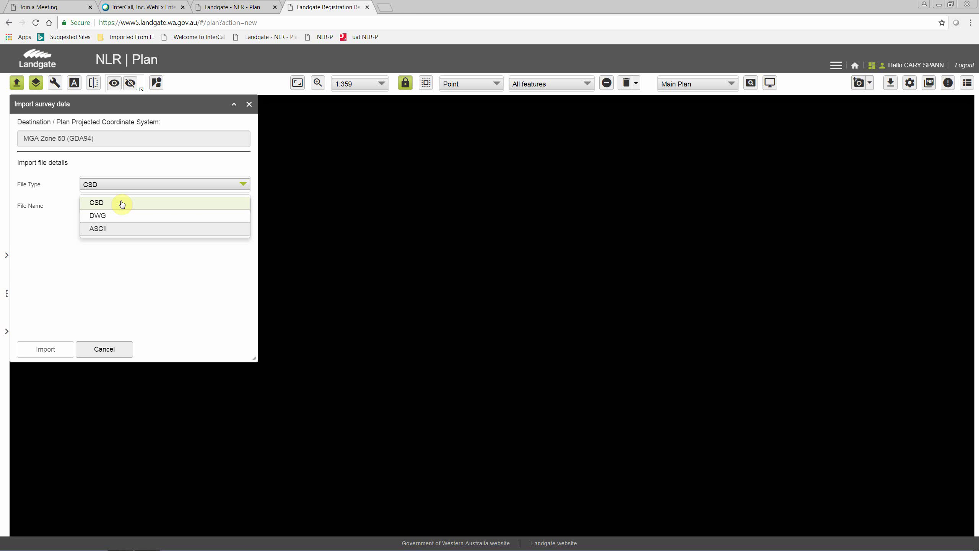
{"action": "left_click", "coordinate": [121, 204]}
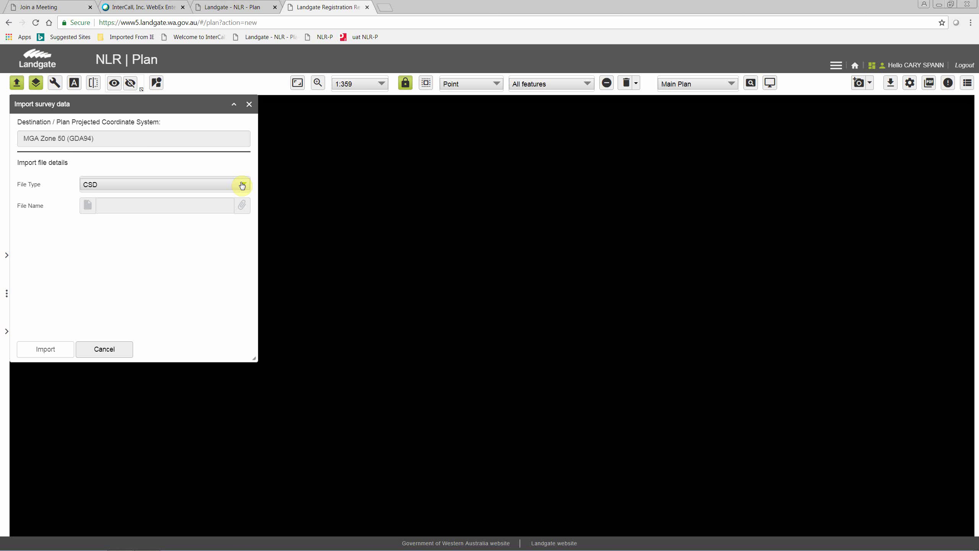
{"action": "left_click", "coordinate": [242, 206]}
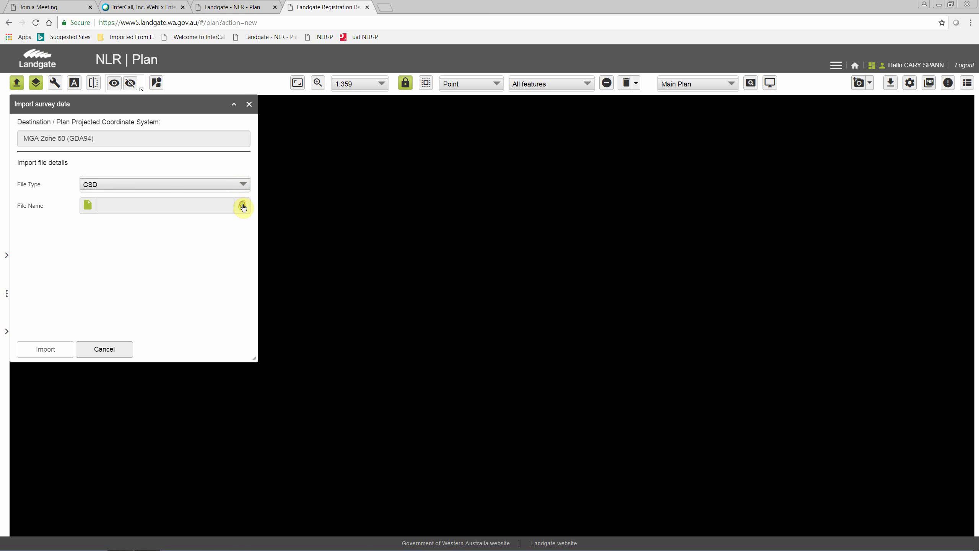
{"action": "left_click", "coordinate": [411, 118]}
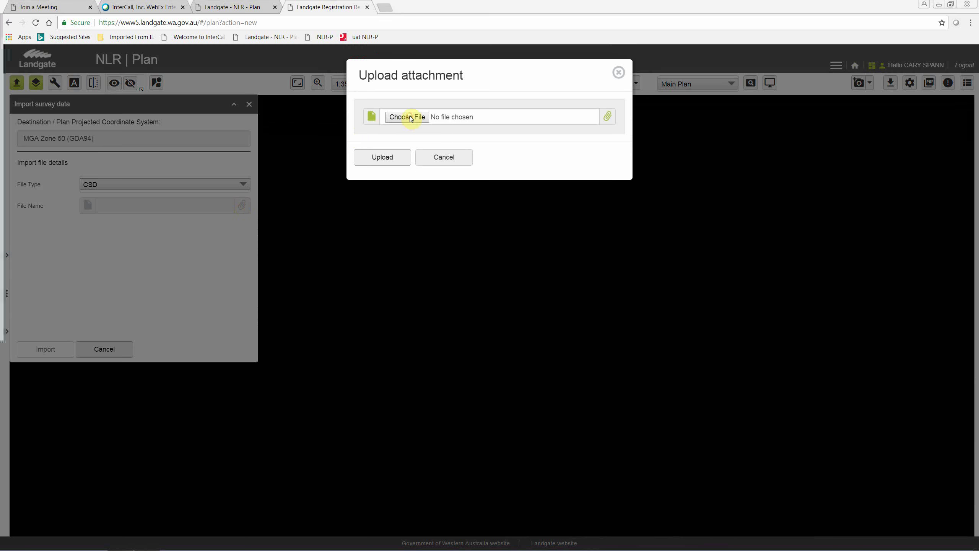
{"action": "left_click", "coordinate": [125, 111]}
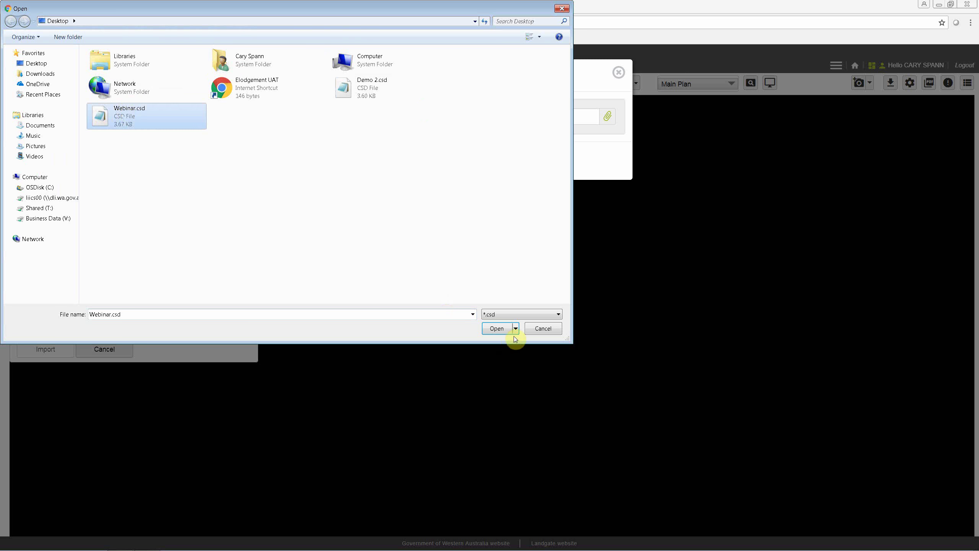
{"action": "left_click", "coordinate": [497, 328]}
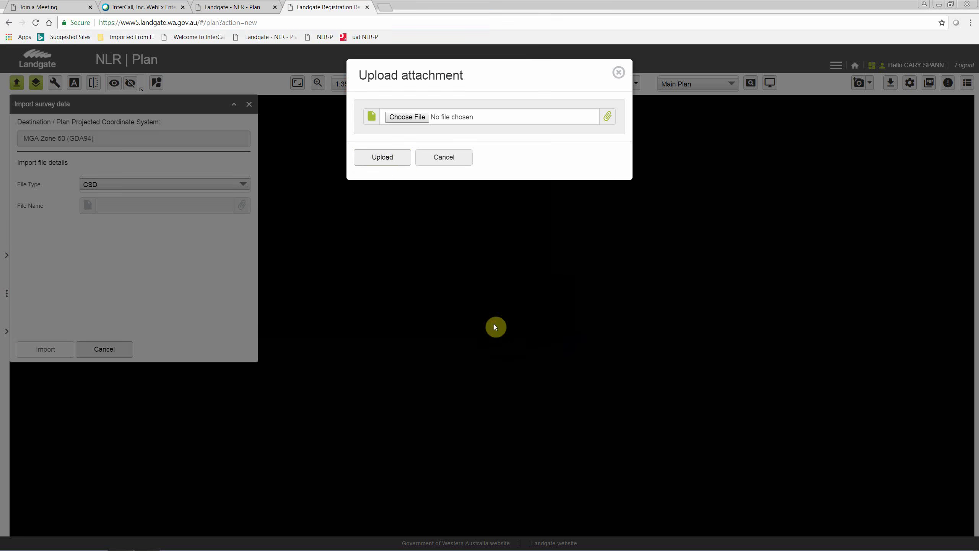
{"action": "left_click", "coordinate": [390, 160]}
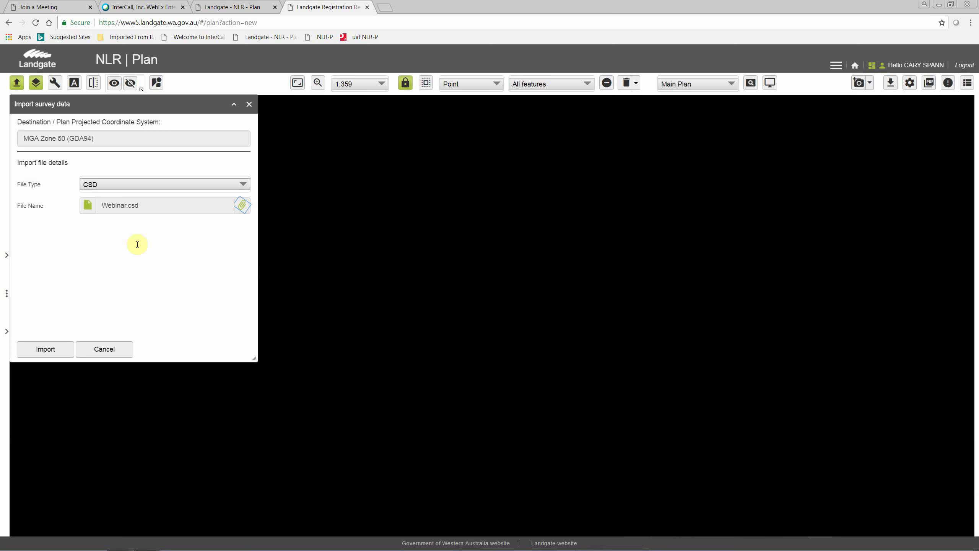
{"action": "left_click", "coordinate": [49, 354]}
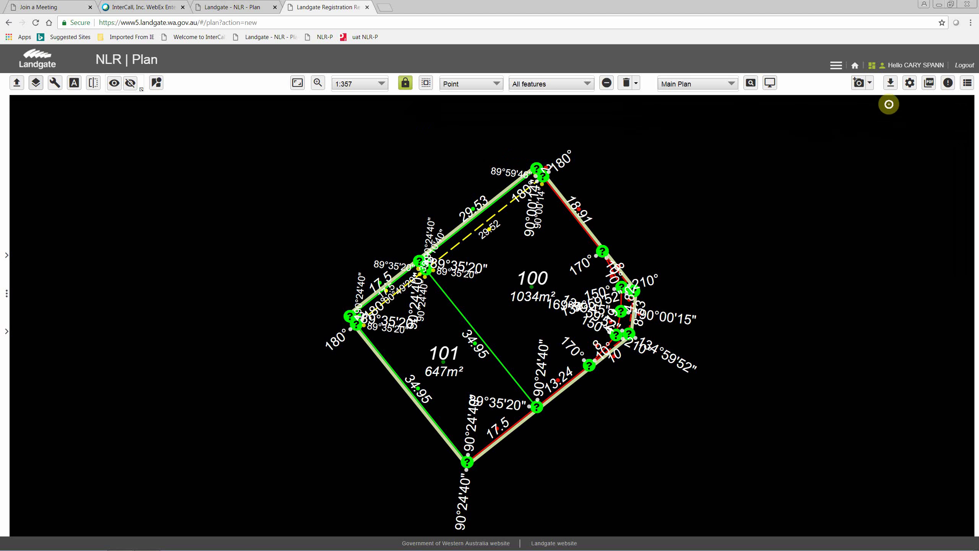
Set the PDF plotting reference scale to 1:300, save the print settings and close them.
{"action": "left_click", "coordinate": [911, 88]}
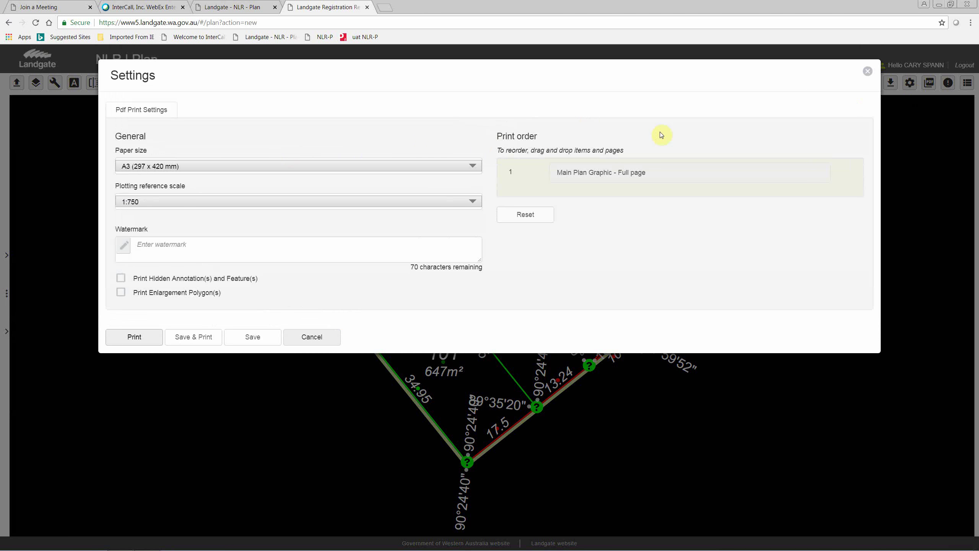
{"action": "left_click", "coordinate": [180, 205]}
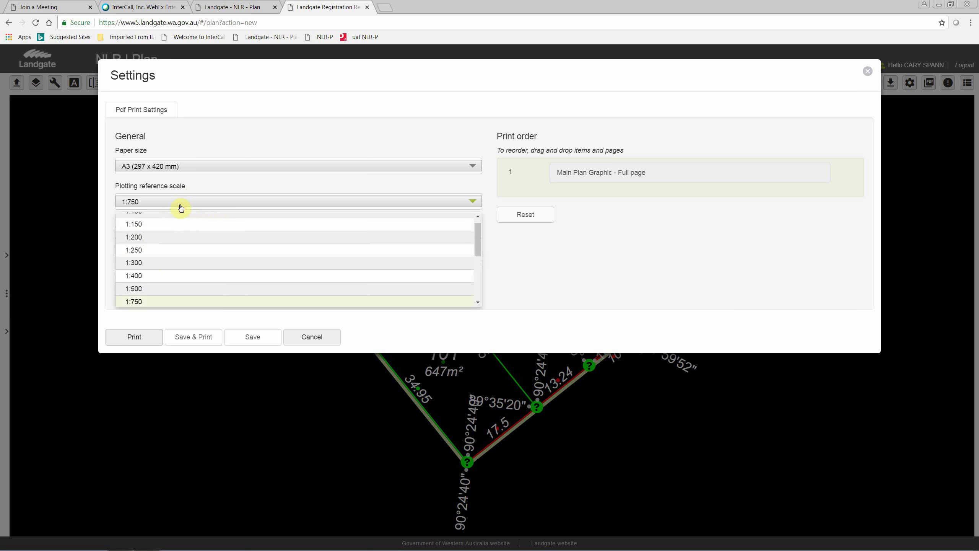
{"action": "left_click", "coordinate": [156, 258]}
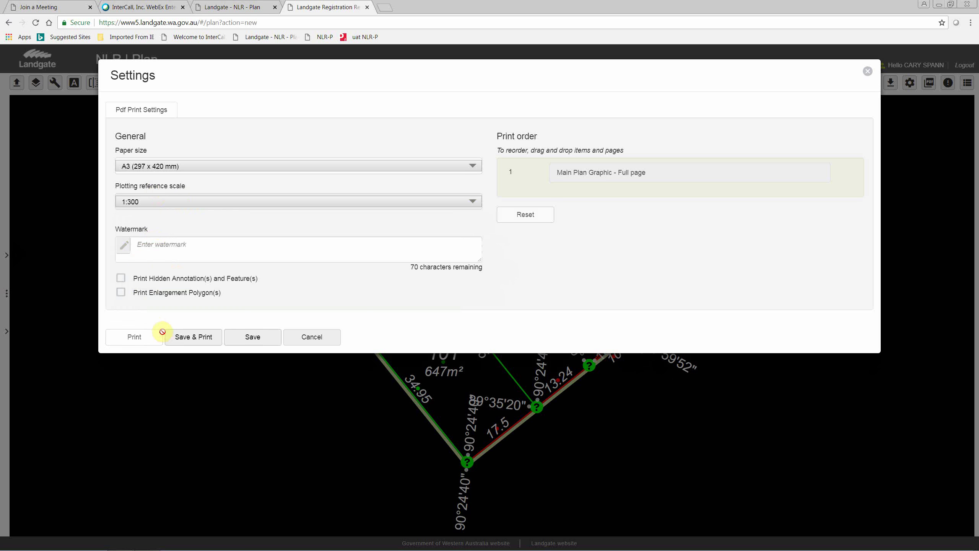
{"action": "left_click", "coordinate": [255, 337]}
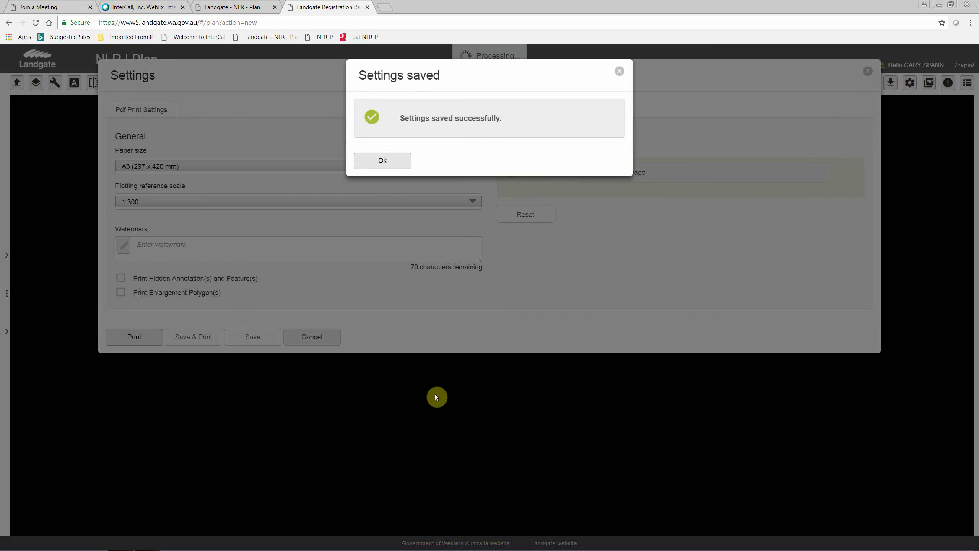
{"action": "left_click", "coordinate": [387, 162]}
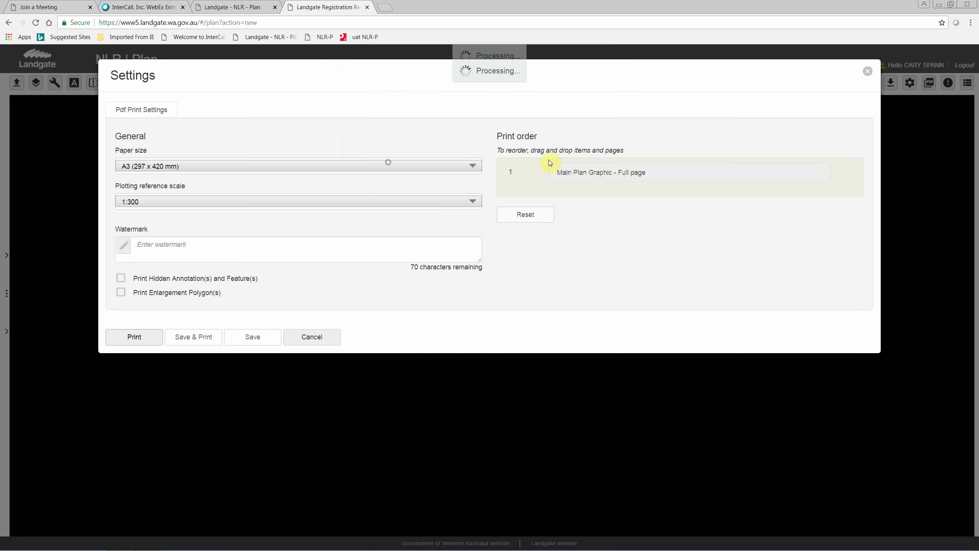
{"action": "left_click", "coordinate": [866, 74]}
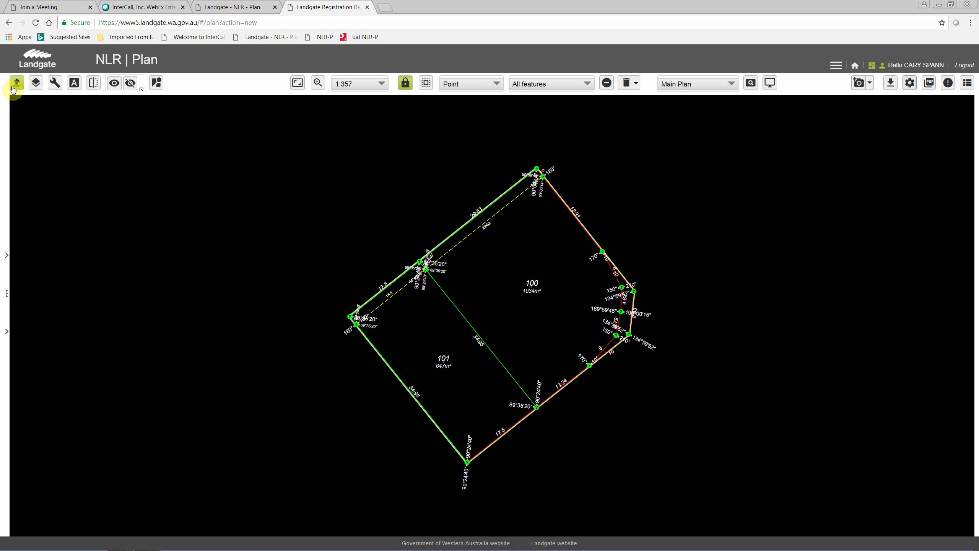
Examine the construction tools for points and lines, including the available line types such as Road Boundary.
{"action": "left_click", "coordinate": [35, 84]}
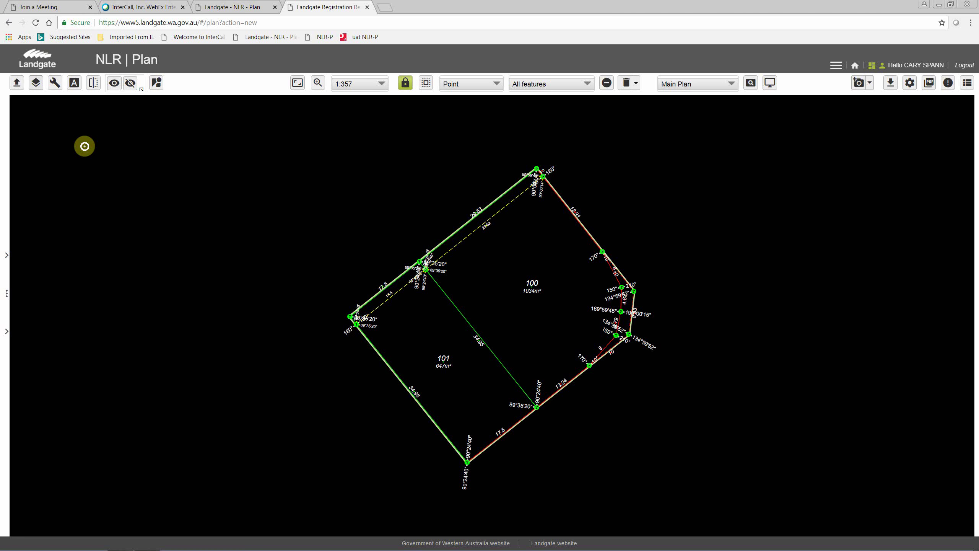
{"action": "left_click", "coordinate": [55, 84]}
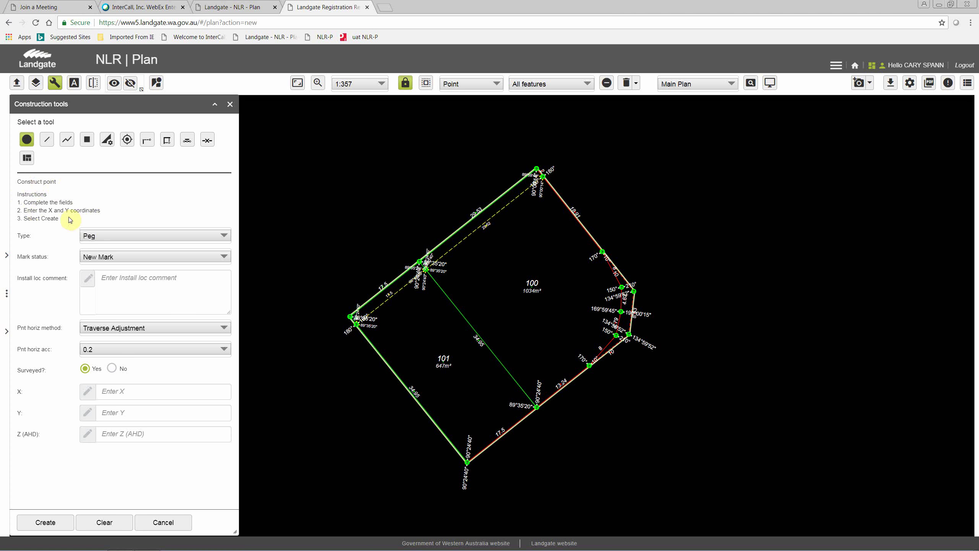
{"action": "left_click", "coordinate": [47, 141]}
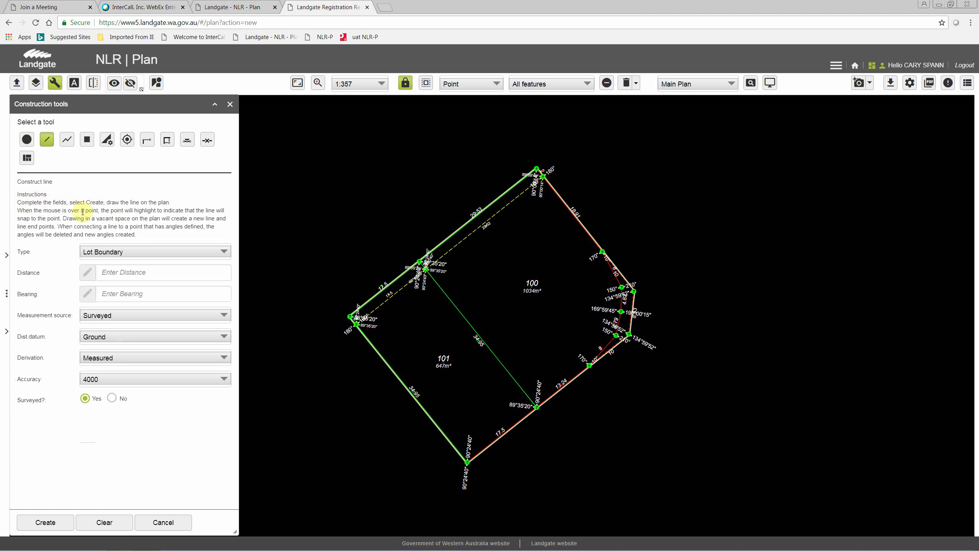
{"action": "left_click", "coordinate": [148, 256]}
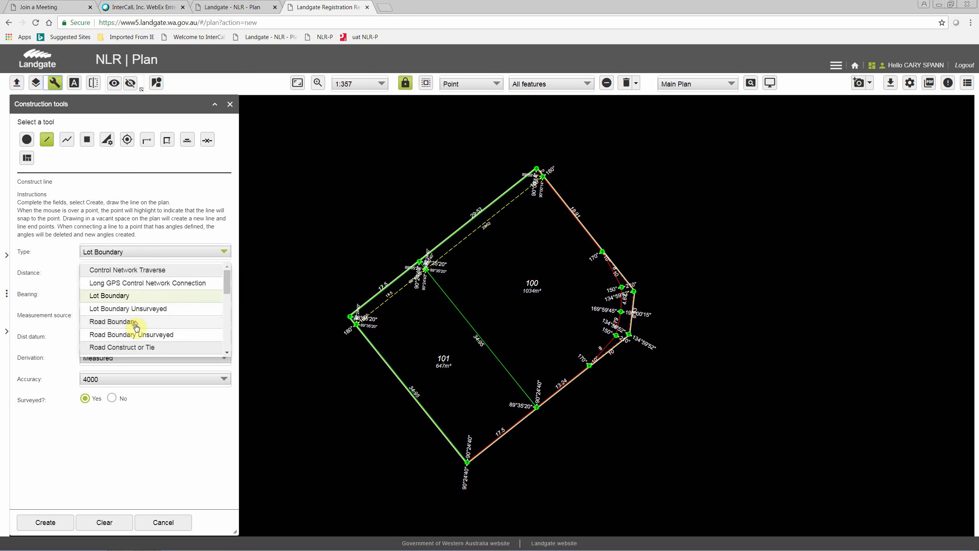
{"action": "left_click", "coordinate": [135, 323]}
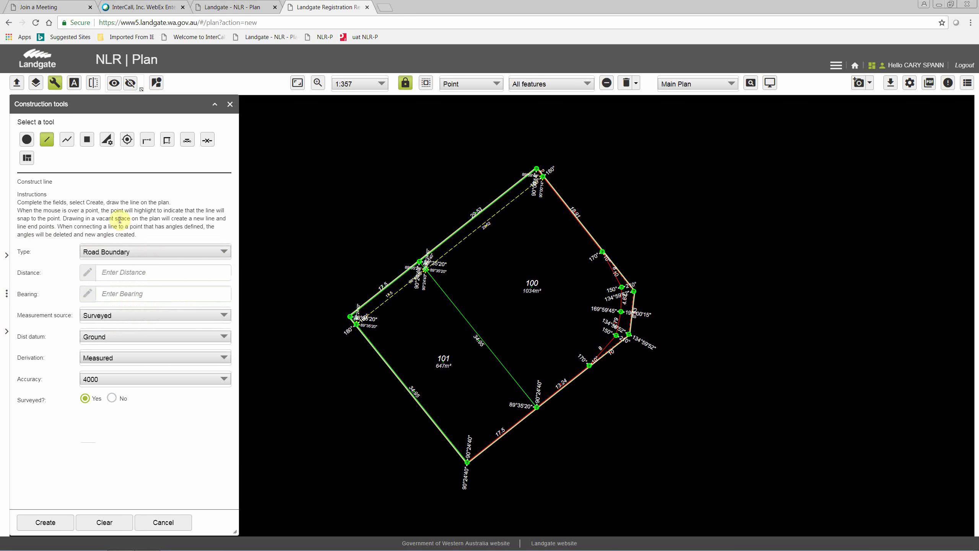
{"action": "left_click", "coordinate": [166, 255]}
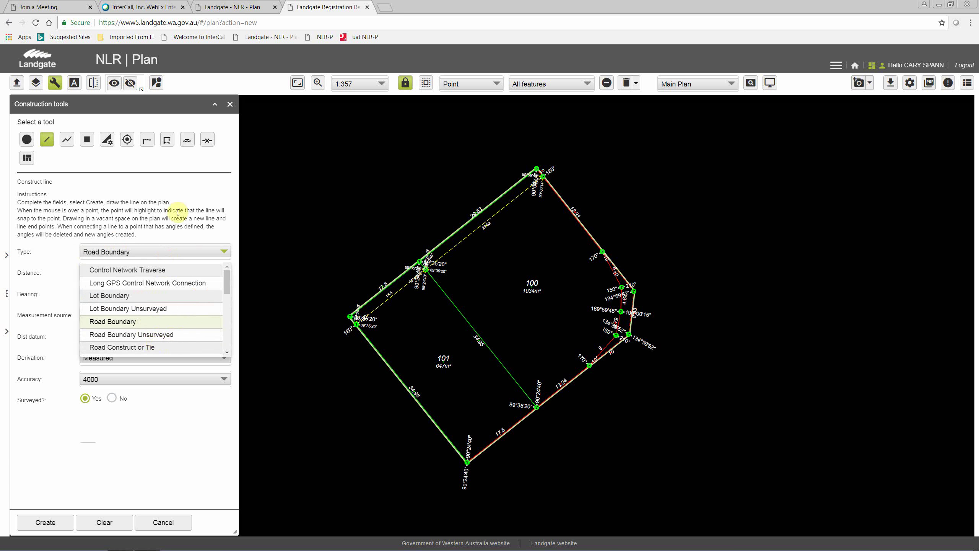
{"action": "left_click", "coordinate": [148, 200]}
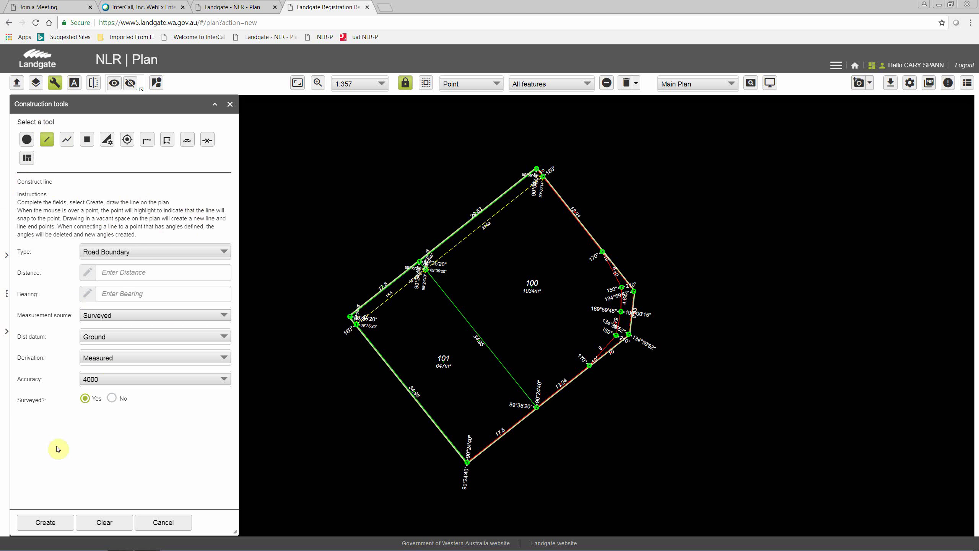
{"action": "left_click", "coordinate": [230, 104]}
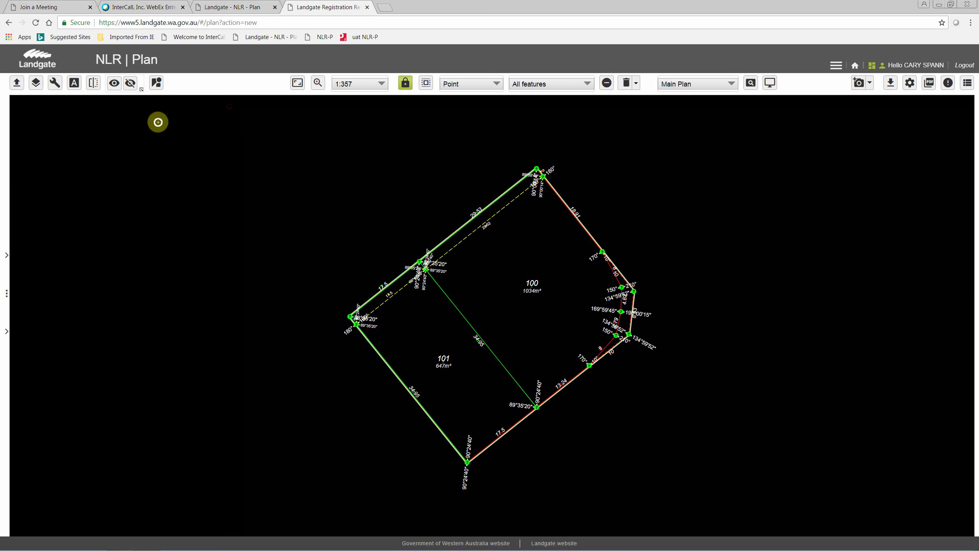
Examine the form for creating annotations and look through the full range of annotation types.
{"action": "left_click", "coordinate": [75, 84]}
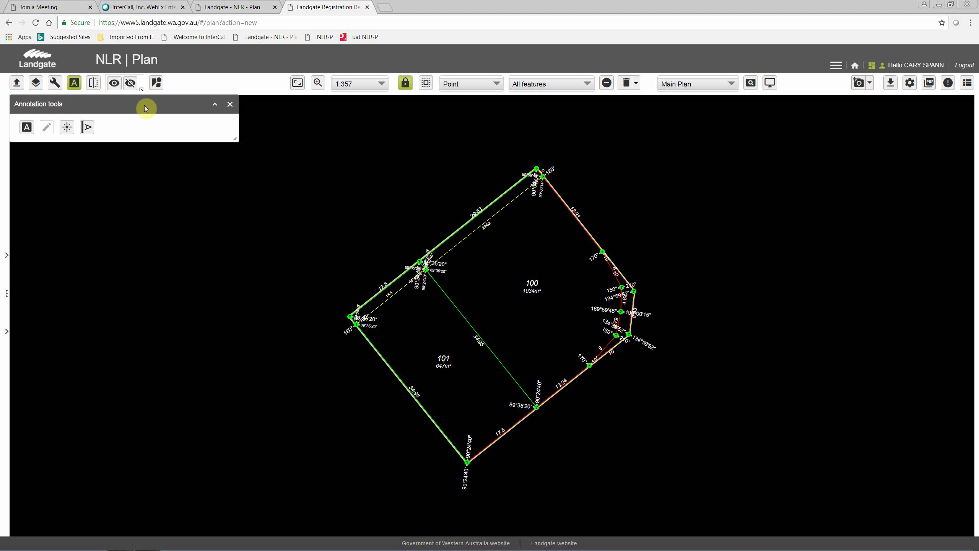
{"action": "left_click", "coordinate": [26, 127]}
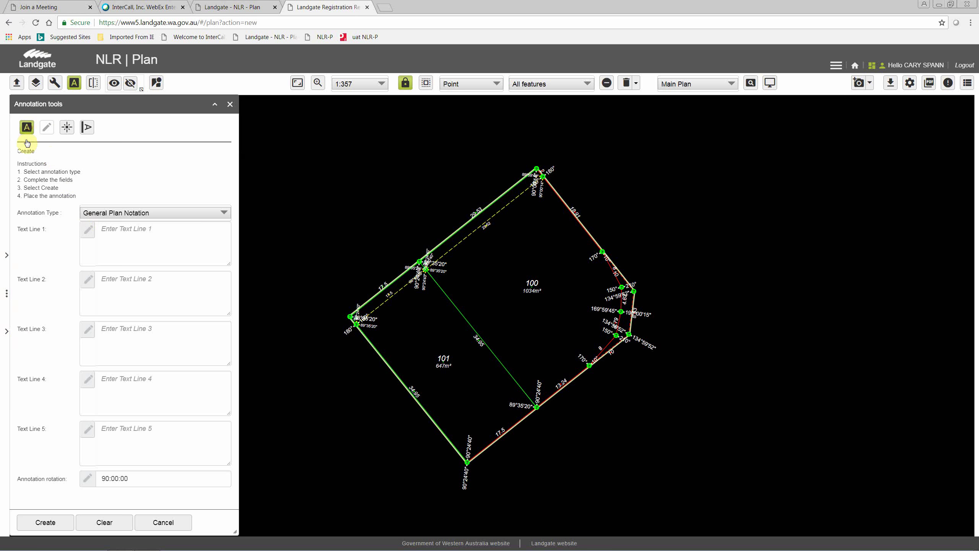
{"action": "left_click", "coordinate": [198, 217]}
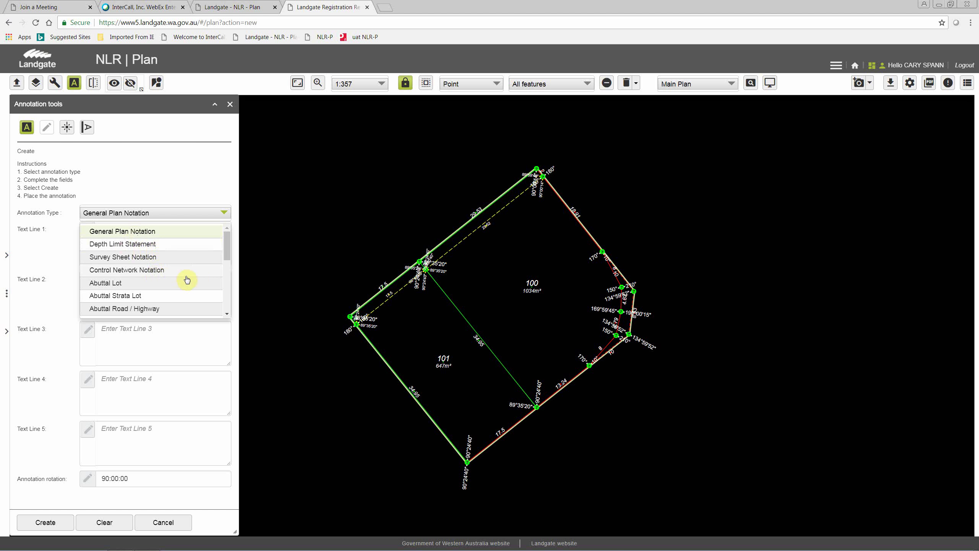
{"action": "left_click", "coordinate": [228, 300]}
{"action": "left_click", "coordinate": [227, 300]}
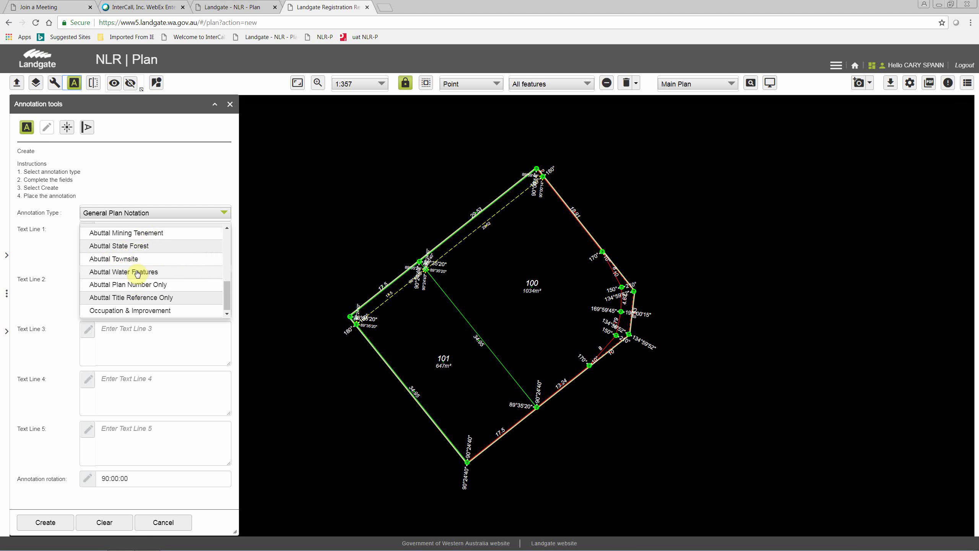
{"action": "left_click", "coordinate": [228, 245]}
{"action": "left_click", "coordinate": [228, 246]}
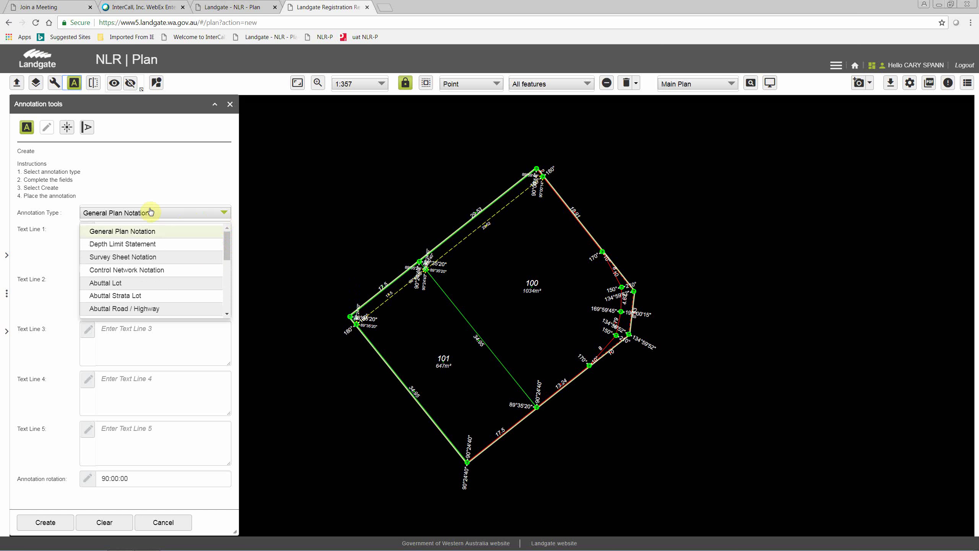
{"action": "left_click", "coordinate": [157, 178]}
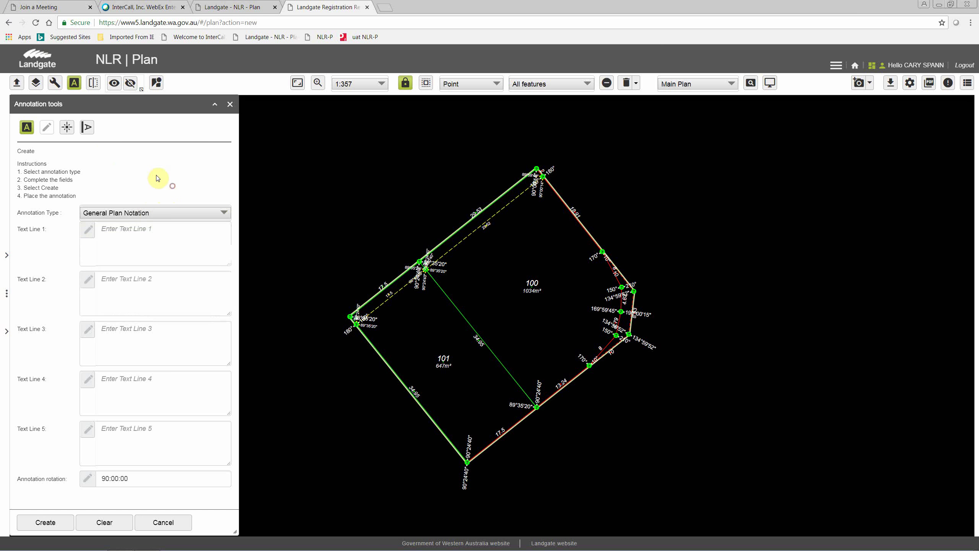
Rotate the 29.52 annotation until it is roughly perpendicular to the dashed line and move it farther into lot 100.
{"action": "left_click", "coordinate": [67, 130]}
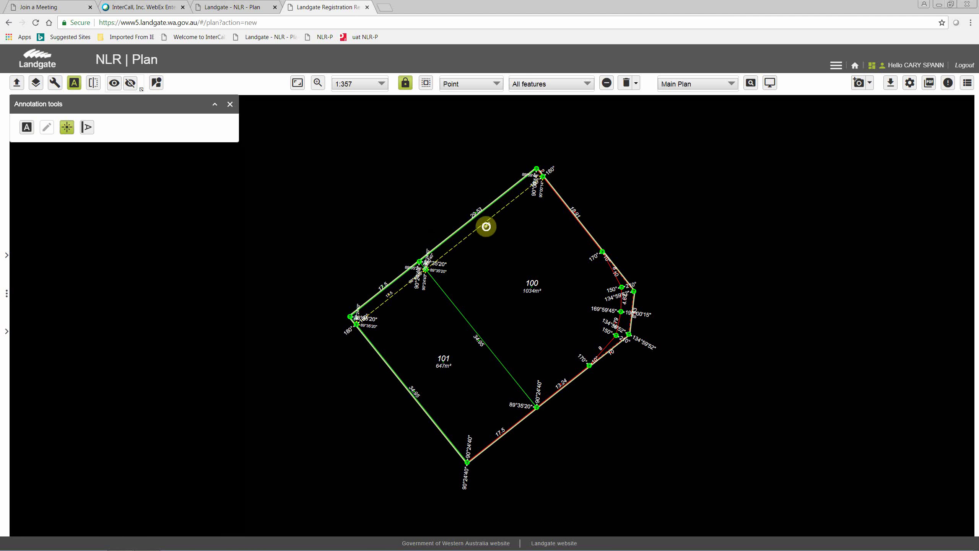
{"action": "left_click", "coordinate": [486, 226]}
{"action": "scroll", "coordinate": [490, 227], "scroll_direction": "up", "scroll_amount": 2}
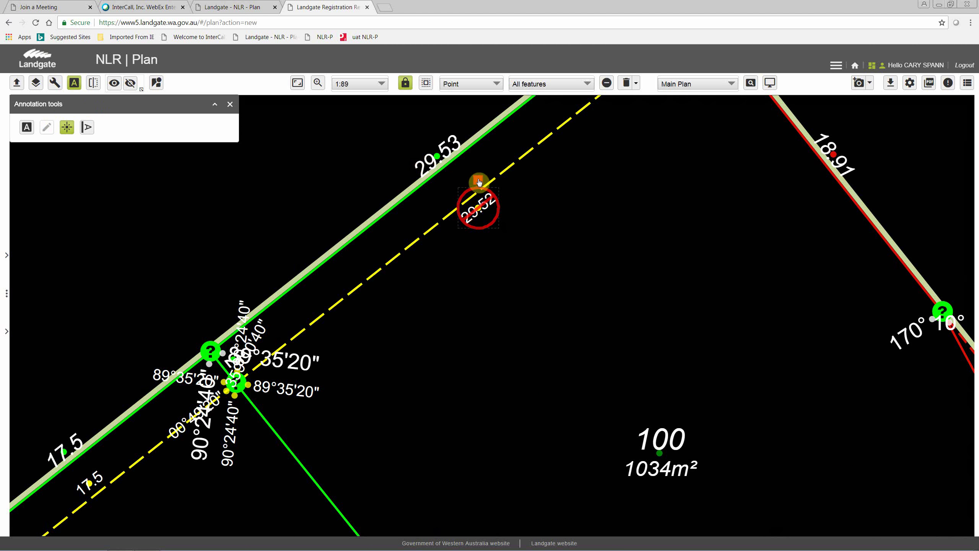
{"action": "left_click", "coordinate": [481, 183]}
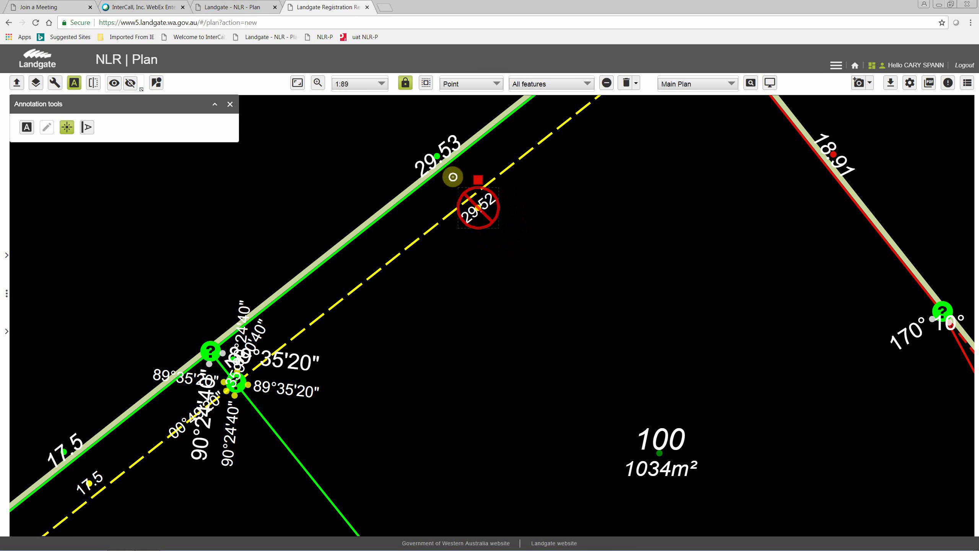
{"action": "left_click", "coordinate": [501, 235]}
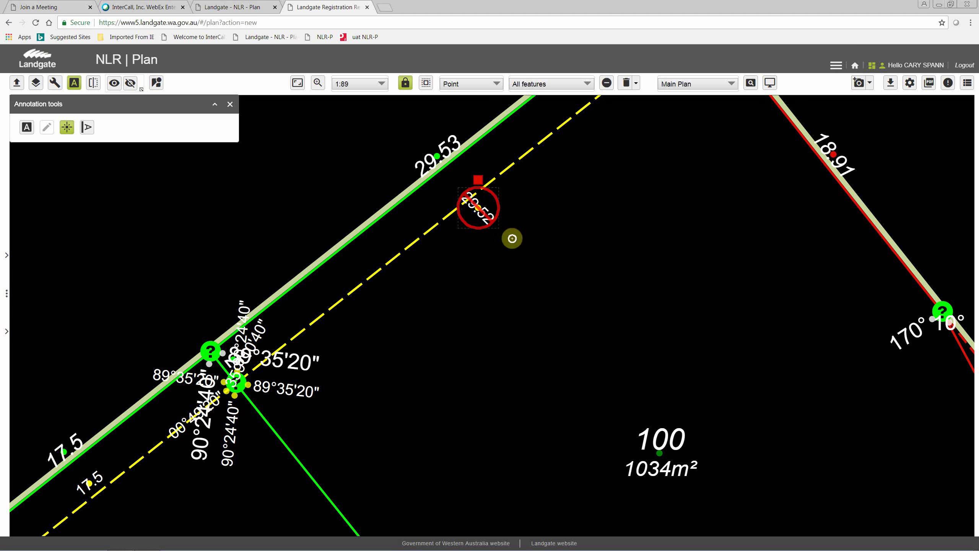
{"action": "left_click", "coordinate": [505, 219]}
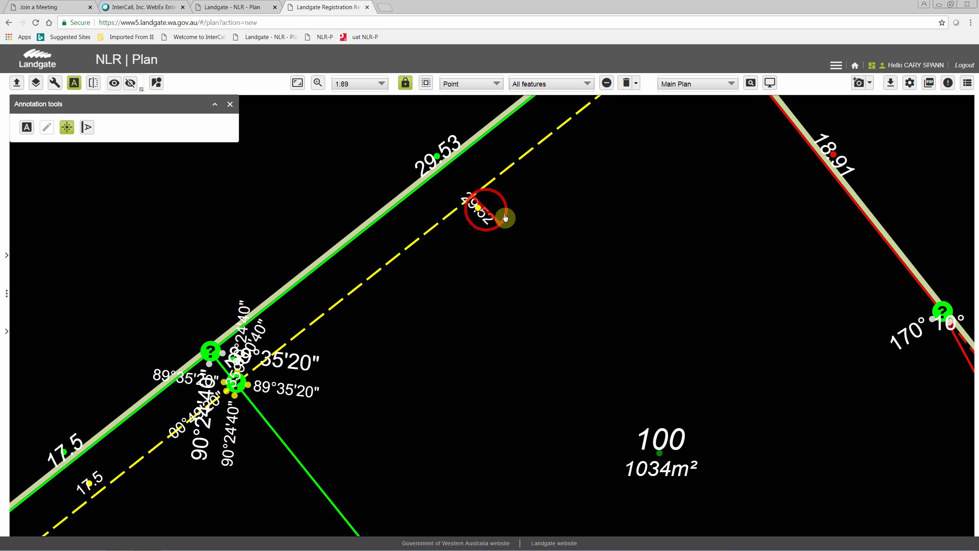
{"action": "left_click", "coordinate": [478, 230]}
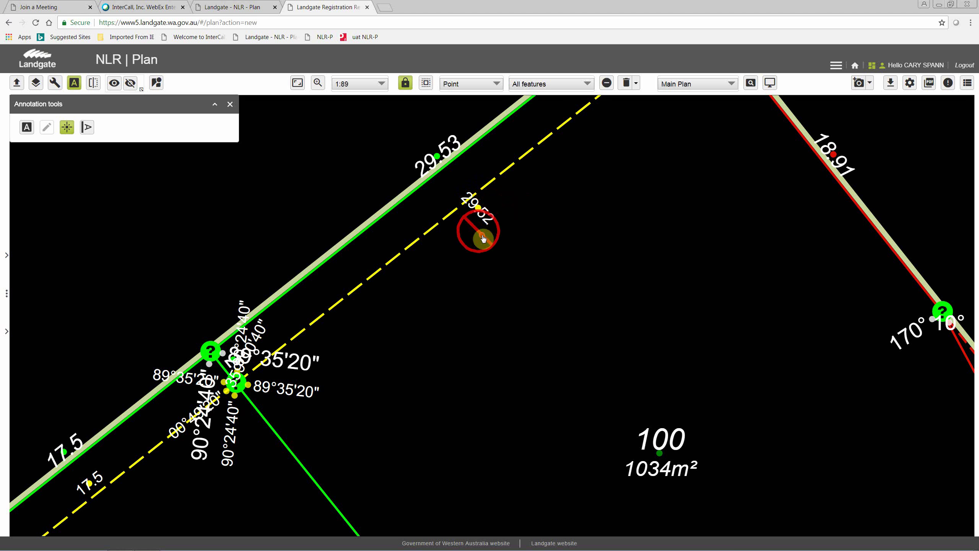
{"action": "left_click", "coordinate": [64, 133]}
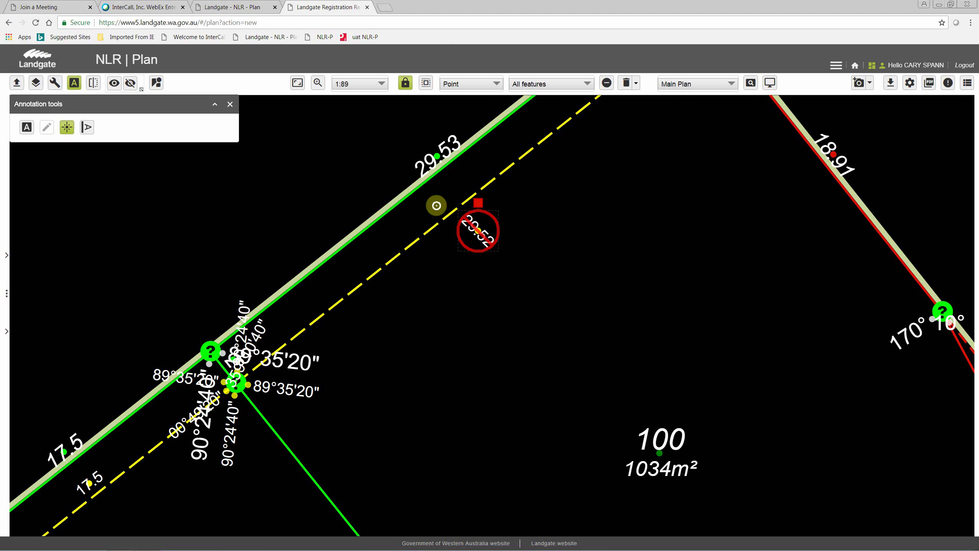
{"action": "left_click", "coordinate": [288, 157]}
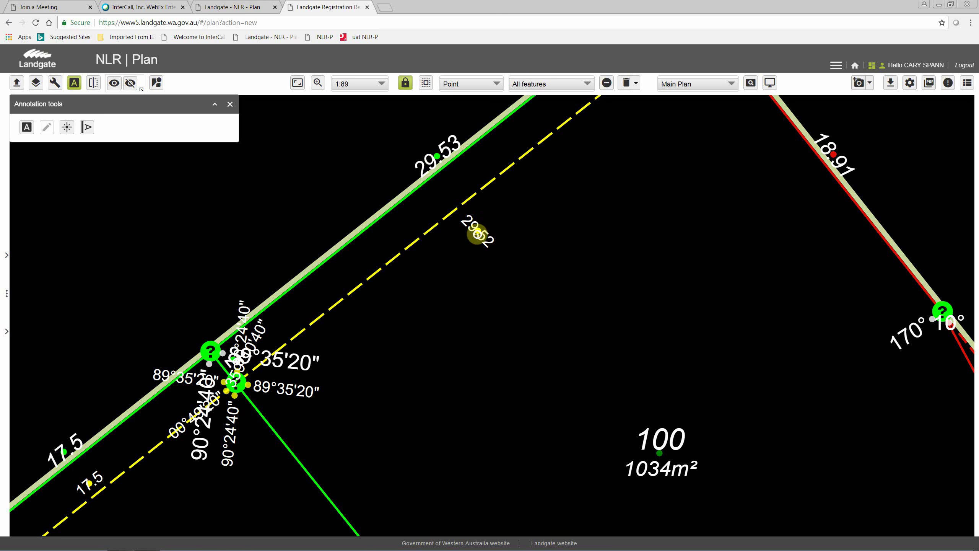
Align the 29.52 annotation parallel to the dashed line, move it closer to that line, and close the annotation tools.
{"action": "left_click", "coordinate": [87, 128]}
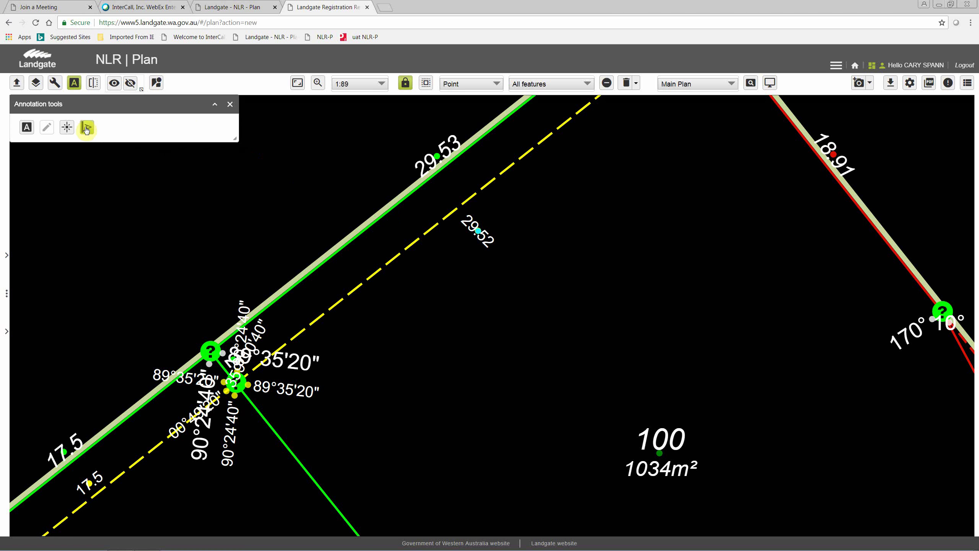
{"action": "left_click", "coordinate": [479, 234]}
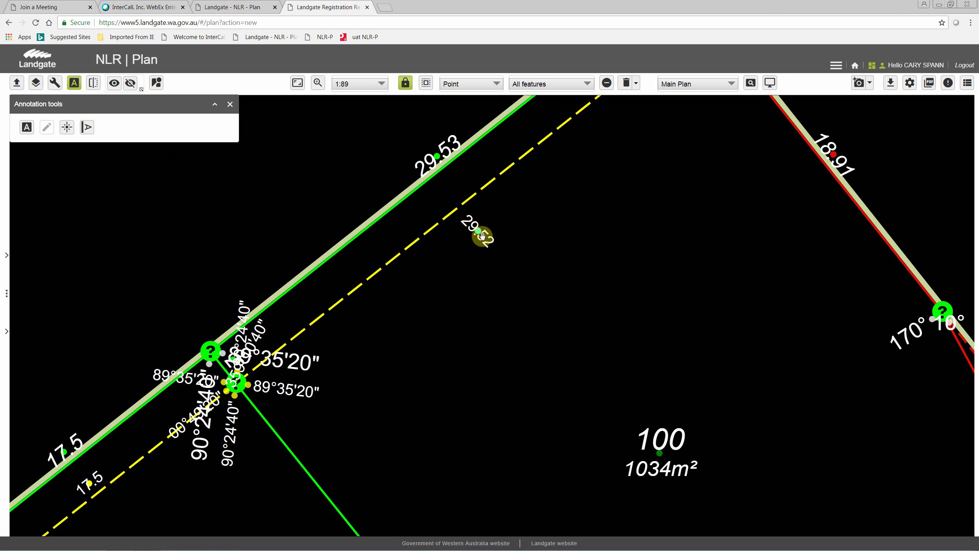
{"action": "left_click", "coordinate": [470, 198]}
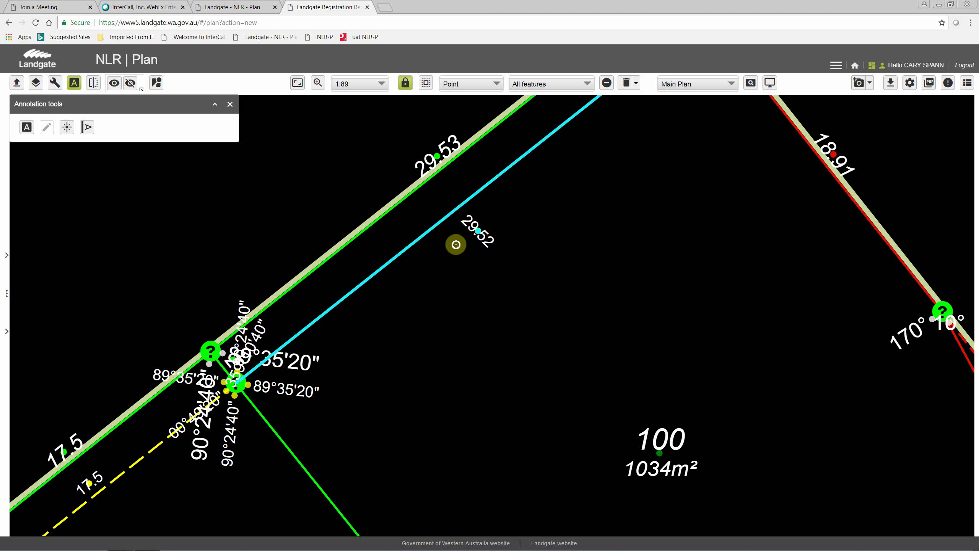
{"action": "left_click", "coordinate": [80, 129]}
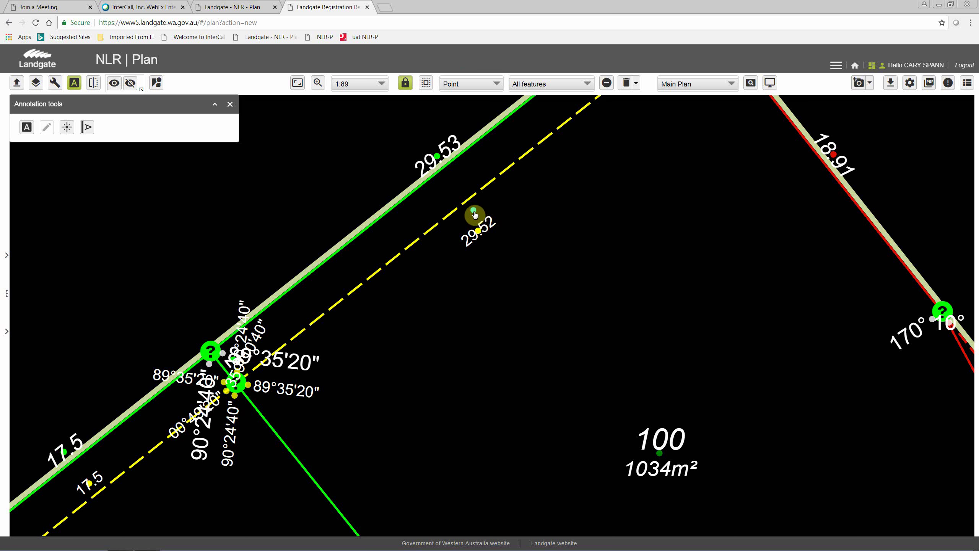
{"action": "left_click", "coordinate": [474, 211]}
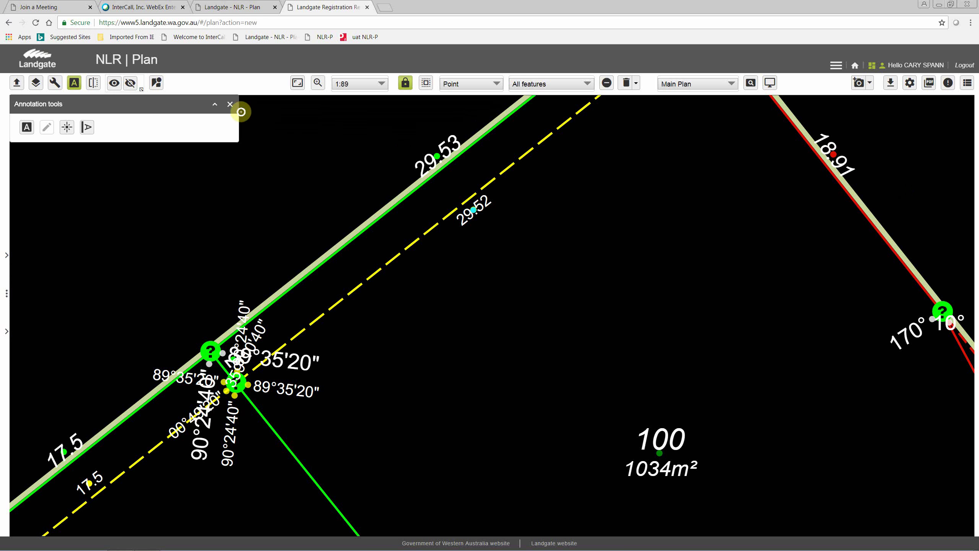
{"action": "left_click", "coordinate": [230, 104]}
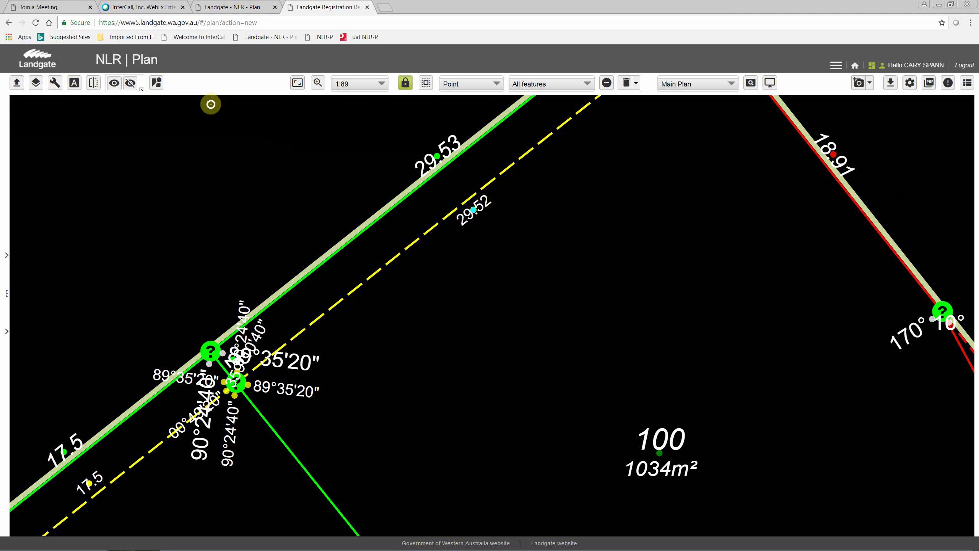
Select in turn the 29.52 dashed line with the 29.53 boundary, the 34.95 boundary between the lots, and the lot 100 parcel.
{"action": "scroll", "coordinate": [322, 278], "scroll_direction": "down", "scroll_amount": 2}
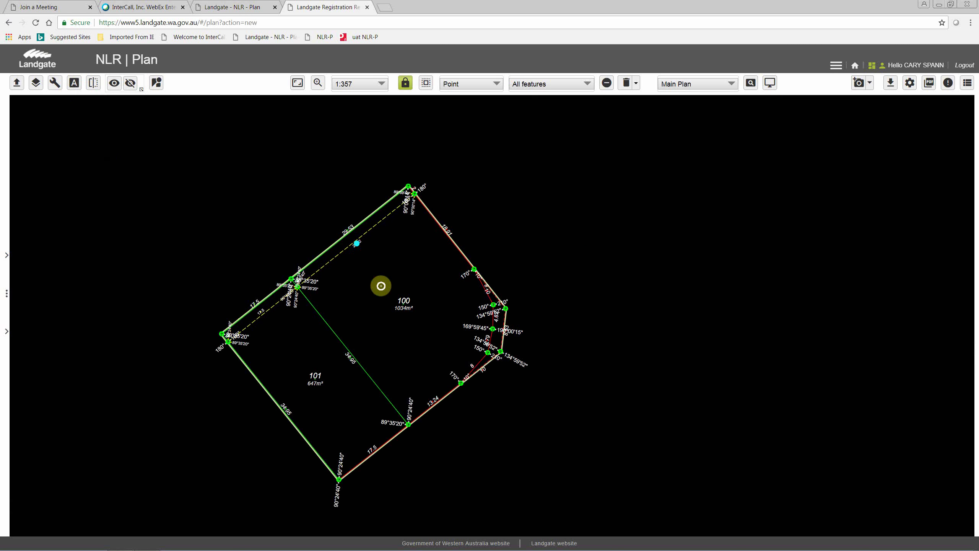
{"action": "scroll", "coordinate": [318, 293], "scroll_direction": "up", "scroll_amount": 1}
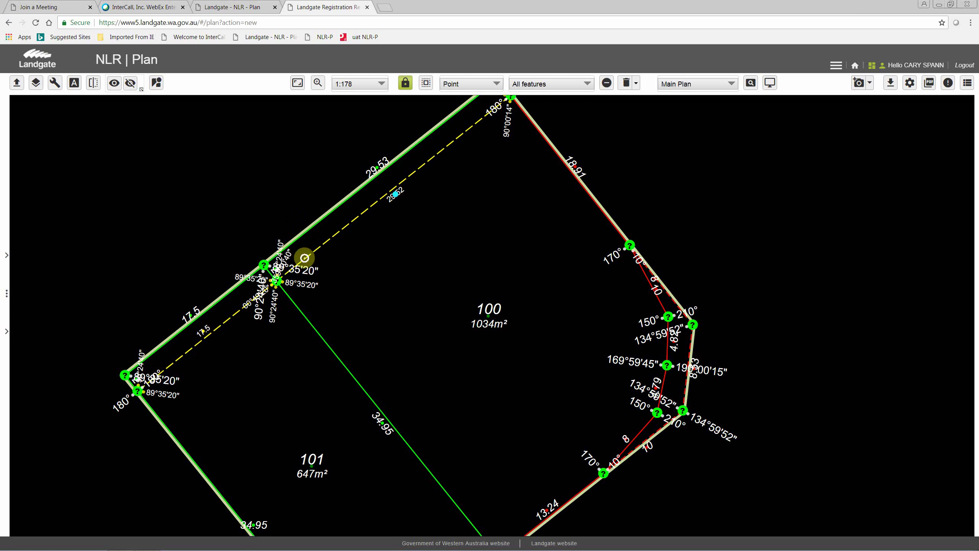
{"action": "scroll", "coordinate": [304, 257], "scroll_direction": "up", "scroll_amount": 1}
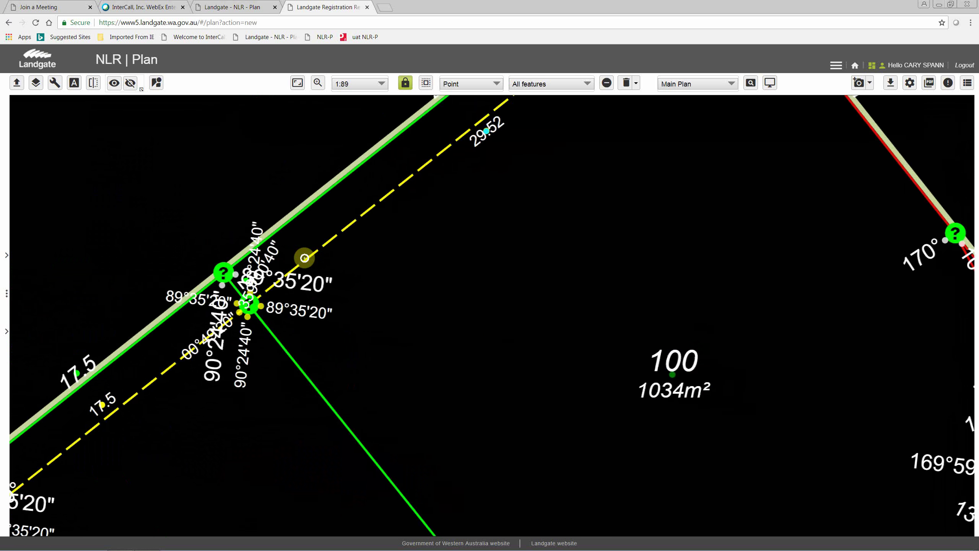
{"action": "scroll", "coordinate": [305, 258], "scroll_direction": "down", "scroll_amount": 1}
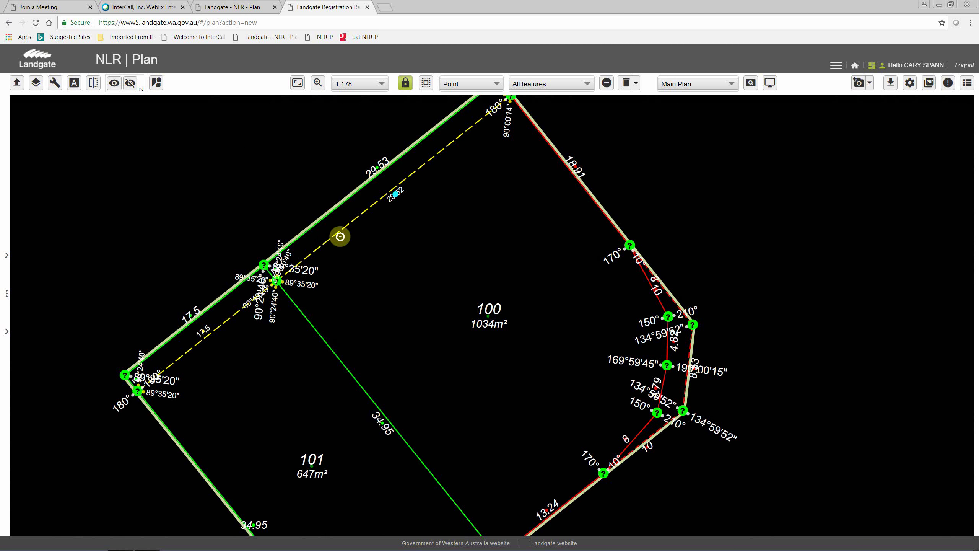
{"action": "left_click", "coordinate": [366, 211]}
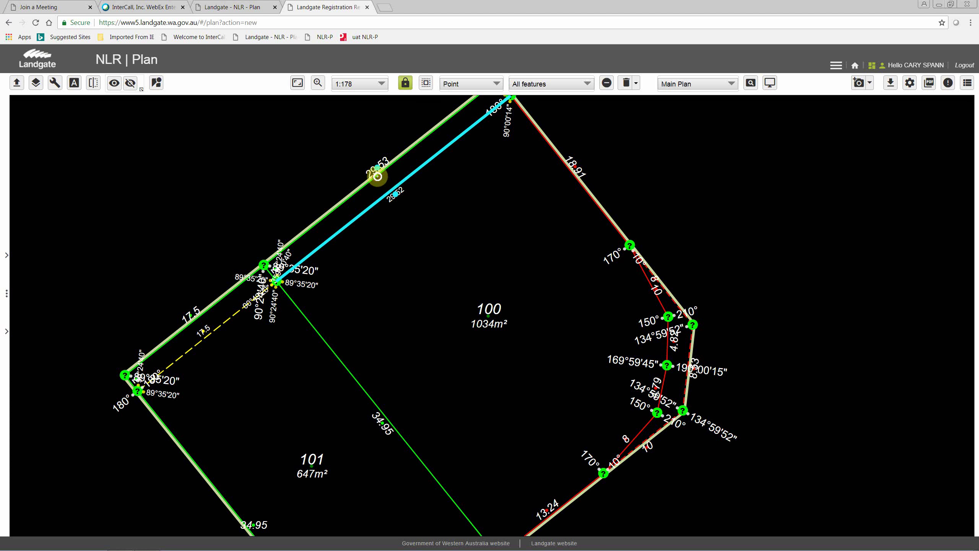
{"action": "left_click", "coordinate": [377, 177]}
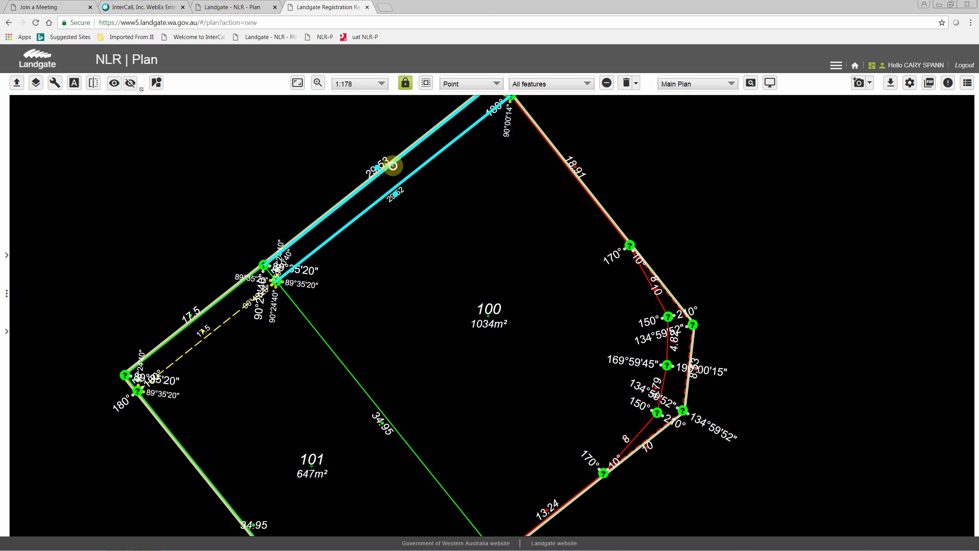
{"action": "left_click", "coordinate": [292, 300]}
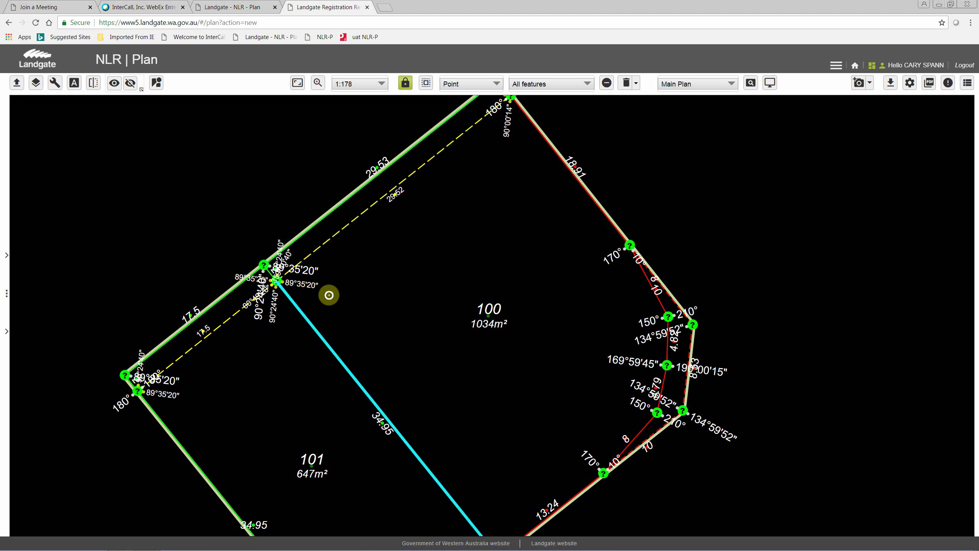
{"action": "left_click", "coordinate": [424, 294]}
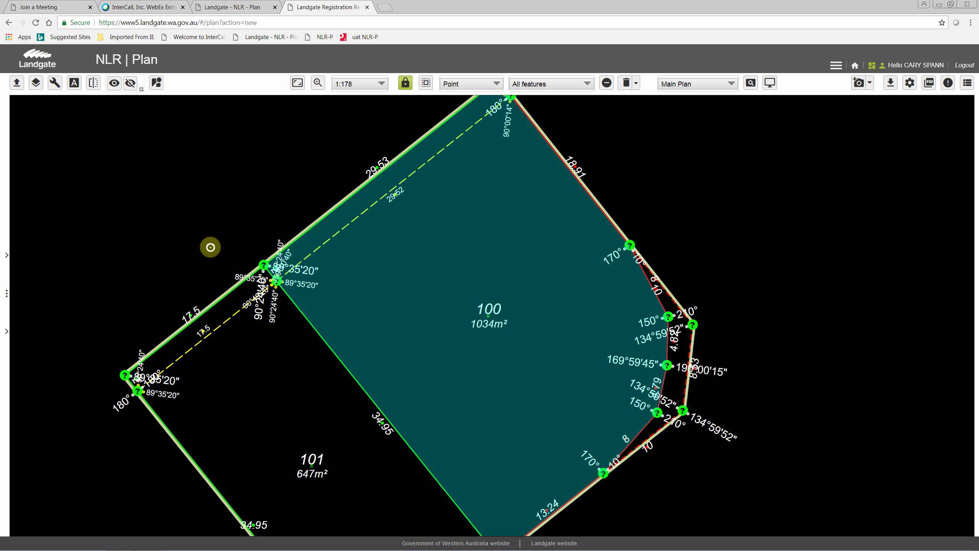
Examine the plan graphic at its full extent and close up around the upper corner shared by lots 100 and 101.
{"action": "scroll", "coordinate": [218, 231], "scroll_direction": "down", "scroll_amount": 1}
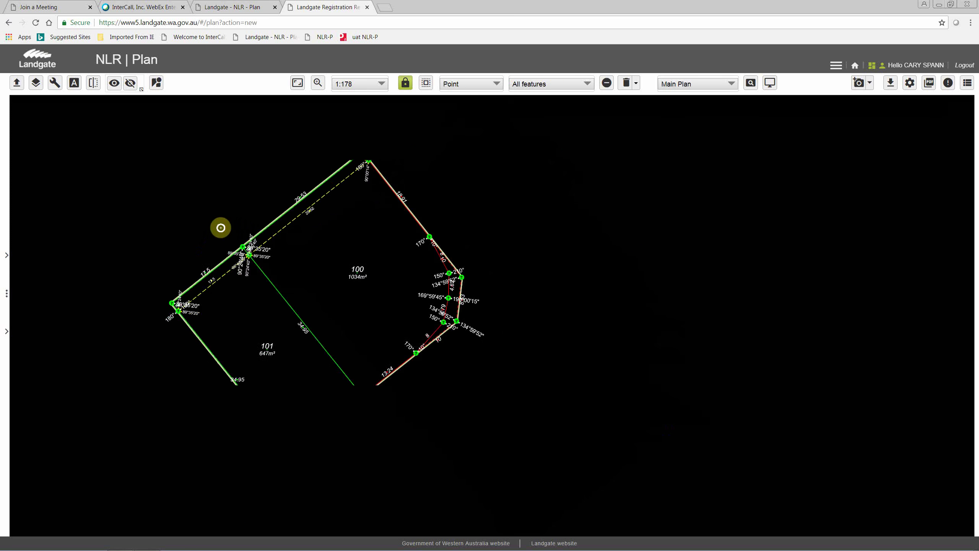
{"action": "scroll", "coordinate": [218, 232], "scroll_direction": "up", "scroll_amount": 1}
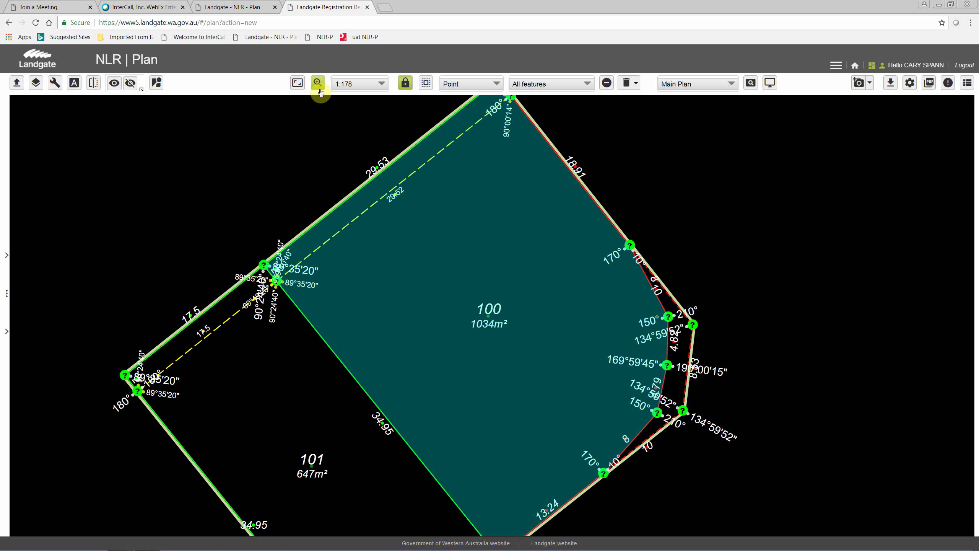
{"action": "left_click", "coordinate": [297, 83]}
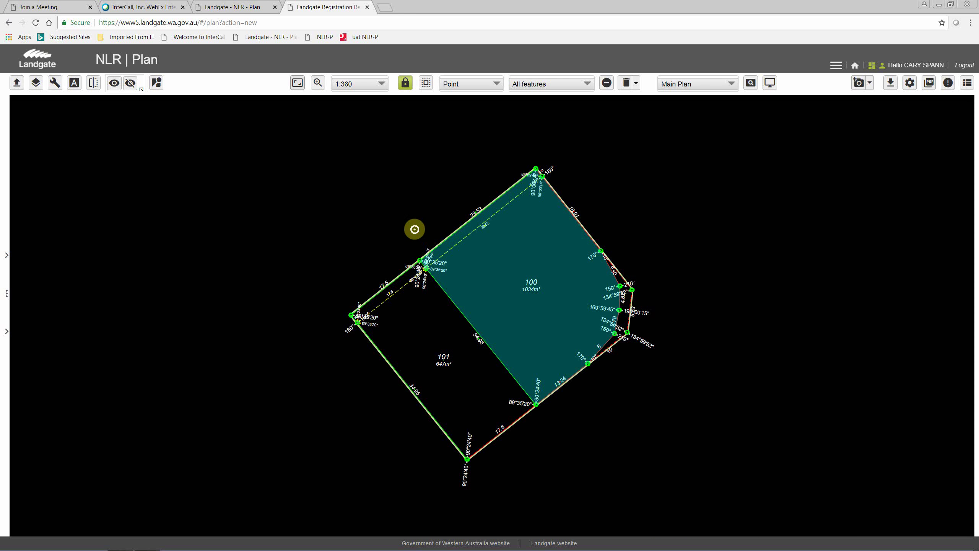
{"action": "mouse_move", "coordinate": [460, 253]}
{"action": "left_mouse_down"}
{"action": "mouse_move", "coordinate": [243, 228]}
{"action": "mouse_move", "coordinate": [258, 243]}
{"action": "mouse_move", "coordinate": [522, 258]}
{"action": "mouse_move", "coordinate": [508, 213]}
{"action": "mouse_move", "coordinate": [324, 284]}
{"action": "mouse_move", "coordinate": [407, 333]}
{"action": "mouse_move", "coordinate": [436, 295]}
{"action": "left_mouse_up"}
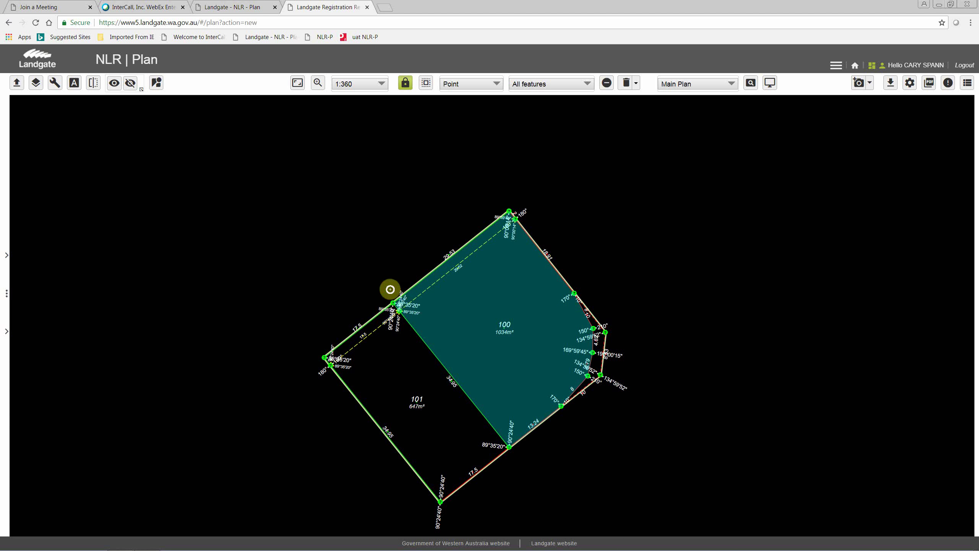
{"action": "left_click_drag", "start_coordinate": [390, 286], "coordinate": [511, 367]}
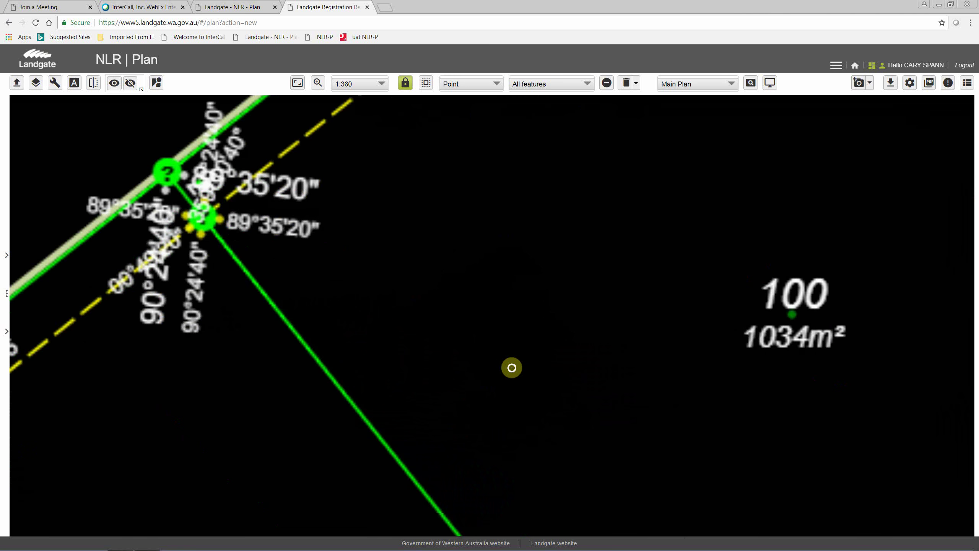
{"action": "scroll", "coordinate": [334, 249], "scroll_direction": "down", "scroll_amount": 2}
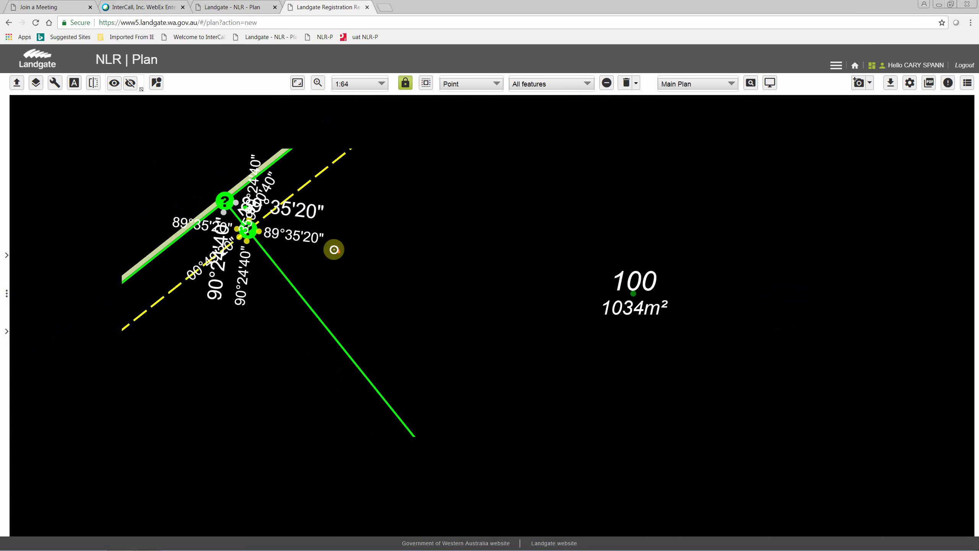
{"action": "scroll", "coordinate": [334, 250], "scroll_direction": "up", "scroll_amount": 1}
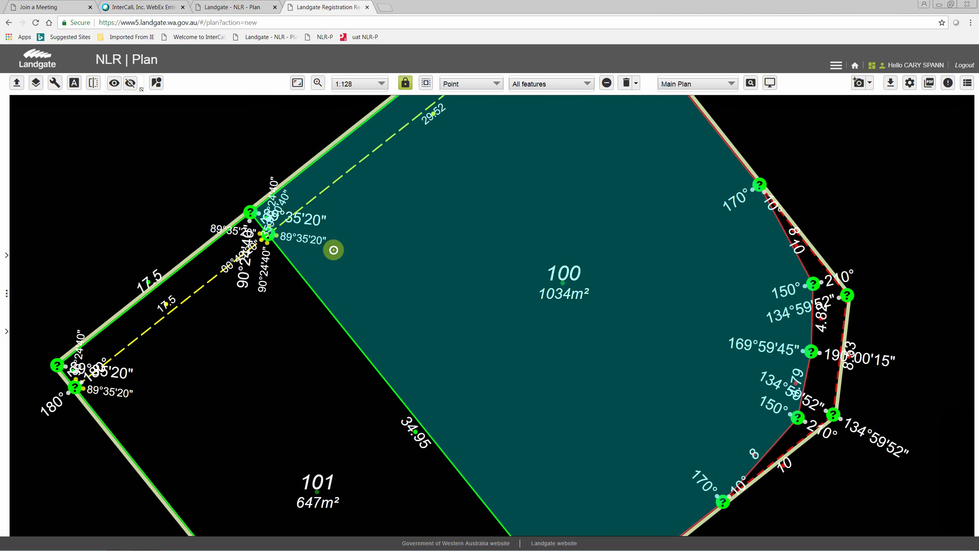
{"action": "left_click_drag", "start_coordinate": [274, 256], "coordinate": [402, 262]}
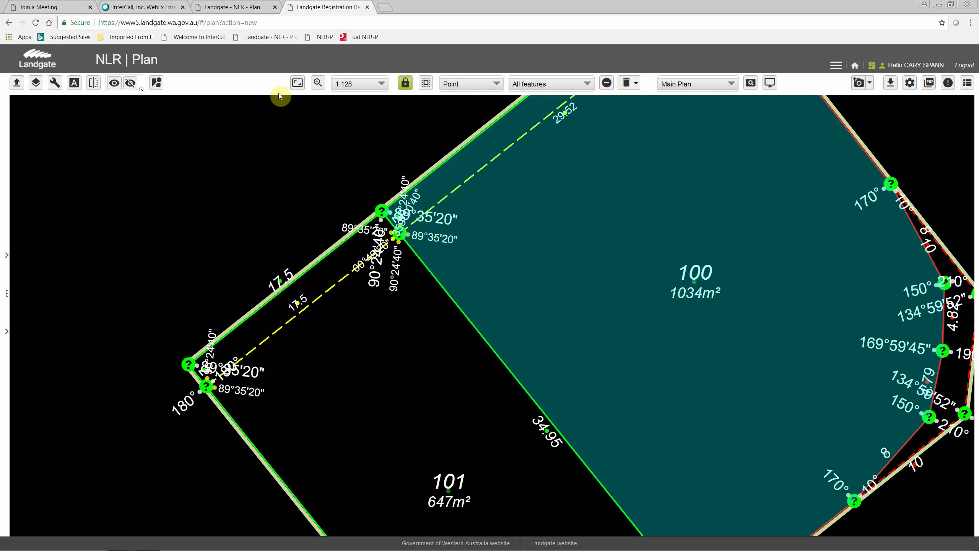
View the full plan, zoom to a window over the 17.5 boundary of lot 101, and clear the lot 100 selection.
{"action": "left_click", "coordinate": [297, 83]}
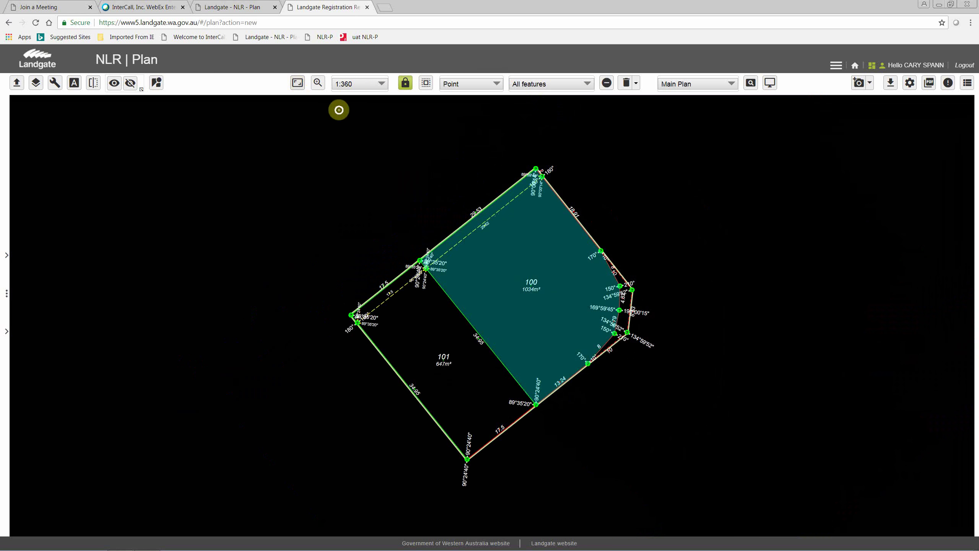
{"action": "left_click", "coordinate": [319, 83]}
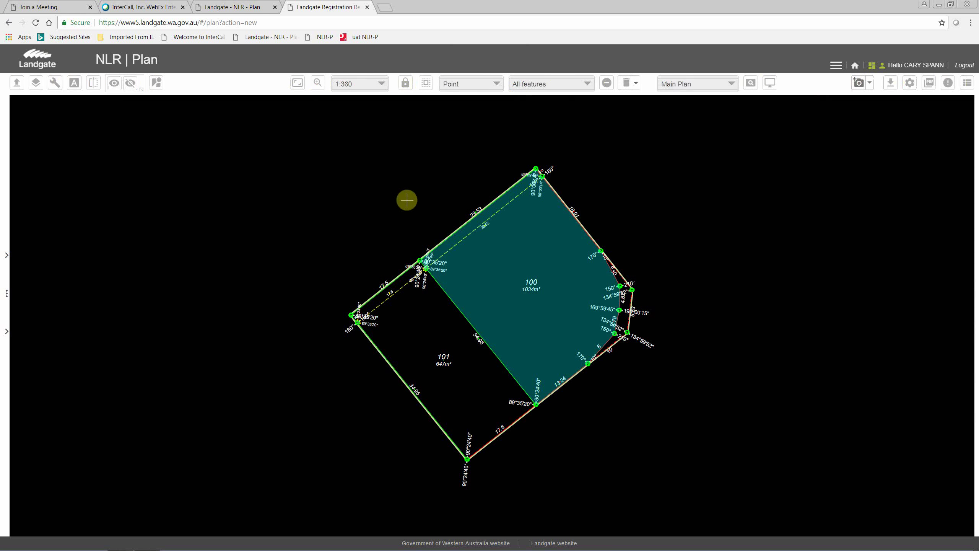
{"action": "left_click_drag", "start_coordinate": [385, 239], "coordinate": [513, 337]}
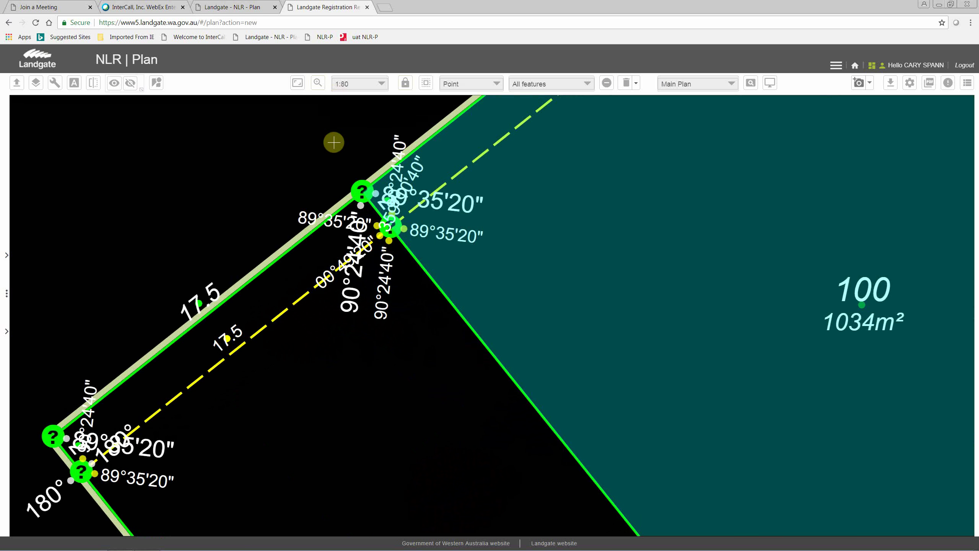
{"action": "left_click", "coordinate": [334, 142]}
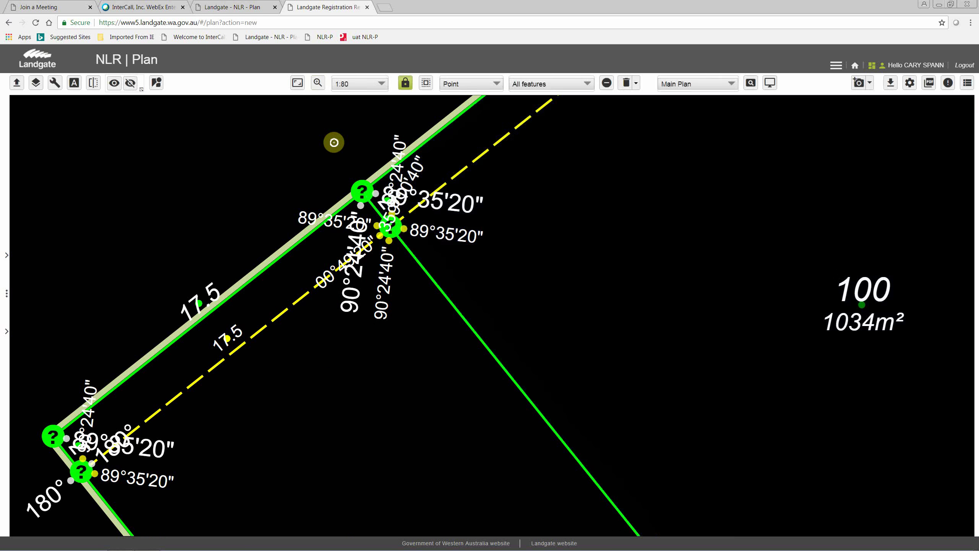
Set the plan's view scale to 1:550 and pan the lots within the plan graphic.
{"action": "left_click", "coordinate": [381, 85]}
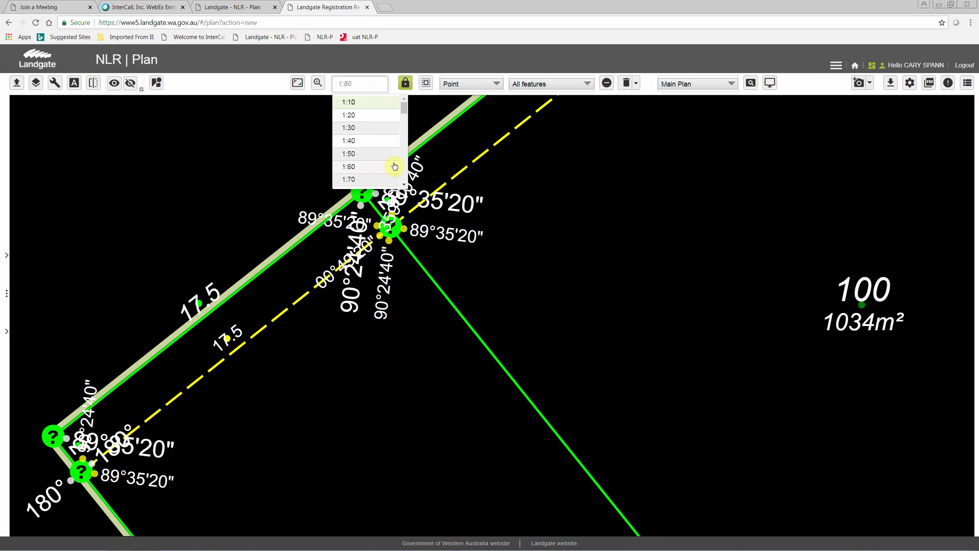
{"action": "scroll", "coordinate": [404, 164], "scroll_direction": "down", "scroll_amount": 3}
{"action": "scroll", "coordinate": [405, 165], "scroll_direction": "down", "scroll_amount": 1}
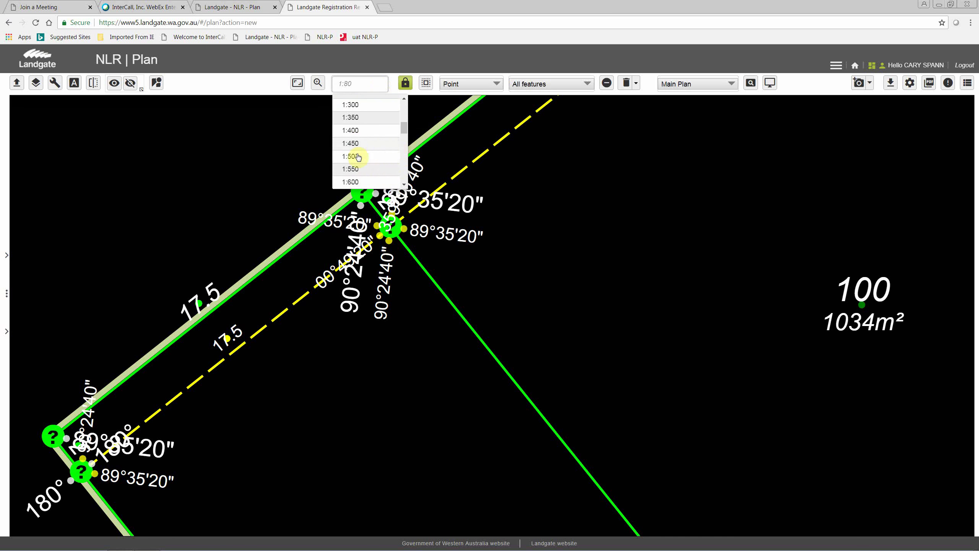
{"action": "left_click", "coordinate": [352, 170]}
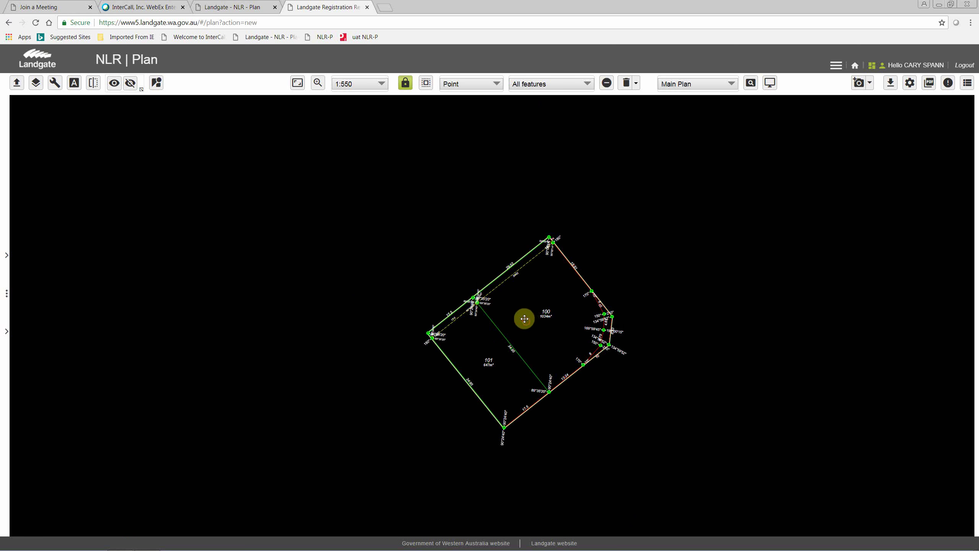
{"action": "left_click_drag", "start_coordinate": [525, 320], "coordinate": [418, 184]}
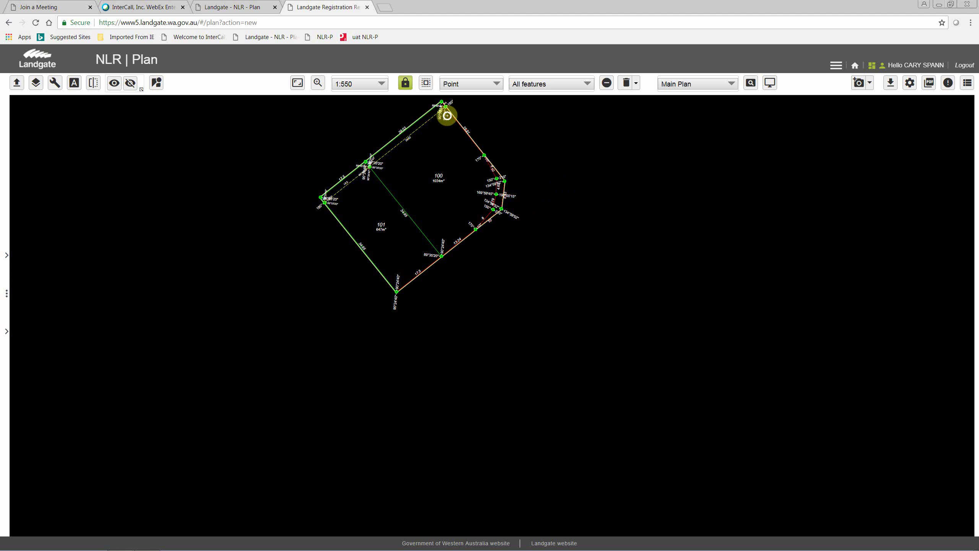
Fit the whole plan in view, select all its features, and clear the selection.
{"action": "left_click", "coordinate": [428, 85]}
{"action": "left_click", "coordinate": [298, 84]}
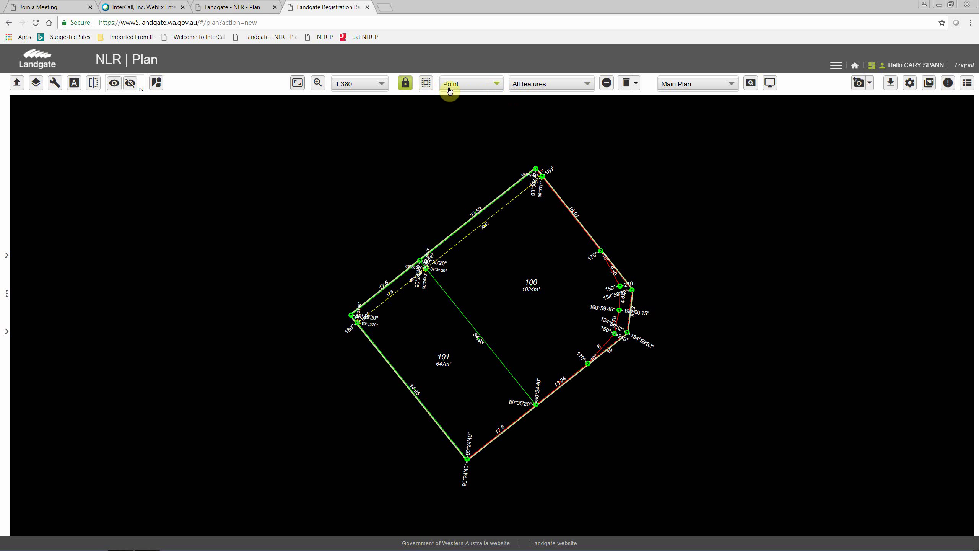
{"action": "left_click", "coordinate": [427, 83]}
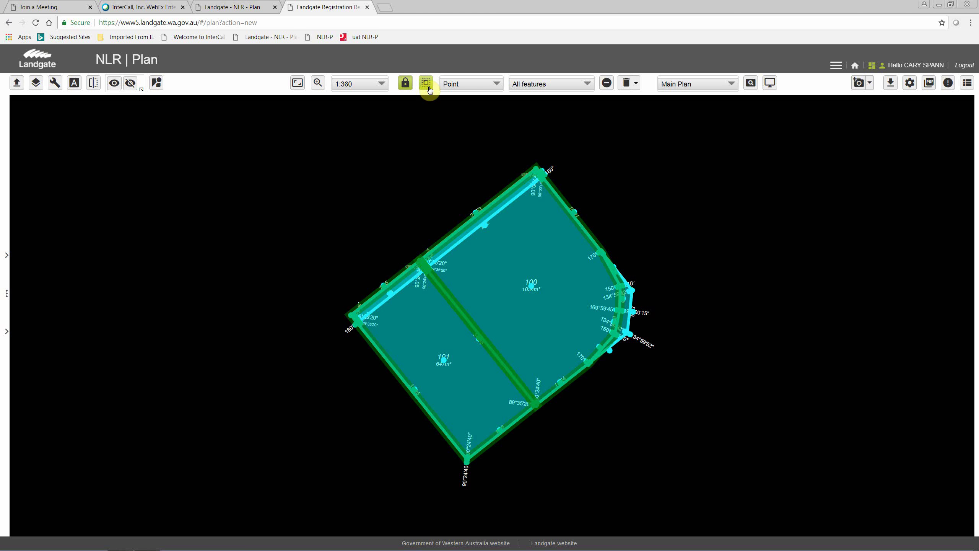
{"action": "left_click", "coordinate": [429, 88]}
{"action": "left_click", "coordinate": [607, 83]}
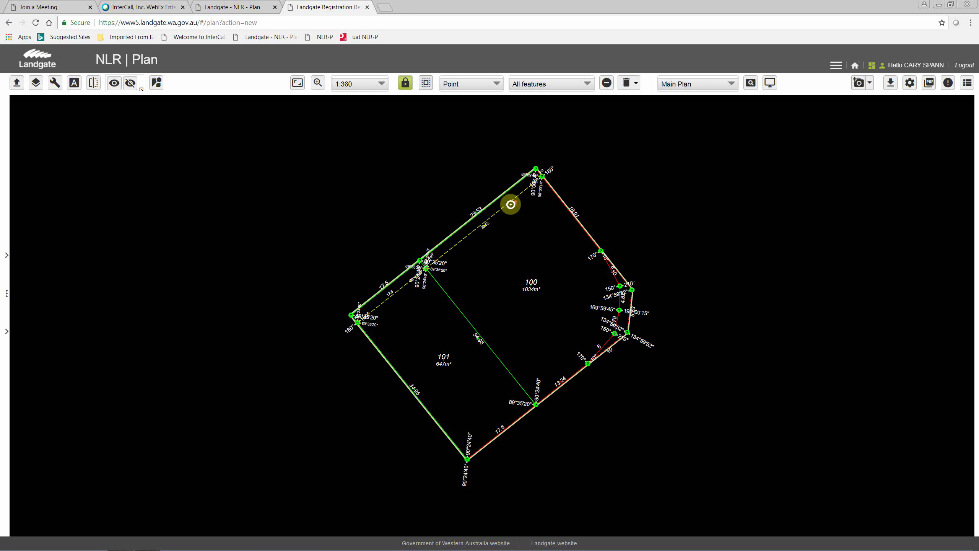
Select the 29.53 boundary of lot 100 and set the selection shape to Rectangle.
{"action": "scroll", "coordinate": [511, 204], "scroll_direction": "up", "scroll_amount": 1}
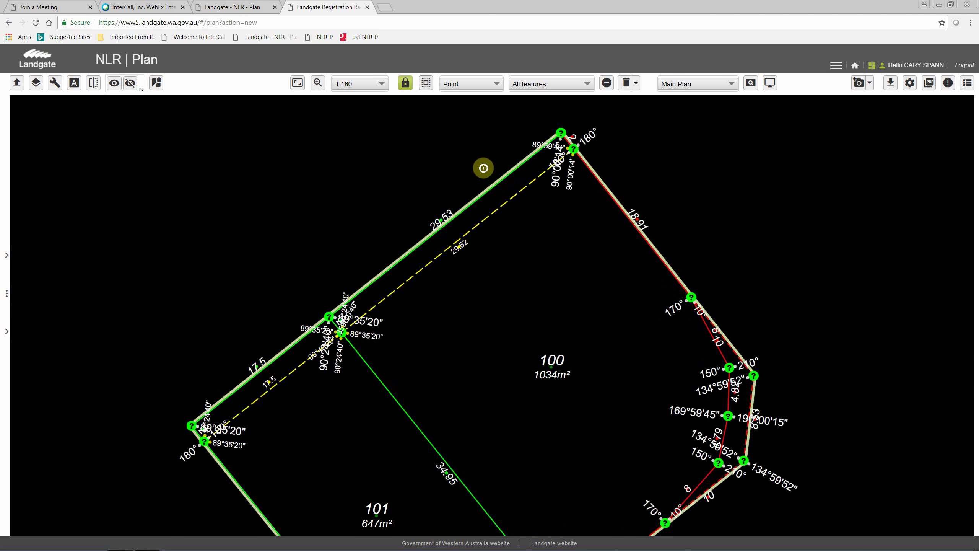
{"action": "left_click", "coordinate": [512, 171]}
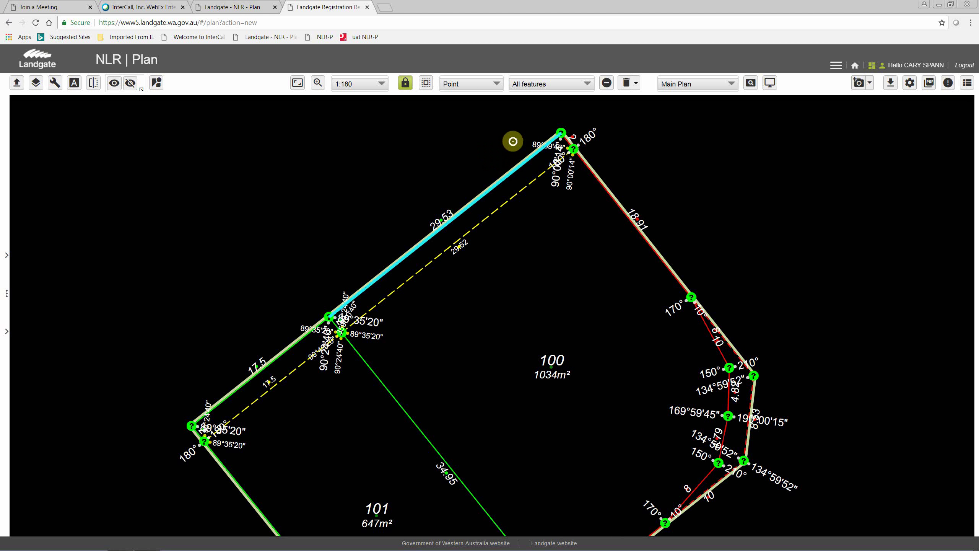
{"action": "left_click", "coordinate": [497, 85]}
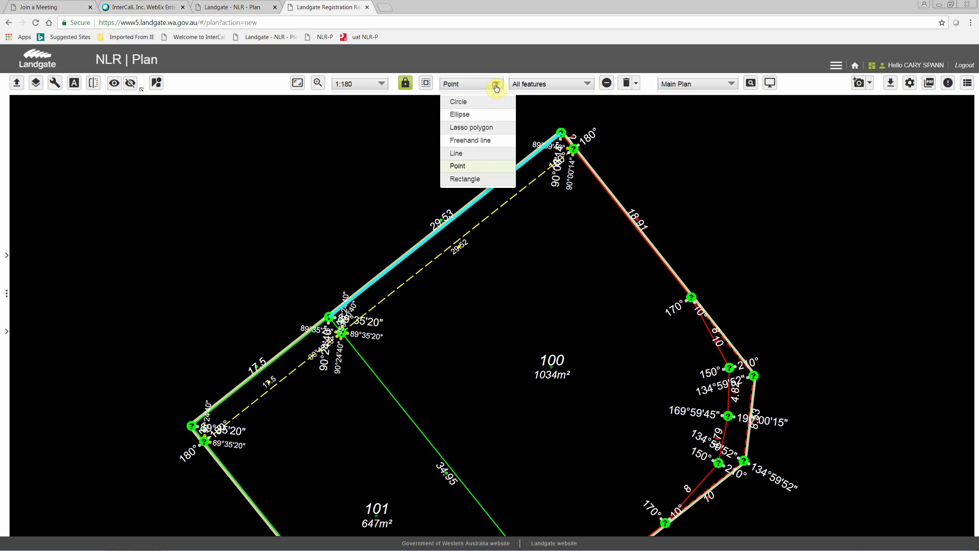
{"action": "left_click", "coordinate": [465, 180]}
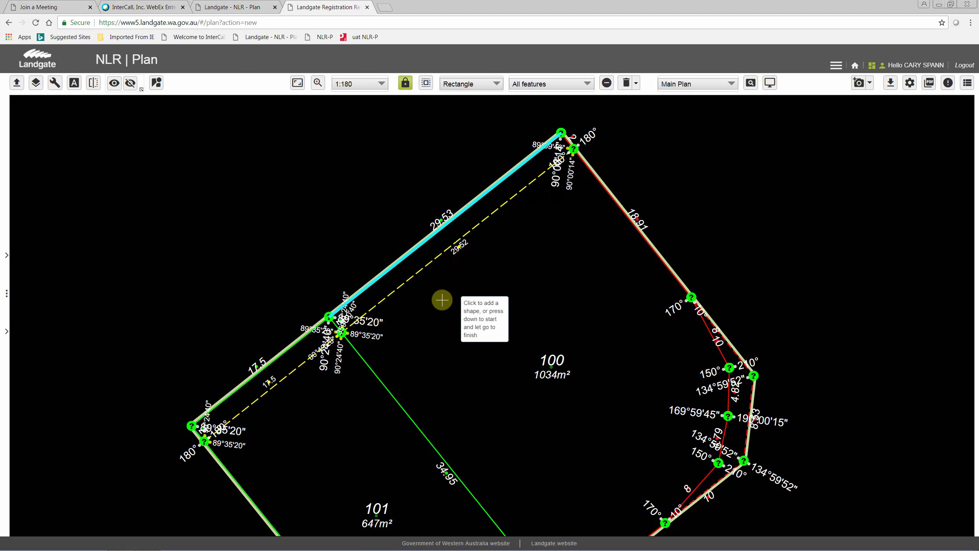
Try rectangle selections in both directions around the midpoints of the 29.53 boundary and 29.52 dashed line, clearing the selection after the first.
{"action": "left_click_drag", "start_coordinate": [358, 230], "coordinate": [485, 299]}
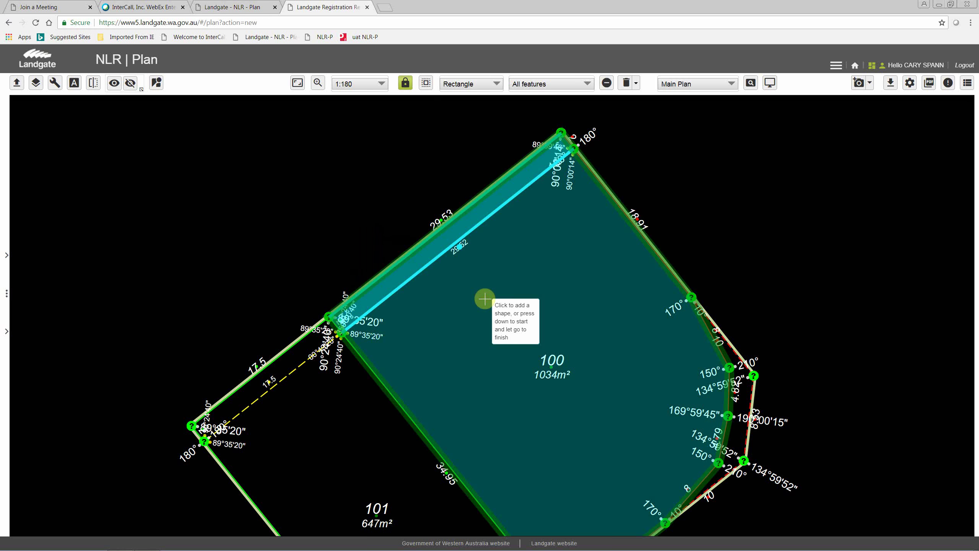
{"action": "left_click", "coordinate": [485, 299]}
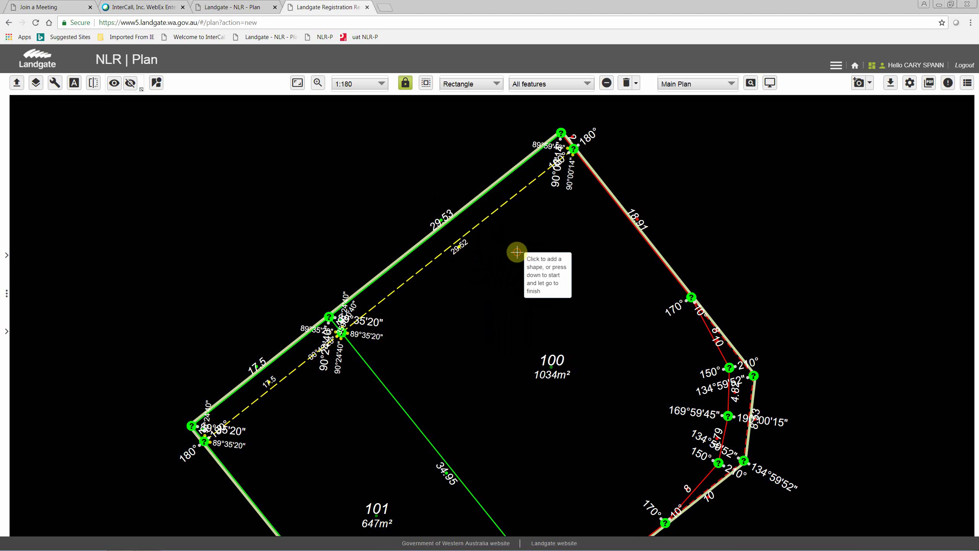
{"action": "mouse_move", "coordinate": [517, 252]}
{"action": "left_mouse_down"}
{"action": "mouse_move", "coordinate": [464, 236]}
{"action": "mouse_move", "coordinate": [371, 179]}
{"action": "mouse_move", "coordinate": [393, 185]}
{"action": "left_mouse_up"}
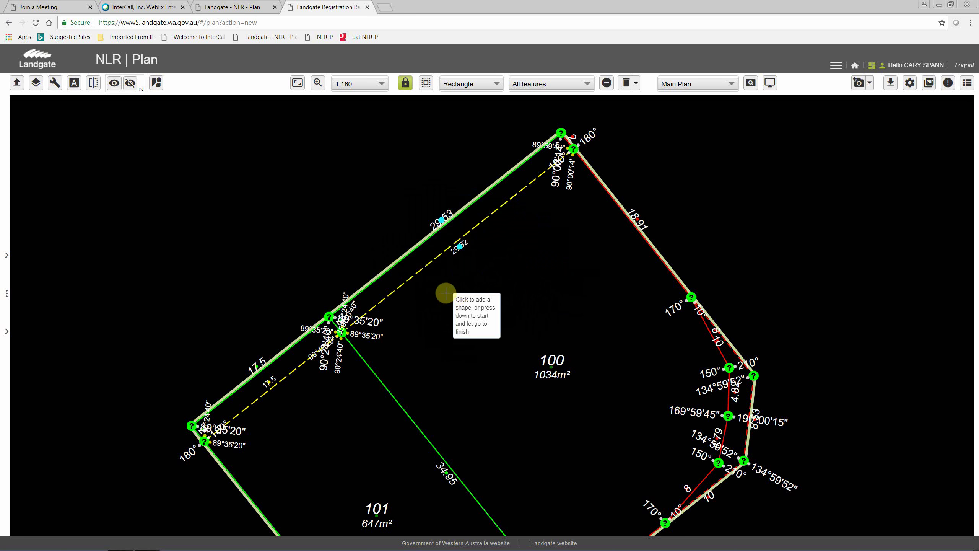
{"action": "left_click_drag", "start_coordinate": [360, 211], "coordinate": [513, 281]}
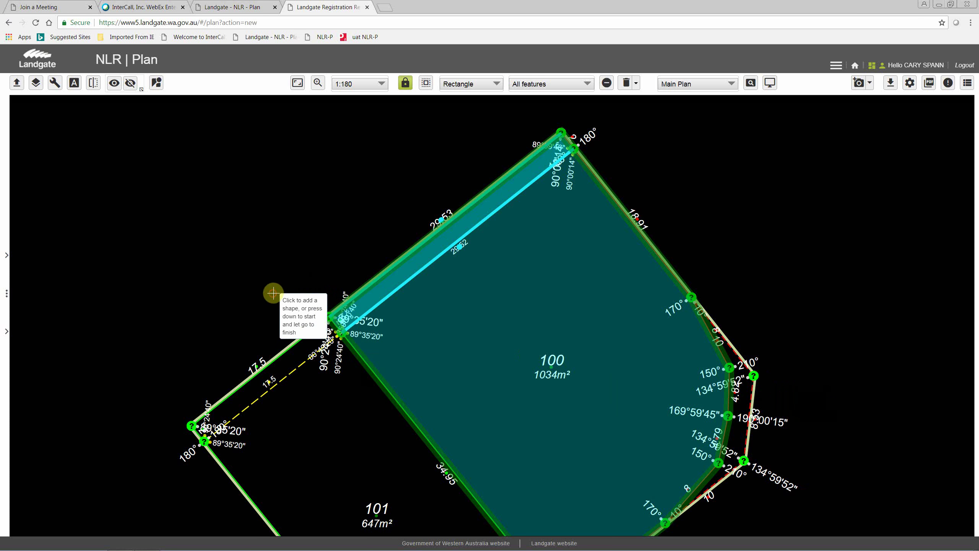
Rectangle-select the features around the upper corner shared by lots 100 and 101, clear them, and set the selection shape to Point.
{"action": "left_click_drag", "start_coordinate": [270, 288], "coordinate": [437, 384]}
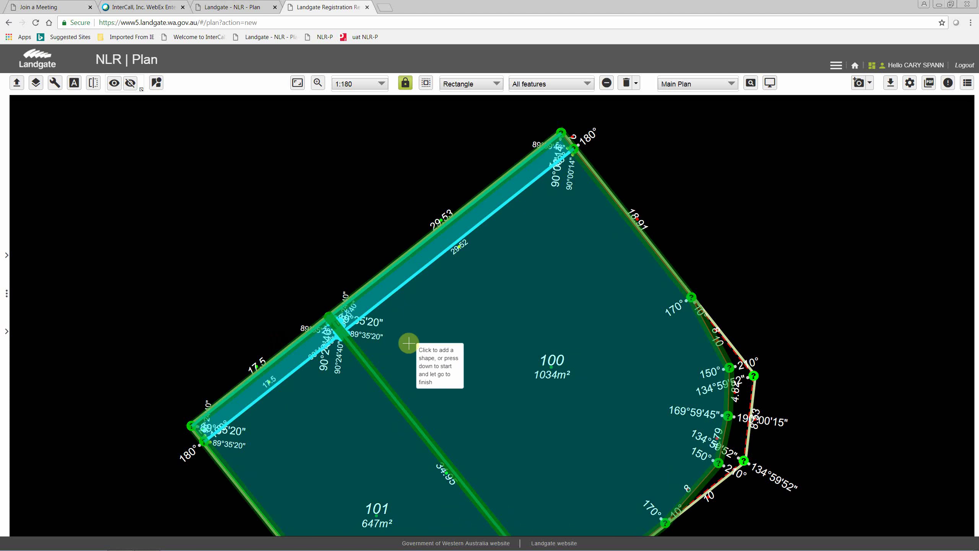
{"action": "left_click", "coordinate": [328, 272]}
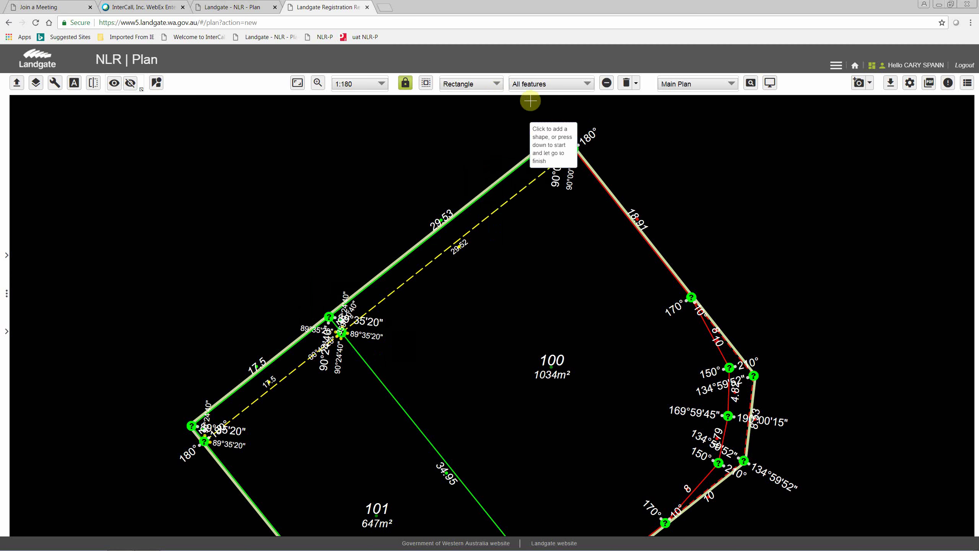
{"action": "left_click_drag", "start_coordinate": [293, 301], "coordinate": [411, 371]}
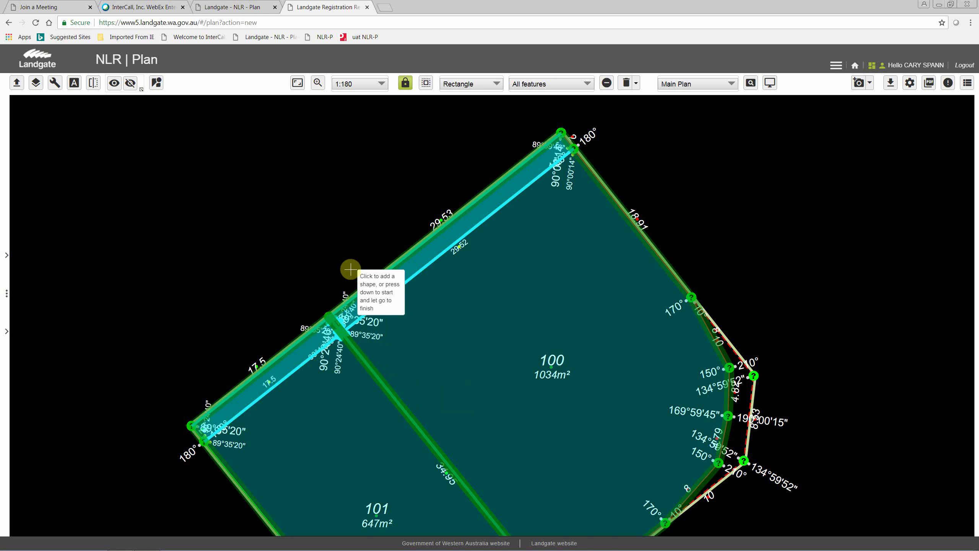
{"action": "left_click", "coordinate": [495, 83]}
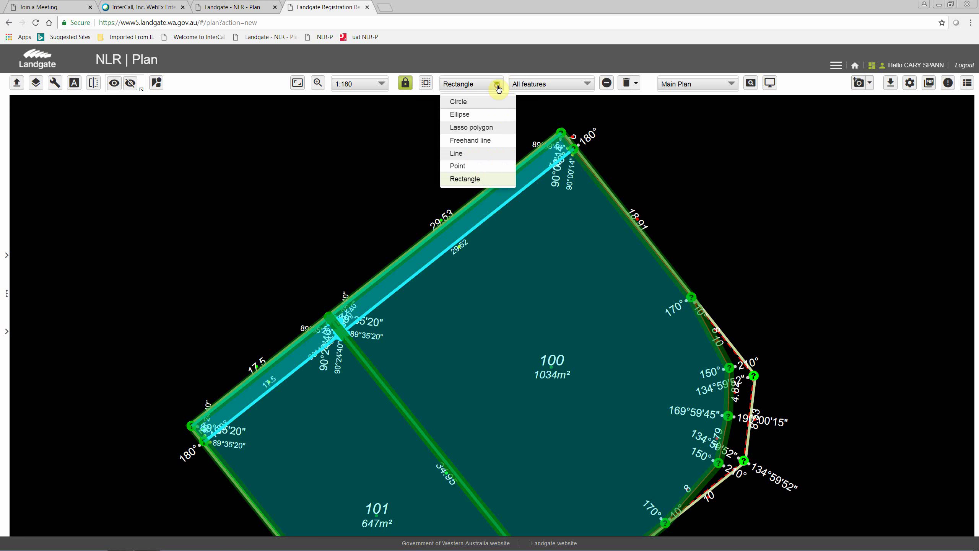
{"action": "left_click", "coordinate": [472, 176]}
{"action": "left_click", "coordinate": [484, 124]}
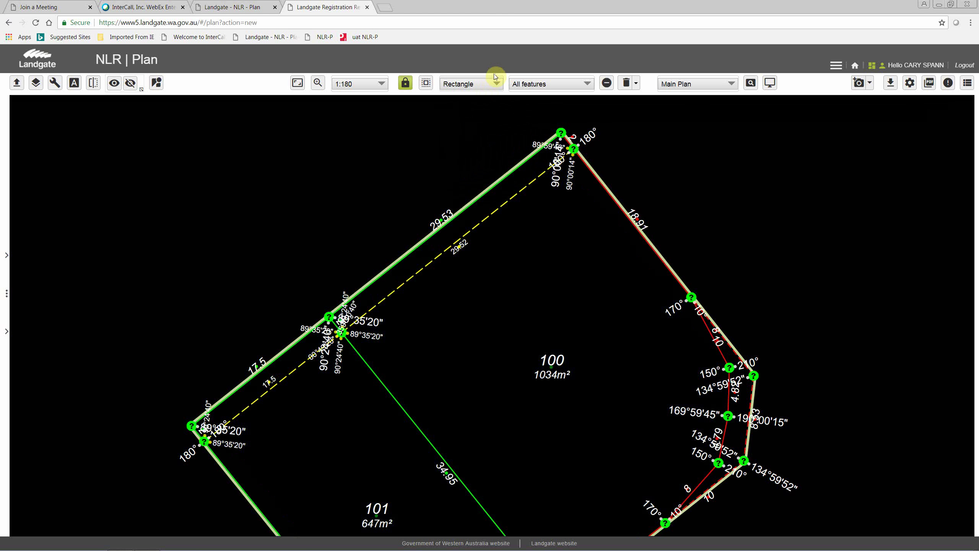
{"action": "left_click", "coordinate": [496, 83]}
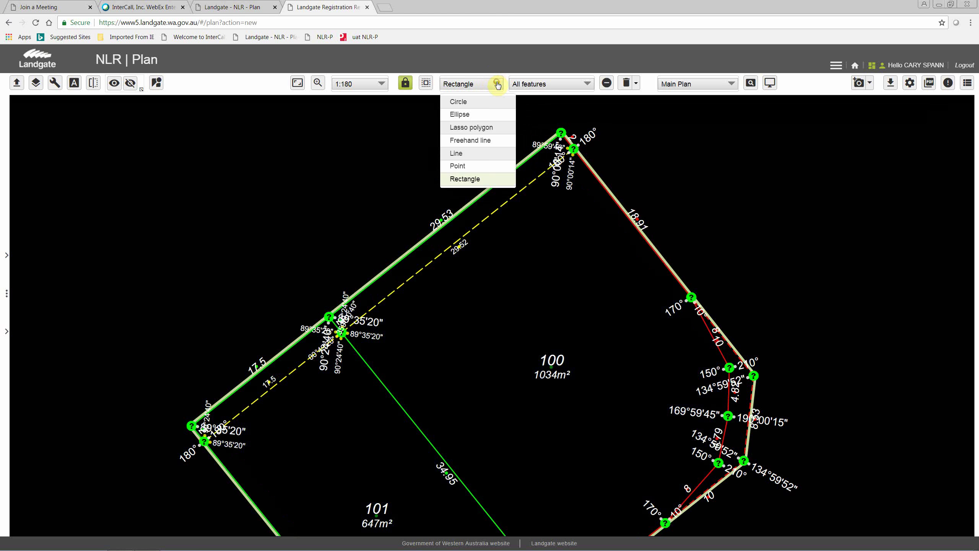
{"action": "left_click", "coordinate": [459, 166]}
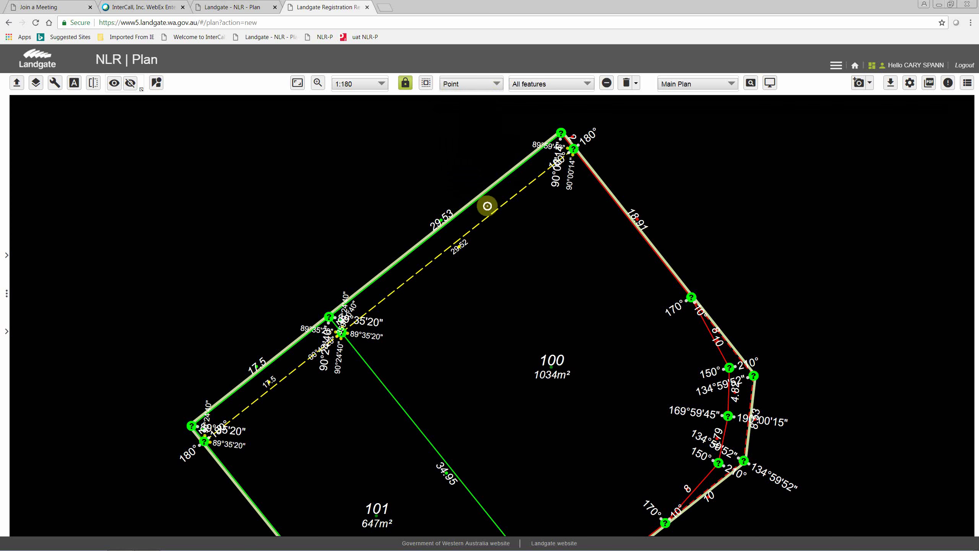
Select lot 101 and its 17.5 boundary using a Line selection, and switch the selection shape back to Point.
{"action": "left_click", "coordinate": [499, 88]}
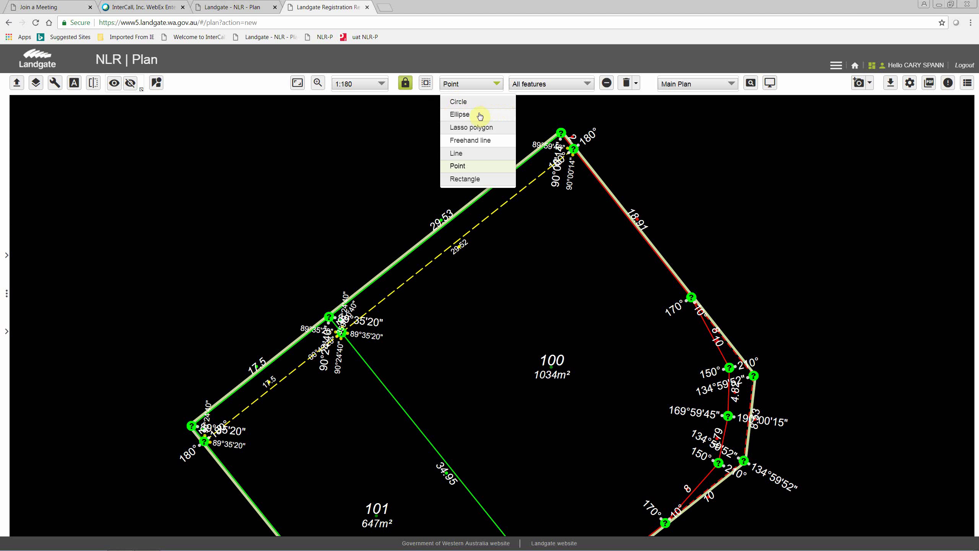
{"action": "left_click", "coordinate": [454, 153]}
{"action": "left_click_drag", "start_coordinate": [451, 190], "coordinate": [488, 203]}
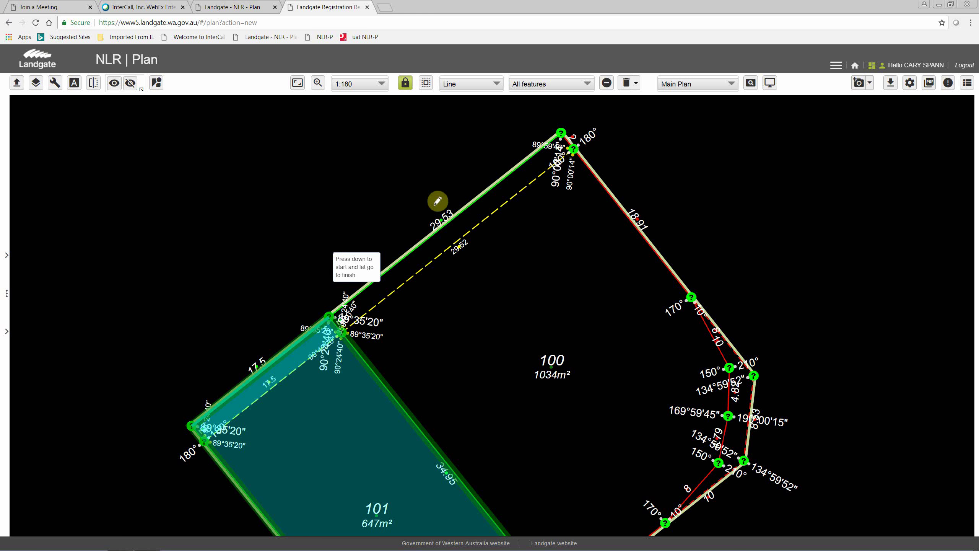
{"action": "left_click", "coordinate": [478, 91]}
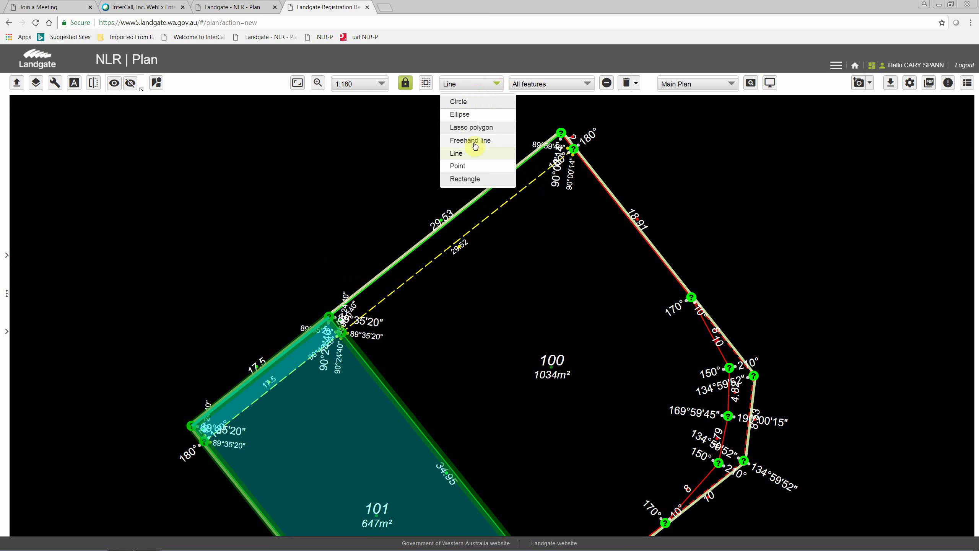
{"action": "left_click", "coordinate": [463, 167]}
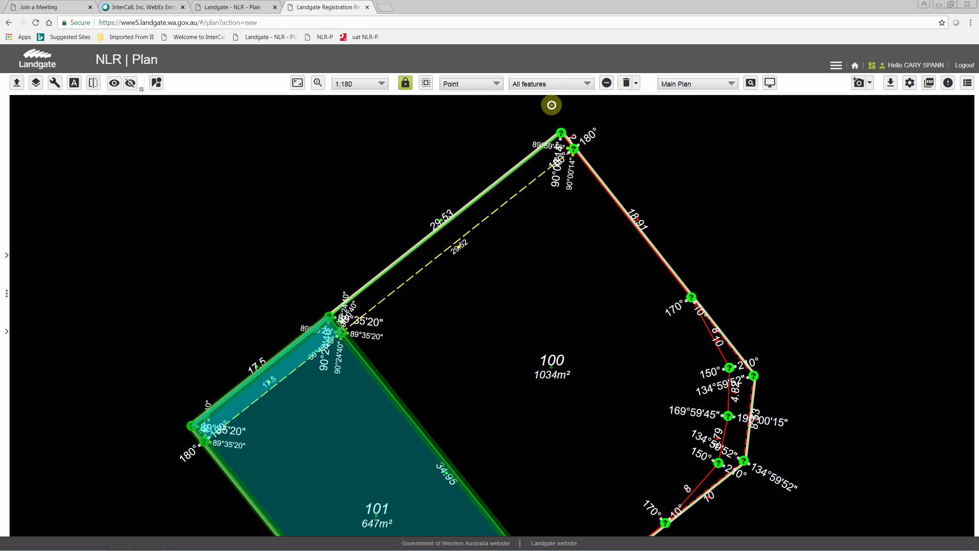
Limit selection to Angle annotations and select those around the upper corner shared by lots 100 and 101 with a rectangle.
{"action": "left_click", "coordinate": [588, 85]}
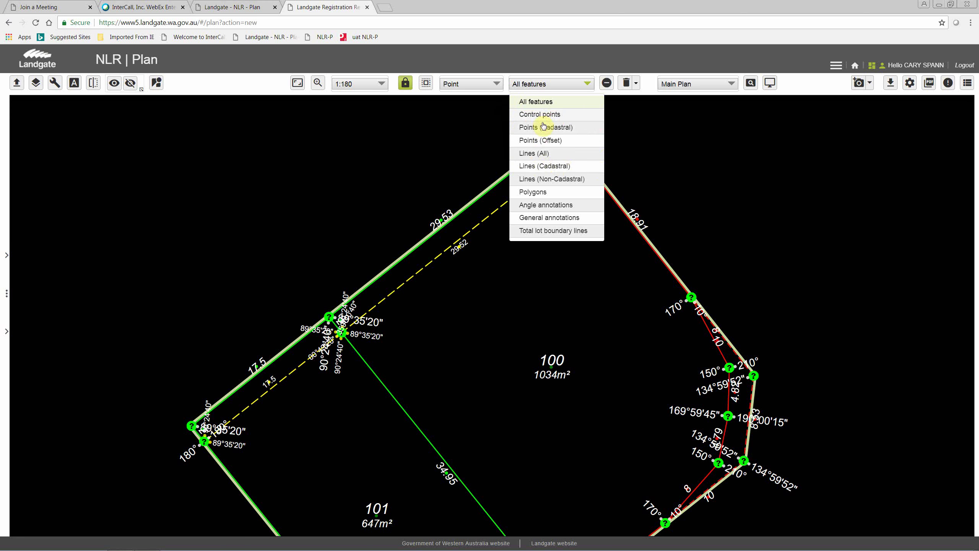
{"action": "left_click", "coordinate": [537, 208]}
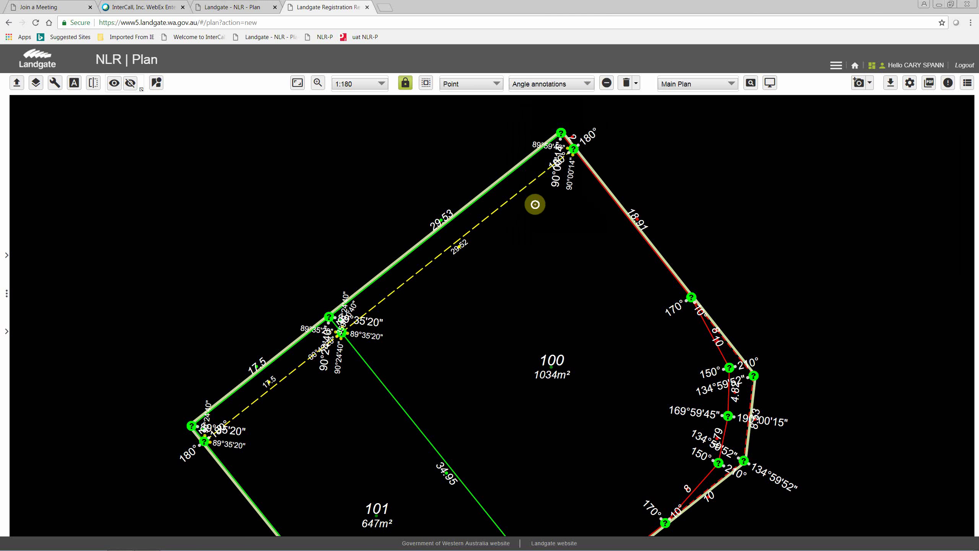
{"action": "left_click", "coordinate": [498, 87]}
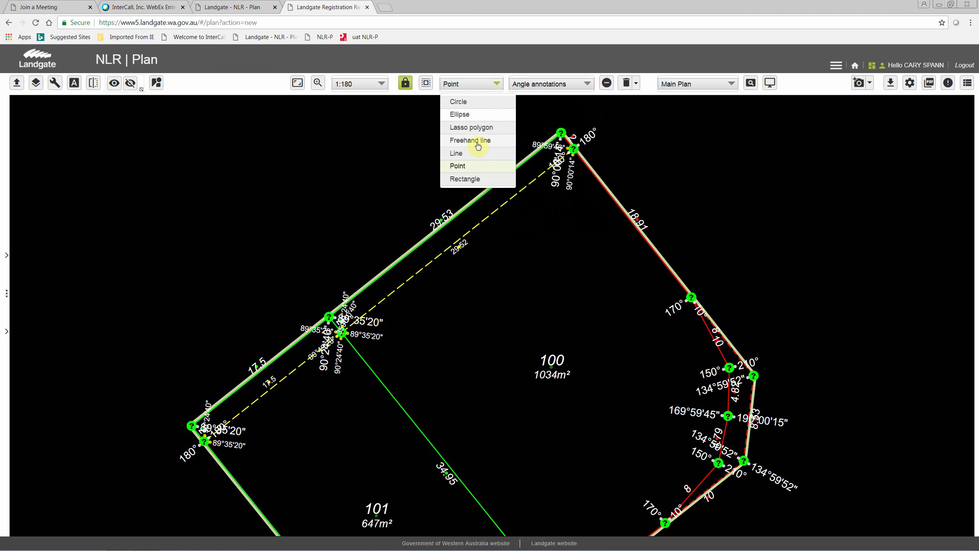
{"action": "left_click", "coordinate": [467, 176]}
{"action": "left_click_drag", "start_coordinate": [277, 291], "coordinate": [452, 401]}
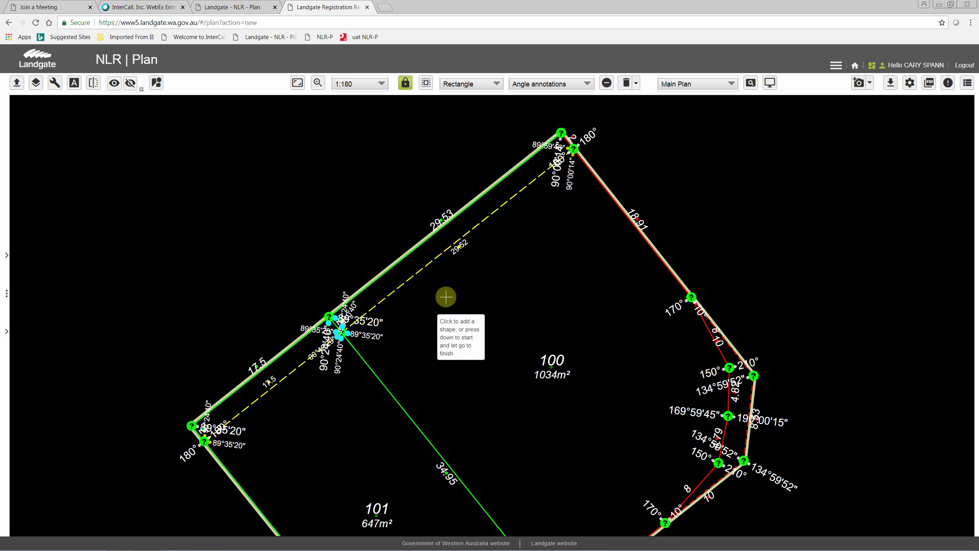
Rectangle-select the angle annotations around the upper corner shared by lots 100 and 101, and reset the feature filter to All features.
{"action": "left_click", "coordinate": [588, 84]}
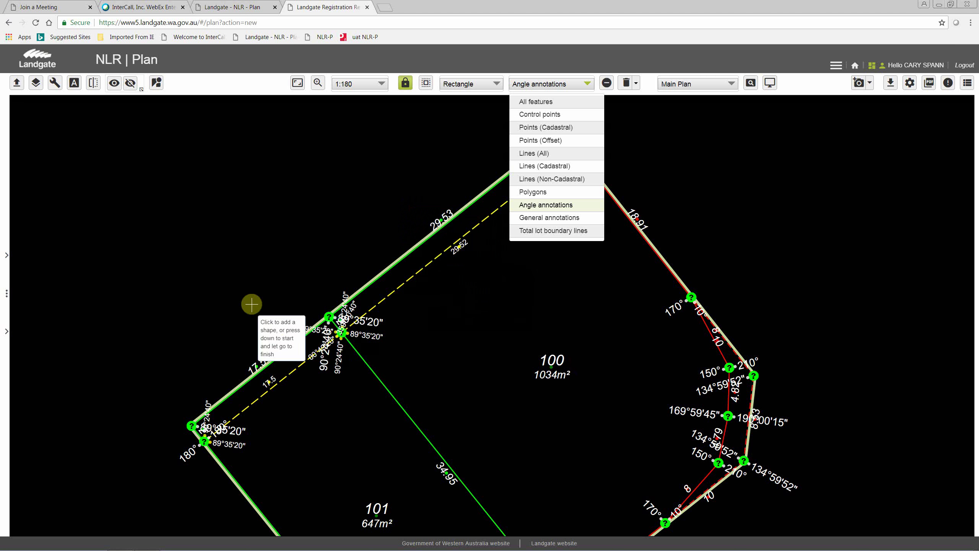
{"action": "mouse_move", "coordinate": [263, 290]}
{"action": "left_mouse_down"}
{"action": "mouse_move", "coordinate": [363, 363]}
{"action": "mouse_move", "coordinate": [421, 385]}
{"action": "left_mouse_up"}
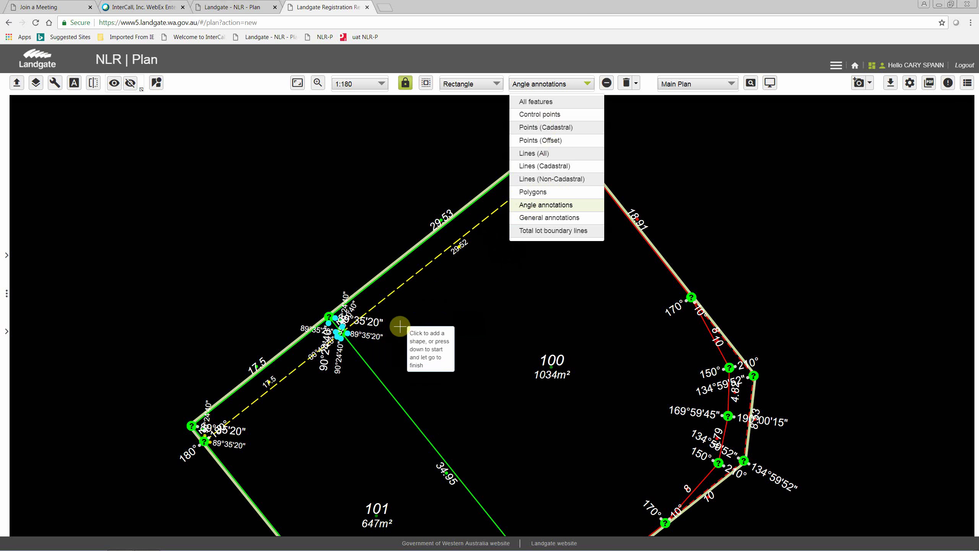
{"action": "left_click", "coordinate": [527, 100]}
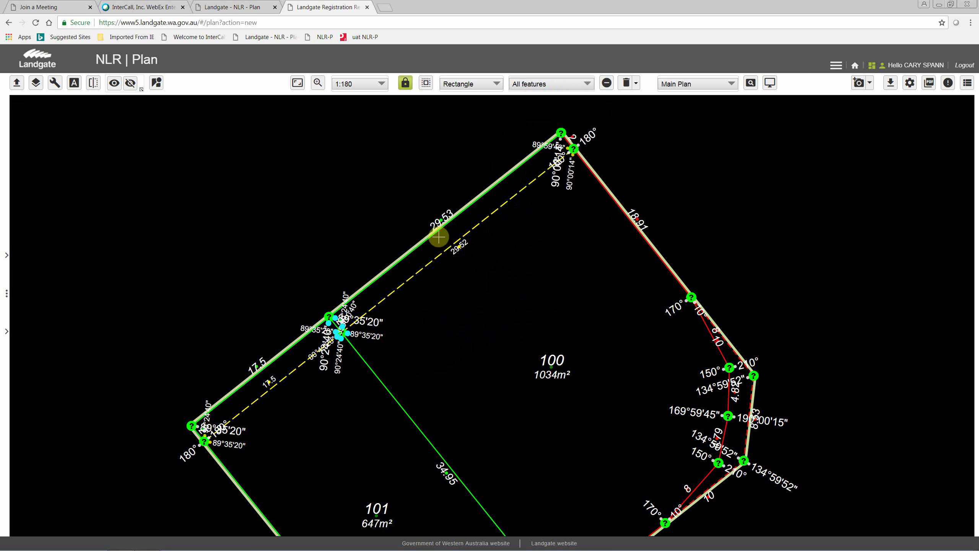
Try rectangle selections across lot 100 and its 29.52 dashed line, clear the selection, and set the selection shape to Point.
{"action": "left_click", "coordinate": [485, 220]}
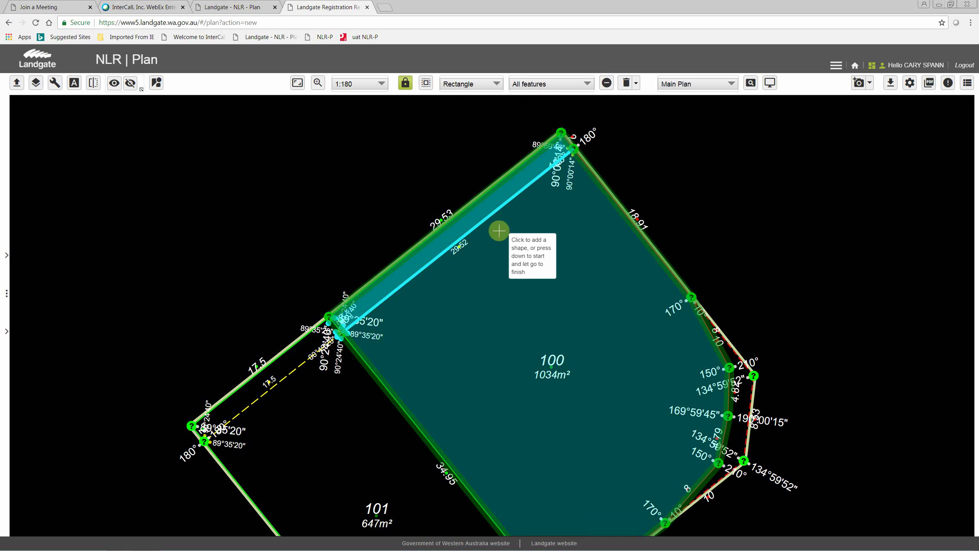
{"action": "left_click", "coordinate": [498, 211]}
{"action": "left_click", "coordinate": [540, 236]}
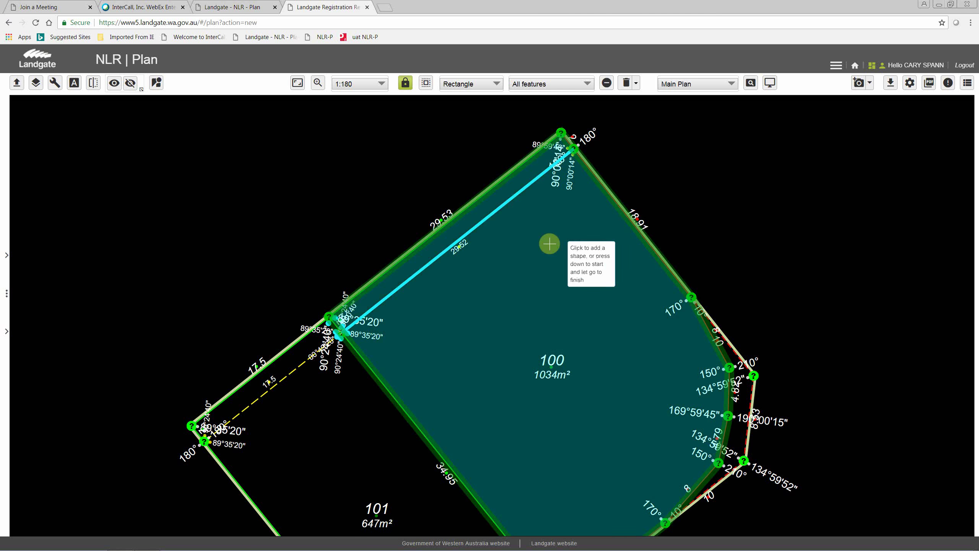
{"action": "left_click", "coordinate": [569, 256]}
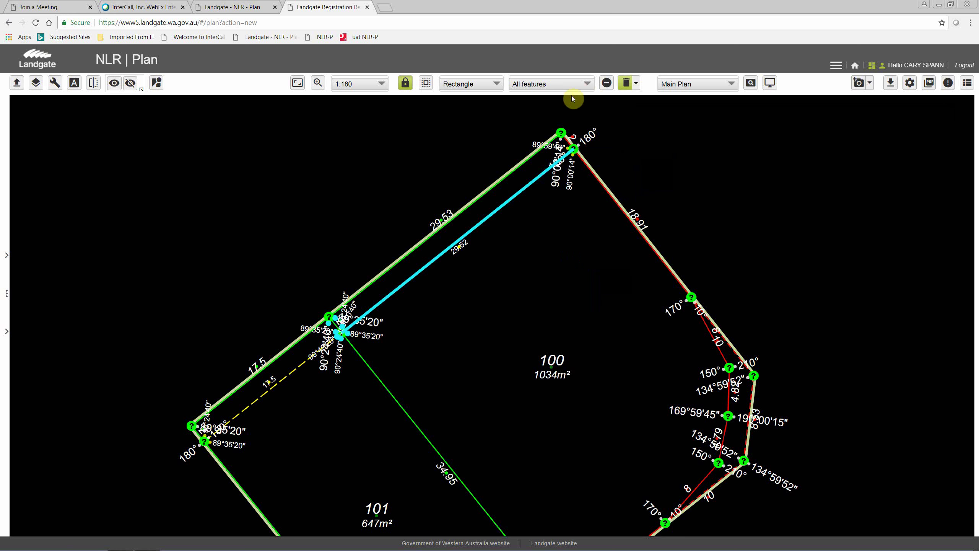
{"action": "left_click", "coordinate": [561, 100]}
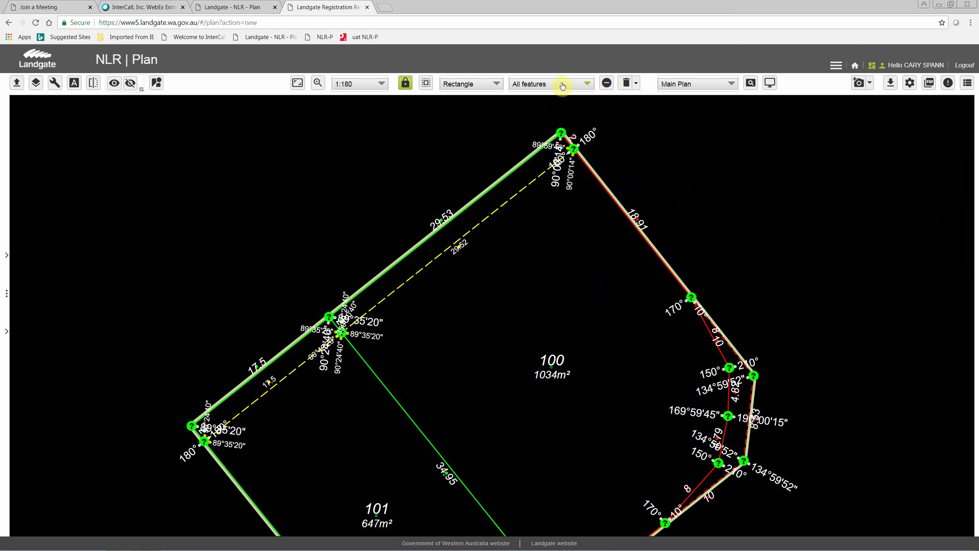
{"action": "left_click", "coordinate": [501, 88]}
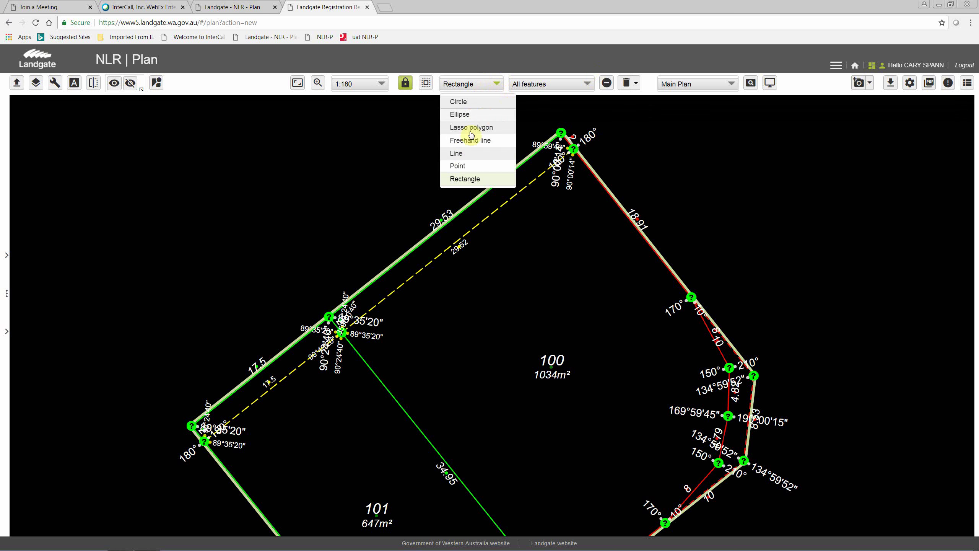
{"action": "left_click", "coordinate": [459, 166]}
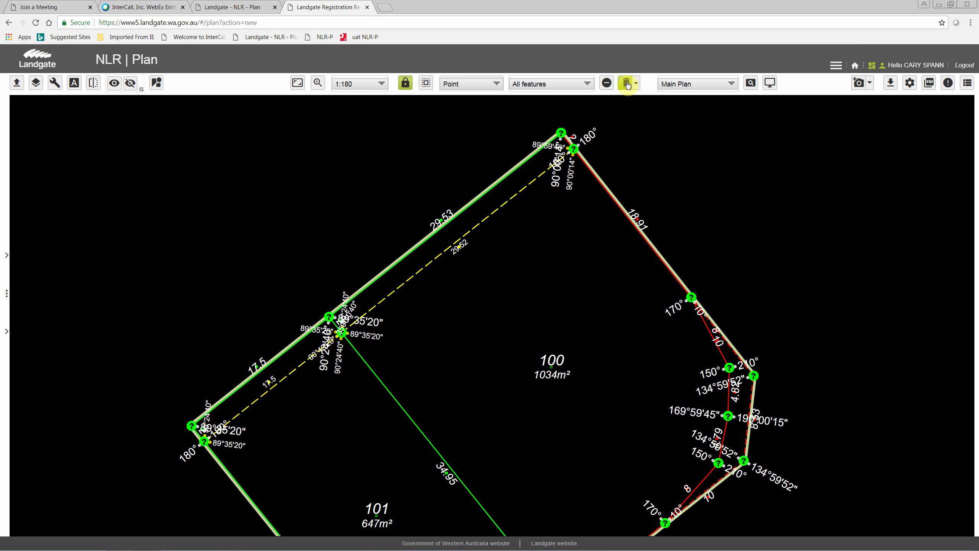
Take a new snapshot of the plan graphic and view the list of saved snapshots.
{"action": "left_click", "coordinate": [870, 83]}
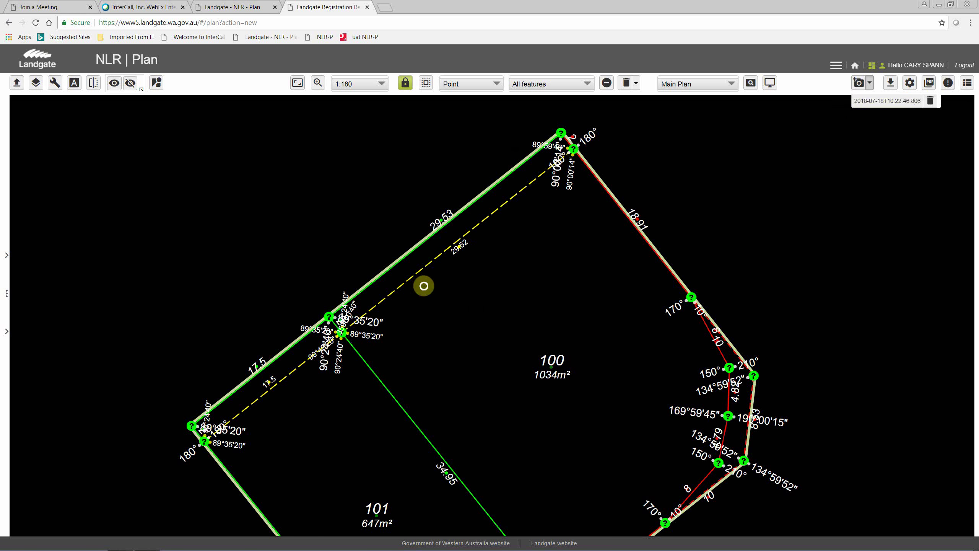
{"action": "left_click", "coordinate": [860, 84]}
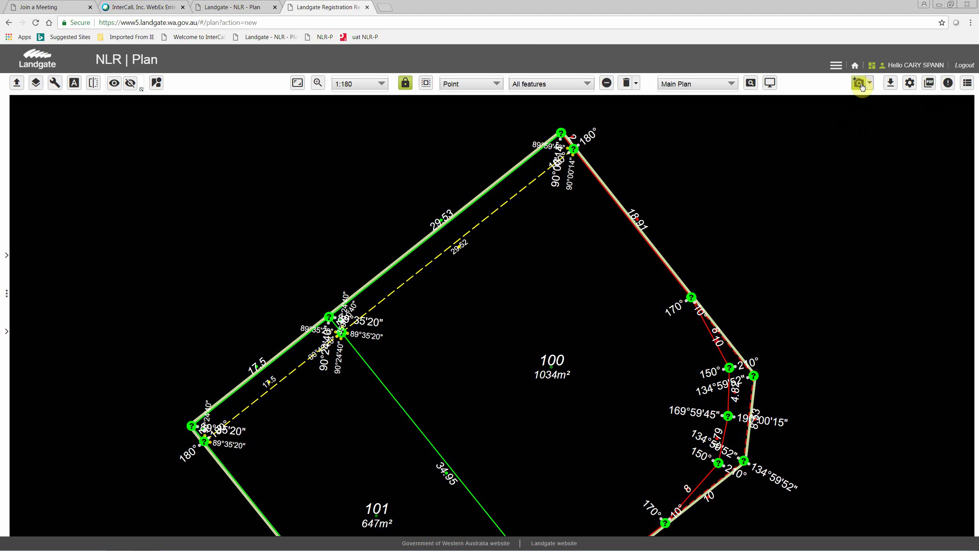
{"action": "left_click", "coordinate": [870, 83]}
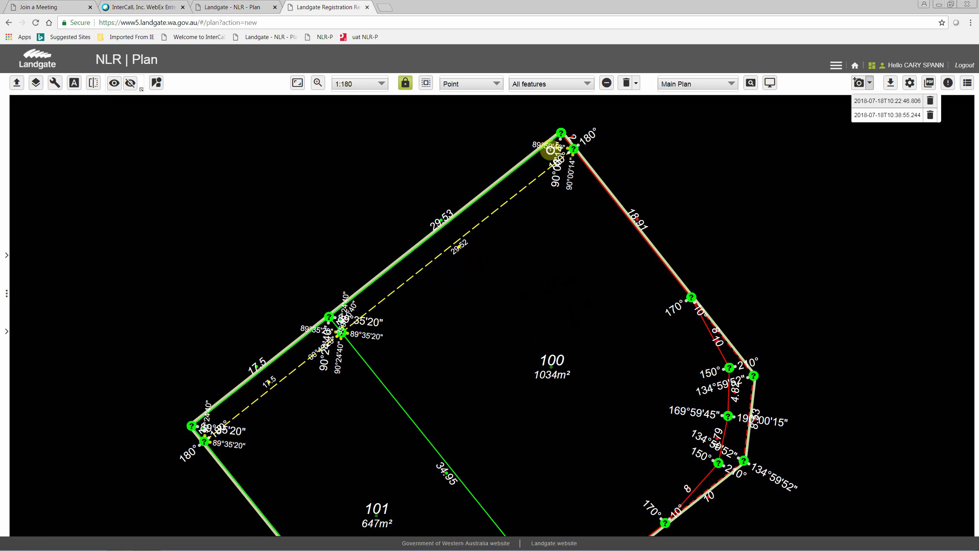
Select lot 100 and its 29.53 boundary by Point selection, and view the options for deleting or unlinking all features.
{"action": "left_click", "coordinate": [527, 242]}
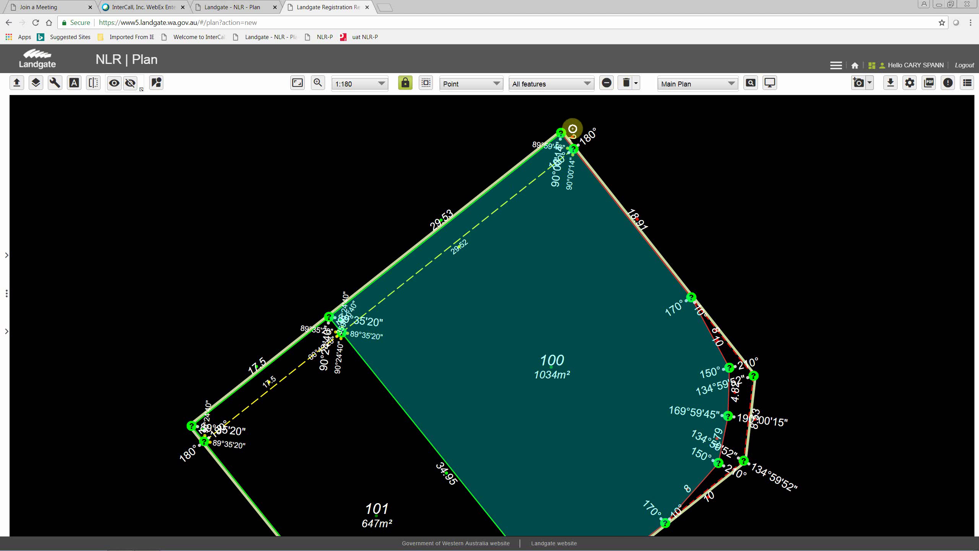
{"action": "left_click", "coordinate": [501, 204]}
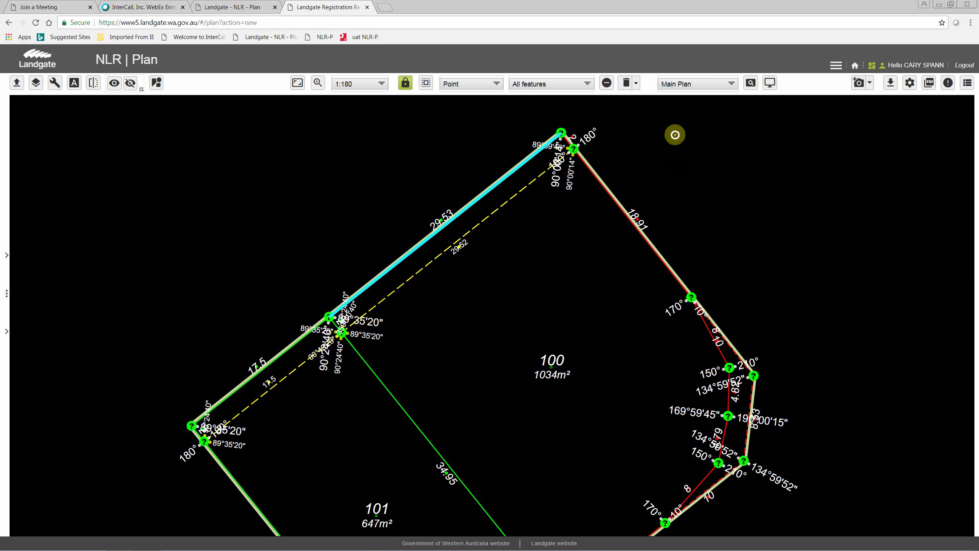
{"action": "left_click", "coordinate": [636, 83]}
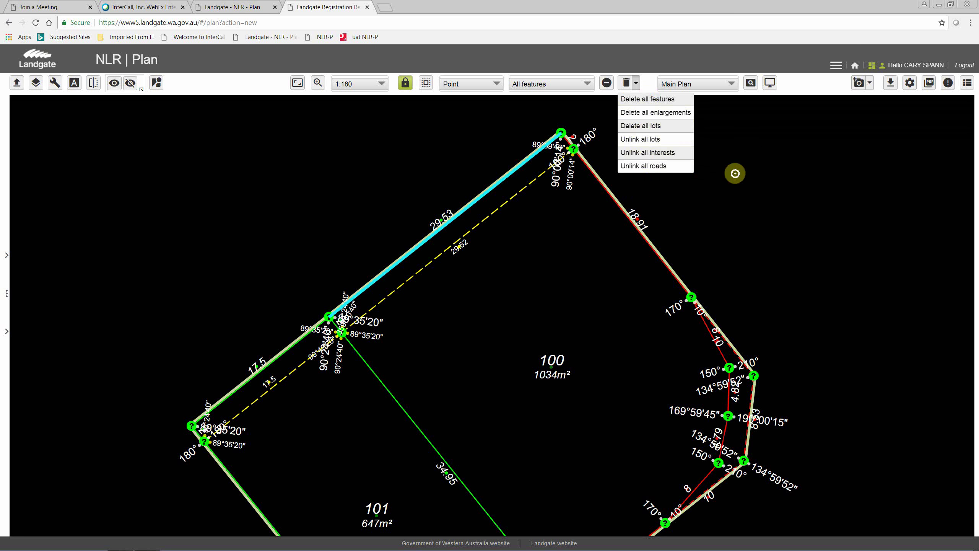
{"action": "left_click", "coordinate": [630, 83]}
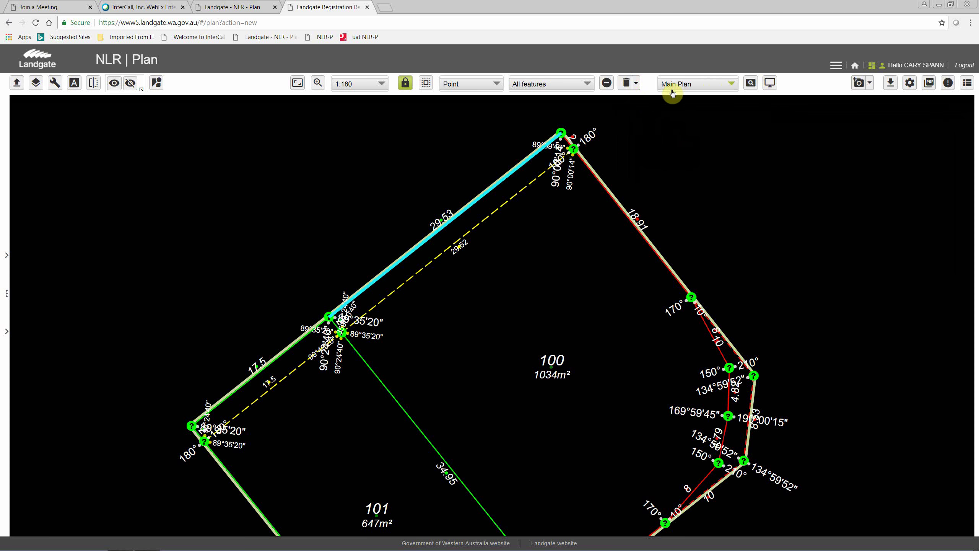
Return the graphic to the Main Plan view, and open the Create Enlargement form and cancel it.
{"action": "left_click", "coordinate": [734, 84]}
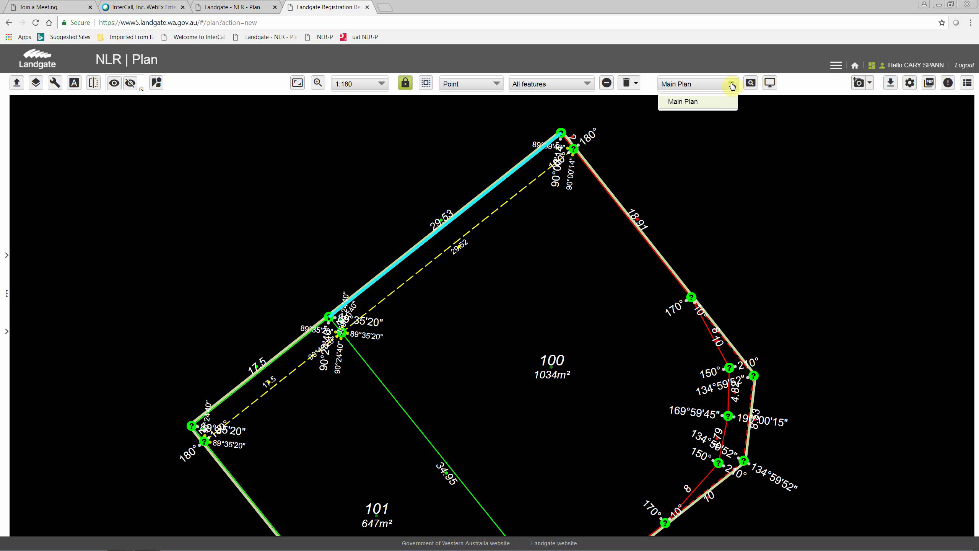
{"action": "left_click", "coordinate": [708, 105]}
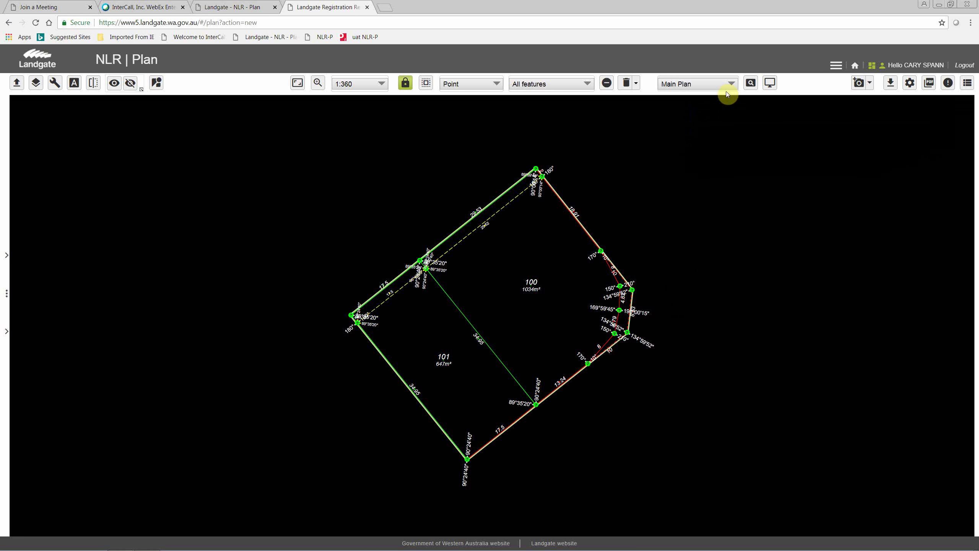
{"action": "left_click", "coordinate": [749, 83]}
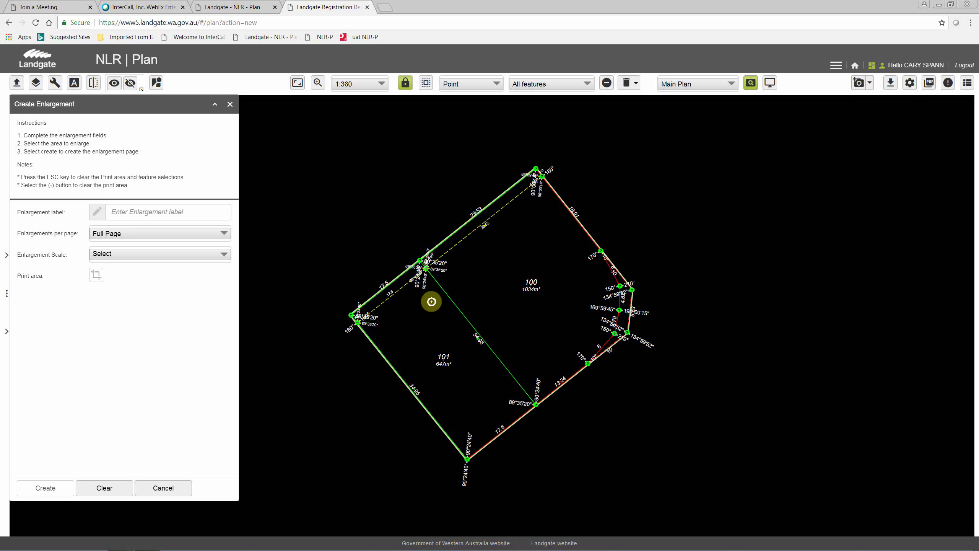
{"action": "left_click", "coordinate": [174, 490]}
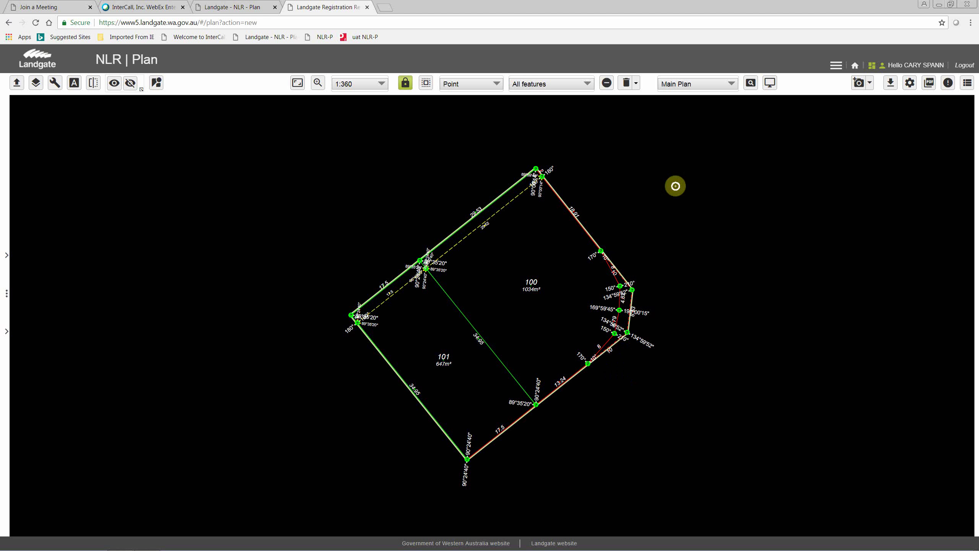
Set the display mode to White background with High (Vector graphics) resolution.
{"action": "left_click", "coordinate": [770, 83]}
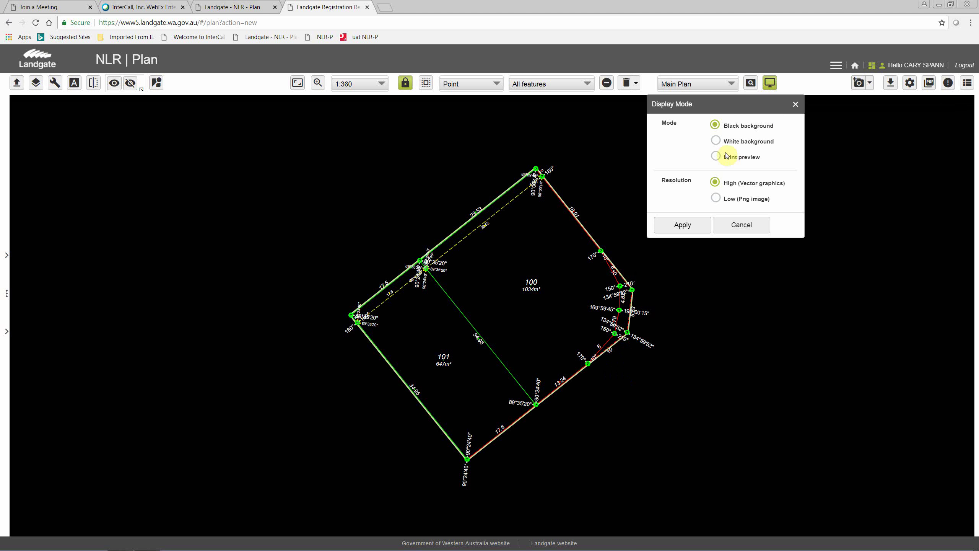
{"action": "left_click", "coordinate": [716, 141]}
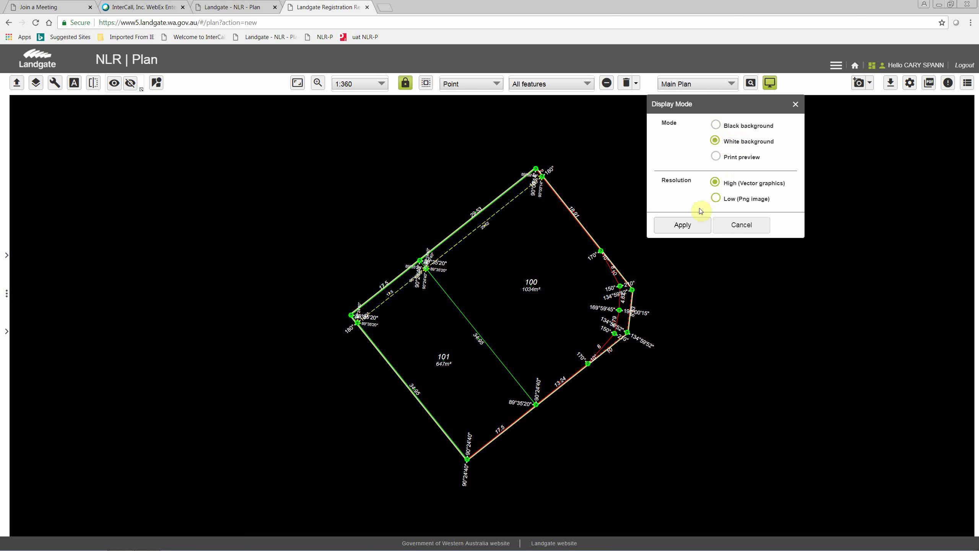
{"action": "left_click", "coordinate": [682, 227]}
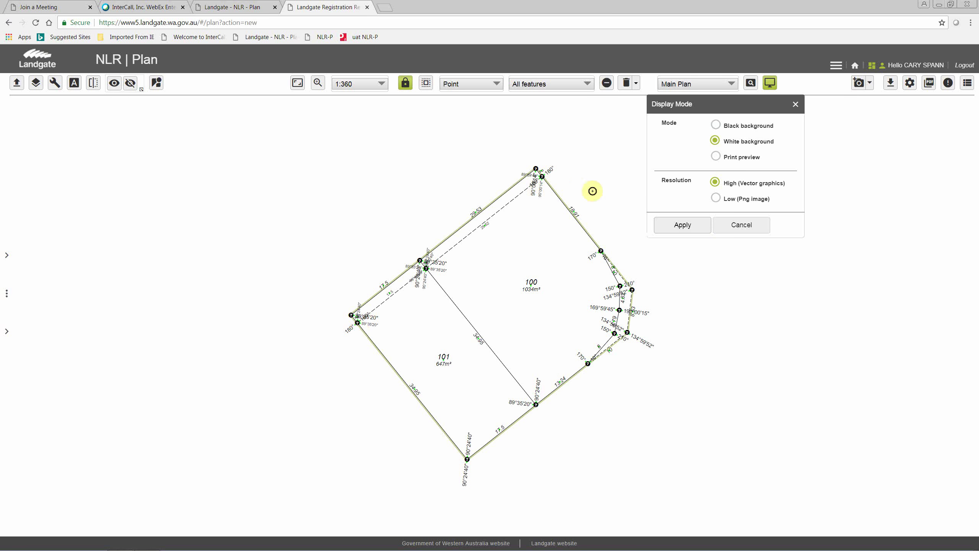
Move the 29.53 distance annotation slightly so it sits over the midpoint of its boundary line.
{"action": "scroll", "coordinate": [547, 178], "scroll_direction": "up", "scroll_amount": 1}
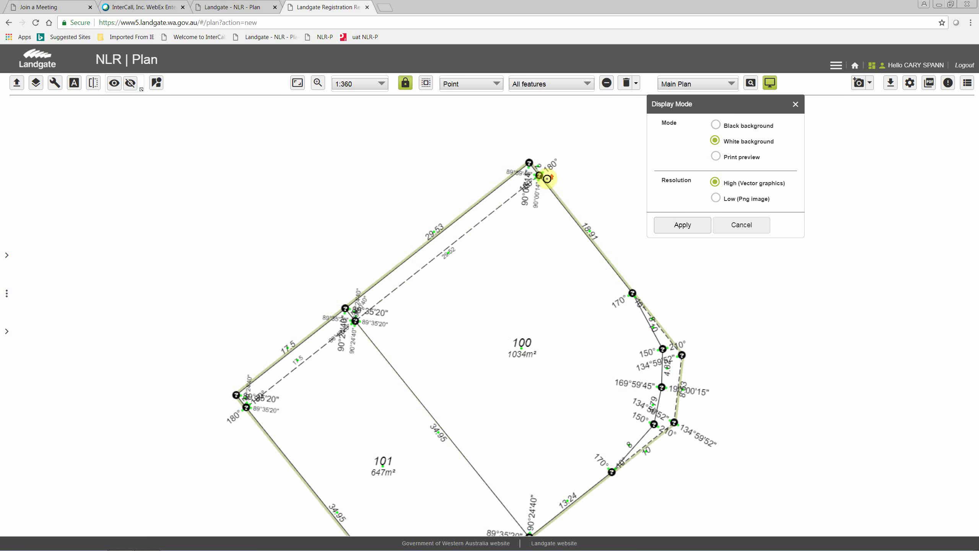
{"action": "scroll", "coordinate": [547, 179], "scroll_direction": "up", "scroll_amount": 1}
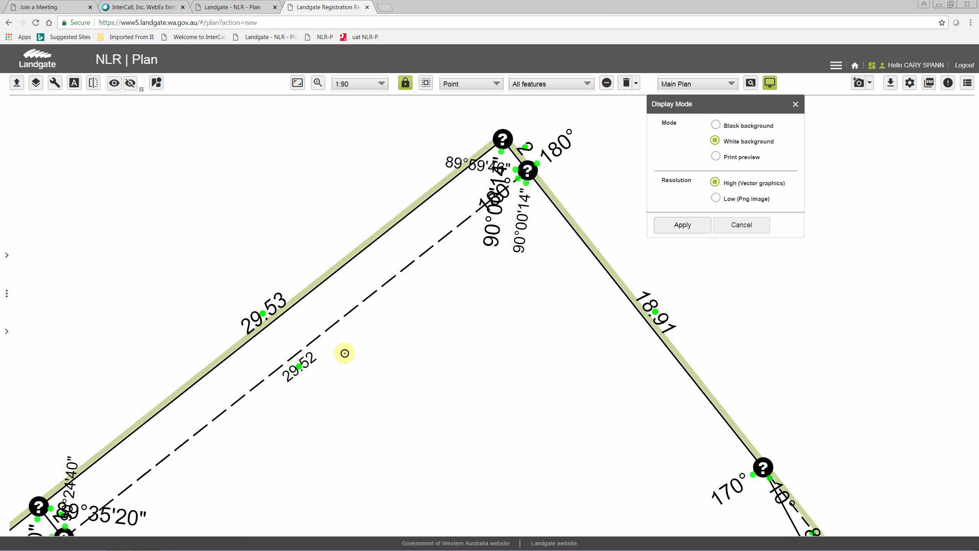
{"action": "scroll", "coordinate": [344, 354], "scroll_direction": "down", "scroll_amount": 1}
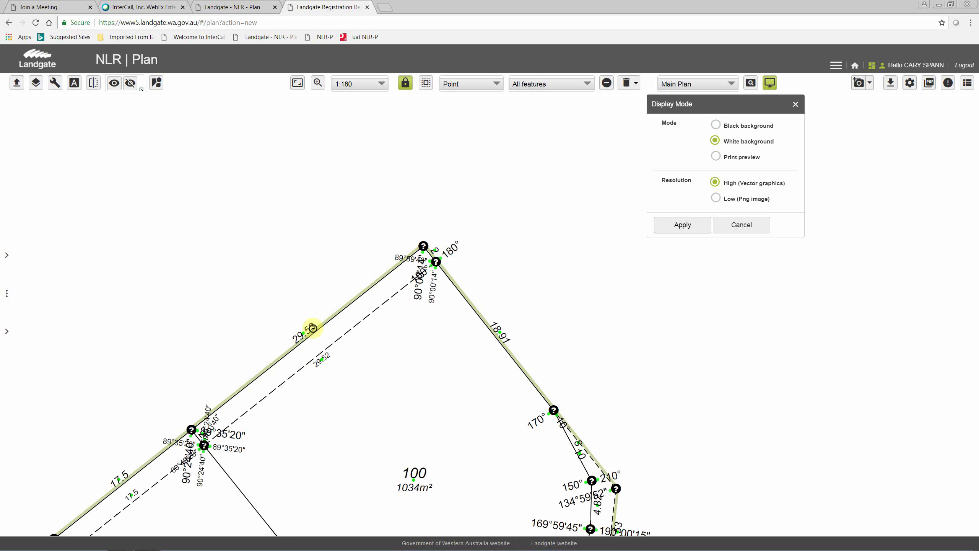
{"action": "left_click", "coordinate": [304, 332]}
{"action": "left_click", "coordinate": [312, 342]}
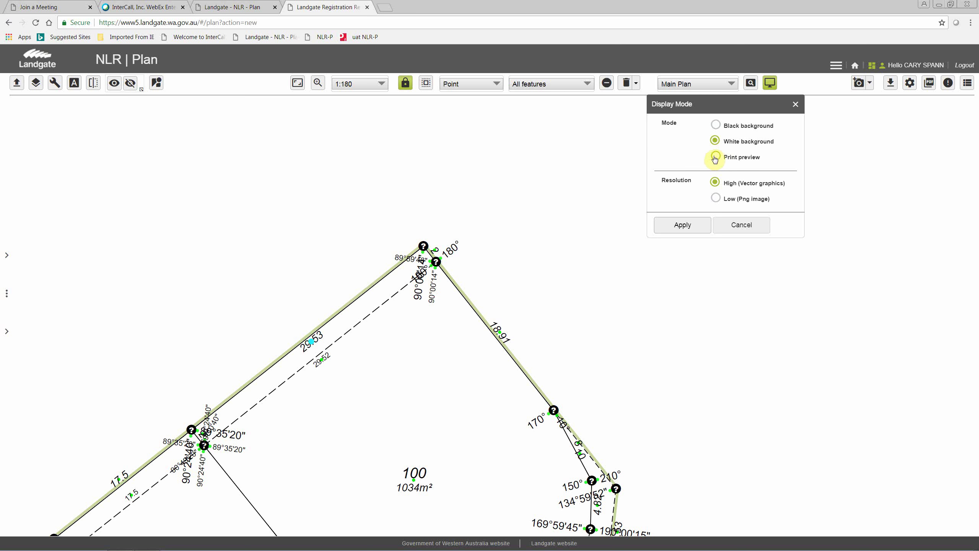
Switch the display mode to Print preview and examine both lots as they would print.
{"action": "left_click", "coordinate": [682, 228]}
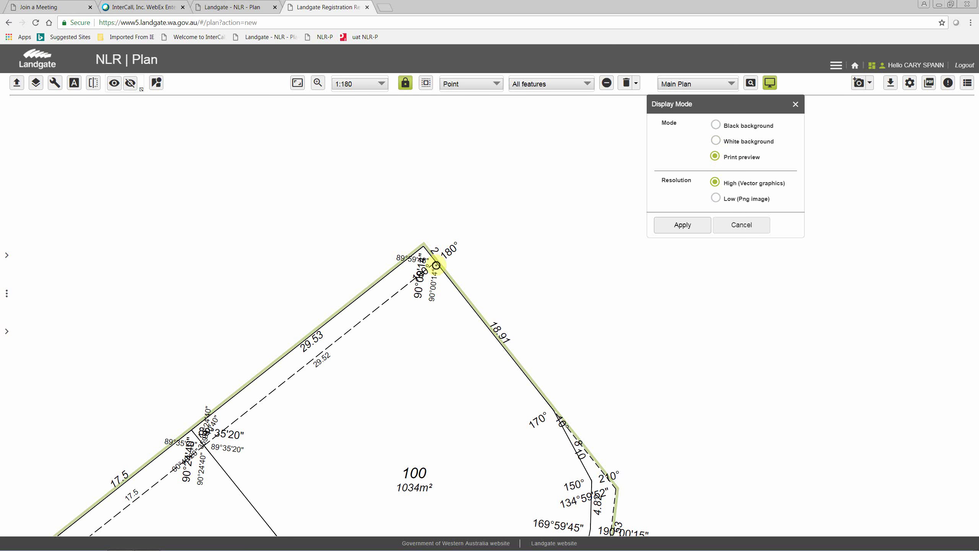
{"action": "scroll", "coordinate": [409, 341], "scroll_direction": "down", "scroll_amount": 2}
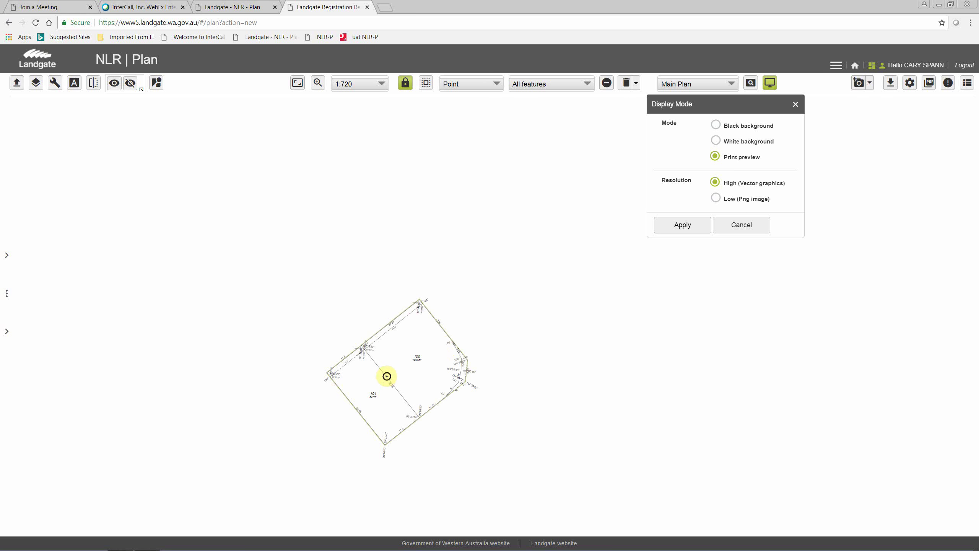
{"action": "left_click_drag", "start_coordinate": [384, 380], "coordinate": [446, 276]}
{"action": "scroll", "coordinate": [455, 275], "scroll_direction": "up", "scroll_amount": 5}
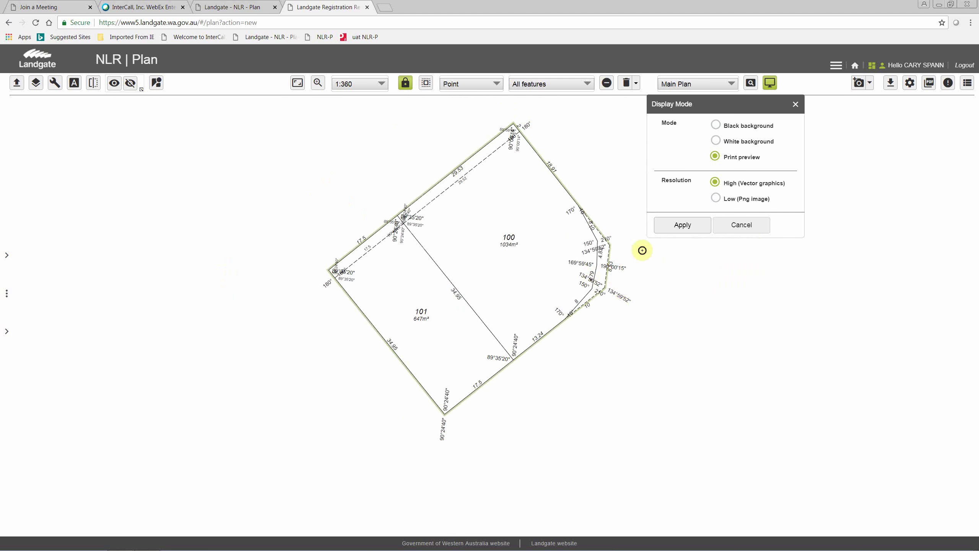
Restore the Black background display mode, select lot 100's 18.91 boundary, and close the Display Mode dialog.
{"action": "left_click", "coordinate": [715, 125]}
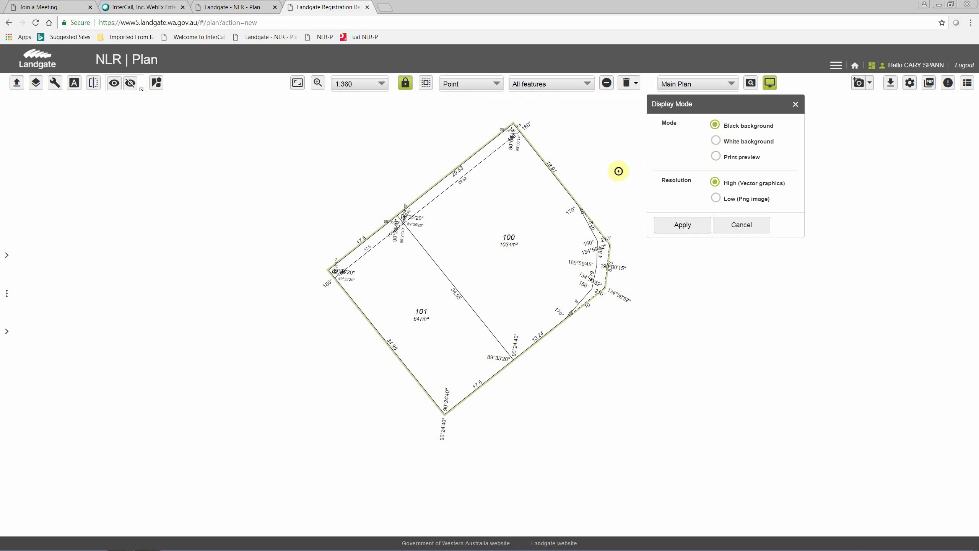
{"action": "left_click", "coordinate": [685, 226]}
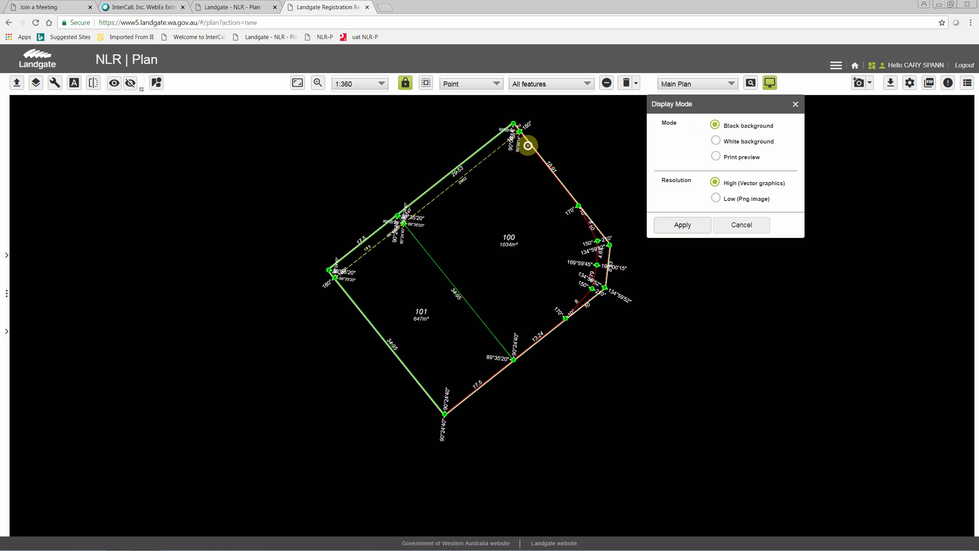
{"action": "scroll", "coordinate": [528, 145], "scroll_direction": "up", "scroll_amount": 1}
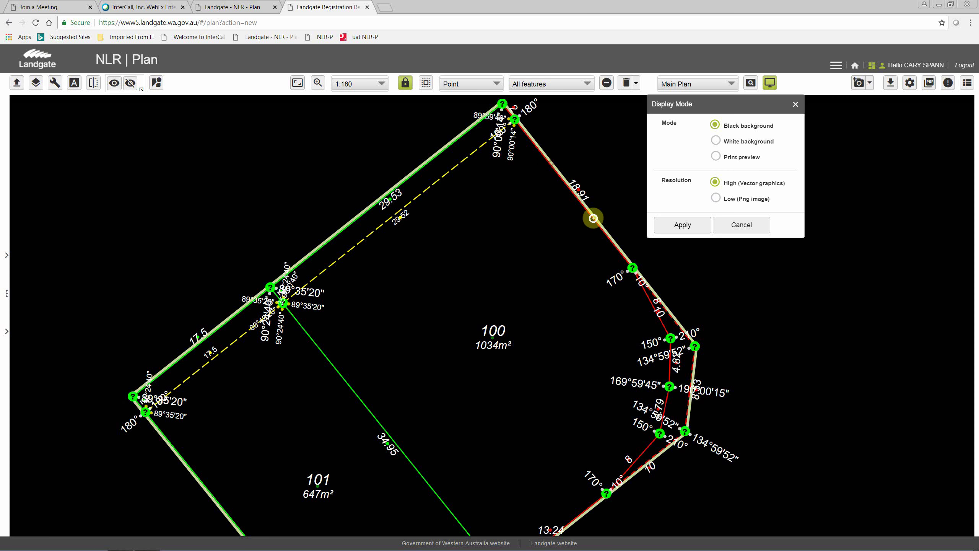
{"action": "left_click", "coordinate": [594, 218]}
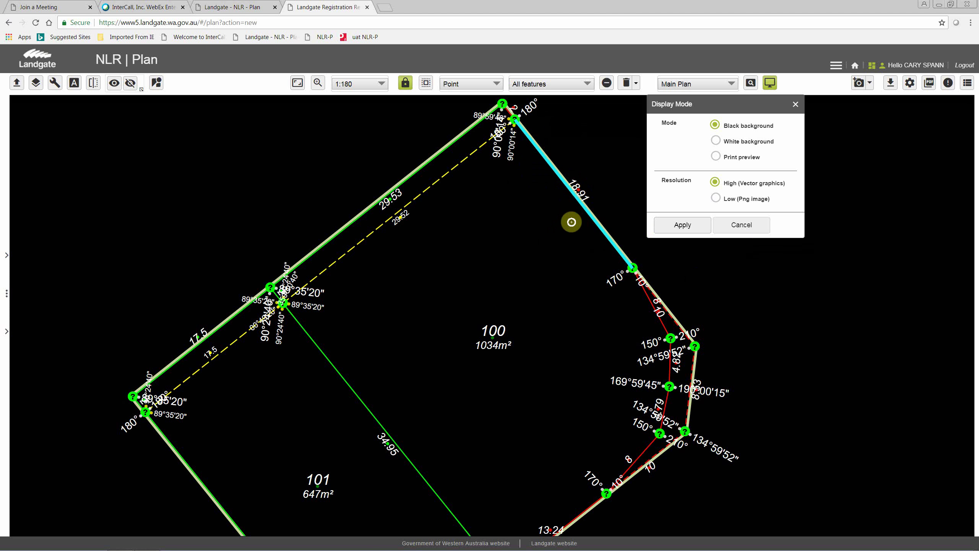
{"action": "left_click", "coordinate": [741, 231]}
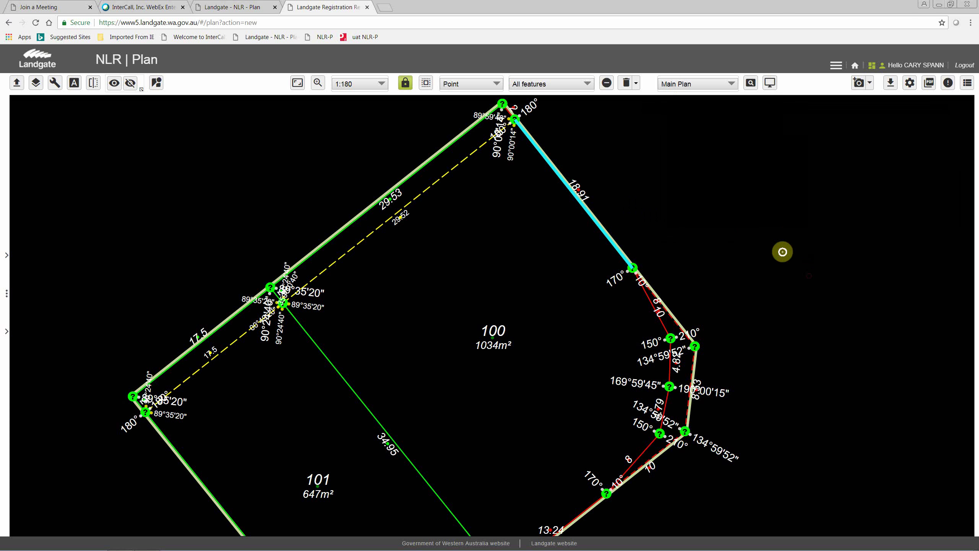
Set the display resolution to Low (Png image) and inspect the 29.53 and 29.52 distance annotations up close.
{"action": "left_click", "coordinate": [770, 83]}
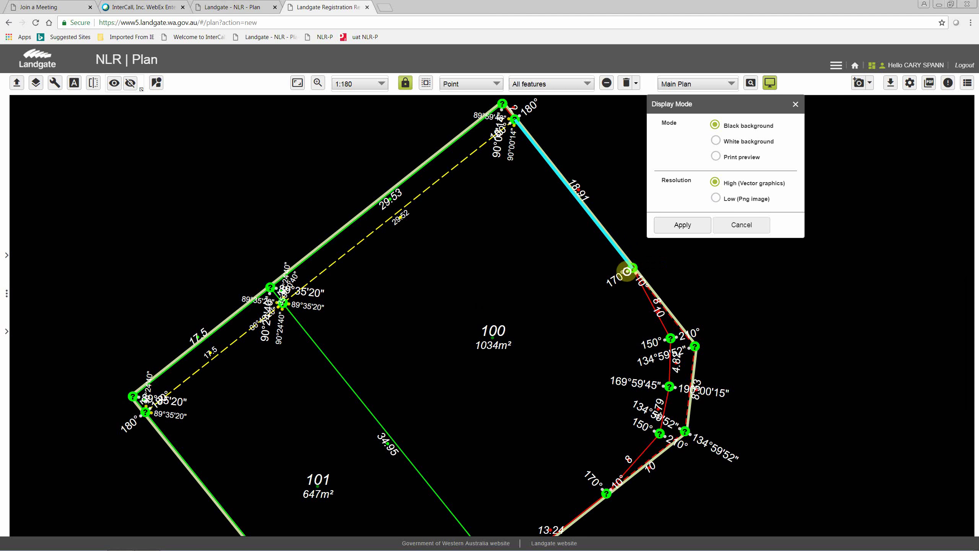
{"action": "left_click", "coordinate": [716, 198]}
{"action": "left_click", "coordinate": [678, 226]}
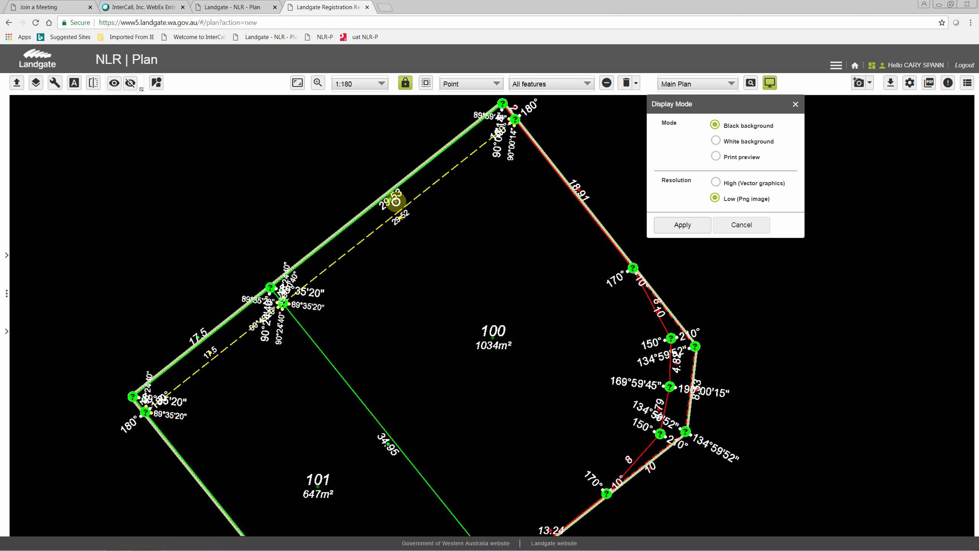
{"action": "scroll", "coordinate": [395, 199], "scroll_direction": "up", "scroll_amount": 5}
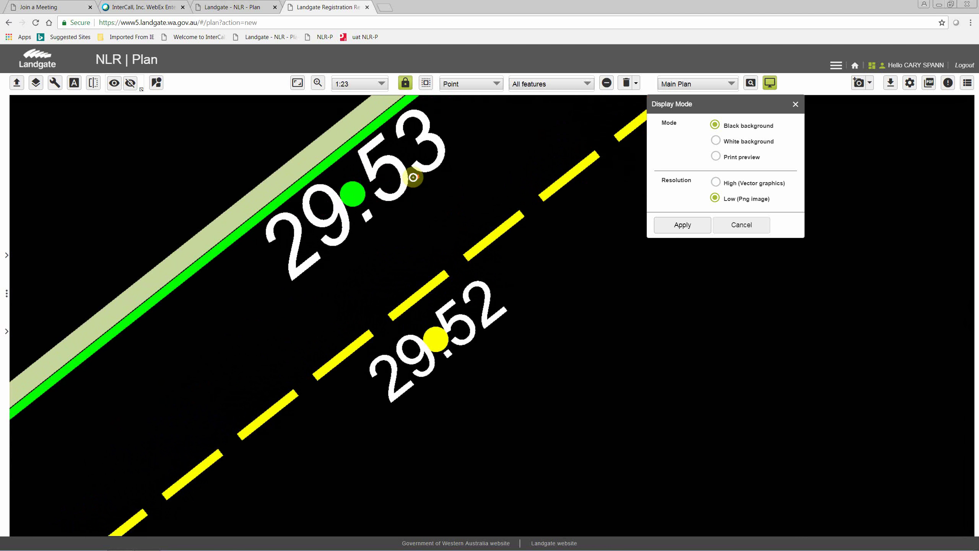
{"action": "scroll", "coordinate": [412, 176], "scroll_direction": "down", "scroll_amount": 3}
{"action": "scroll", "coordinate": [412, 176], "scroll_direction": "down", "scroll_amount": 3}
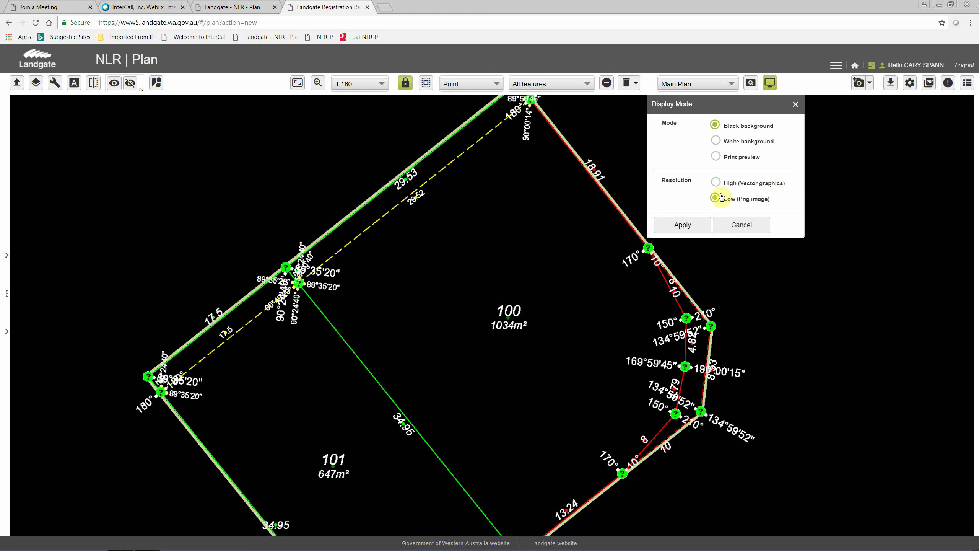
Restore the High (Vector graphics) resolution, check the 29.53 annotation at close zoom, and close the Display Mode dialog.
{"action": "left_click", "coordinate": [716, 183]}
{"action": "left_click", "coordinate": [683, 225]}
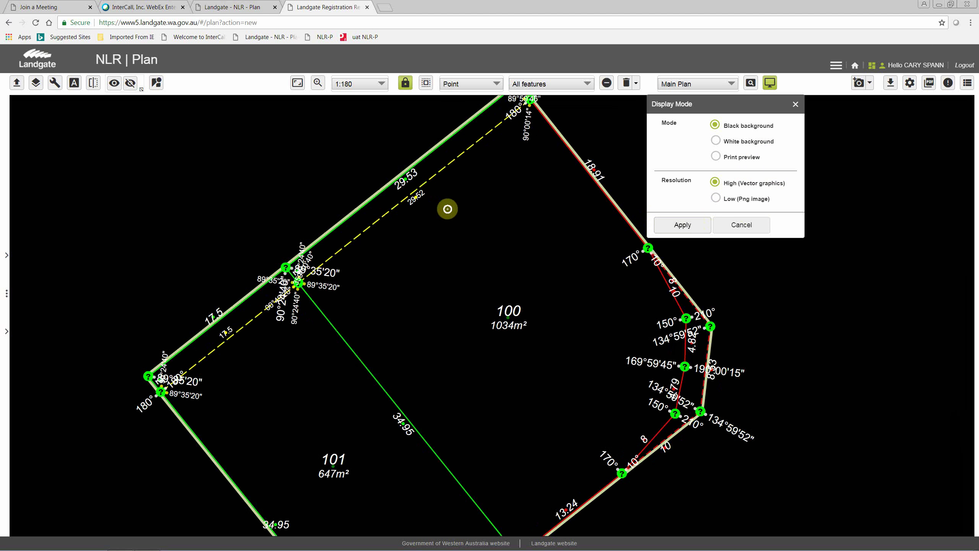
{"action": "scroll", "coordinate": [393, 183], "scroll_direction": "up", "scroll_amount": 2}
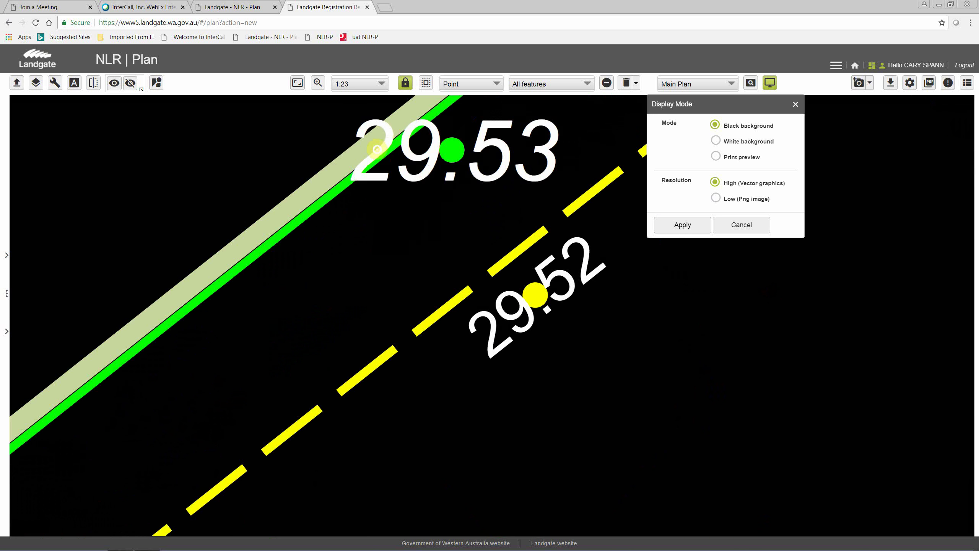
{"action": "scroll", "coordinate": [463, 175], "scroll_direction": "down", "scroll_amount": 1}
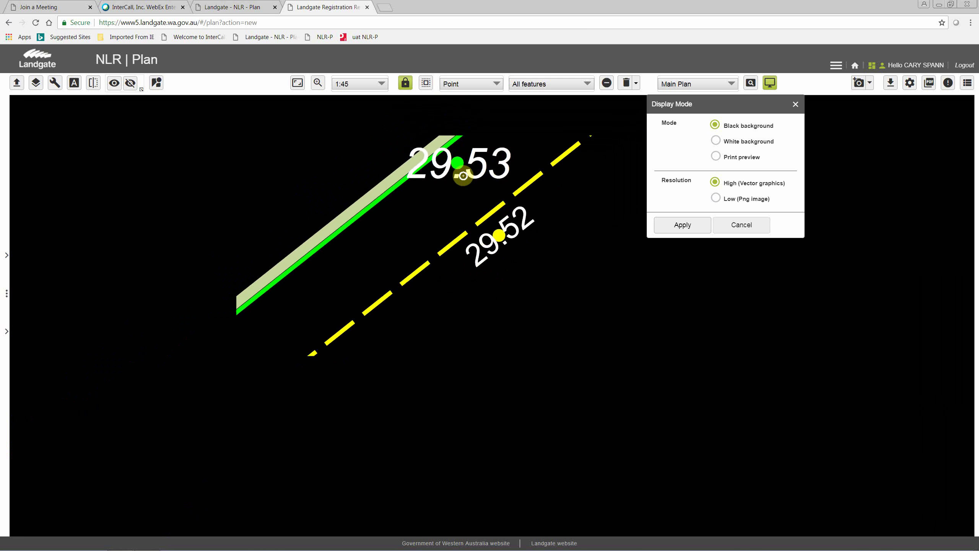
{"action": "left_click", "coordinate": [741, 225]}
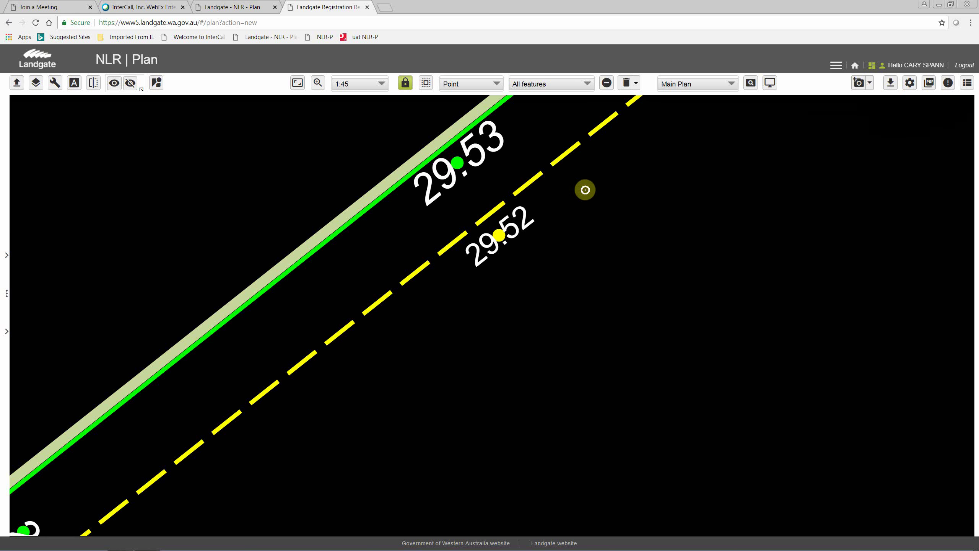
{"action": "scroll", "coordinate": [667, 212], "scroll_direction": "down", "scroll_amount": 1}
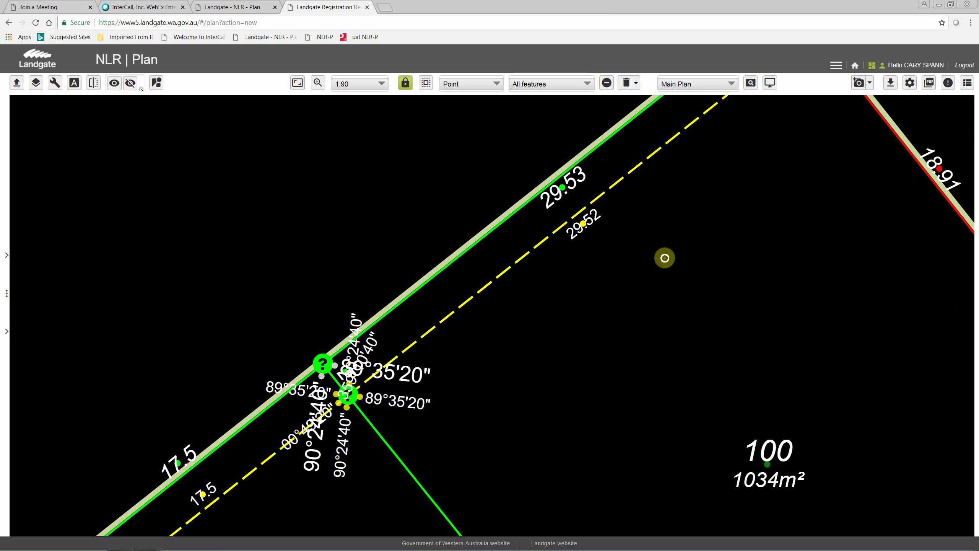
Try to export the survey data with DWG as the file type, then dismiss the export.
{"action": "left_click", "coordinate": [910, 84]}
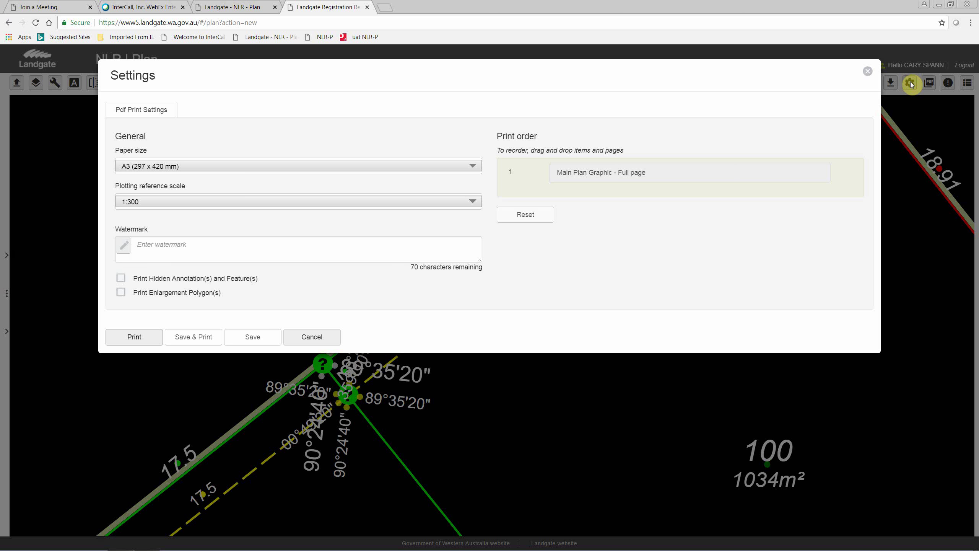
{"action": "left_click", "coordinate": [869, 73]}
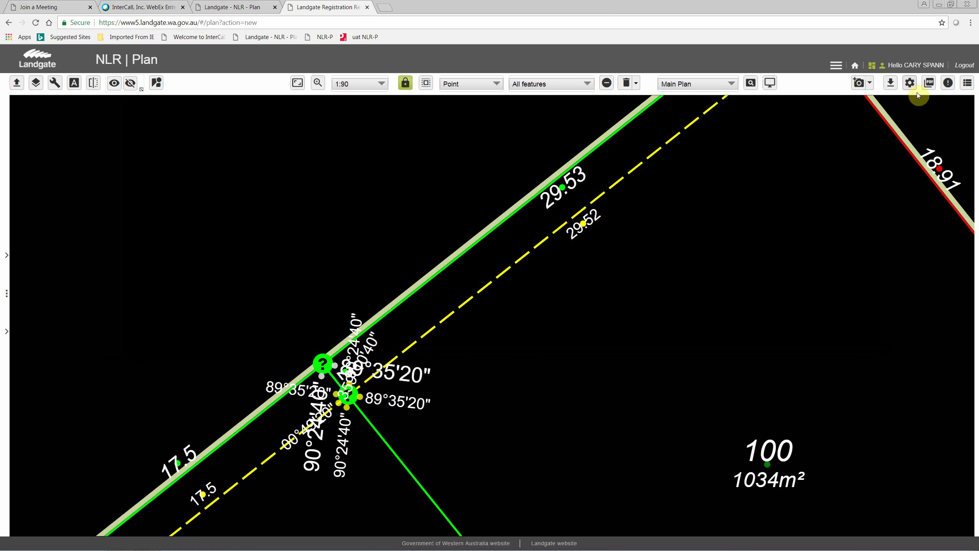
{"action": "left_click", "coordinate": [894, 88]}
{"action": "left_click", "coordinate": [865, 127]}
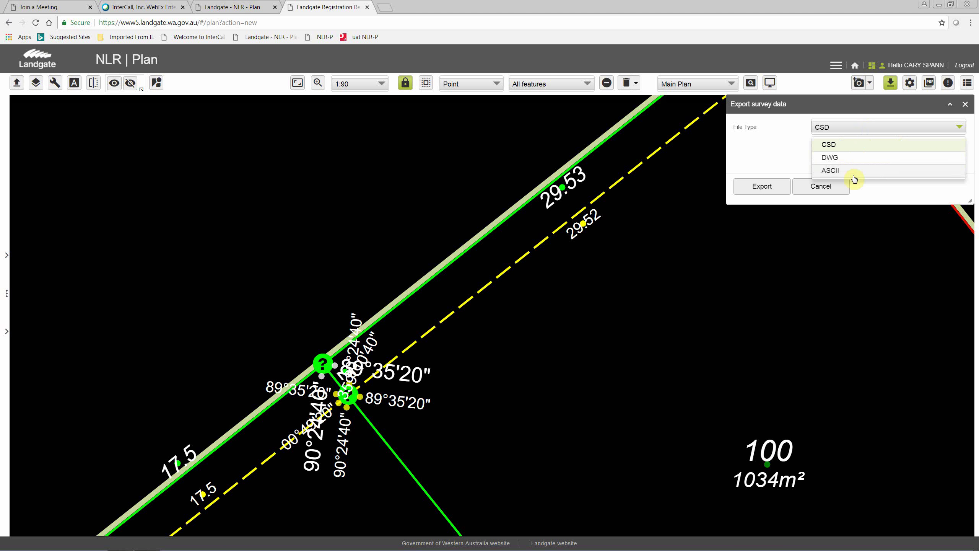
{"action": "left_click", "coordinate": [839, 159]}
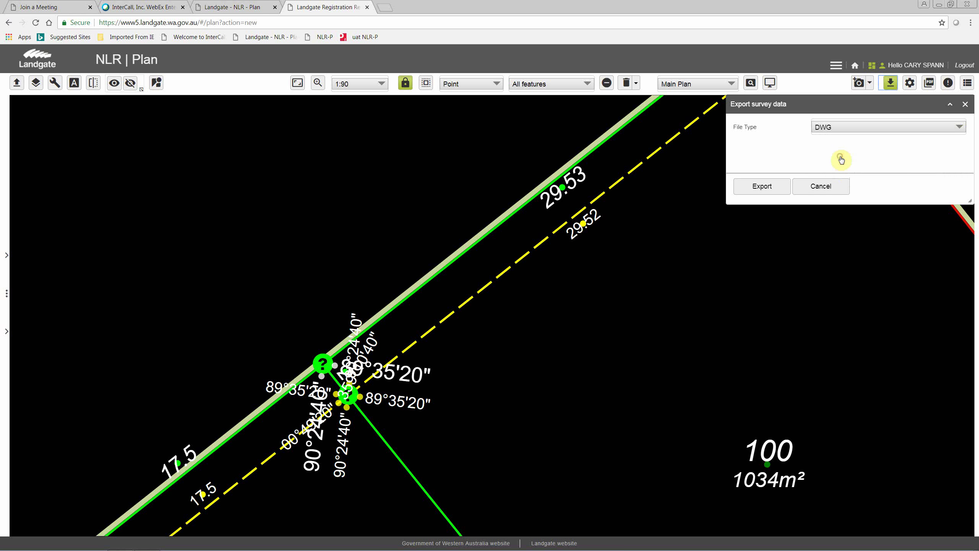
{"action": "left_click", "coordinate": [764, 188]}
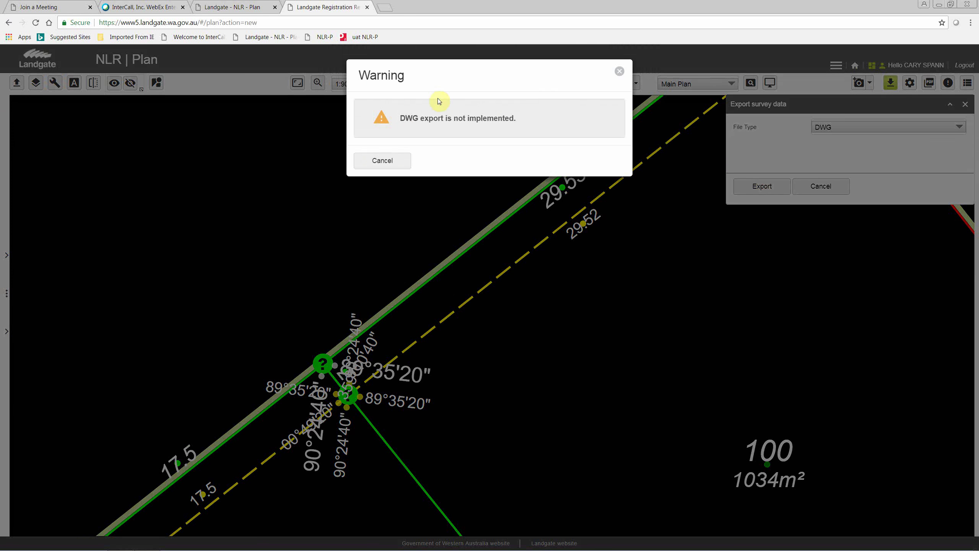
{"action": "left_click", "coordinate": [620, 72]}
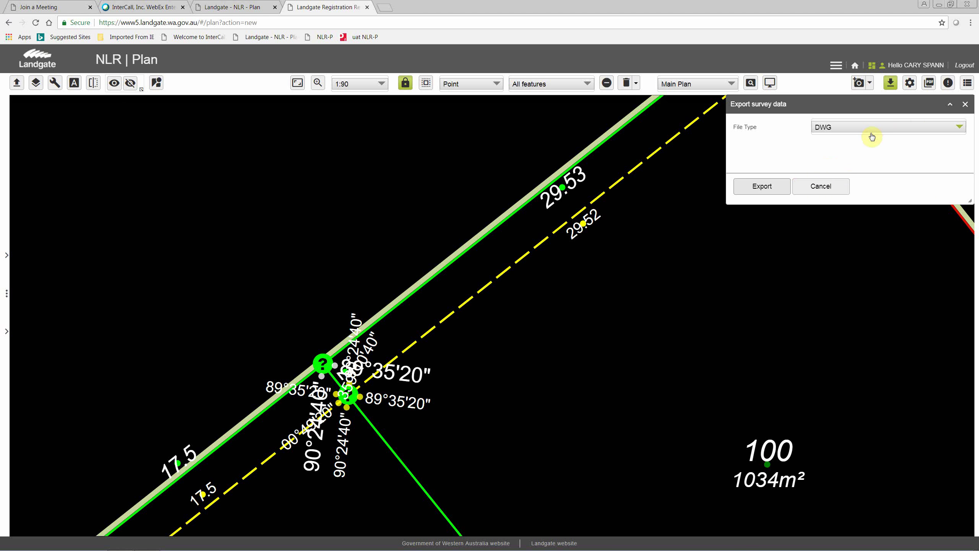
{"action": "left_click", "coordinate": [941, 130]}
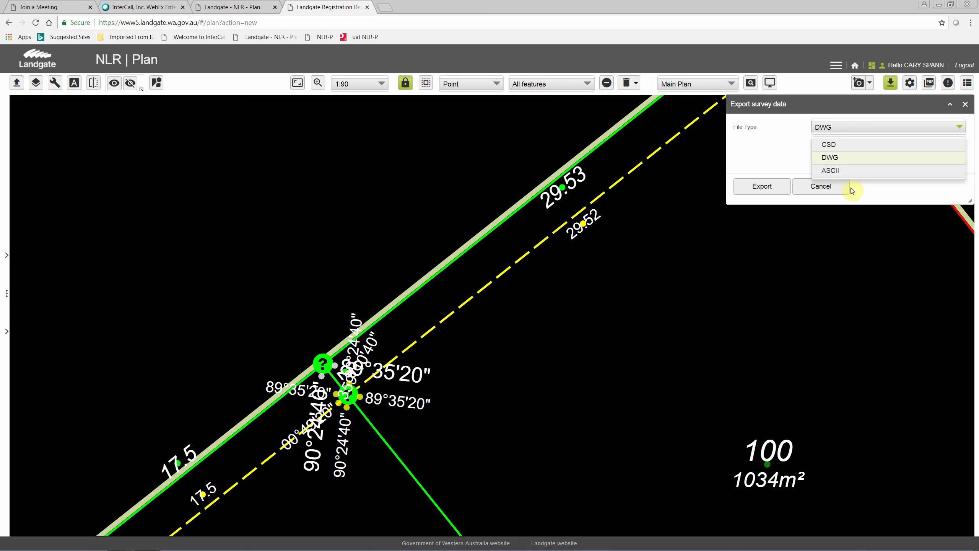
{"action": "left_click", "coordinate": [832, 188]}
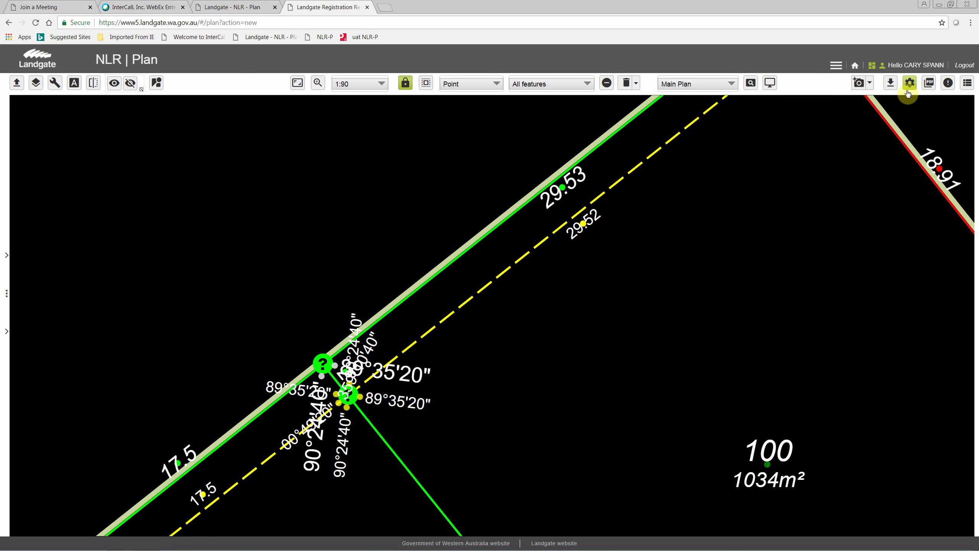
Enter "Un lodged version" as the PDF watermark, then save the print settings and print the plan.
{"action": "left_click", "coordinate": [917, 90]}
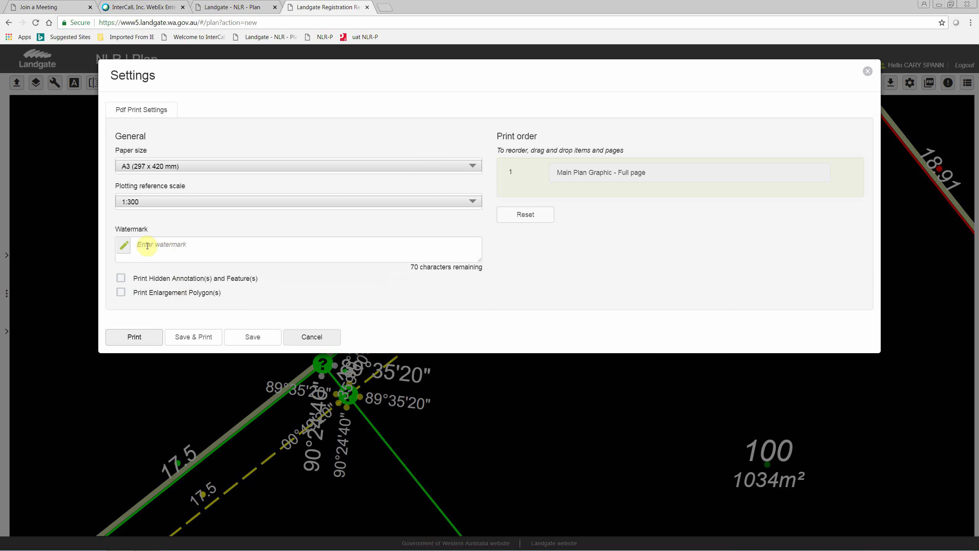
{"action": "left_click", "coordinate": [203, 246]}
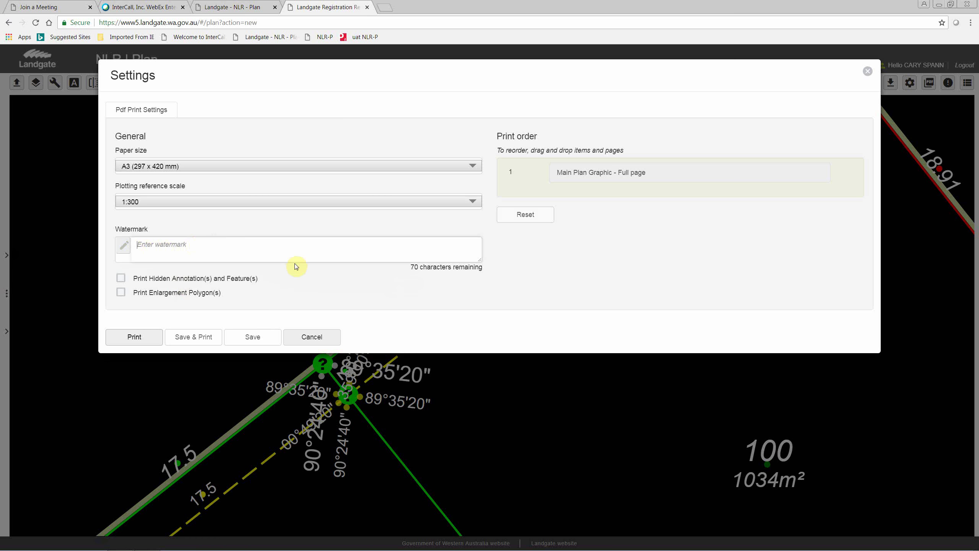
{"action": "type", "text": "Unlodged version"}
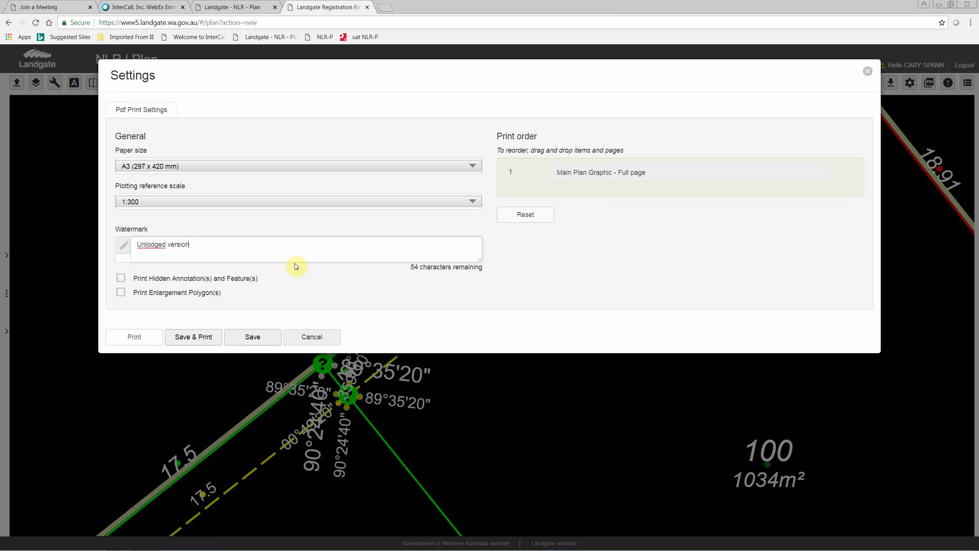
{"action": "left_click", "coordinate": [147, 246]}
{"action": "left_click", "coordinate": [244, 250]}
{"action": "left_click", "coordinate": [199, 340]}
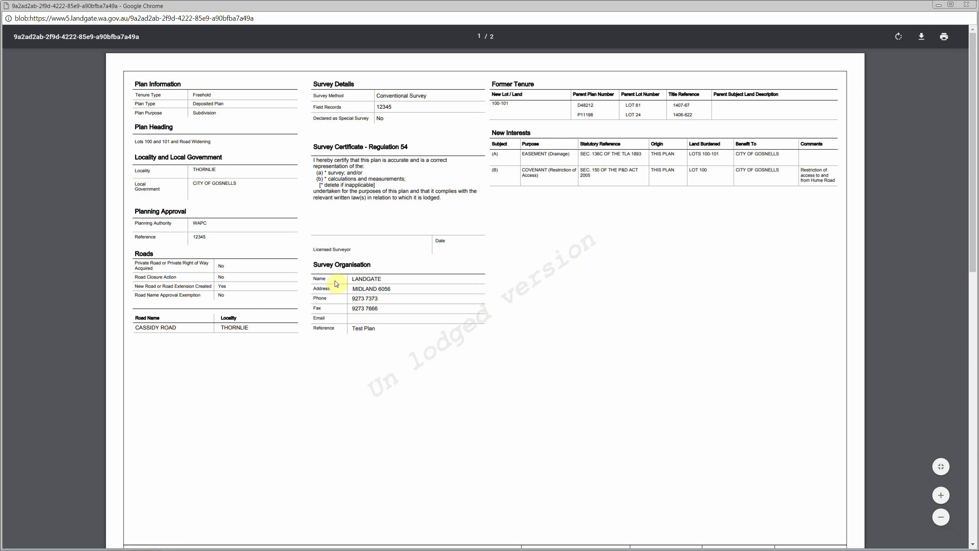
Examine both sheets of the printed PDF, covering the plan details, new interests and lot graphic, then close it.
{"action": "scroll", "coordinate": [337, 284], "scroll_direction": "down", "scroll_amount": 7}
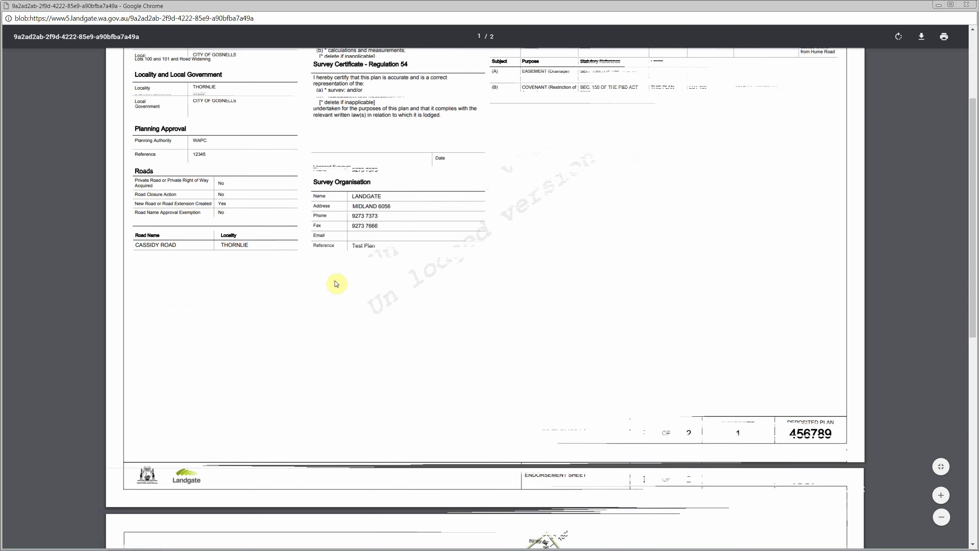
{"action": "scroll", "coordinate": [337, 284], "scroll_direction": "down", "scroll_amount": 7}
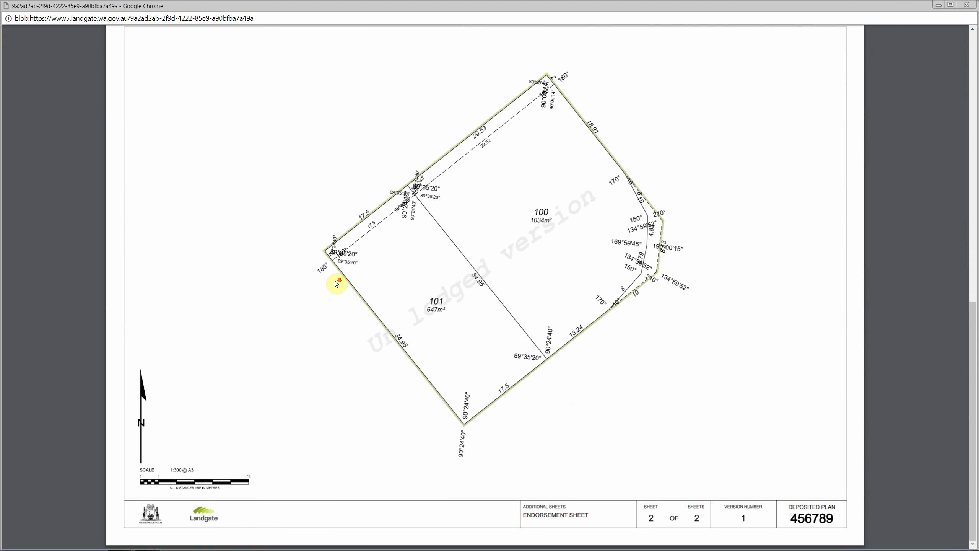
{"action": "scroll", "coordinate": [307, 301], "scroll_direction": "up", "scroll_amount": 6}
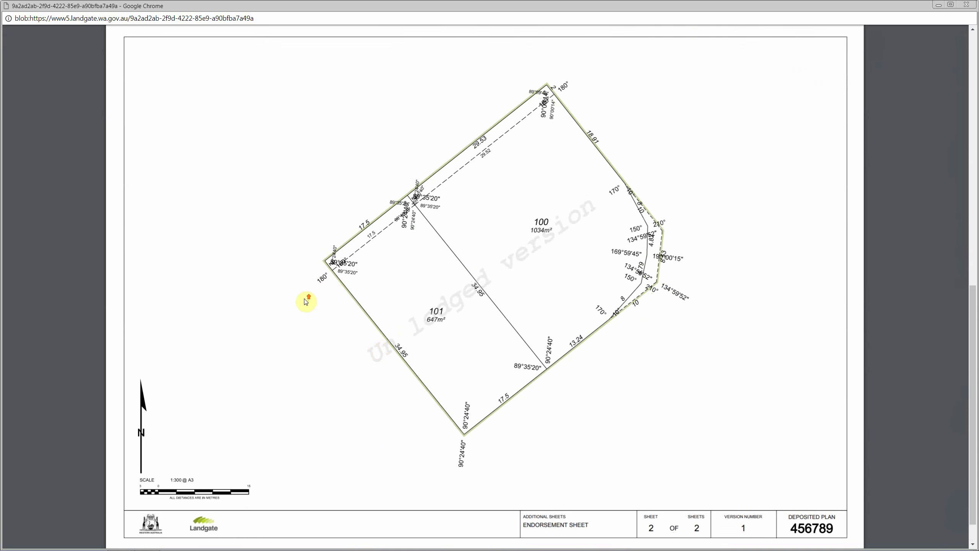
{"action": "scroll", "coordinate": [306, 301], "scroll_direction": "up", "scroll_amount": 12}
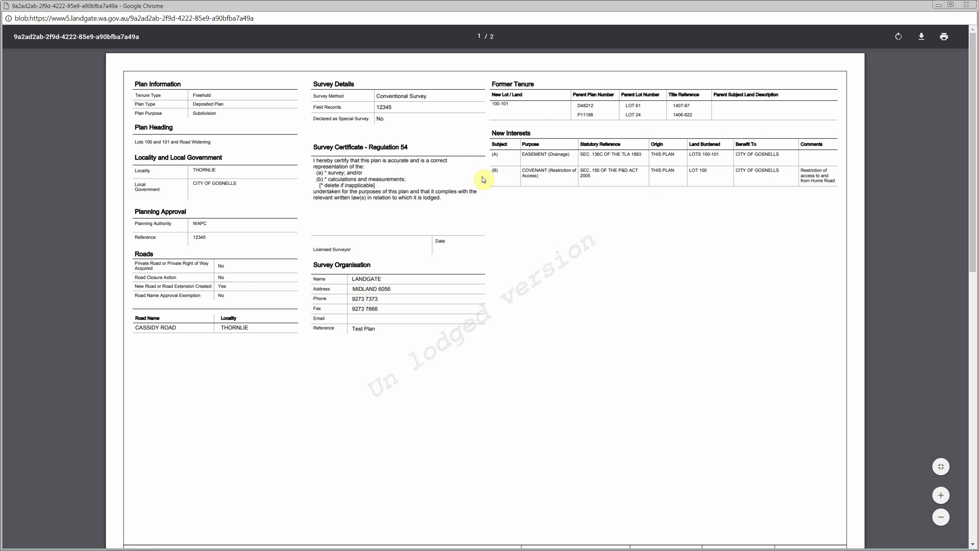
{"action": "scroll", "coordinate": [399, 247], "scroll_direction": "down", "scroll_amount": 1}
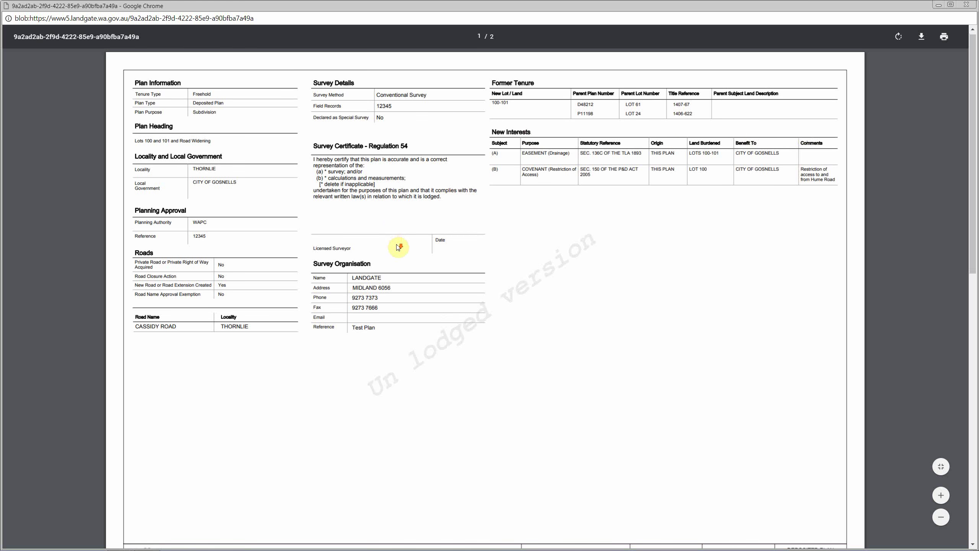
{"action": "scroll", "coordinate": [399, 247], "scroll_direction": "down", "scroll_amount": 12}
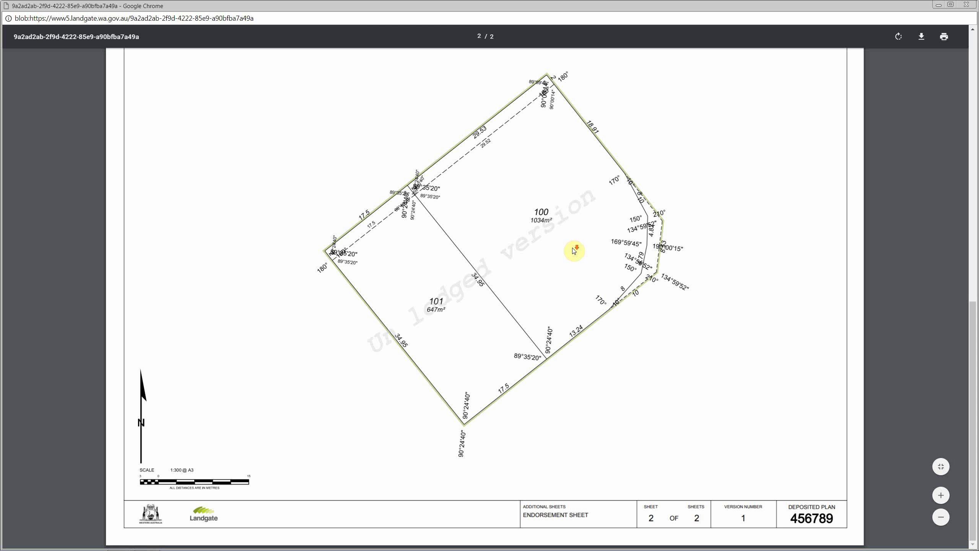
{"action": "scroll", "coordinate": [574, 251], "scroll_direction": "up", "scroll_amount": 4}
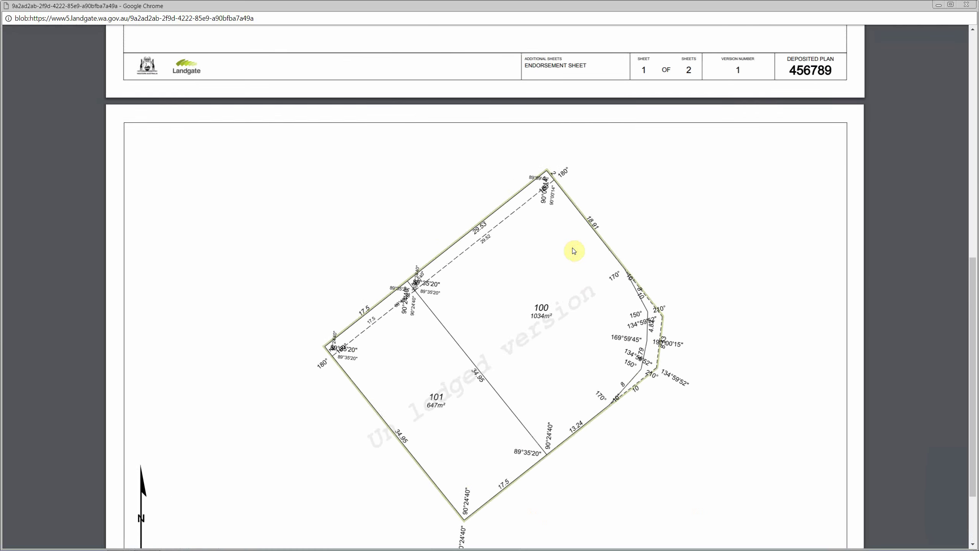
{"action": "scroll", "coordinate": [574, 251], "scroll_direction": "up", "scroll_amount": 11}
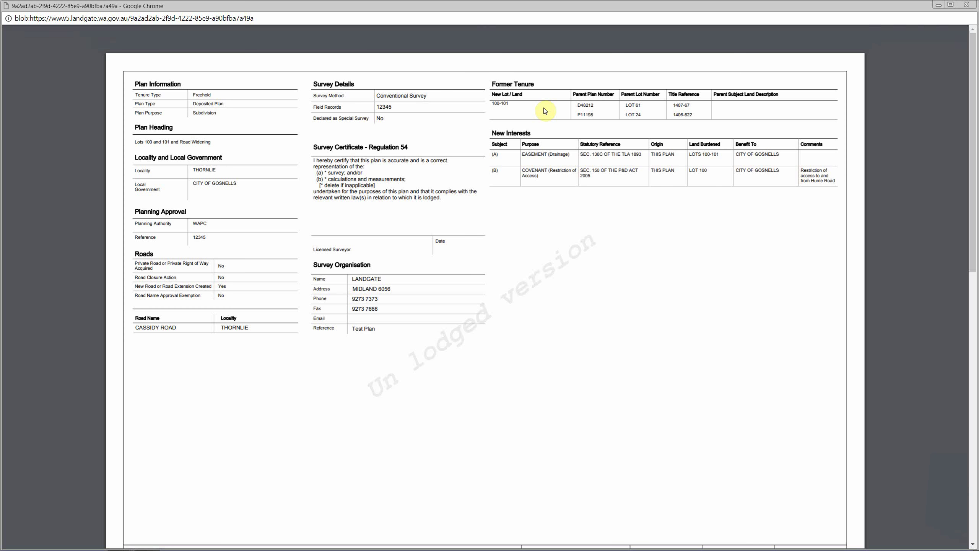
{"action": "left_click", "coordinate": [968, 5]}
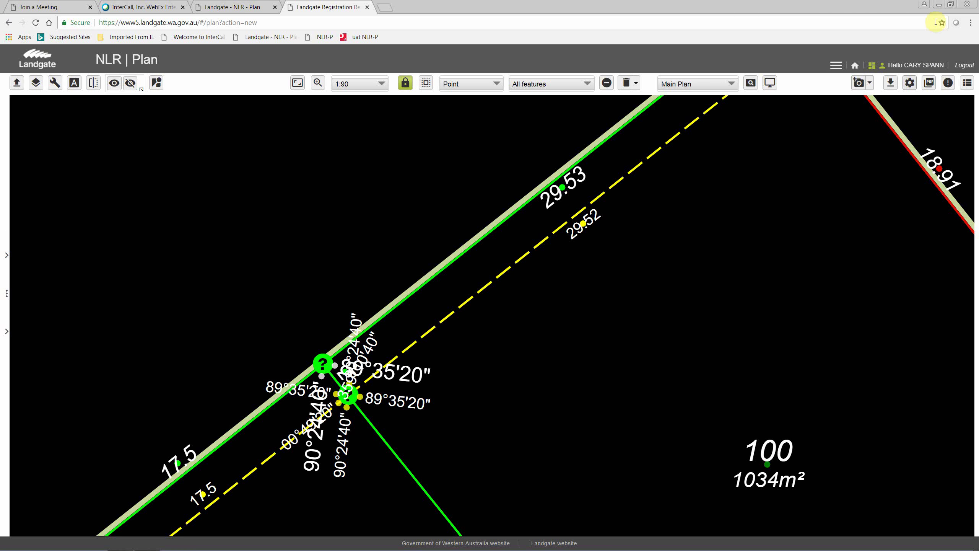
Run the plan's rule validation and read the Design result messages, including the mandatory line fields and interest feature link checks.
{"action": "left_click", "coordinate": [948, 83]}
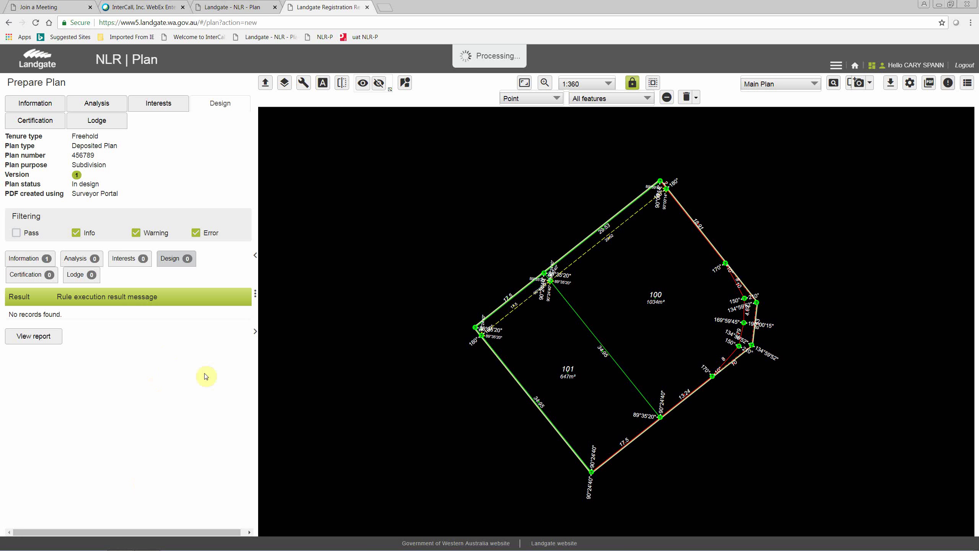
{"action": "left_click", "coordinate": [476, 327]}
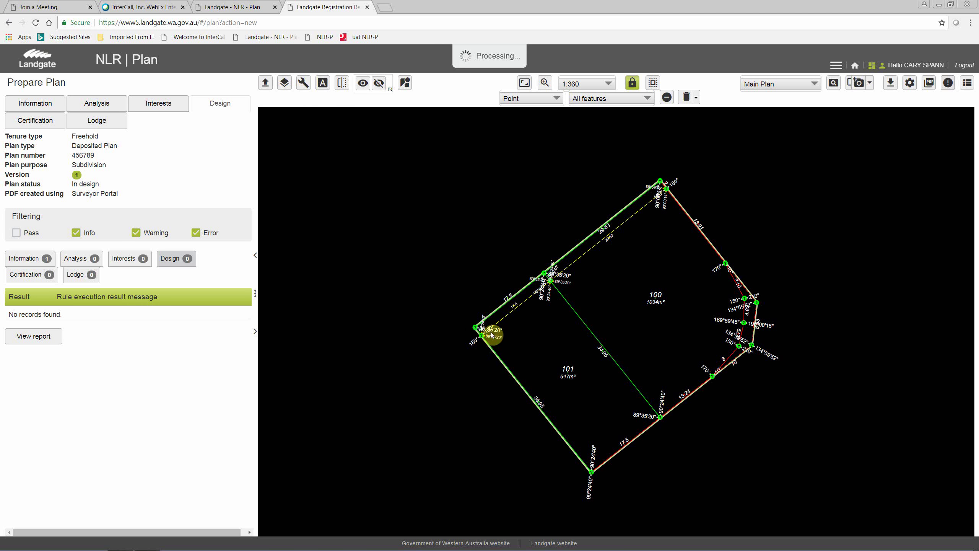
{"action": "left_click", "coordinate": [177, 449]}
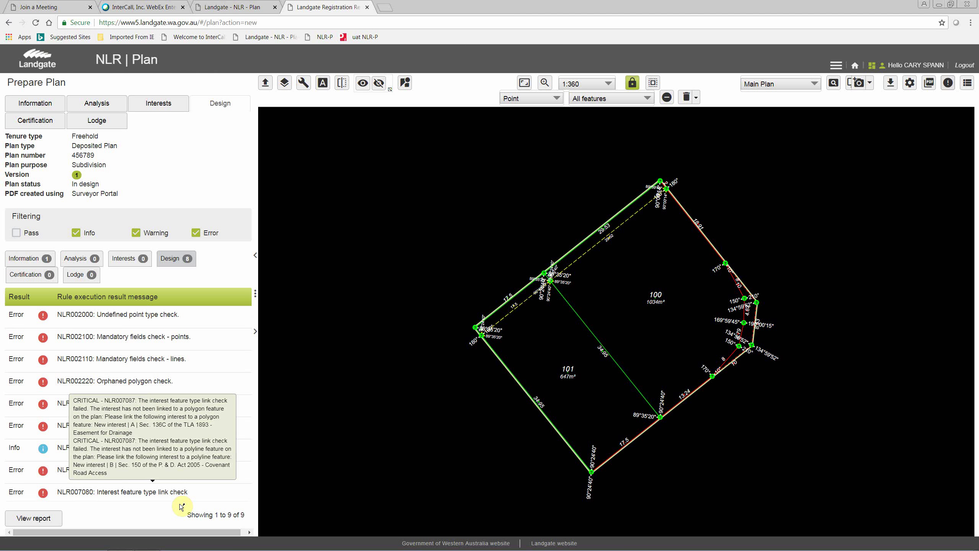
{"action": "mouse_move", "coordinate": [231, 313]}
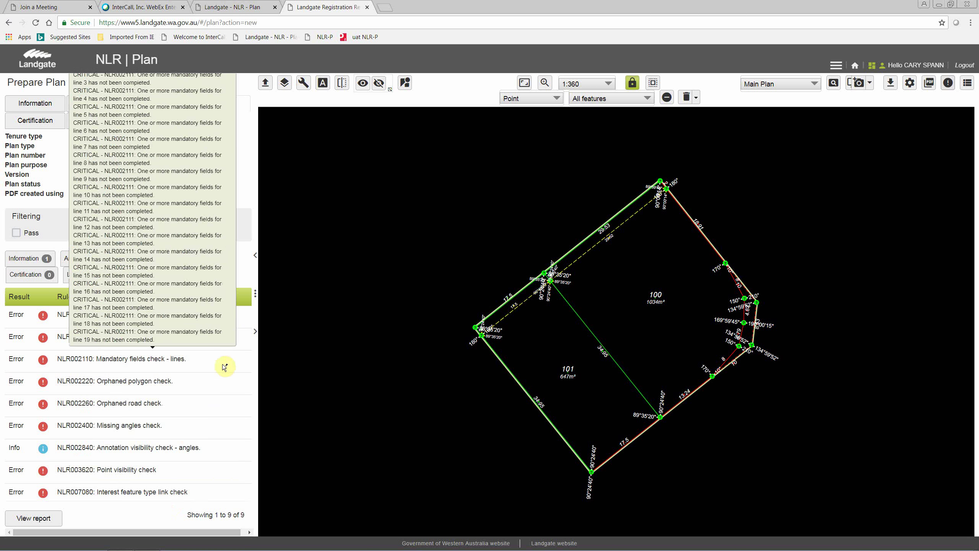
{"action": "mouse_move", "coordinate": [213, 492]}
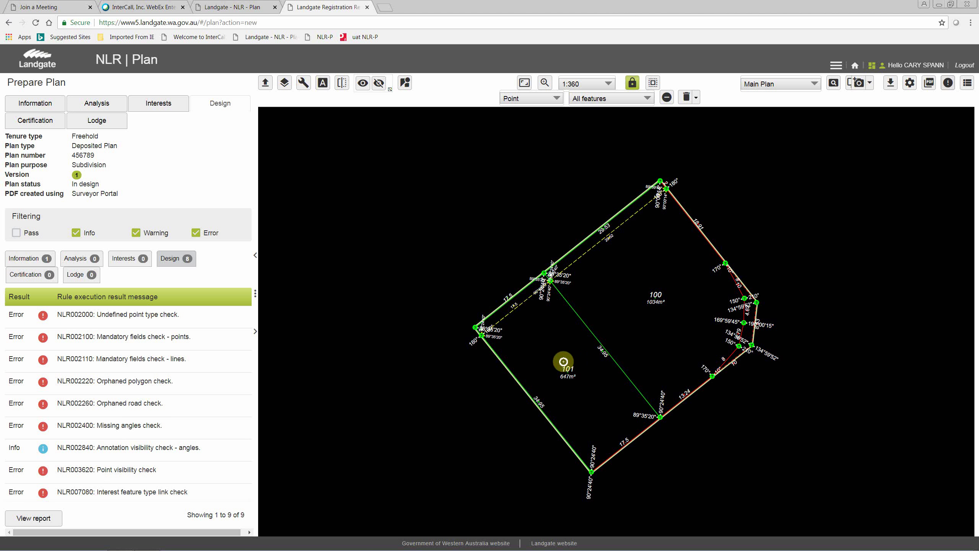
Examine the Geometry attribute lists for the plan's points, lines, polygons, angles and control features in the Attribute viewer.
{"action": "mouse_move", "coordinate": [147, 493]}
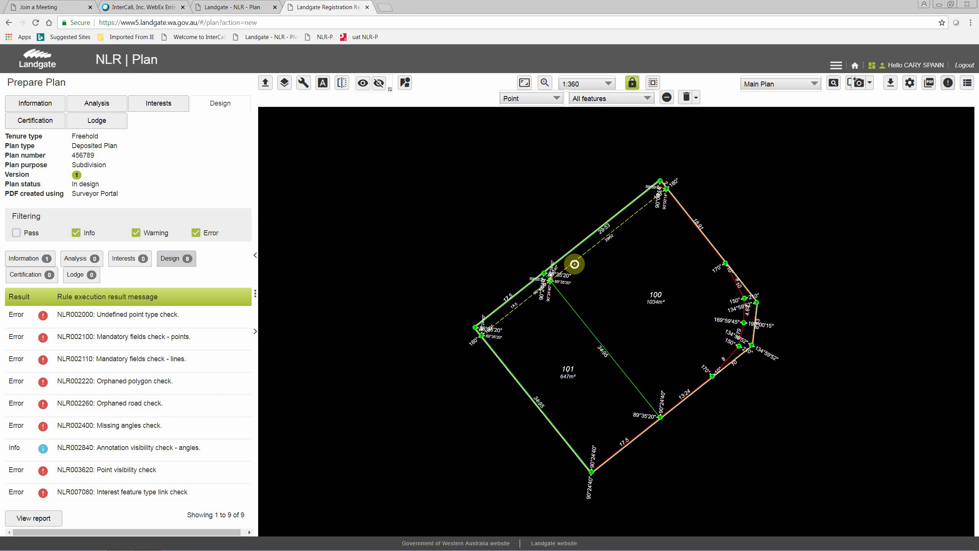
{"action": "mouse_move", "coordinate": [111, 497]}
{"action": "left_click", "coordinate": [968, 84]}
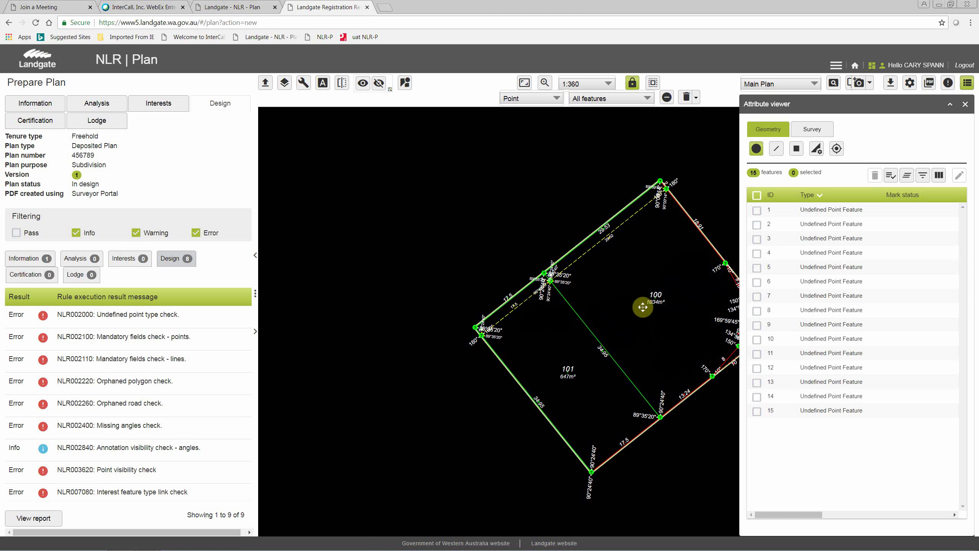
{"action": "left_click_drag", "start_coordinate": [643, 308], "coordinate": [476, 273]}
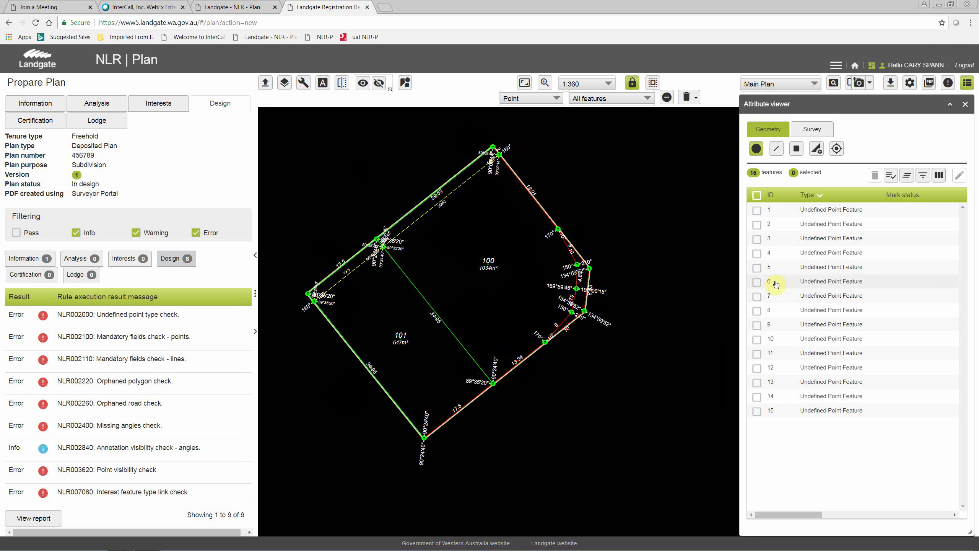
{"action": "left_click", "coordinate": [778, 151]}
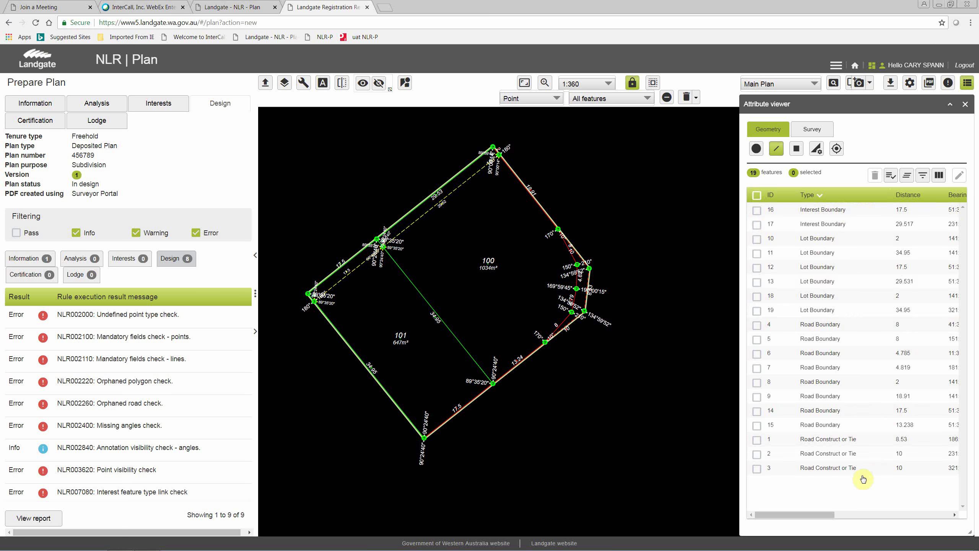
{"action": "left_click_drag", "start_coordinate": [826, 516], "coordinate": [793, 524]}
{"action": "left_click", "coordinate": [797, 149]}
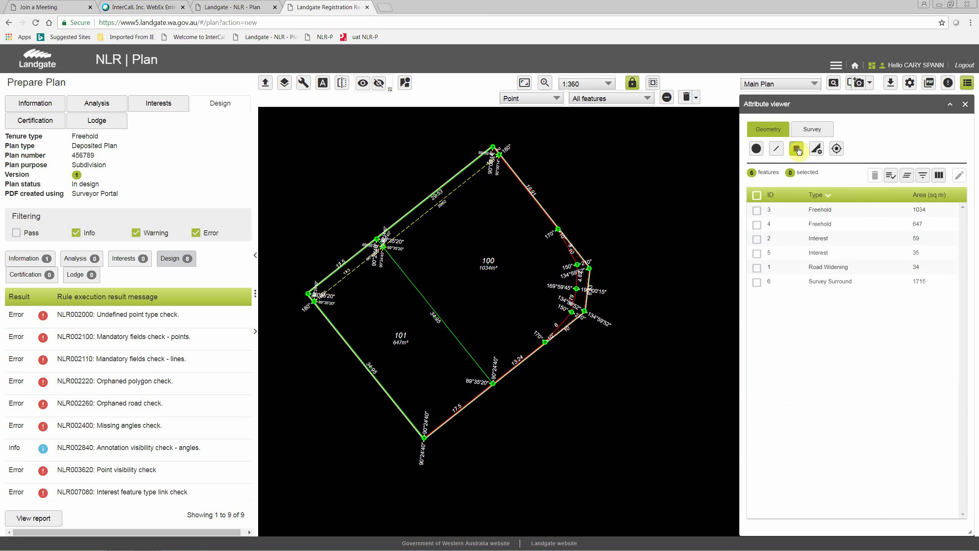
{"action": "left_click", "coordinate": [818, 150]}
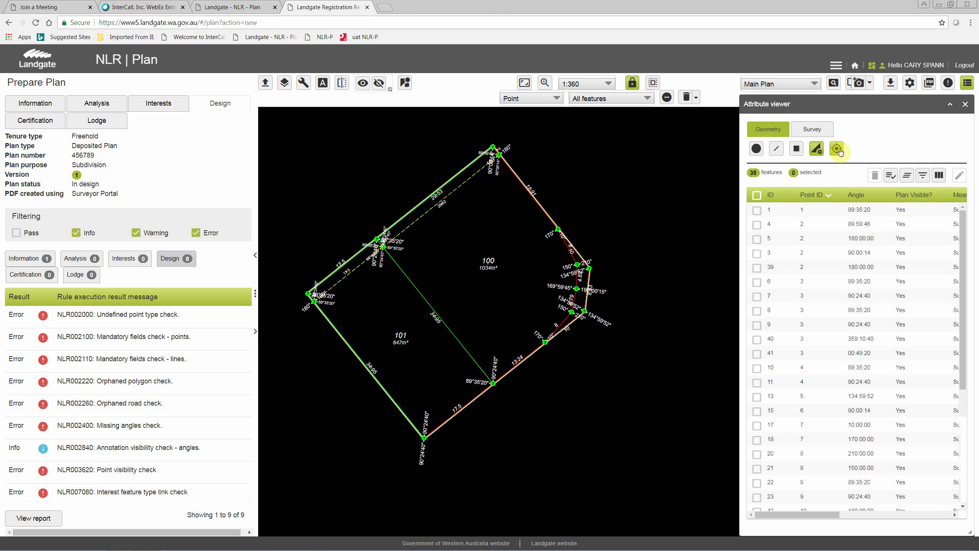
{"action": "left_click", "coordinate": [838, 149]}
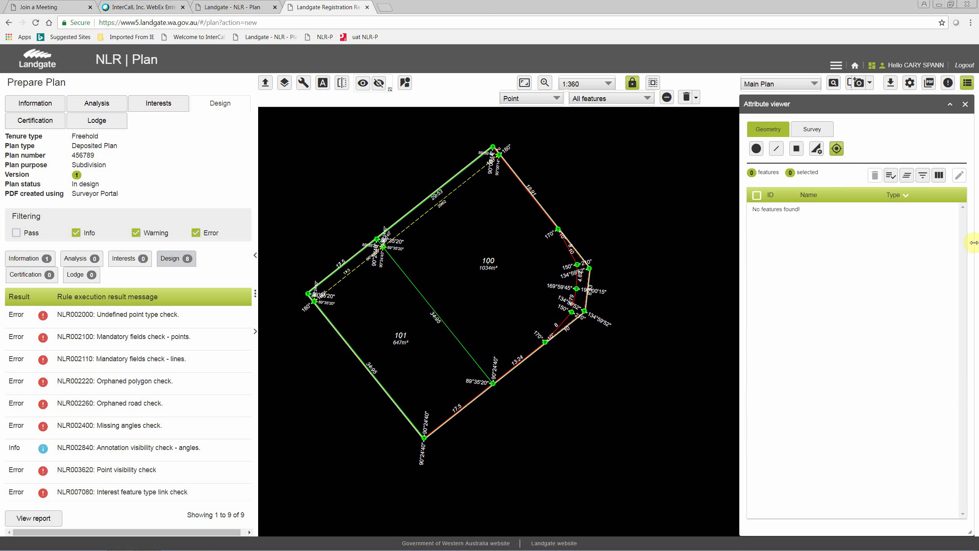
{"action": "left_click", "coordinate": [771, 130]}
Examine the Survey attributes for lots 100 and 101, including lot 100's linked polygon, along with the interest and road lists.
{"action": "left_click", "coordinate": [812, 131]}
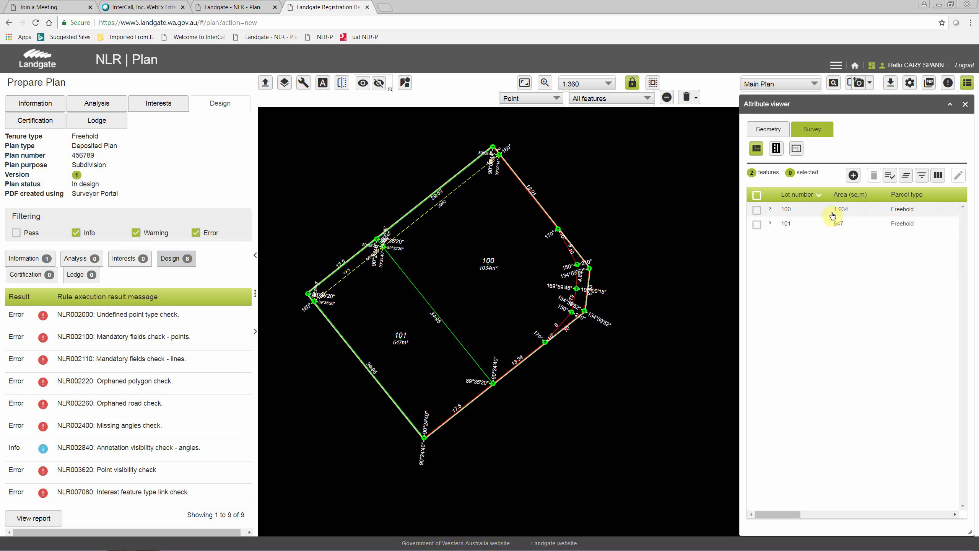
{"action": "left_click", "coordinate": [793, 212]}
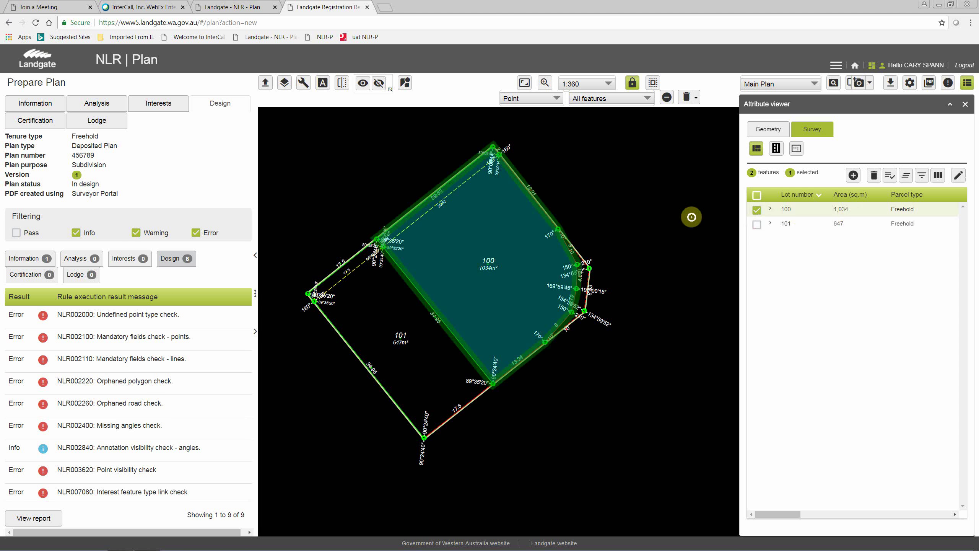
{"action": "left_click", "coordinate": [770, 209]}
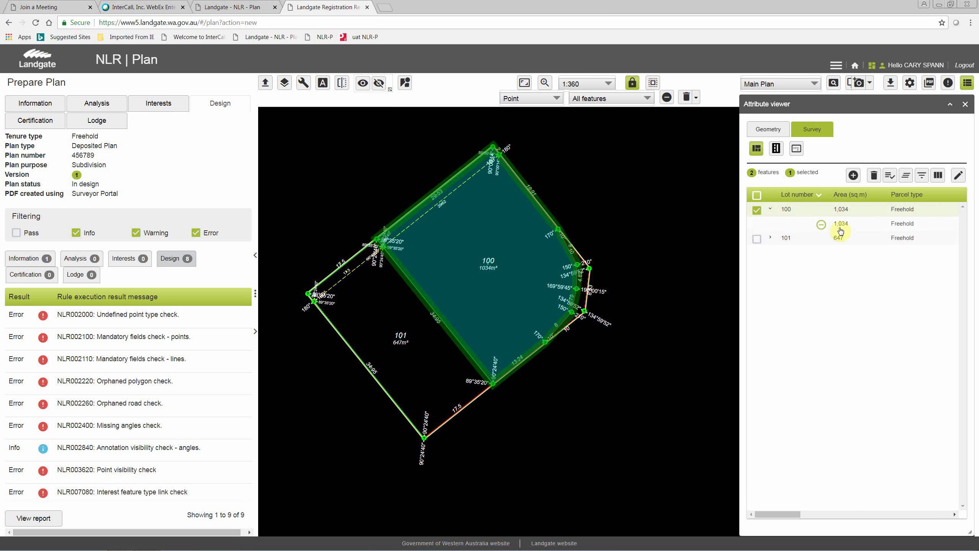
{"action": "left_click", "coordinate": [851, 226]}
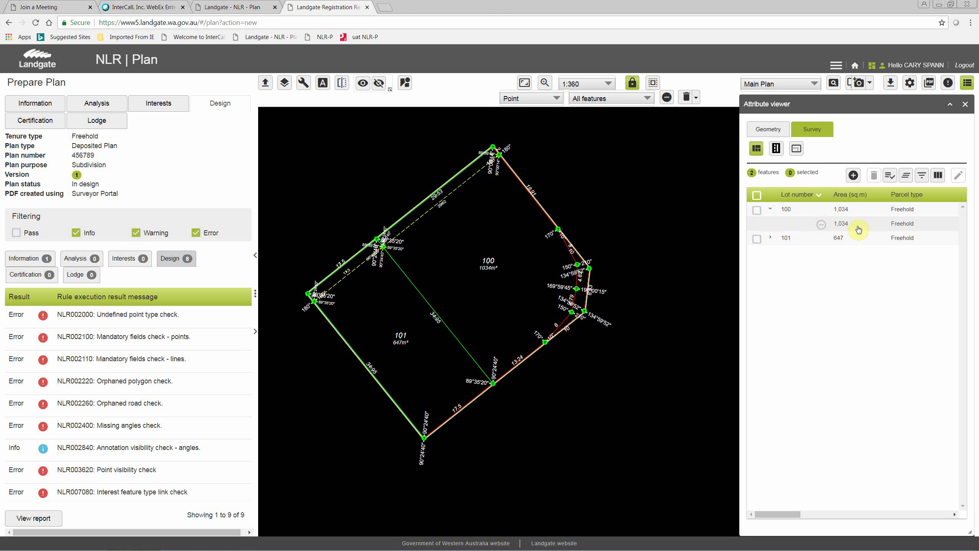
{"action": "left_click", "coordinate": [783, 209]}
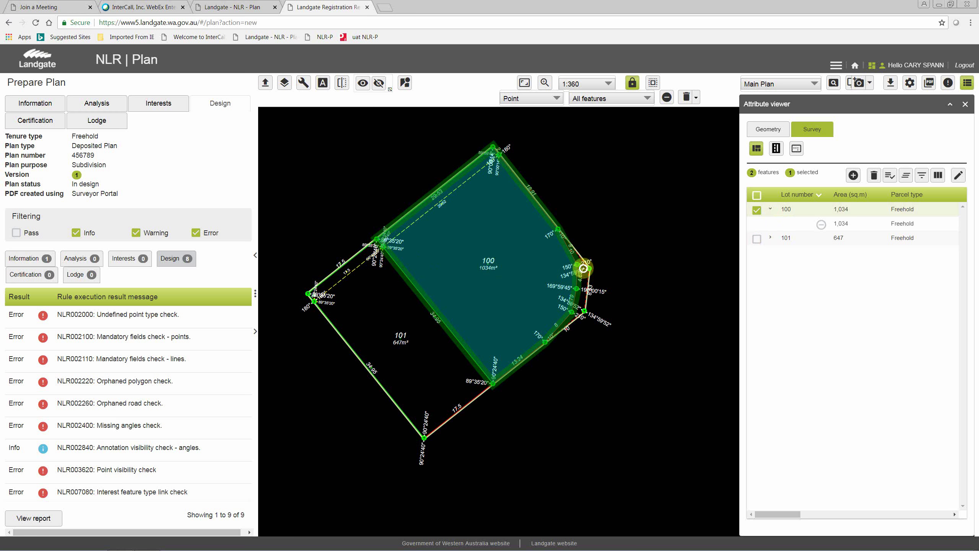
{"action": "left_click", "coordinate": [811, 240]}
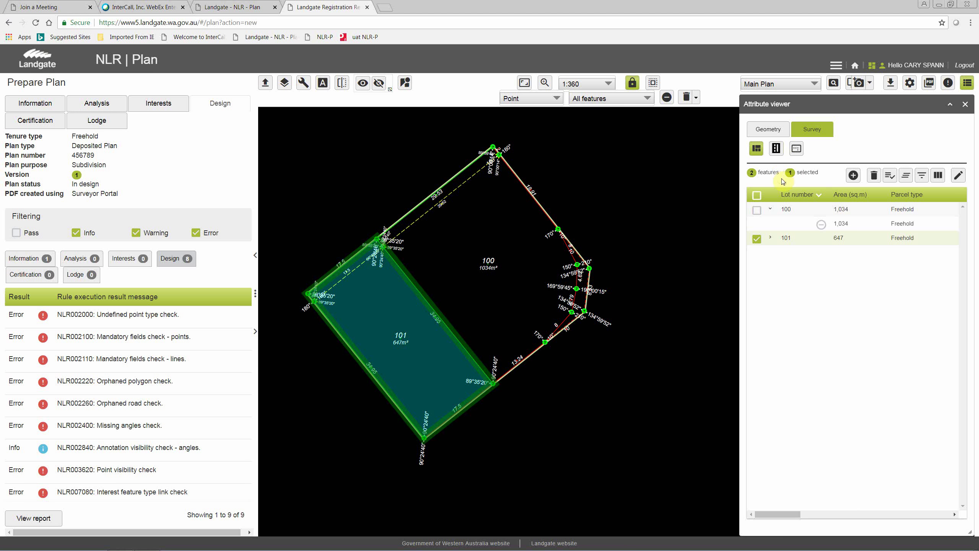
{"action": "left_click", "coordinate": [798, 151]}
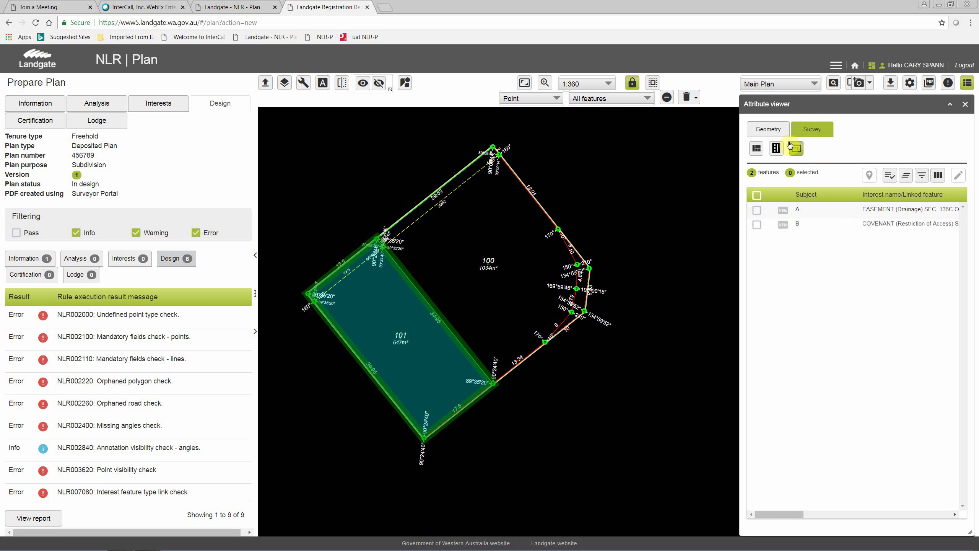
{"action": "left_click", "coordinate": [775, 149]}
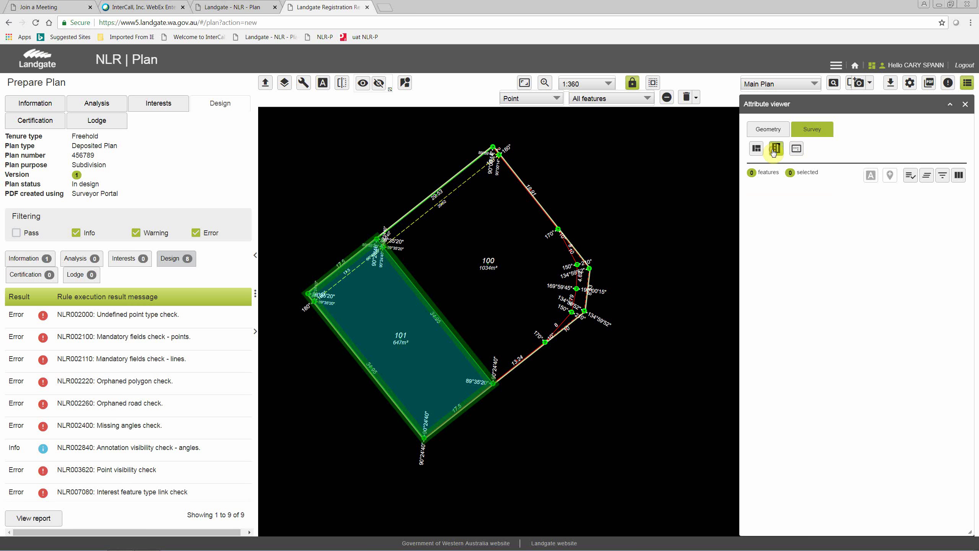
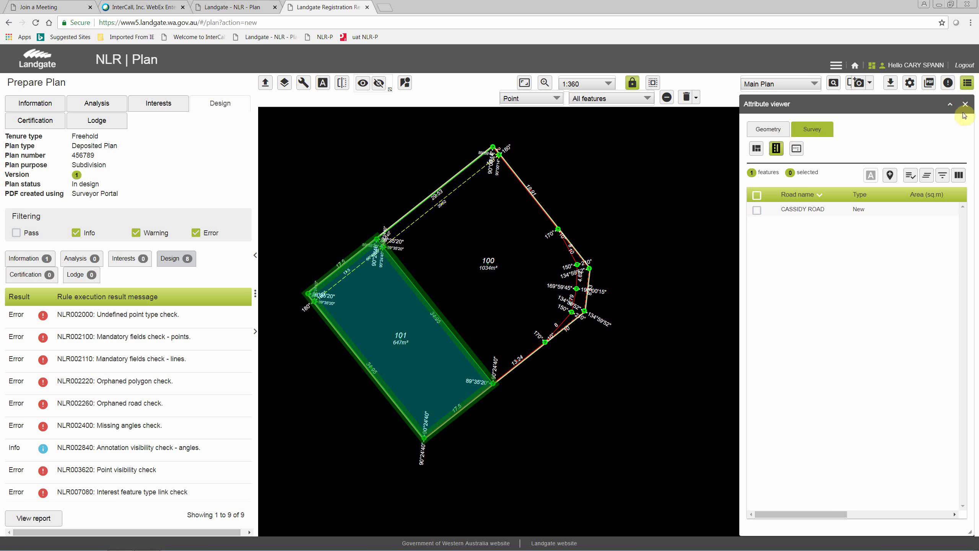
{"action": "left_click", "coordinate": [757, 154]}
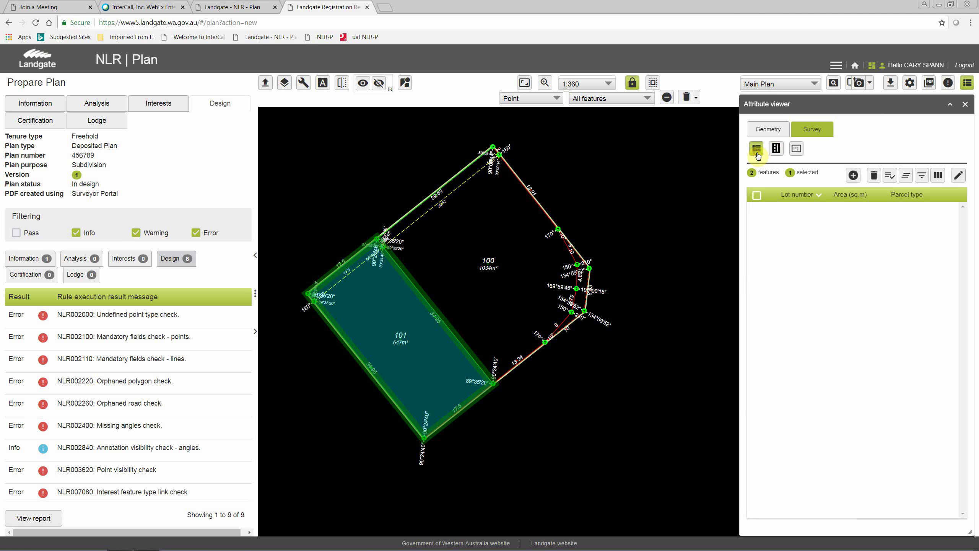
List the geometry points, clear the lot 101 selection and hide the plan details panel to enlarge the drawing area.
{"action": "left_click", "coordinate": [771, 130]}
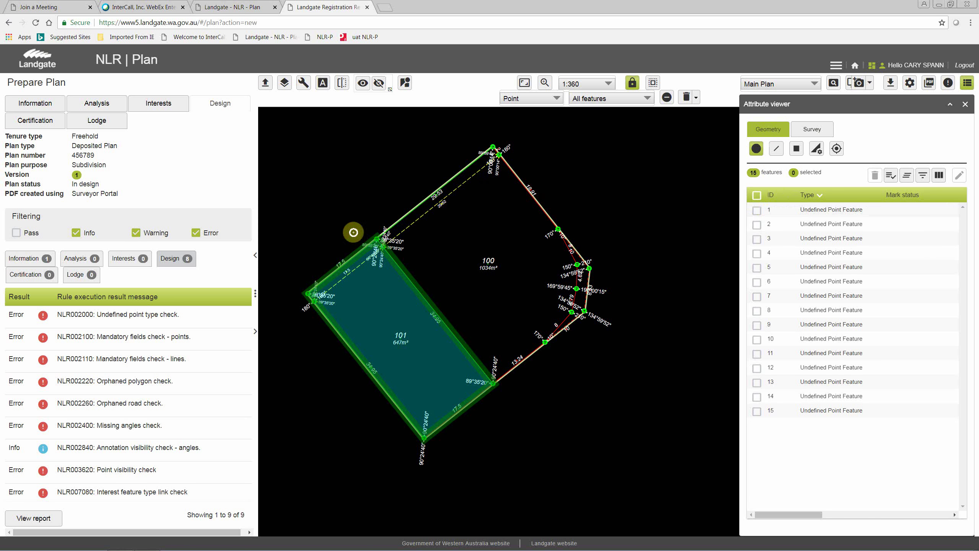
{"action": "left_click", "coordinate": [405, 246]}
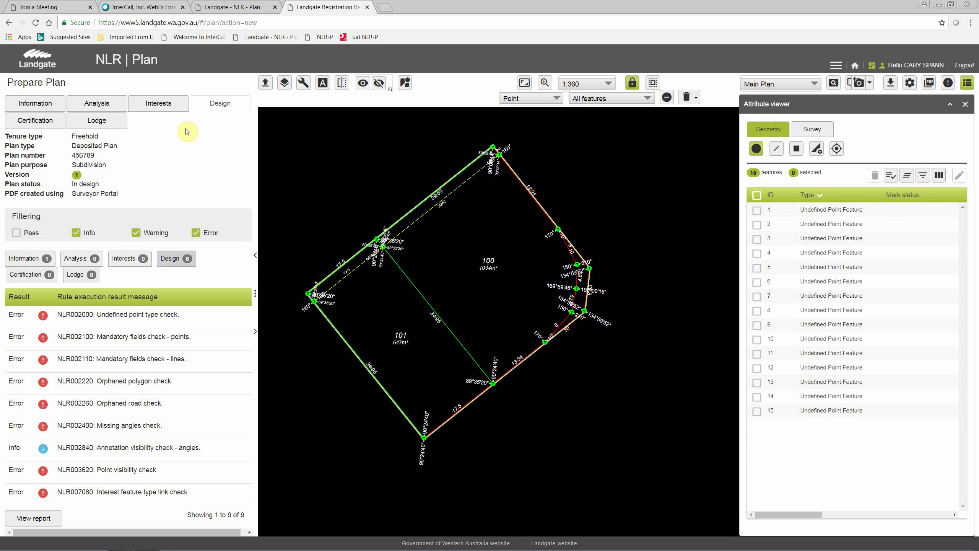
{"action": "left_click", "coordinate": [254, 256]}
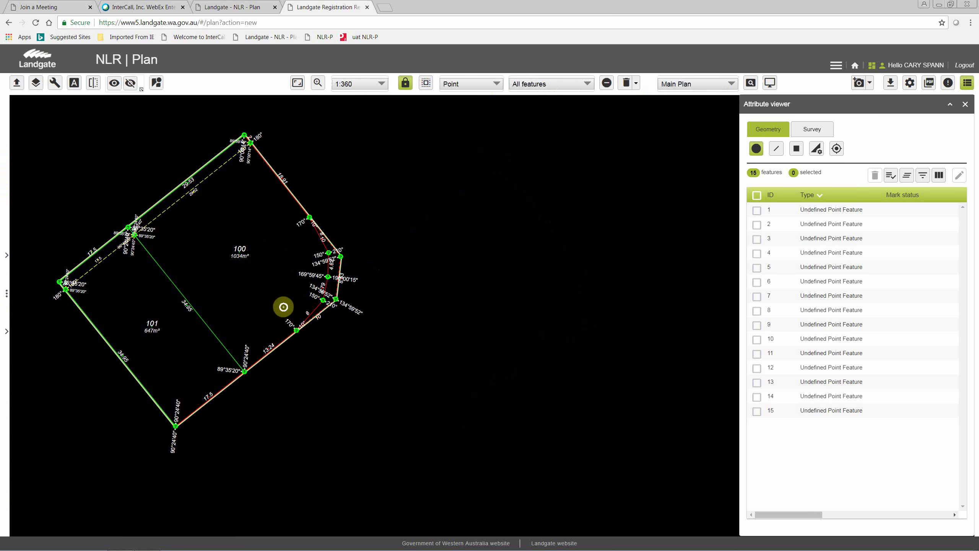
{"action": "left_click", "coordinate": [298, 84]}
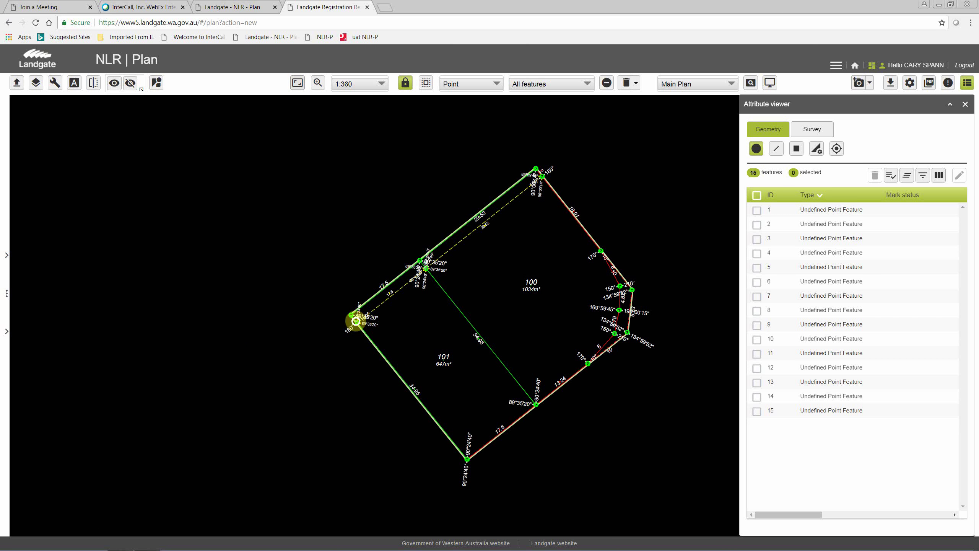
{"action": "scroll", "coordinate": [370, 307], "scroll_direction": "up", "scroll_amount": 2}
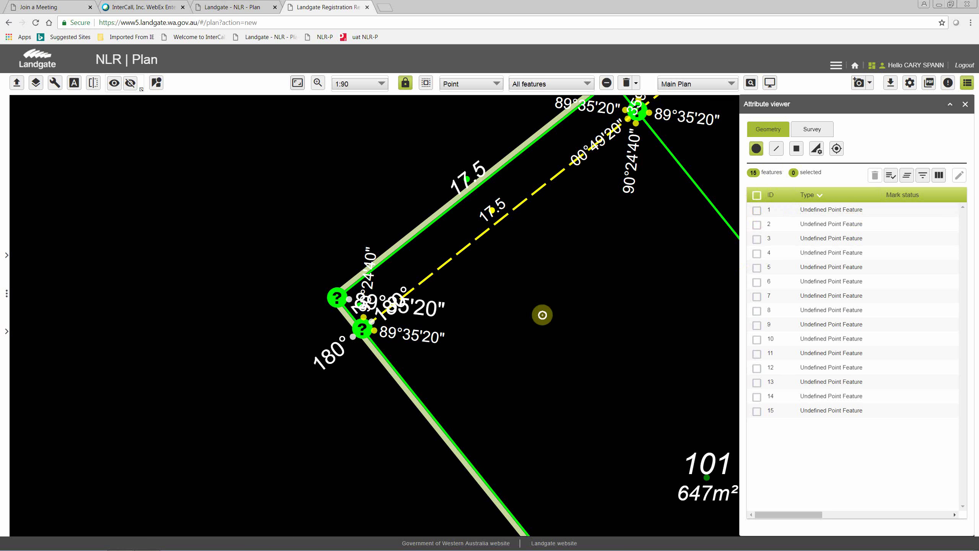
{"action": "scroll", "coordinate": [643, 279], "scroll_direction": "down", "scroll_amount": 1}
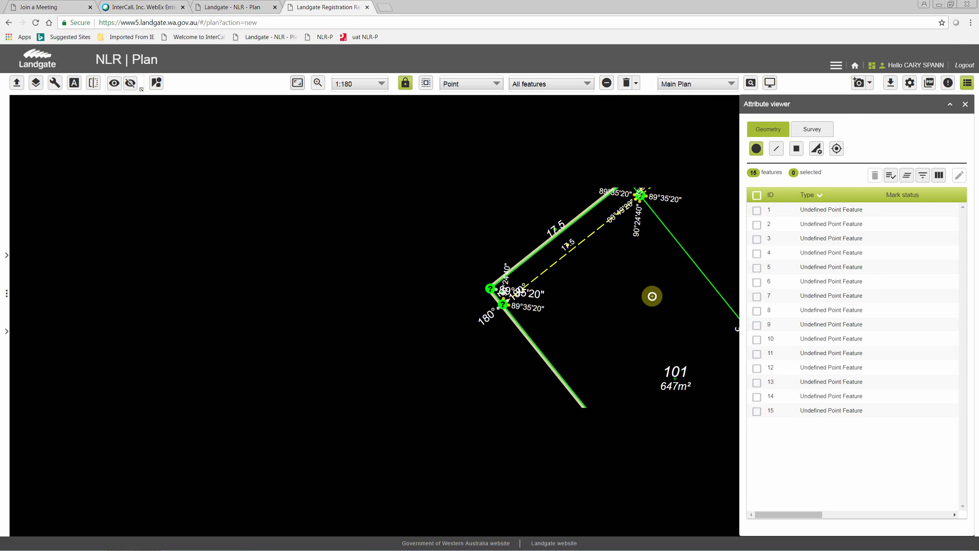
{"action": "left_click_drag", "start_coordinate": [670, 303], "coordinate": [481, 234]}
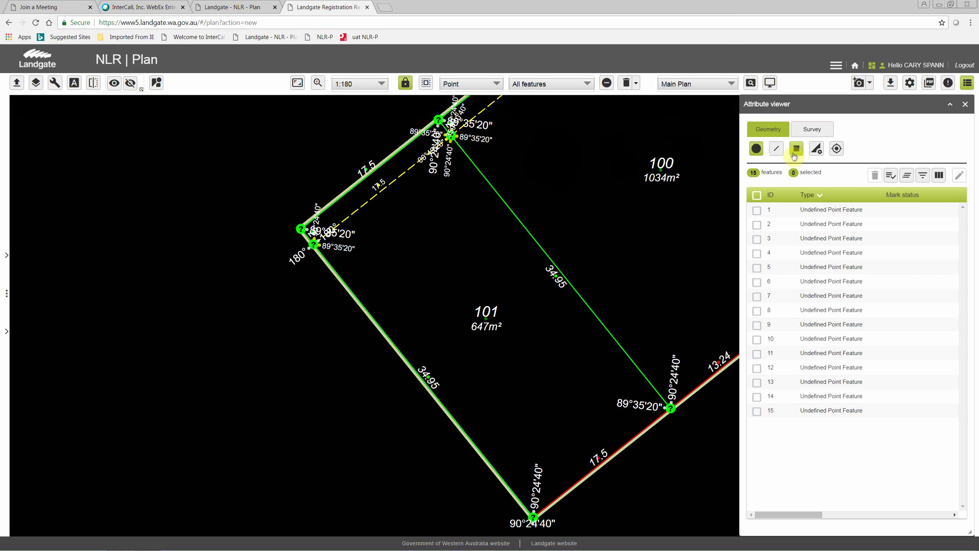
Set all 15 points to type Peg with mark status New Mark and horizontal accuracy 0.025, then save the attributes.
{"action": "left_click", "coordinate": [757, 195]}
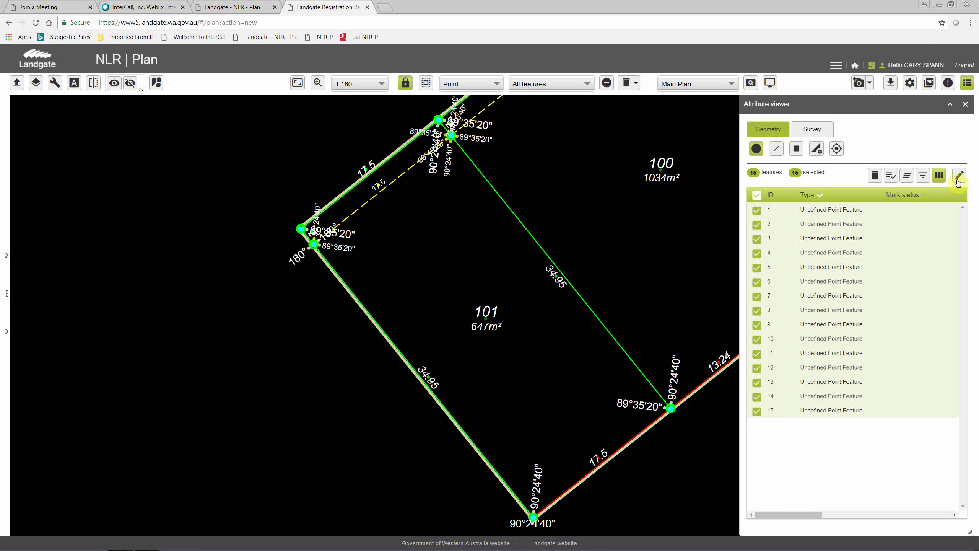
{"action": "left_click", "coordinate": [960, 178]}
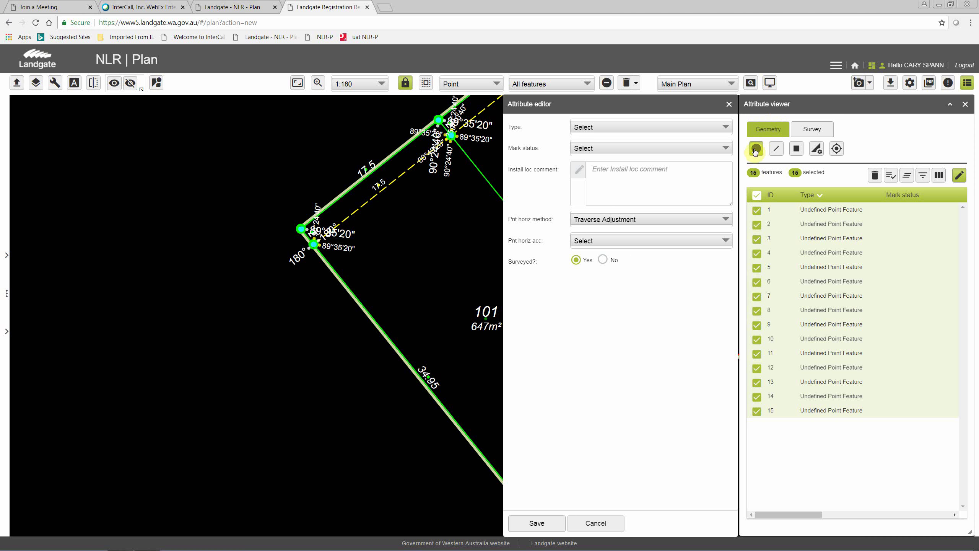
{"action": "left_click", "coordinate": [756, 195]}
{"action": "left_click", "coordinate": [756, 195]}
{"action": "left_click", "coordinate": [717, 126]}
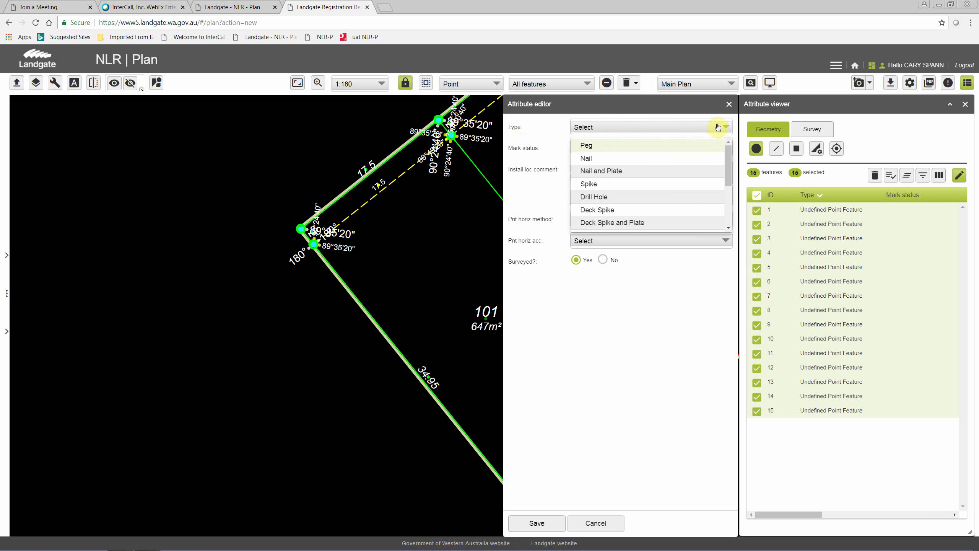
{"action": "left_click", "coordinate": [599, 147]}
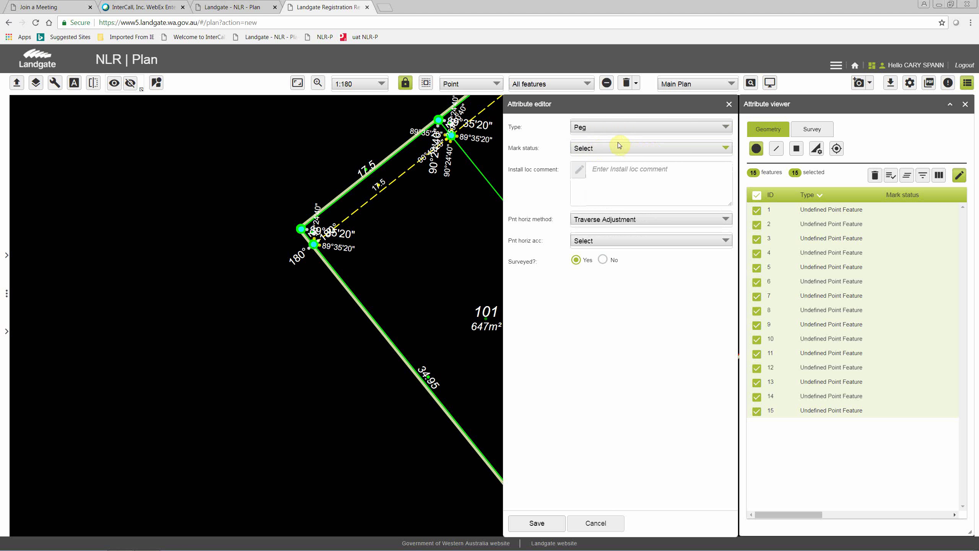
{"action": "left_click", "coordinate": [619, 148]}
{"action": "left_click", "coordinate": [606, 166]}
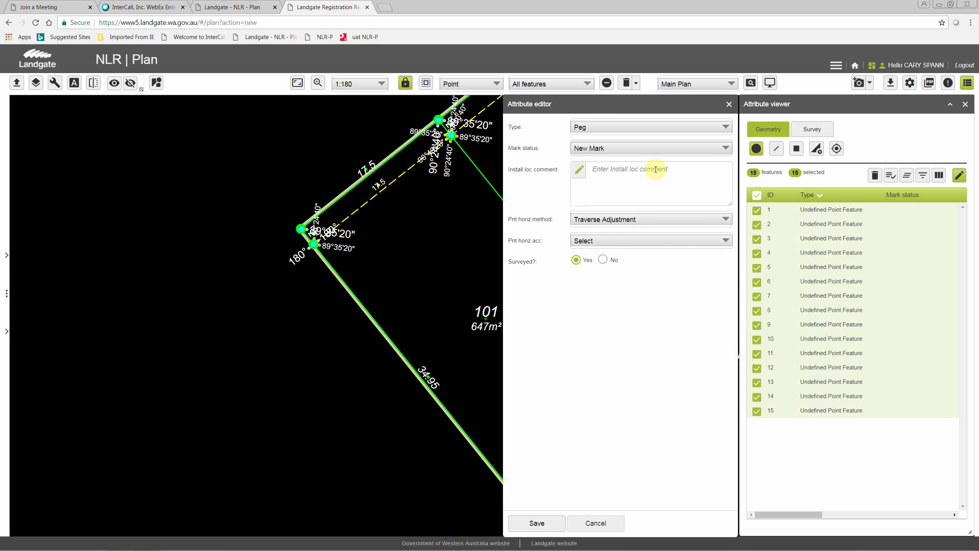
{"action": "left_click", "coordinate": [619, 243]}
{"action": "left_click", "coordinate": [597, 283]}
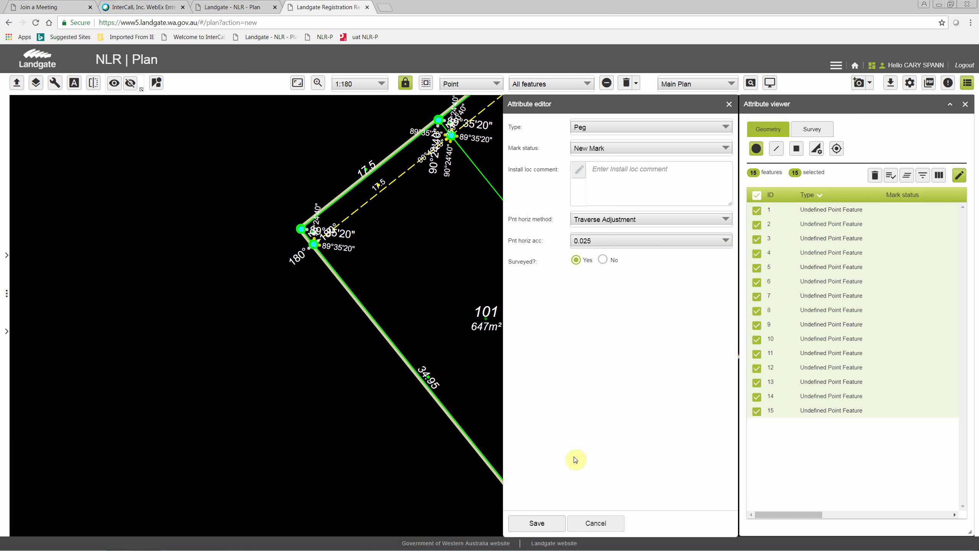
{"action": "left_click", "coordinate": [544, 524]}
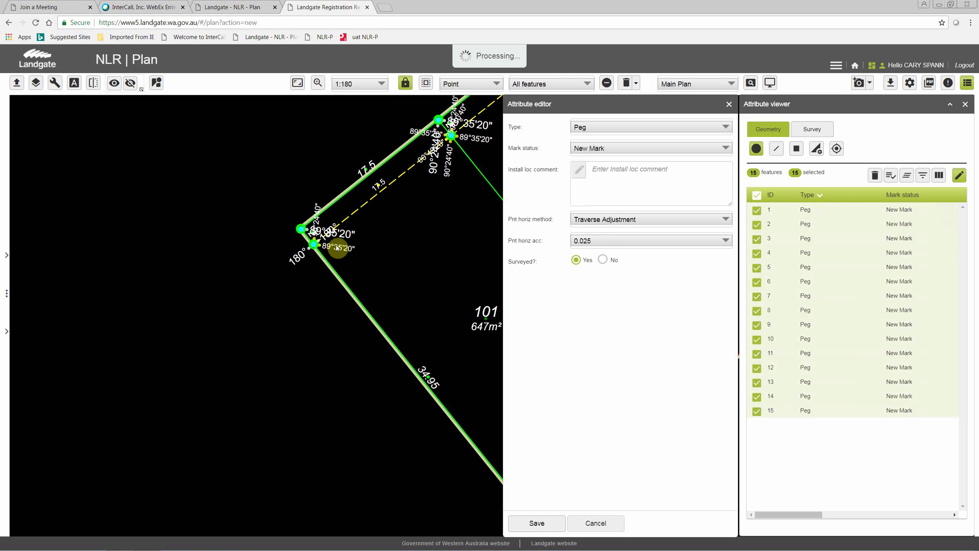
Select point 10 at the west end of the dashed interest line and set its type to Cadastral Point Unmarked.
{"action": "scroll", "coordinate": [319, 227], "scroll_direction": "up", "scroll_amount": 3}
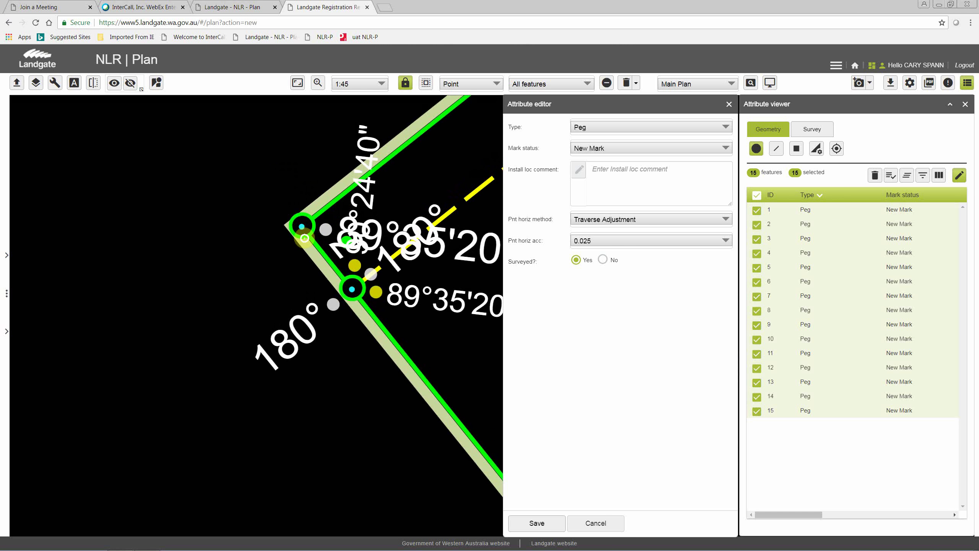
{"action": "left_click", "coordinate": [304, 238]}
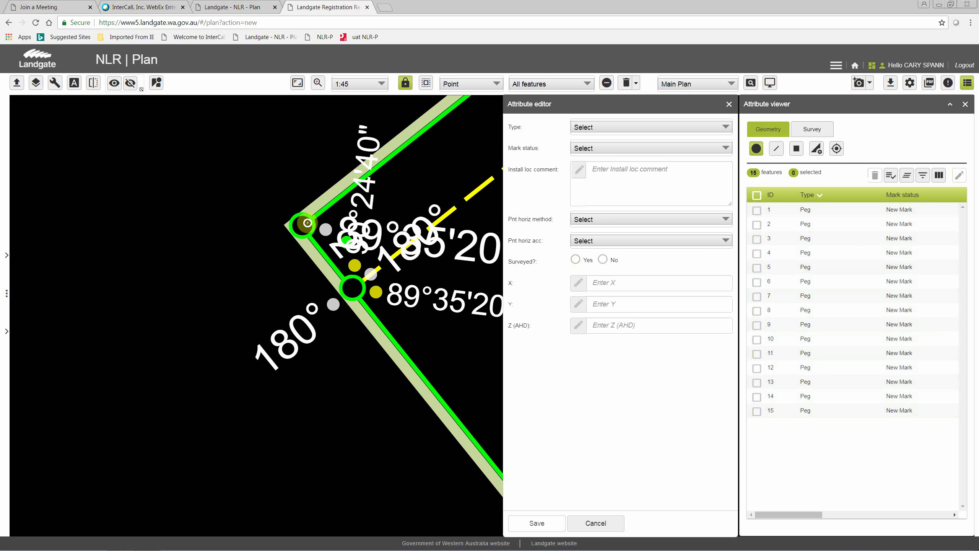
{"action": "left_click", "coordinate": [352, 288]}
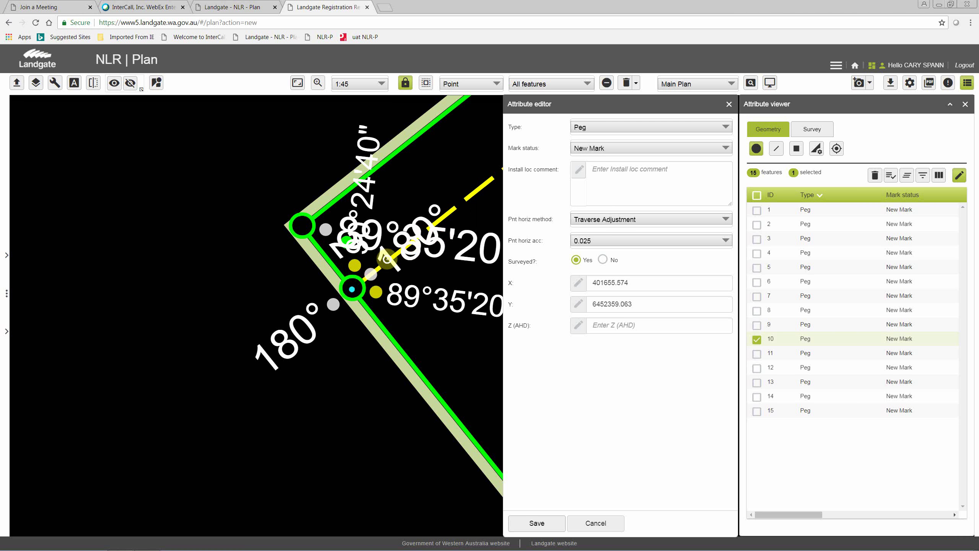
{"action": "left_click", "coordinate": [594, 168]}
{"action": "left_click", "coordinate": [663, 128]}
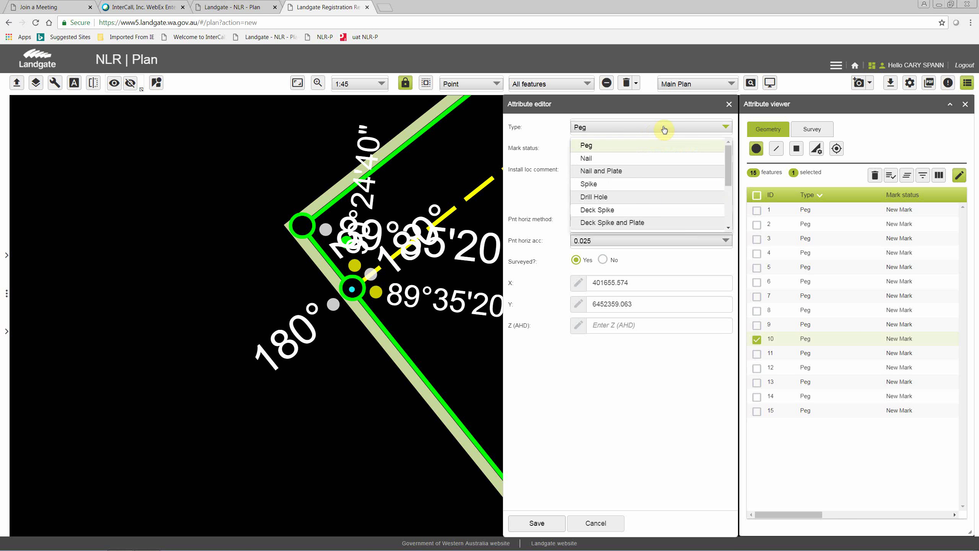
{"action": "left_click", "coordinate": [729, 217]}
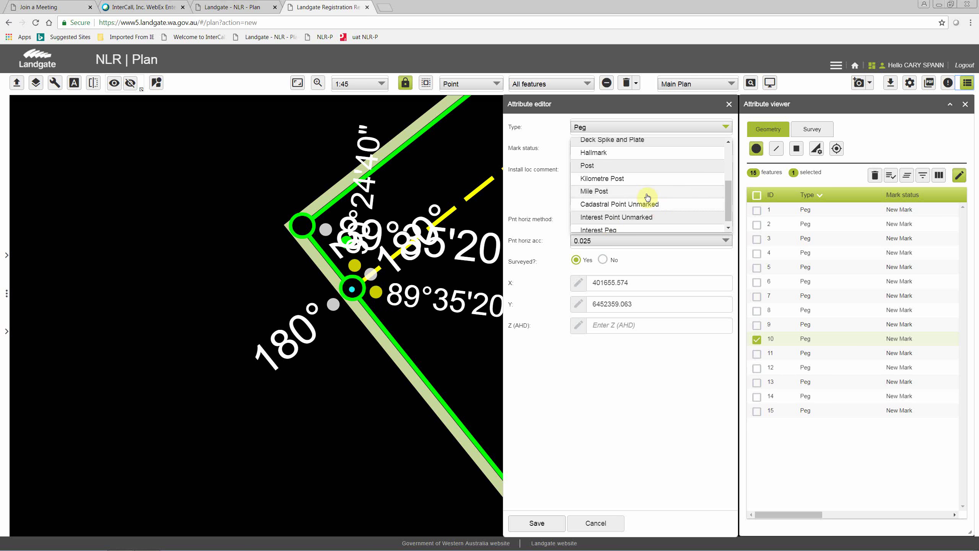
{"action": "left_click", "coordinate": [614, 203]}
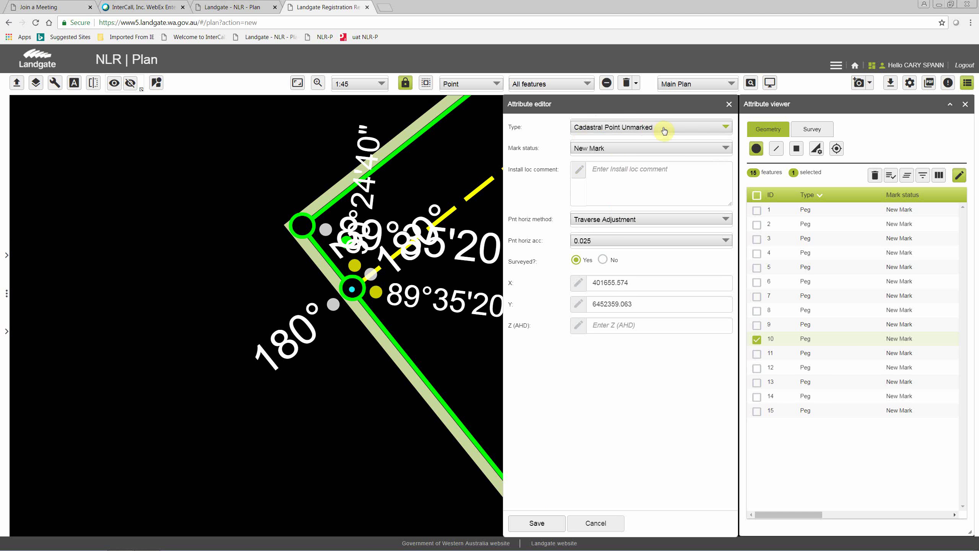
Save point 10 as Cadastral Point Unmarked, and change its type to Interest Point Unmarked.
{"action": "left_click", "coordinate": [536, 523]}
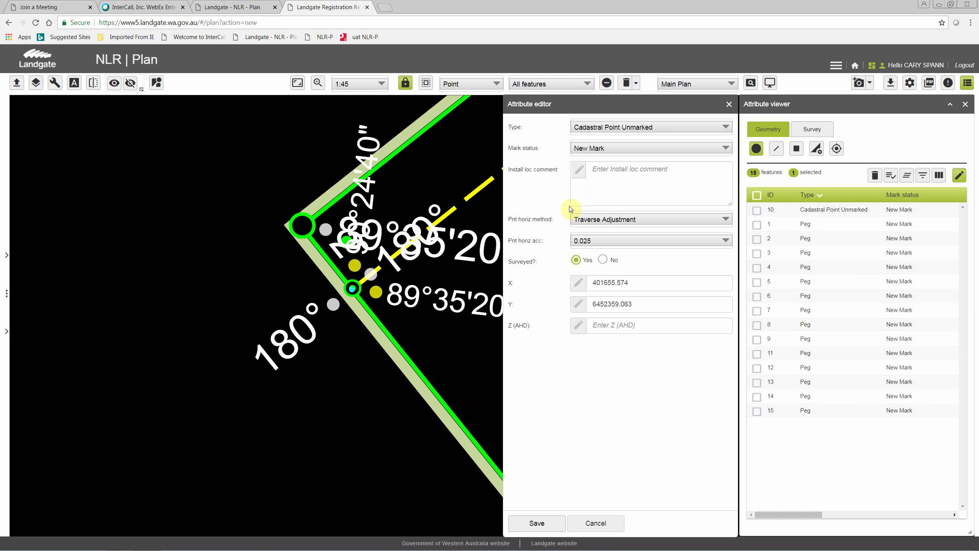
{"action": "left_click", "coordinate": [711, 128]}
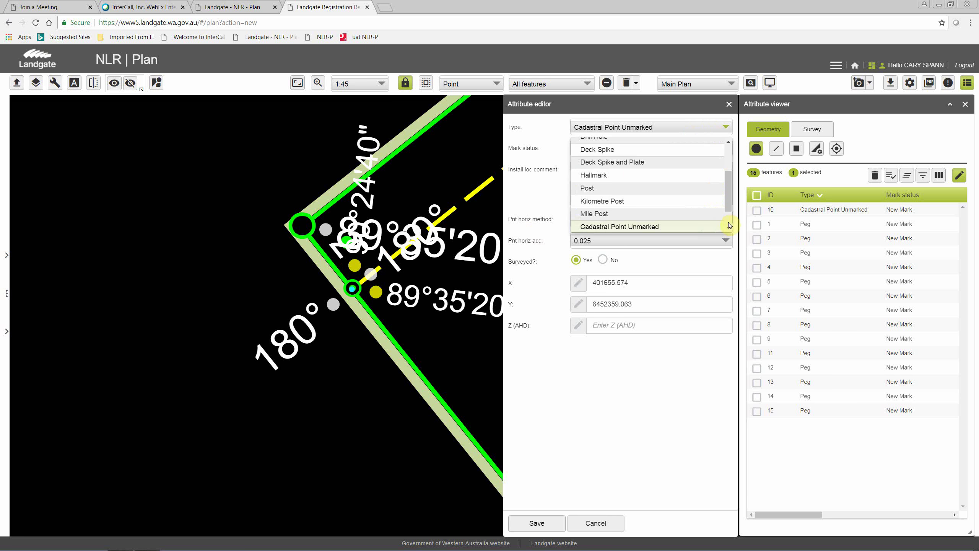
{"action": "scroll", "coordinate": [729, 225], "scroll_direction": "down", "scroll_amount": 2}
{"action": "left_click", "coordinate": [637, 210]}
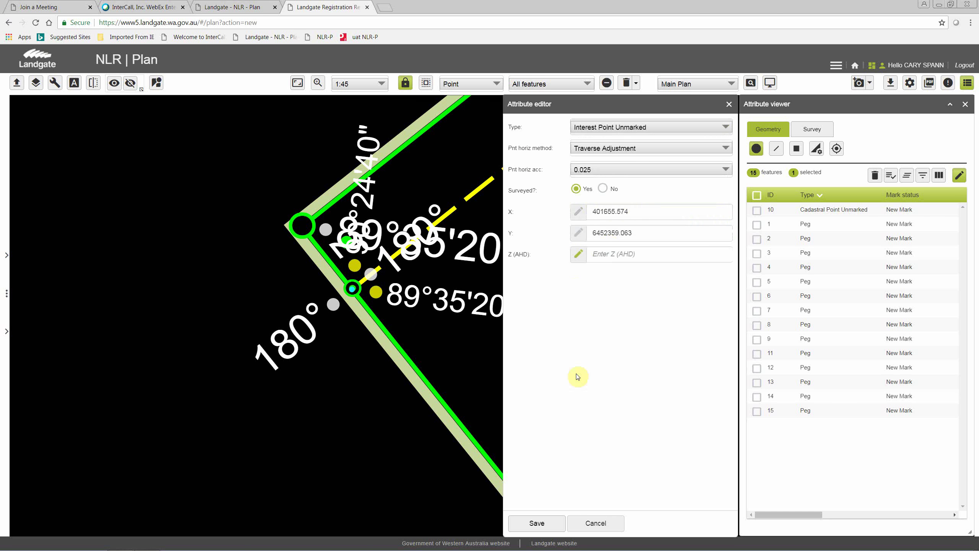
{"action": "left_click", "coordinate": [537, 523]}
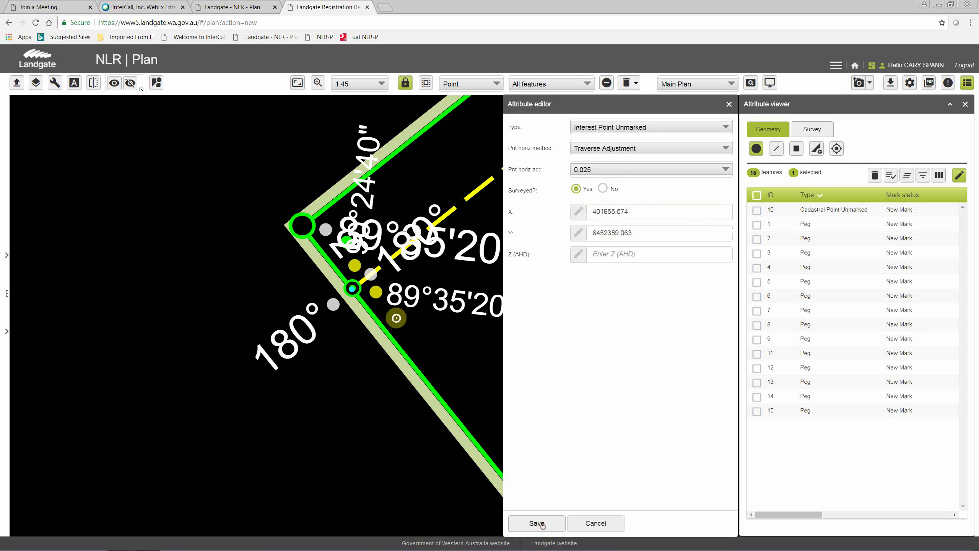
{"action": "left_click", "coordinate": [356, 290]}
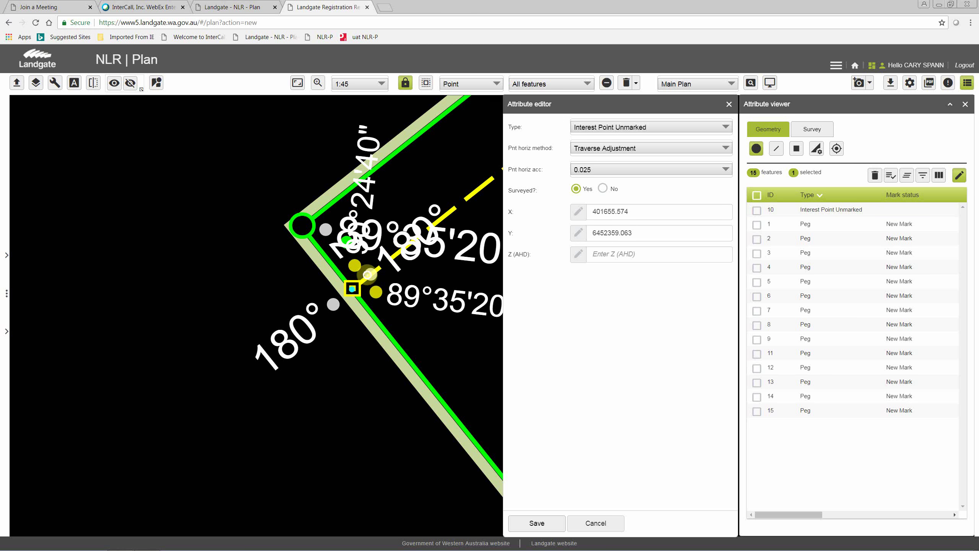
{"action": "scroll", "coordinate": [383, 263], "scroll_direction": "down", "scroll_amount": 2}
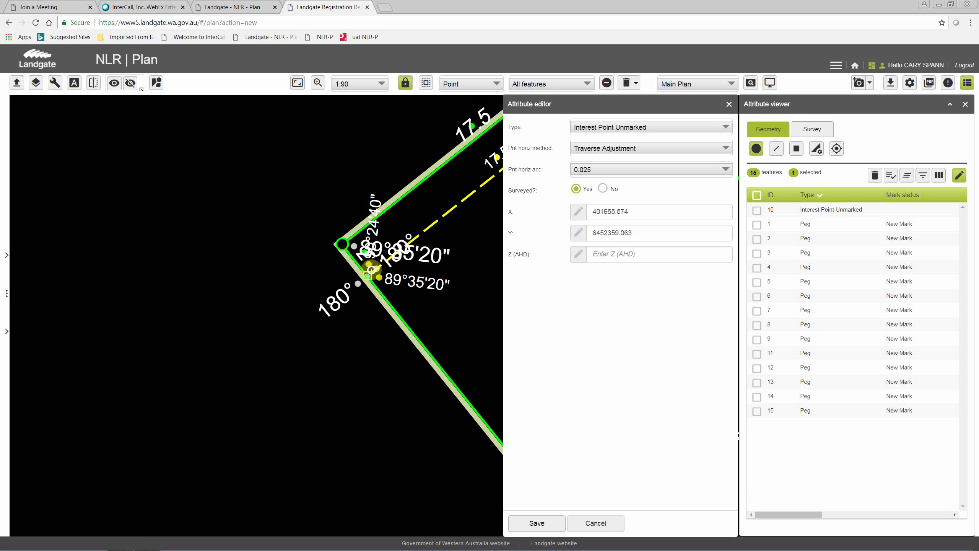
{"action": "left_click", "coordinate": [384, 296]}
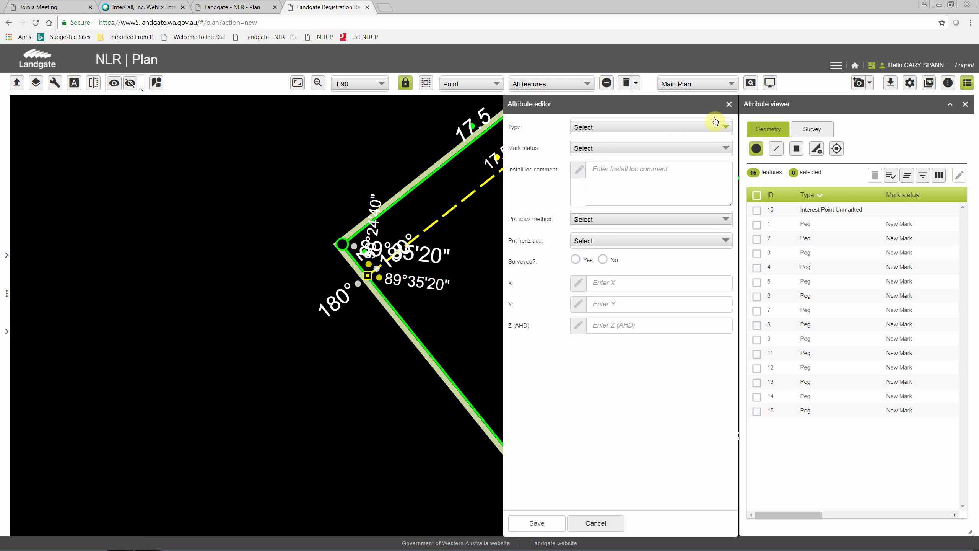
Switch the plan's display mode to Print preview.
{"action": "left_click", "coordinate": [770, 83]}
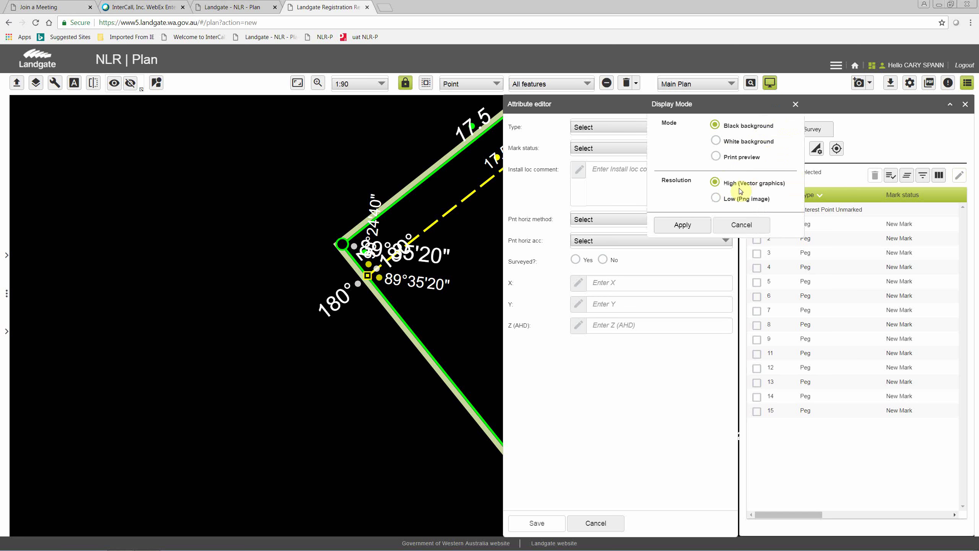
{"action": "left_click", "coordinate": [713, 156]}
{"action": "left_click", "coordinate": [682, 225]}
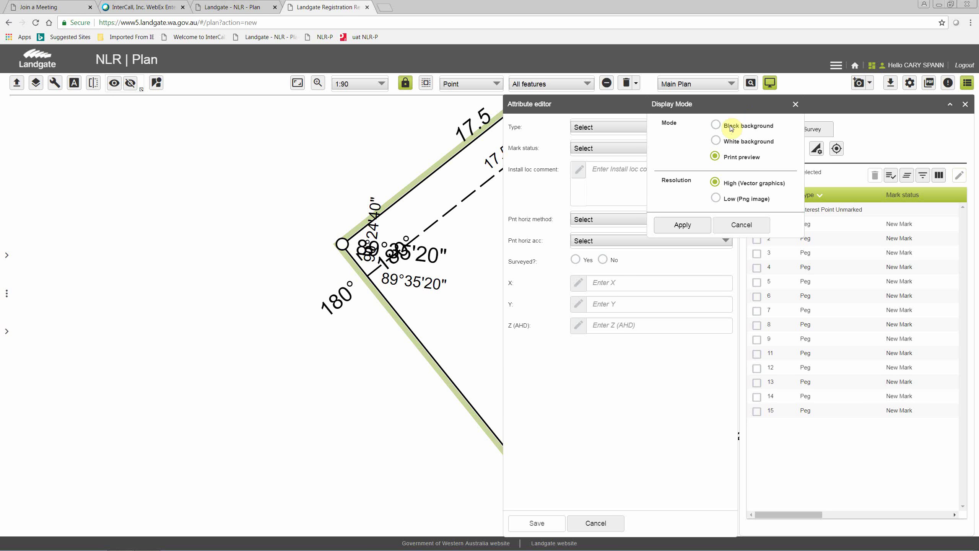
Switch the plan's display mode to White background and select the Interest Point Unmarked on the boundary.
{"action": "left_click", "coordinate": [717, 141]}
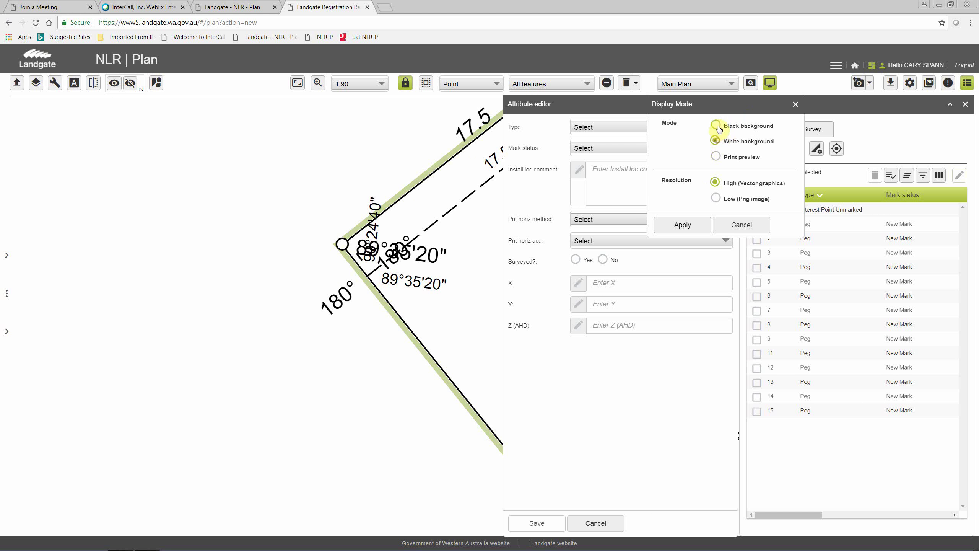
{"action": "left_click", "coordinate": [683, 225]}
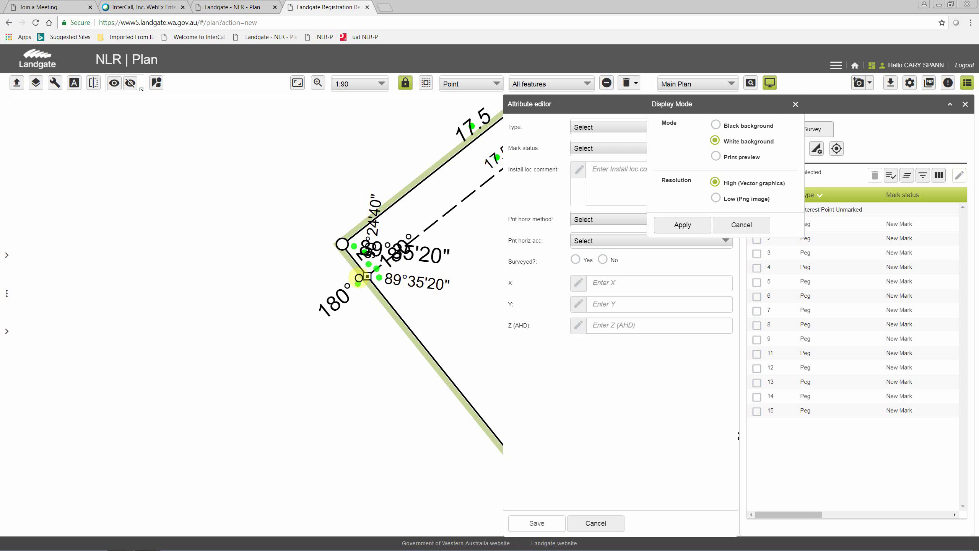
{"action": "left_click", "coordinate": [373, 274]}
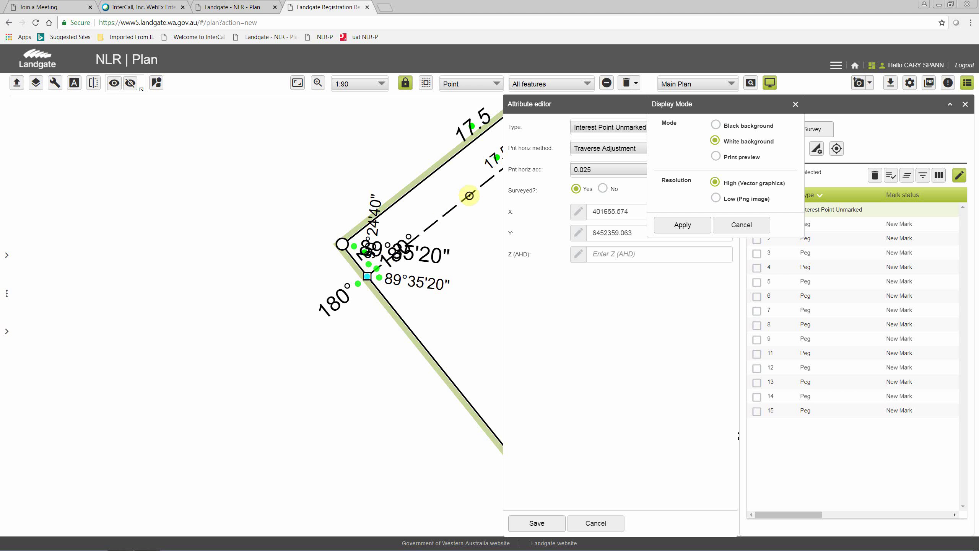
{"action": "left_click", "coordinate": [741, 227]}
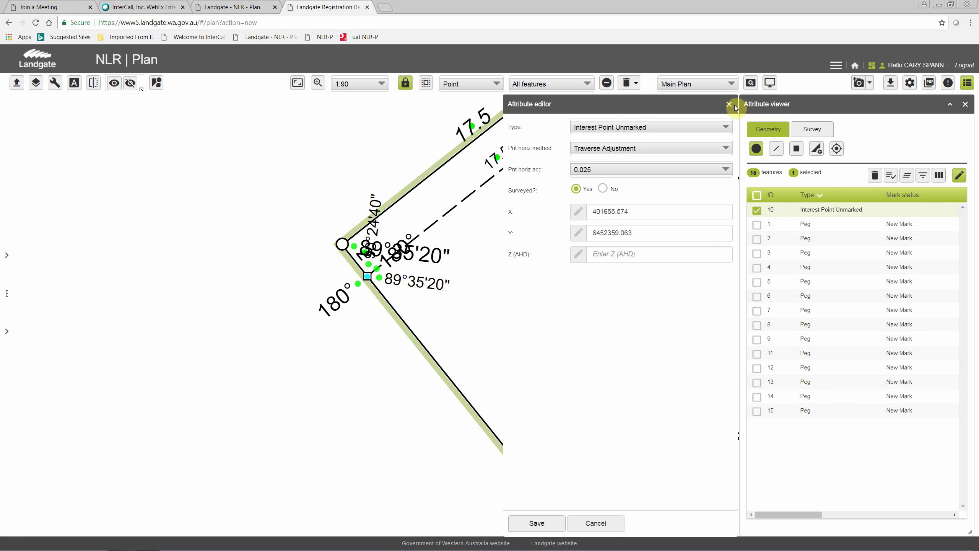
Set the plan's display mode back to Black background.
{"action": "left_click", "coordinate": [770, 82]}
{"action": "left_click", "coordinate": [741, 125]}
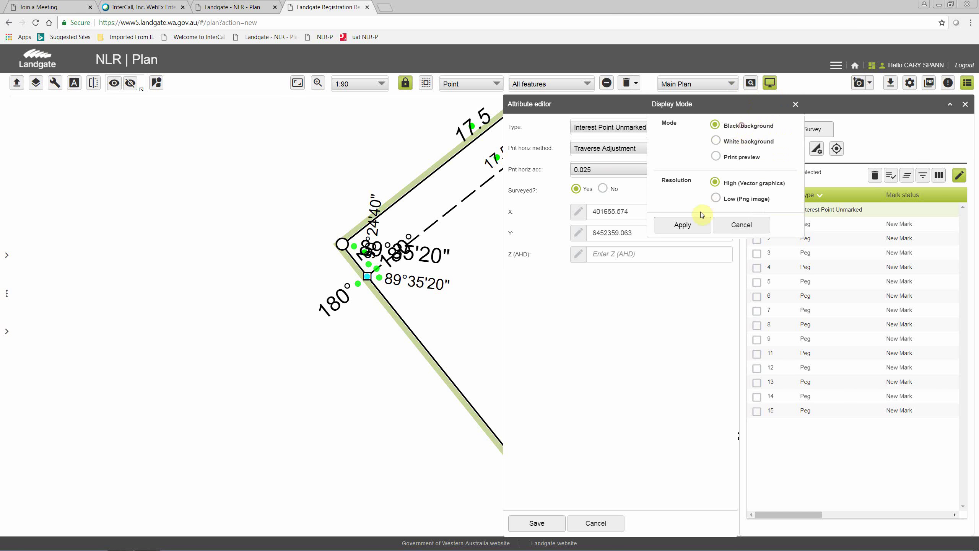
{"action": "left_click", "coordinate": [685, 225]}
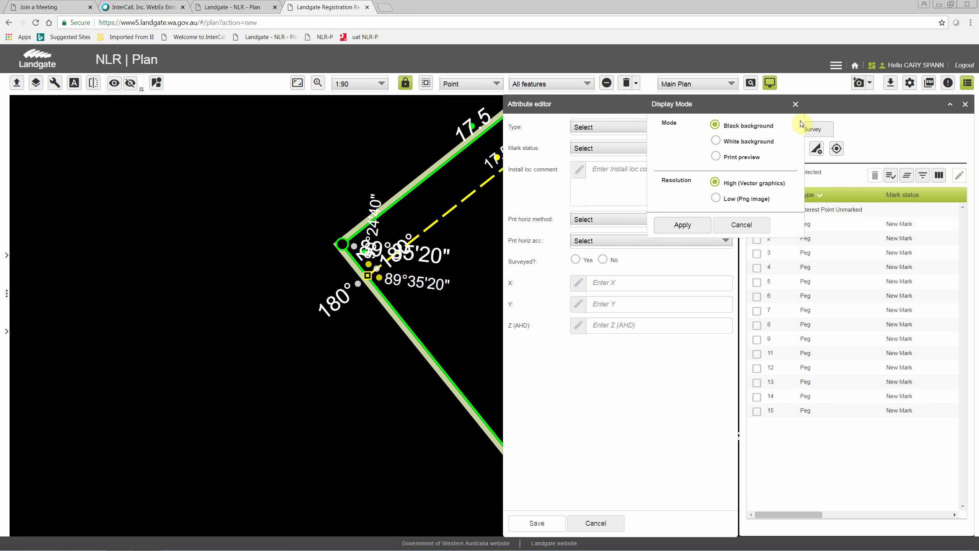
{"action": "left_click", "coordinate": [737, 225]}
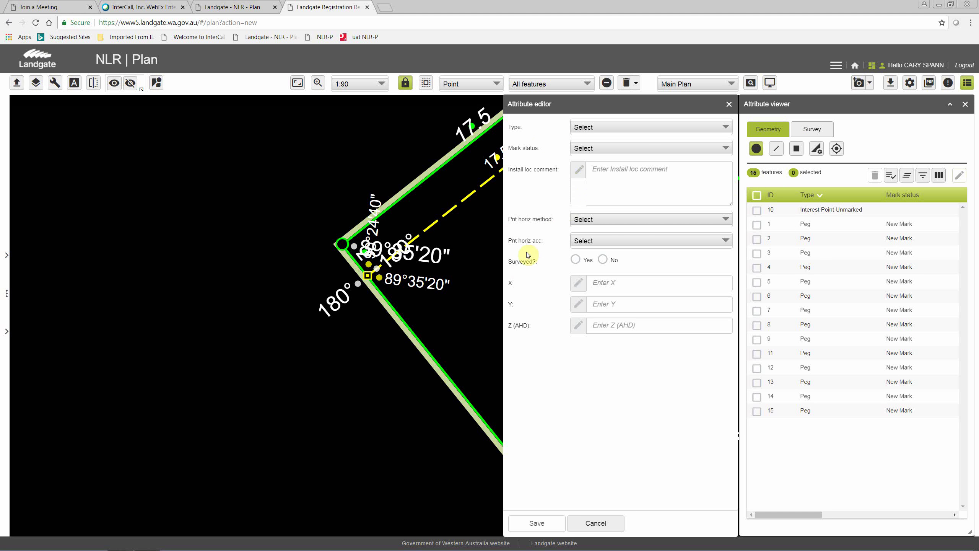
Change the peg where the dividing boundary of lots 100 and 101 meets the outer boundary to Nail and Plate, with install comment "in low brick wall".
{"action": "left_click_drag", "start_coordinate": [460, 264], "coordinate": [176, 365]}
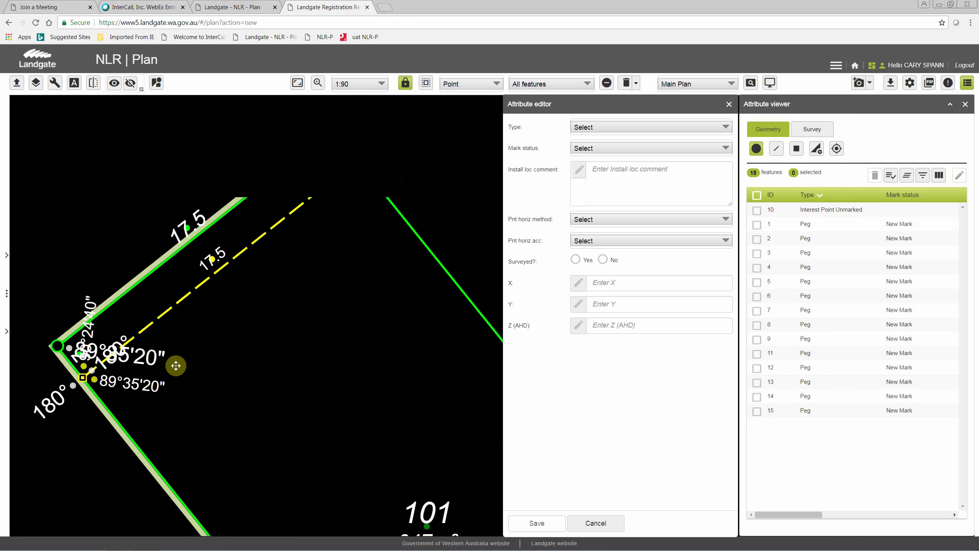
{"action": "left_click_drag", "start_coordinate": [236, 317], "coordinate": [264, 343]}
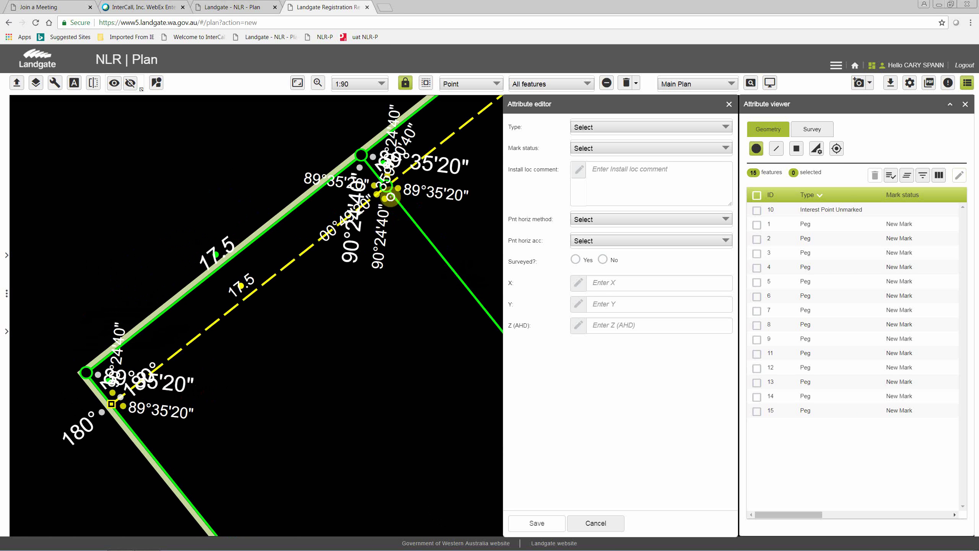
{"action": "left_click", "coordinate": [360, 155]}
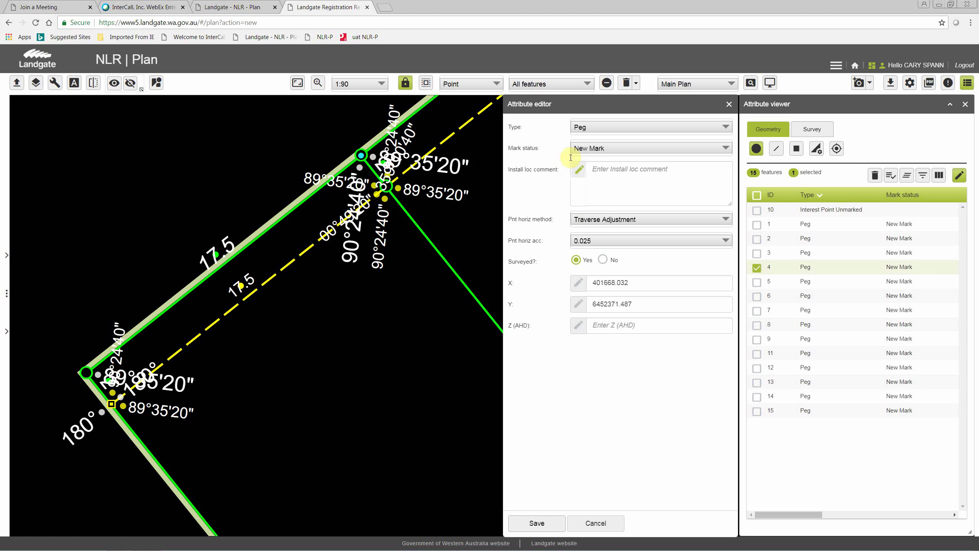
{"action": "left_click", "coordinate": [726, 128]}
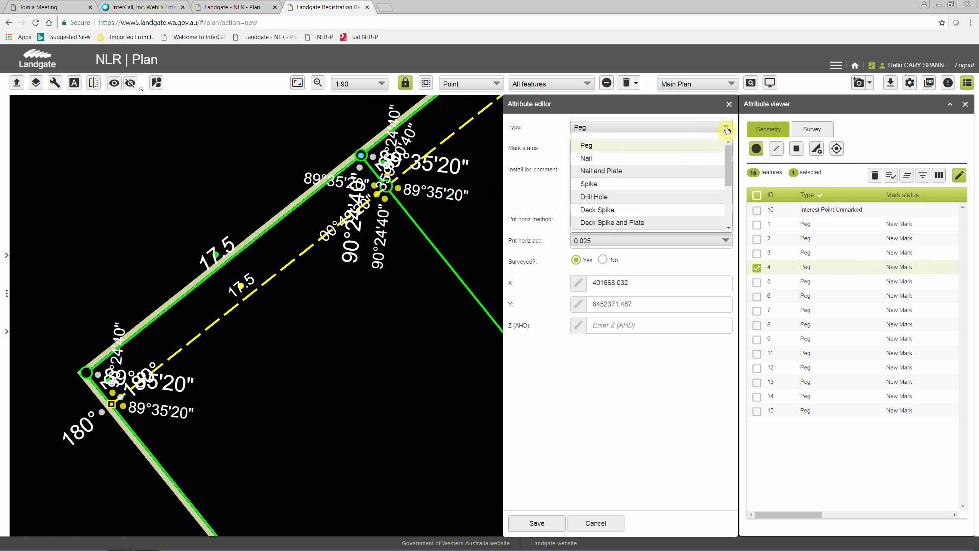
{"action": "left_click", "coordinate": [613, 174]}
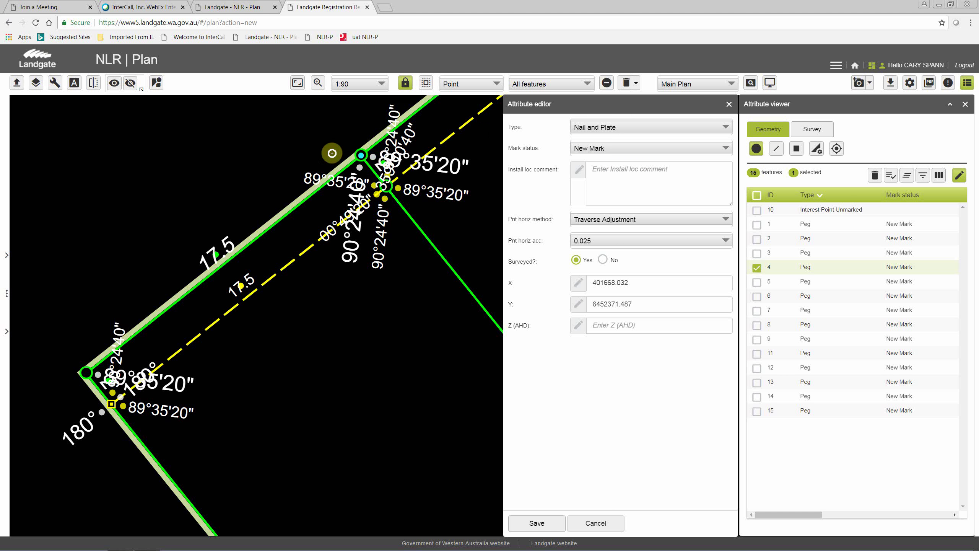
{"action": "left_click", "coordinate": [608, 170]}
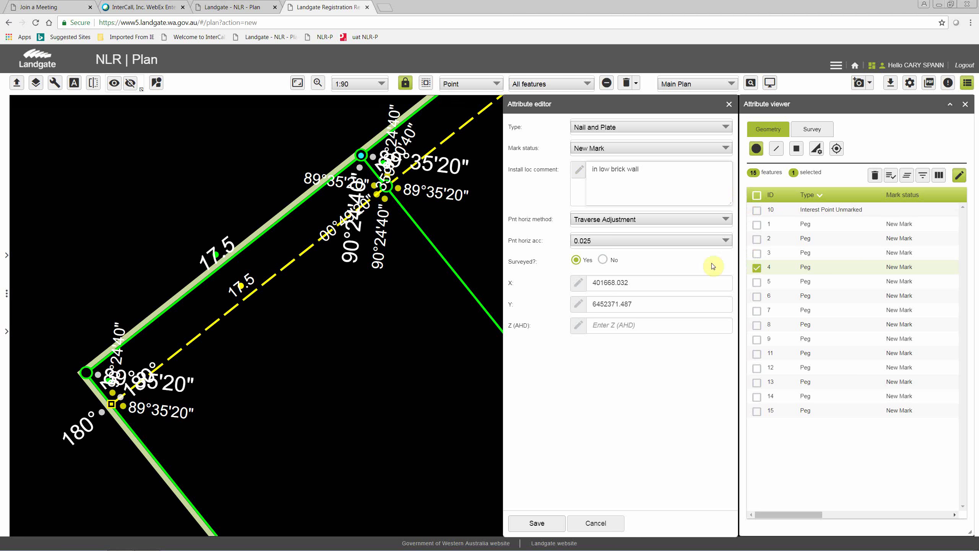
{"action": "left_click", "coordinate": [533, 523]}
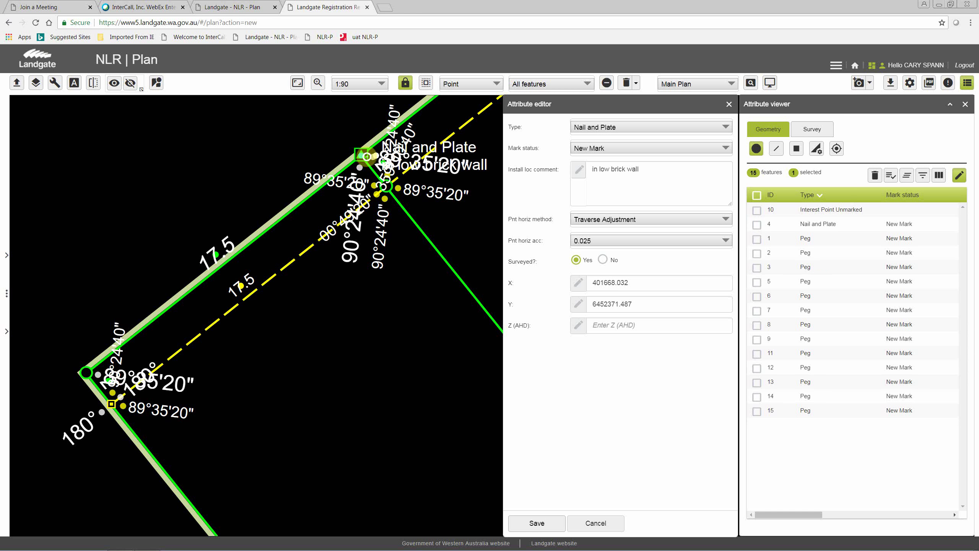
Move the Nail and Plate annotation clear of the angle labels to the empty area outside lot 101.
{"action": "left_click", "coordinate": [382, 159]}
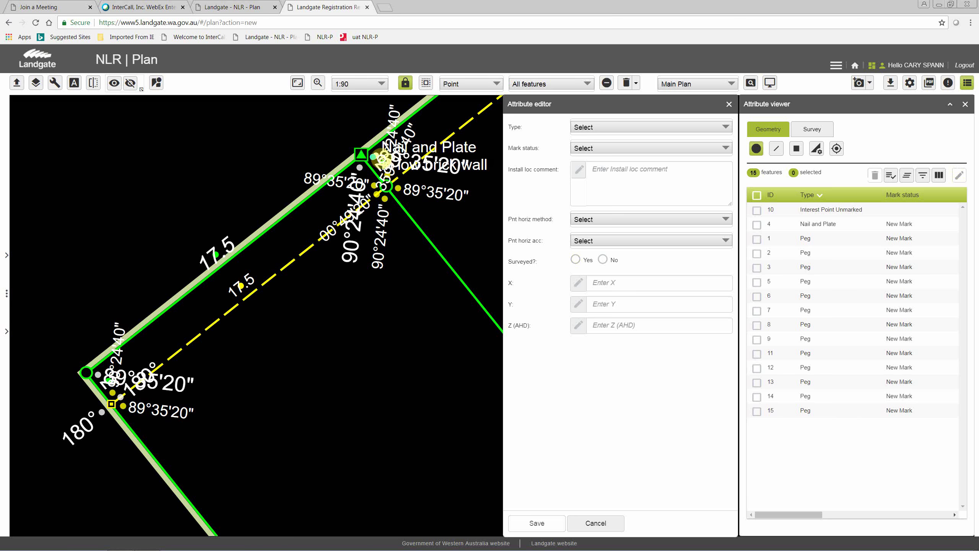
{"action": "scroll", "coordinate": [383, 155], "scroll_direction": "up", "scroll_amount": 2}
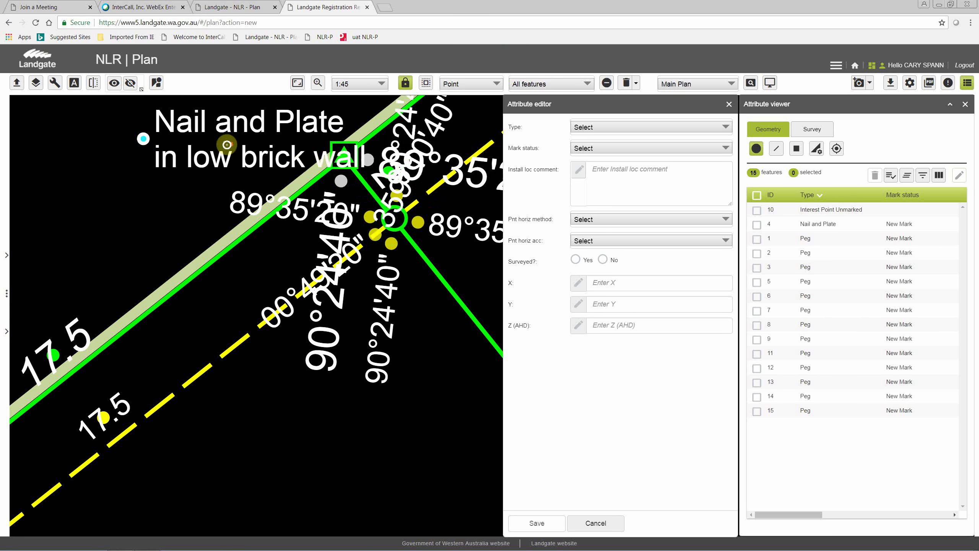
{"action": "scroll", "coordinate": [226, 144], "scroll_direction": "down", "scroll_amount": 1}
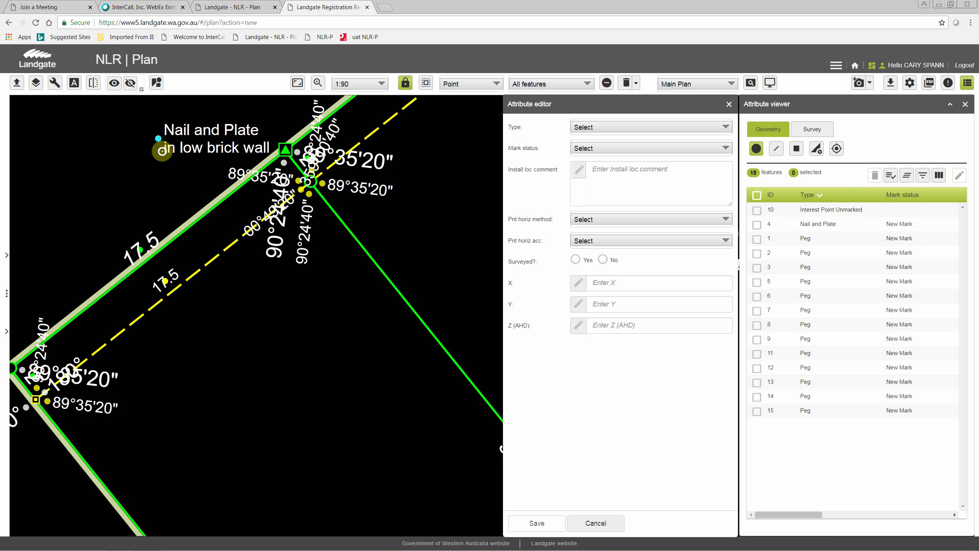
{"action": "scroll", "coordinate": [186, 175], "scroll_direction": "down", "scroll_amount": 2}
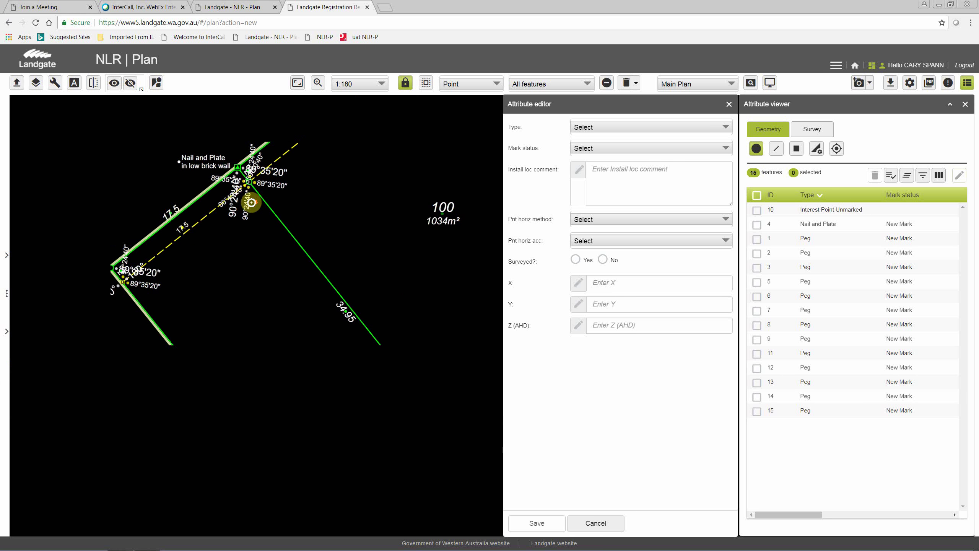
{"action": "scroll", "coordinate": [251, 202], "scroll_direction": "down", "scroll_amount": 1}
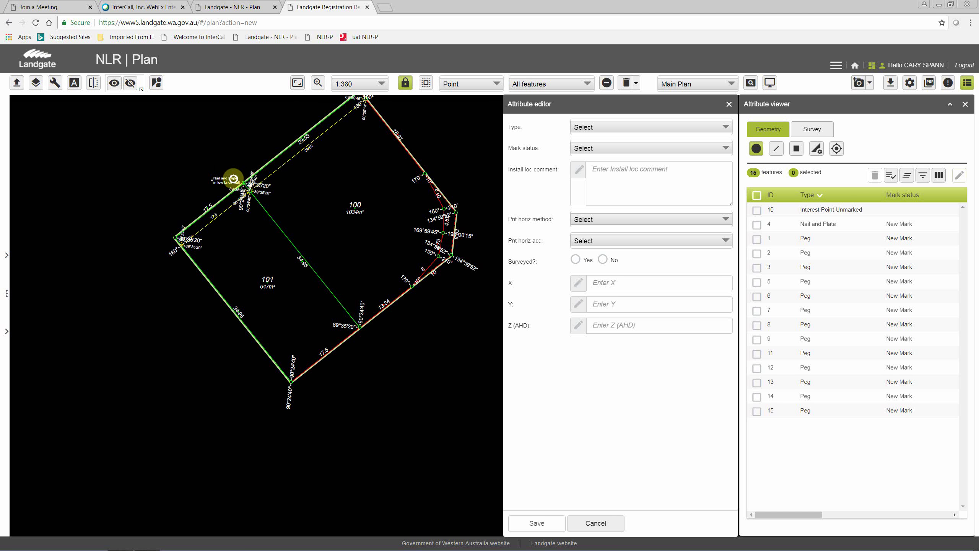
{"action": "scroll", "coordinate": [245, 187], "scroll_direction": "up", "scroll_amount": 2}
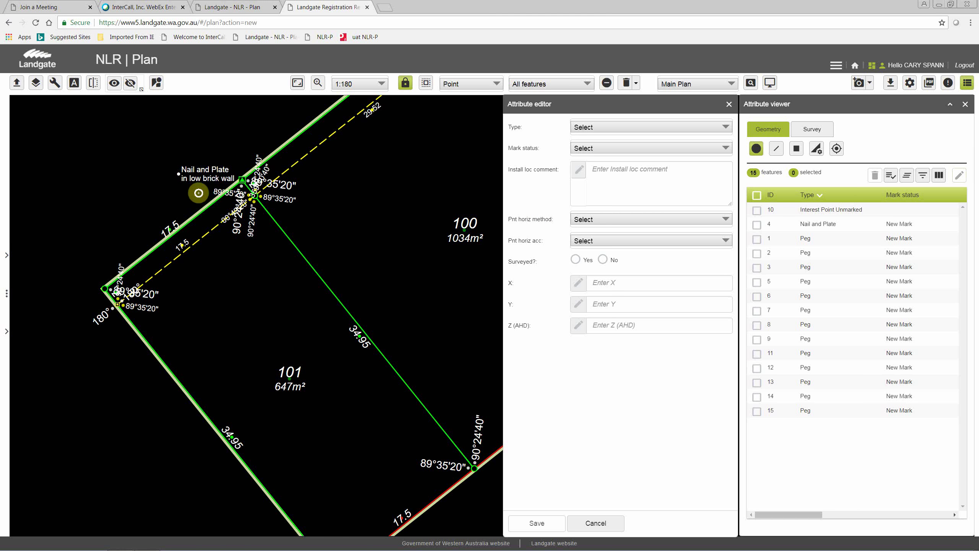
Close the attribute editor and locate points 14, 3 and 4 on the plan from the point list, returning to point 14.
{"action": "left_click", "coordinate": [242, 180]}
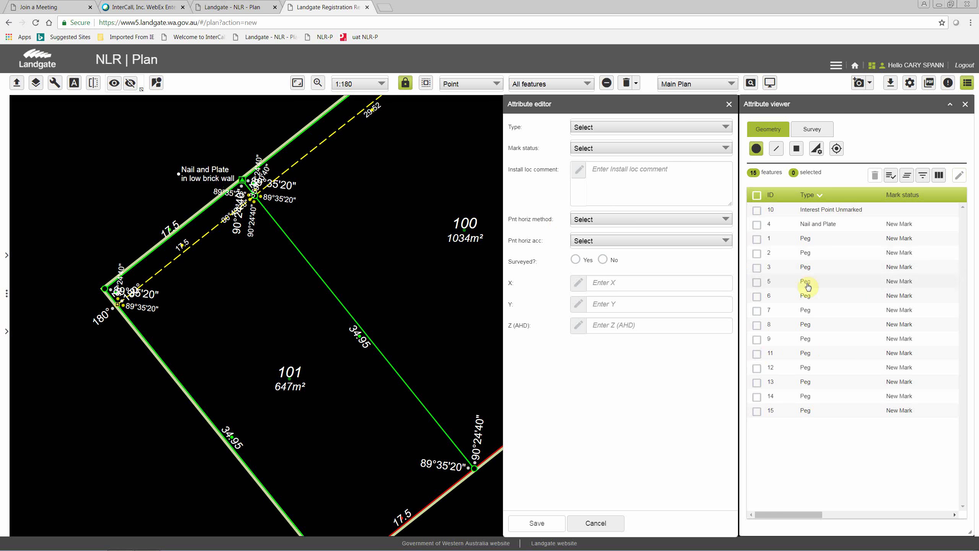
{"action": "left_click", "coordinate": [729, 106]}
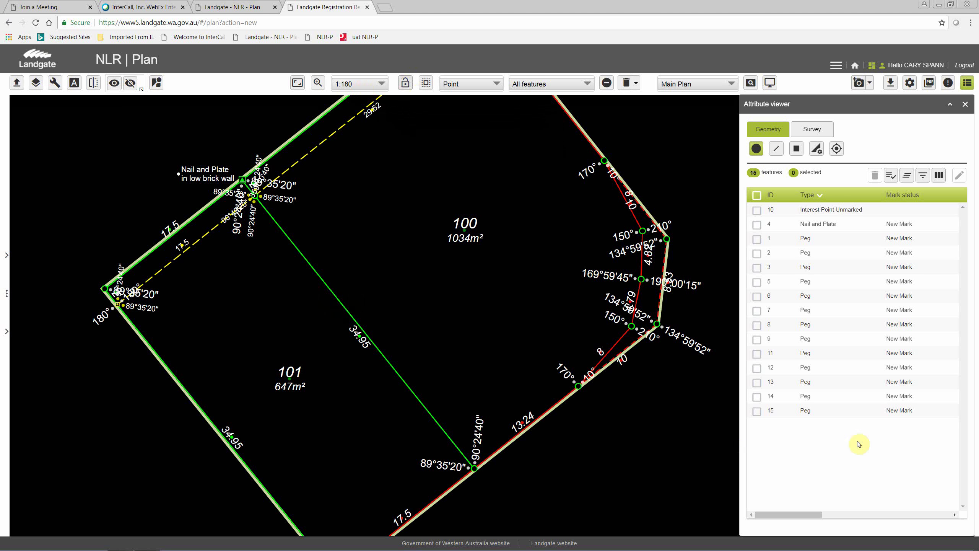
{"action": "left_click", "coordinate": [755, 397]}
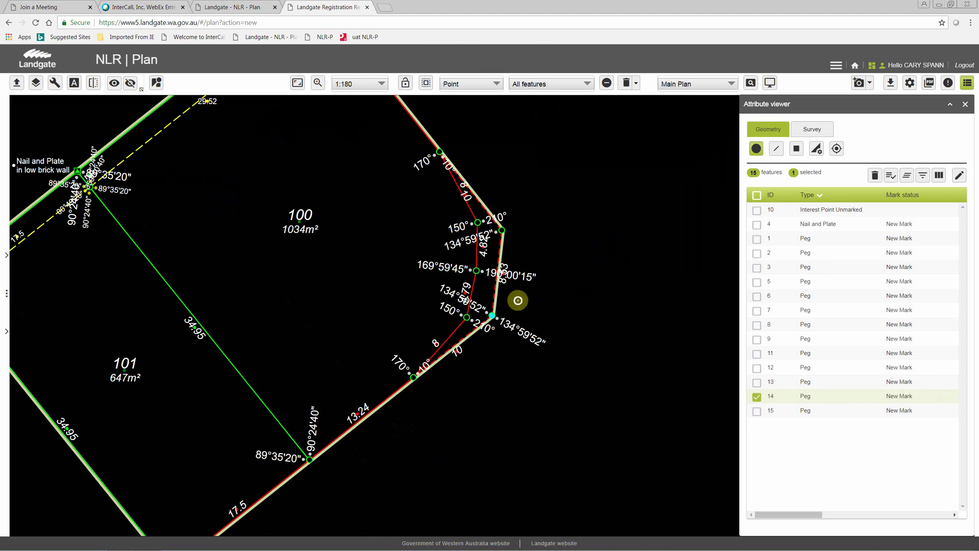
{"action": "left_click", "coordinate": [758, 270]}
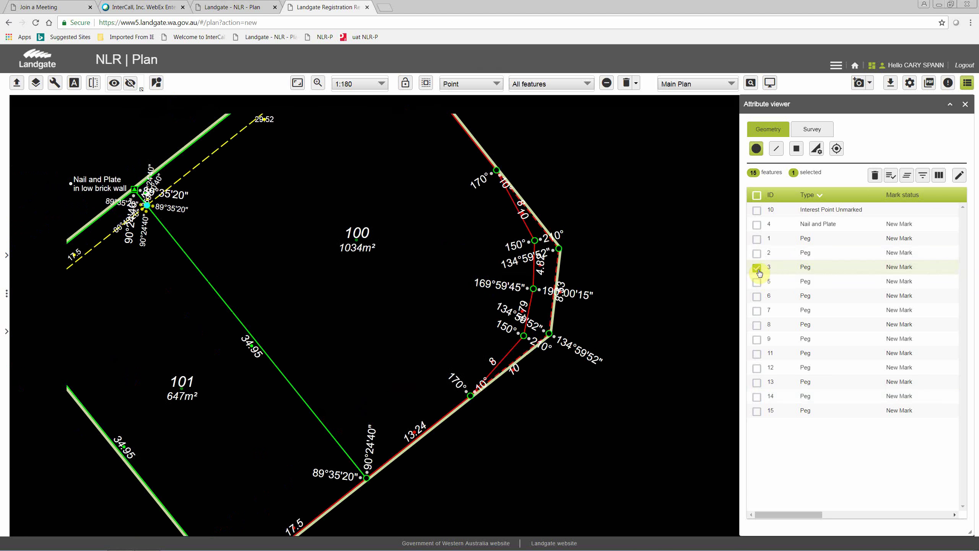
{"action": "left_click", "coordinate": [757, 224]}
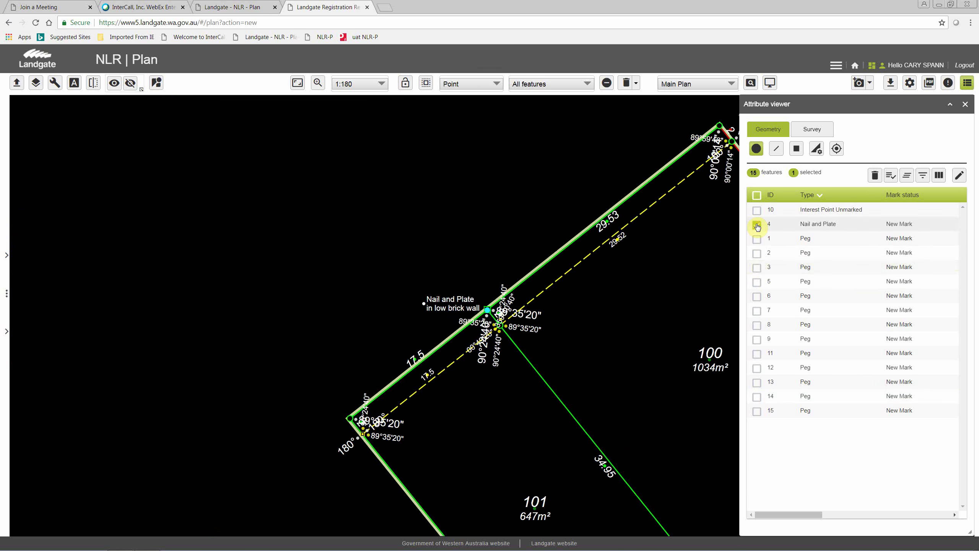
{"action": "left_click", "coordinate": [756, 398]}
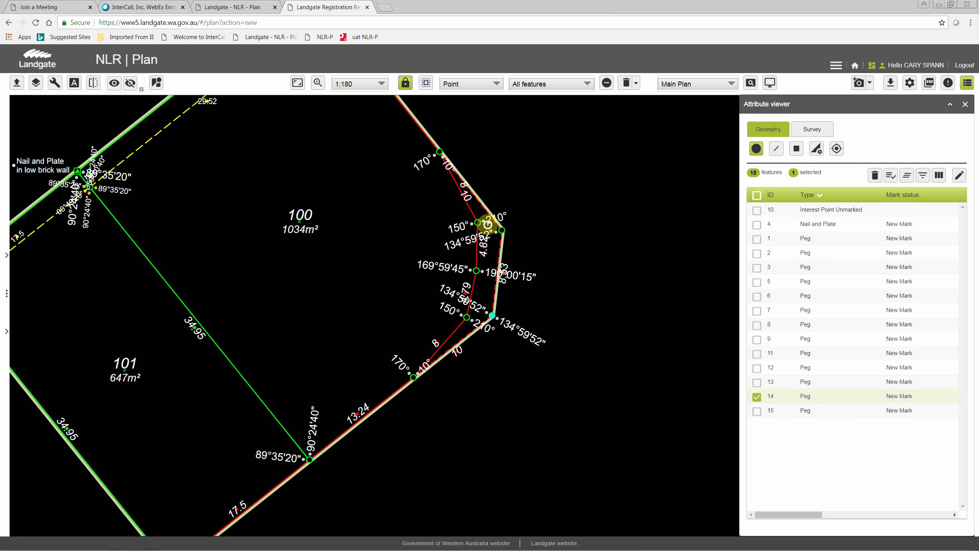
Change the pegs at the two outer corners of the dashed construction line beside lot 100, points 5 and 14, to Spike.
{"action": "left_click", "coordinate": [503, 230]}
{"action": "left_click", "coordinate": [492, 315], "text": "shift"}
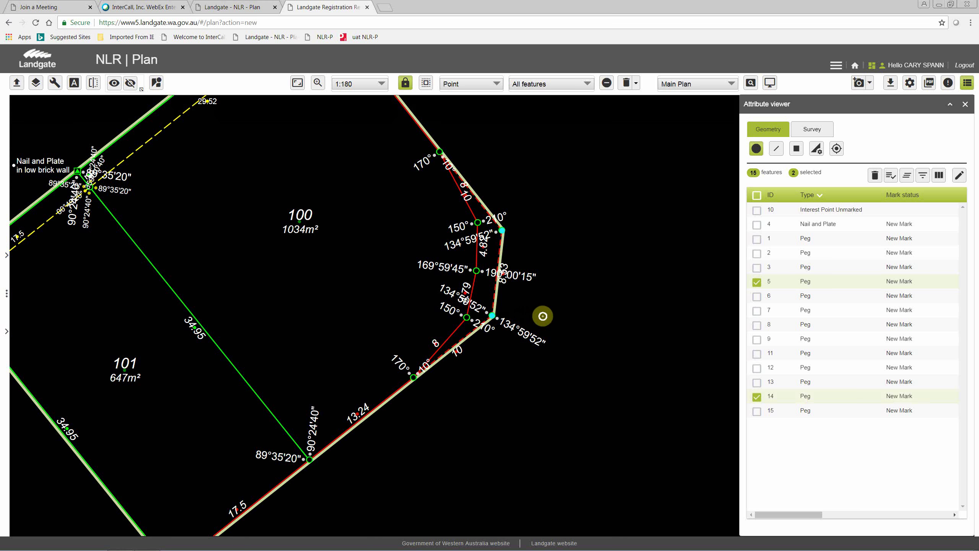
{"action": "left_click", "coordinate": [959, 175]}
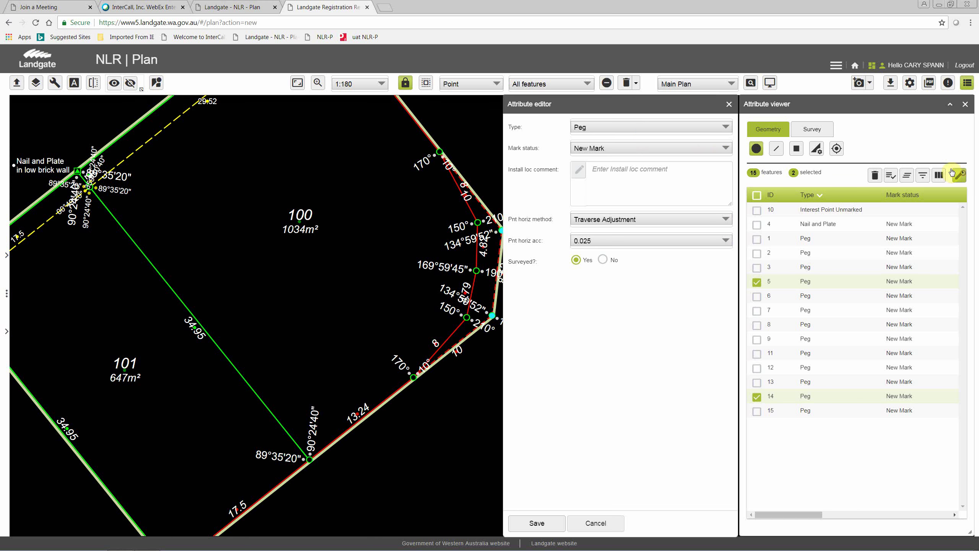
{"action": "left_click", "coordinate": [646, 132]}
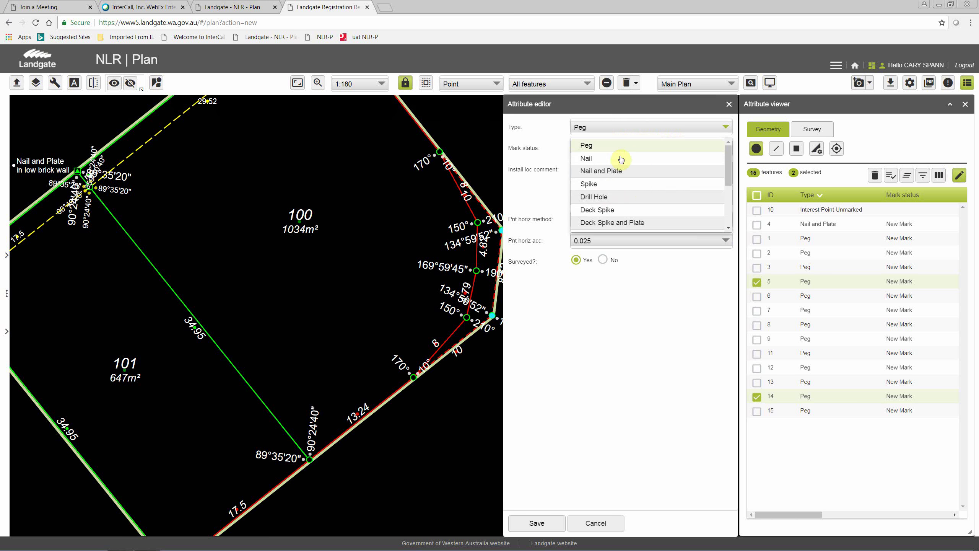
{"action": "left_click", "coordinate": [602, 185]}
{"action": "left_click", "coordinate": [561, 522]}
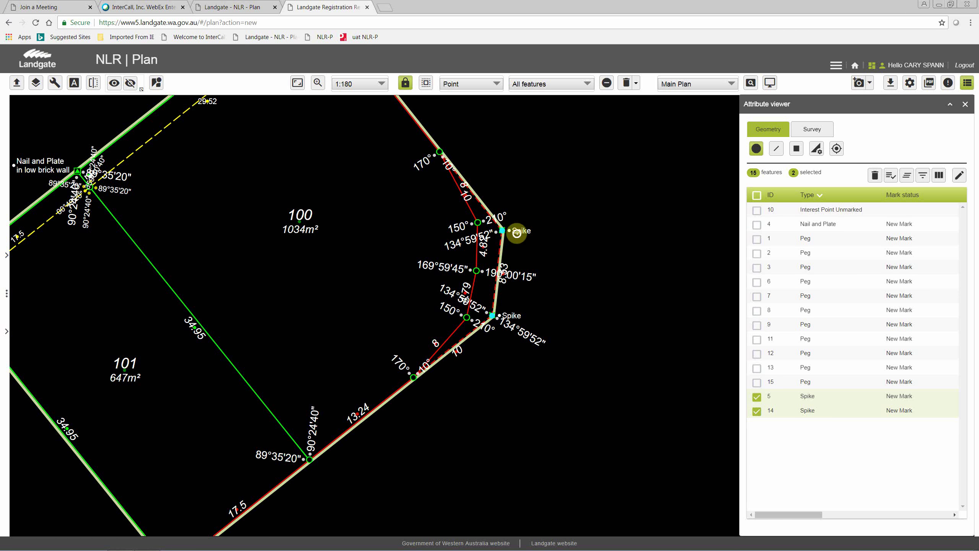
{"action": "left_click", "coordinate": [521, 245]}
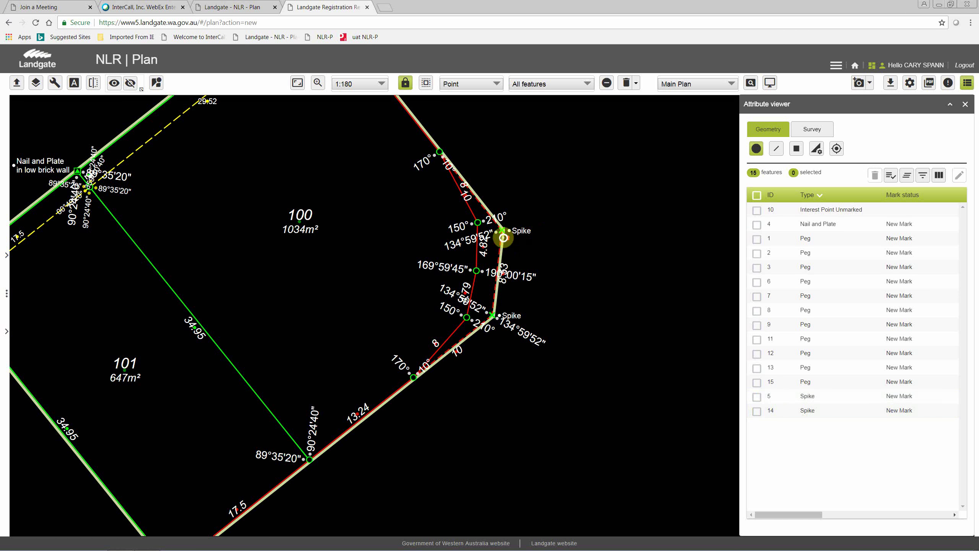
Set the plan's display mode to White background and close the display settings.
{"action": "scroll", "coordinate": [509, 230], "scroll_direction": "up", "scroll_amount": 2}
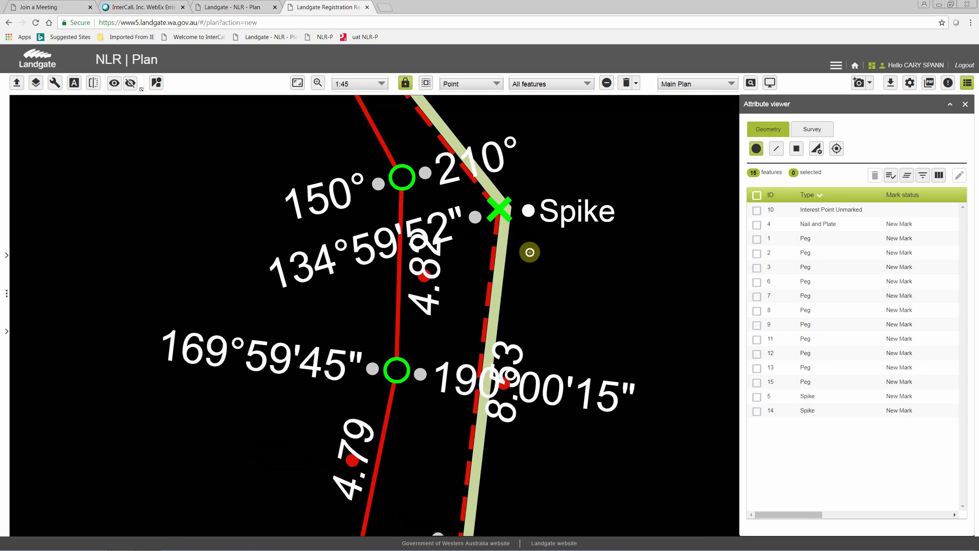
{"action": "scroll", "coordinate": [529, 250], "scroll_direction": "down", "scroll_amount": 1}
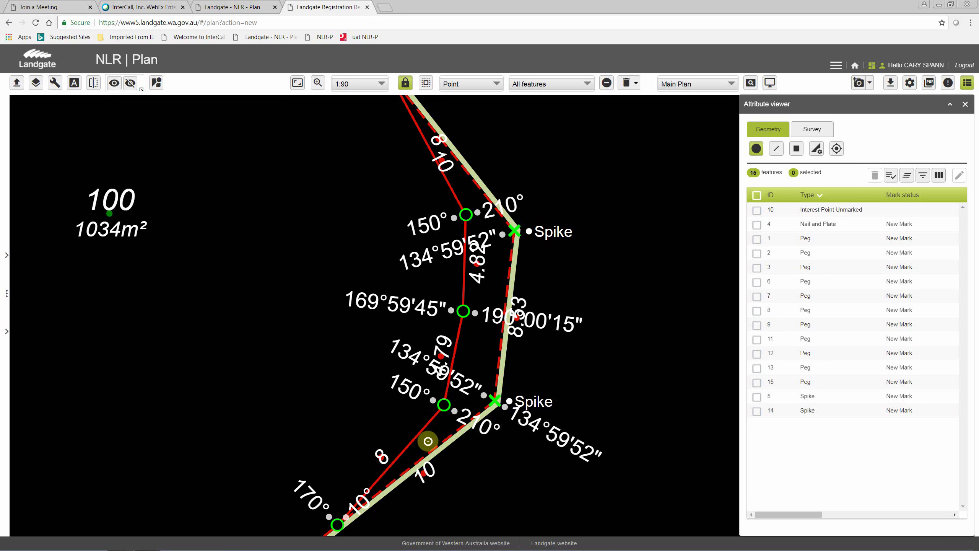
{"action": "scroll", "coordinate": [446, 434], "scroll_direction": "down", "scroll_amount": 1}
{"action": "scroll", "coordinate": [446, 434], "scroll_direction": "down", "scroll_amount": 1}
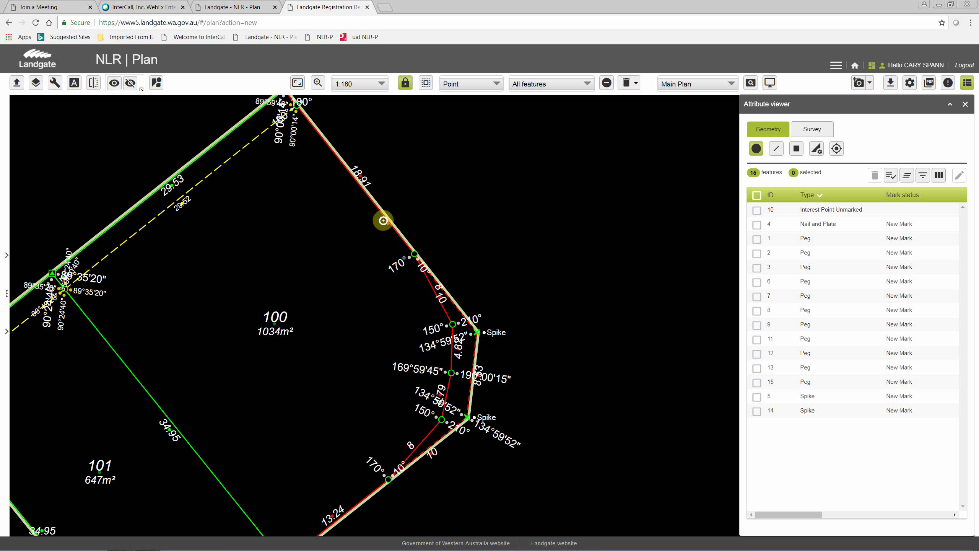
{"action": "scroll", "coordinate": [379, 203], "scroll_direction": "up", "scroll_amount": 1}
{"action": "scroll", "coordinate": [392, 215], "scroll_direction": "up", "scroll_amount": 1}
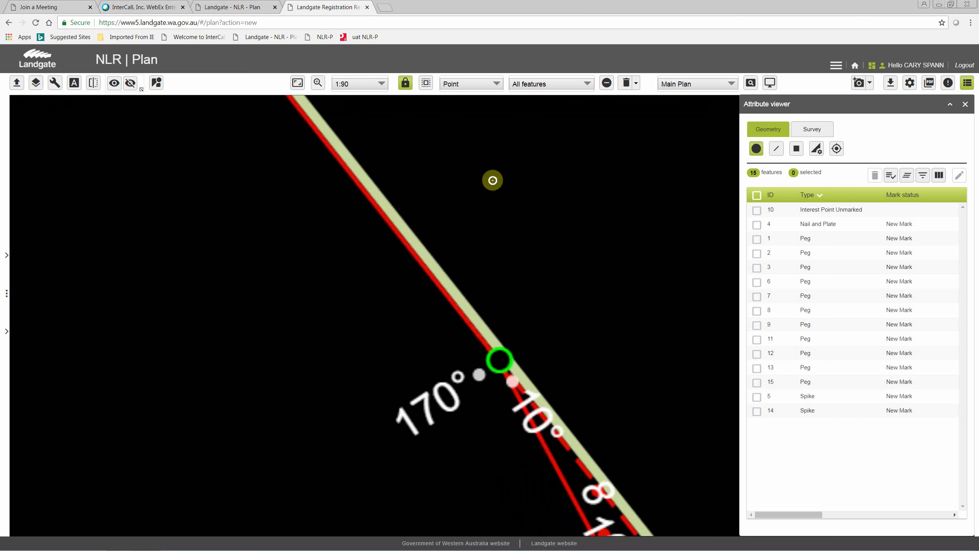
{"action": "left_click", "coordinate": [730, 84]}
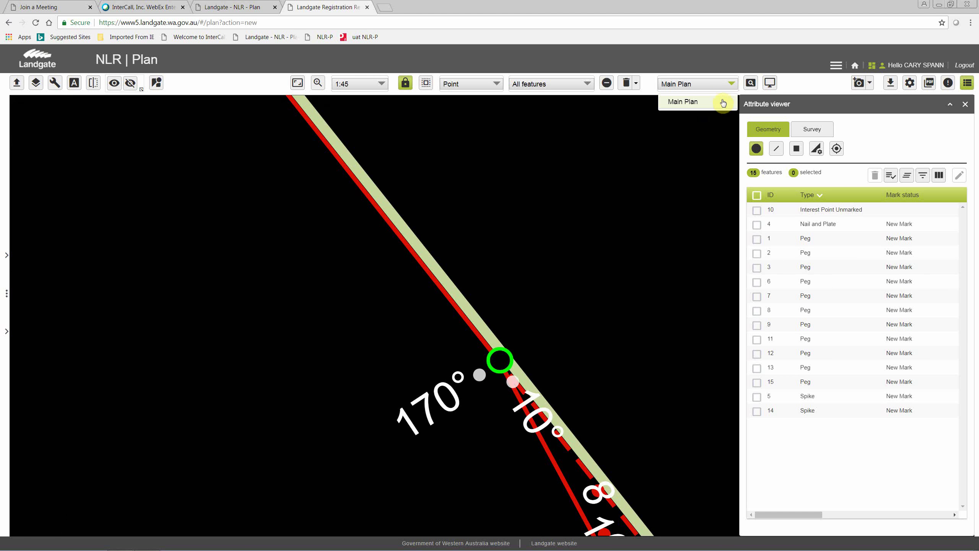
{"action": "left_click", "coordinate": [771, 84]}
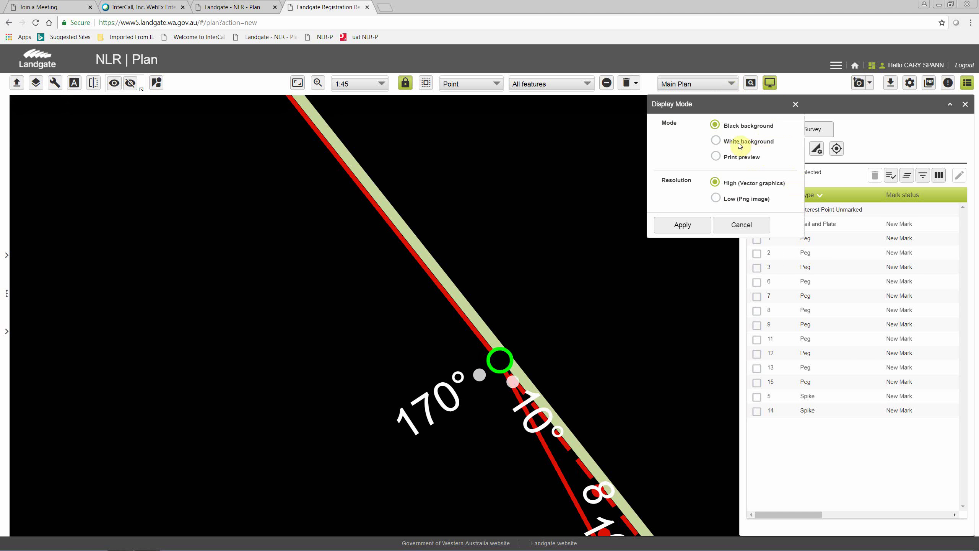
{"action": "left_click", "coordinate": [716, 141]}
{"action": "left_click", "coordinate": [683, 225]}
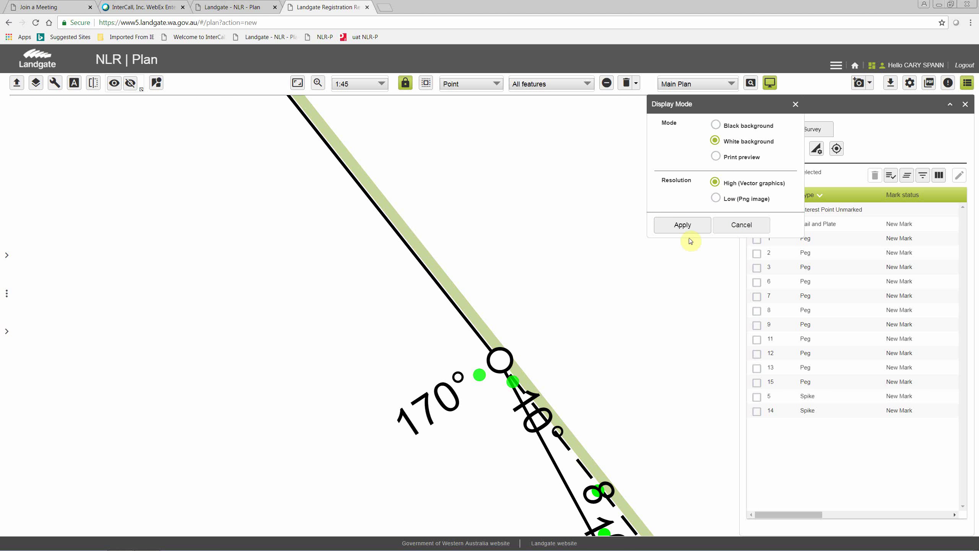
{"action": "left_click", "coordinate": [686, 225]}
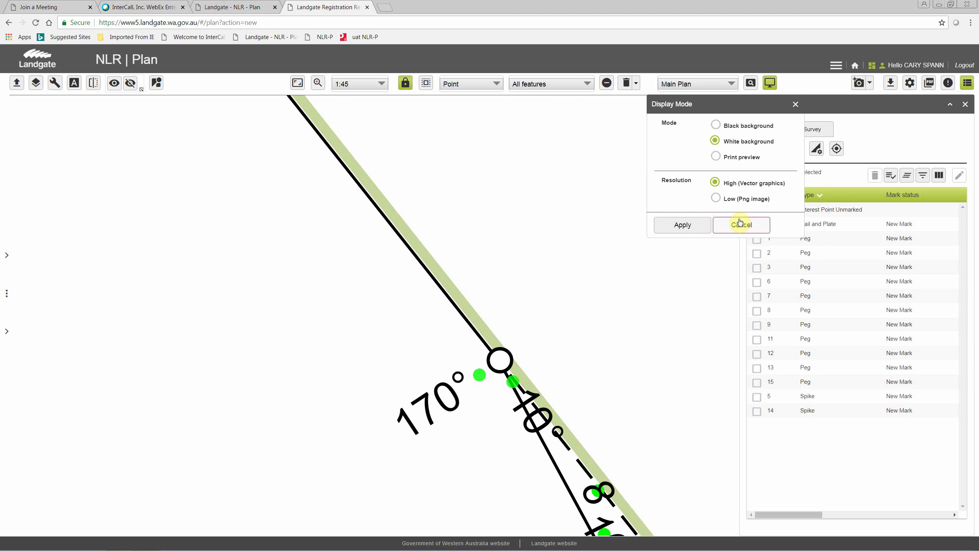
{"action": "left_click", "coordinate": [795, 105]}
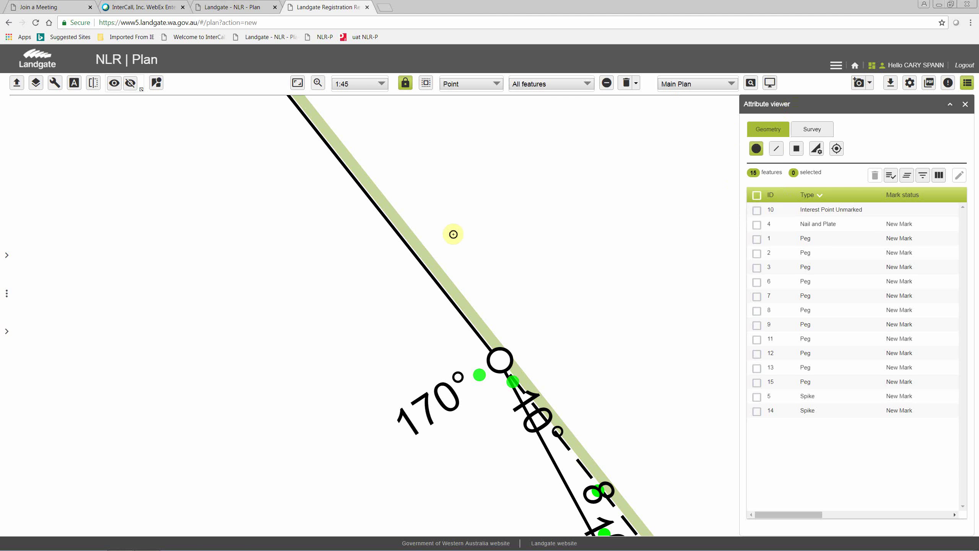
Construct a Covenant / Restrictive Covenant polyline along lot 100's road boundary, from the lot 100/101 dividing line through the curved frontage to its far 170° point.
{"action": "scroll", "coordinate": [454, 233], "scroll_direction": "down", "scroll_amount": 3}
{"action": "scroll", "coordinate": [453, 233], "scroll_direction": "down", "scroll_amount": 2}
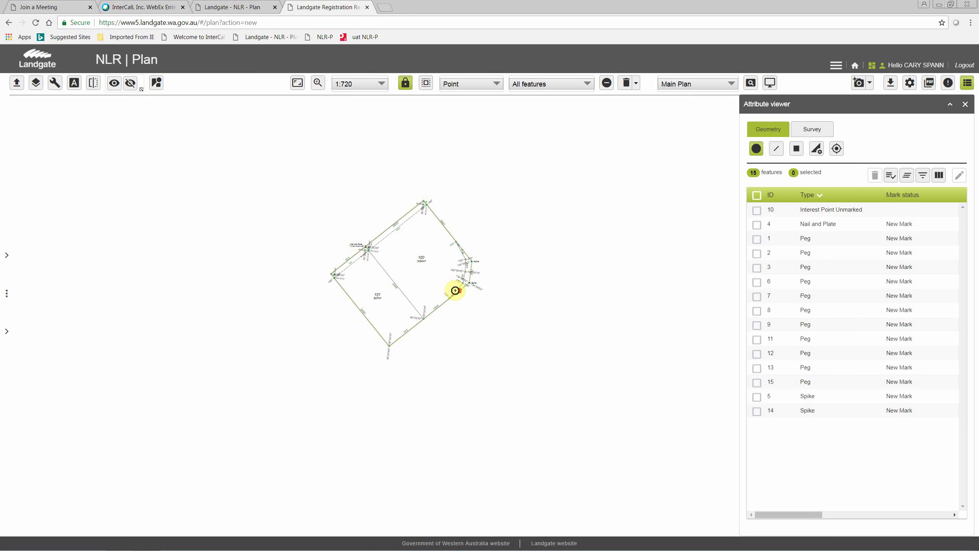
{"action": "scroll", "coordinate": [455, 290], "scroll_direction": "up", "scroll_amount": 1}
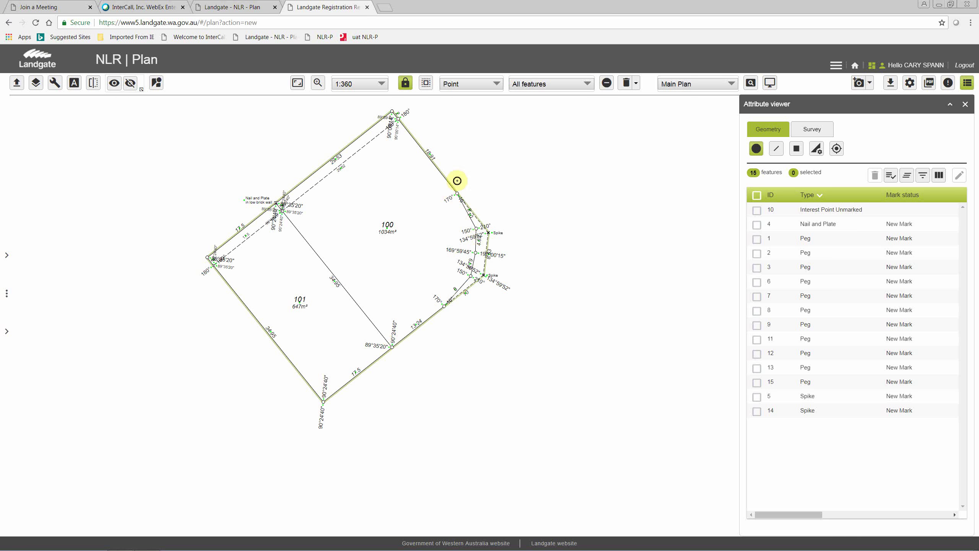
{"action": "left_click", "coordinate": [55, 83]}
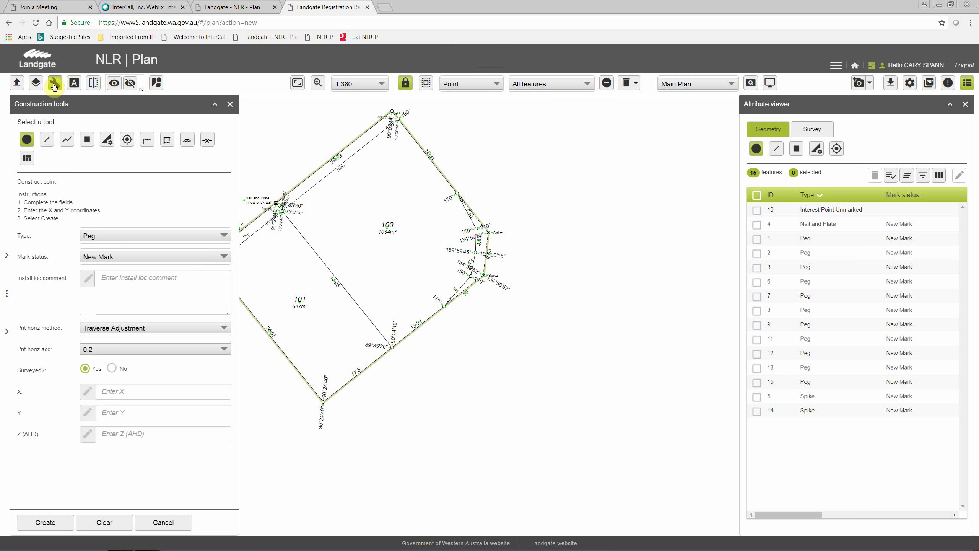
{"action": "left_click", "coordinate": [67, 141]}
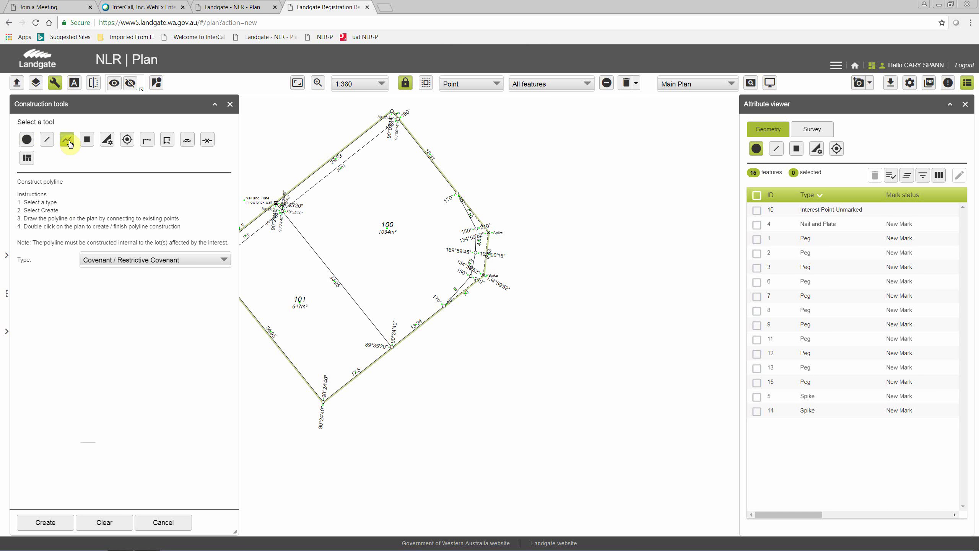
{"action": "left_click", "coordinate": [200, 265]}
{"action": "left_click", "coordinate": [186, 284]}
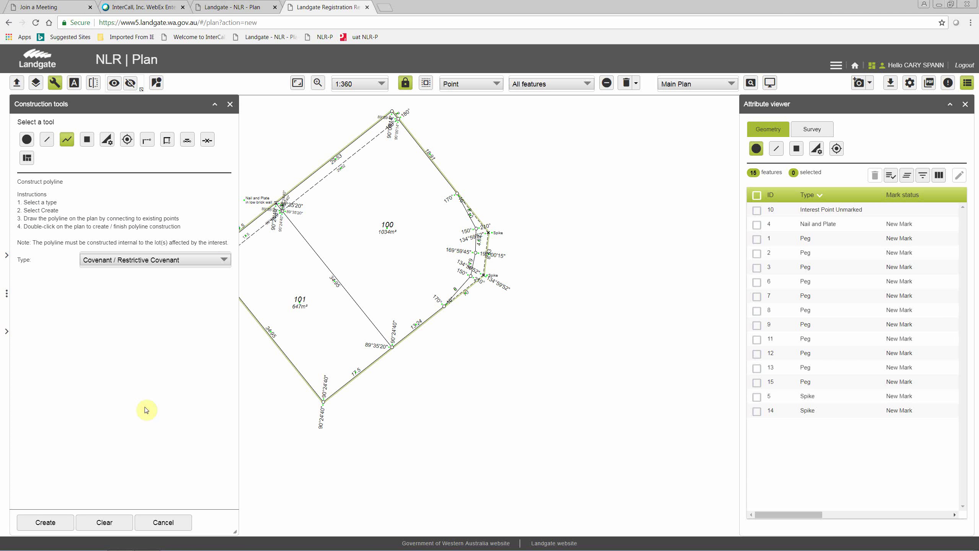
{"action": "left_click", "coordinate": [57, 527]}
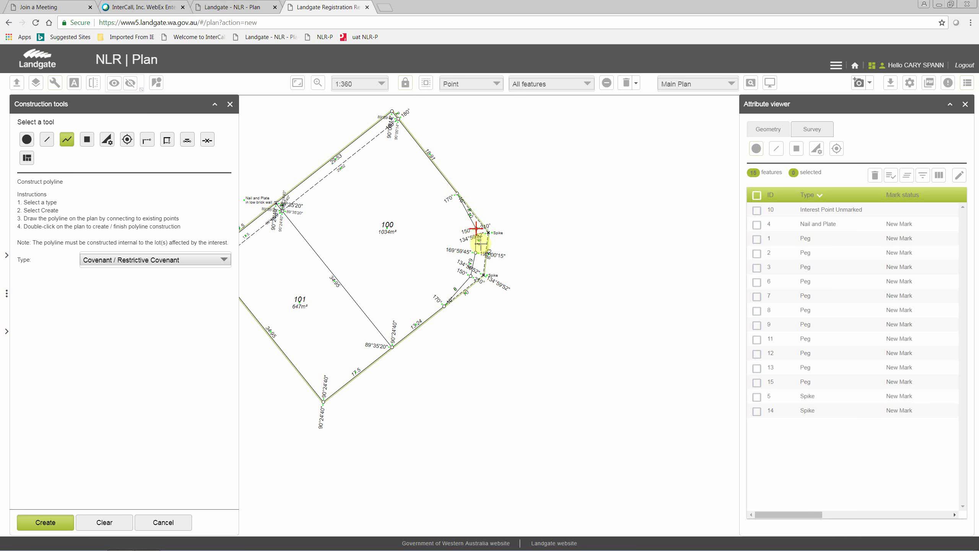
{"action": "left_click", "coordinate": [444, 306]}
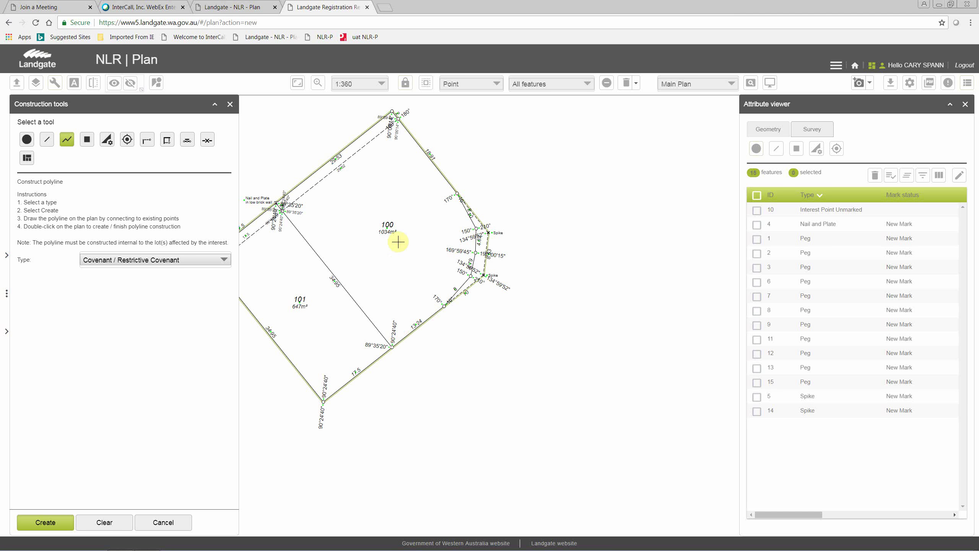
{"action": "left_click", "coordinate": [391, 347]}
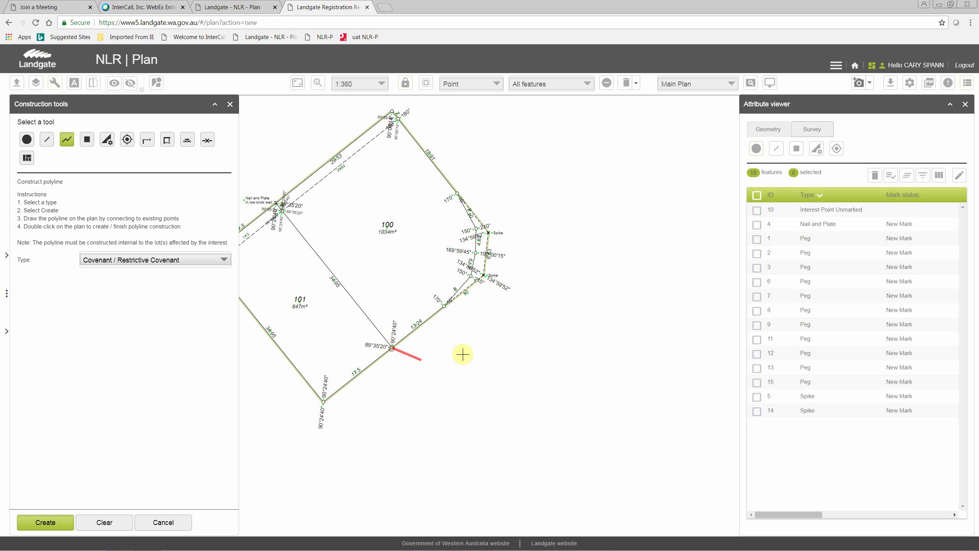
{"action": "left_click", "coordinate": [444, 305]}
{"action": "left_click", "coordinate": [471, 274]}
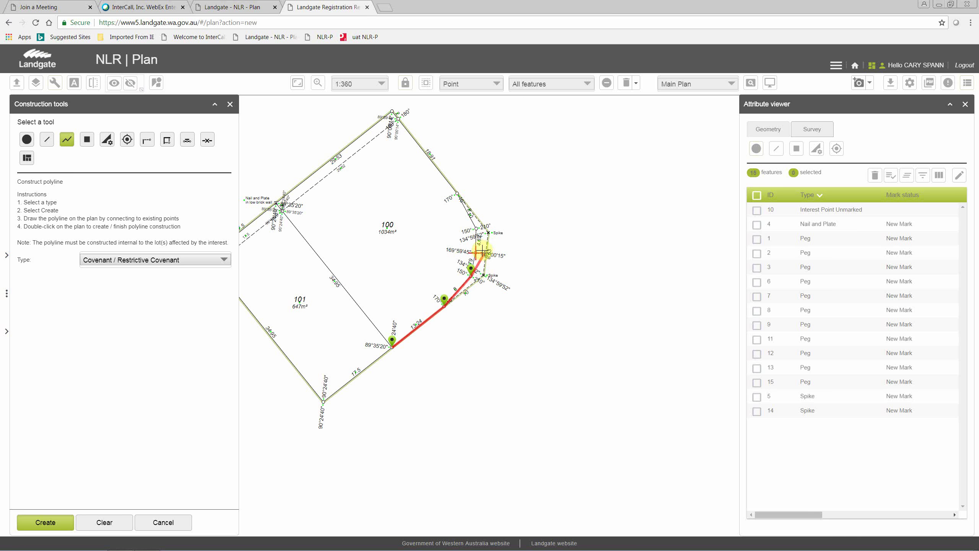
{"action": "left_click", "coordinate": [477, 227]}
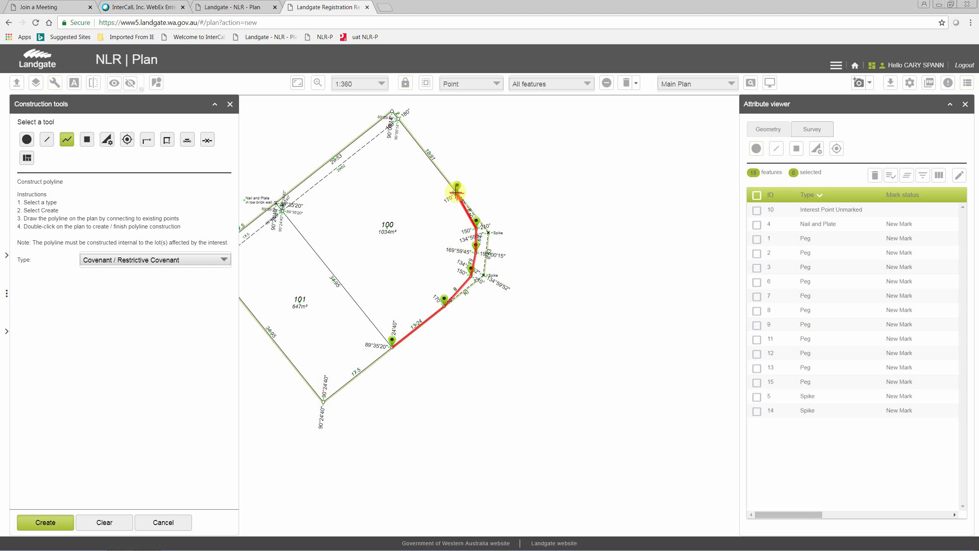
{"action": "left_click", "coordinate": [456, 192]}
{"action": "double_click", "coordinate": [412, 199]}
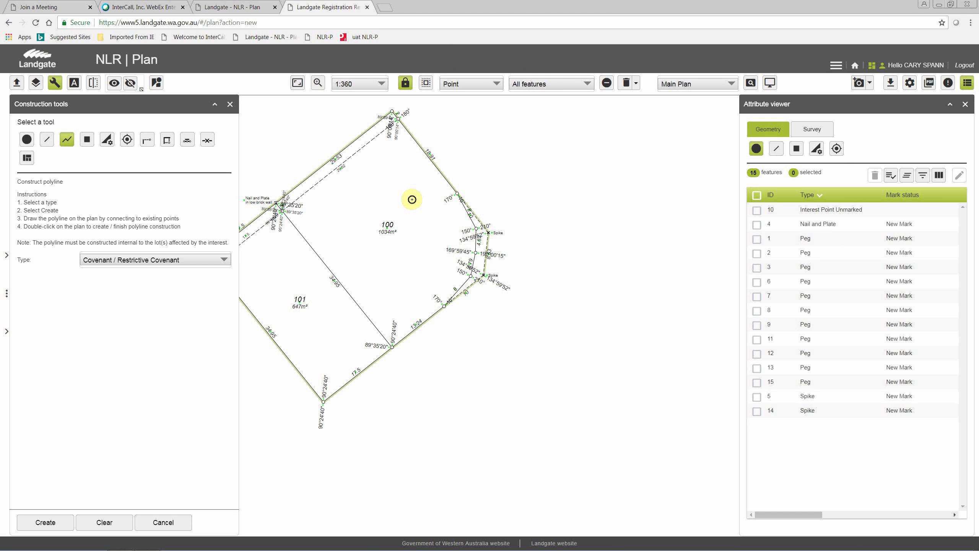
Select only the Covenant / Restrictive Covenant line and flip it to the inner side of lot 100's road boundary.
{"action": "scroll", "coordinate": [445, 305], "scroll_direction": "up", "scroll_amount": 1}
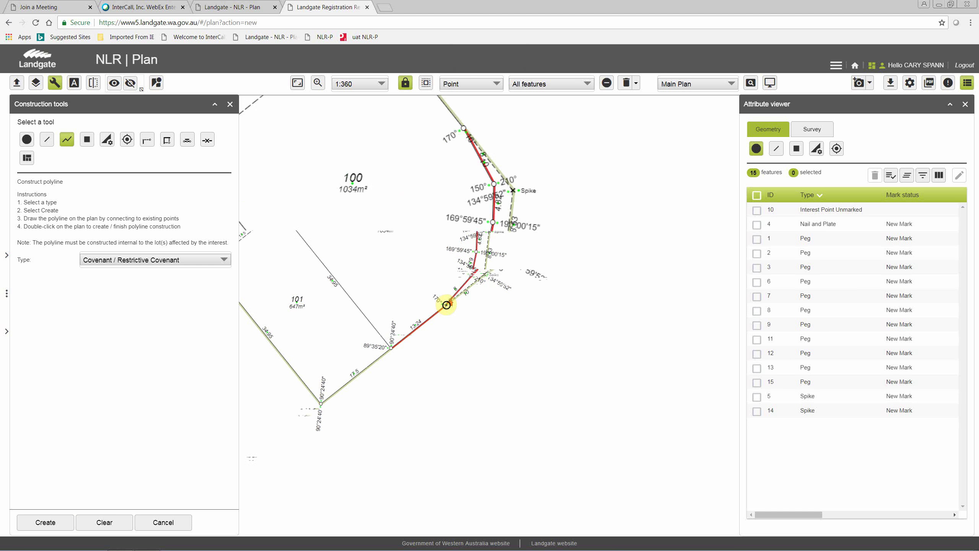
{"action": "scroll", "coordinate": [446, 305], "scroll_direction": "up", "scroll_amount": 2}
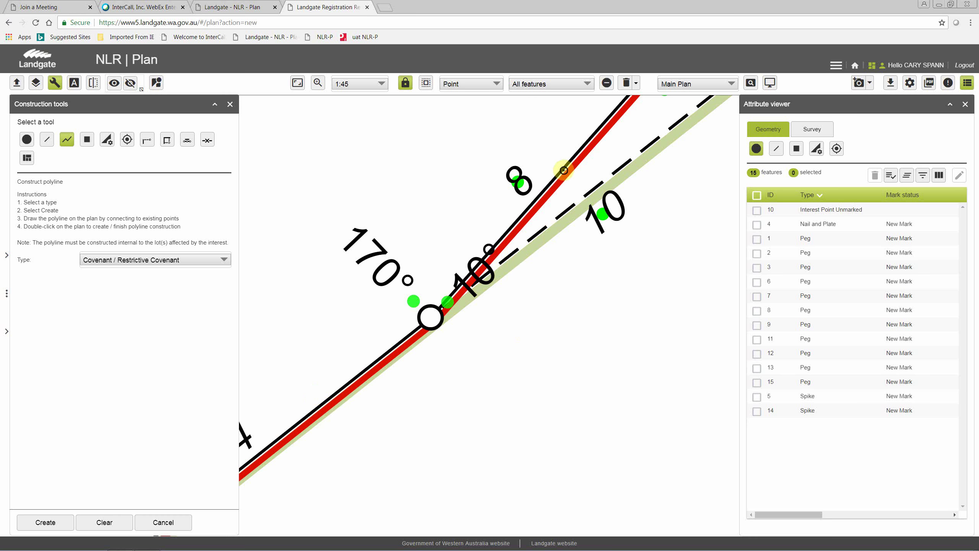
{"action": "double_click", "coordinate": [569, 163]}
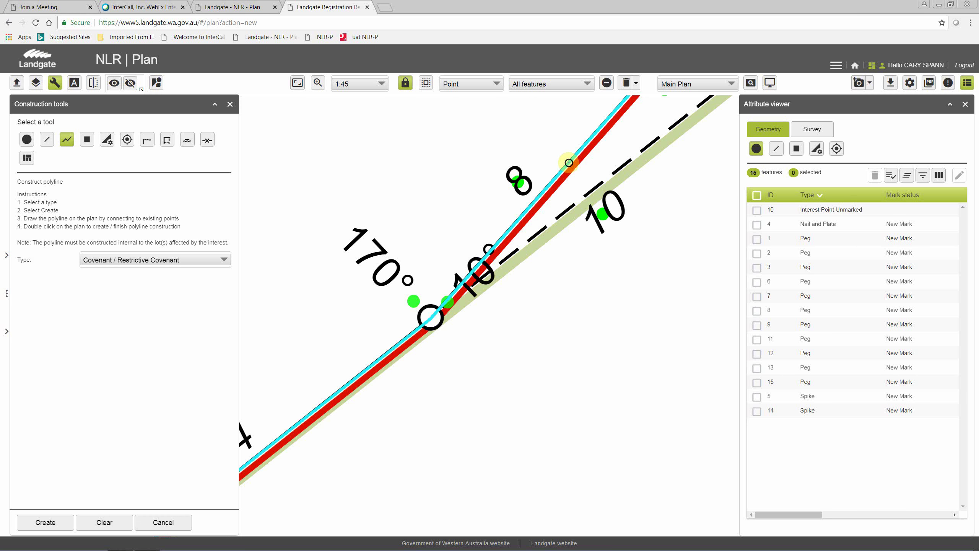
{"action": "left_click", "coordinate": [776, 148]}
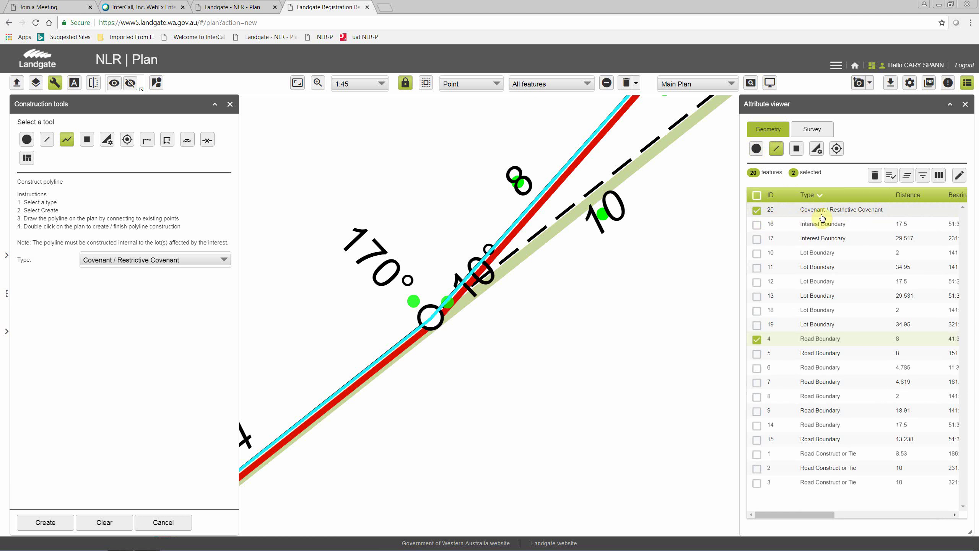
{"action": "left_click", "coordinate": [807, 212]}
{"action": "left_click", "coordinate": [784, 212]}
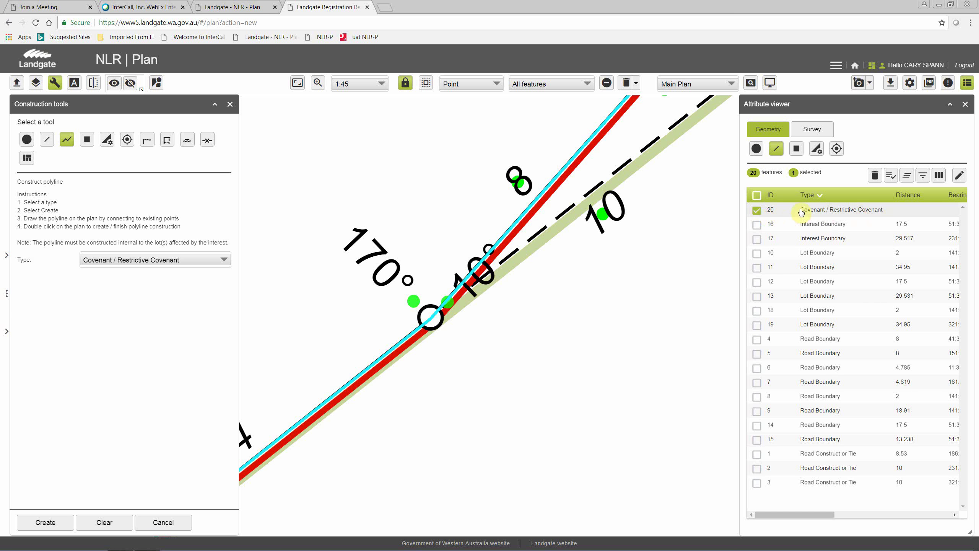
{"action": "scroll", "coordinate": [480, 282], "scroll_direction": "down", "scroll_amount": 3}
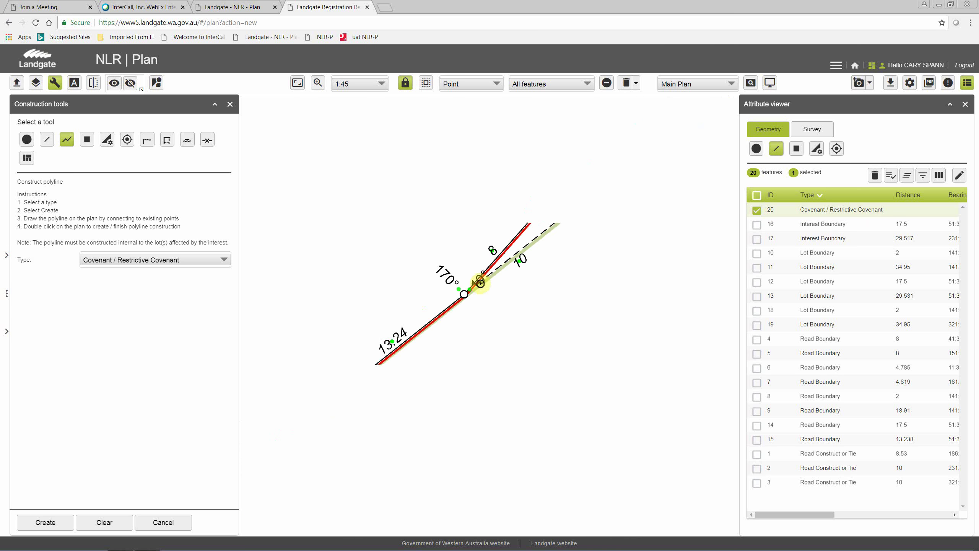
{"action": "scroll", "coordinate": [503, 231], "scroll_direction": "up", "scroll_amount": 5}
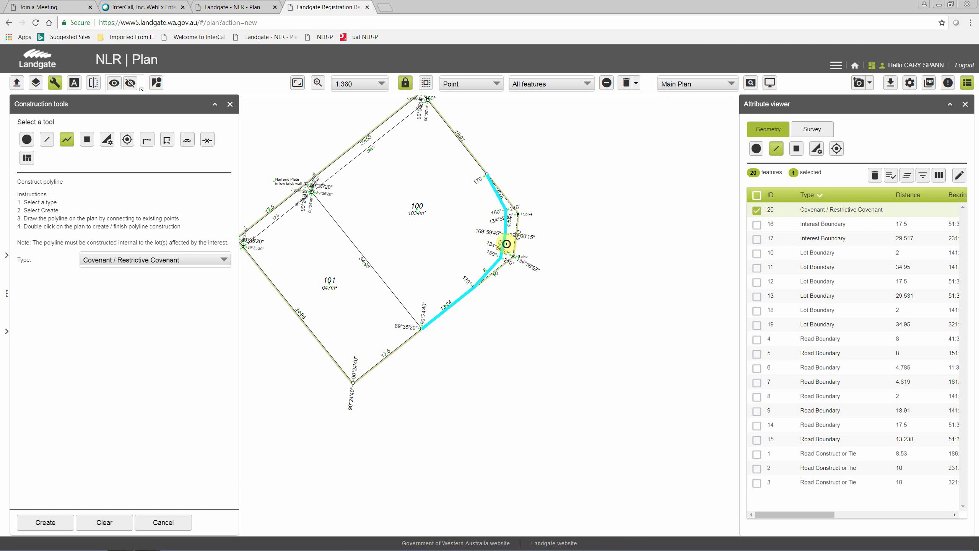
{"action": "scroll", "coordinate": [506, 243], "scroll_direction": "up", "scroll_amount": 2}
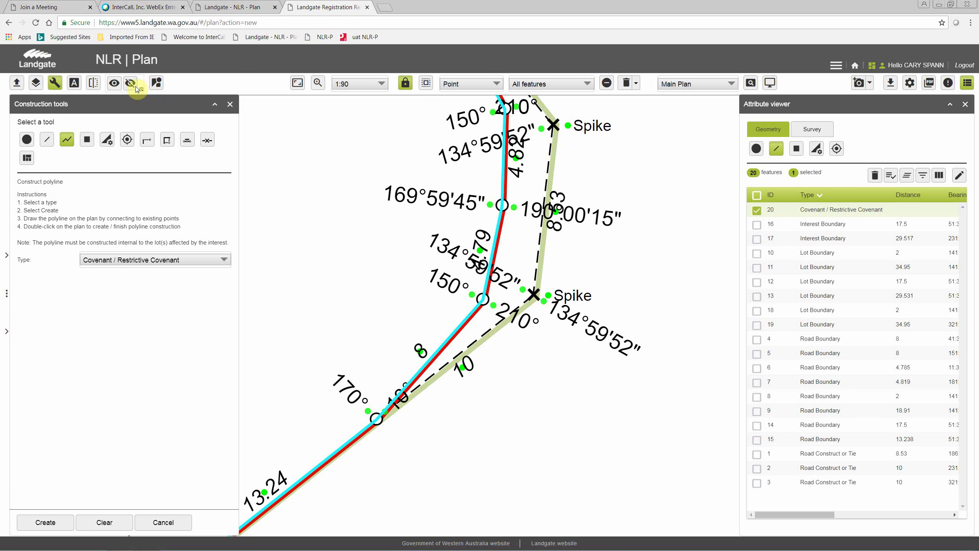
{"action": "left_click", "coordinate": [93, 84]}
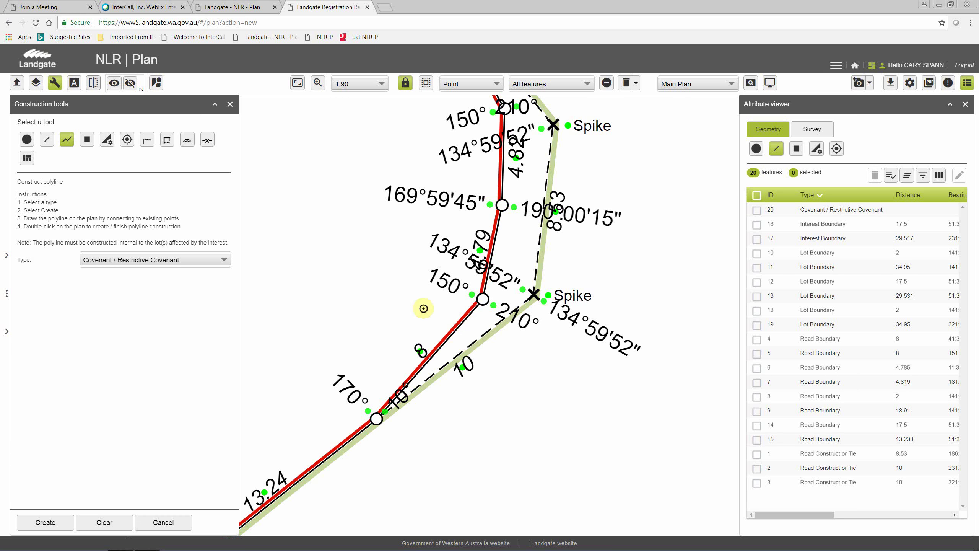
{"action": "scroll", "coordinate": [398, 294], "scroll_direction": "down", "scroll_amount": 1}
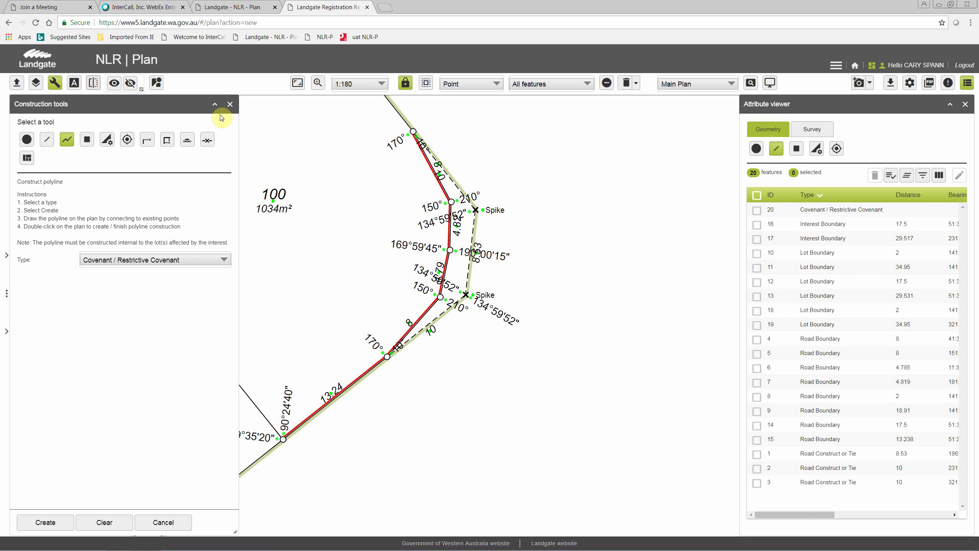
Close the construction tools and list the plan's survey interests.
{"action": "left_click", "coordinate": [229, 105]}
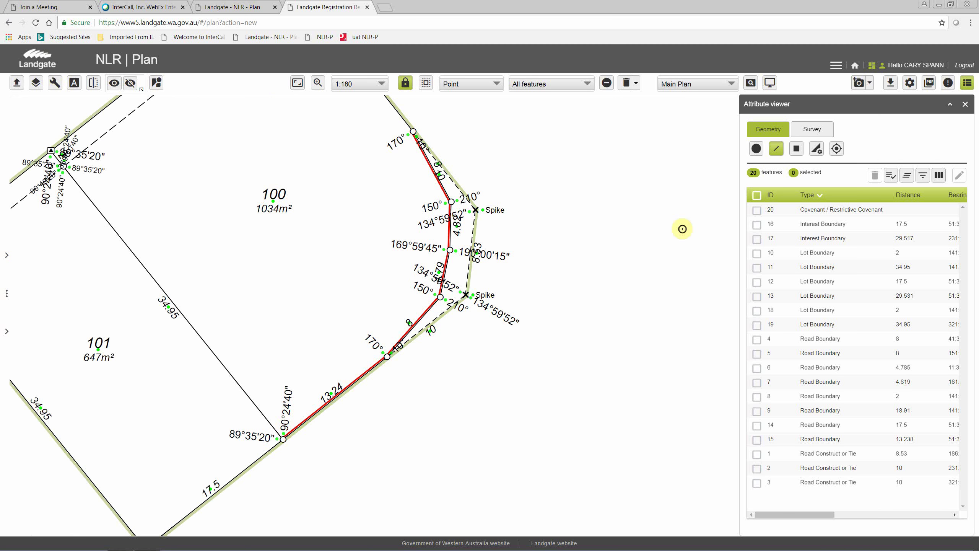
{"action": "left_click", "coordinate": [825, 137]}
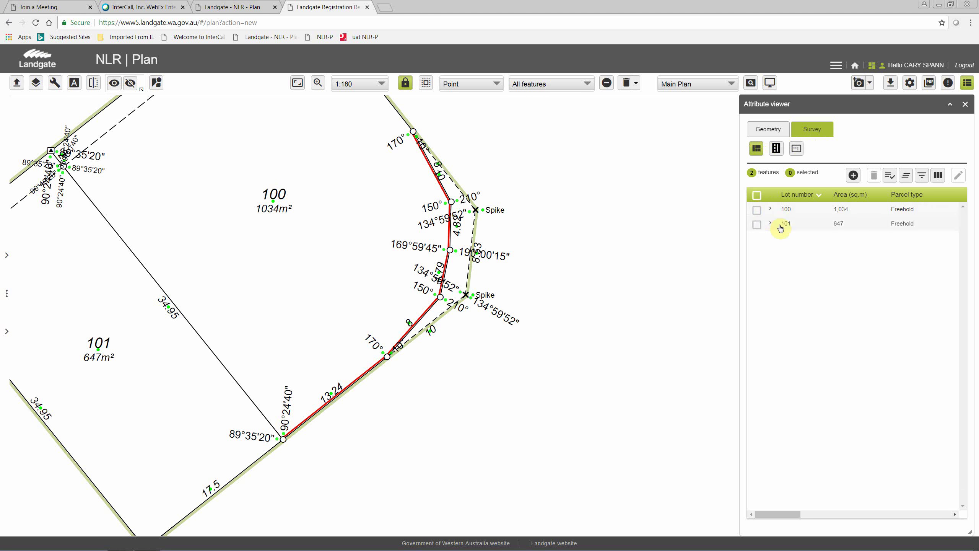
{"action": "left_click", "coordinate": [798, 151]}
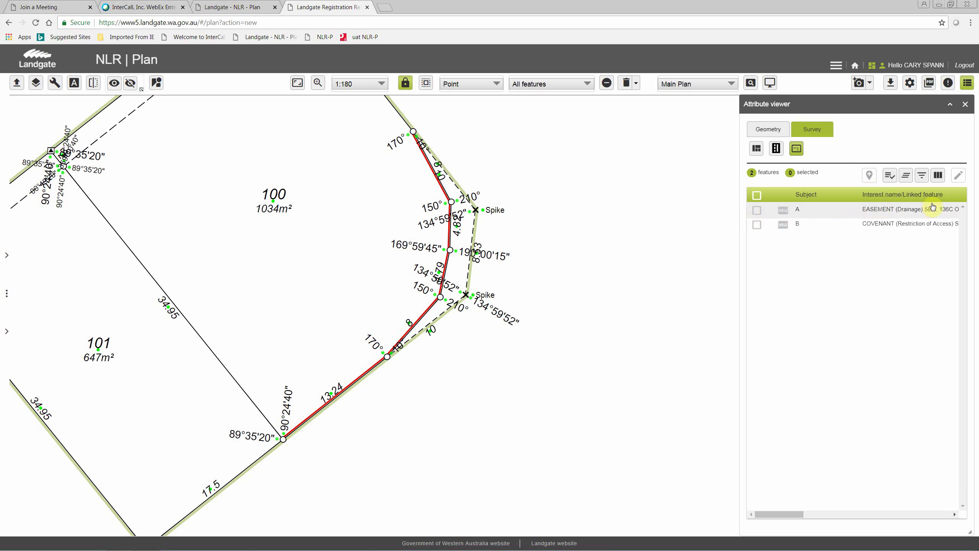
Link interest A, EASEMENT (Drainage) SEC. 136C, to the easement strips along the rear of lots 100 and 101.
{"action": "left_click", "coordinate": [757, 212]}
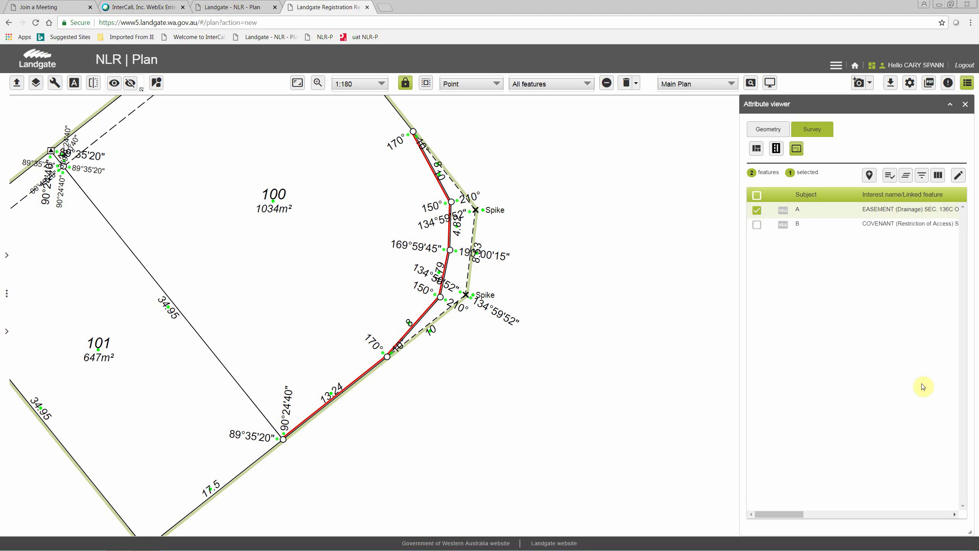
{"action": "mouse_move", "coordinate": [793, 515]}
{"action": "left_mouse_down"}
{"action": "mouse_move", "coordinate": [876, 516]}
{"action": "mouse_move", "coordinate": [790, 516]}
{"action": "left_mouse_up"}
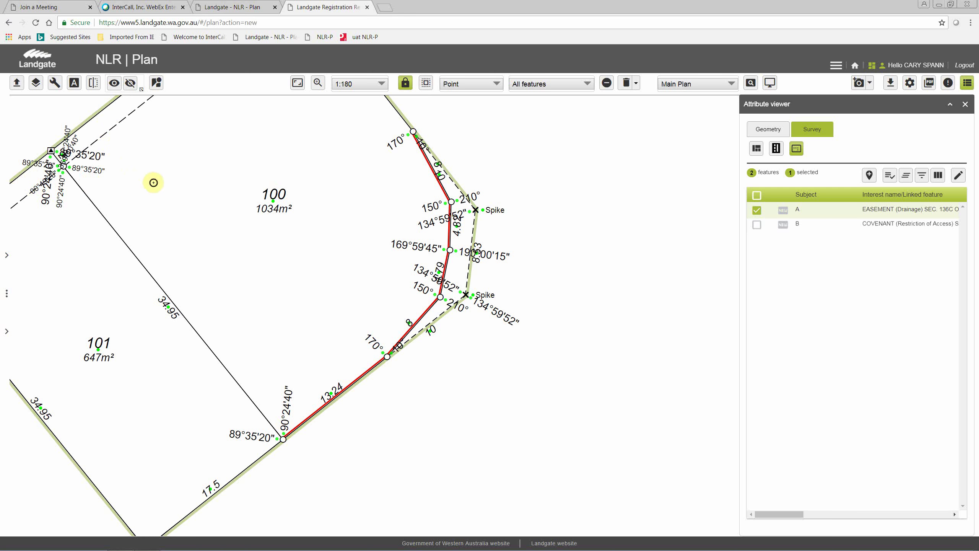
{"action": "left_click", "coordinate": [152, 197]}
{"action": "left_click_drag", "start_coordinate": [213, 230], "coordinate": [407, 258]}
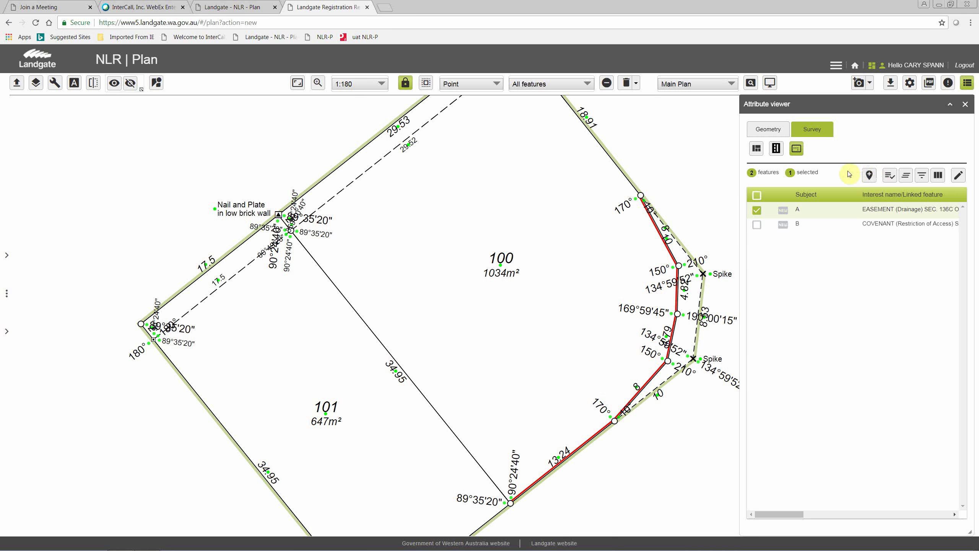
{"action": "left_click", "coordinate": [870, 176]}
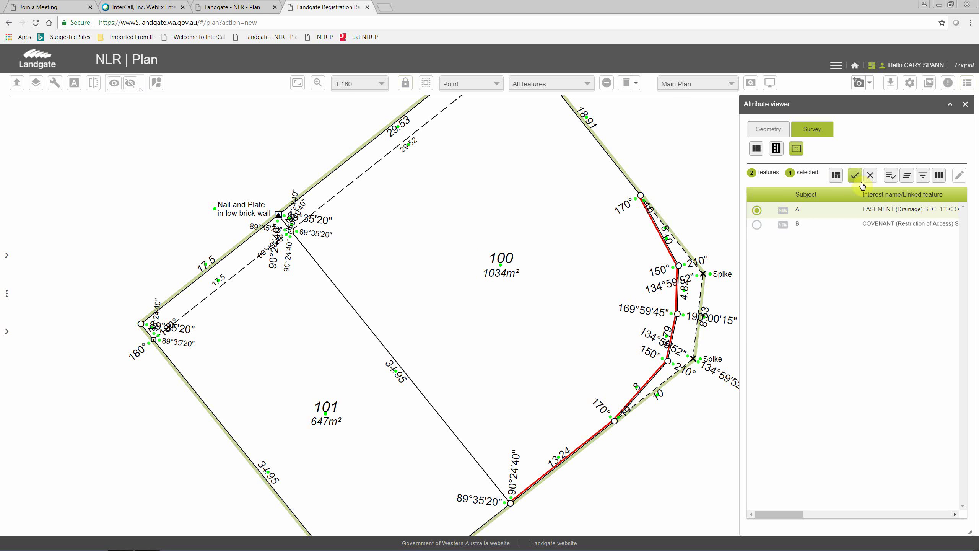
{"action": "left_click", "coordinate": [372, 153]}
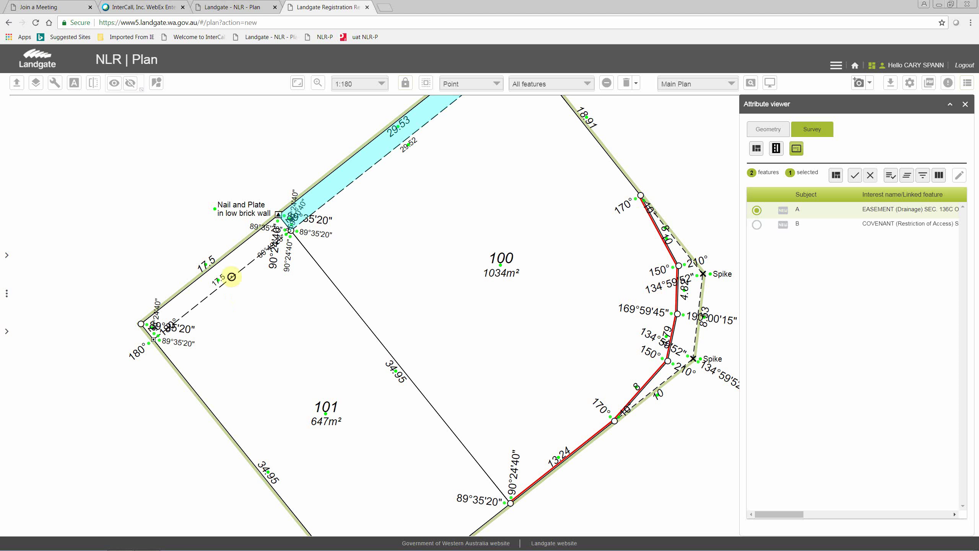
{"action": "left_click", "coordinate": [236, 261]}
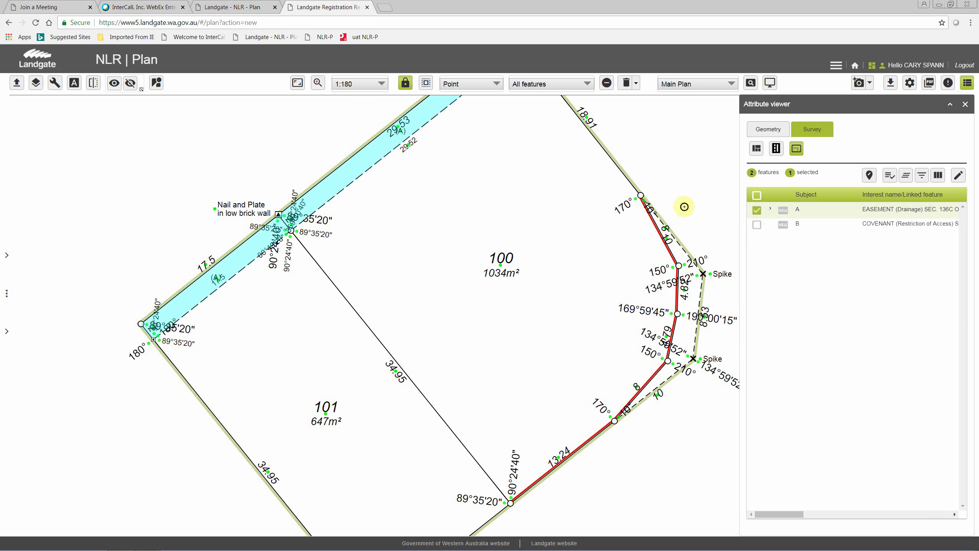
Move the (A) labels in both easement strips clear of the overlapping 29.53 and 17.5 distance labels.
{"action": "left_click", "coordinate": [217, 278]}
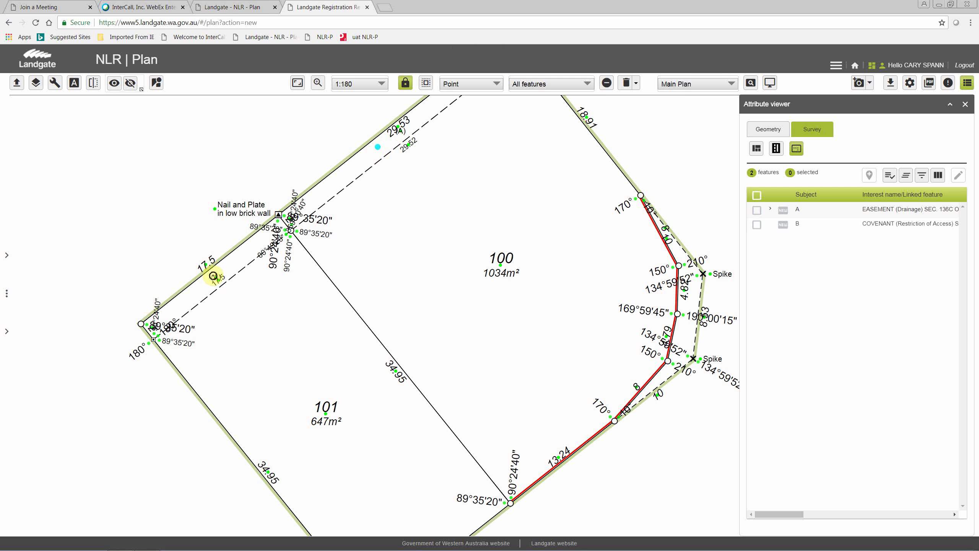
{"action": "scroll", "coordinate": [217, 276], "scroll_direction": "up", "scroll_amount": 2}
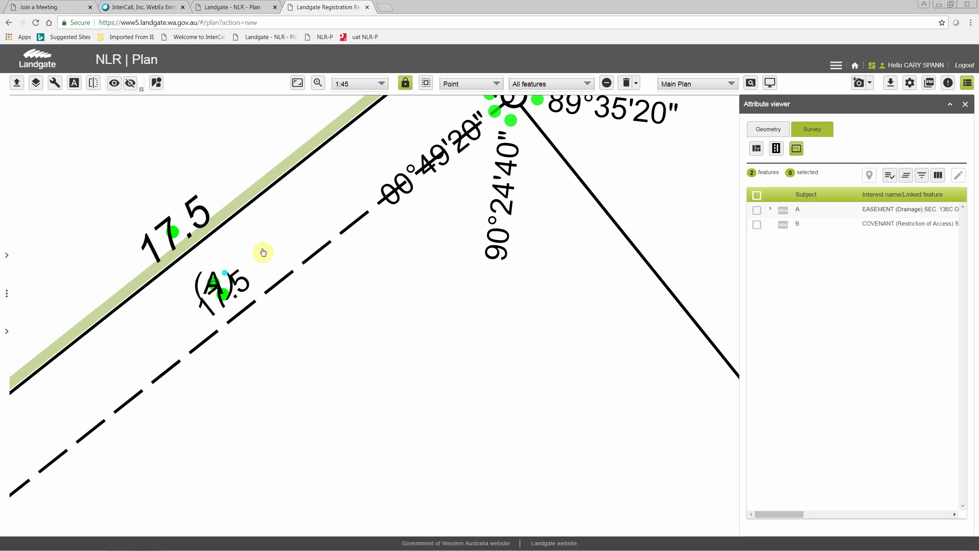
{"action": "left_click", "coordinate": [279, 233]}
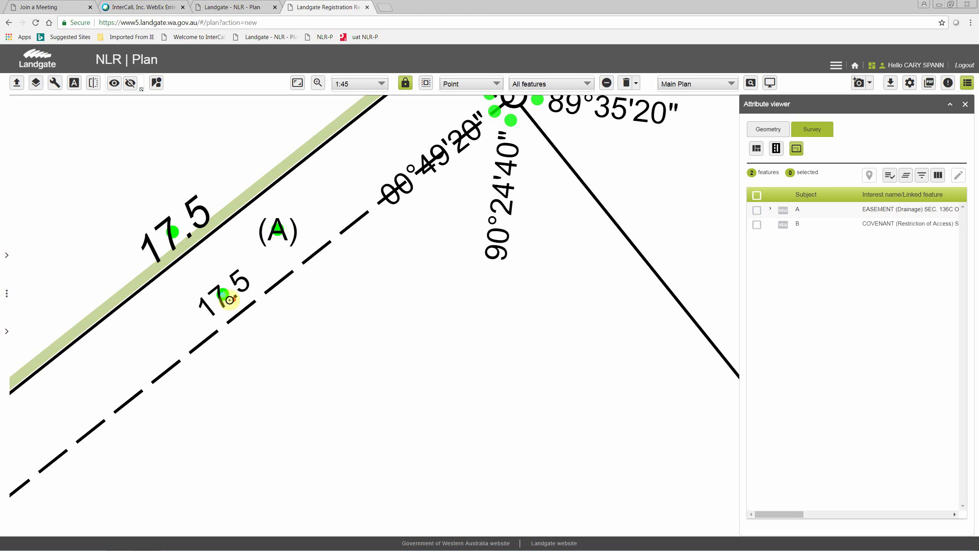
{"action": "scroll", "coordinate": [229, 296], "scroll_direction": "down", "scroll_amount": 1}
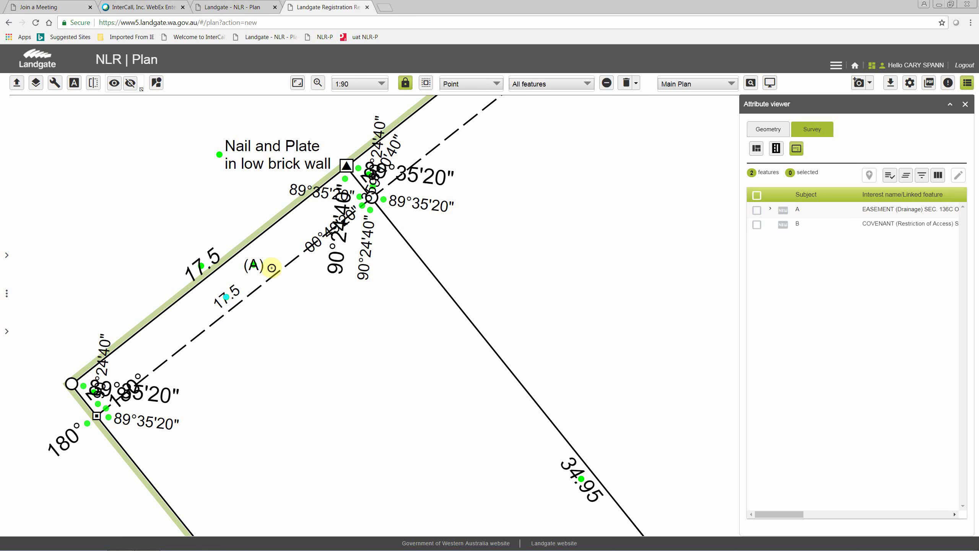
{"action": "scroll", "coordinate": [371, 199], "scroll_direction": "down", "scroll_amount": 2}
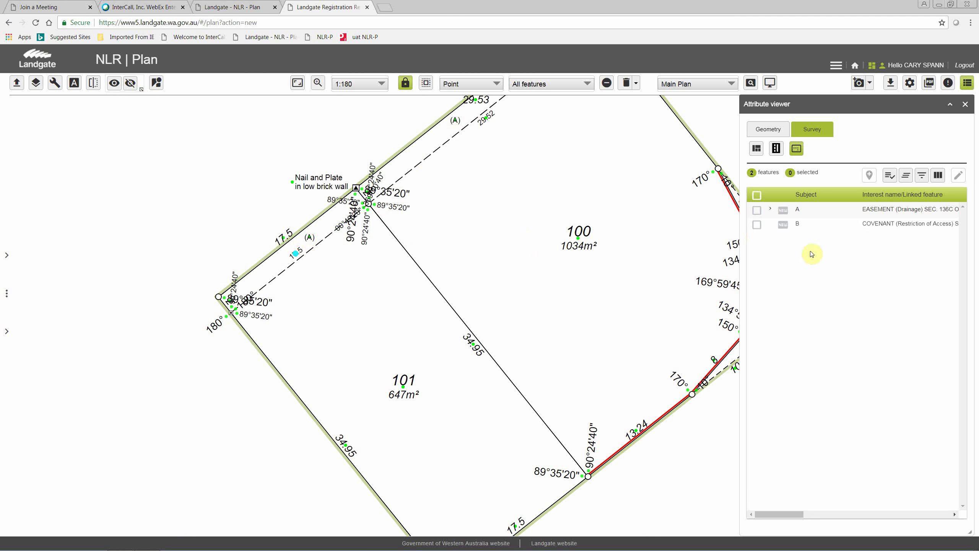
Highlight easement A's linked areas, and start linking interest B, COVENANT (Restriction of Access), to plan features.
{"action": "left_click", "coordinate": [820, 211]}
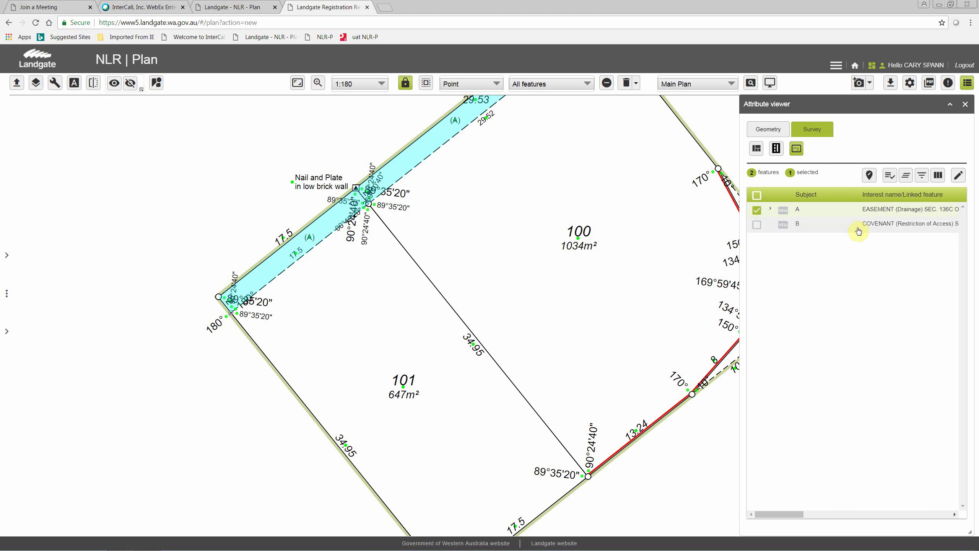
{"action": "left_click", "coordinate": [808, 224]}
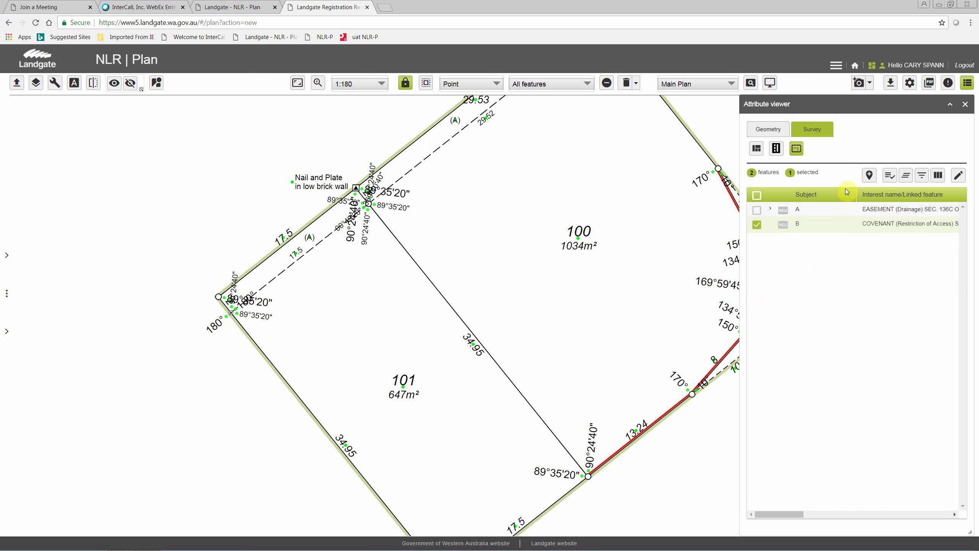
{"action": "left_click", "coordinate": [870, 177]}
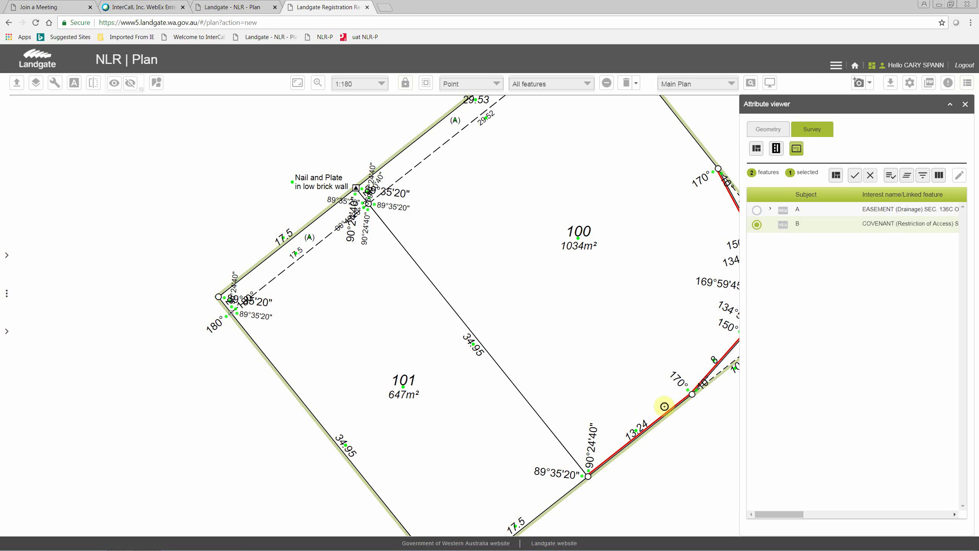
Try to link covenant interest B to the lot 100 polygon.
{"action": "left_click", "coordinate": [672, 311]}
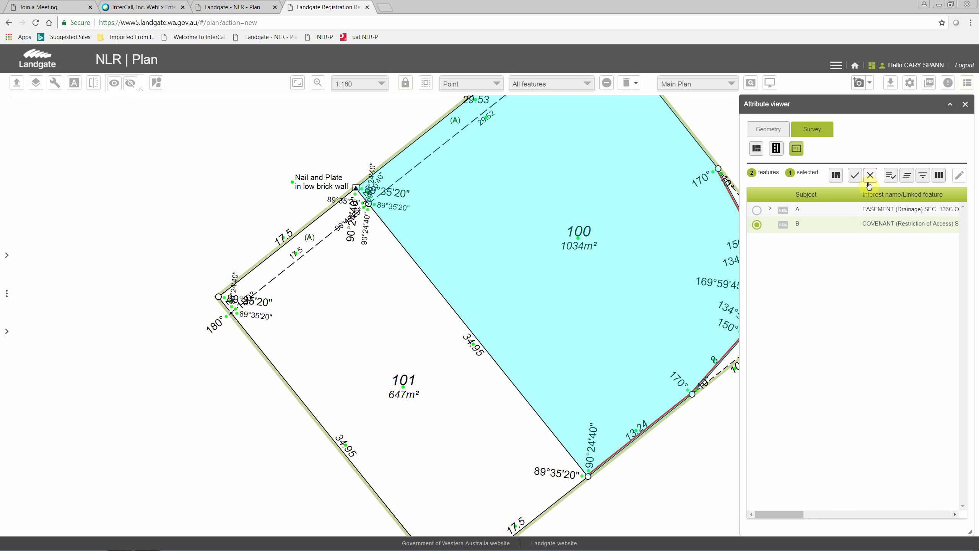
{"action": "left_click", "coordinate": [855, 176]}
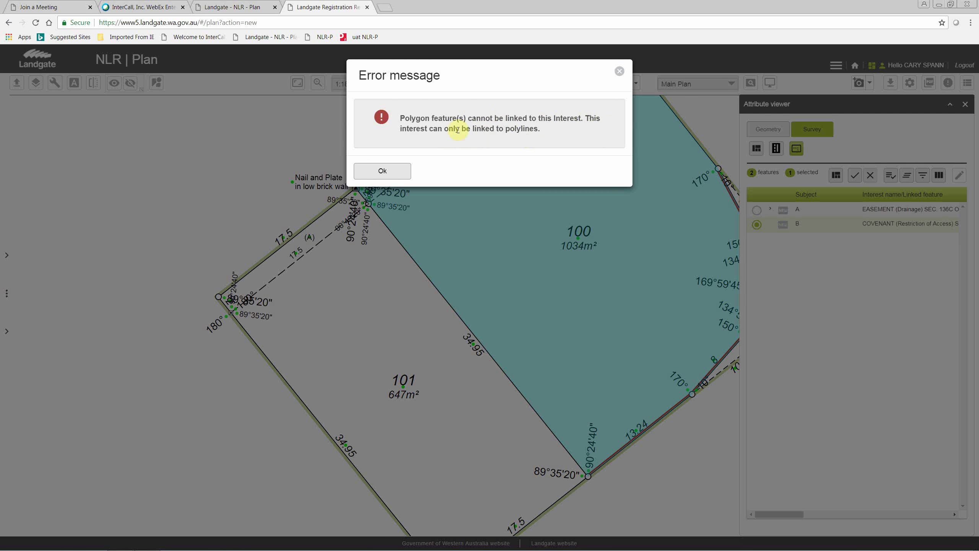
{"action": "left_click", "coordinate": [399, 173]}
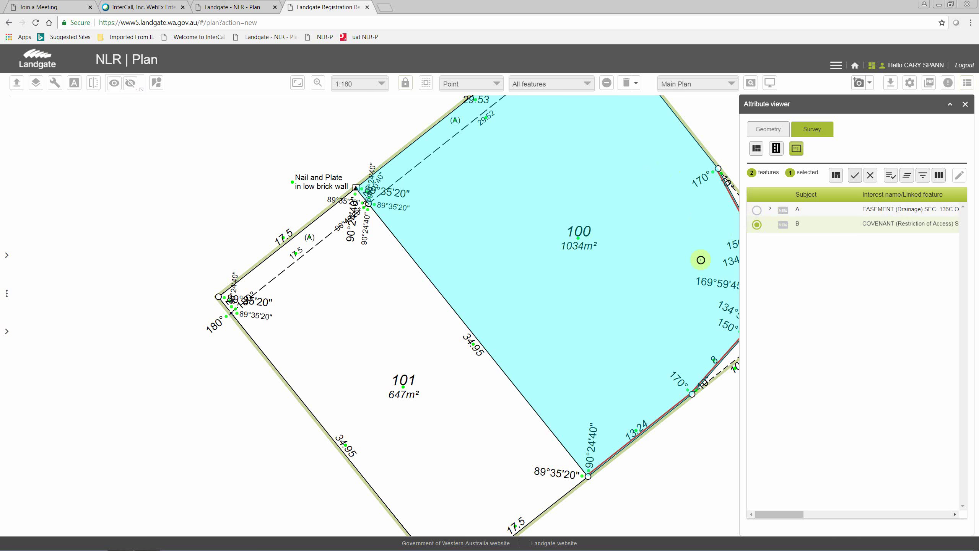
Link covenant interest B to the red restrictive covenant polyline along lot 100's road boundary.
{"action": "left_click", "coordinate": [669, 412]}
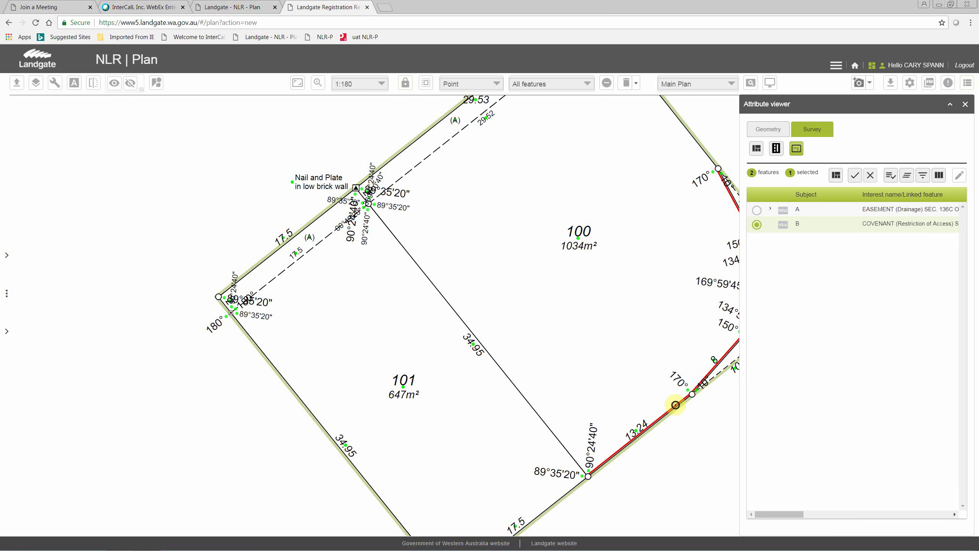
{"action": "left_click", "coordinate": [675, 404]}
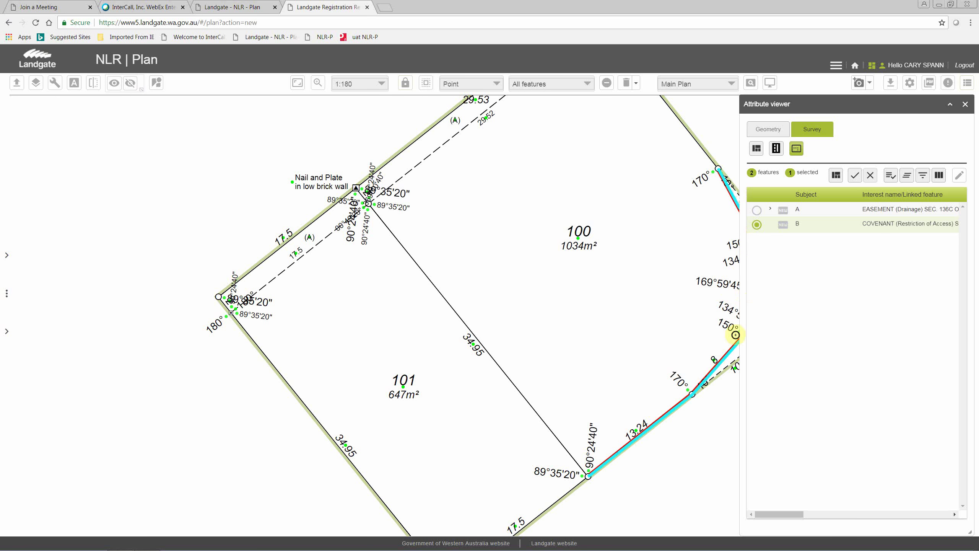
{"action": "left_click", "coordinate": [856, 177]}
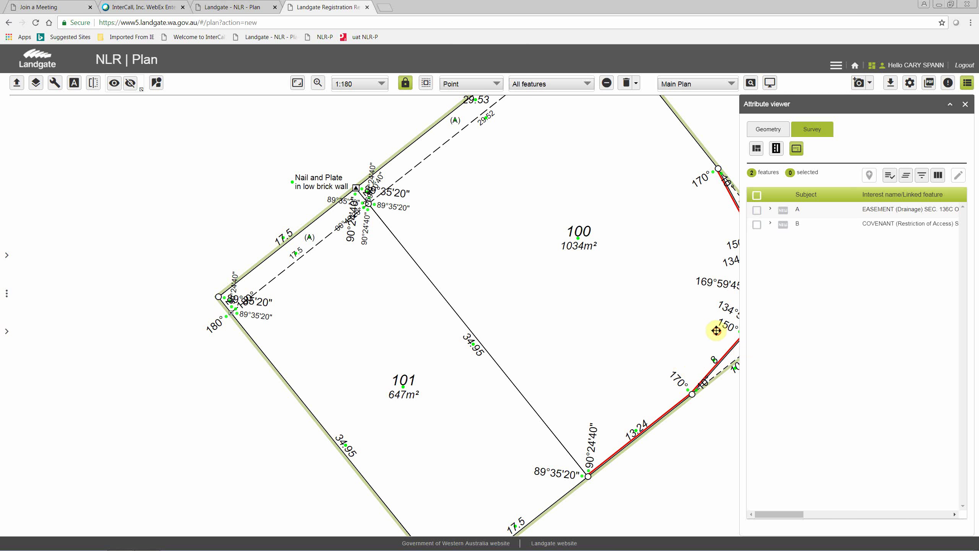
Move the (B) label into the road widening strip beside the 8 and 10 distances, and highlight interest B's linked line.
{"action": "left_click_drag", "start_coordinate": [715, 328], "coordinate": [475, 327]}
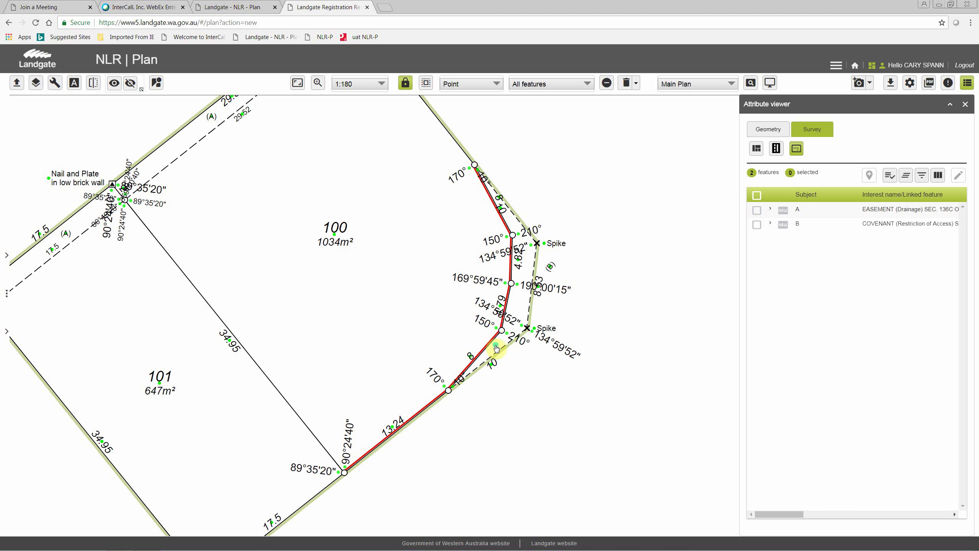
{"action": "left_click", "coordinate": [541, 262]}
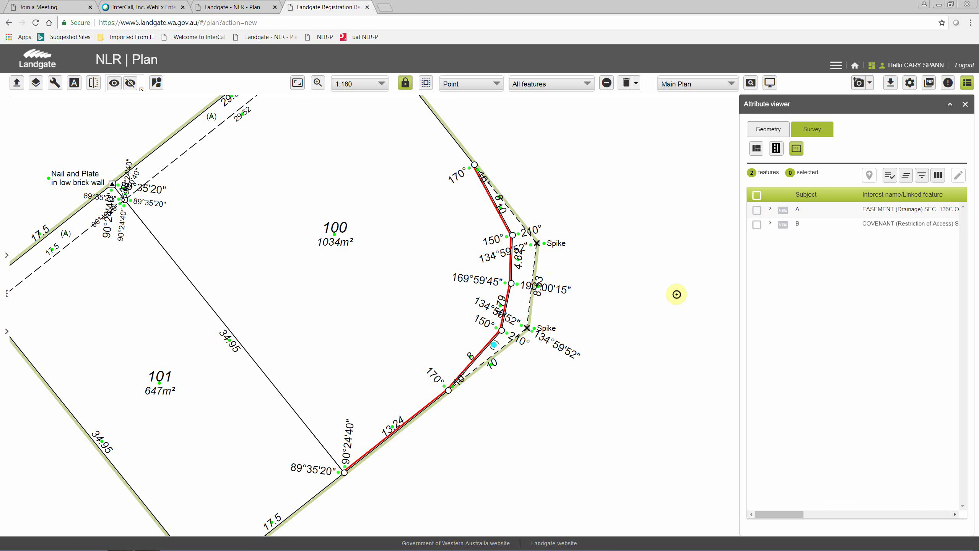
{"action": "left_click", "coordinate": [817, 227]}
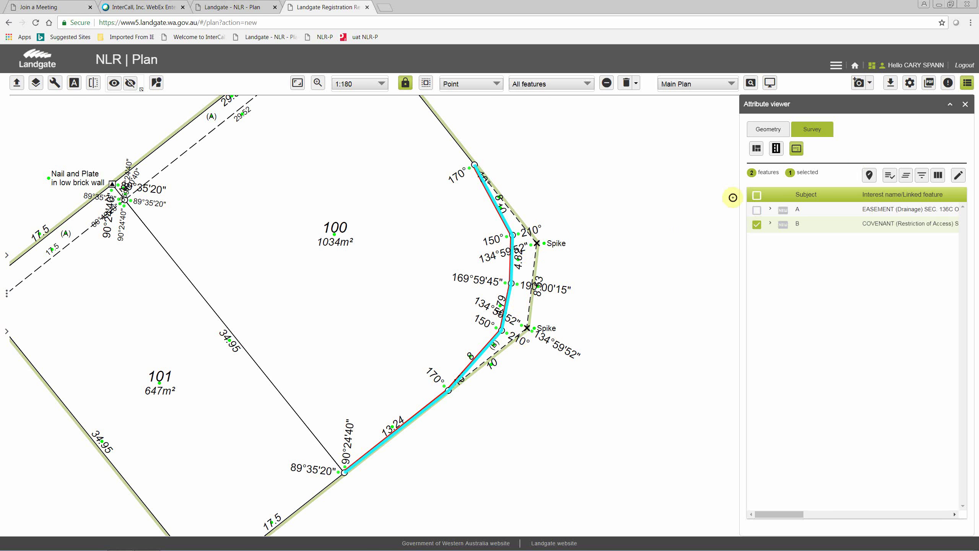
Examine the areas covered by the plan's Road Widening, Interest and Survey Surround polygons.
{"action": "left_click", "coordinate": [776, 149]}
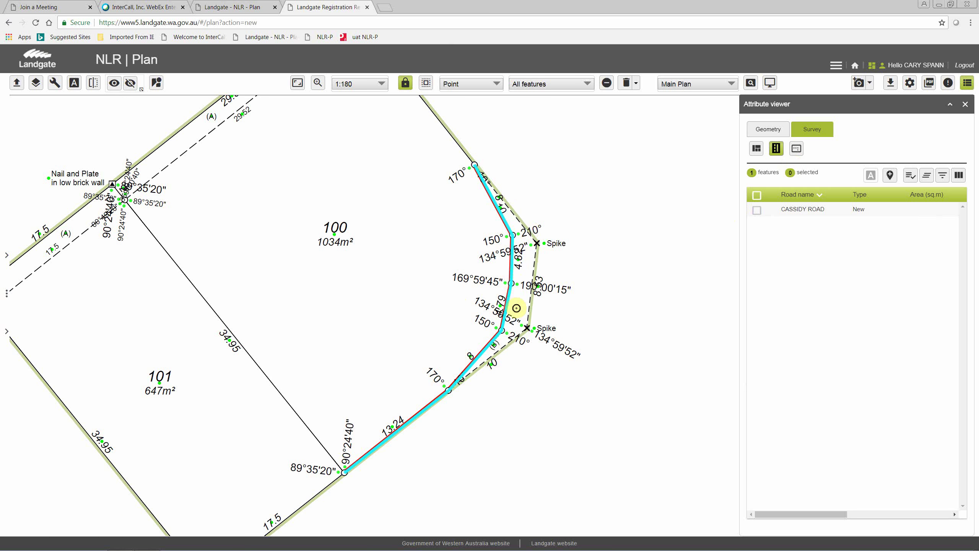
{"action": "left_click", "coordinate": [520, 301]}
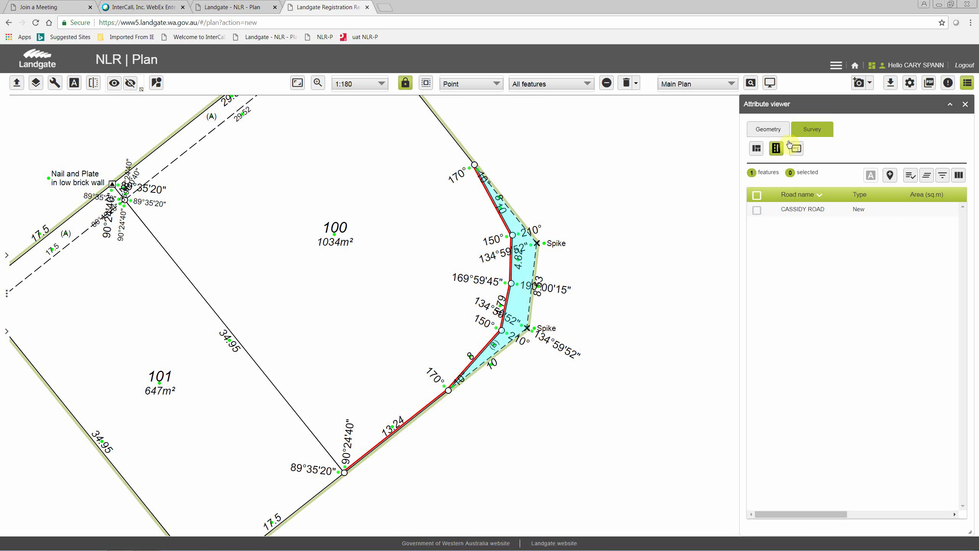
{"action": "left_click", "coordinate": [765, 135]}
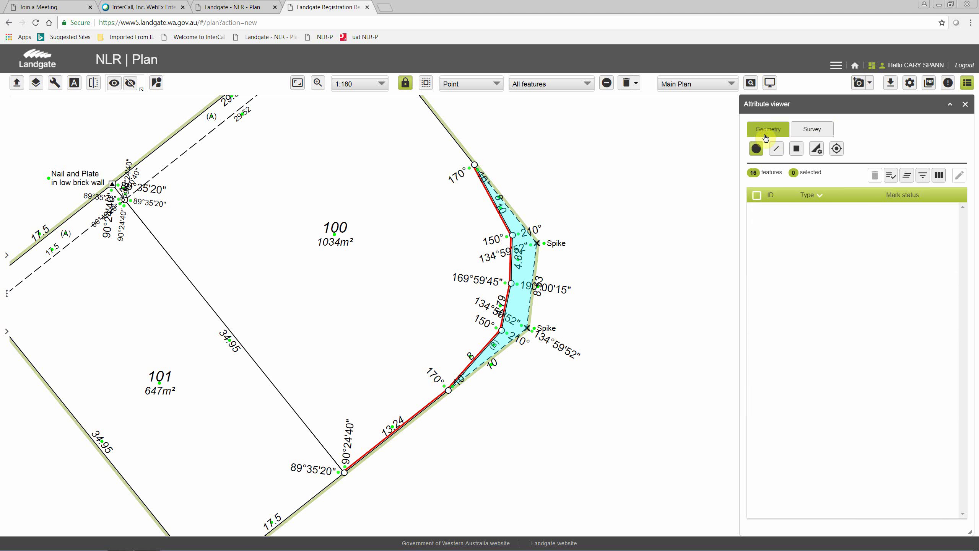
{"action": "left_click", "coordinate": [797, 149]}
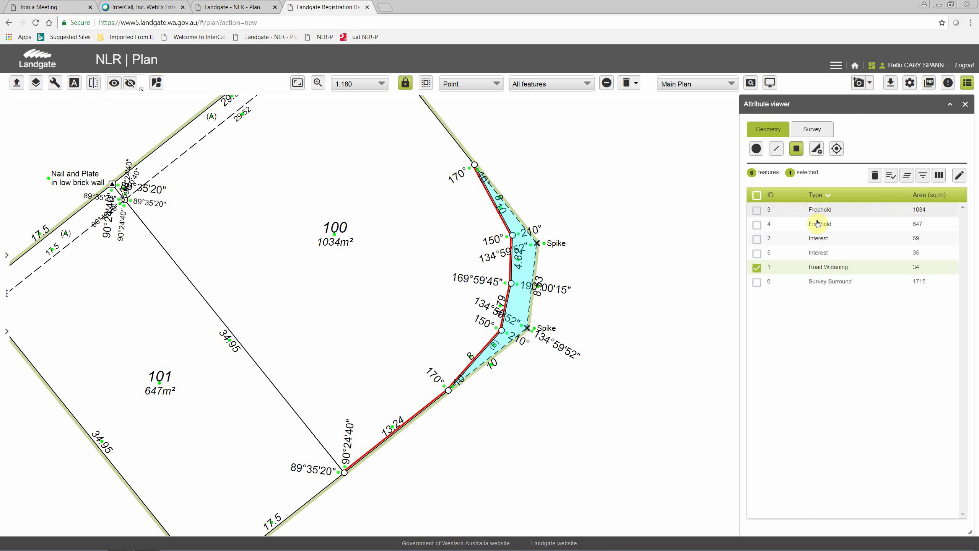
{"action": "left_click", "coordinate": [821, 256]}
{"action": "left_click", "coordinate": [841, 240]}
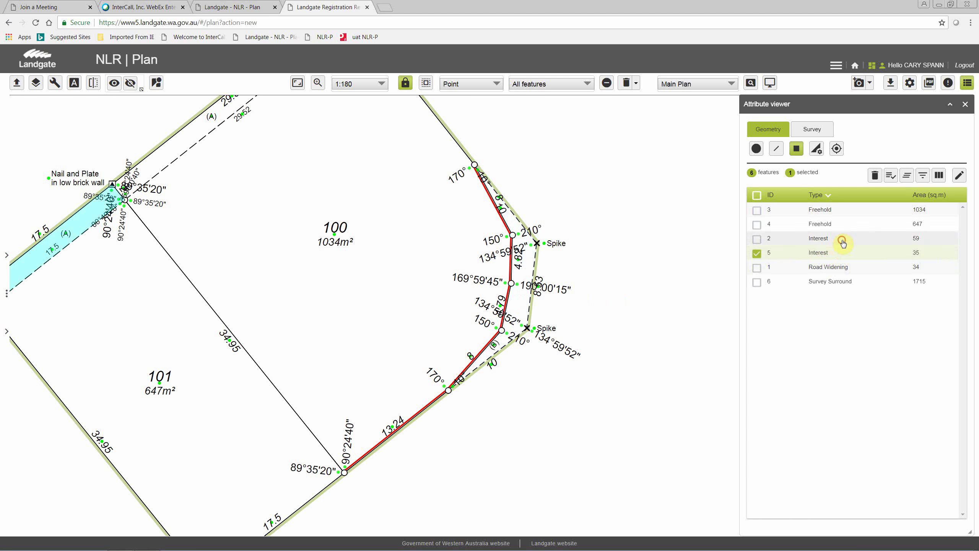
{"action": "left_click", "coordinate": [818, 283]}
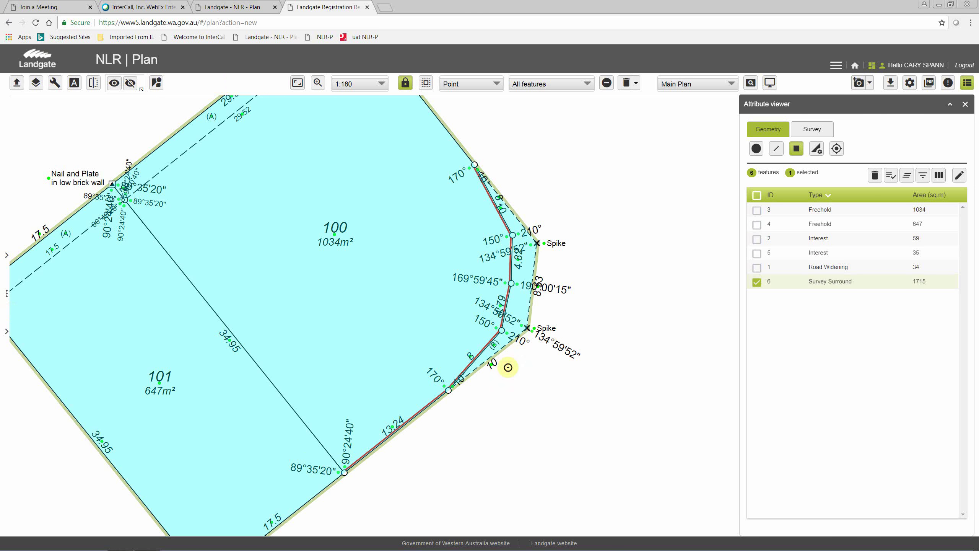
Select only the Road Widening polygon and list the plan's survey roads.
{"action": "left_click", "coordinate": [822, 268]}
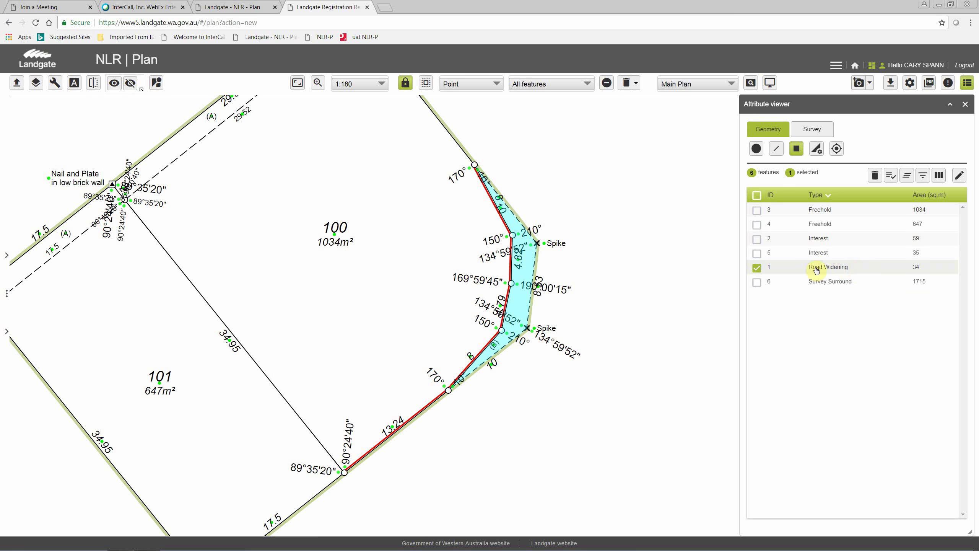
{"action": "left_click", "coordinate": [812, 130]}
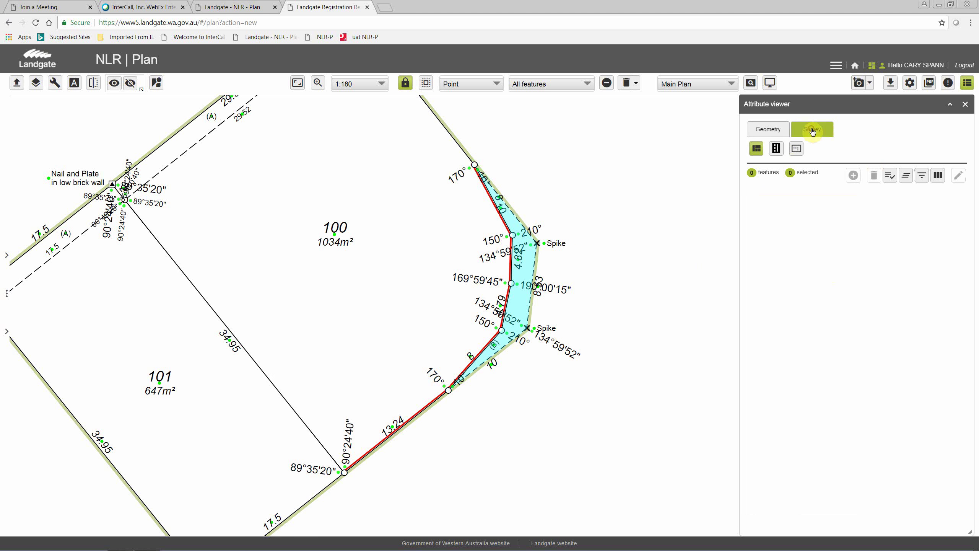
{"action": "left_click", "coordinate": [777, 150]}
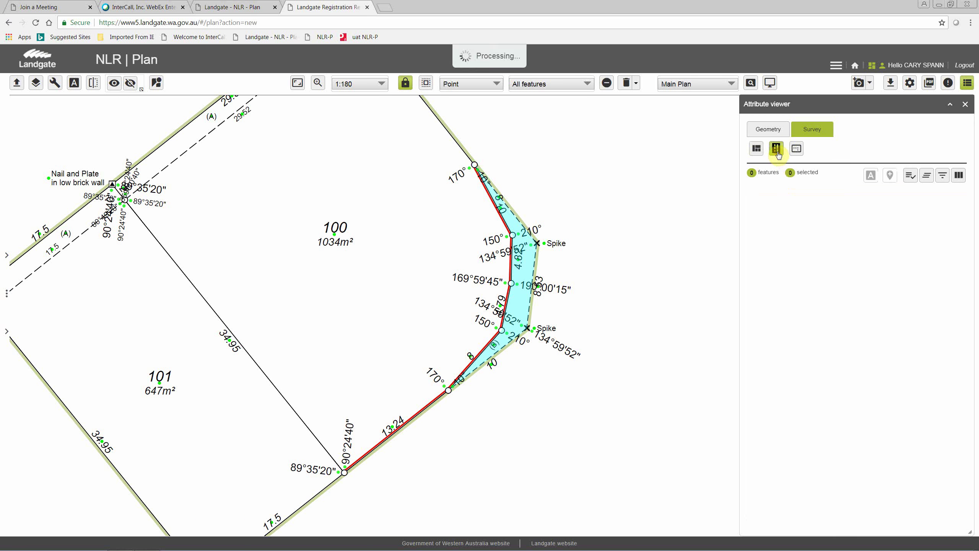
Link the CASSIDY ROAD survey road record to the Road Widening polygon along lot 100's road boundary.
{"action": "left_click", "coordinate": [785, 210]}
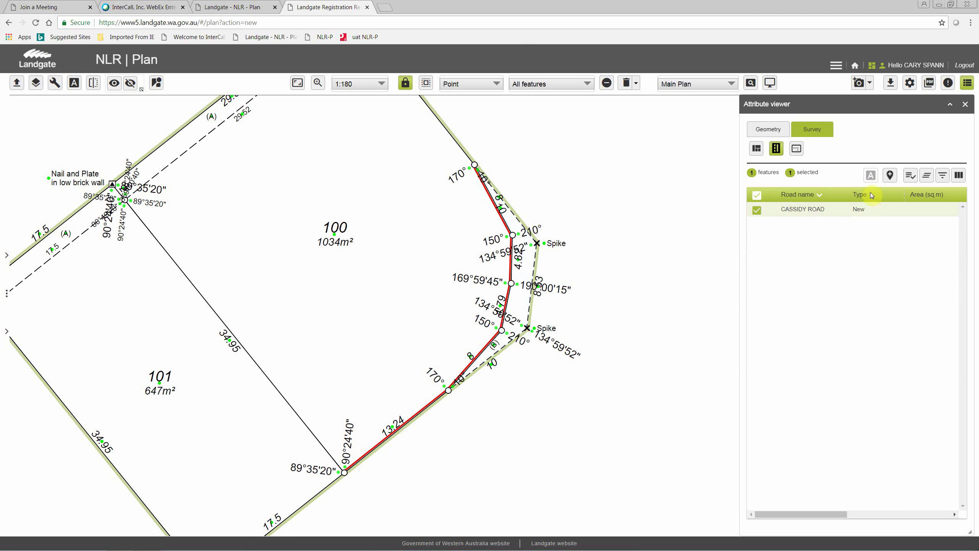
{"action": "left_click", "coordinate": [888, 176]}
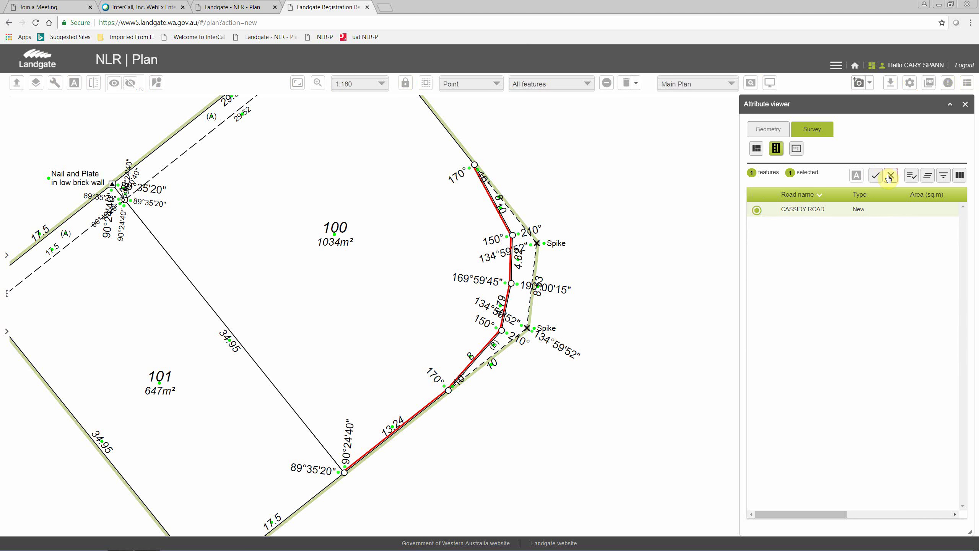
{"action": "left_click", "coordinate": [523, 275]}
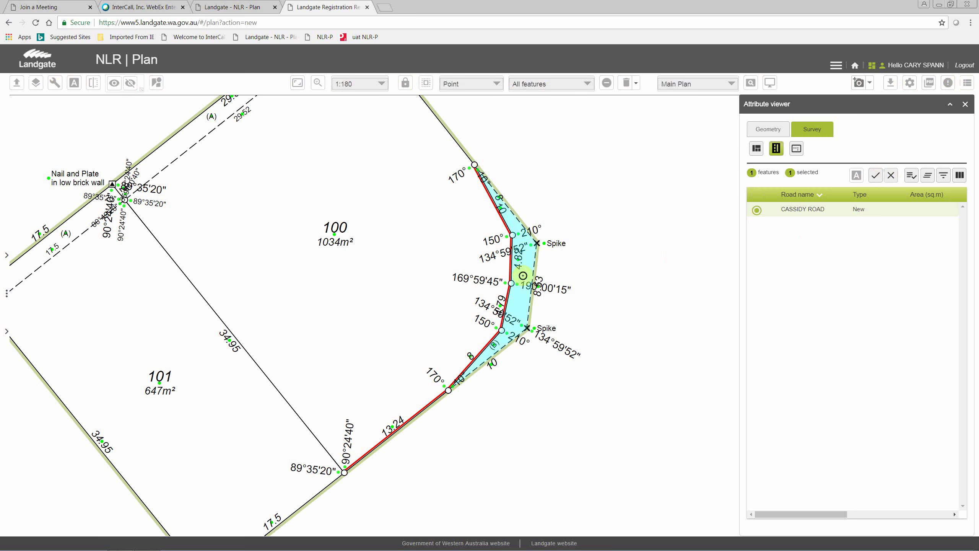
{"action": "left_click", "coordinate": [876, 176]}
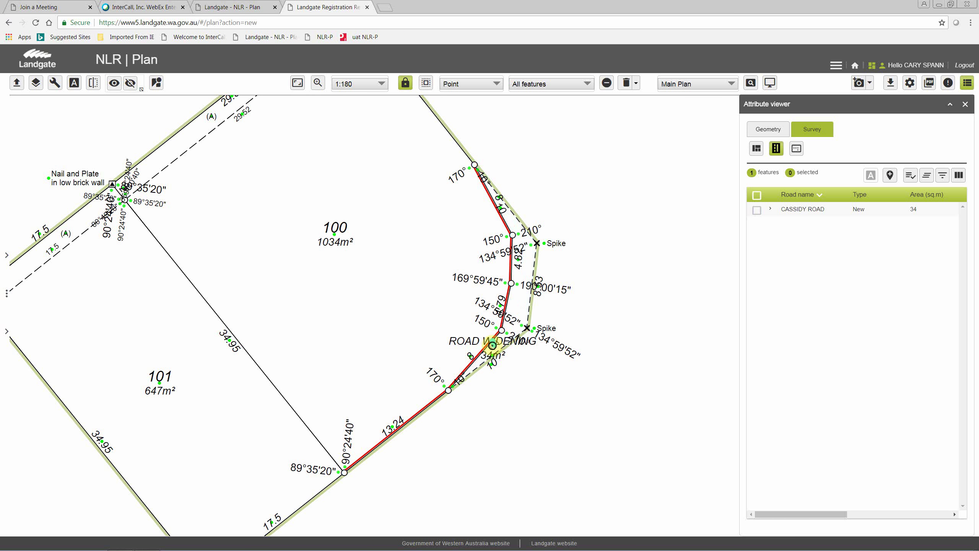
Move the ROAD WIDENING and 34m² labels out of the narrow strip into the clear space outside the Spike marks.
{"action": "scroll", "coordinate": [492, 345], "scroll_direction": "up", "scroll_amount": 2}
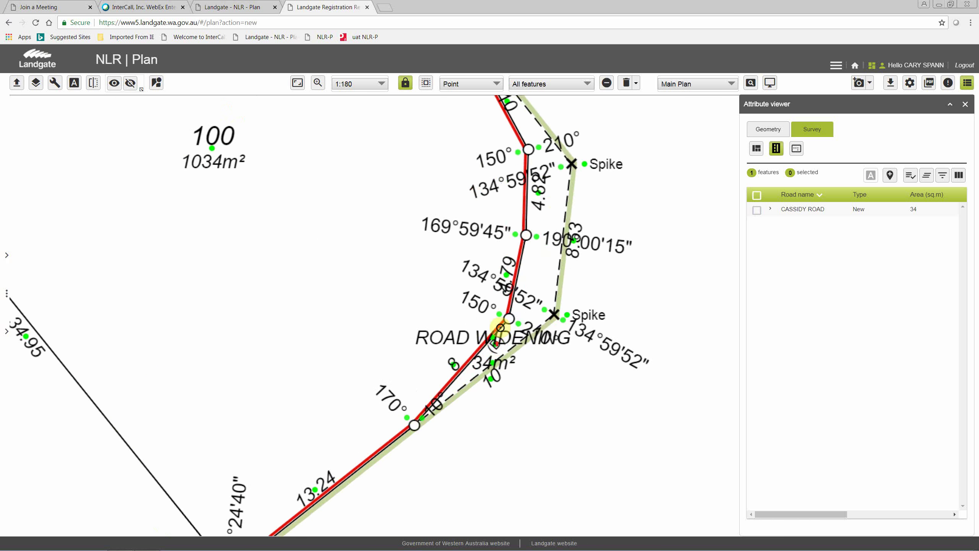
{"action": "left_click", "coordinate": [493, 364]}
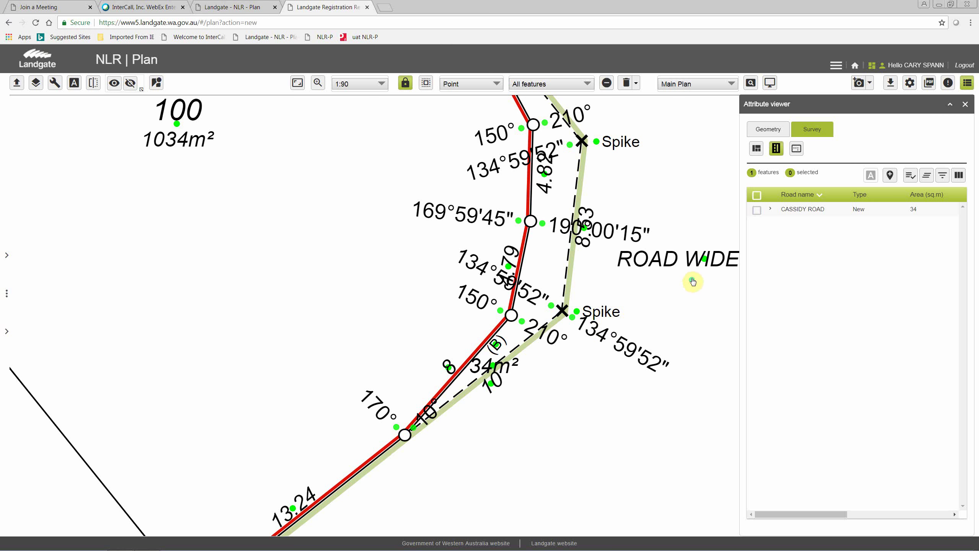
{"action": "left_click", "coordinate": [692, 313]}
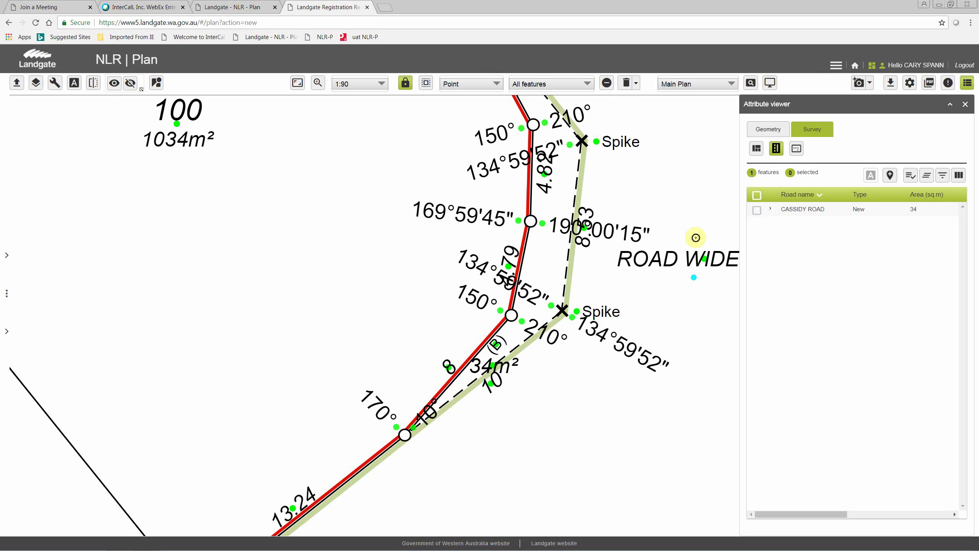
{"action": "scroll", "coordinate": [669, 222], "scroll_direction": "down", "scroll_amount": 1}
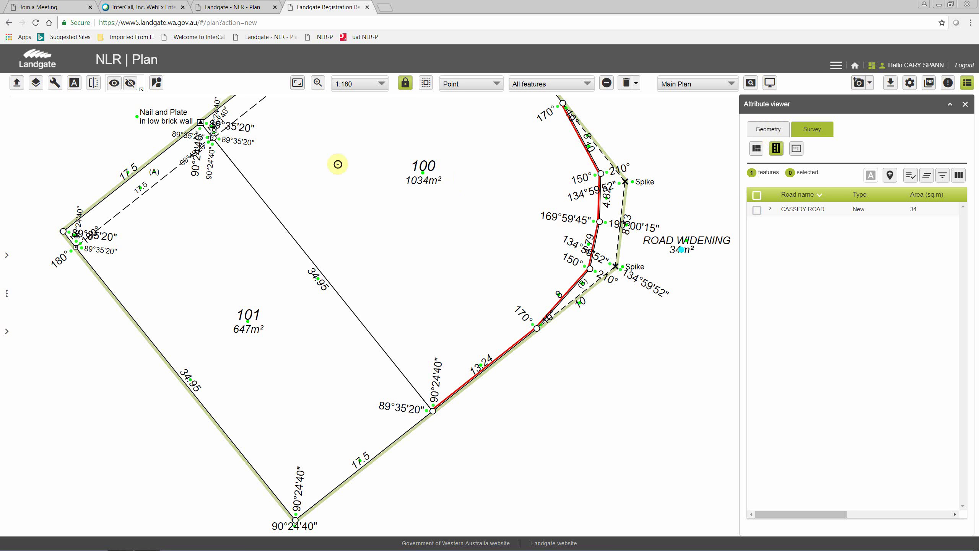
Close the attribute viewer.
{"action": "left_click", "coordinate": [36, 82]}
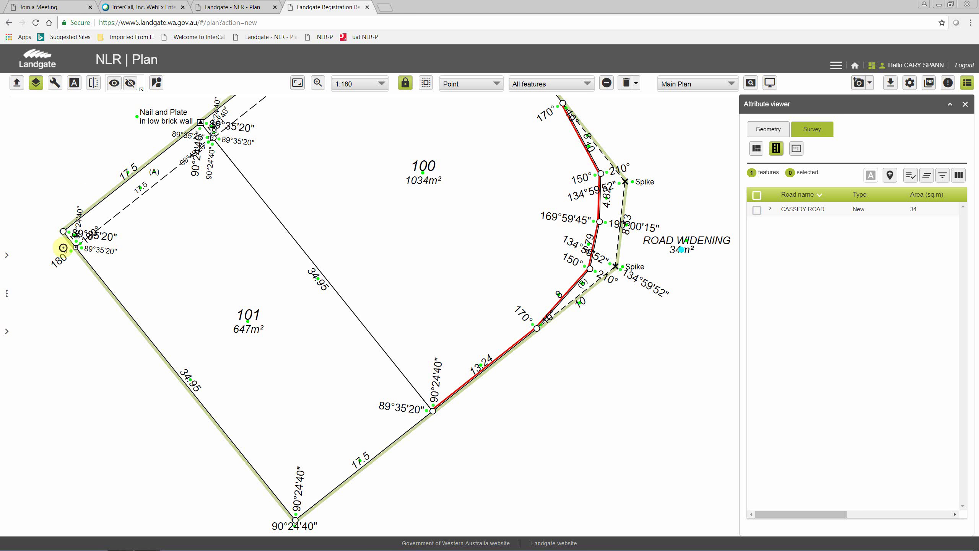
{"action": "left_click", "coordinate": [37, 84]}
{"action": "left_click", "coordinate": [965, 103]}
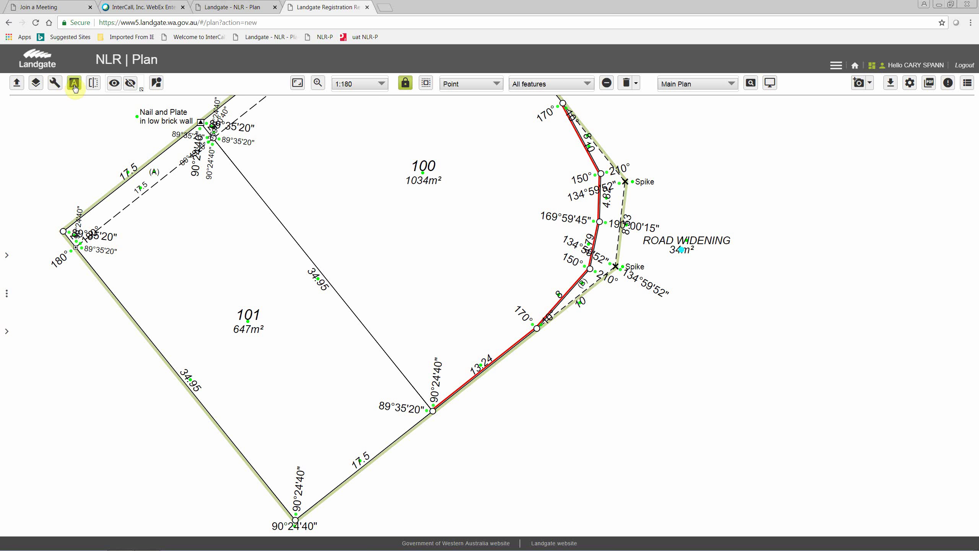
Flip the outer boundary's 17.5, 2, 18.91 and 10 distance labels to the opposite sides of their lines.
{"action": "left_click", "coordinate": [95, 85]}
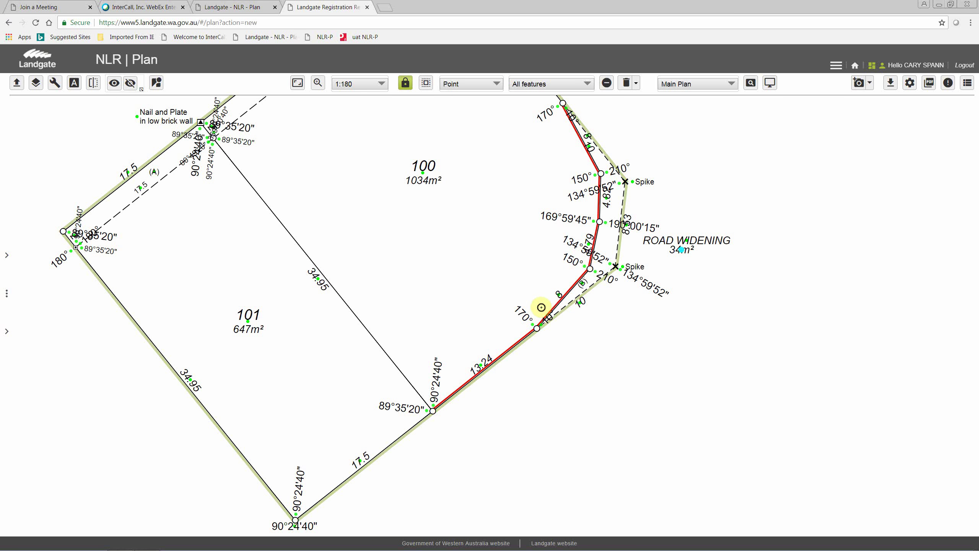
{"action": "left_click_drag", "start_coordinate": [340, 188], "coordinate": [358, 350]}
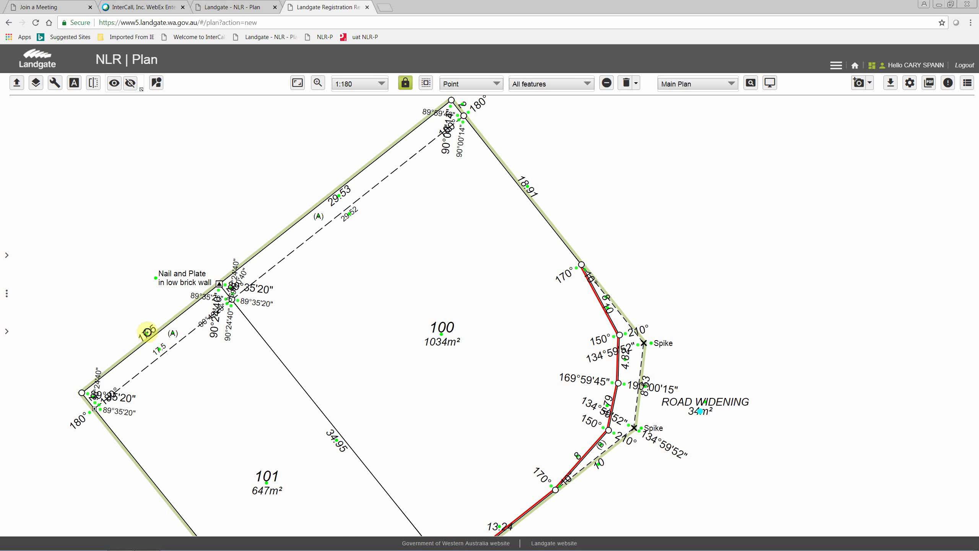
{"action": "left_click", "coordinate": [147, 332]}
{"action": "left_click", "coordinate": [462, 104]}
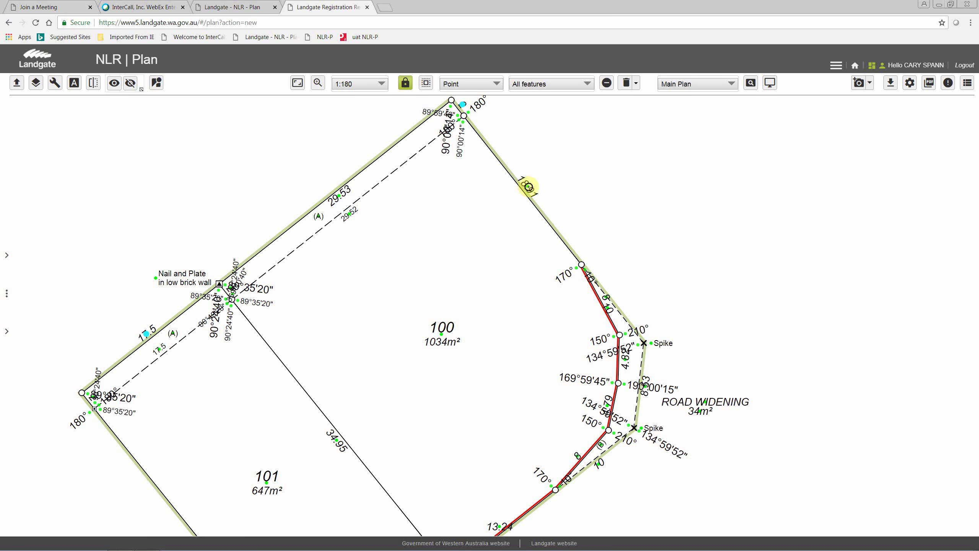
{"action": "left_click", "coordinate": [608, 309]}
{"action": "left_click", "coordinate": [578, 455]}
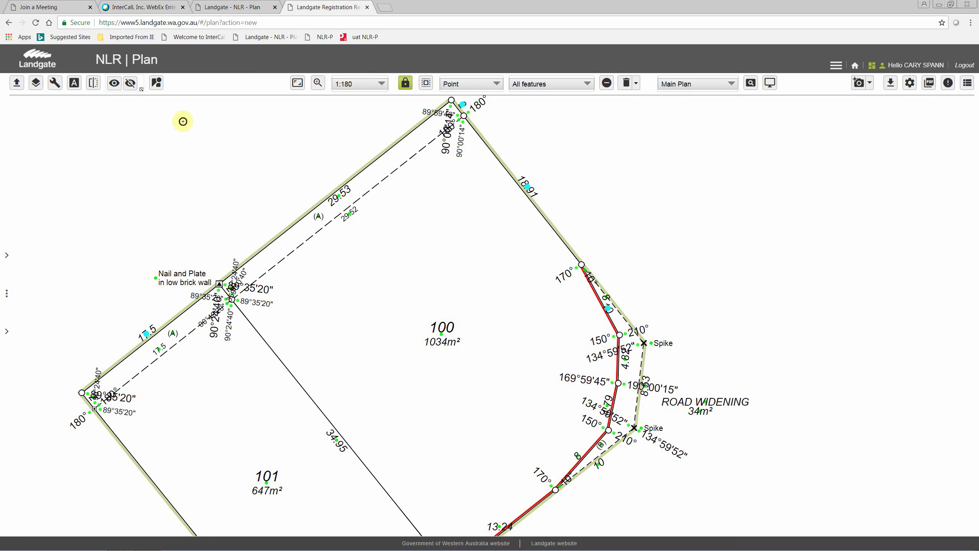
{"action": "left_click", "coordinate": [93, 85]}
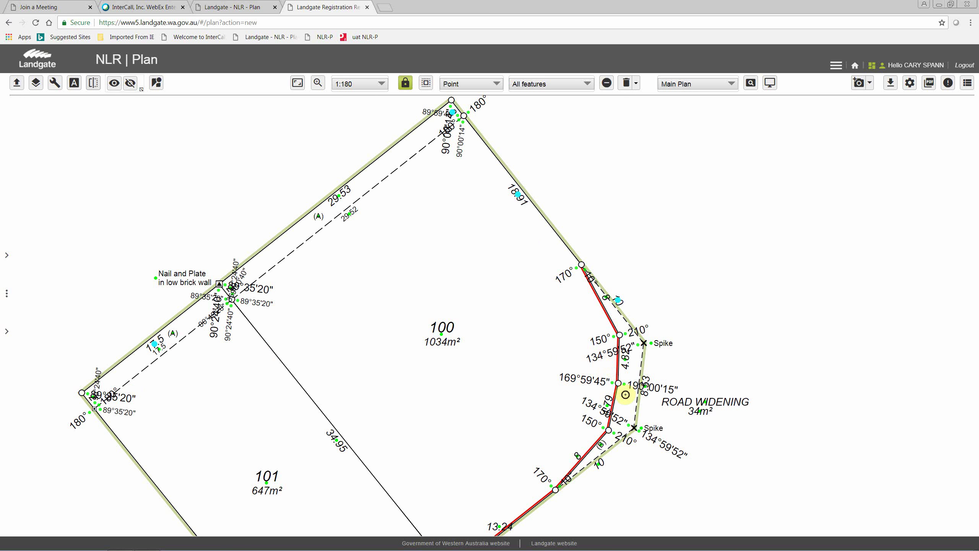
Hide the small 90°24'40" angle label at lot 101's outer easement corner.
{"action": "scroll", "coordinate": [598, 339], "scroll_direction": "down", "scroll_amount": 1}
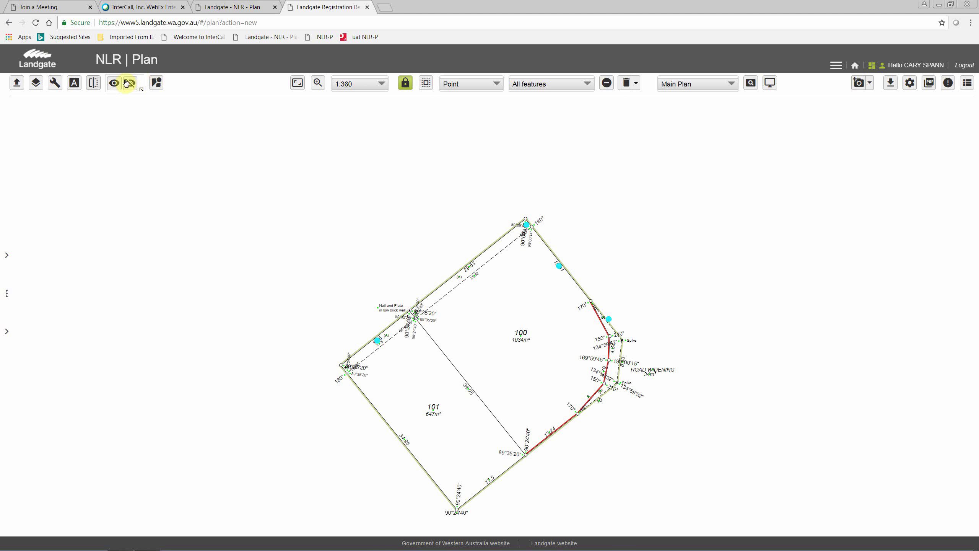
{"action": "scroll", "coordinate": [357, 376], "scroll_direction": "up", "scroll_amount": 2}
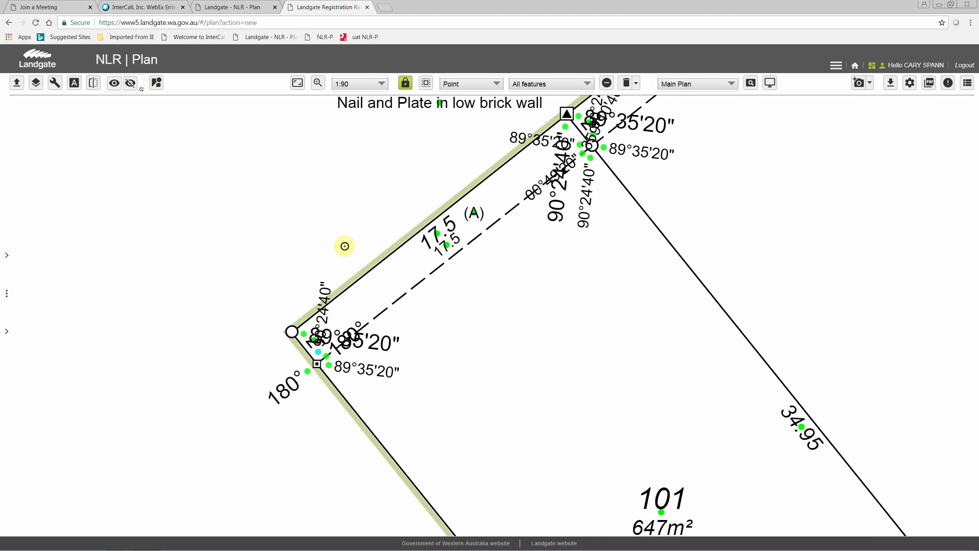
{"action": "left_click", "coordinate": [130, 89]}
Move the large 89°35'20" label clear of lot 101's outer easement corner and hide the two 180° labels there.
{"action": "left_click", "coordinate": [304, 334]}
{"action": "left_click_drag", "start_coordinate": [303, 338], "coordinate": [351, 350]}
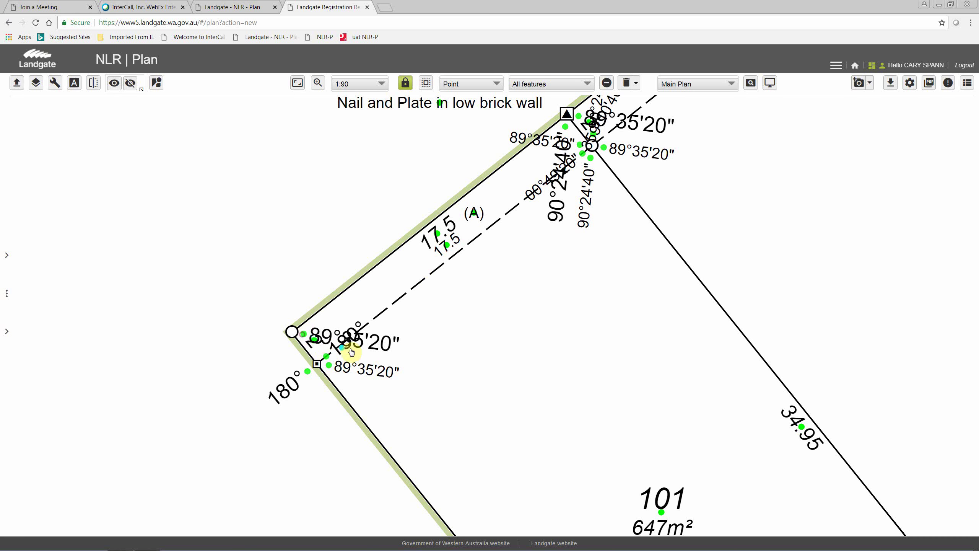
{"action": "left_click", "coordinate": [364, 343]}
{"action": "left_click", "coordinate": [328, 357]}
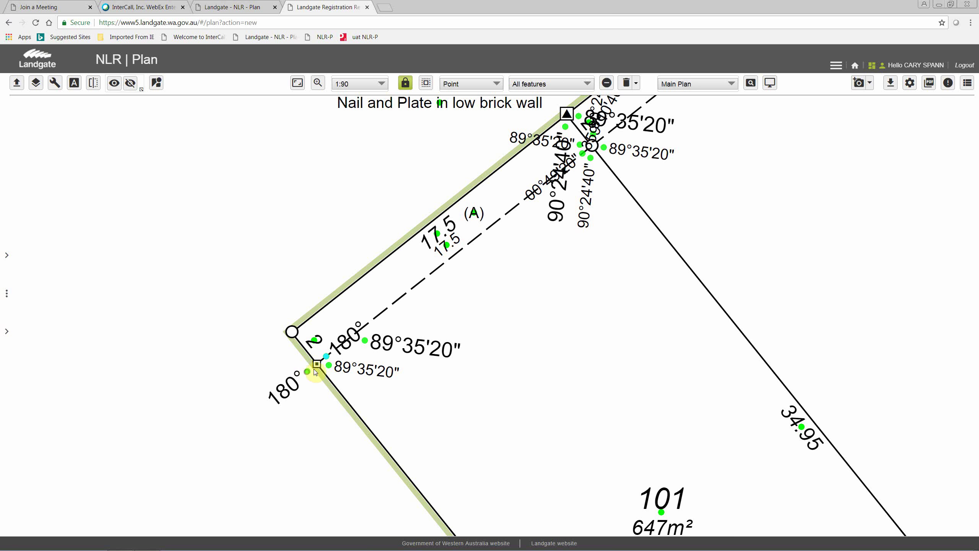
{"action": "left_click", "coordinate": [131, 91]}
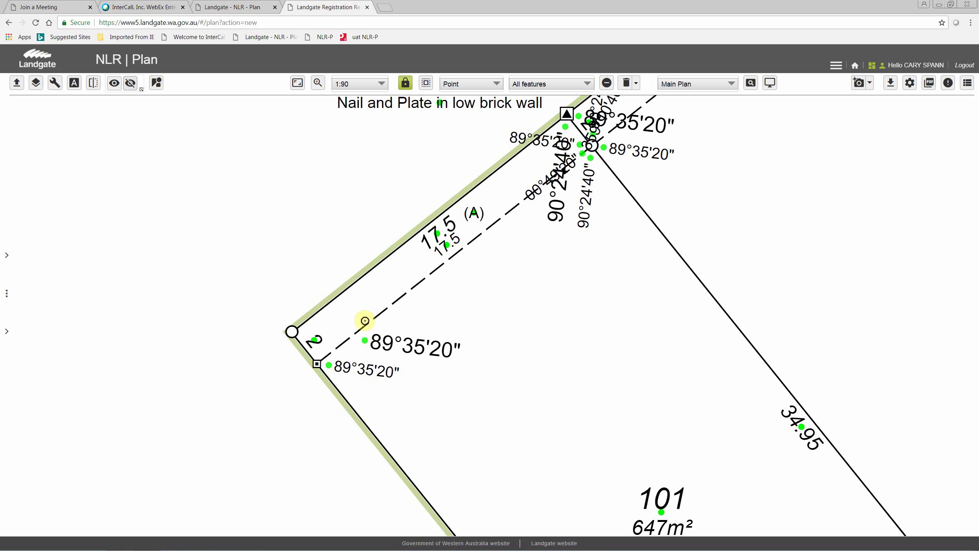
Turn on the display of hidden annotations for the plan.
{"action": "left_click", "coordinate": [158, 89]}
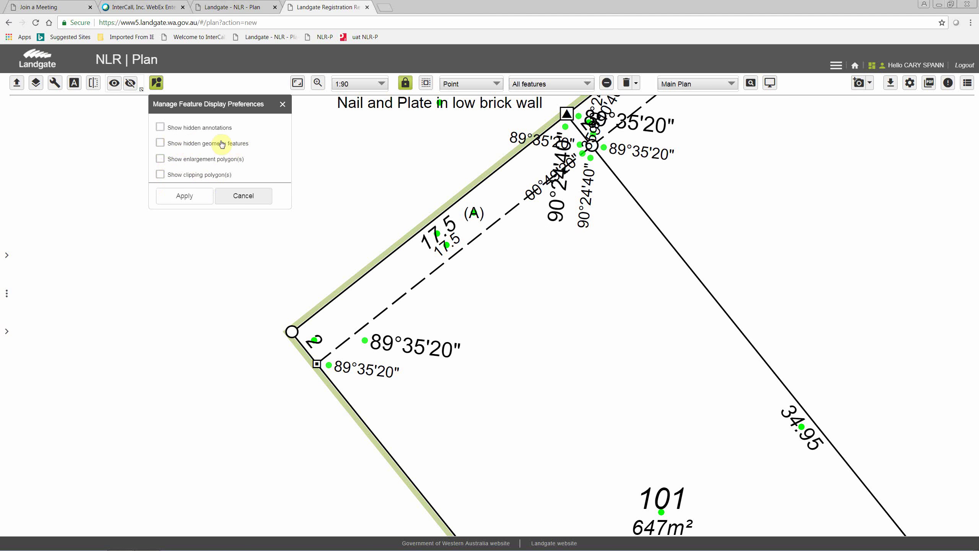
{"action": "left_click", "coordinate": [166, 134]}
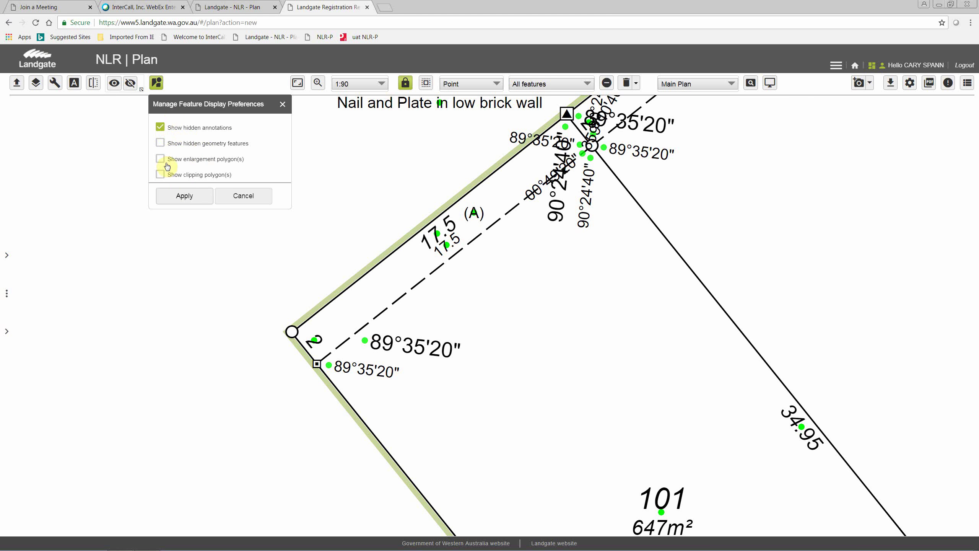
{"action": "left_click", "coordinate": [185, 196]}
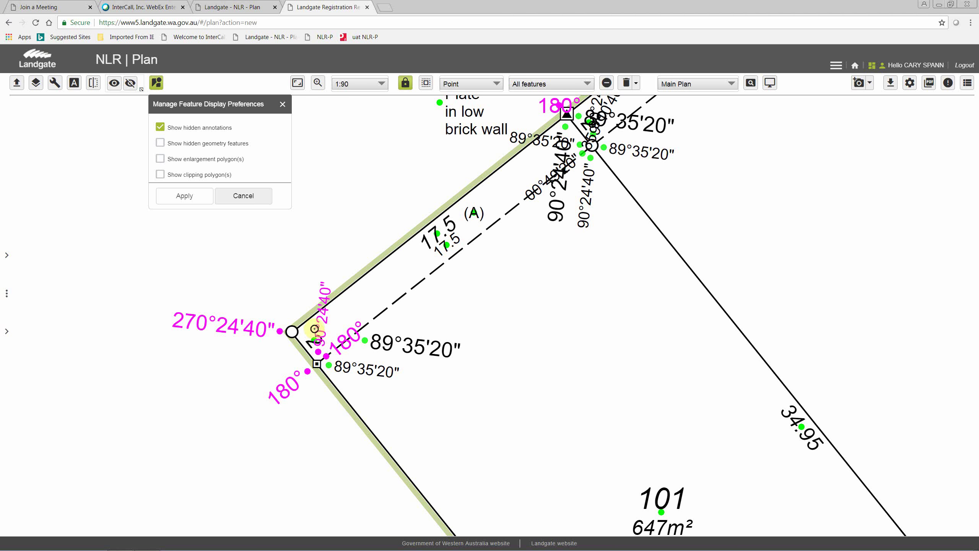
{"action": "scroll", "coordinate": [396, 317], "scroll_direction": "down", "scroll_amount": 1}
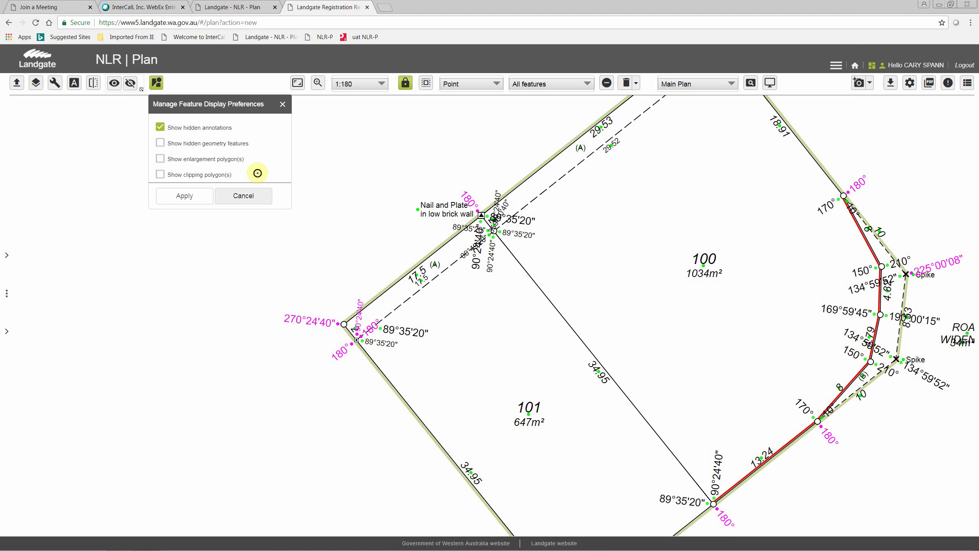
Turn the display of hidden annotations off and back on.
{"action": "left_click", "coordinate": [160, 127]}
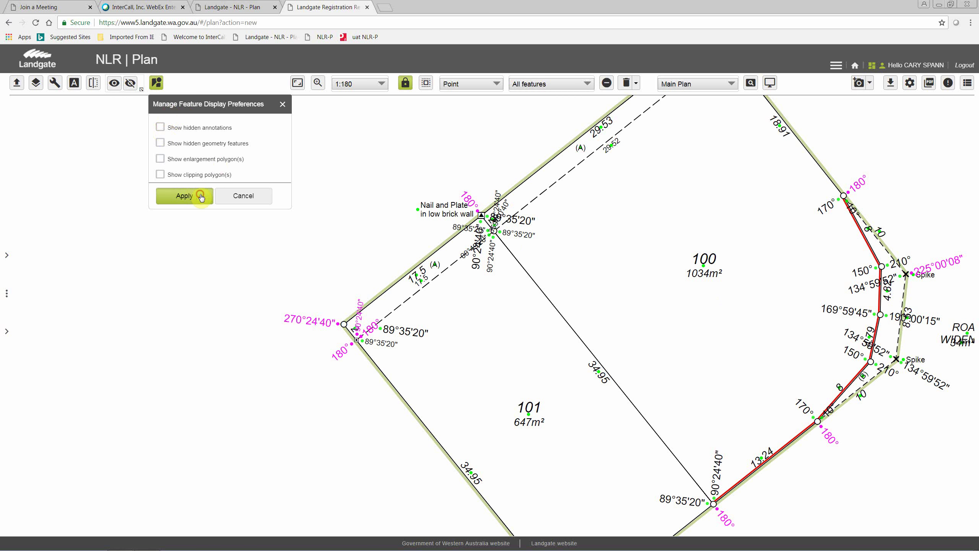
{"action": "left_click", "coordinate": [201, 196]}
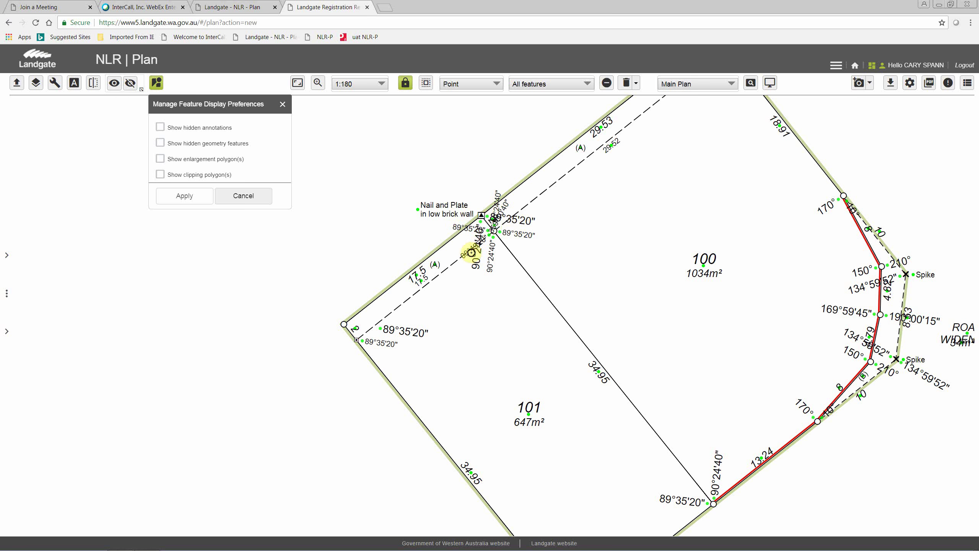
{"action": "left_click", "coordinate": [160, 128]}
{"action": "left_click", "coordinate": [185, 196]}
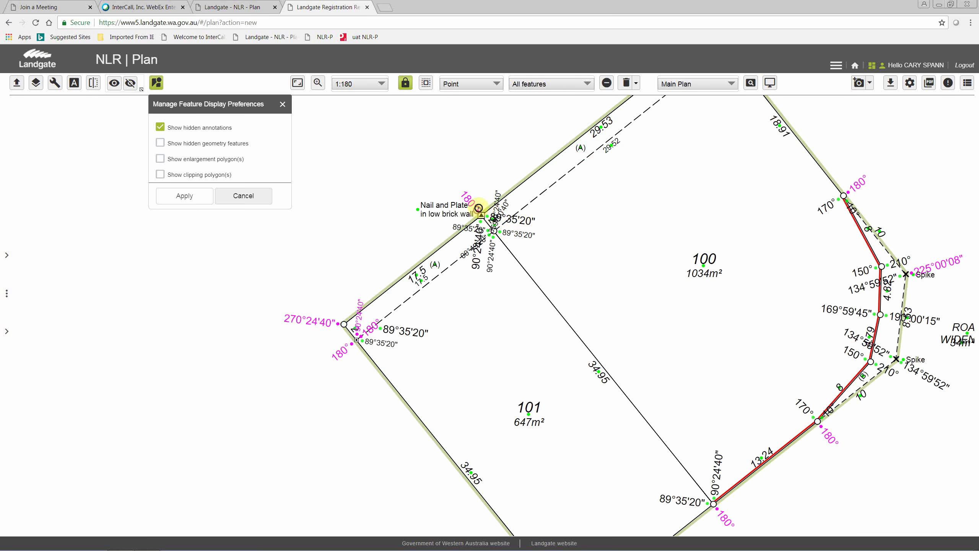
Unhide the 180° label at the Nail and Plate mark, and hide and restore the large 89°35'20" label beside it.
{"action": "left_click", "coordinate": [117, 84]}
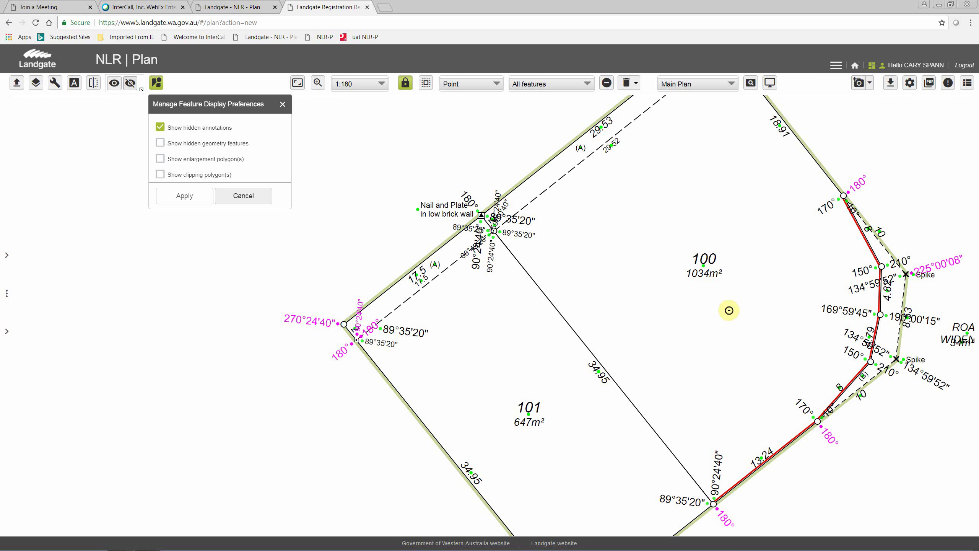
{"action": "left_click", "coordinate": [514, 222]}
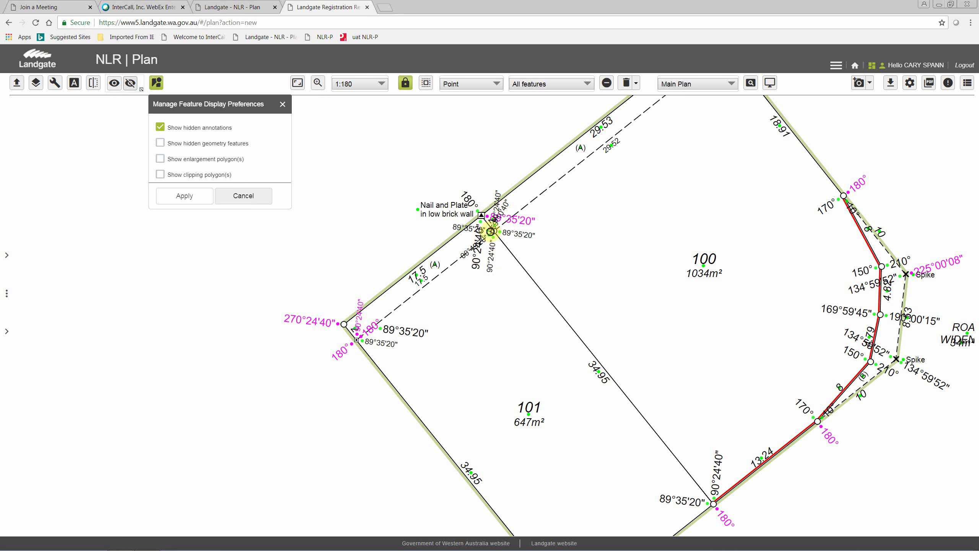
{"action": "scroll", "coordinate": [486, 224], "scroll_direction": "up", "scroll_amount": 1}
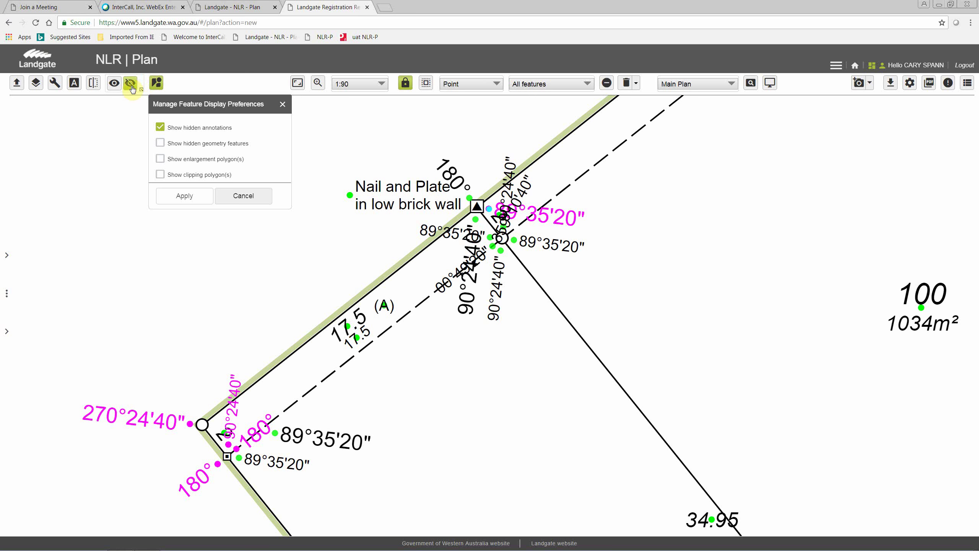
{"action": "left_click", "coordinate": [119, 85]}
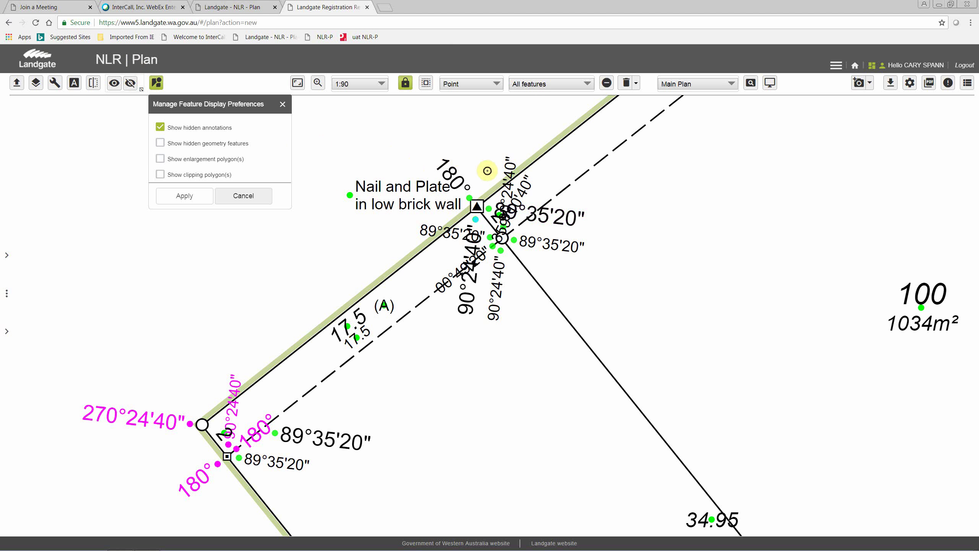
Hide the 180° and overlapping angle labels around the Nail and Plate mark, and turn off the display of hidden annotations.
{"action": "left_click", "coordinate": [471, 196]}
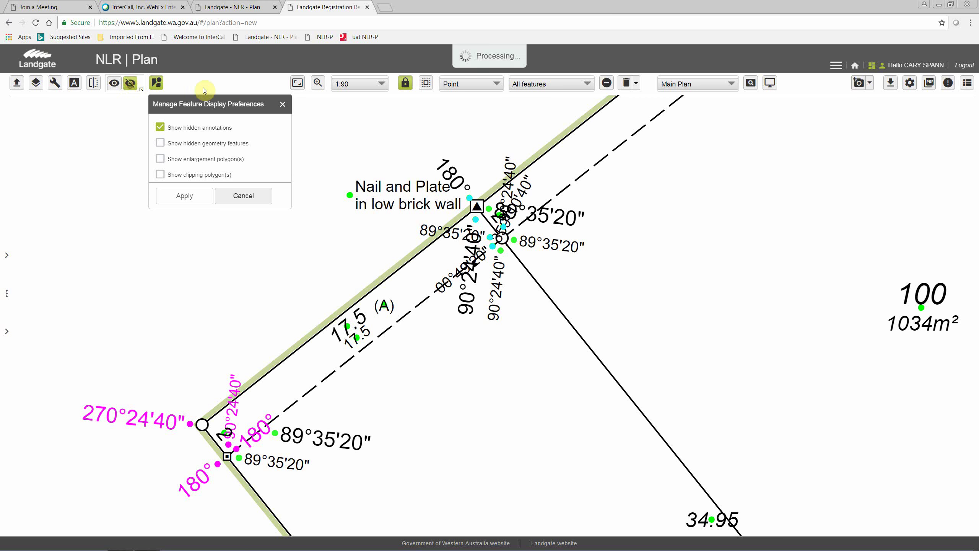
{"action": "left_click", "coordinate": [160, 127]}
{"action": "left_click", "coordinate": [195, 196]}
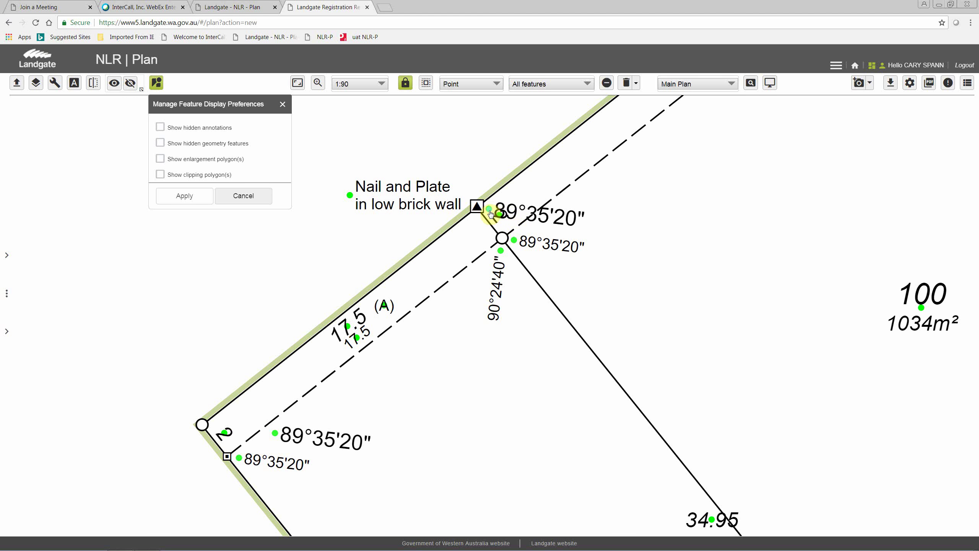
Move the large 89°35'20" label away from the Nail and Plate mark, clear of the 2 distance.
{"action": "left_click", "coordinate": [553, 217]}
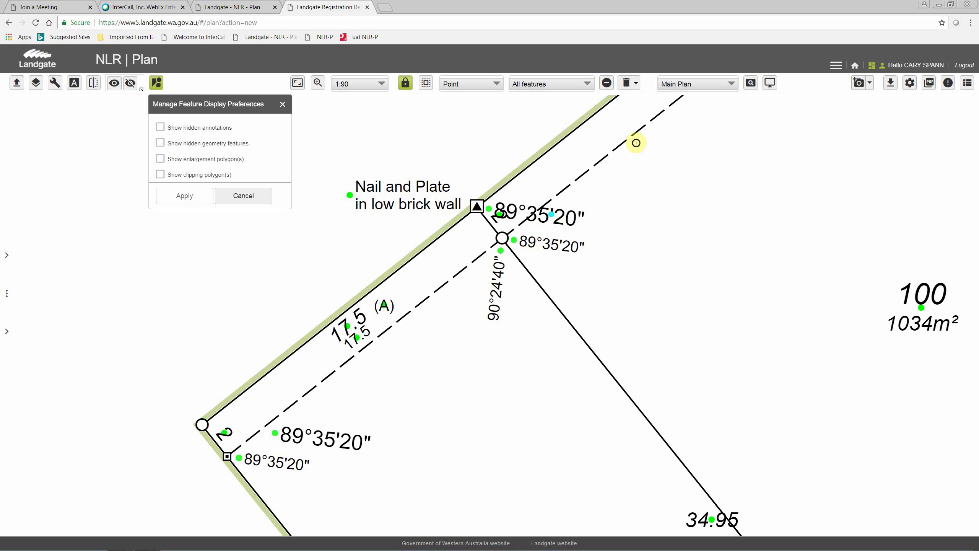
{"action": "scroll", "coordinate": [651, 157], "scroll_direction": "down", "scroll_amount": 1}
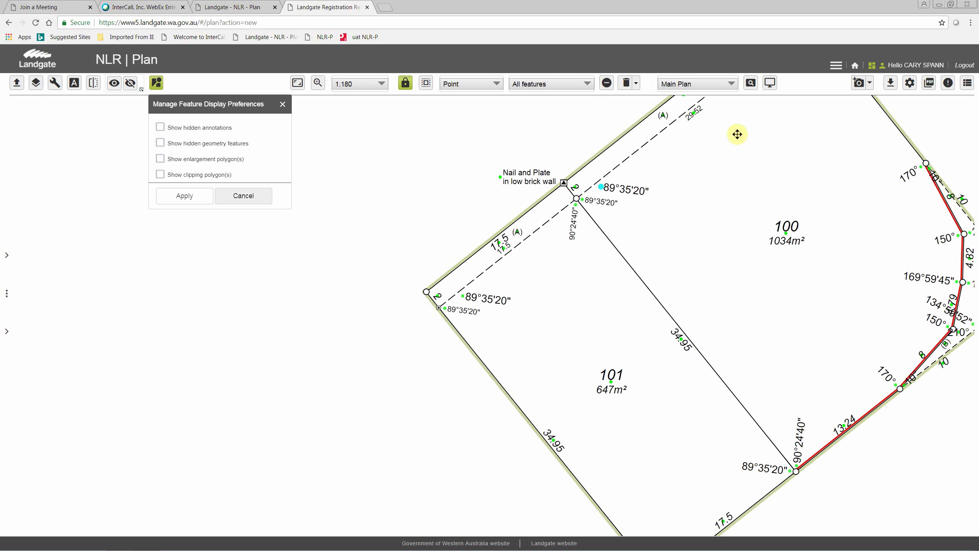
Hide the overlapping 180° and small 89°59' angle labels at lot 100's topmost corner and move the large 90°00'14" label down, clear of the 2 distance.
{"action": "left_click_drag", "start_coordinate": [737, 134], "coordinate": [529, 387]}
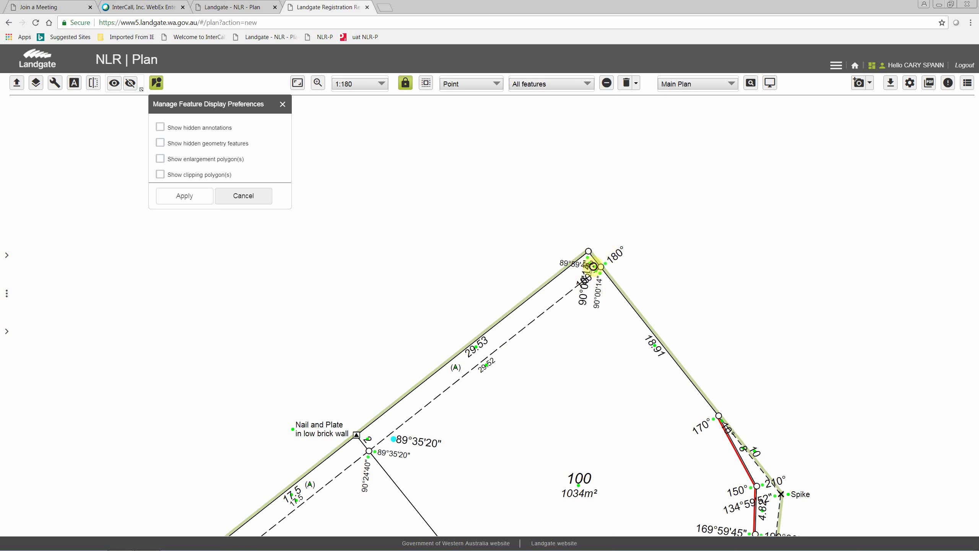
{"action": "left_click", "coordinate": [593, 266]}
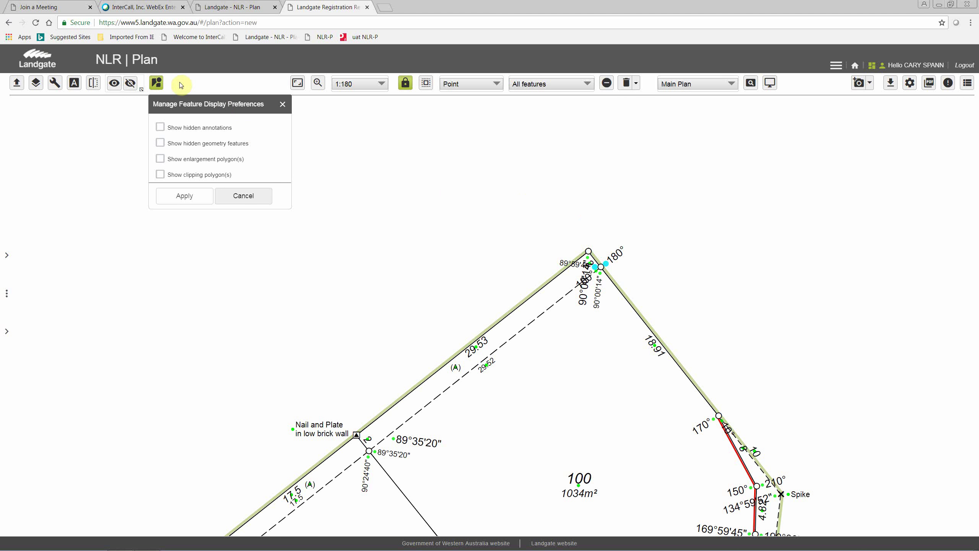
{"action": "left_click", "coordinate": [131, 83]}
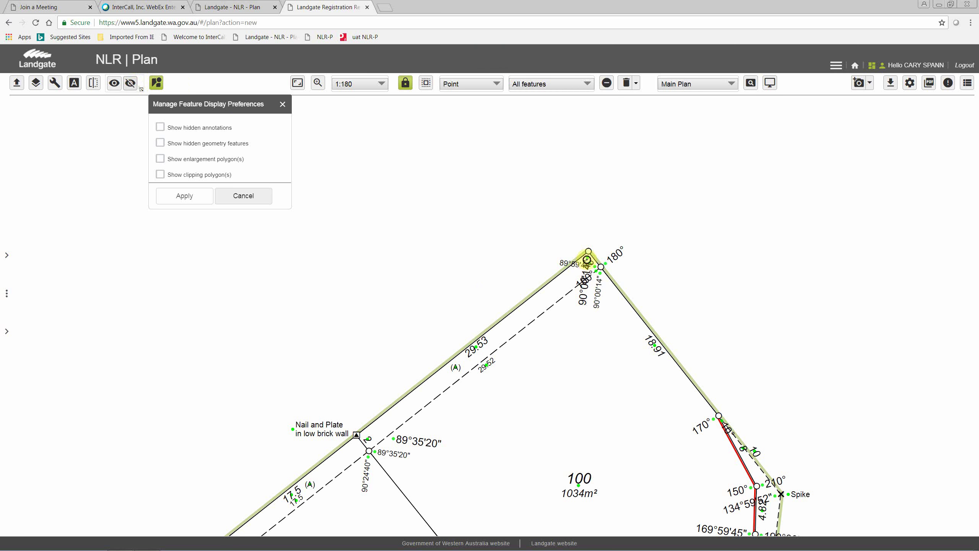
{"action": "left_click", "coordinate": [585, 288]}
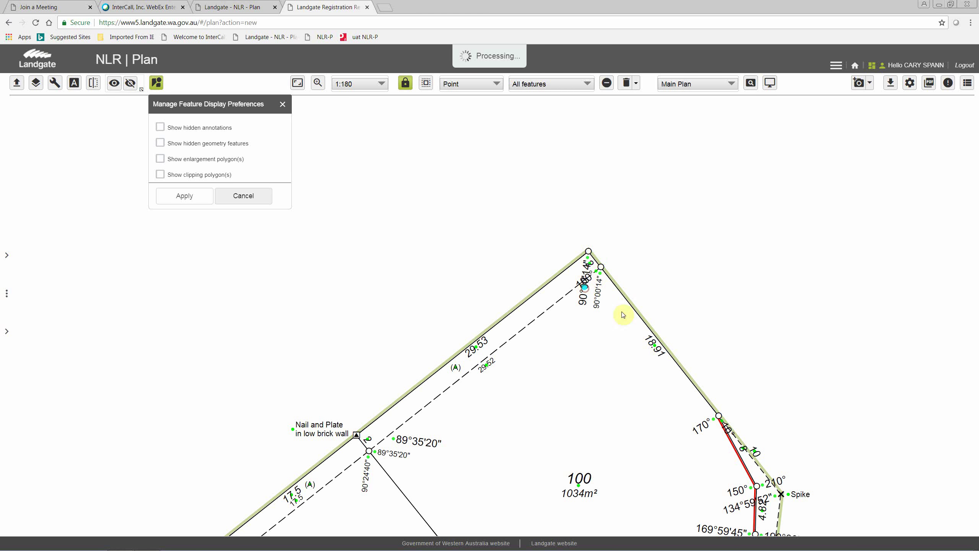
{"action": "left_click", "coordinate": [595, 270]}
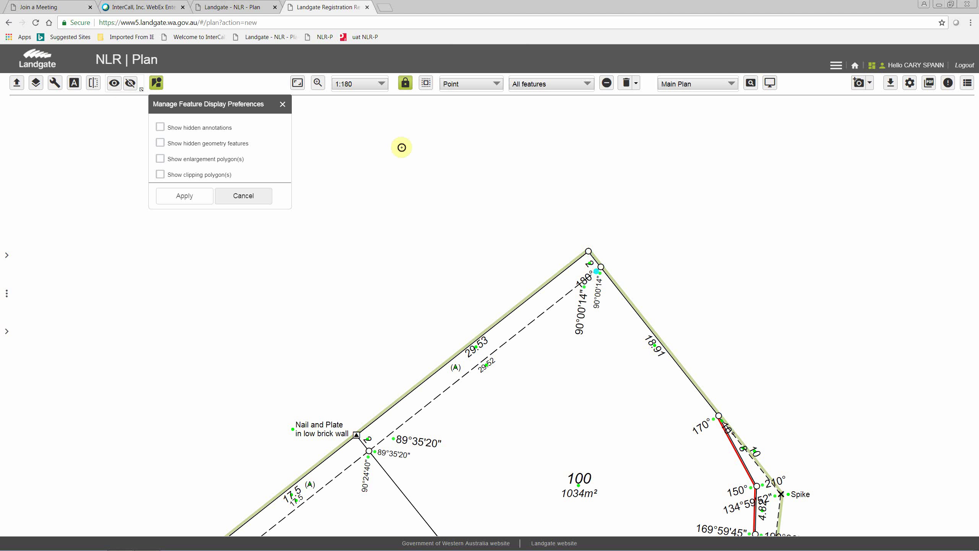
Hide the surplus angle labels along the red road boundary, including both 210° labels, 190°00'15", the inner 134°59'52" labels and 90°24'40" at its lower end.
{"action": "left_click", "coordinate": [754, 448]}
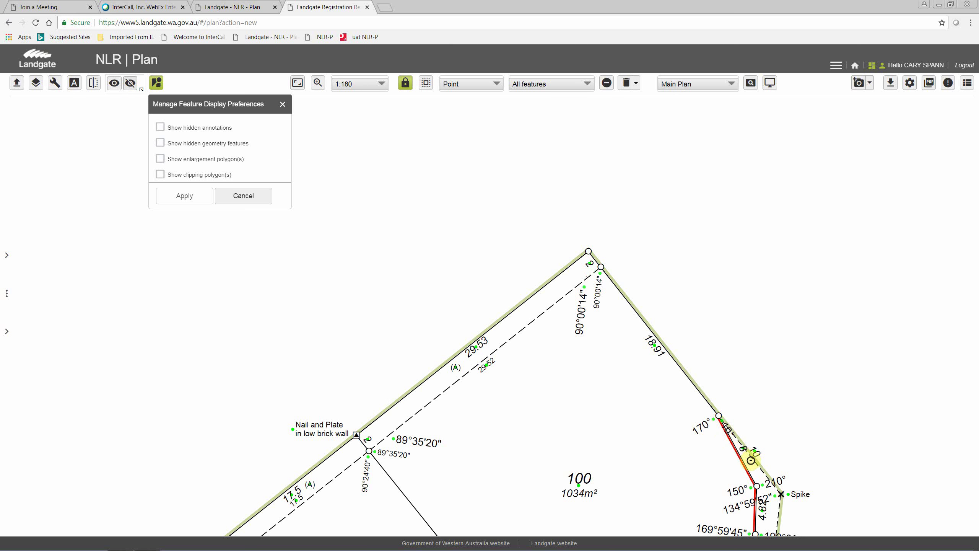
{"action": "left_click_drag", "start_coordinate": [760, 472], "coordinate": [584, 242]}
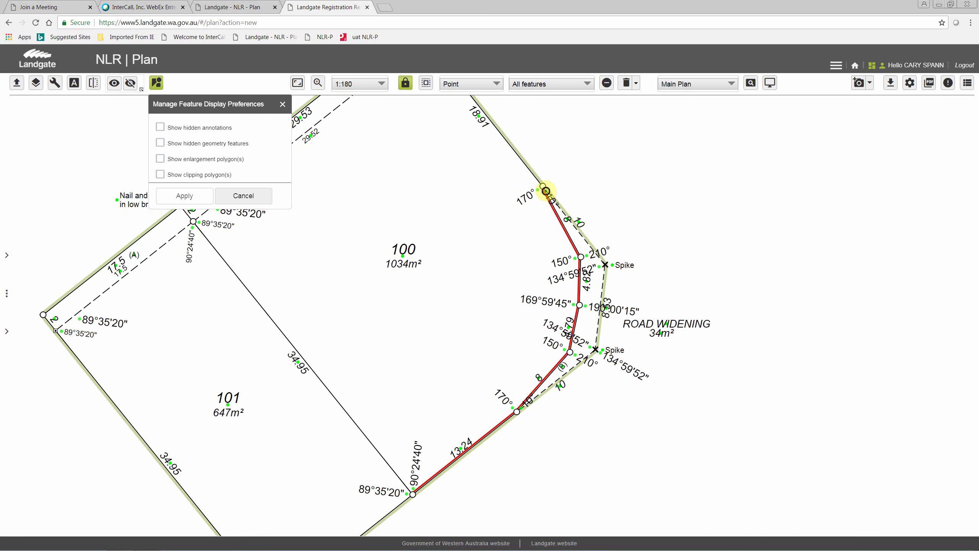
{"action": "left_click", "coordinate": [546, 191]}
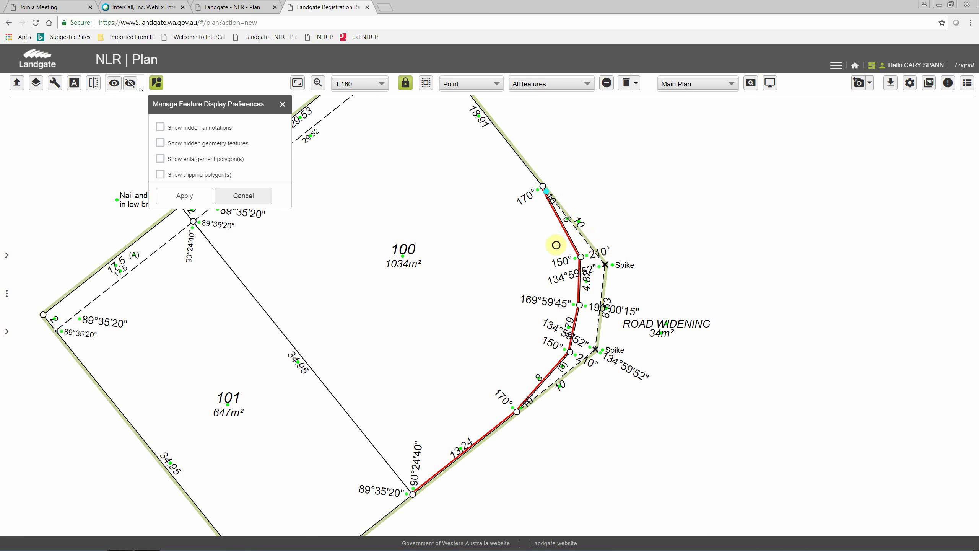
{"action": "left_click", "coordinate": [586, 255]}
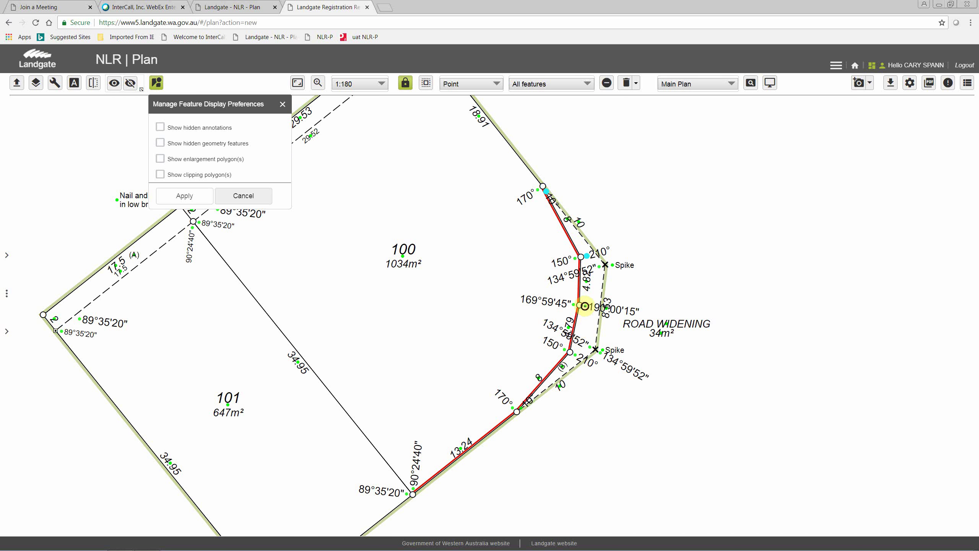
{"action": "left_click", "coordinate": [586, 306]}
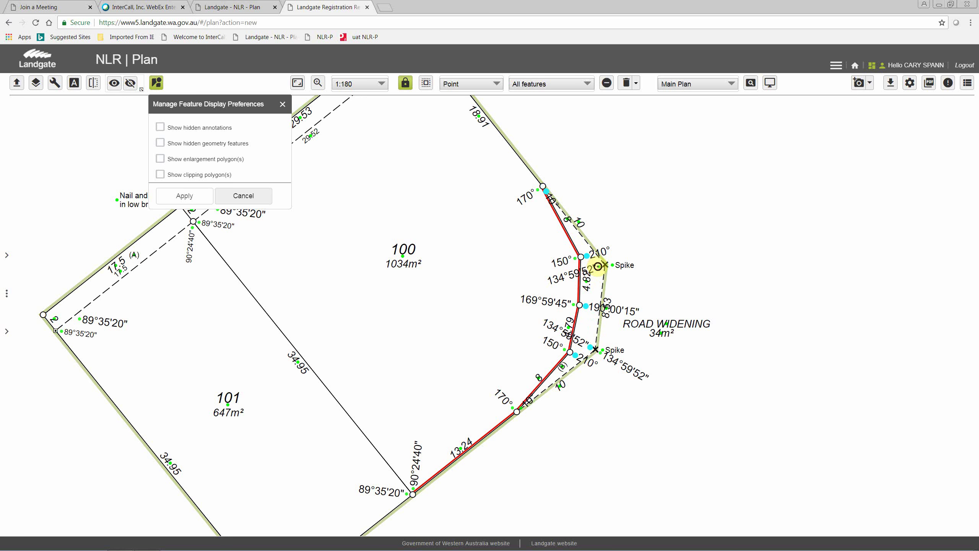
{"action": "left_click", "coordinate": [598, 266]}
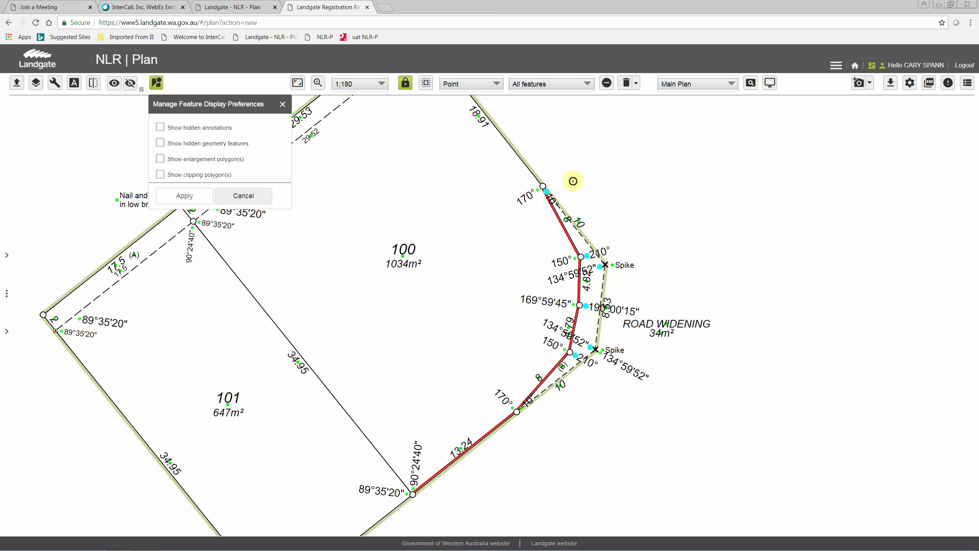
{"action": "left_click", "coordinate": [130, 83]}
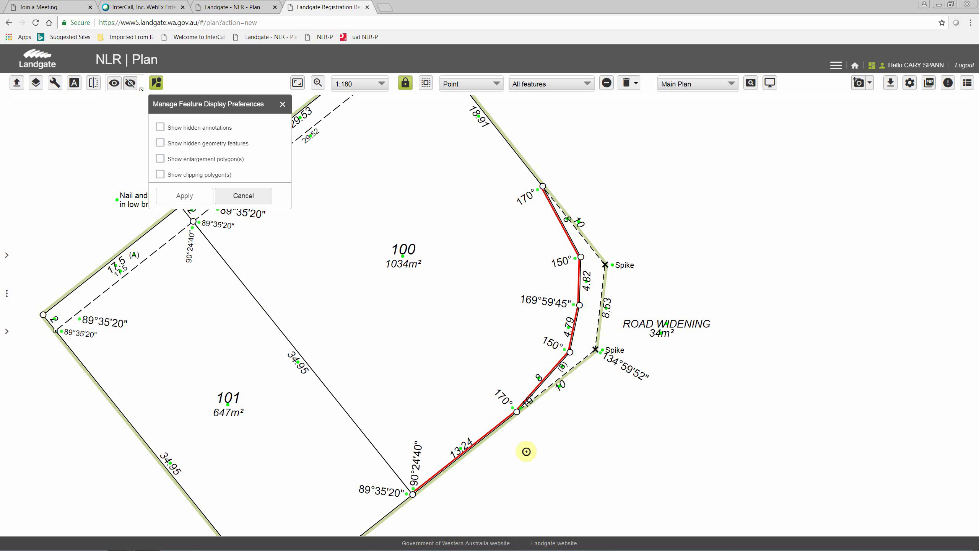
{"action": "left_click", "coordinate": [523, 407]}
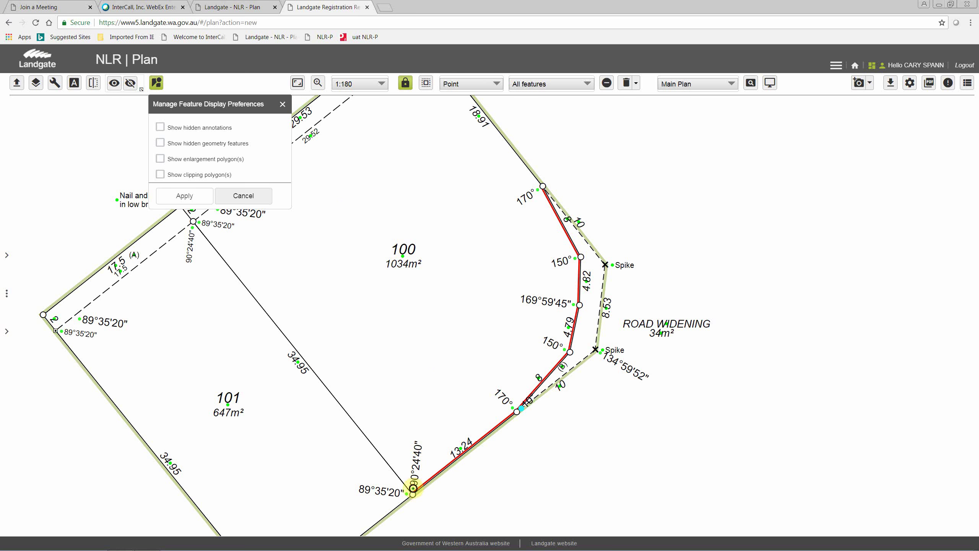
{"action": "left_click", "coordinate": [130, 82]}
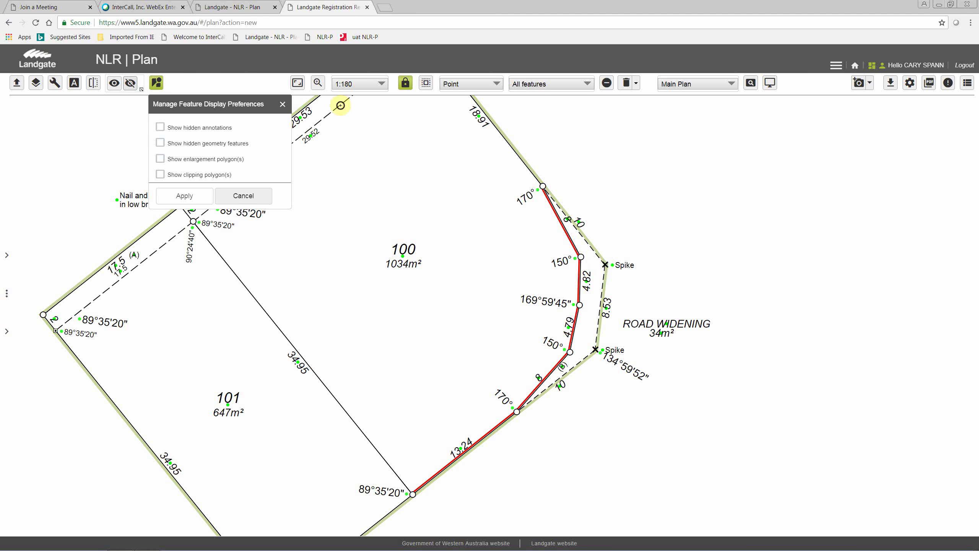
Show hidden annotations, unhide the 225°00'08" label at the upper Spike mark, and turn the display of hidden annotations off again.
{"action": "left_click", "coordinate": [159, 127]}
{"action": "left_click", "coordinate": [185, 195]}
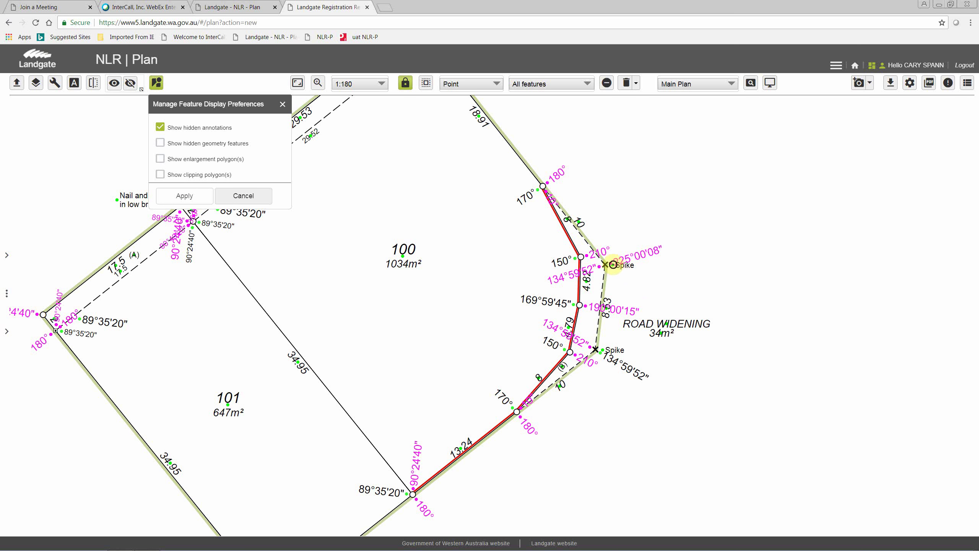
{"action": "left_click", "coordinate": [131, 84]}
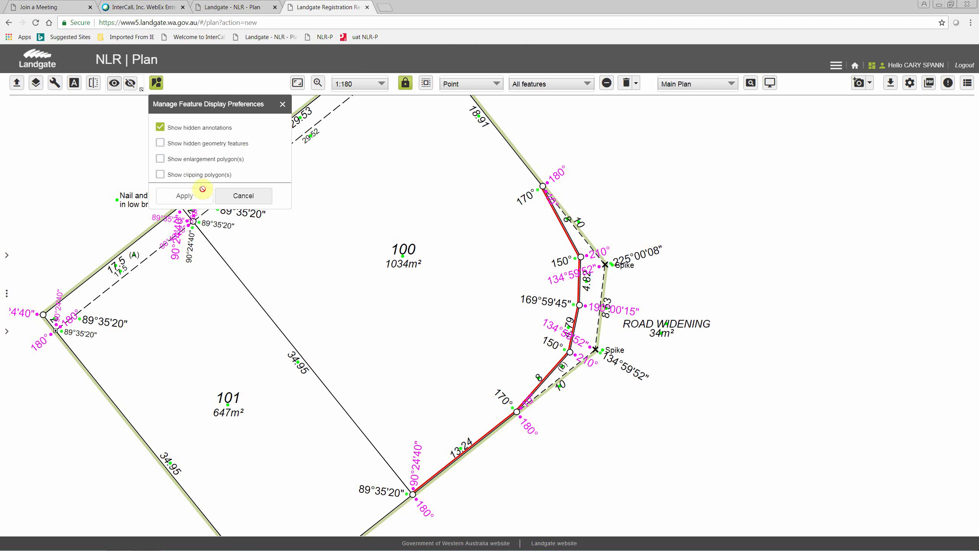
{"action": "left_click", "coordinate": [160, 127]}
{"action": "left_click", "coordinate": [204, 195]}
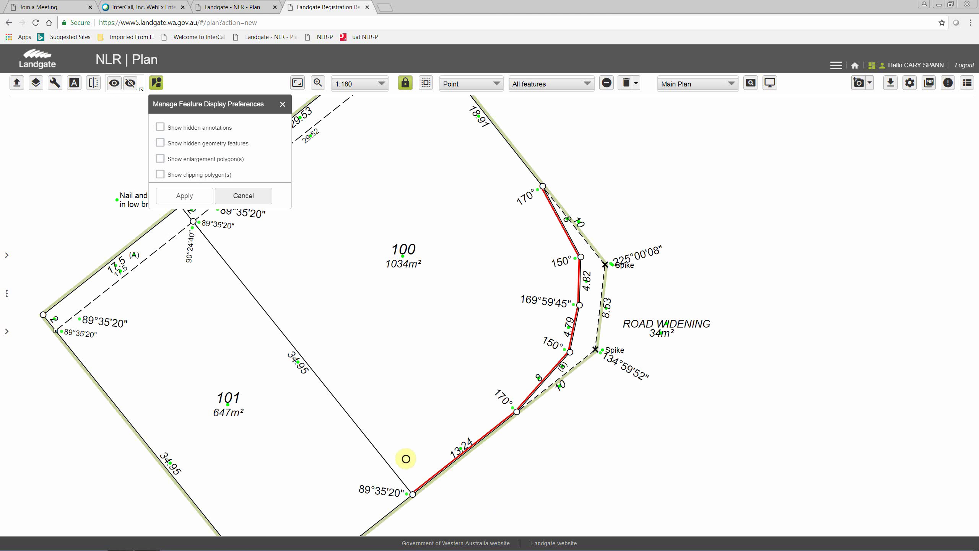
Hide the outer 90°24'40" label below lot 101's bottom corner.
{"action": "left_click_drag", "start_coordinate": [457, 367], "coordinate": [568, 143]}
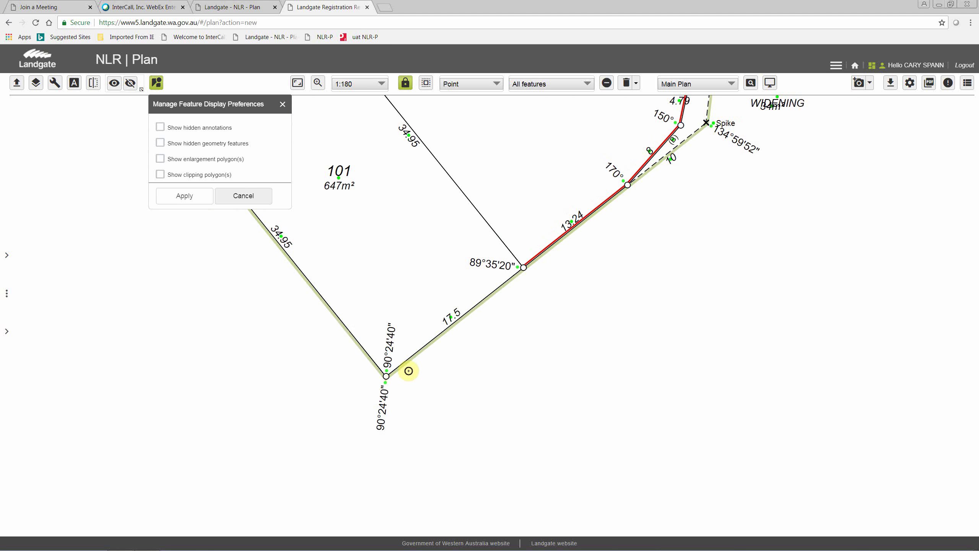
{"action": "left_click", "coordinate": [391, 383]}
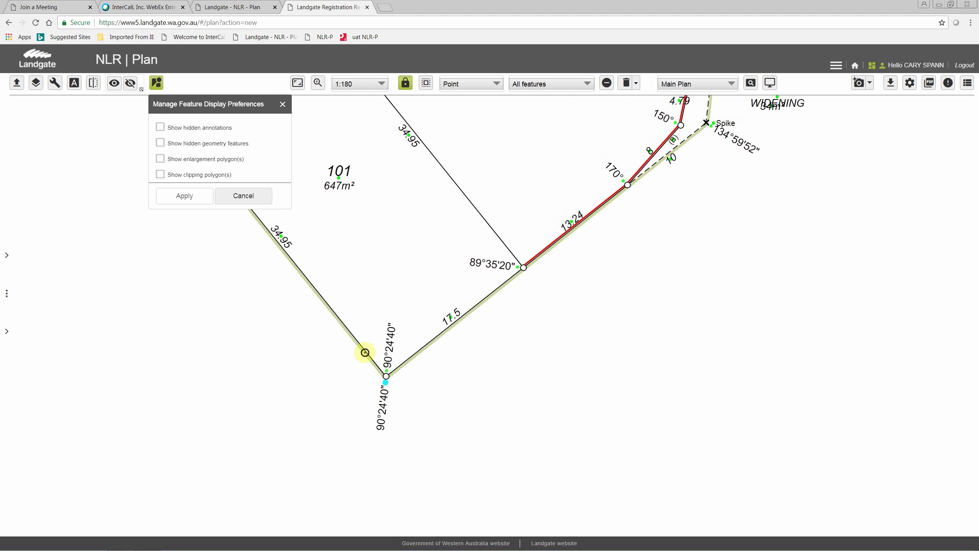
{"action": "left_click", "coordinate": [130, 84]}
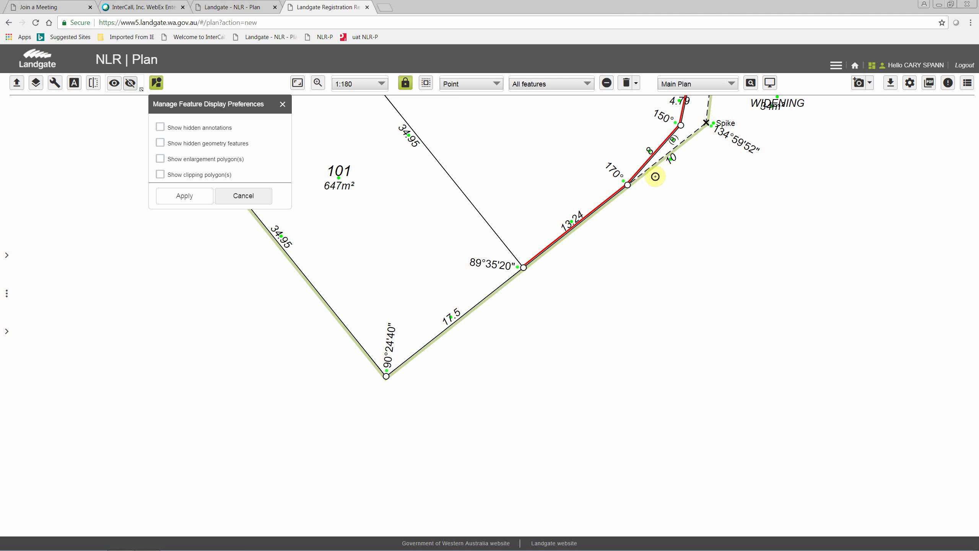
Move the two Spike labels clear of the adjoining 225°00'08" and 134°59'52" angle labels.
{"action": "mouse_move", "coordinate": [673, 140]}
{"action": "left_mouse_down"}
{"action": "mouse_move", "coordinate": [623, 157]}
{"action": "mouse_move", "coordinate": [452, 357]}
{"action": "mouse_move", "coordinate": [445, 424]}
{"action": "left_mouse_up"}
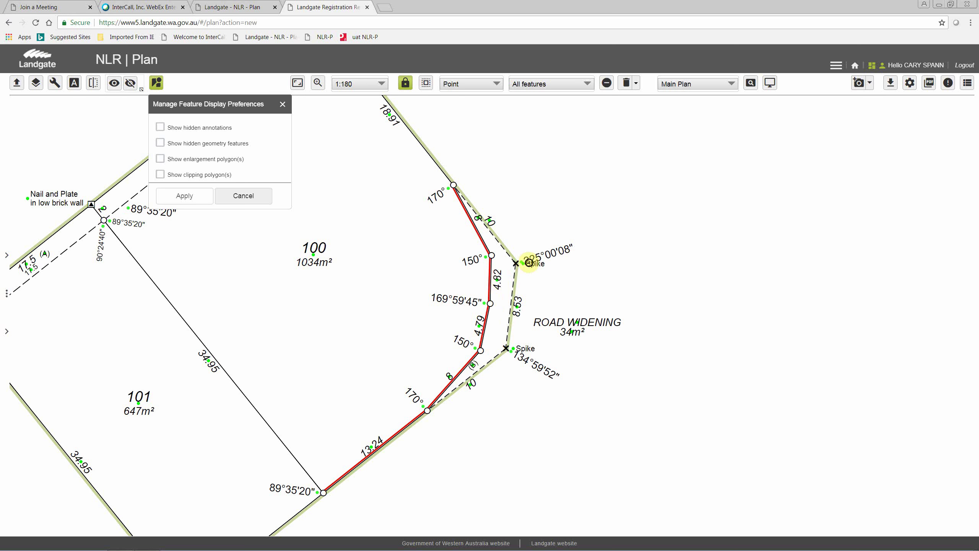
{"action": "scroll", "coordinate": [523, 263], "scroll_direction": "up", "scroll_amount": 1}
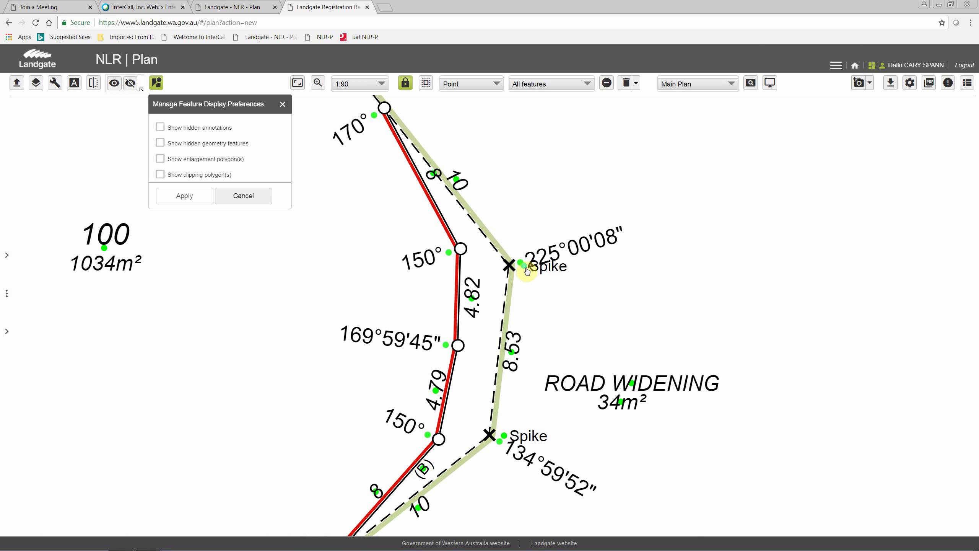
{"action": "left_click", "coordinate": [520, 277]}
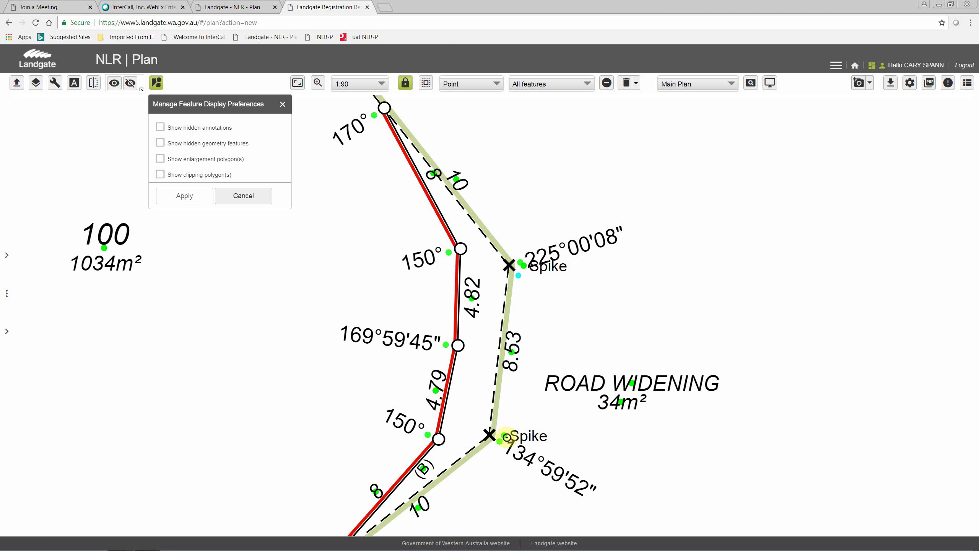
{"action": "left_click", "coordinate": [501, 430]}
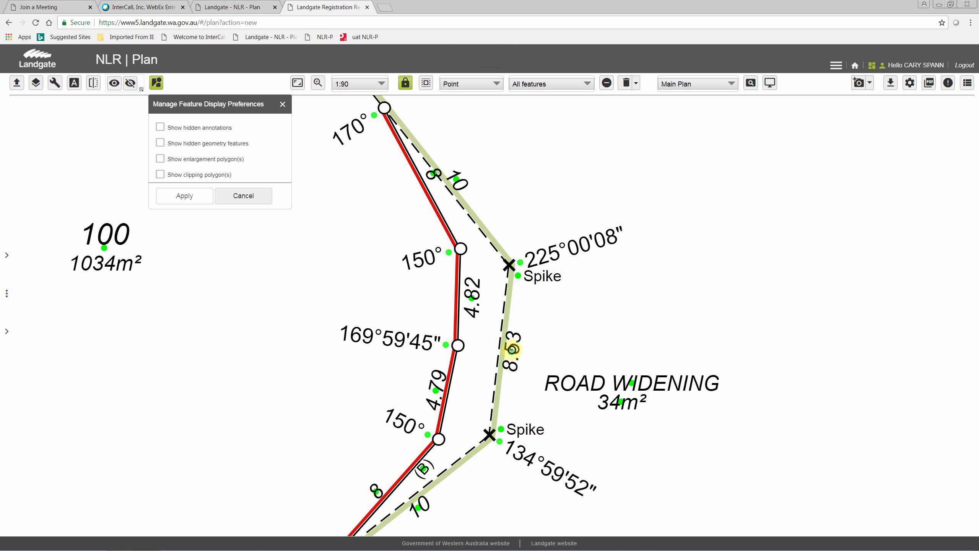
Move the 8.53 distance down along its line and flip the 4.82 distance to the inner side of its boundary.
{"action": "left_click_drag", "start_coordinate": [510, 355], "coordinate": [478, 359]}
{"action": "left_click", "coordinate": [473, 302]}
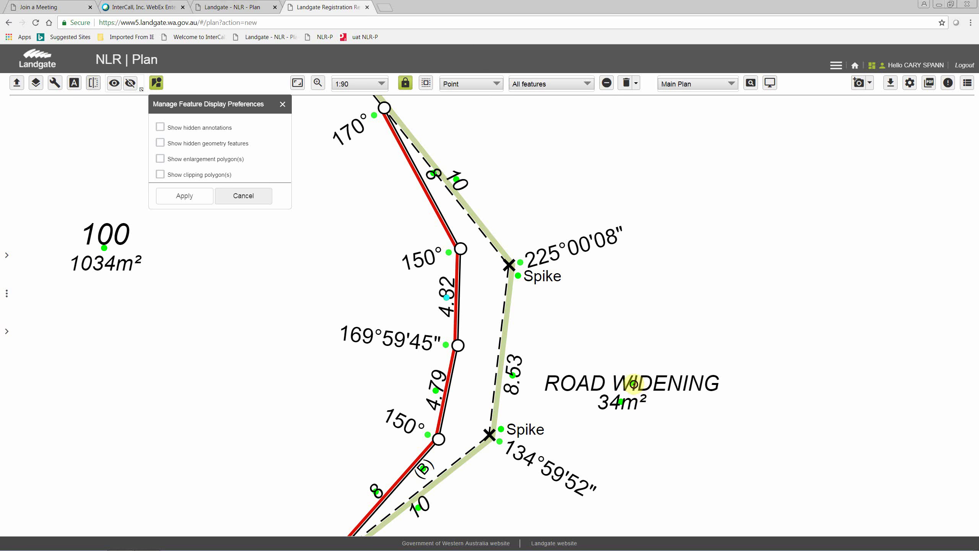
Move the ROAD WIDENING label and its 34m² area up beside the upper Spike mark, and close the feature display preferences.
{"action": "left_click", "coordinate": [651, 286]}
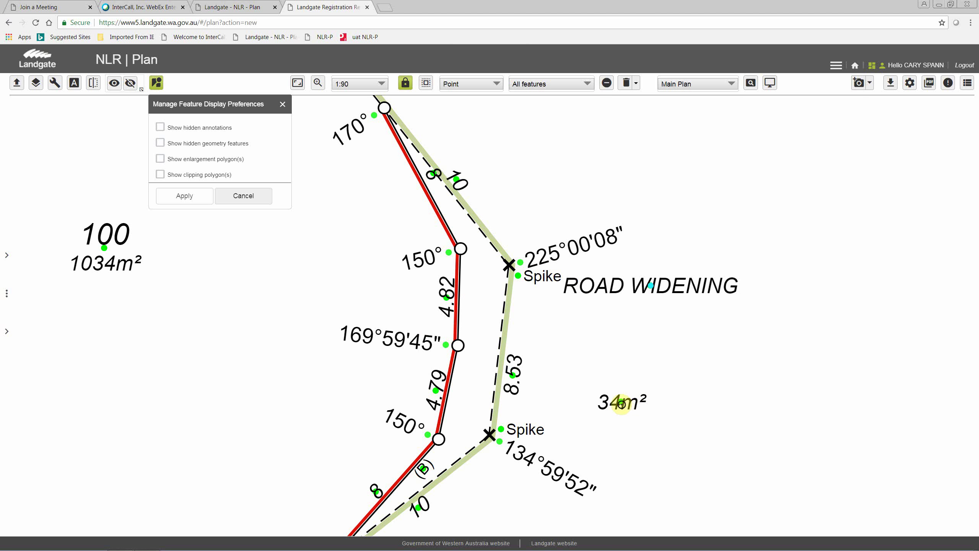
{"action": "left_click", "coordinate": [642, 311]}
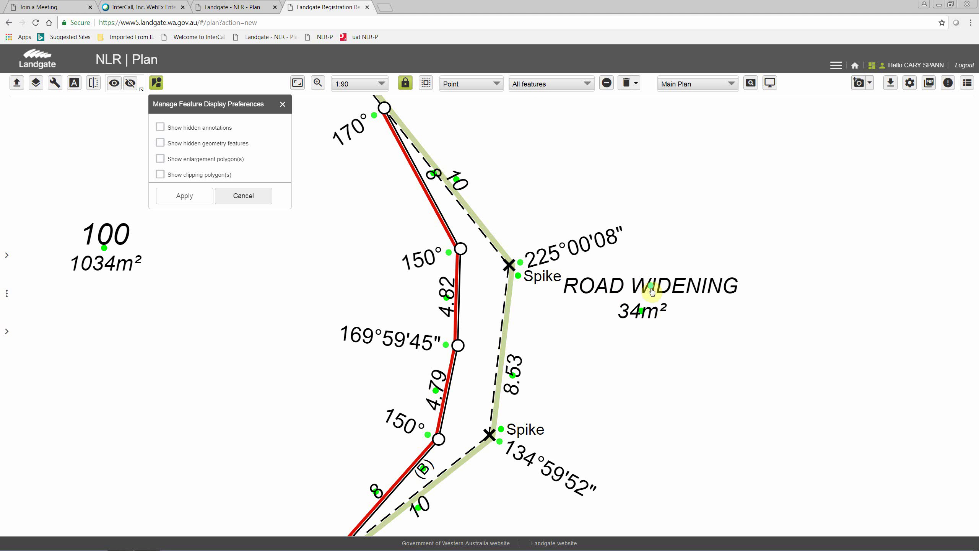
{"action": "left_click", "coordinate": [632, 301]}
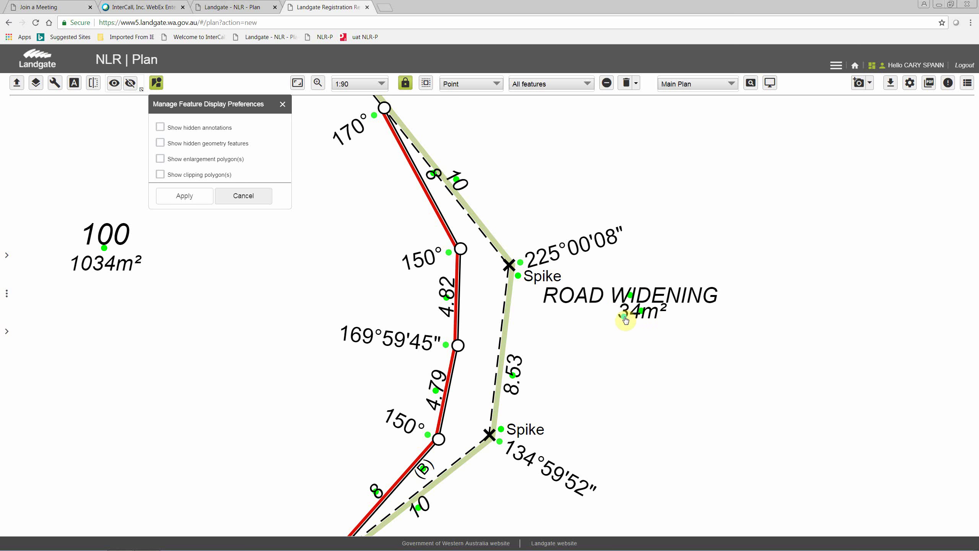
{"action": "left_click", "coordinate": [625, 319]}
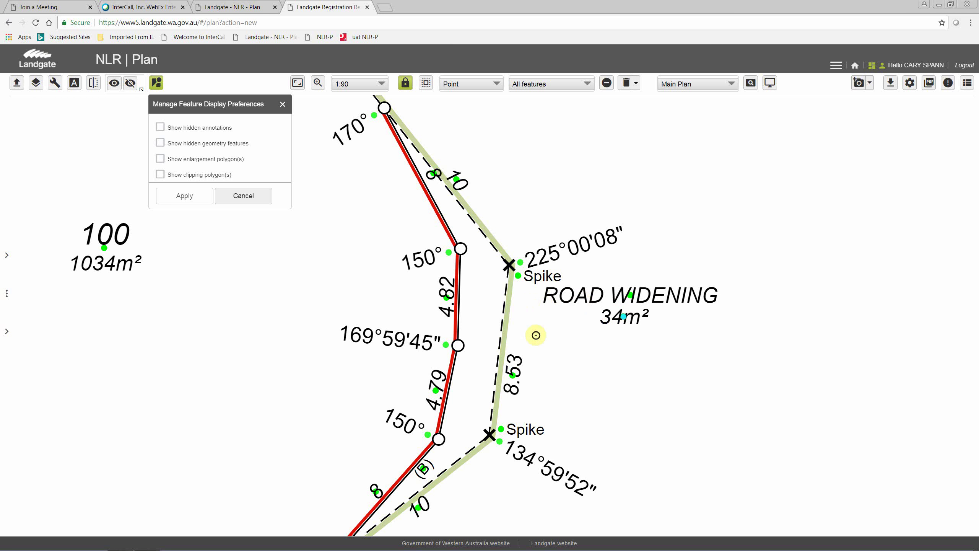
{"action": "left_click", "coordinate": [264, 197]}
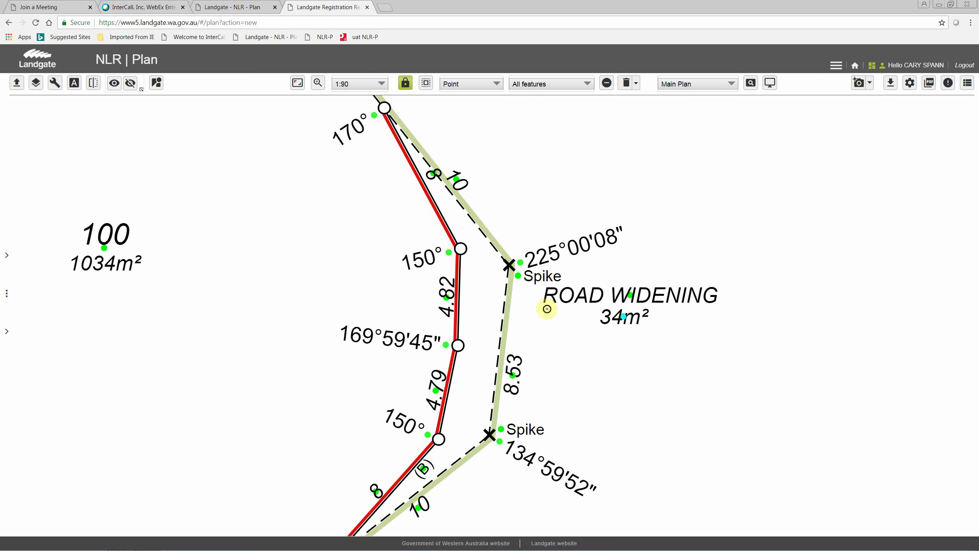
Construct an Arrow line from beside the 34m² road widening area into the strip between the 4.82 and 8.53 boundaries, and close the construction tools.
{"action": "left_click", "coordinate": [54, 83]}
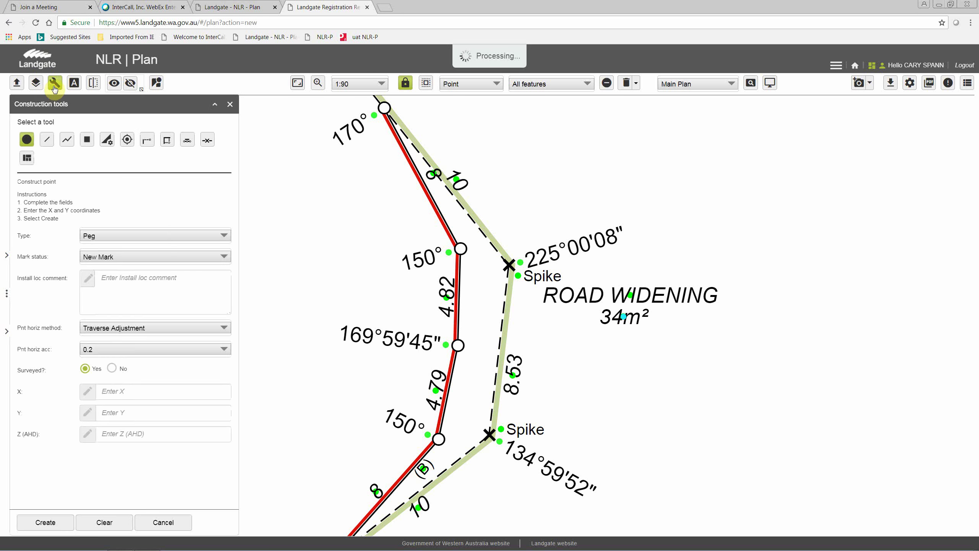
{"action": "left_click", "coordinate": [47, 140]}
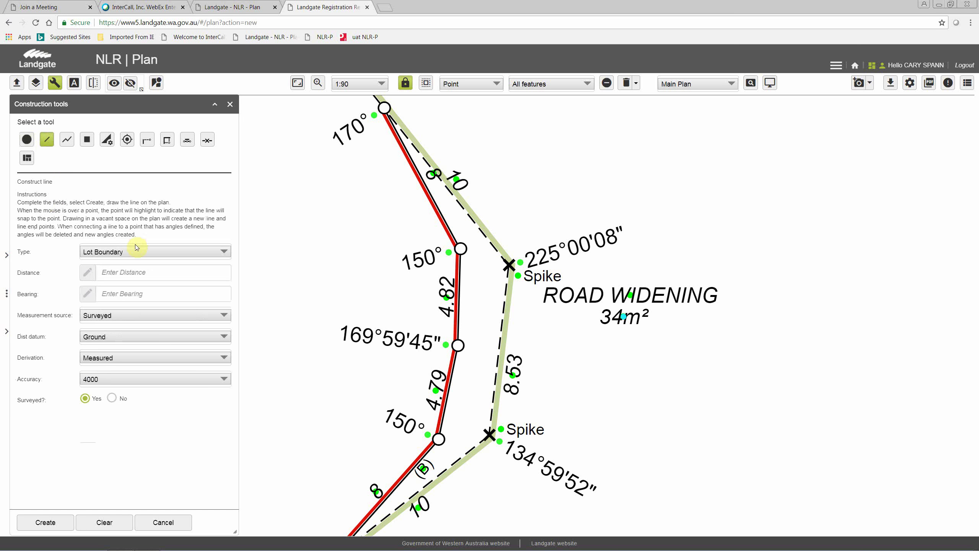
{"action": "left_click", "coordinate": [221, 257]}
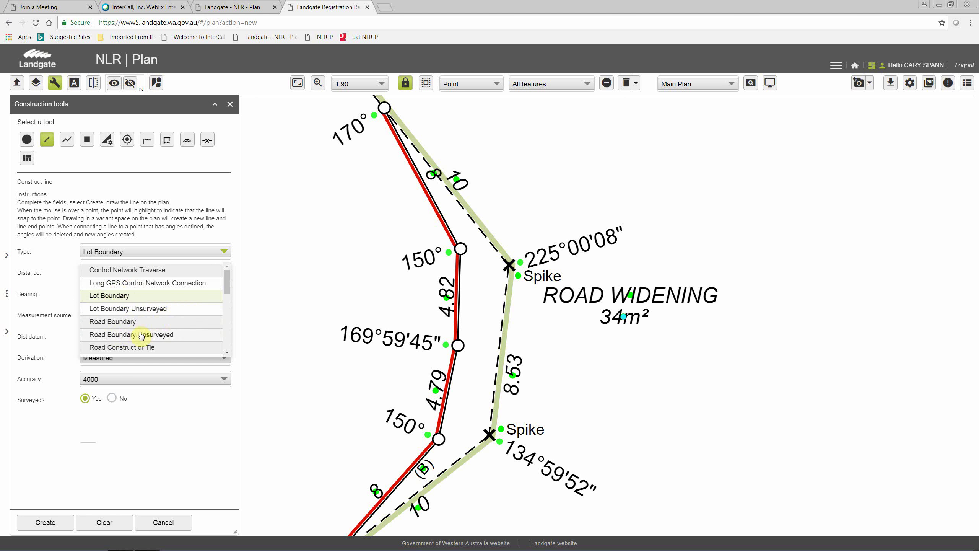
{"action": "left_click", "coordinate": [228, 352]}
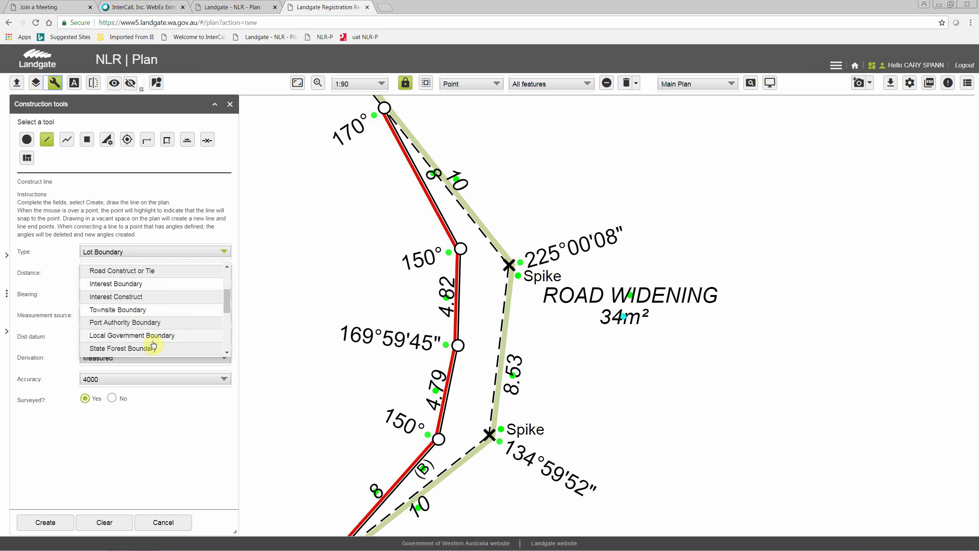
{"action": "scroll", "coordinate": [227, 358], "scroll_direction": "down", "scroll_amount": 2}
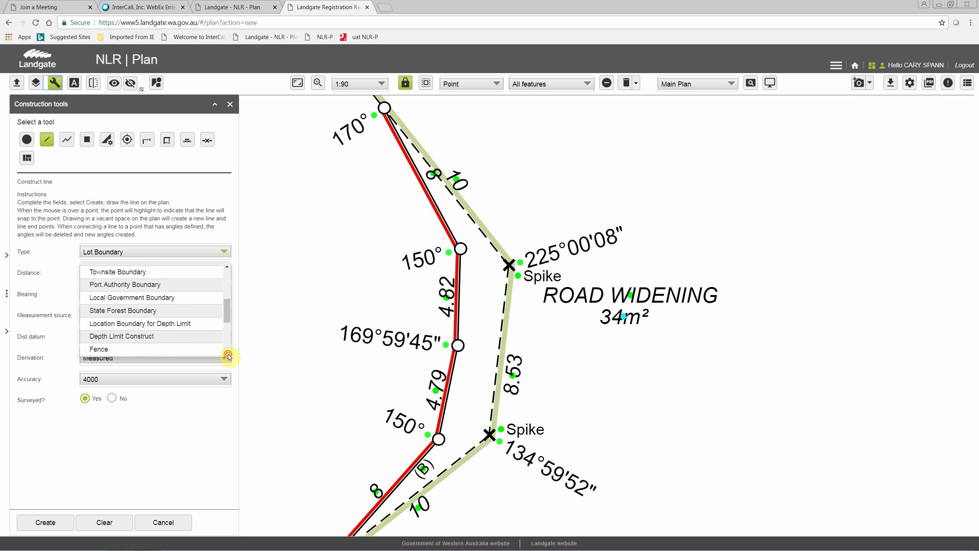
{"action": "scroll", "coordinate": [228, 355], "scroll_direction": "down", "scroll_amount": 1}
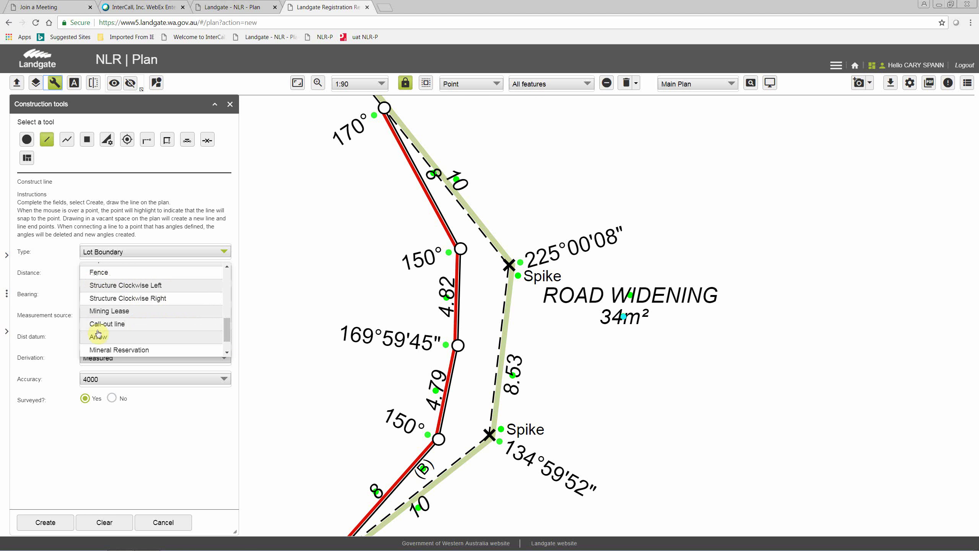
{"action": "left_click", "coordinate": [228, 353]}
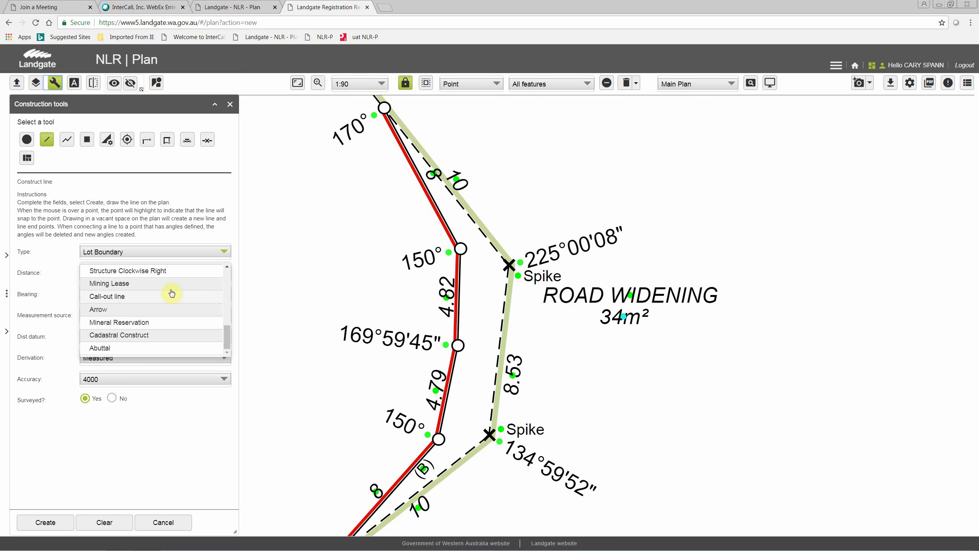
{"action": "left_click", "coordinate": [98, 310]}
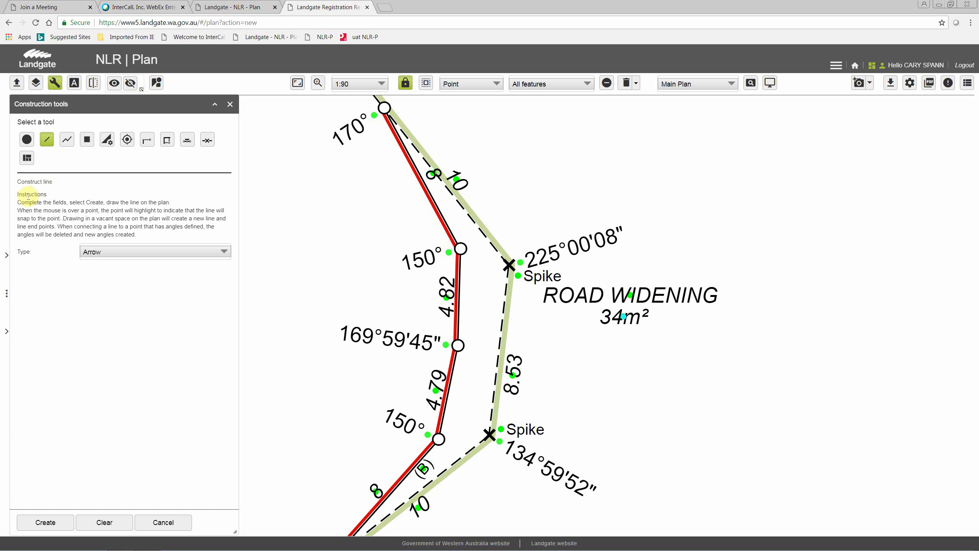
{"action": "left_click", "coordinate": [45, 522]}
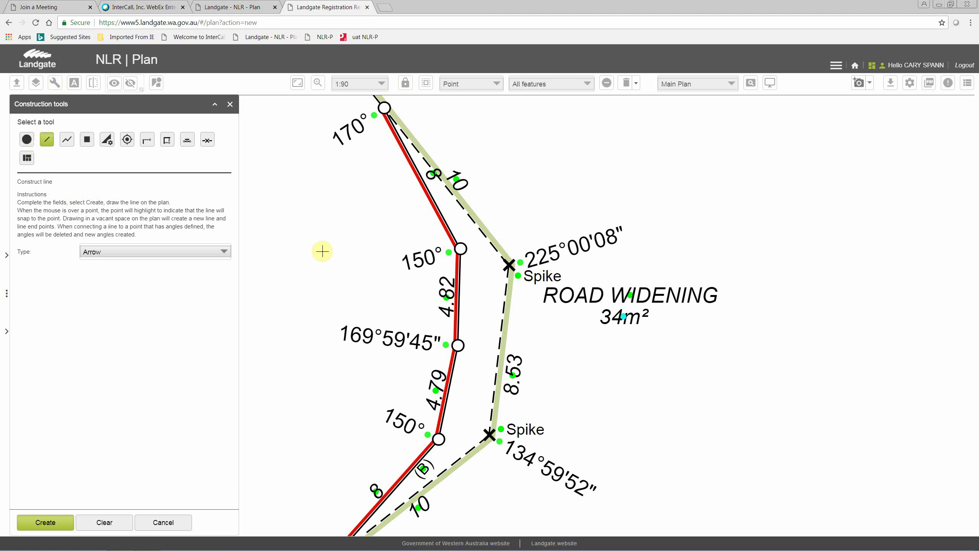
{"action": "left_click", "coordinate": [503, 313]}
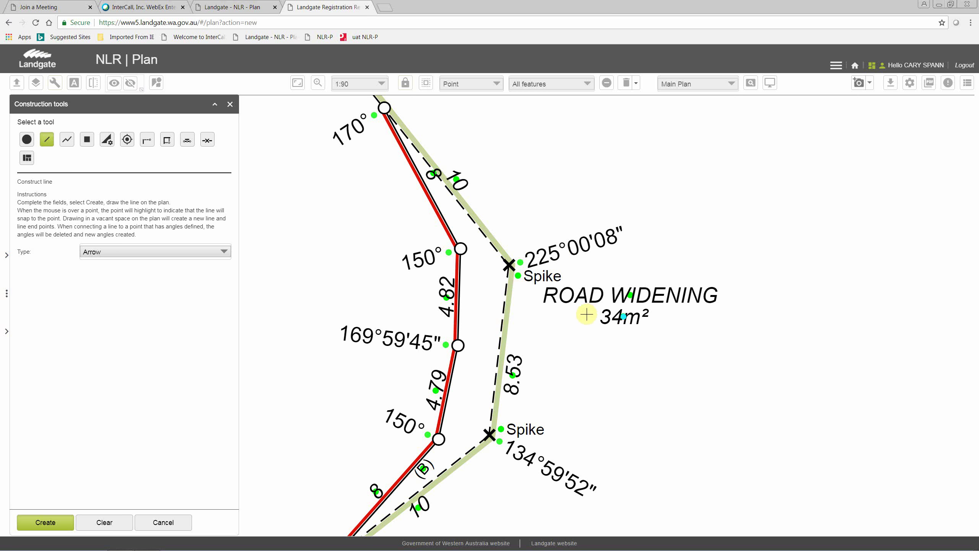
{"action": "left_click_drag", "start_coordinate": [583, 315], "coordinate": [481, 304]}
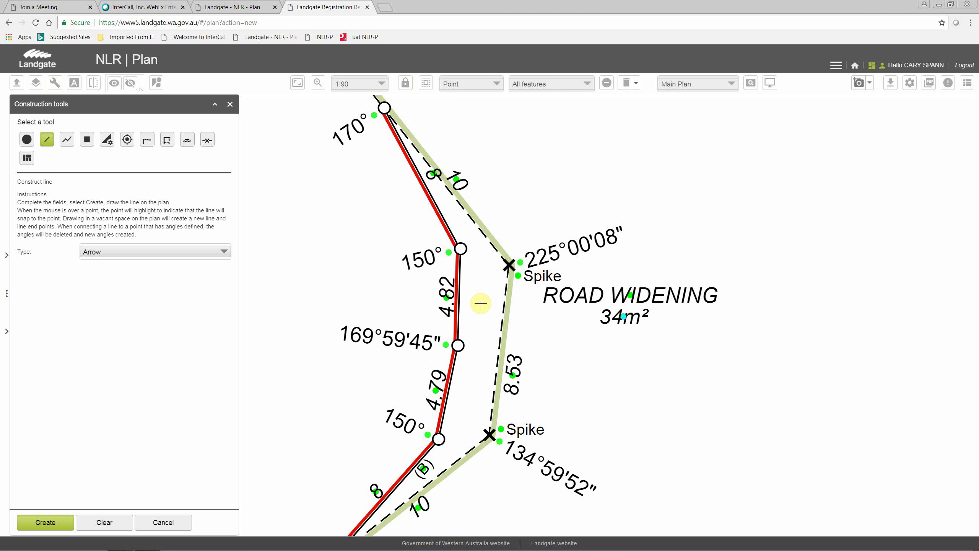
{"action": "scroll", "coordinate": [493, 310], "scroll_direction": "down", "scroll_amount": 1}
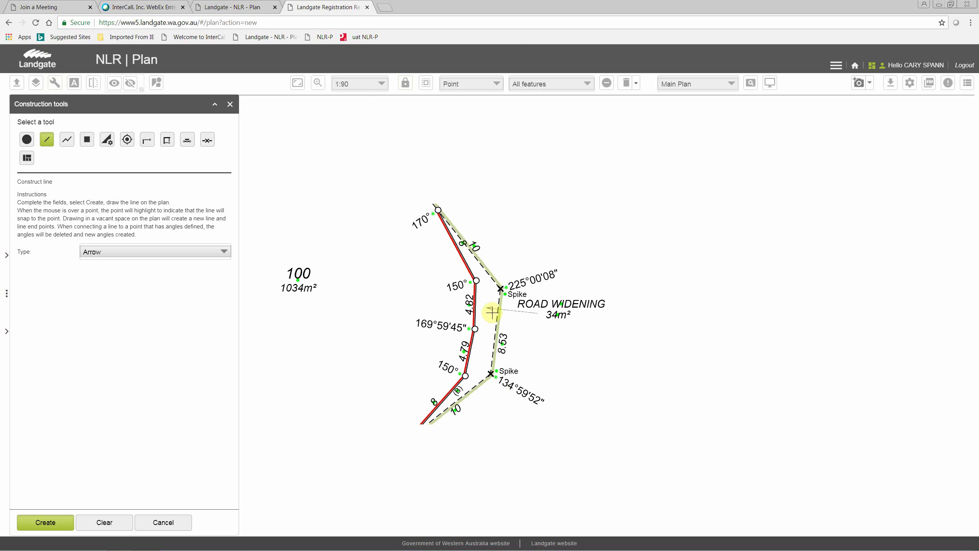
{"action": "scroll", "coordinate": [538, 334], "scroll_direction": "down", "scroll_amount": 1}
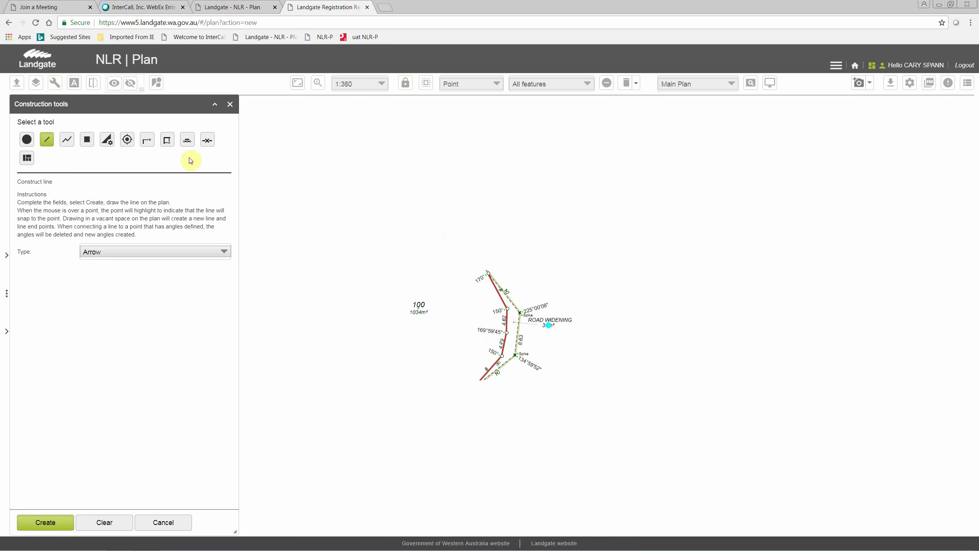
{"action": "left_click", "coordinate": [230, 104]}
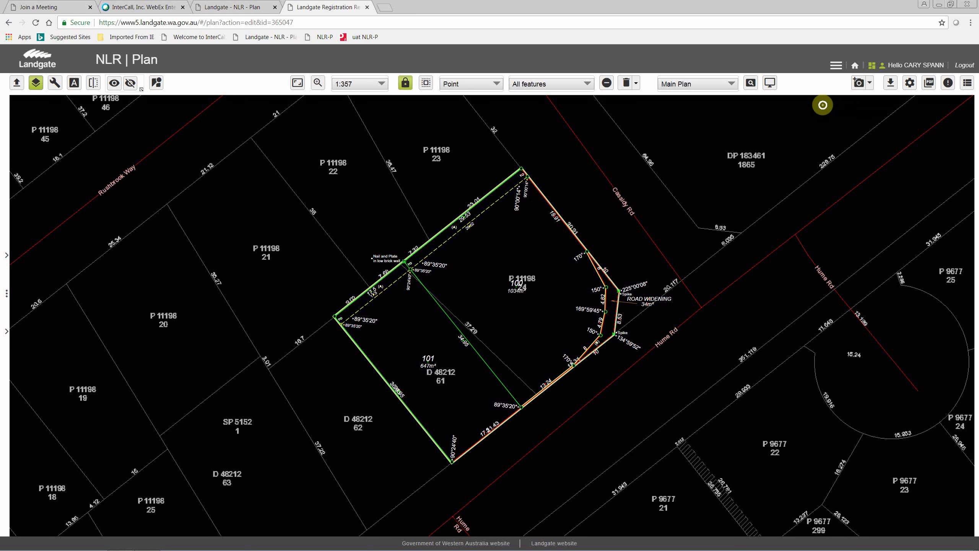
Apply the White background display mode to the plan and close the display settings.
{"action": "left_click", "coordinate": [770, 83]}
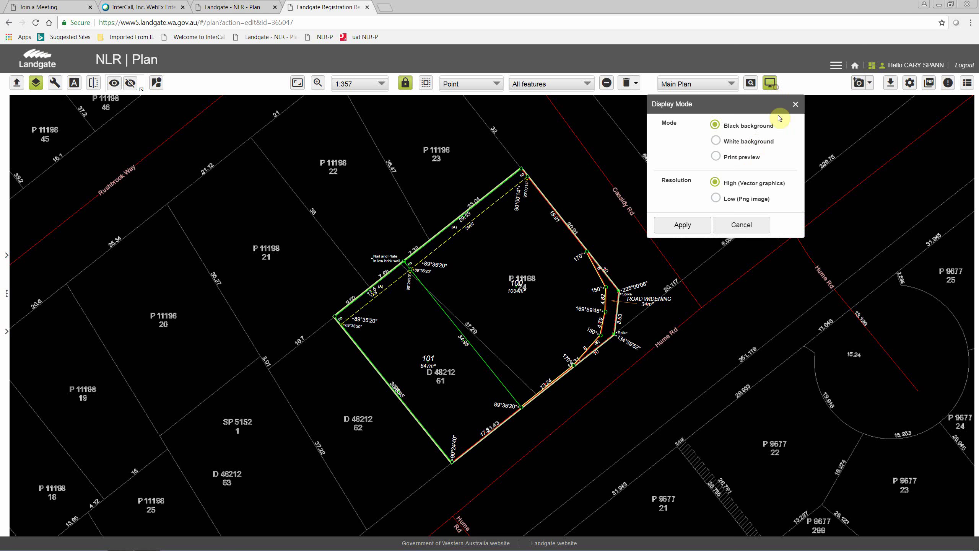
{"action": "left_click", "coordinate": [754, 144]}
{"action": "left_click", "coordinate": [695, 226]}
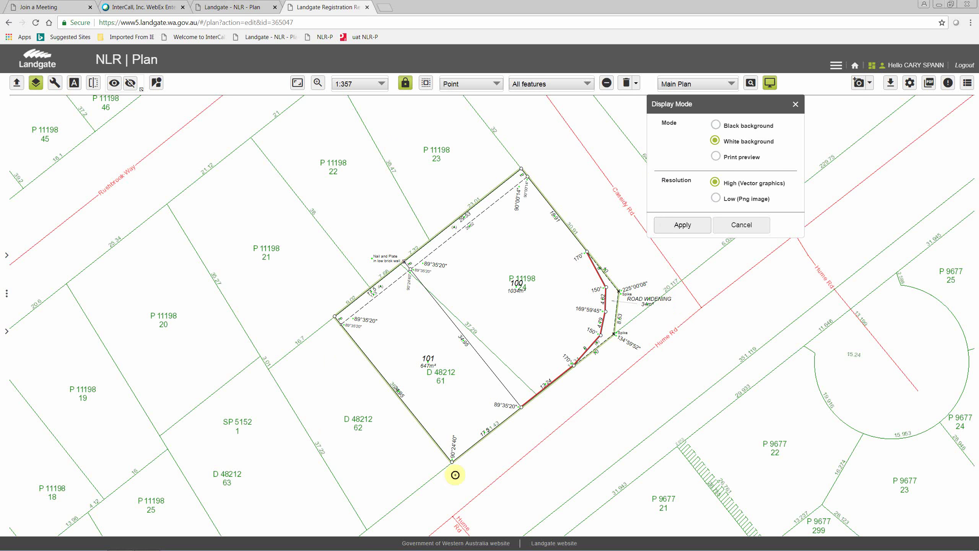
{"action": "left_click", "coordinate": [741, 226]}
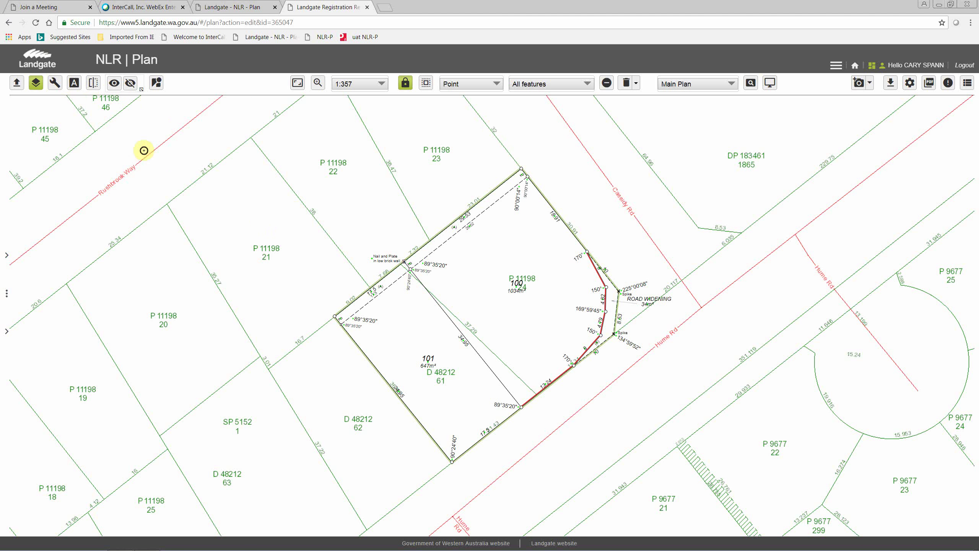
Construct an Abuttal line from lot 100's top corner outward along the adjoining boundary of P 11198 lot 23, and end line construction.
{"action": "left_click", "coordinate": [55, 87]}
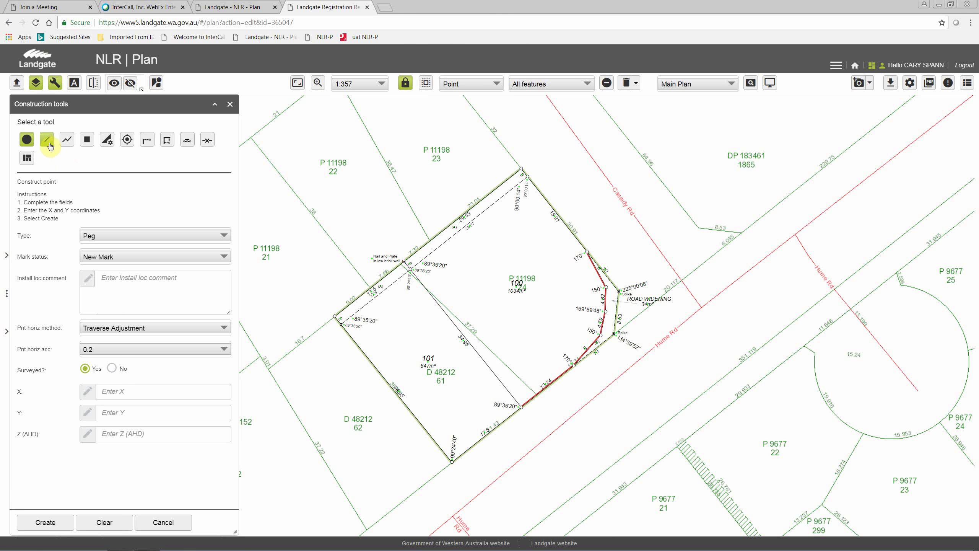
{"action": "left_click", "coordinate": [47, 139]}
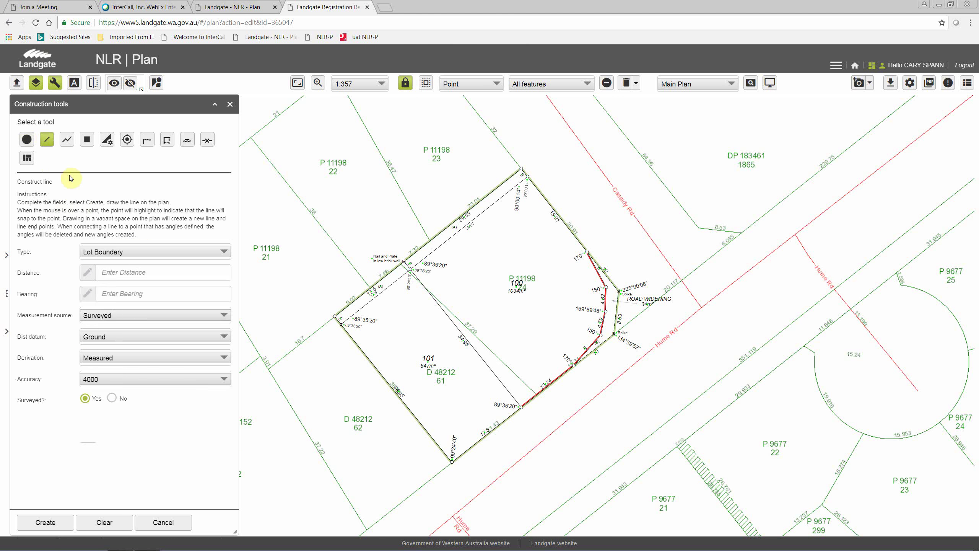
{"action": "left_click", "coordinate": [151, 253]}
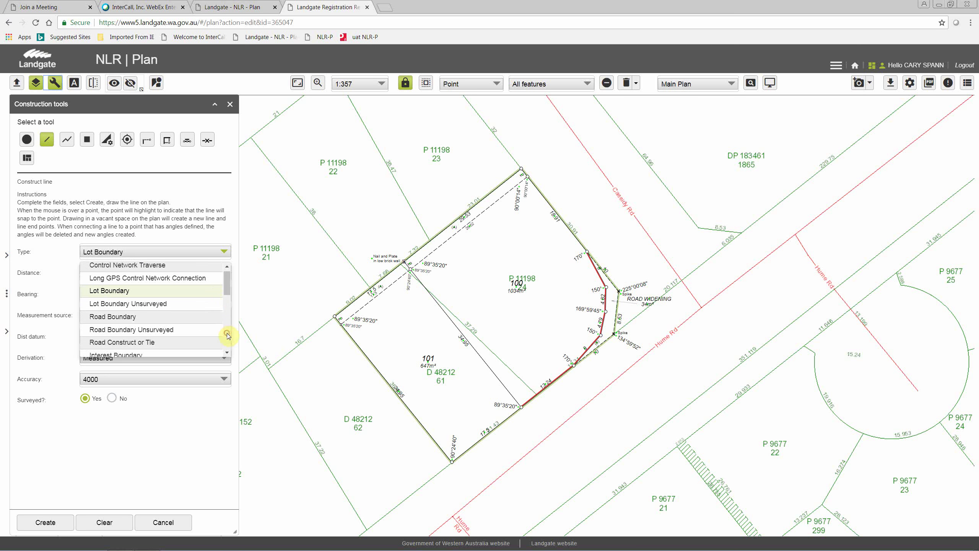
{"action": "scroll", "coordinate": [223, 331], "scroll_direction": "down", "scroll_amount": 10}
{"action": "left_click", "coordinate": [114, 349]}
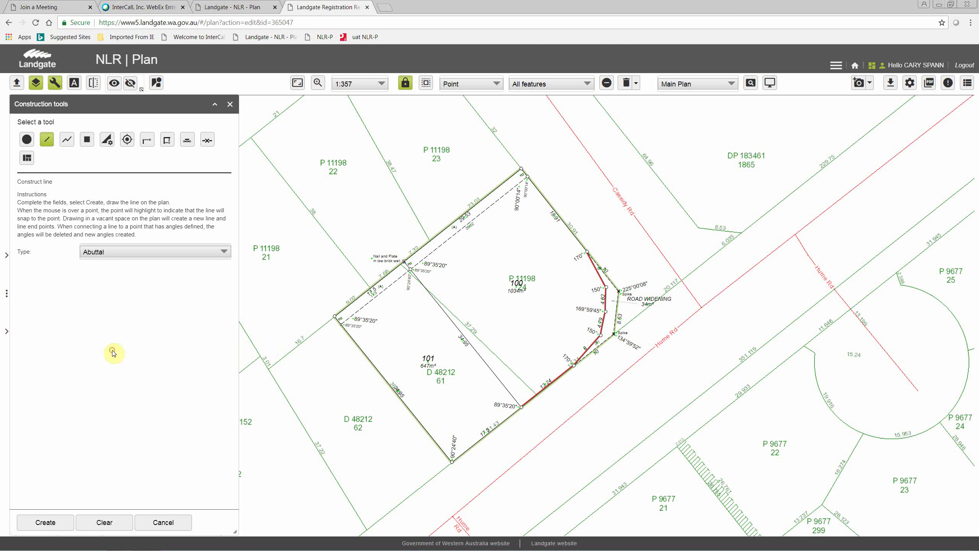
{"action": "left_click", "coordinate": [48, 524]}
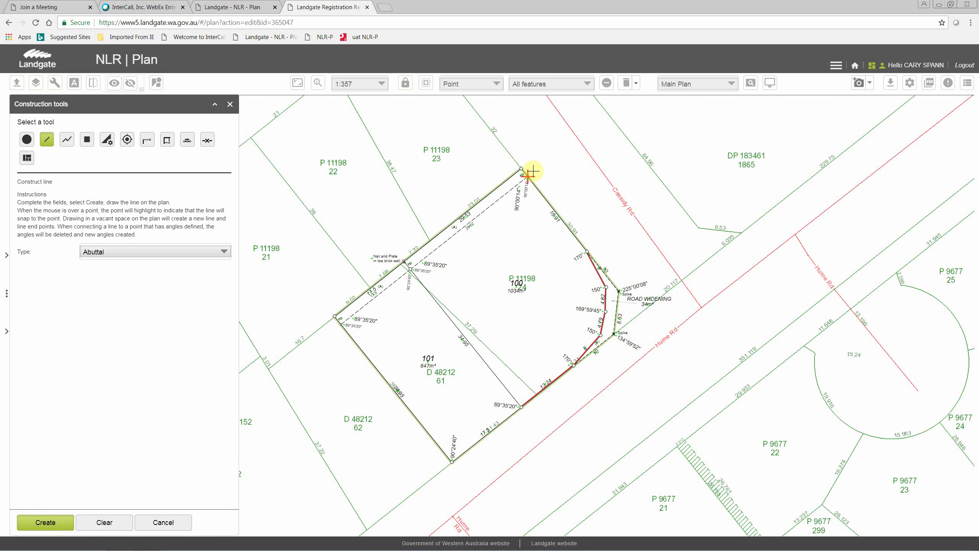
{"action": "left_click", "coordinate": [518, 158]}
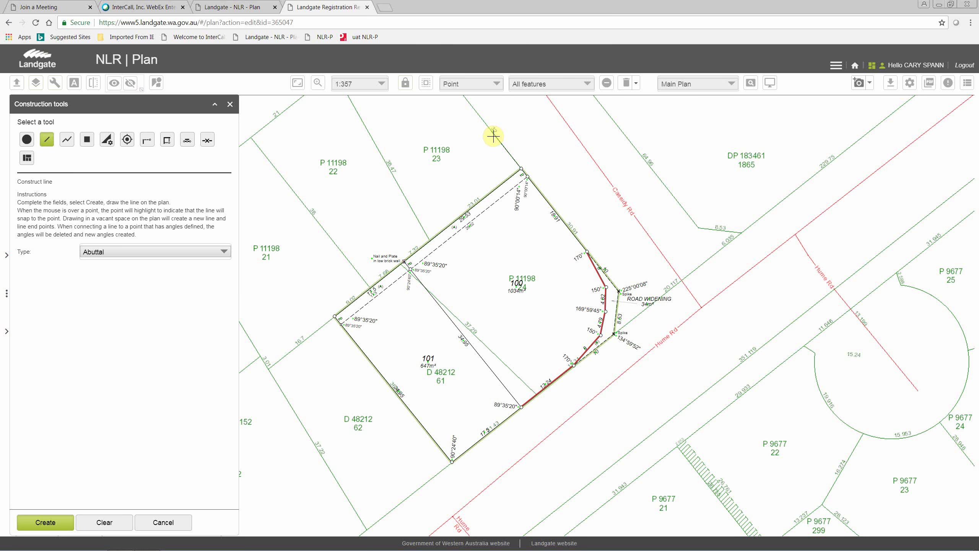
{"action": "scroll", "coordinate": [494, 136], "scroll_direction": "up", "scroll_amount": 2}
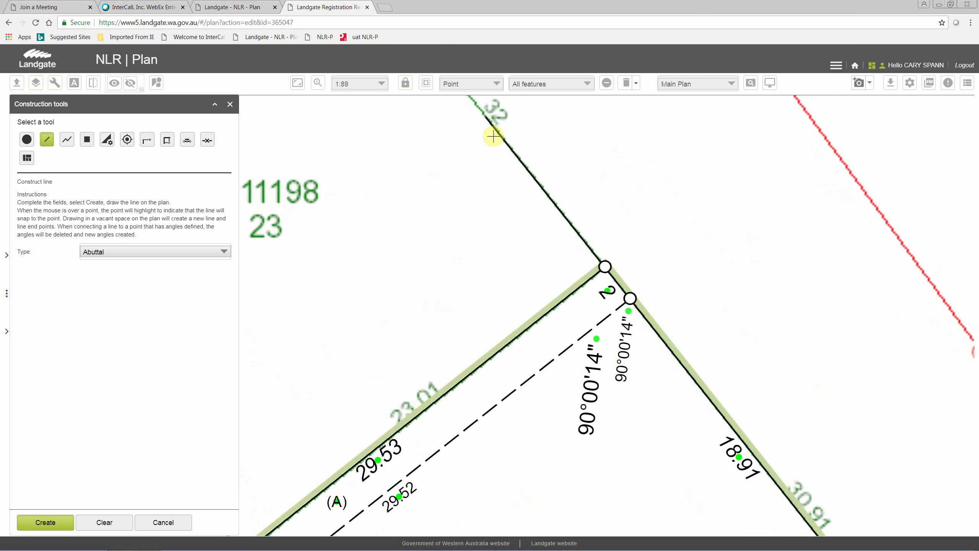
{"action": "scroll", "coordinate": [486, 107], "scroll_direction": "up", "scroll_amount": 2}
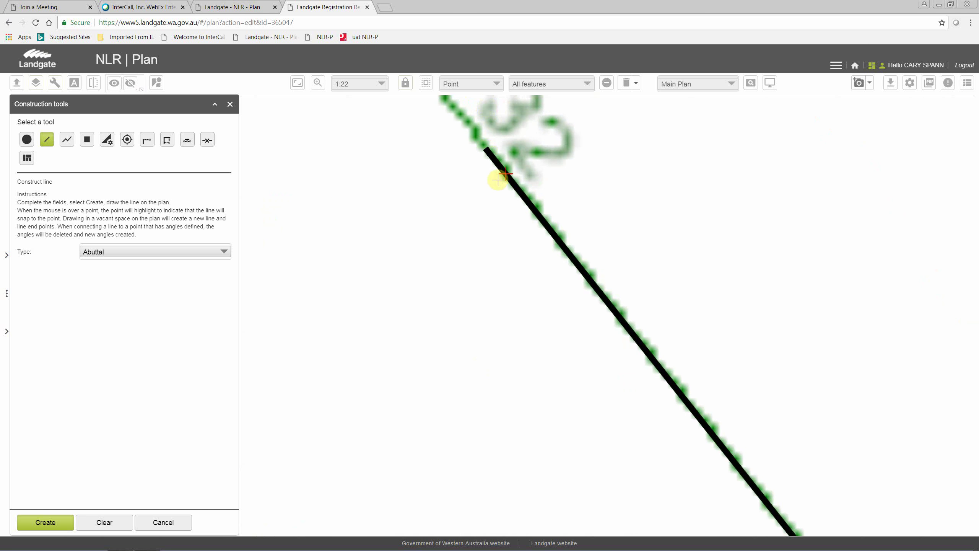
{"action": "left_click", "coordinate": [162, 523]}
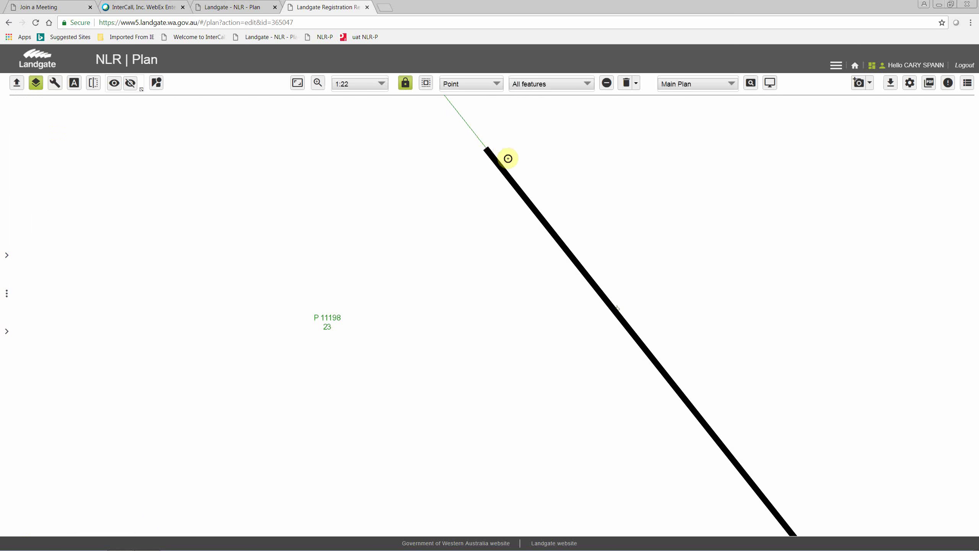
Move the abuttal's outer end point off the P 11198 lot 23 boundary and place it back onto that boundary line.
{"action": "left_click", "coordinate": [487, 149]}
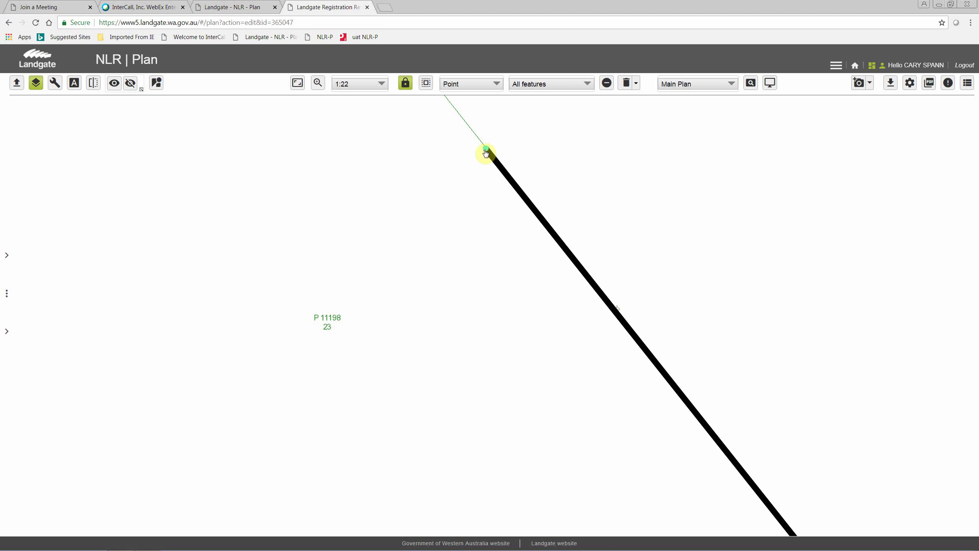
{"action": "left_click", "coordinate": [461, 195]}
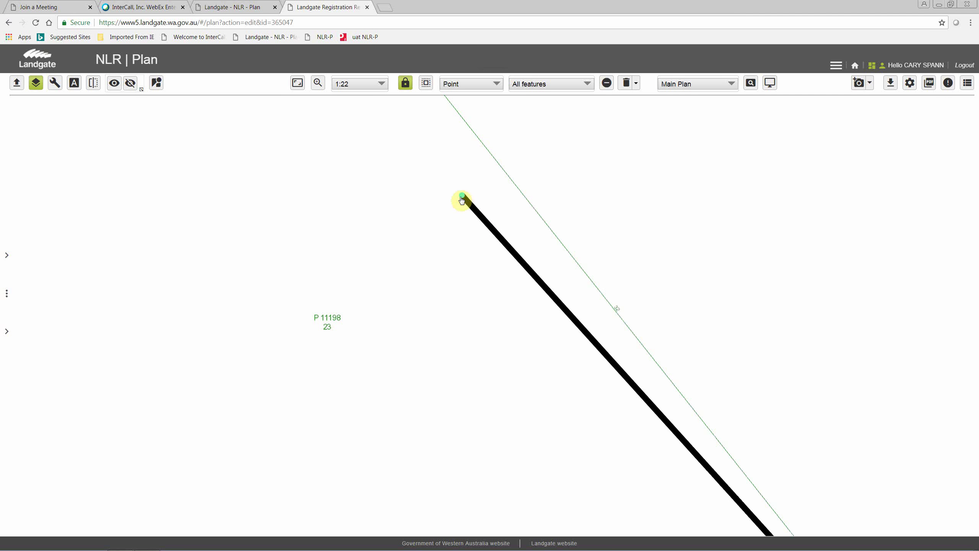
{"action": "left_click", "coordinate": [490, 156]}
{"action": "scroll", "coordinate": [490, 156], "scroll_direction": "down", "scroll_amount": 2}
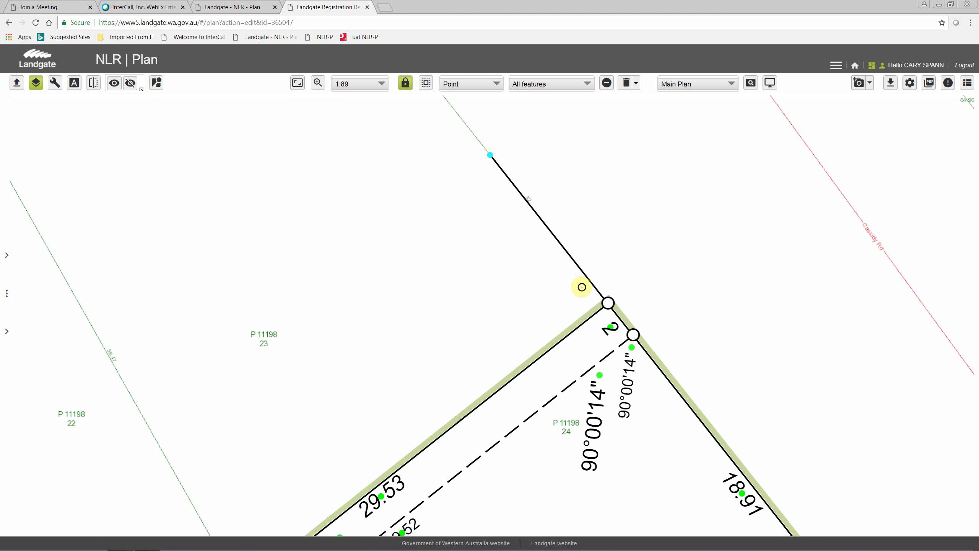
{"action": "scroll", "coordinate": [529, 256], "scroll_direction": "down", "scroll_amount": 1}
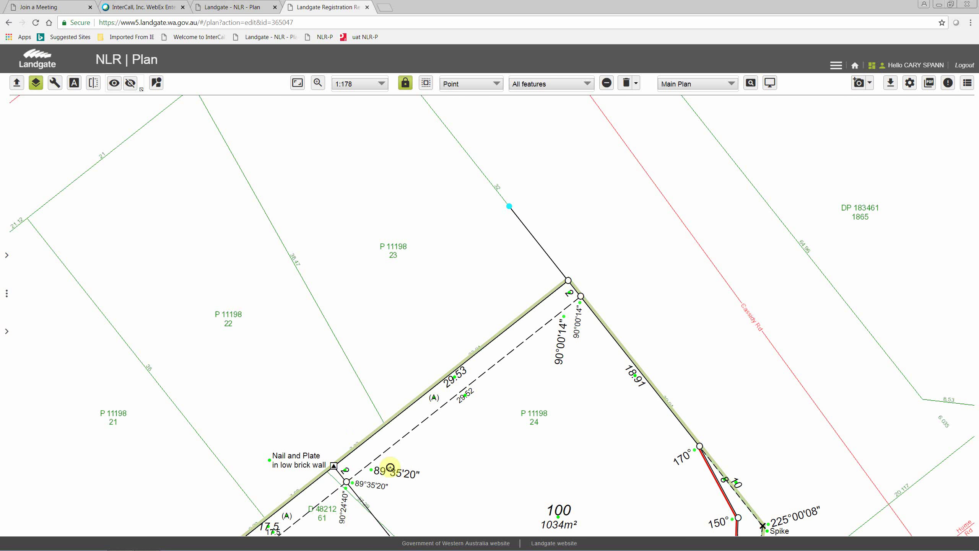
Construct an Abuttal line from lot 100's boundary outward along the common boundary of P 11198 lots 22 and 23.
{"action": "left_click", "coordinate": [55, 83]}
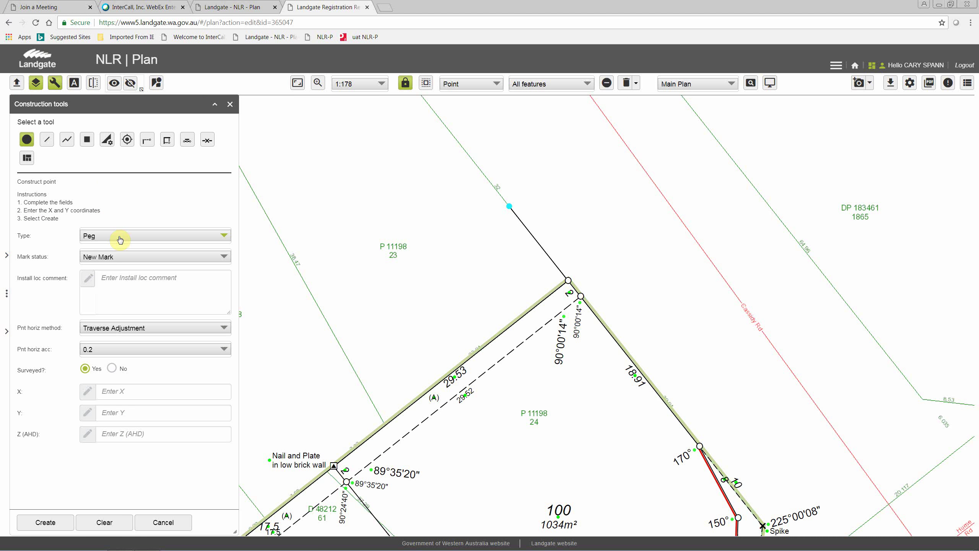
{"action": "left_click", "coordinate": [47, 139]}
{"action": "left_click", "coordinate": [182, 250]}
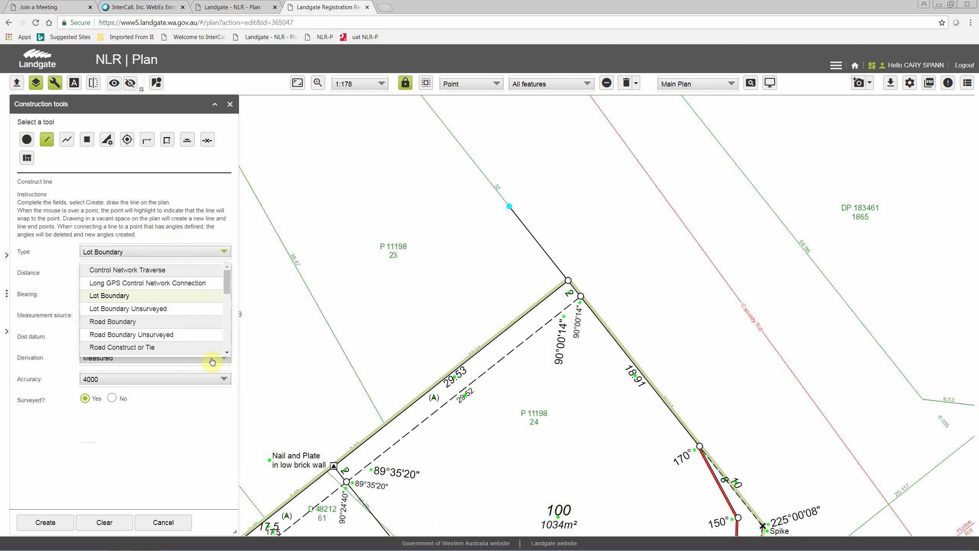
{"action": "scroll", "coordinate": [226, 350], "scroll_direction": "down", "scroll_amount": 10}
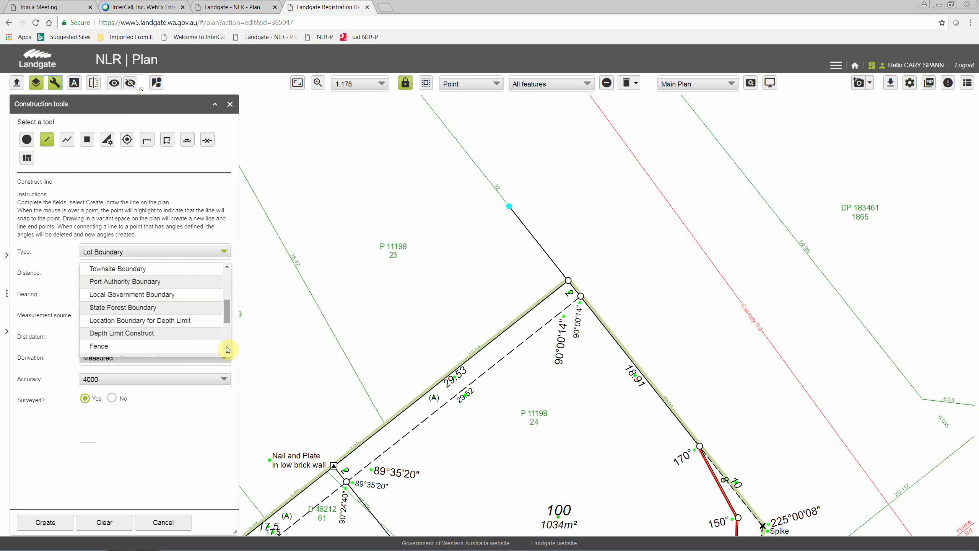
{"action": "left_click", "coordinate": [186, 349]}
{"action": "left_click", "coordinate": [71, 518]}
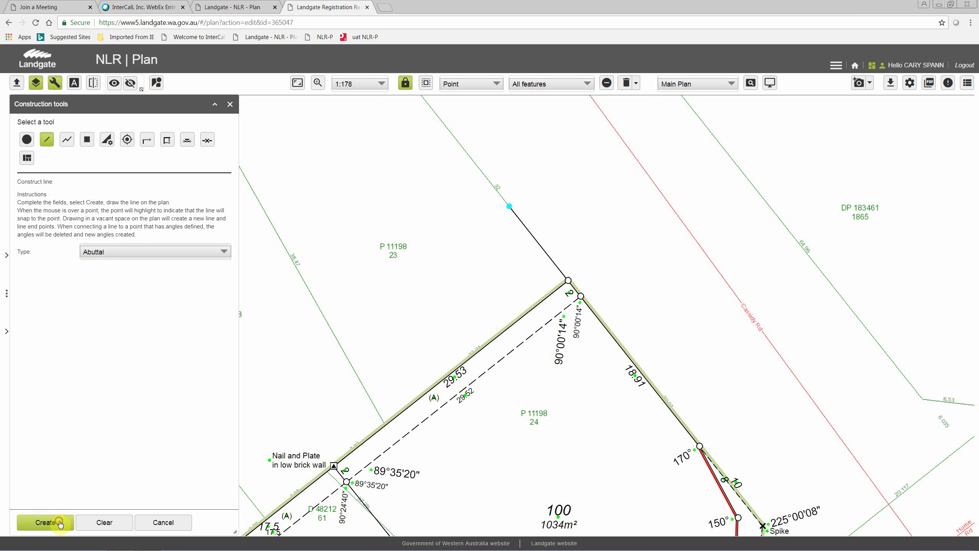
{"action": "left_click", "coordinate": [385, 425]}
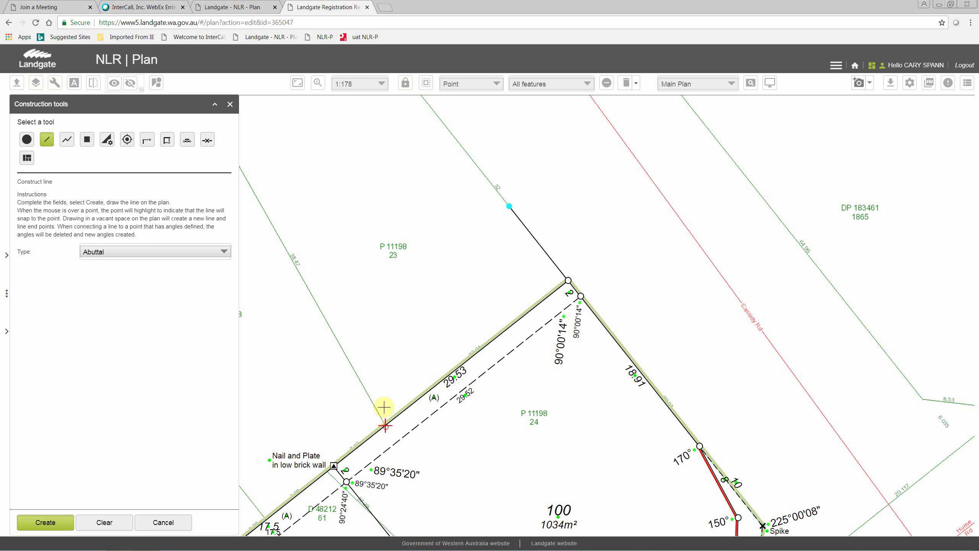
{"action": "left_click", "coordinate": [354, 379]}
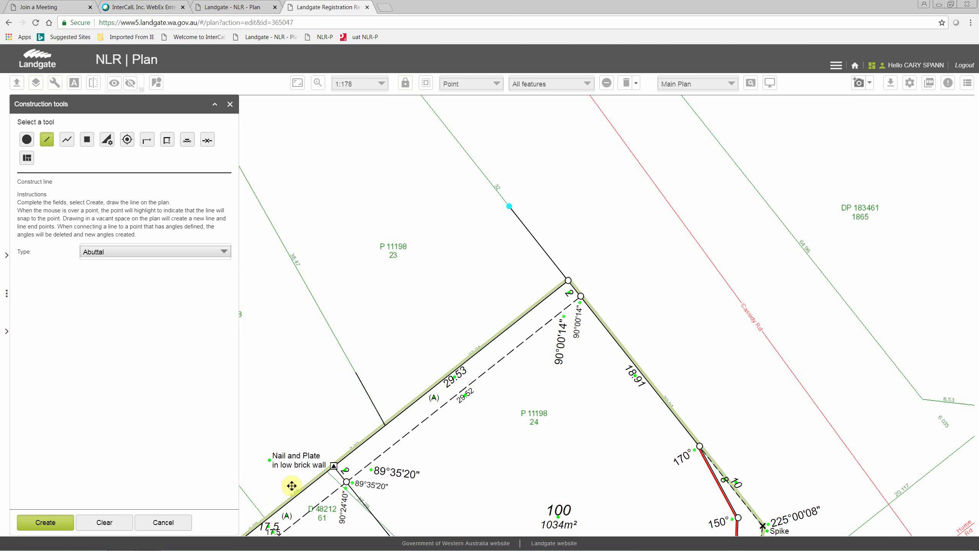
Construct Abuttal lines outward along the boundary between P 11198 lots 21 and 22, and from lot 101's corner along the 16.7 boundary.
{"action": "left_click_drag", "start_coordinate": [360, 405], "coordinate": [518, 219]}
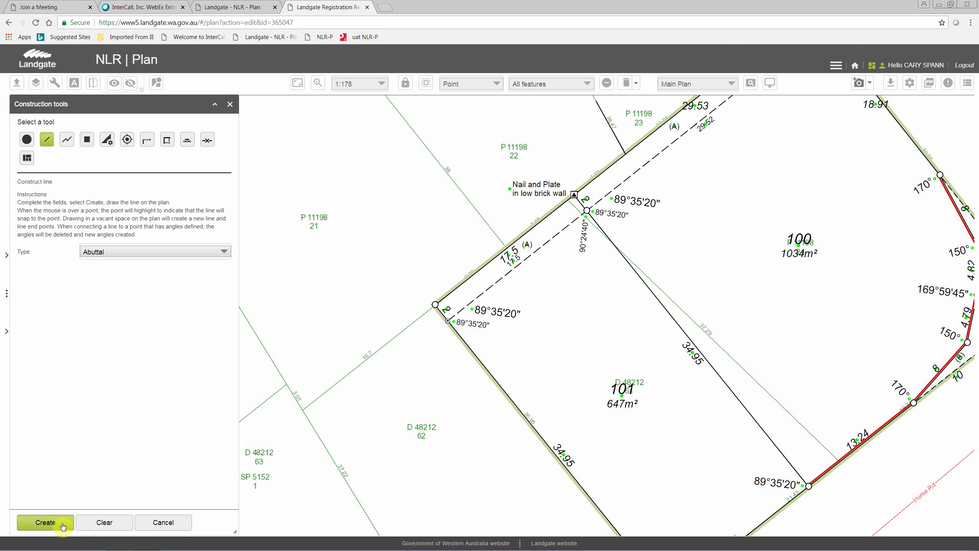
{"action": "left_click", "coordinate": [54, 522]}
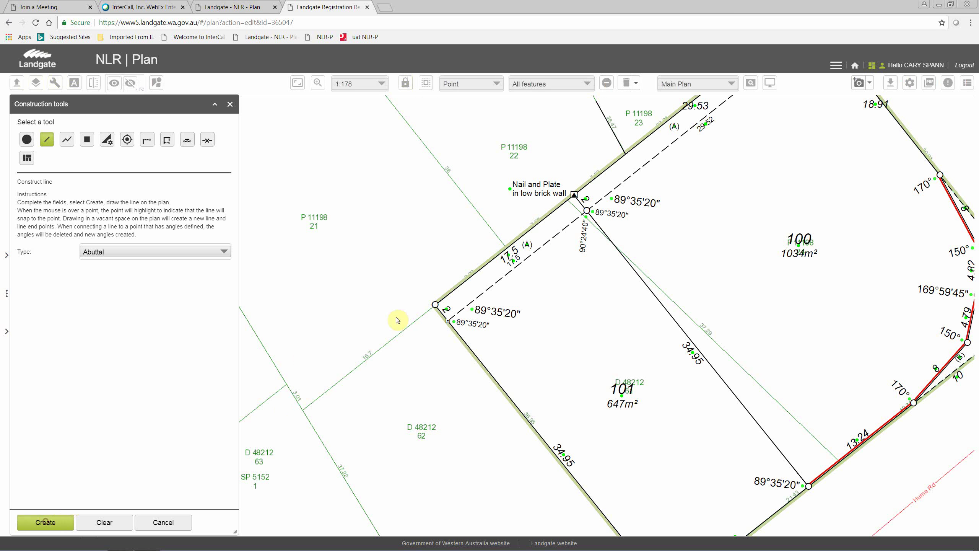
{"action": "left_click", "coordinate": [509, 246]}
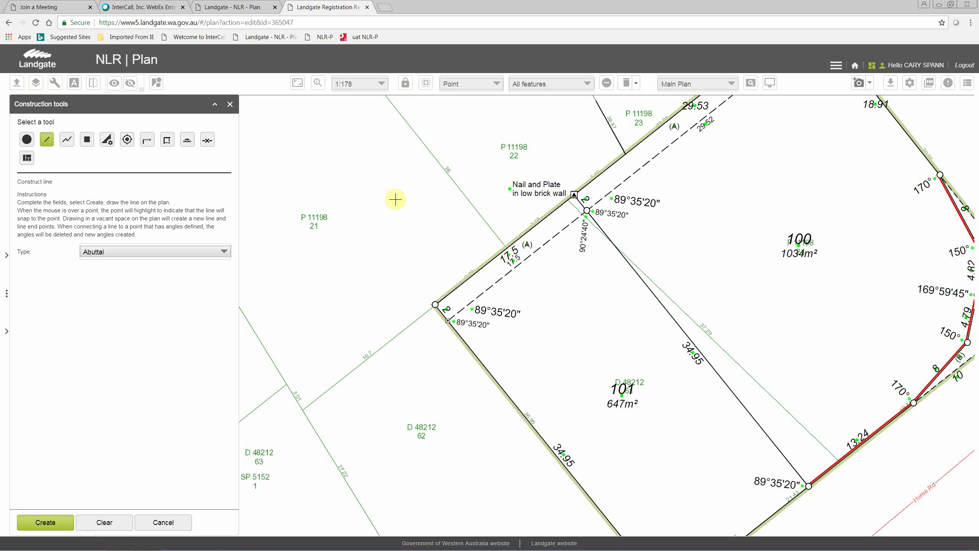
{"action": "left_click", "coordinate": [507, 248]}
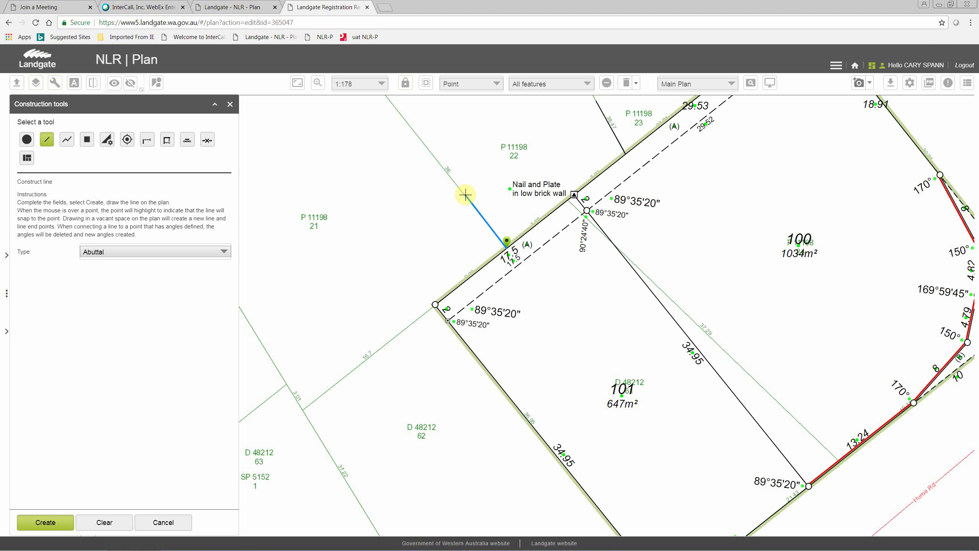
{"action": "left_click", "coordinate": [463, 194]}
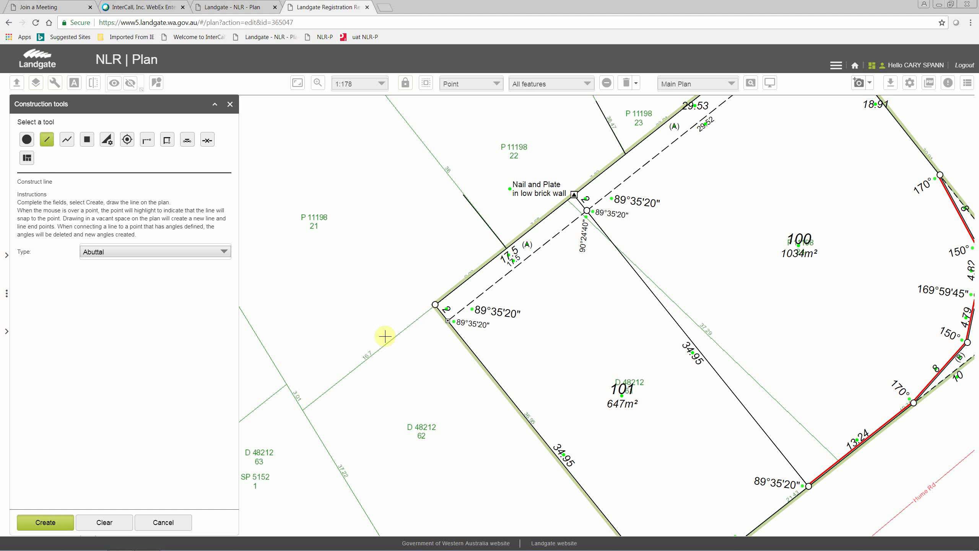
{"action": "left_click", "coordinate": [436, 305]}
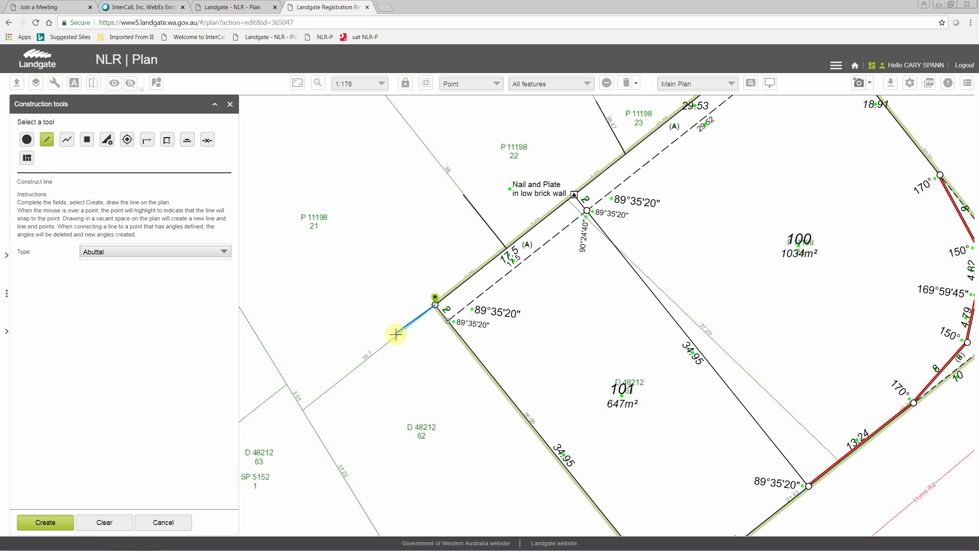
Construct an Abuttal line from lot 101's 90°24'40" corner along D 48212 lot 62's Hume Rd frontage, and end line construction.
{"action": "left_click", "coordinate": [38, 523]}
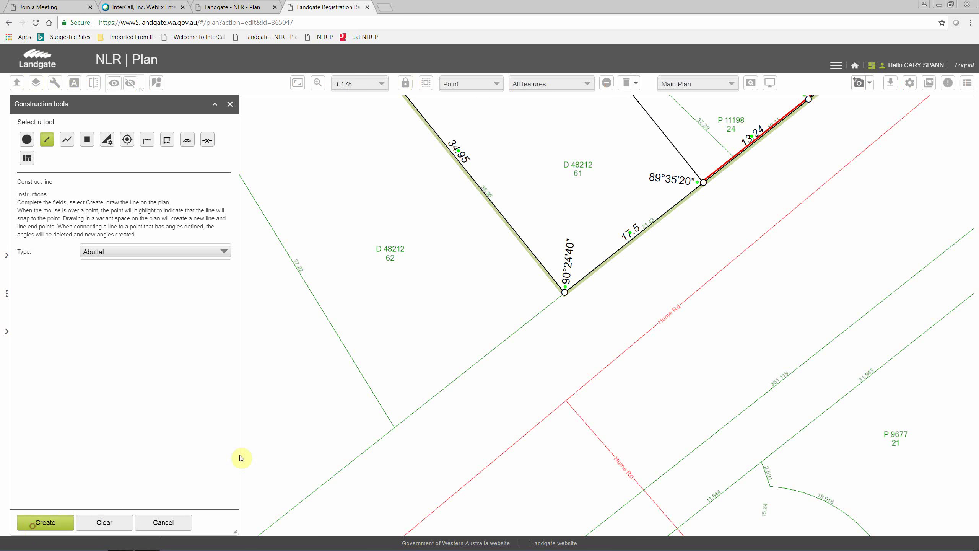
{"action": "left_click", "coordinate": [564, 292]}
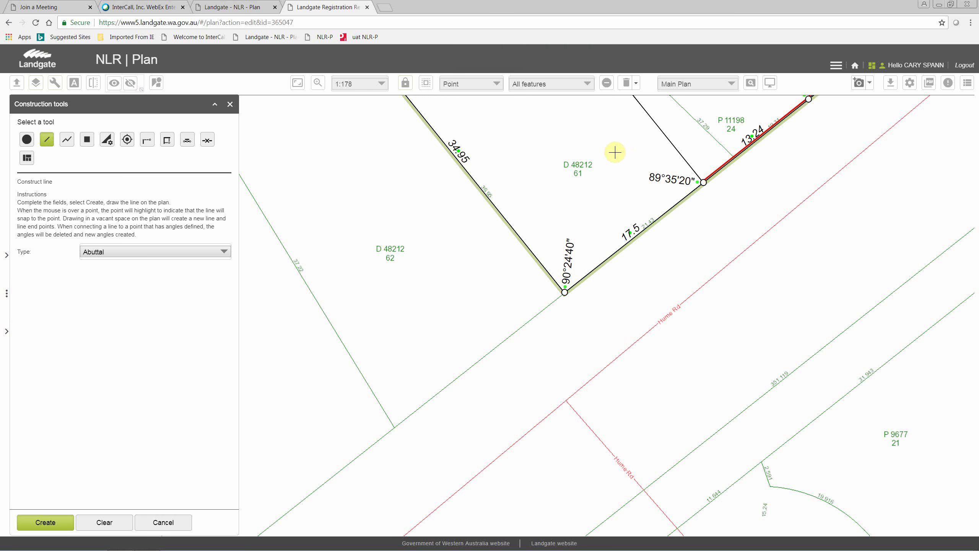
{"action": "scroll", "coordinate": [595, 152], "scroll_direction": "down", "scroll_amount": 1}
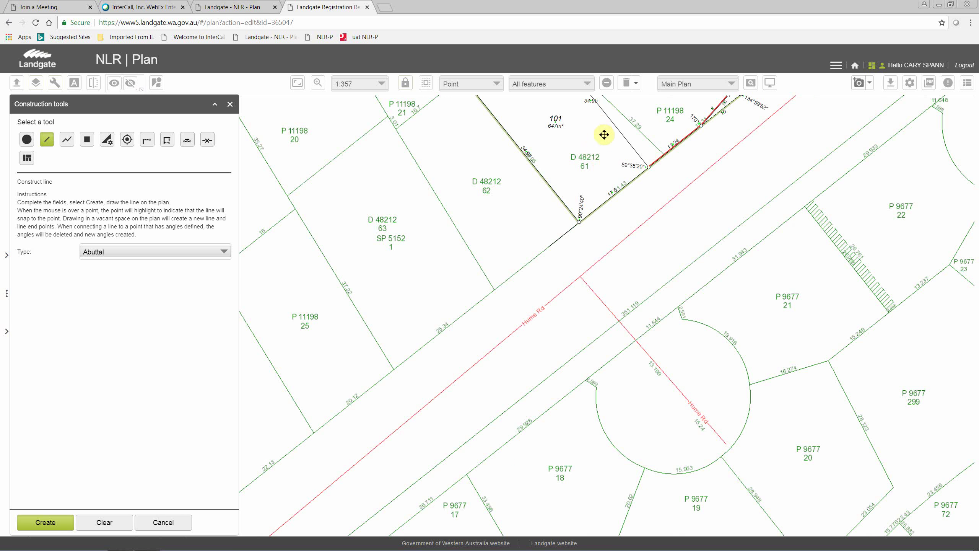
{"action": "left_click_drag", "start_coordinate": [604, 135], "coordinate": [454, 304]}
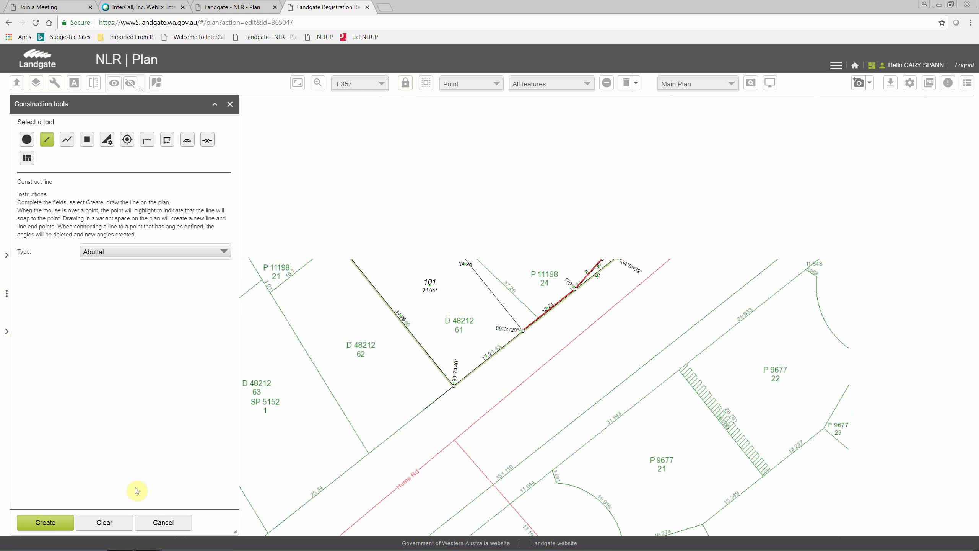
{"action": "left_click", "coordinate": [150, 522]}
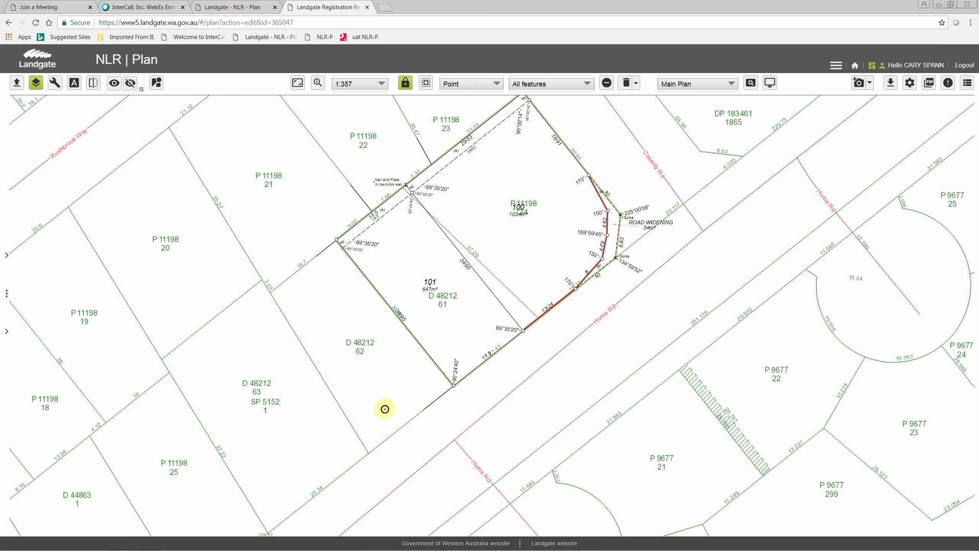
Create an Abuttal Lot annotation with lot number 62 and plan number D48212, and place it in the adjoining D 48212 lot 62.
{"action": "left_click", "coordinate": [75, 84]}
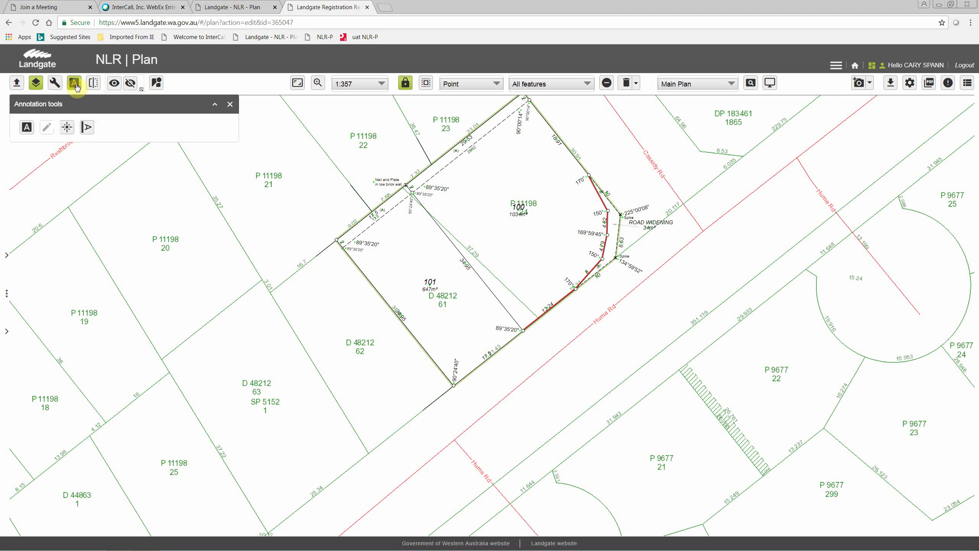
{"action": "left_click", "coordinate": [26, 128]}
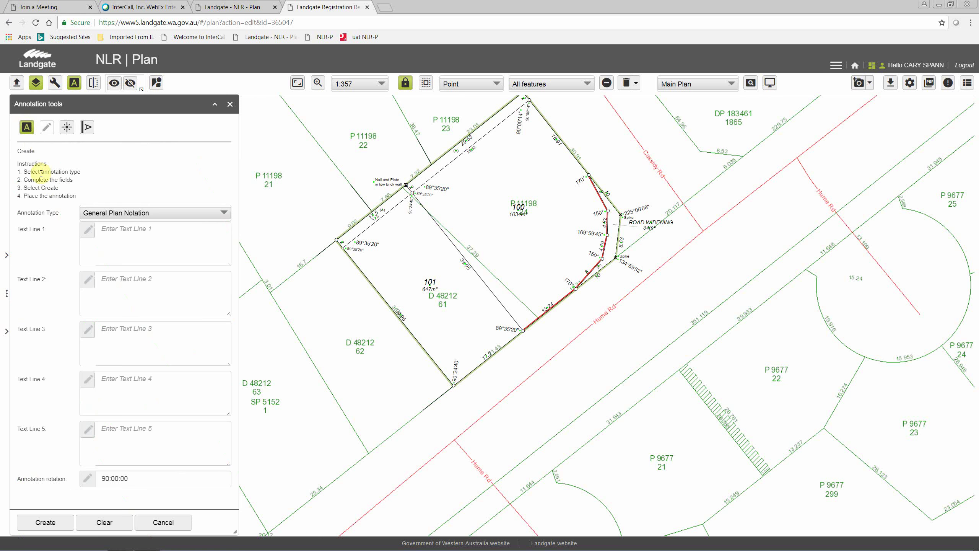
{"action": "left_click", "coordinate": [222, 216]}
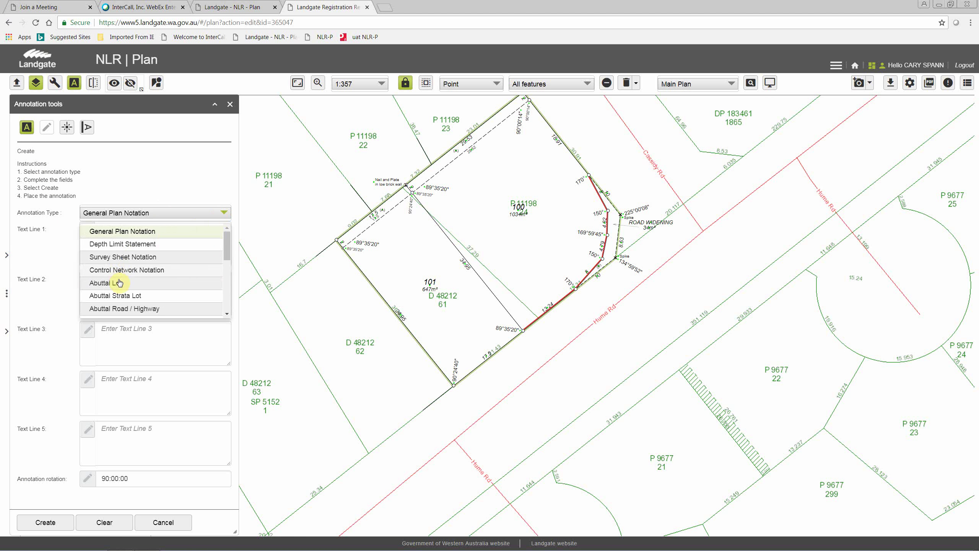
{"action": "left_click", "coordinate": [105, 284]}
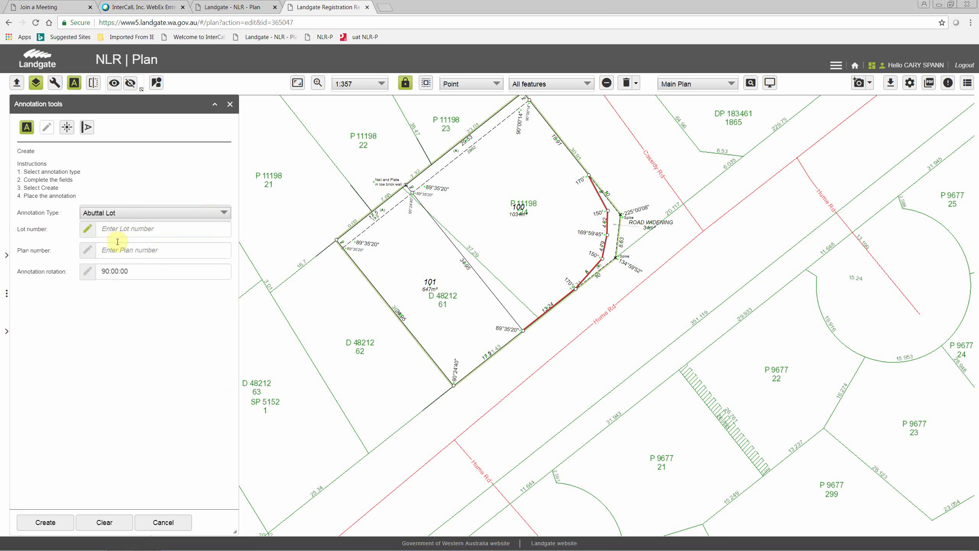
{"action": "left_click", "coordinate": [137, 229]}
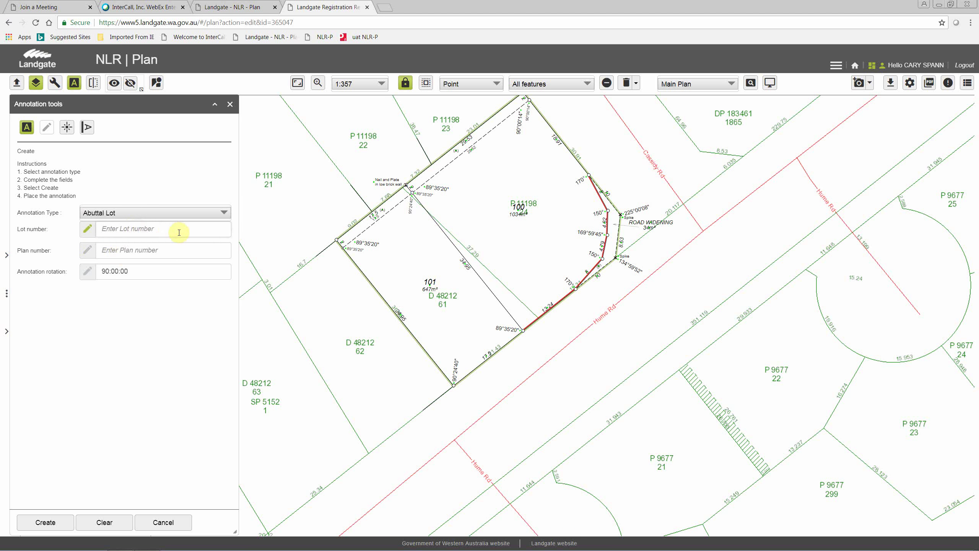
{"action": "type", "text": "62"}
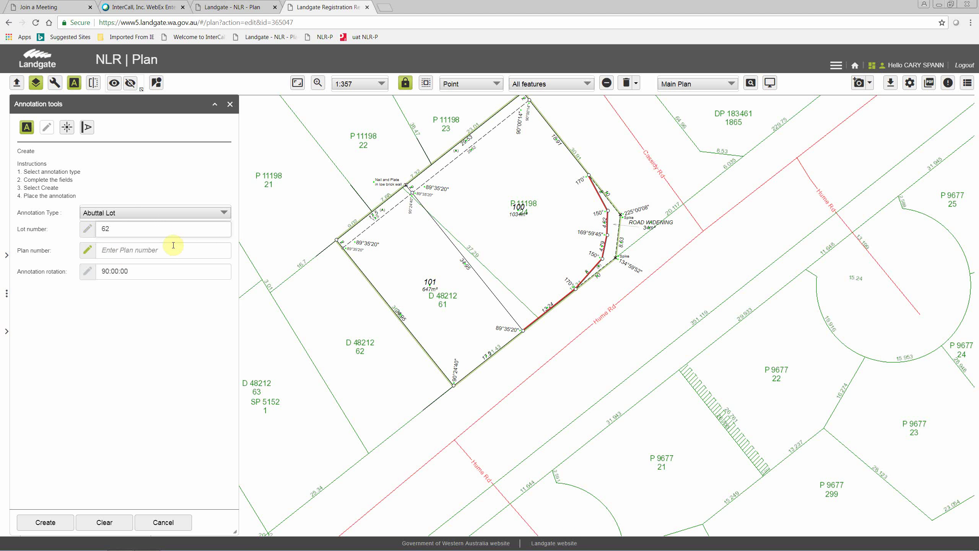
{"action": "left_click", "coordinate": [173, 245]}
{"action": "type", "text": "D"}
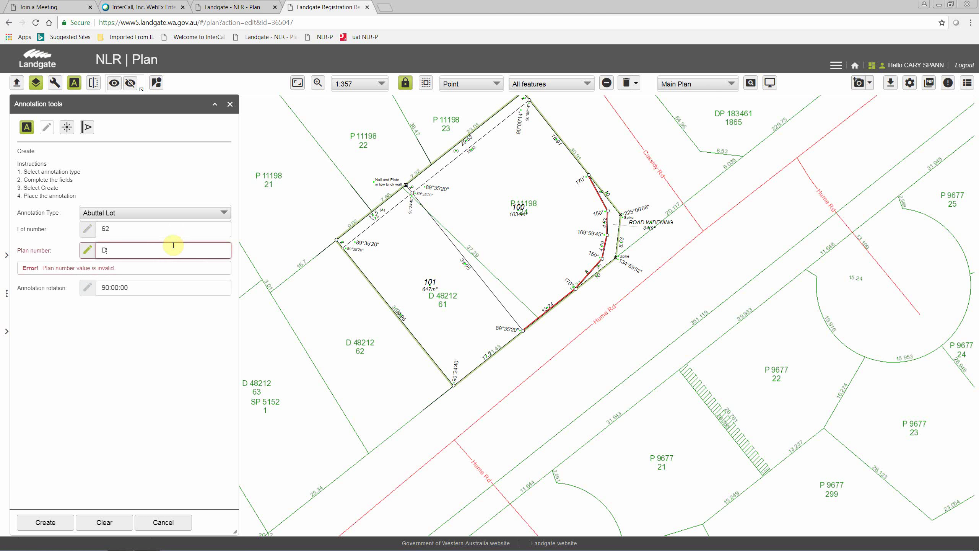
{"action": "type", "text": "48"}
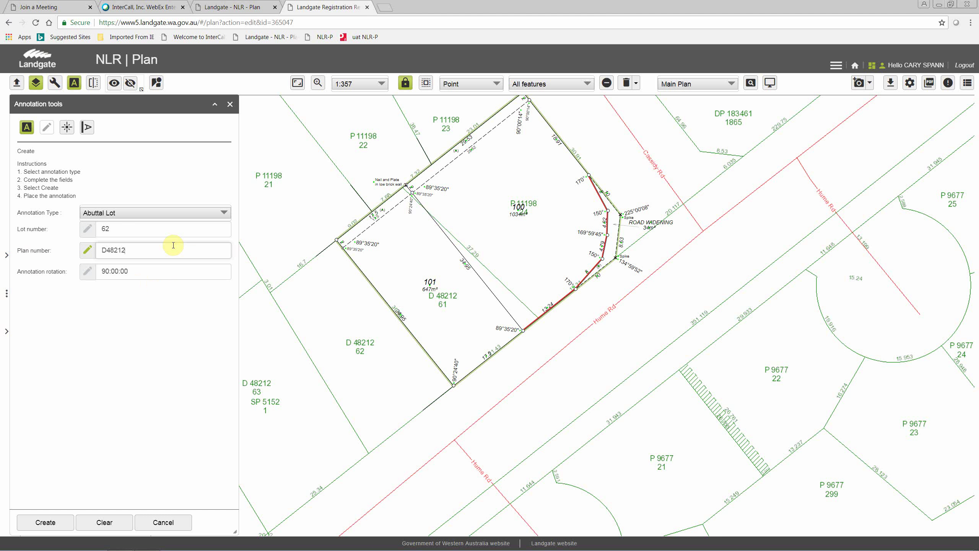
{"action": "type", "text": "212"}
{"action": "left_click", "coordinate": [45, 522]}
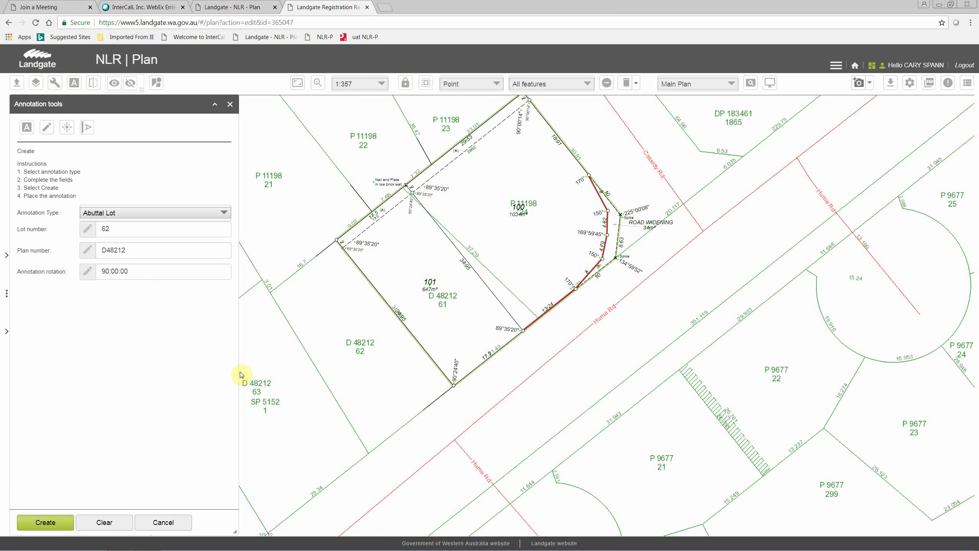
{"action": "left_click", "coordinate": [363, 336]}
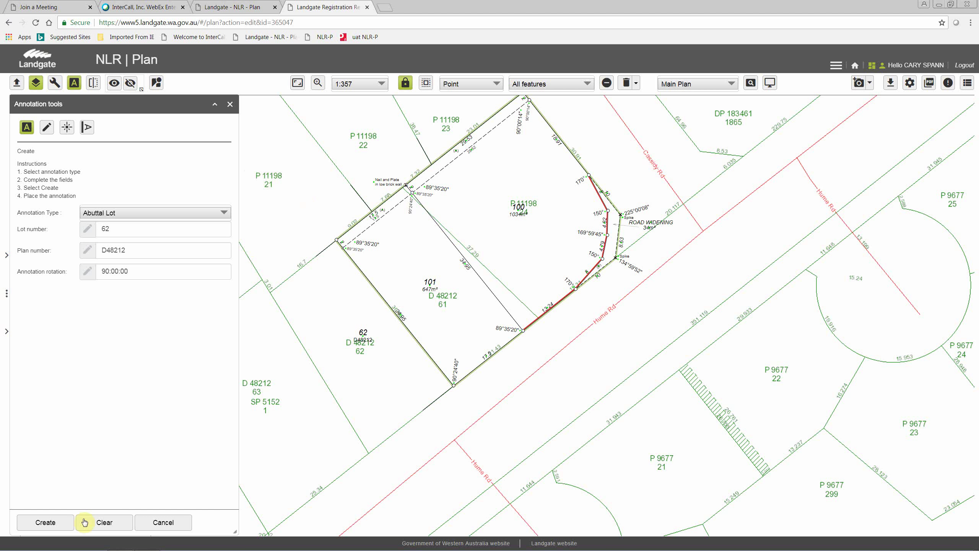
Create an Abuttal Lot annotation with lot number 21 and plan number P11198, and place it in P 11198 lot 21 near lot 101's boundary.
{"action": "left_click_drag", "start_coordinate": [127, 229], "coordinate": [96, 229]}
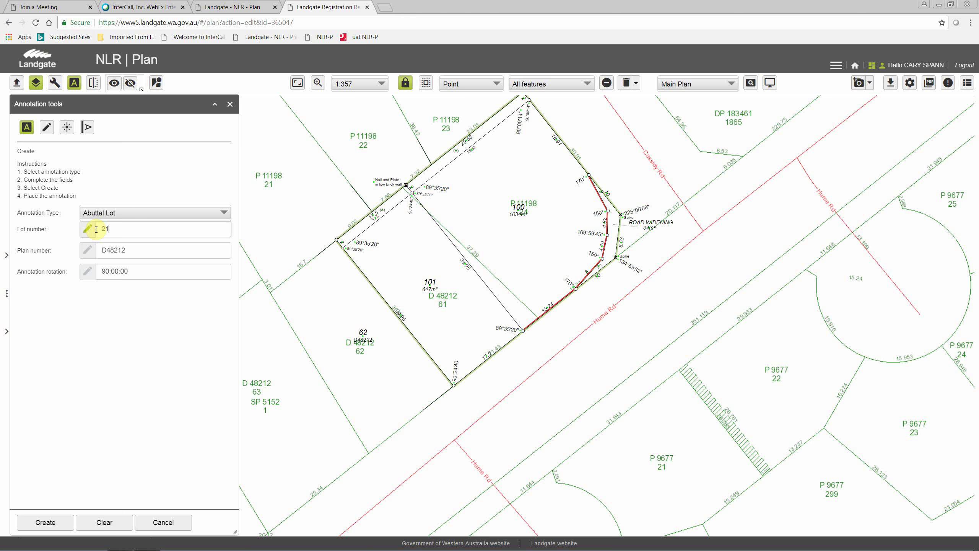
{"action": "left_click_drag", "start_coordinate": [138, 250], "coordinate": [97, 249]}
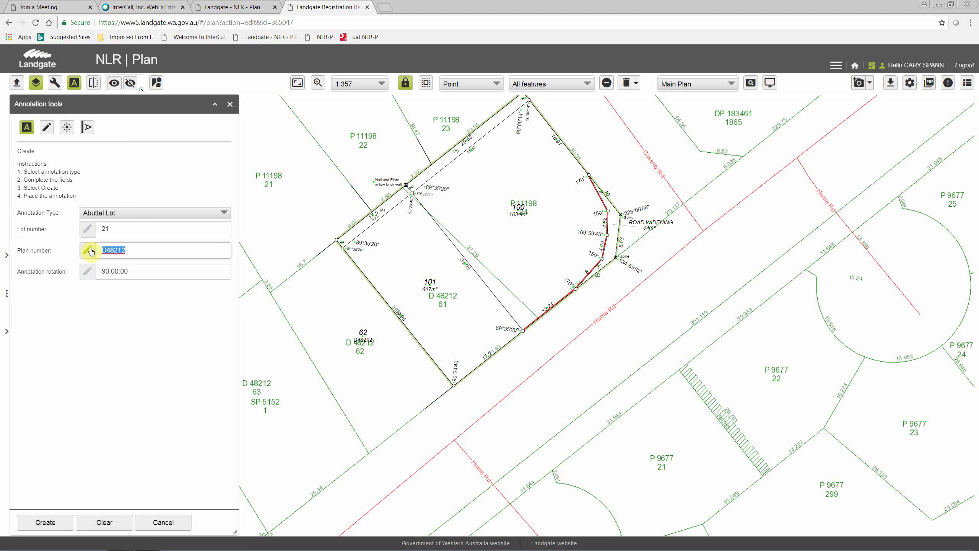
{"action": "type", "text": "P11198"}
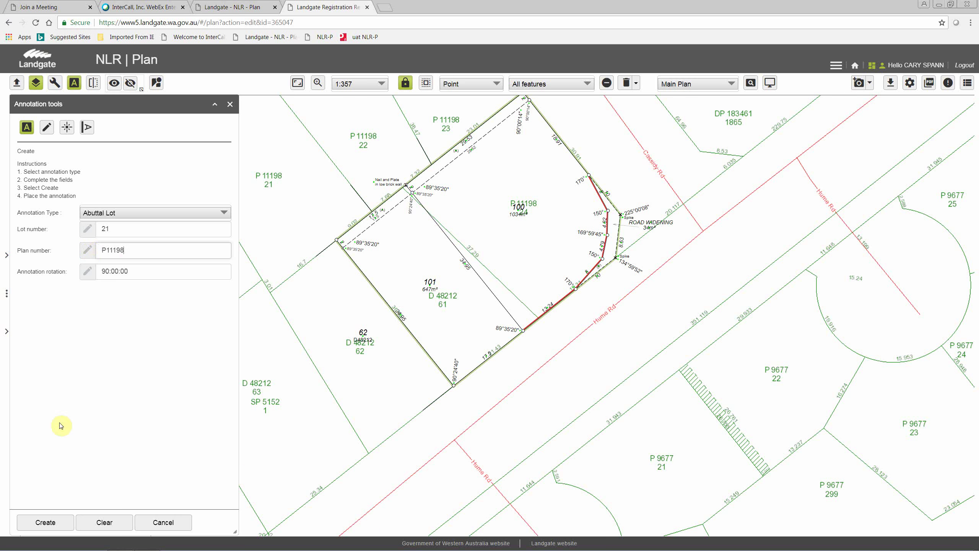
{"action": "left_click", "coordinate": [45, 522]}
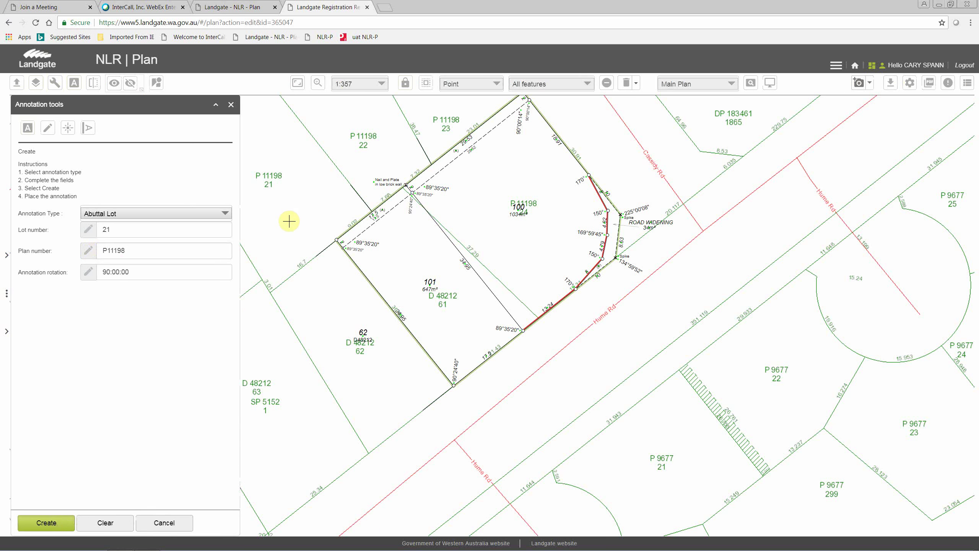
{"action": "left_click", "coordinate": [325, 210]}
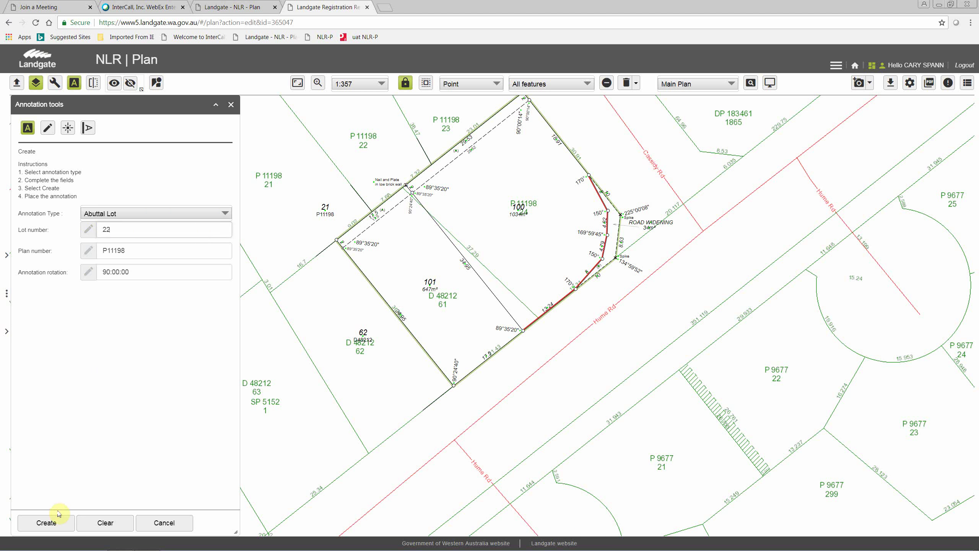
Create an Abuttal Lot annotation with lot number 22 and plan number P11198, and place it in P 11198 lot 22 near the boundary.
{"action": "left_click", "coordinate": [46, 523]}
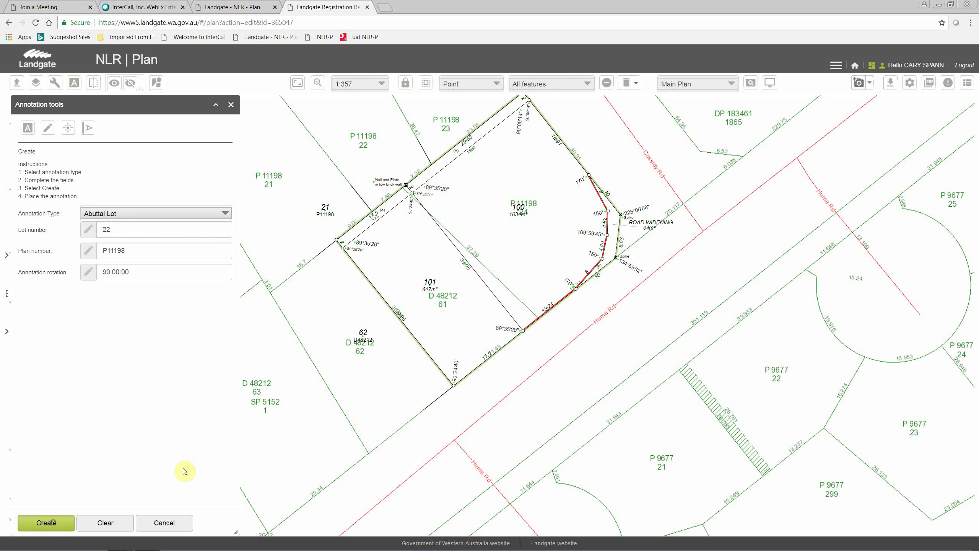
{"action": "left_click", "coordinate": [384, 162]}
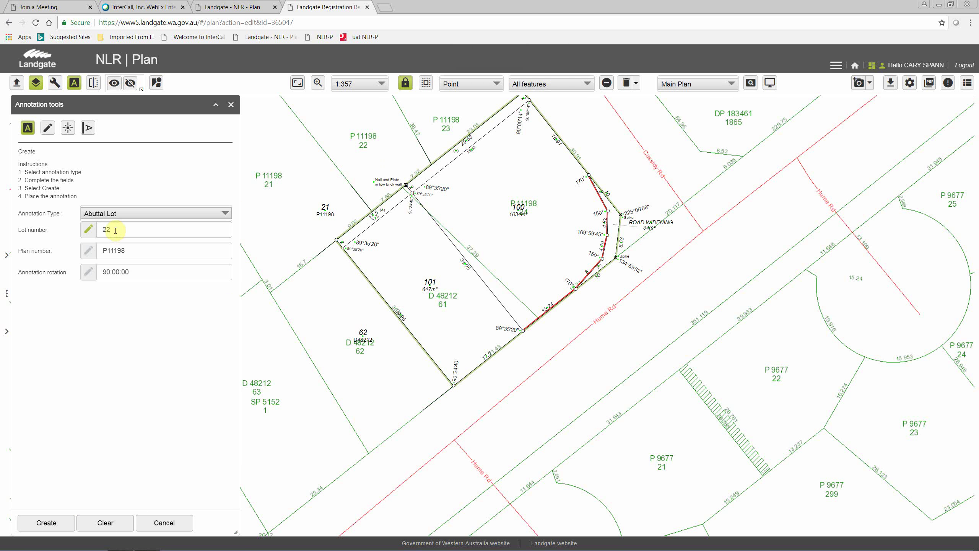
Create an Abuttal Lot annotation with lot number 23 and plan number P11198, and place it in P 11198 lot 23 near lot 100's boundary.
{"action": "left_click_drag", "start_coordinate": [115, 230], "coordinate": [108, 230]}
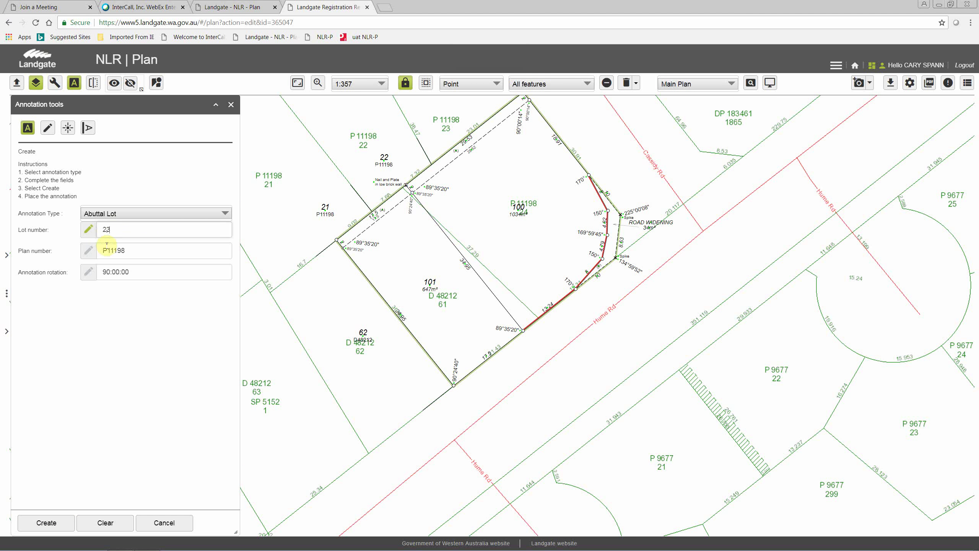
{"action": "type", "text": "3"}
{"action": "left_click", "coordinate": [59, 525]}
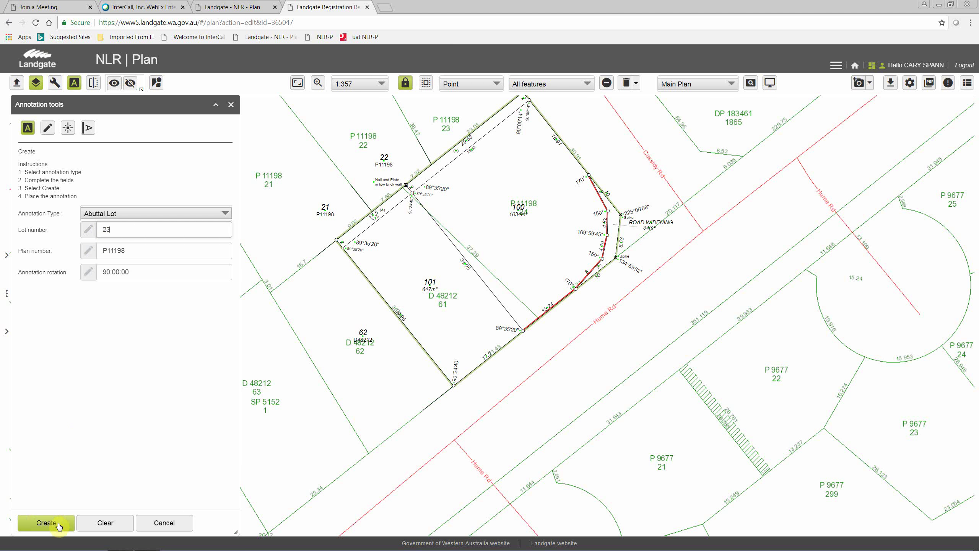
{"action": "left_click", "coordinate": [453, 112]}
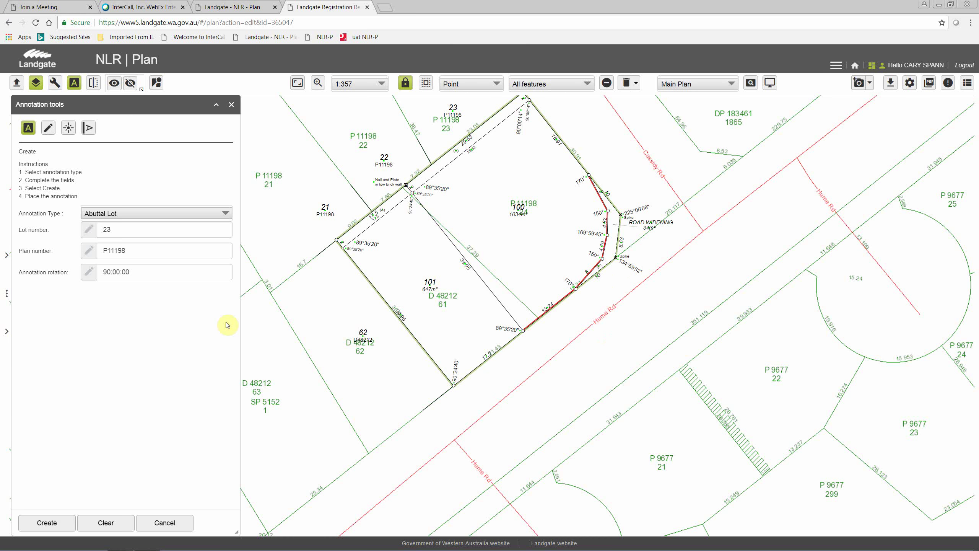
Create an Abuttal Road / Highway annotation with road name hume and road type Road, and place it on the road beside lot 100's Hume Rd frontage.
{"action": "left_click", "coordinate": [223, 214]}
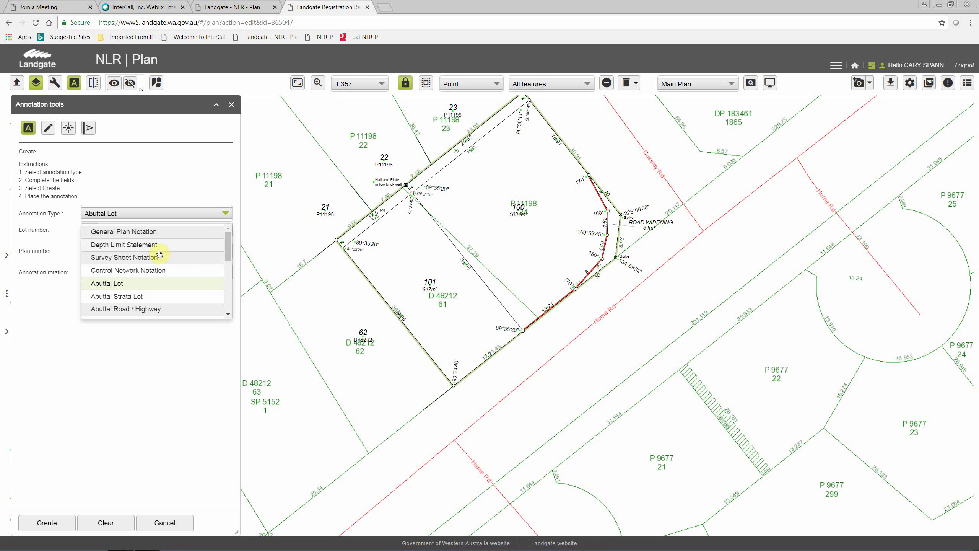
{"action": "left_click", "coordinate": [127, 311]}
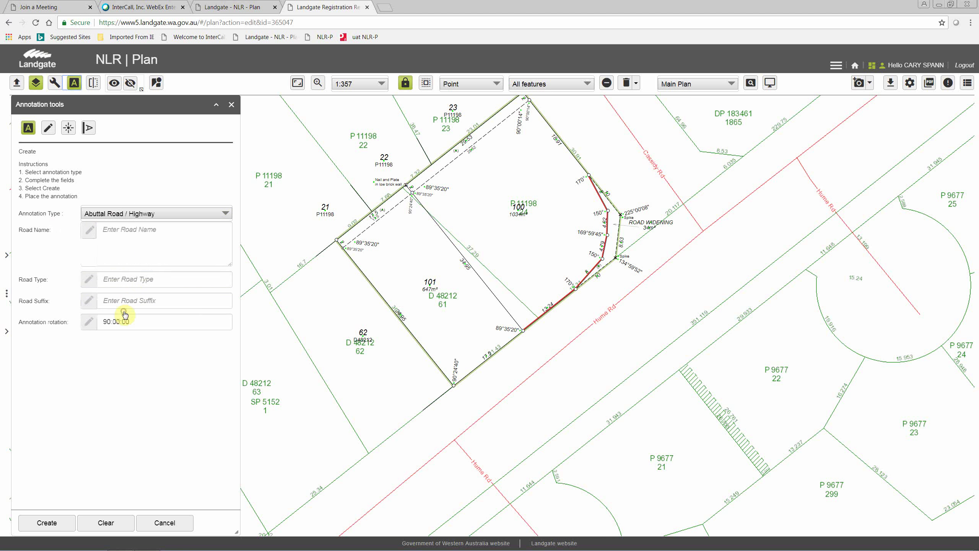
{"action": "left_click", "coordinate": [113, 242]}
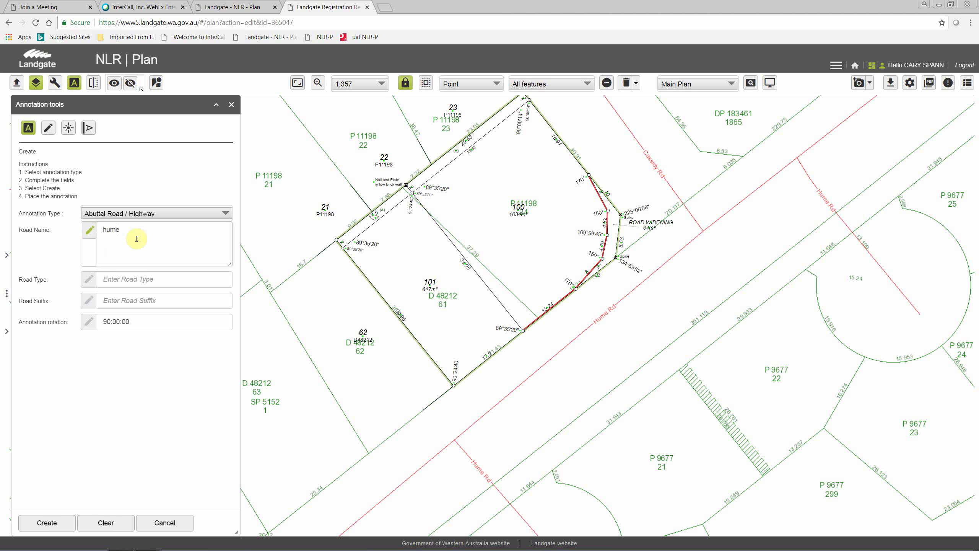
{"action": "left_click", "coordinate": [184, 275]}
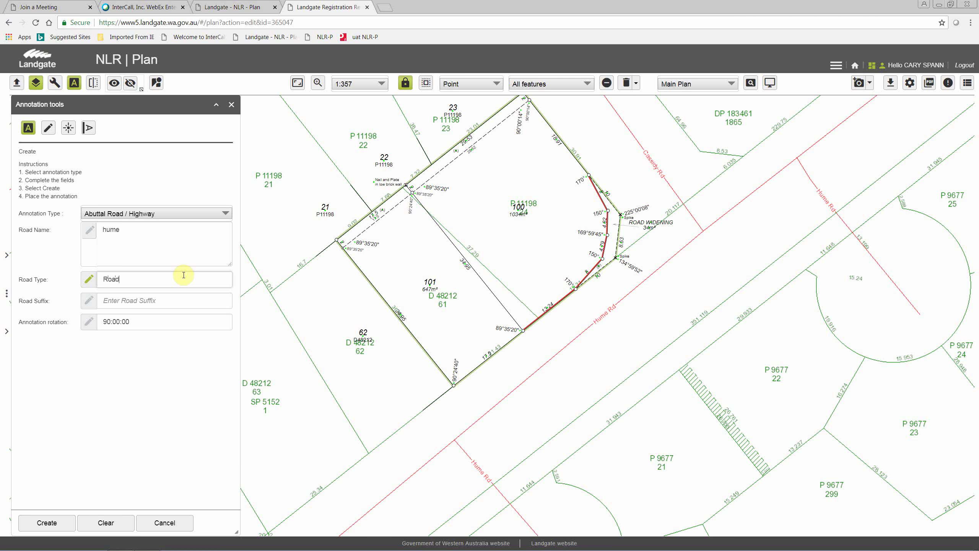
{"action": "left_click", "coordinate": [60, 524]}
{"action": "left_click", "coordinate": [596, 316]}
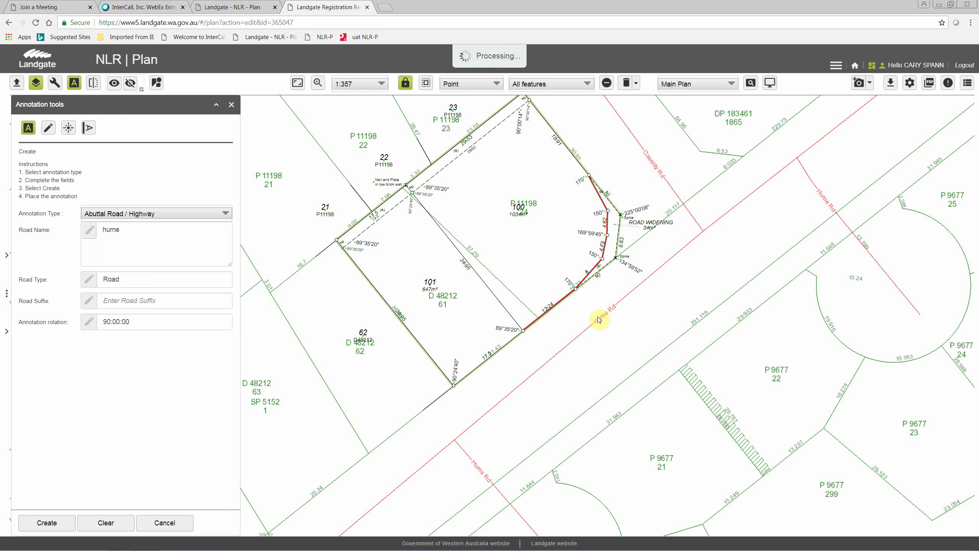
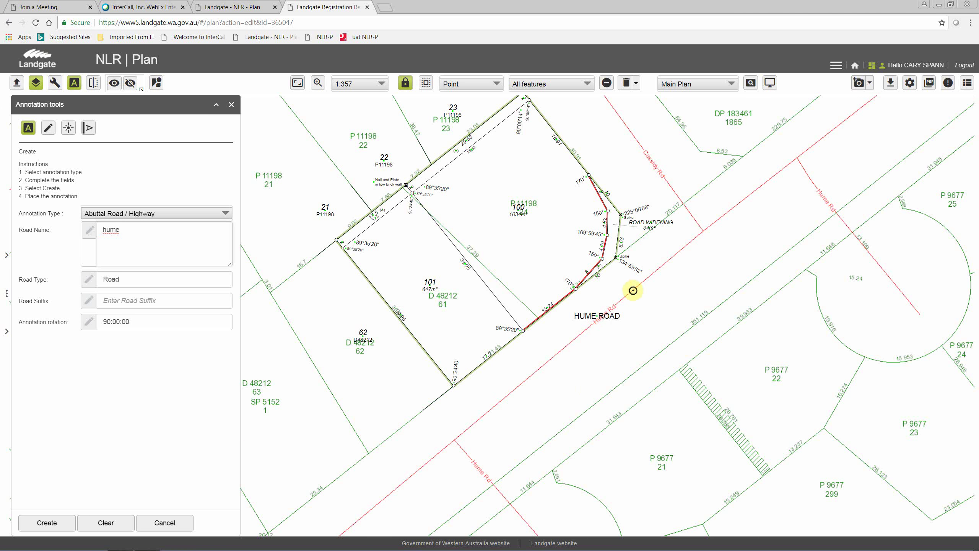
Align the HUME ROAD annotation parallel to lot 101's 17.5 frontage line and move it closer to the lots.
{"action": "left_click", "coordinate": [598, 316]}
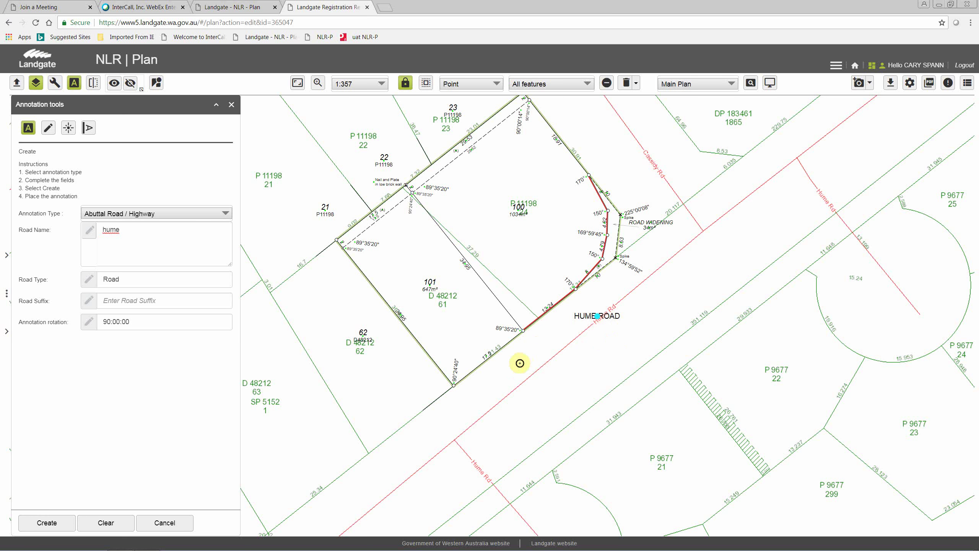
{"action": "left_click", "coordinate": [515, 336]}
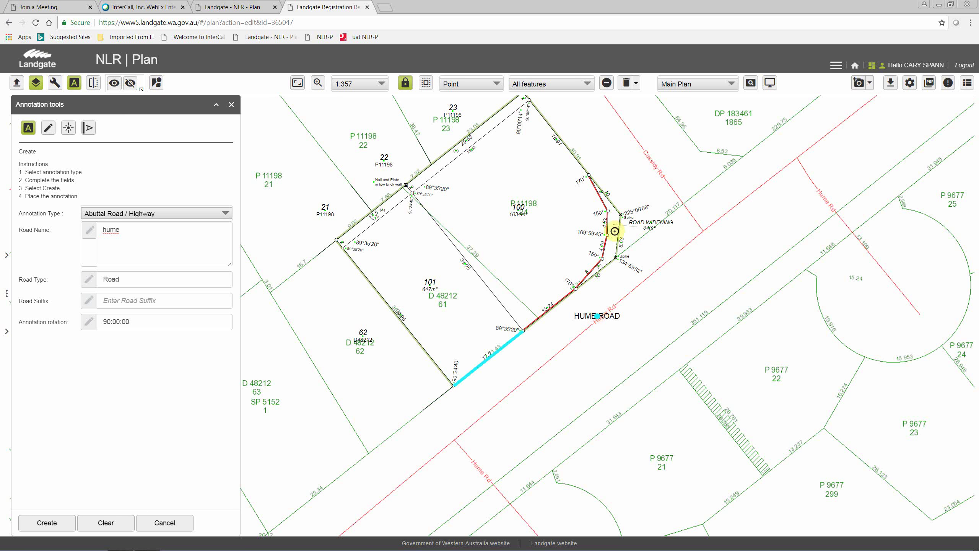
{"action": "left_click", "coordinate": [90, 129]}
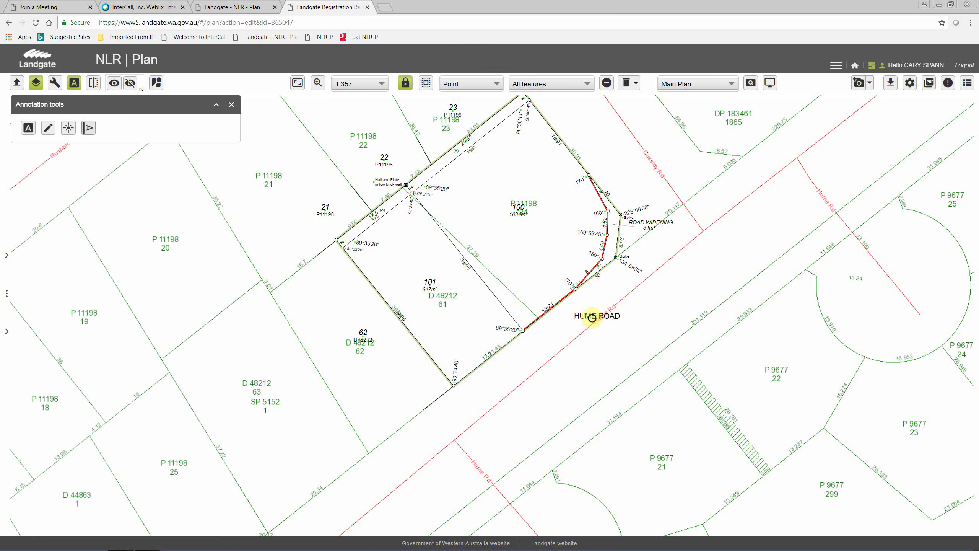
{"action": "mouse_move", "coordinate": [592, 317]}
{"action": "left_mouse_down"}
{"action": "mouse_move", "coordinate": [627, 304]}
{"action": "mouse_move", "coordinate": [596, 313]}
{"action": "left_mouse_up"}
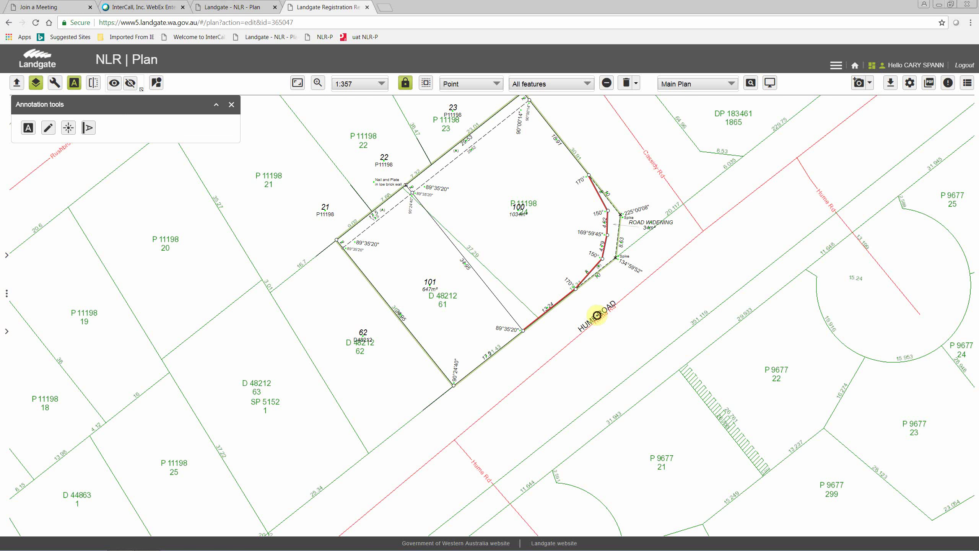
{"action": "left_click", "coordinate": [562, 336]}
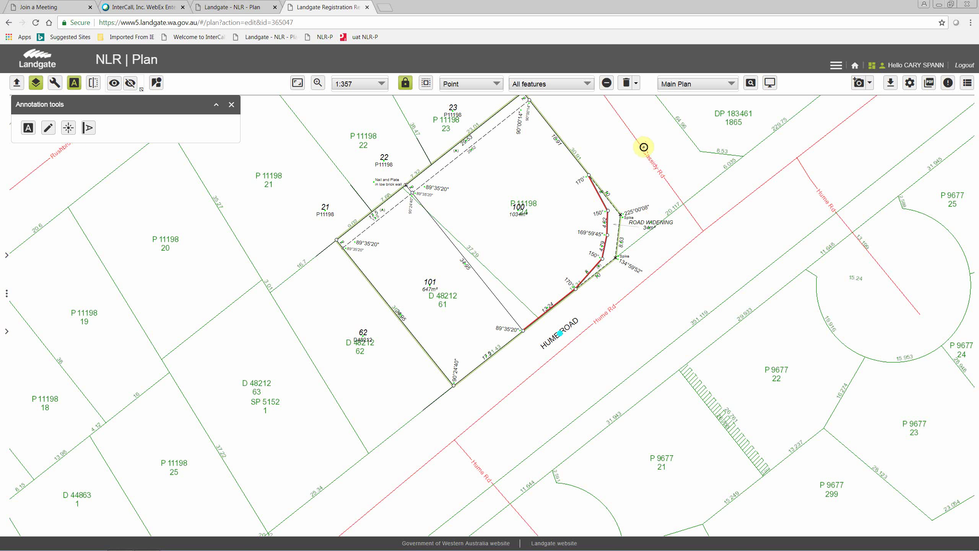
Create an Abuttal Road / Highway annotation with road name cassidy and road type Road, and place it beside lot 100's 18.91 boundary.
{"action": "left_click", "coordinate": [28, 127]}
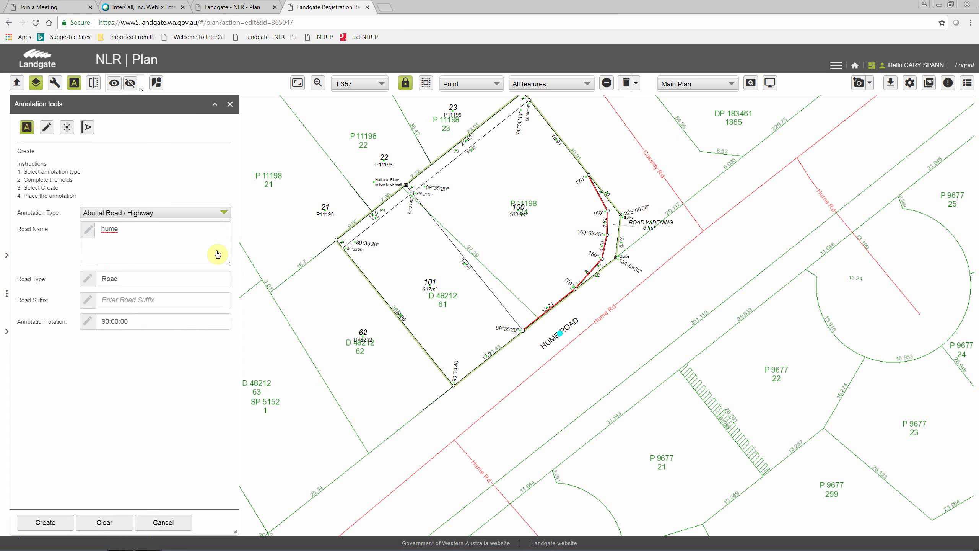
{"action": "left_click_drag", "start_coordinate": [145, 228], "coordinate": [100, 229]}
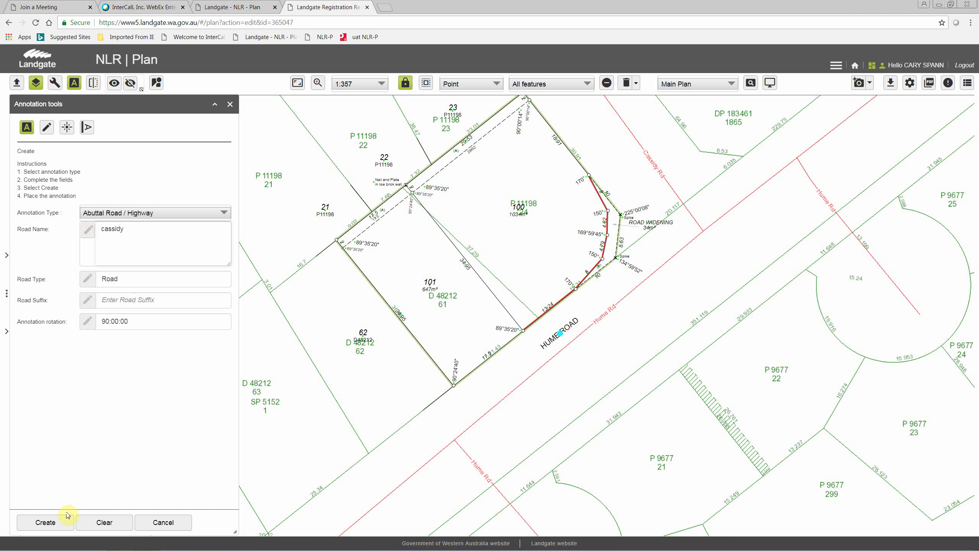
{"action": "left_click", "coordinate": [45, 522]}
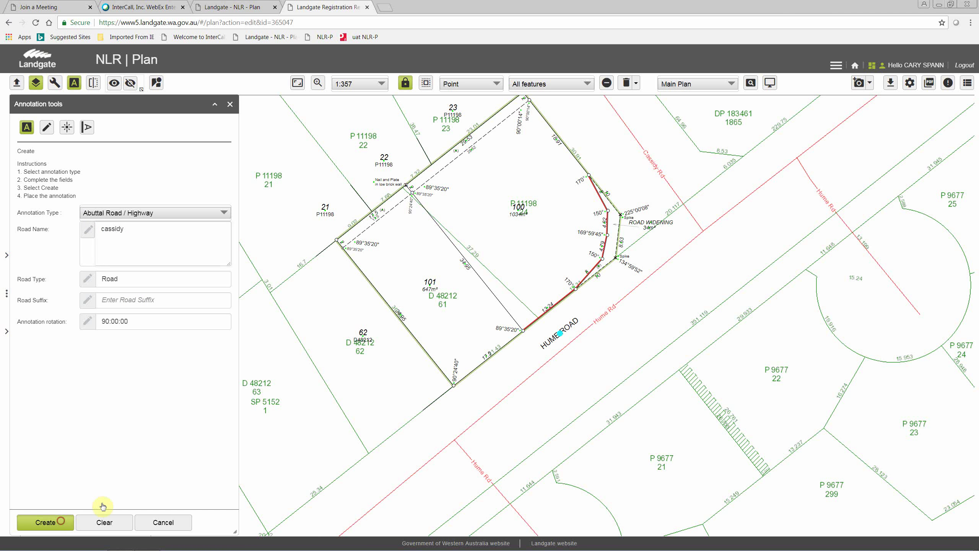
{"action": "left_click", "coordinate": [592, 131]}
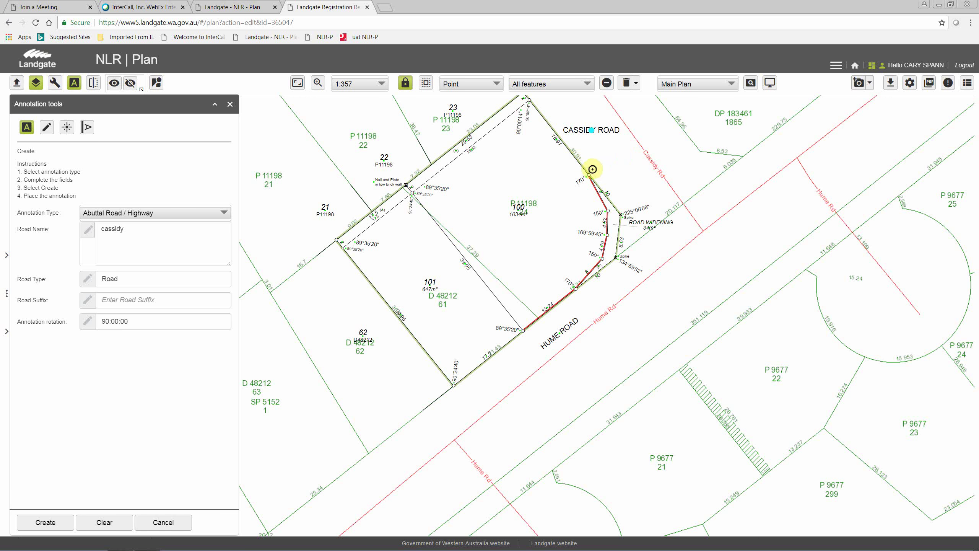
Align the CASSIDY ROAD annotation parallel to lot 100's 18.91 boundary line.
{"action": "left_click", "coordinate": [566, 145]}
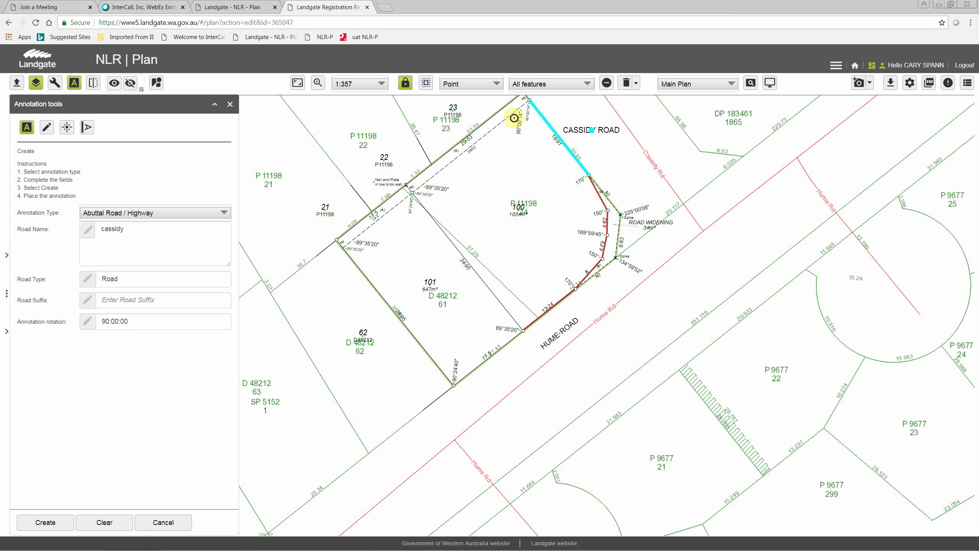
{"action": "left_click", "coordinate": [86, 127]}
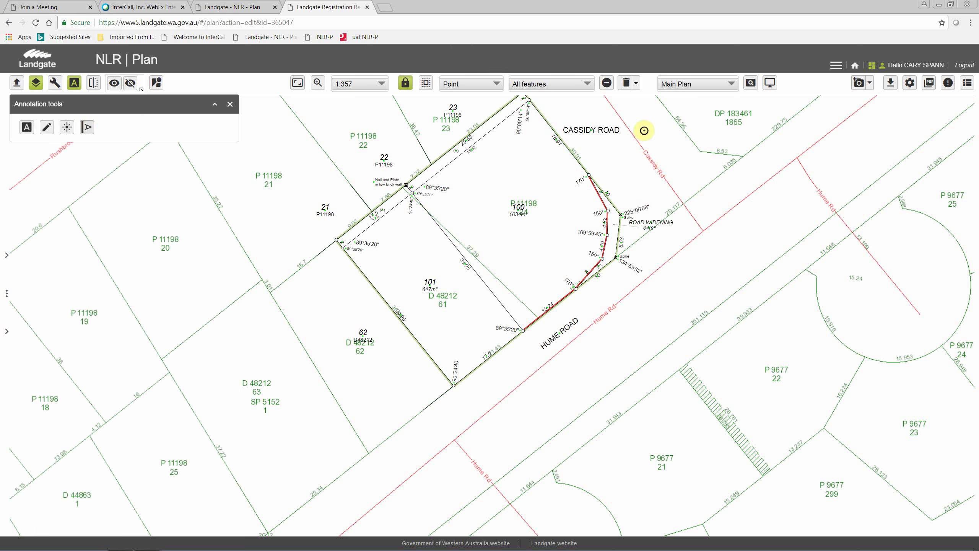
{"action": "left_click", "coordinate": [605, 147]}
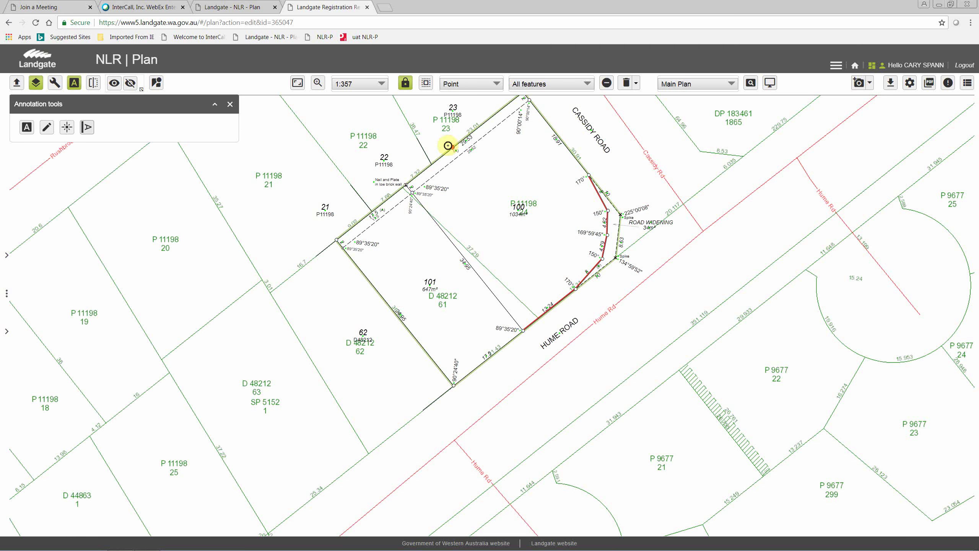
Hide the background cadastral layer so that only the plan's own linework and annotations are displayed.
{"action": "scroll", "coordinate": [447, 145], "scroll_direction": "down", "scroll_amount": 2}
{"action": "scroll", "coordinate": [455, 158], "scroll_direction": "up", "scroll_amount": 2}
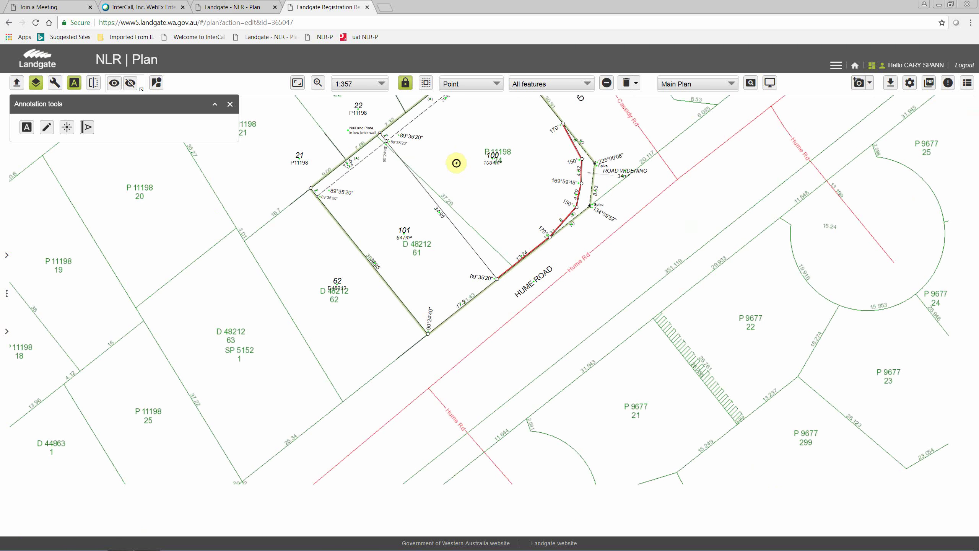
{"action": "left_click_drag", "start_coordinate": [463, 171], "coordinate": [532, 256]}
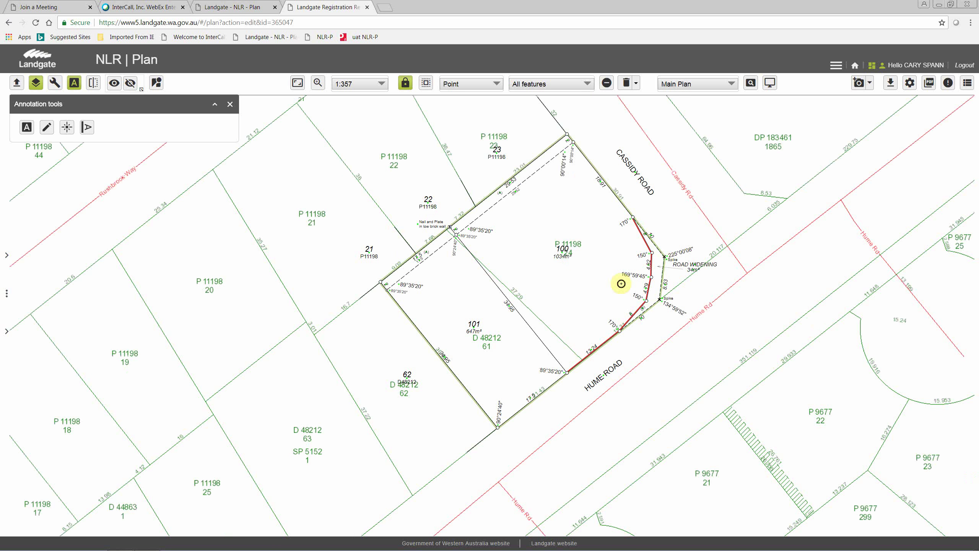
{"action": "left_click", "coordinate": [36, 83]}
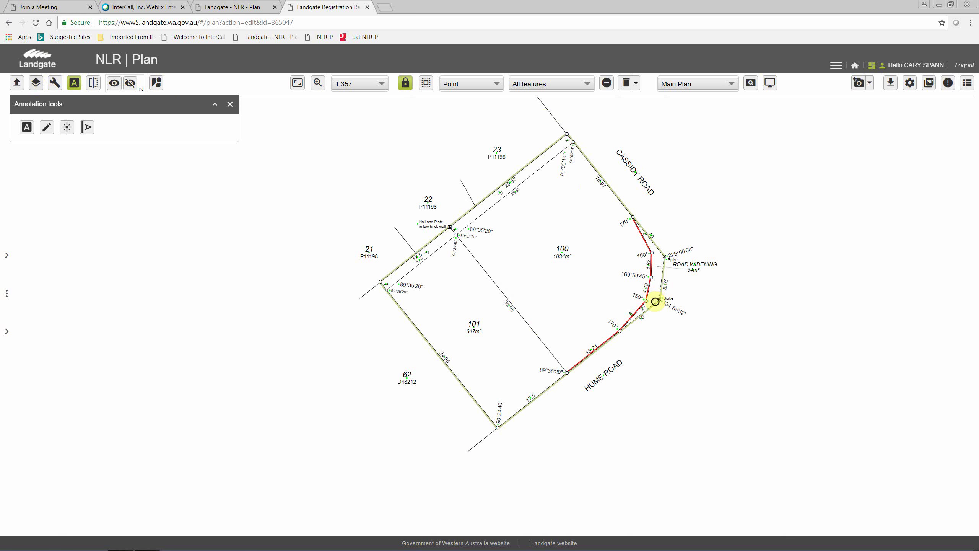
{"action": "left_click", "coordinate": [509, 306]}
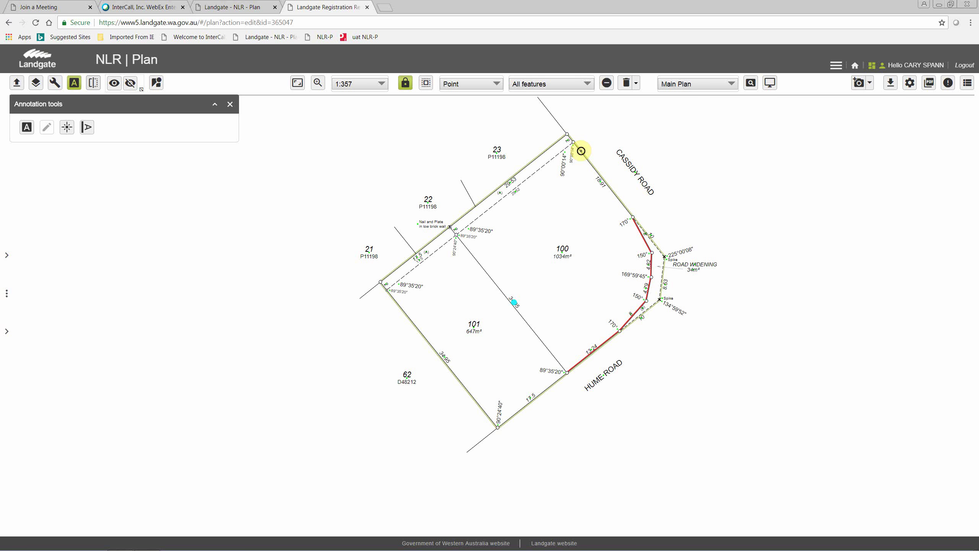
Print the plan to PDF on A3 paper at a 1:300 plotting reference scale with the Un lodged version watermark.
{"action": "left_click", "coordinate": [931, 84]}
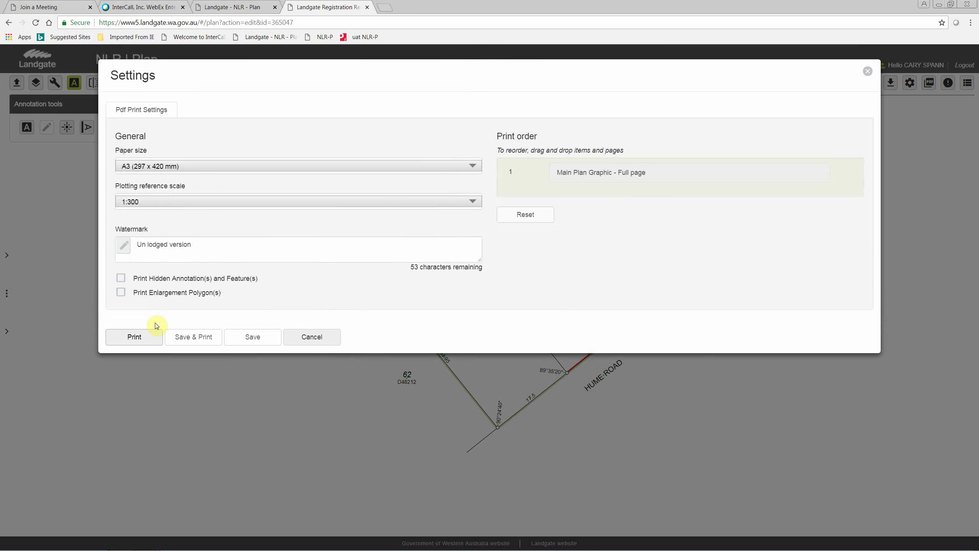
{"action": "left_click", "coordinate": [134, 335]}
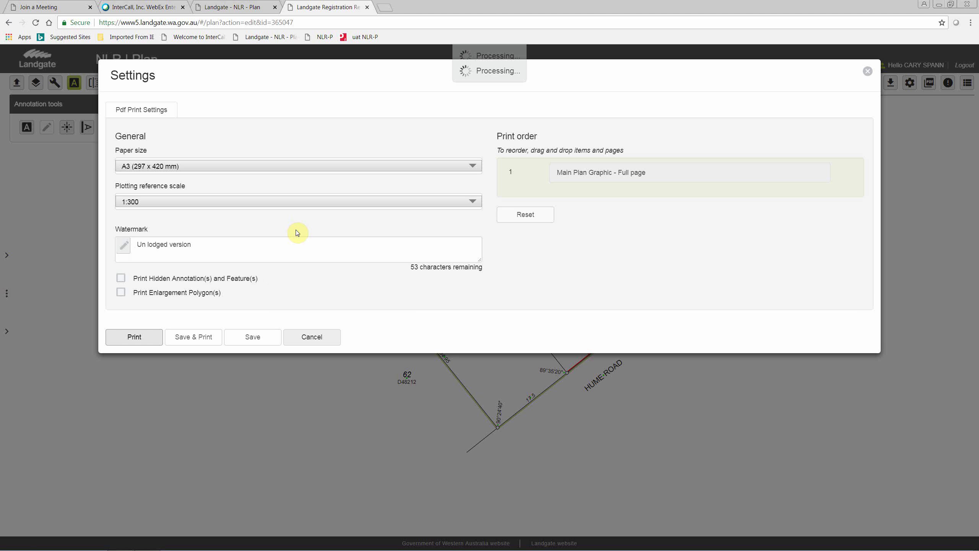
{"action": "left_click", "coordinate": [140, 337]}
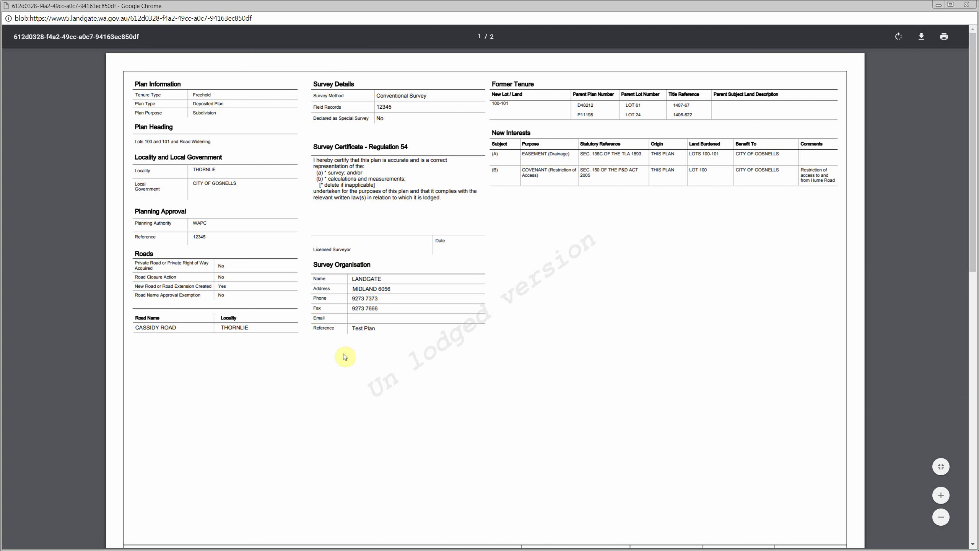
Review both sheets of the plan PDF, checking the endorsement details and the main plan graphic with its abuttals and road names.
{"action": "scroll", "coordinate": [344, 357], "scroll_direction": "down", "scroll_amount": 7}
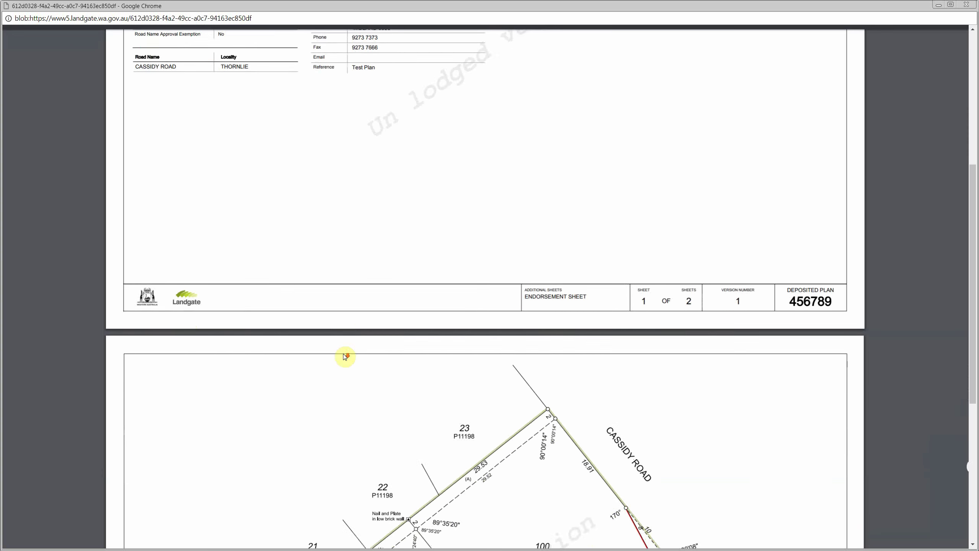
{"action": "scroll", "coordinate": [345, 357], "scroll_direction": "down", "scroll_amount": 7}
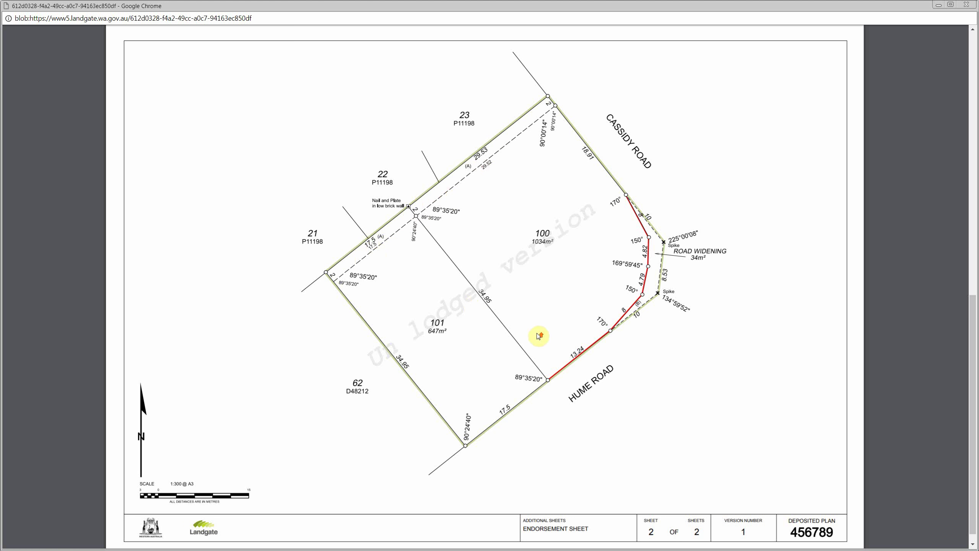
{"action": "scroll", "coordinate": [538, 334], "scroll_direction": "up", "scroll_amount": 4}
{"action": "scroll", "coordinate": [539, 336], "scroll_direction": "up", "scroll_amount": 10}
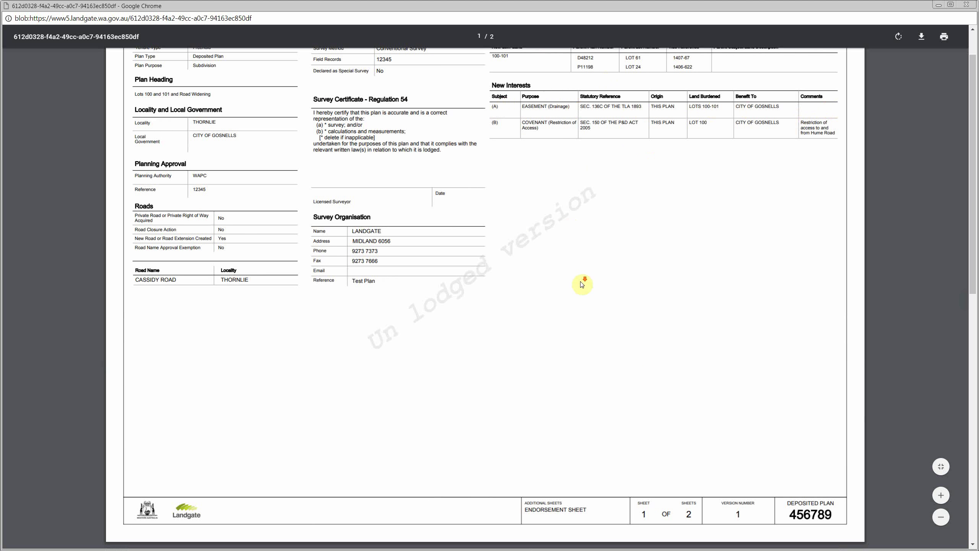
{"action": "scroll", "coordinate": [580, 296], "scroll_direction": "down", "scroll_amount": 8}
{"action": "scroll", "coordinate": [580, 296], "scroll_direction": "down", "scroll_amount": 6}
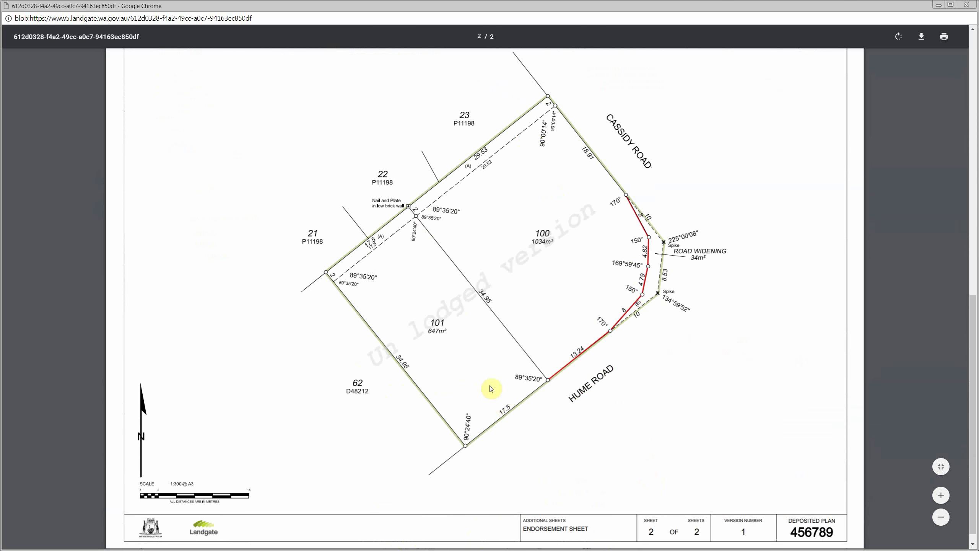
{"action": "scroll", "coordinate": [478, 263], "scroll_direction": "up", "scroll_amount": 12}
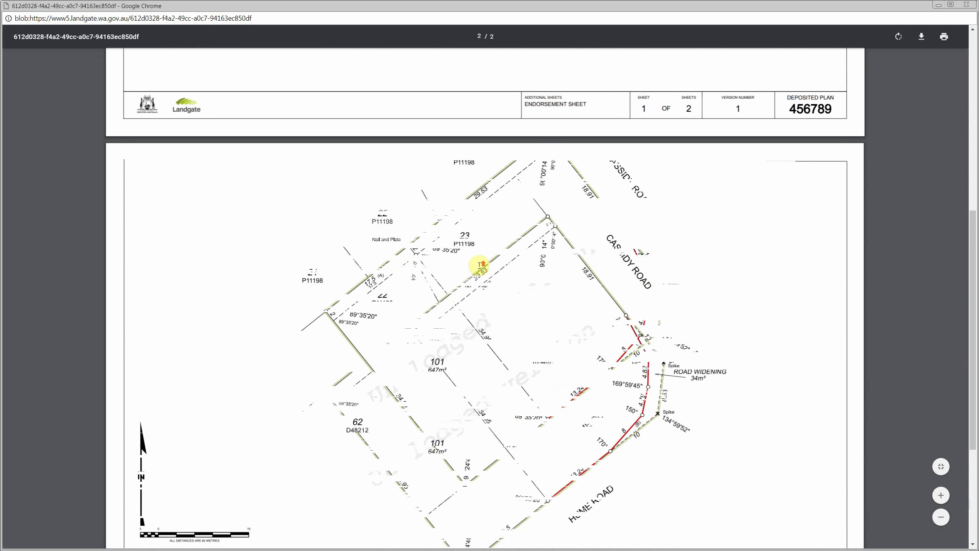
{"action": "scroll", "coordinate": [506, 234], "scroll_direction": "up", "scroll_amount": 3}
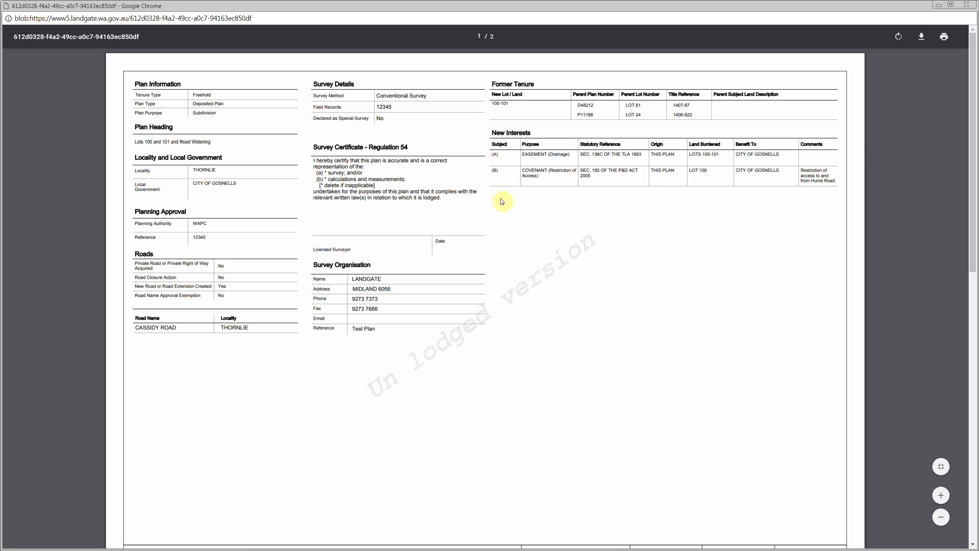
{"action": "scroll", "coordinate": [502, 212], "scroll_direction": "down", "scroll_amount": 15}
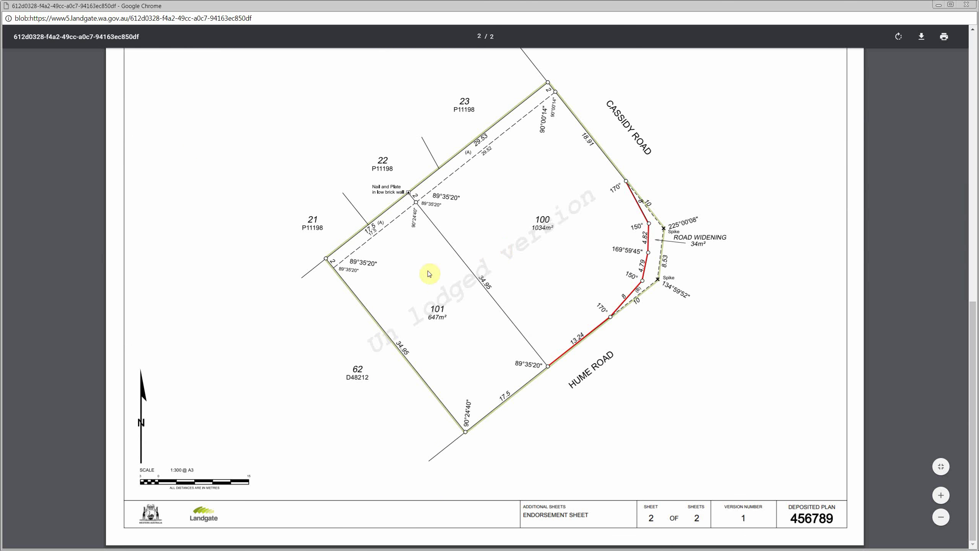
Close the printed plan PDF and set the plan's display mode to a black background.
{"action": "scroll", "coordinate": [479, 209], "scroll_direction": "up", "scroll_amount": 3}
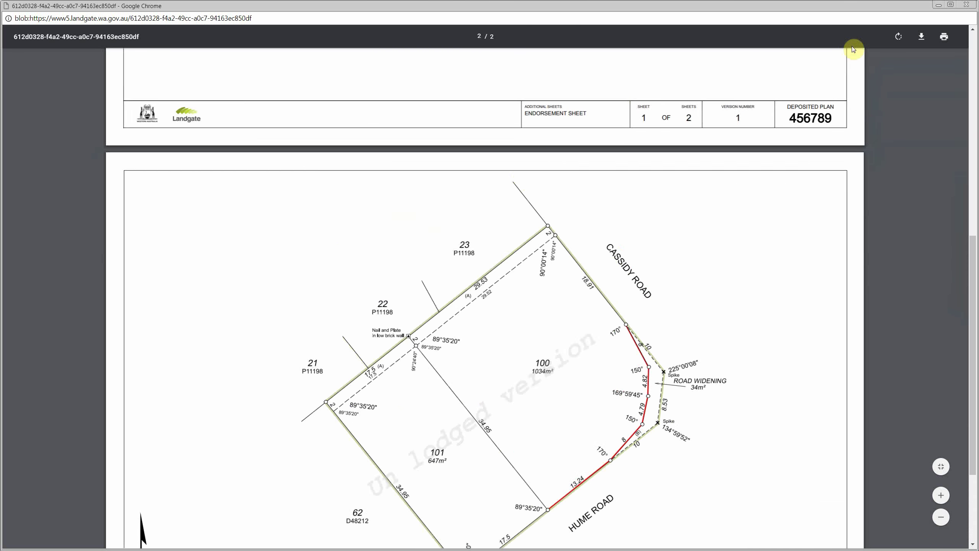
{"action": "left_click", "coordinate": [966, 6]}
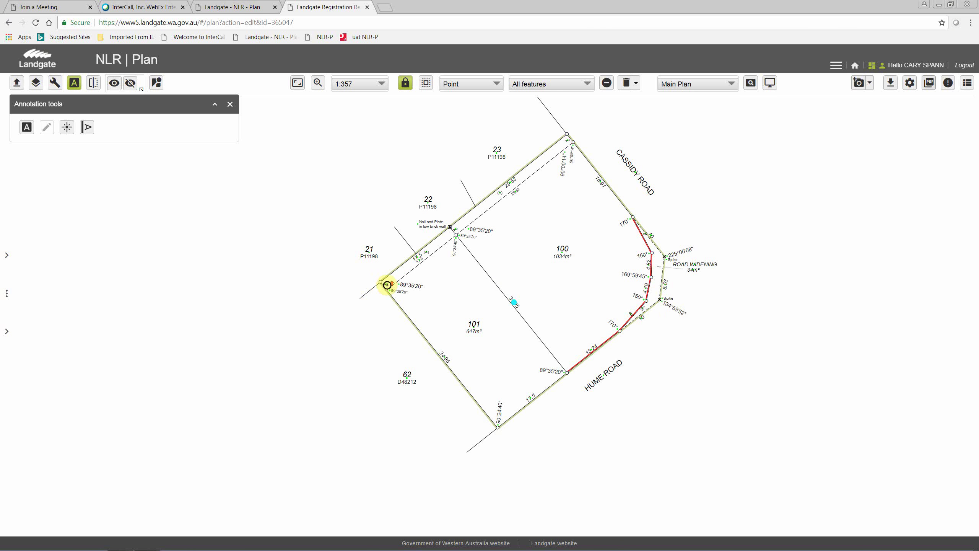
{"action": "scroll", "coordinate": [387, 284], "scroll_direction": "up", "scroll_amount": 2}
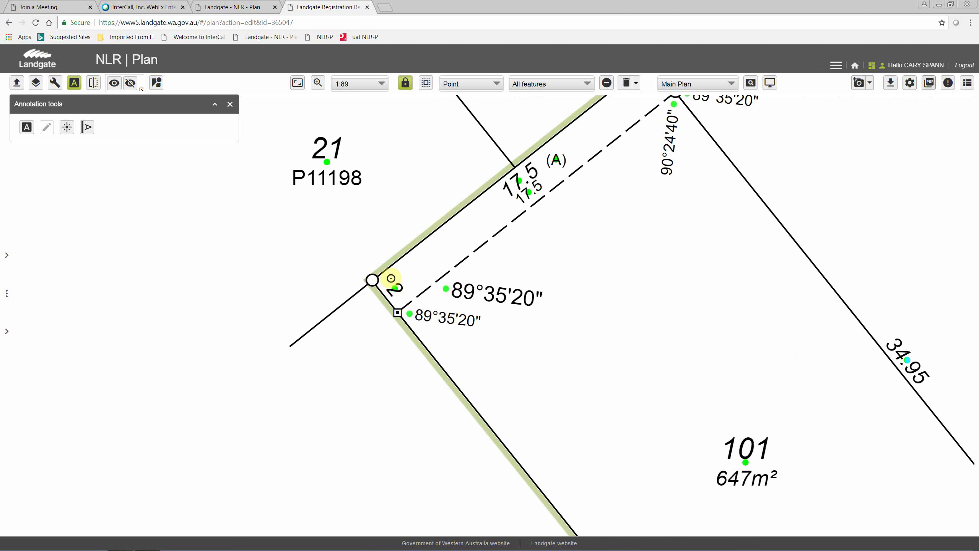
{"action": "left_click", "coordinate": [773, 84]}
{"action": "left_click", "coordinate": [716, 125]}
{"action": "left_click", "coordinate": [692, 225]}
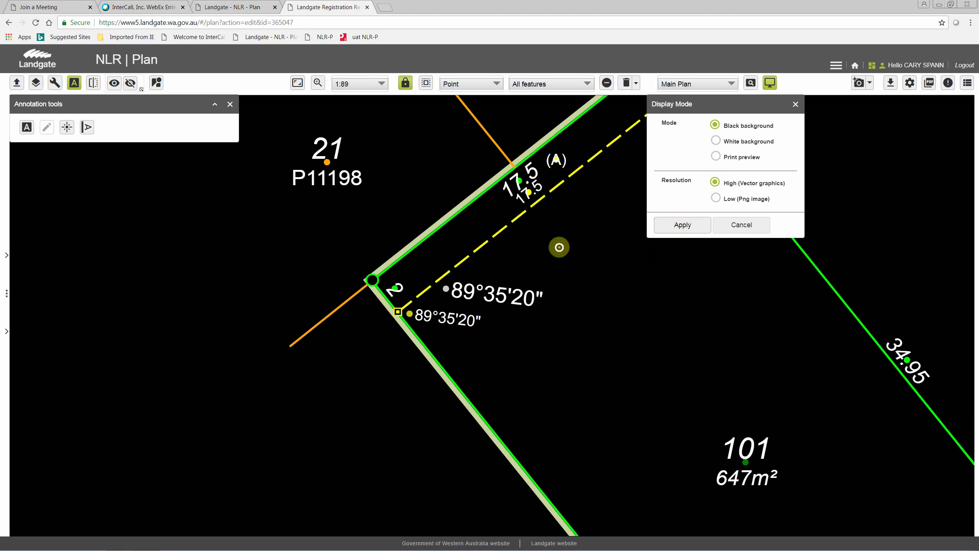
{"action": "left_click", "coordinate": [742, 227]}
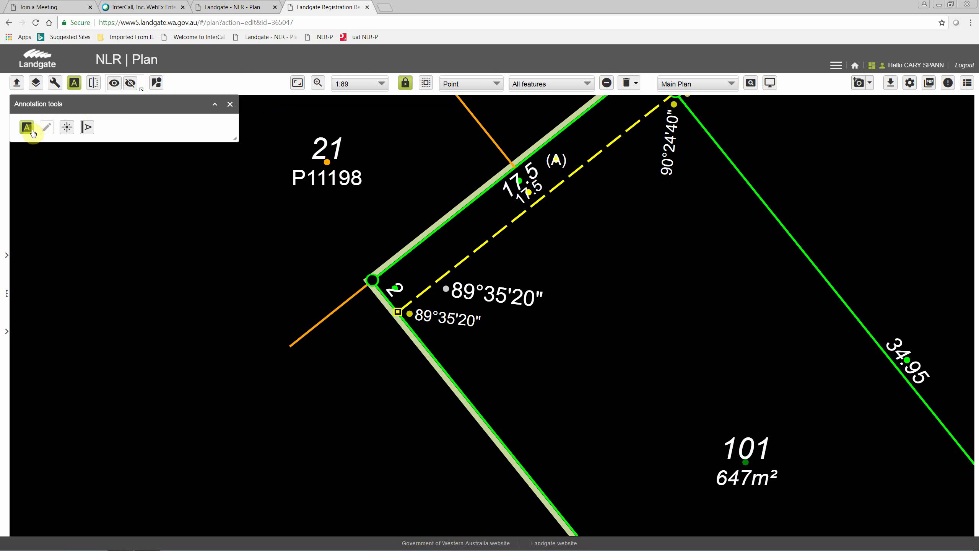
{"action": "left_click", "coordinate": [230, 105]}
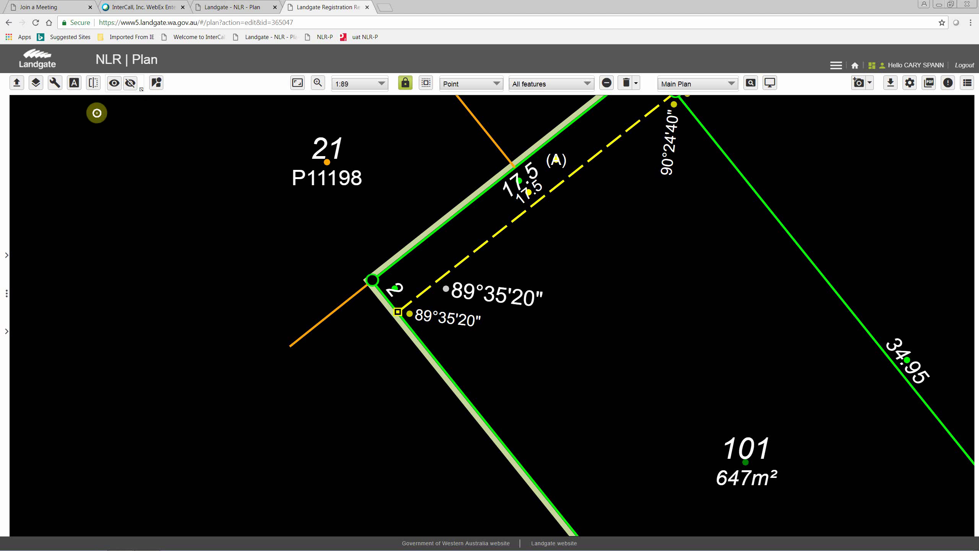
Set up a boundary offset mark from lot 101's western corner along the 2 m boundary line, with distances 0.25 to scale and 1.5 not to scale.
{"action": "left_click", "coordinate": [56, 83]}
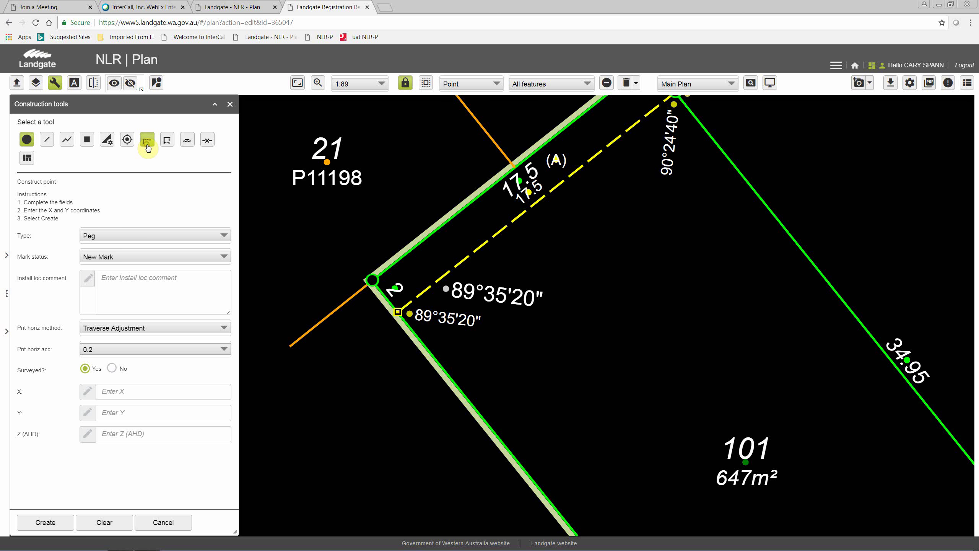
{"action": "left_click", "coordinate": [147, 146]}
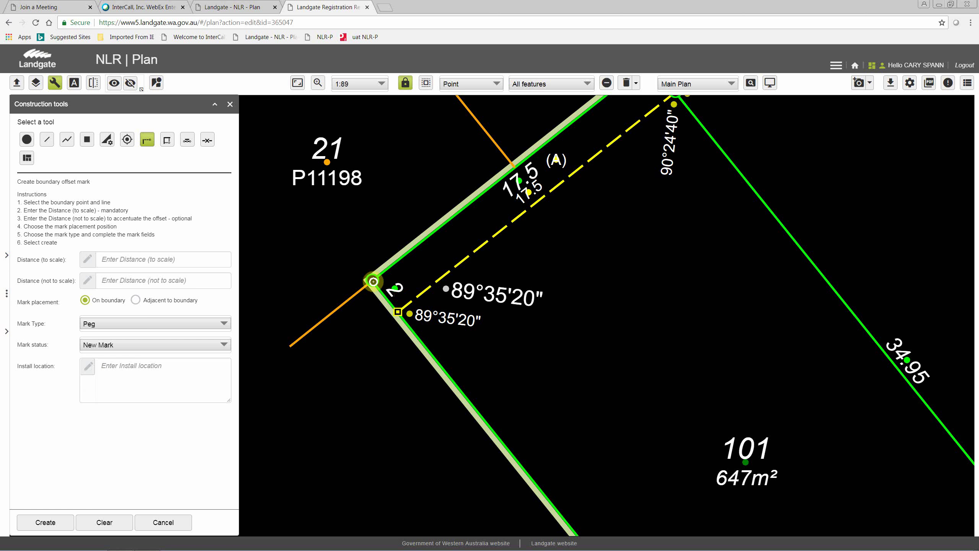
{"action": "left_click", "coordinate": [373, 282]}
{"action": "left_click", "coordinate": [373, 281]}
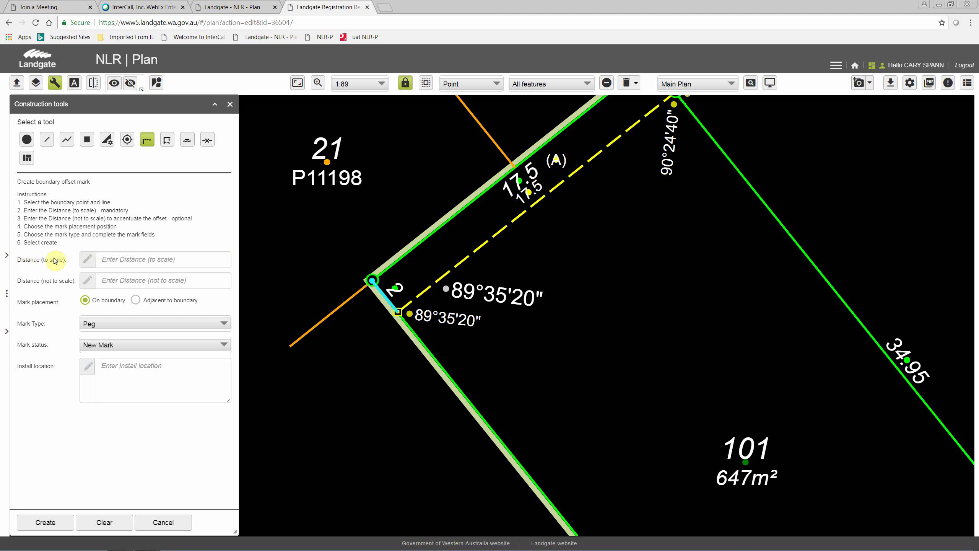
{"action": "left_click", "coordinate": [146, 262]}
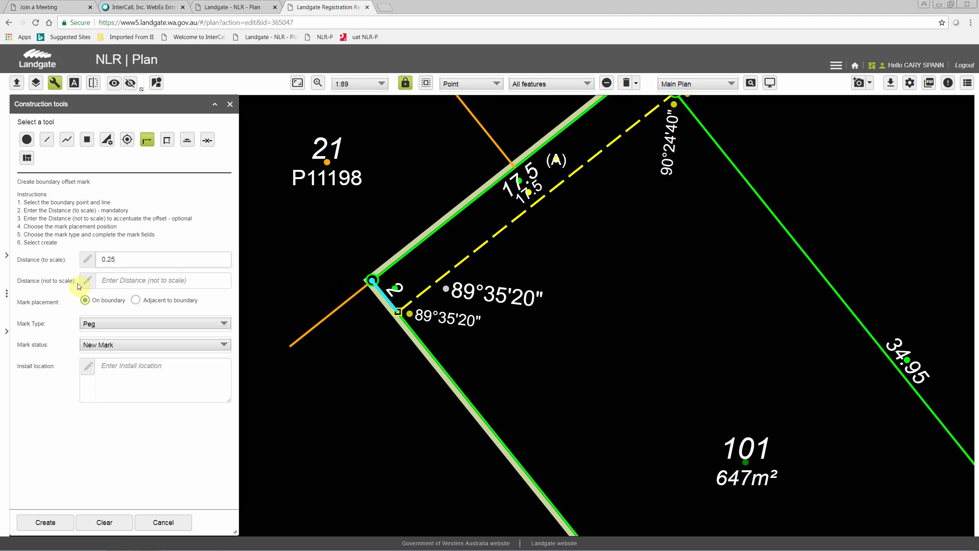
{"action": "left_click", "coordinate": [155, 288]}
{"action": "left_click", "coordinate": [152, 284]}
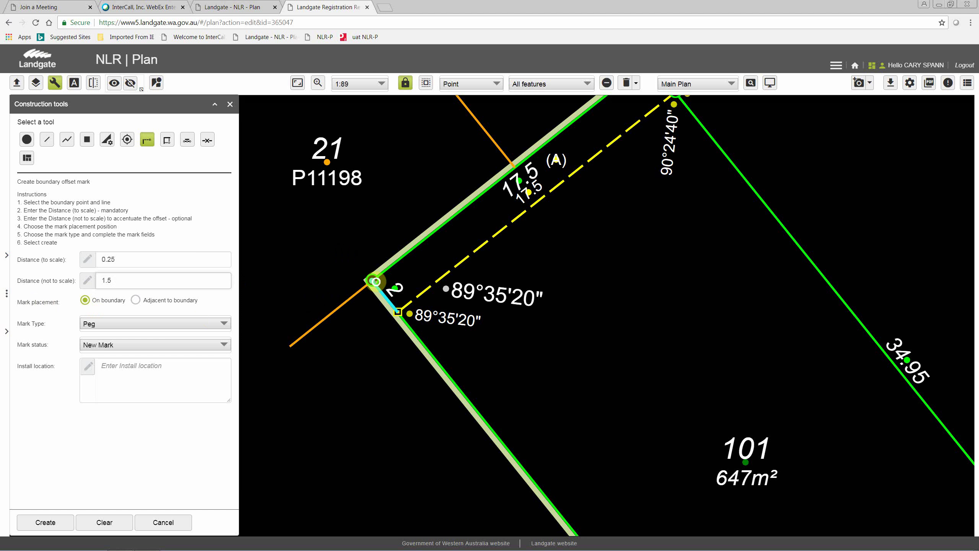
Create the offset mark adjacent to the boundary as a new Drill Hole with install location "in fence capping".
{"action": "left_click", "coordinate": [376, 281]}
{"action": "left_click", "coordinate": [137, 301]}
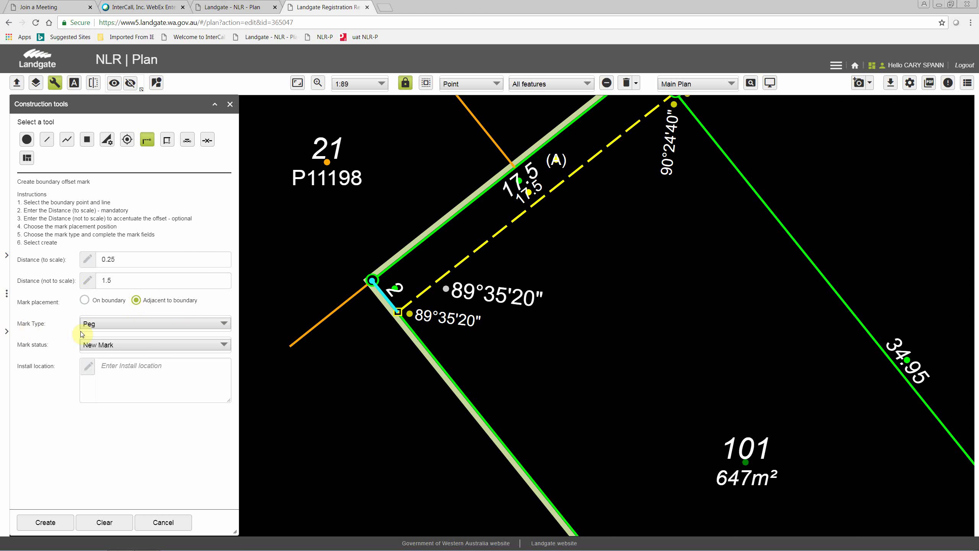
{"action": "left_click", "coordinate": [219, 326]}
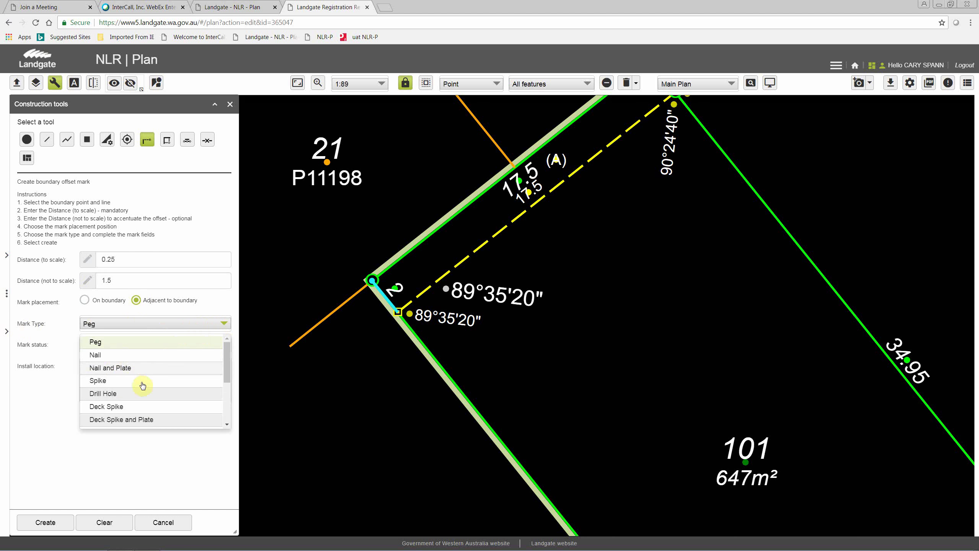
{"action": "left_click", "coordinate": [112, 394]}
{"action": "left_click", "coordinate": [113, 370]}
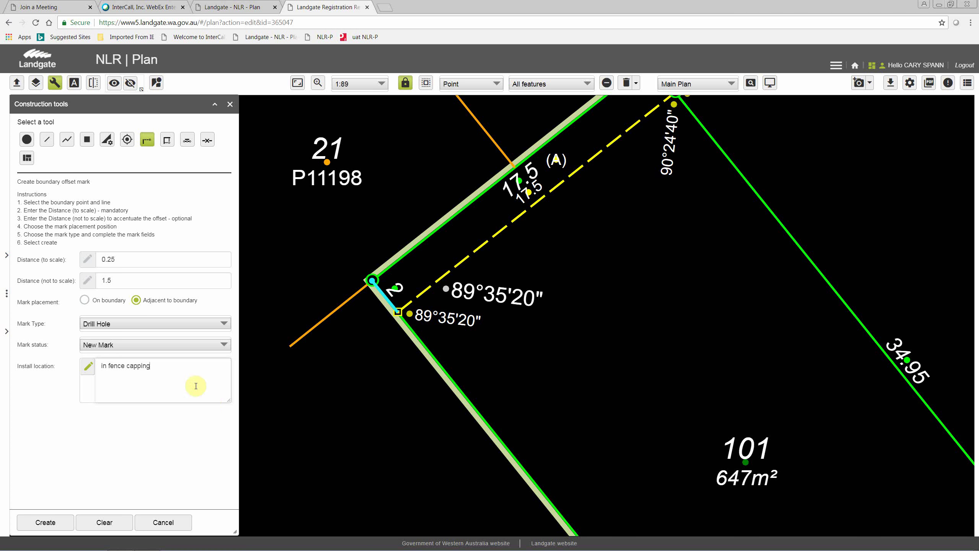
{"action": "left_click", "coordinate": [54, 524]}
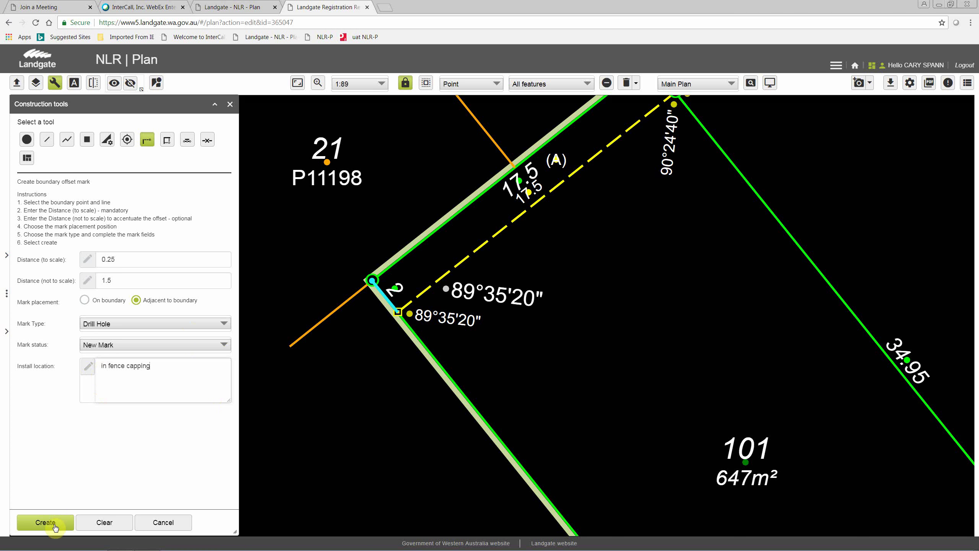
{"action": "left_click", "coordinate": [192, 392]}
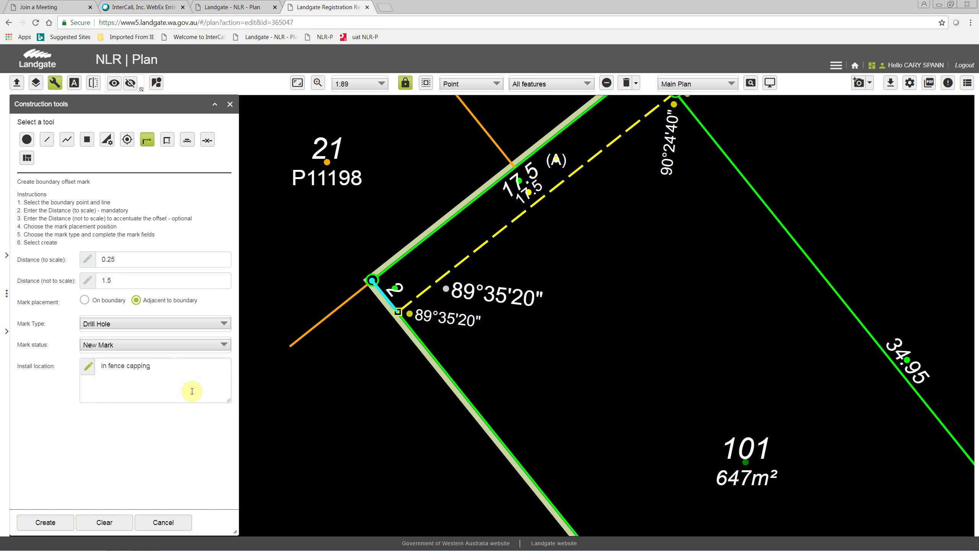
Move the "Drill Hole in fence capping" annotation into the clear space below lot 21's P11198 label.
{"action": "left_click", "coordinate": [394, 288]}
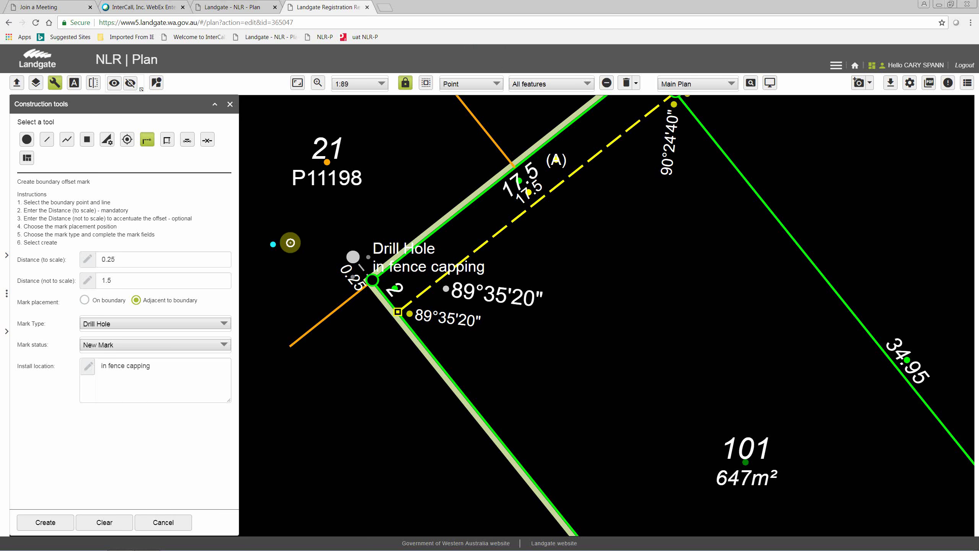
{"action": "left_click", "coordinate": [277, 245]}
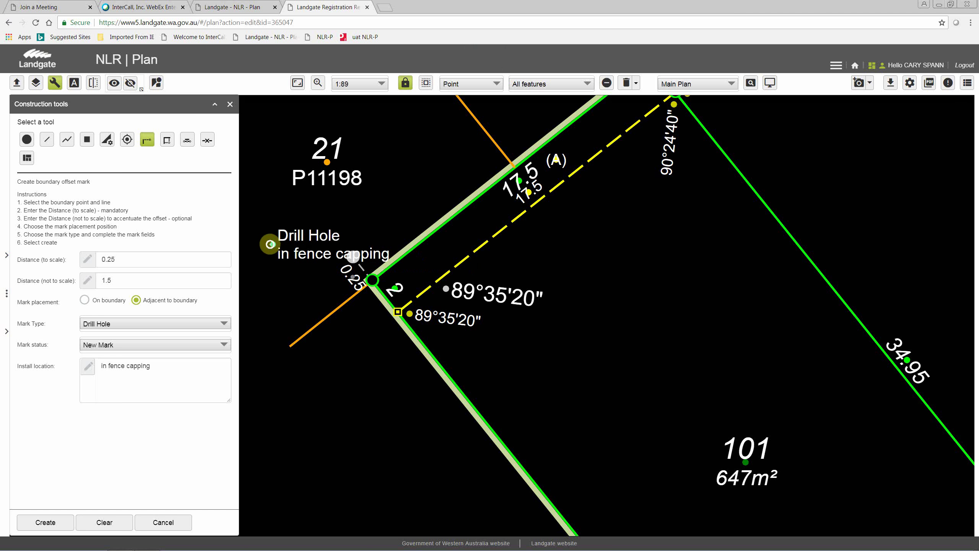
{"action": "left_click", "coordinate": [263, 225]}
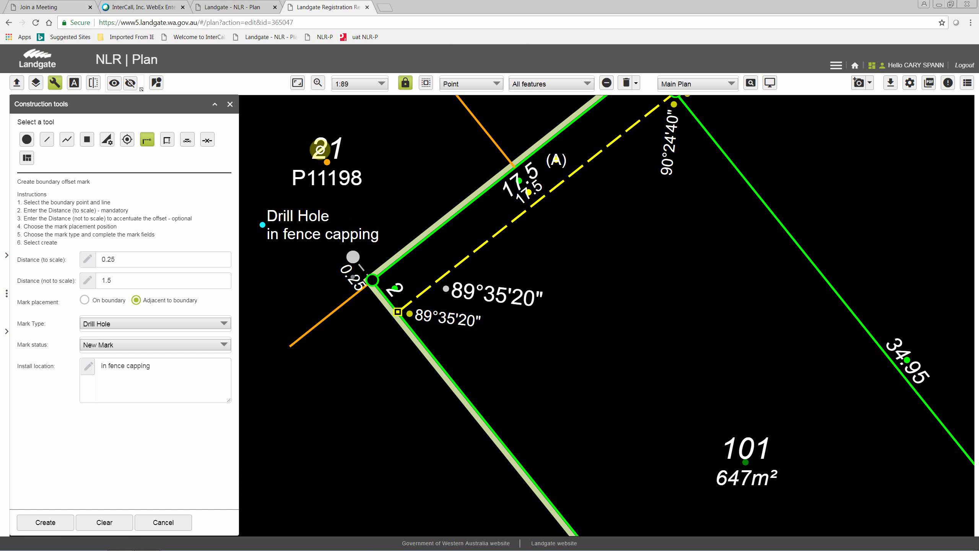
Construct a Fence line through the drill hole mark, roughly parallel to the 17.5 boundary shared with lot 21.
{"action": "left_click", "coordinate": [46, 139]}
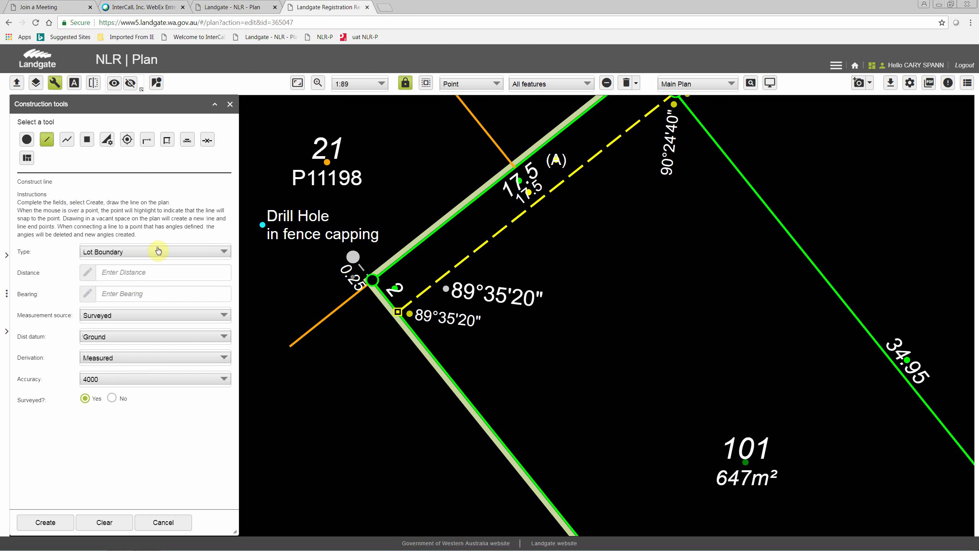
{"action": "left_click", "coordinate": [223, 254]}
{"action": "scroll", "coordinate": [229, 347], "scroll_direction": "down", "scroll_amount": 5}
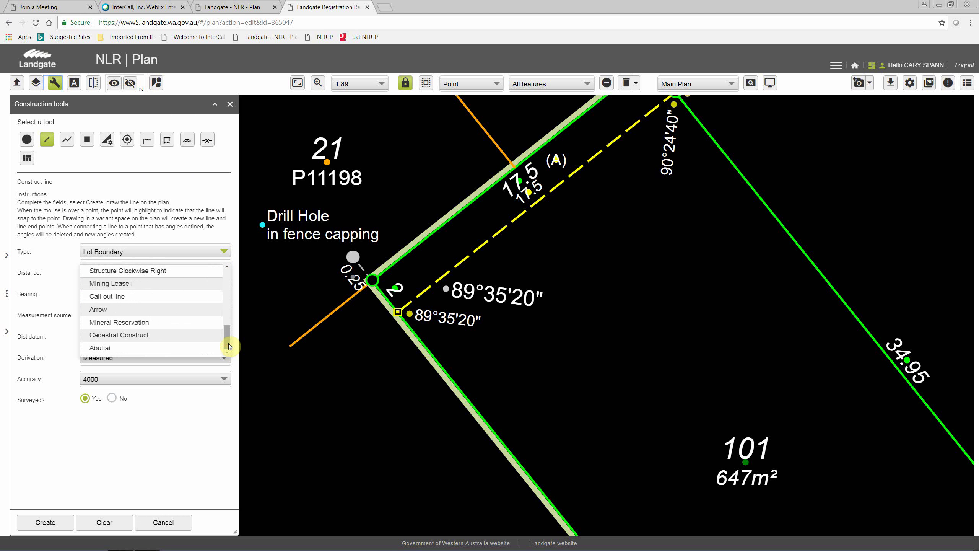
{"action": "scroll", "coordinate": [227, 272], "scroll_direction": "up", "scroll_amount": 2}
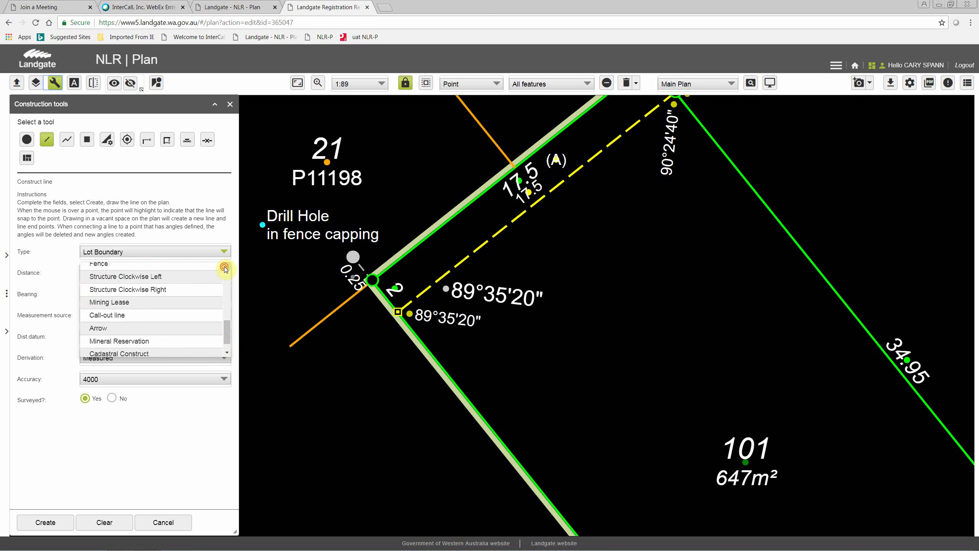
{"action": "left_click", "coordinate": [87, 287]}
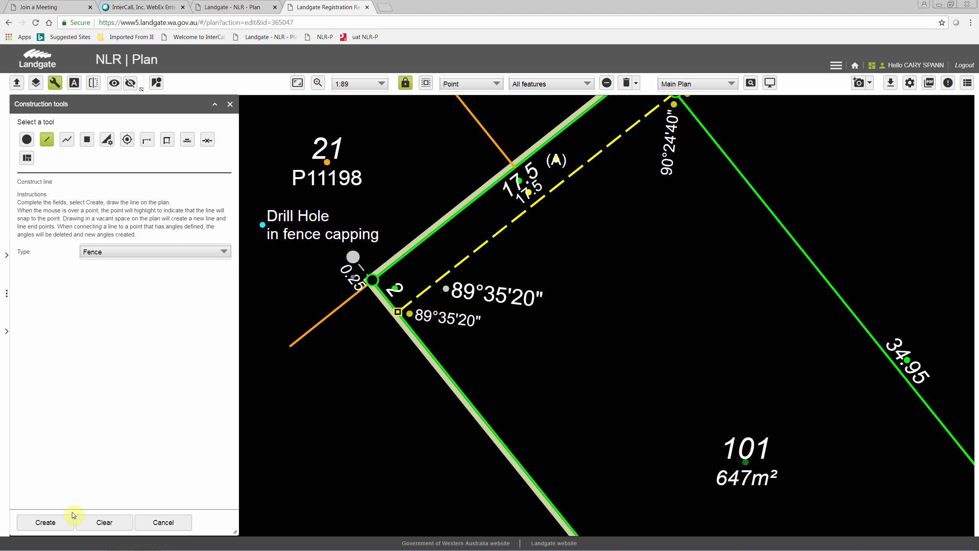
{"action": "left_click", "coordinate": [44, 522]}
{"action": "left_click", "coordinate": [285, 297]}
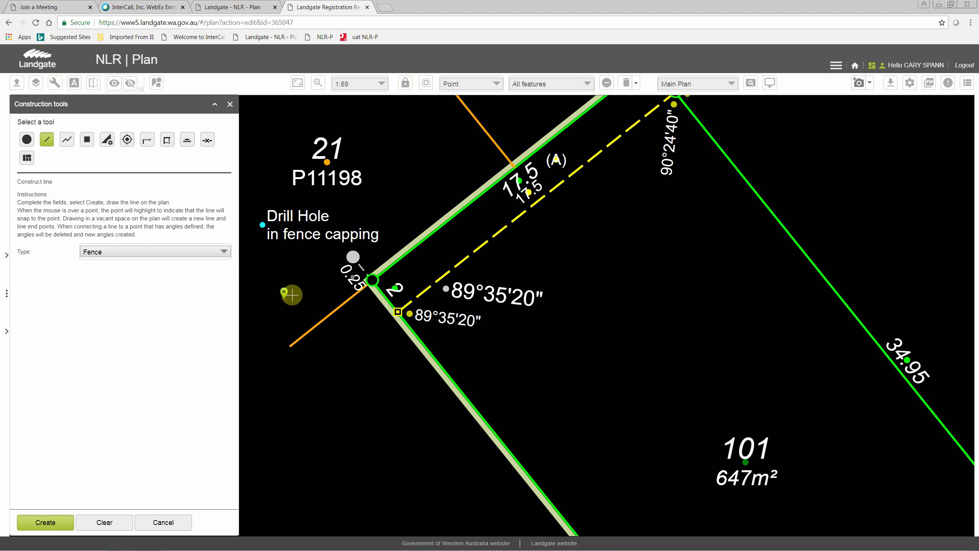
{"action": "left_click", "coordinate": [451, 182]}
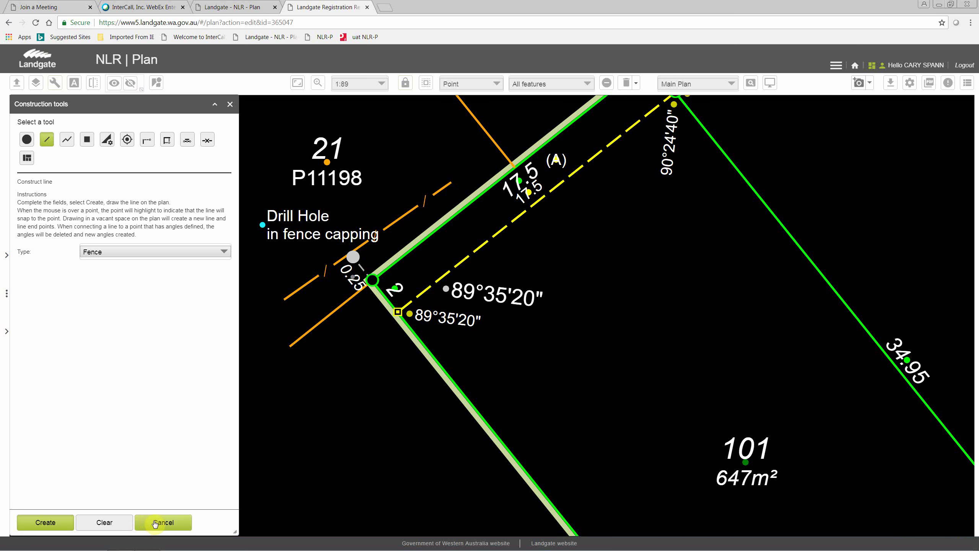
{"action": "left_click", "coordinate": [140, 526]}
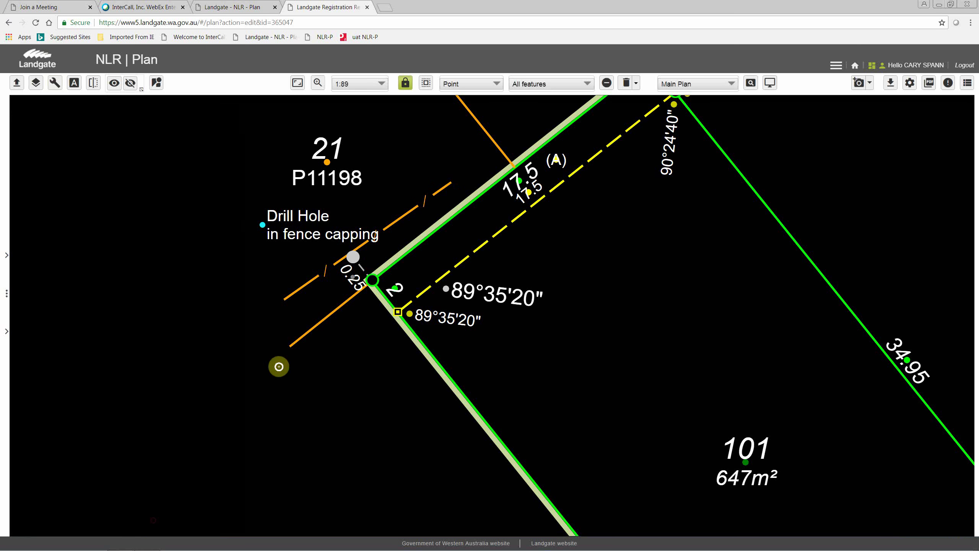
Fine-tune the fence line's north-eastern end and shift the Drill Hole and 0.25 annotations clear of the linework.
{"action": "left_click", "coordinate": [447, 180]}
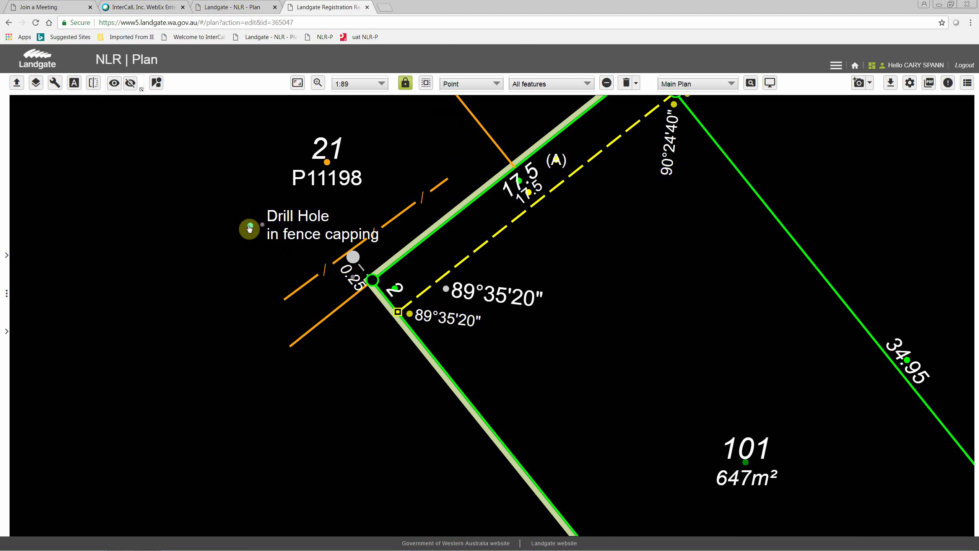
{"action": "left_click", "coordinate": [241, 229]}
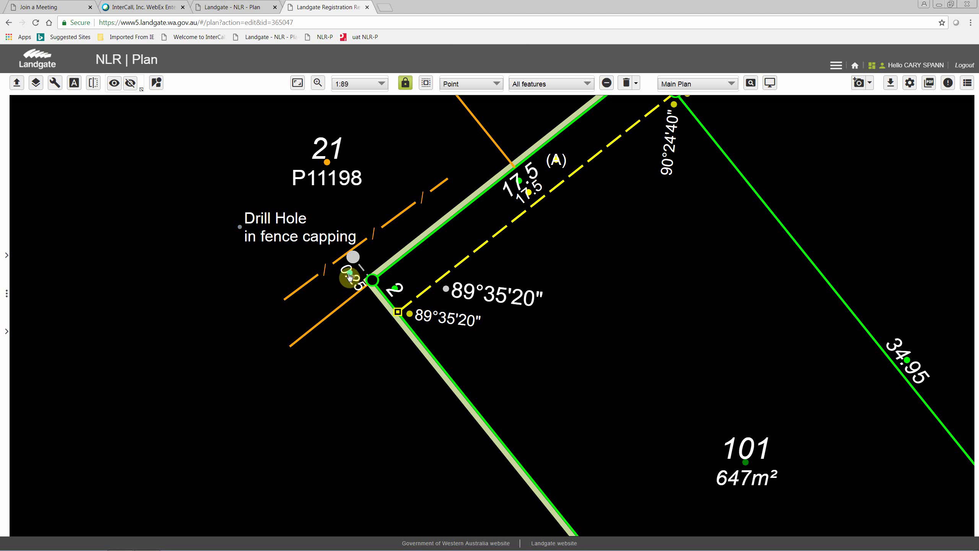
{"action": "left_click", "coordinate": [348, 276]}
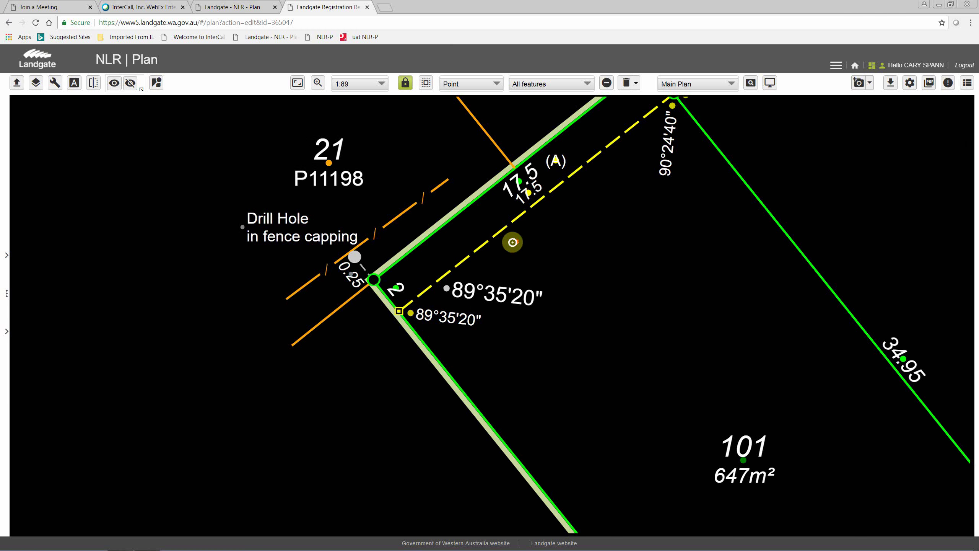
Change the peg at lot 101's western corner to the Cadastral Point Unmarked type and save its attributes.
{"action": "scroll", "coordinate": [512, 242], "scroll_direction": "down", "scroll_amount": 1}
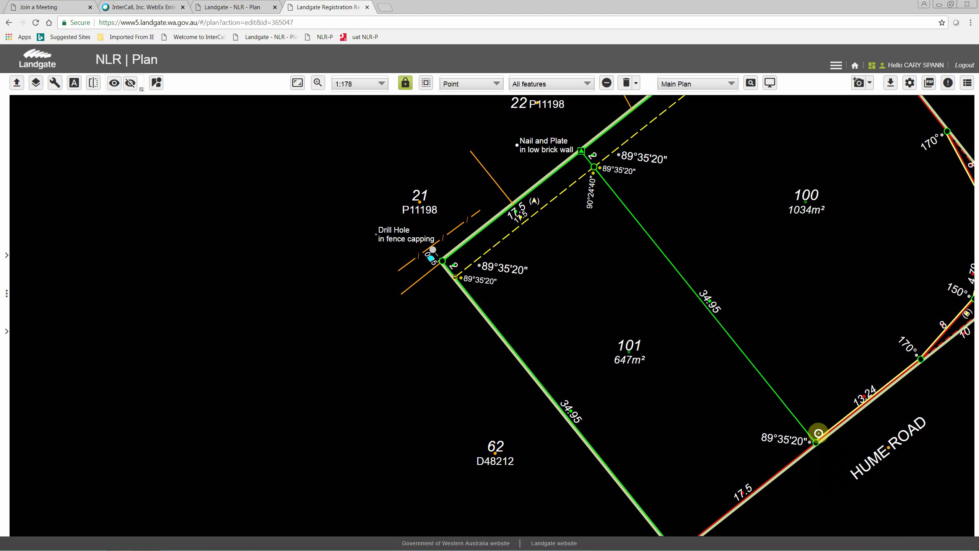
{"action": "scroll", "coordinate": [814, 442], "scroll_direction": "up", "scroll_amount": 3}
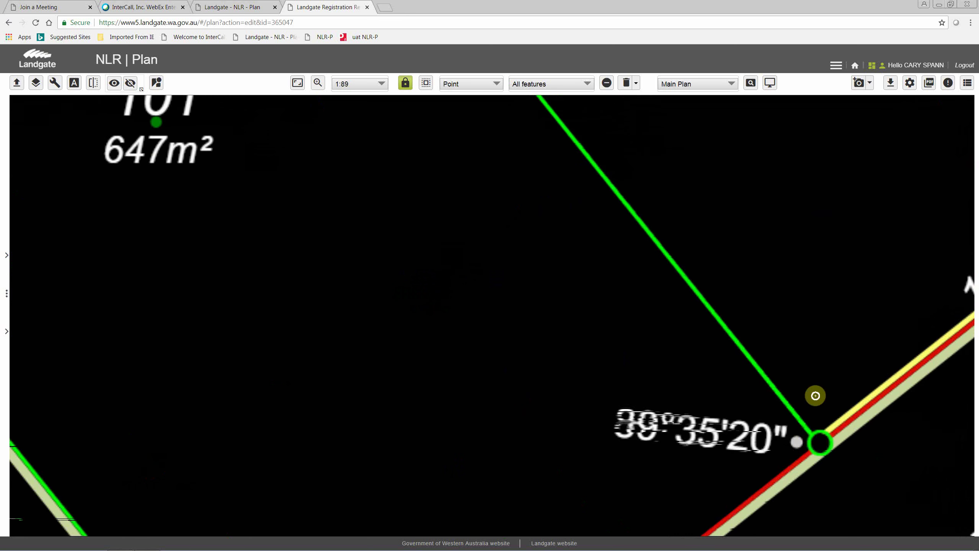
{"action": "scroll", "coordinate": [377, 352], "scroll_direction": "down", "scroll_amount": 3}
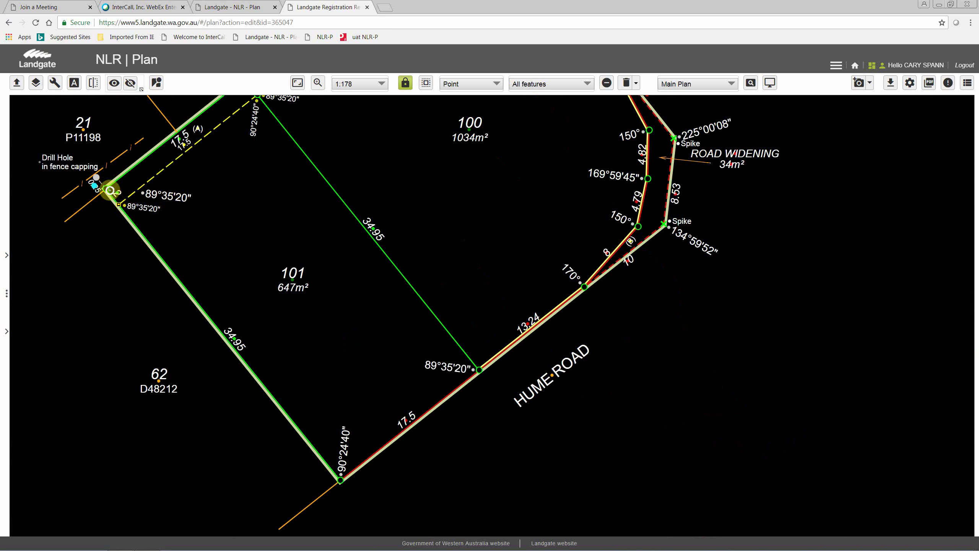
{"action": "left_click", "coordinate": [106, 188]}
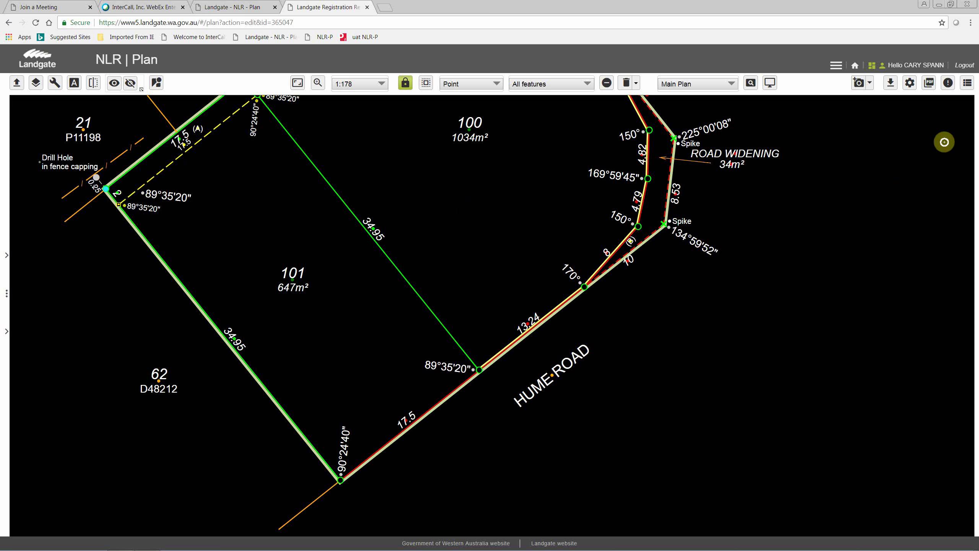
{"action": "left_click", "coordinate": [968, 84]}
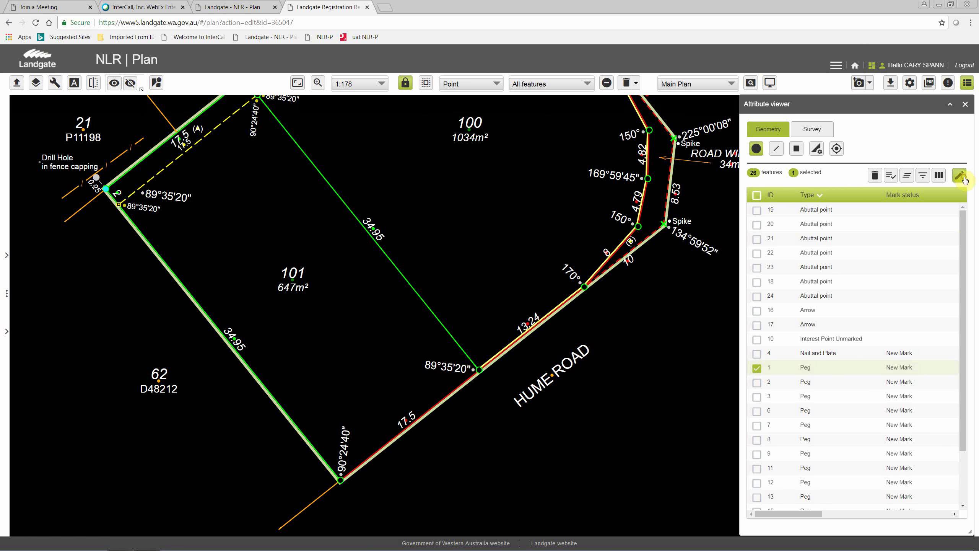
{"action": "left_click", "coordinate": [960, 176]}
{"action": "left_click", "coordinate": [610, 128]}
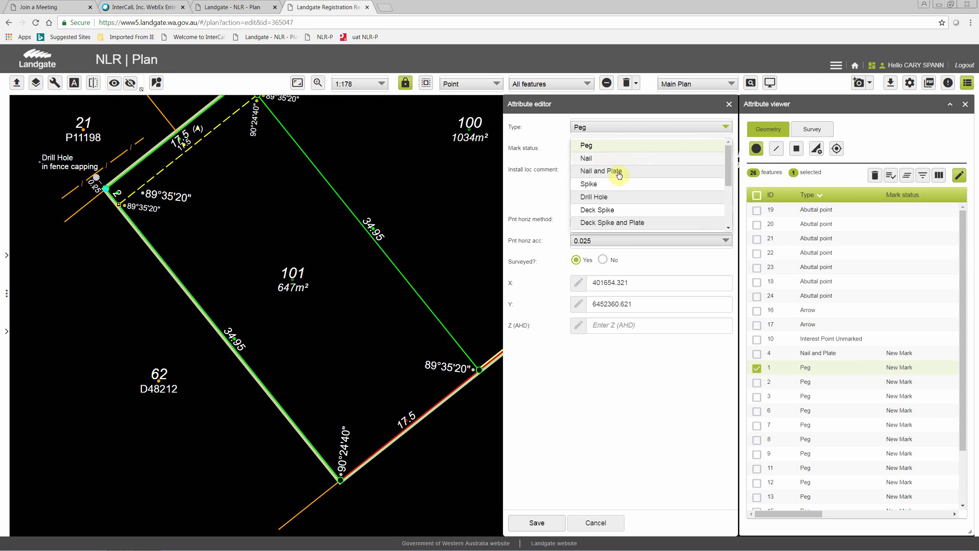
{"action": "left_click", "coordinate": [729, 223]}
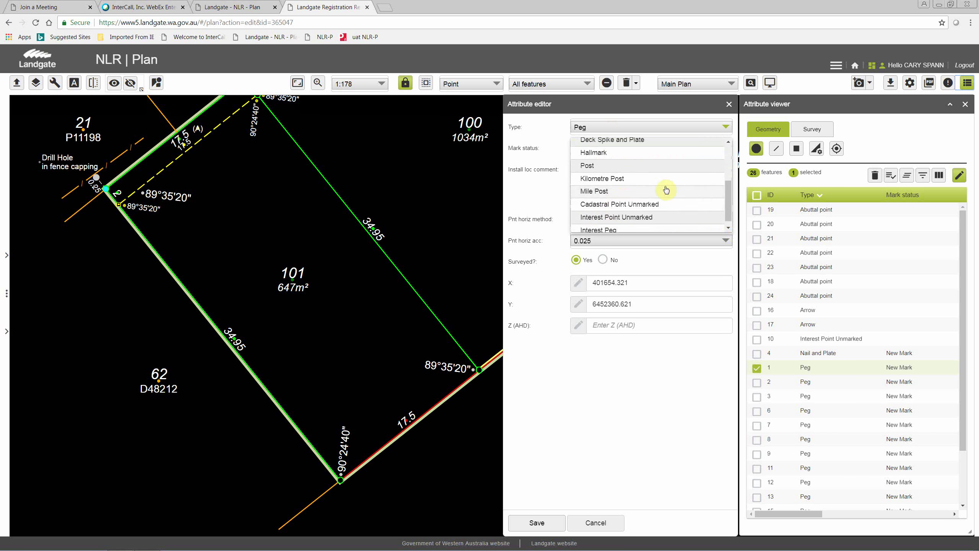
{"action": "left_click", "coordinate": [618, 204]}
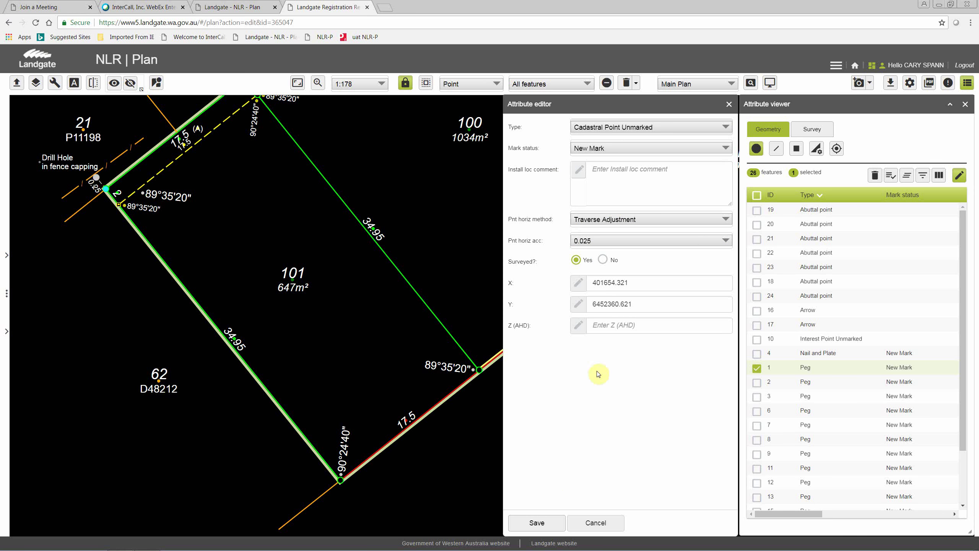
{"action": "left_click", "coordinate": [552, 521]}
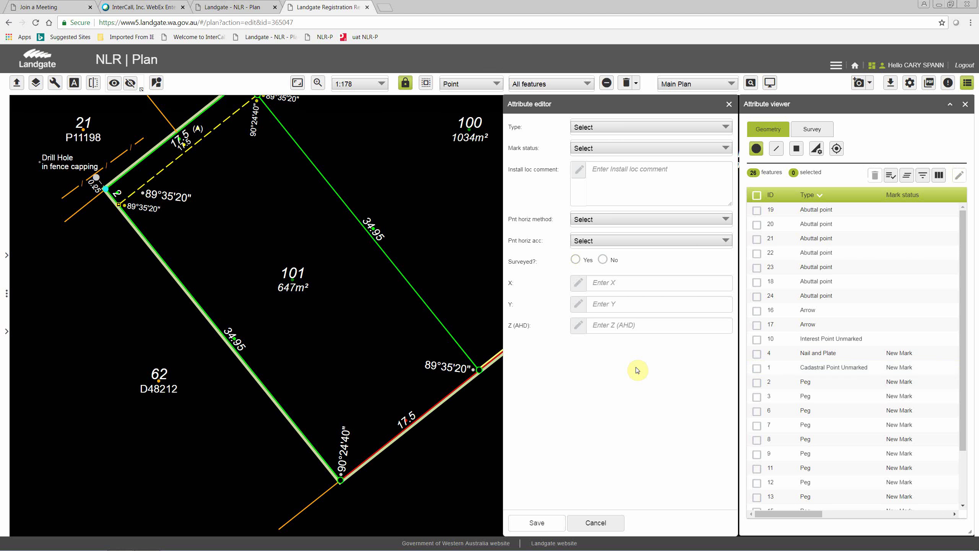
Change the peg where the boundary between lots 100 and 101 meets Hume Road to Cadastral Point Unmarked and save it.
{"action": "left_click", "coordinate": [728, 104]}
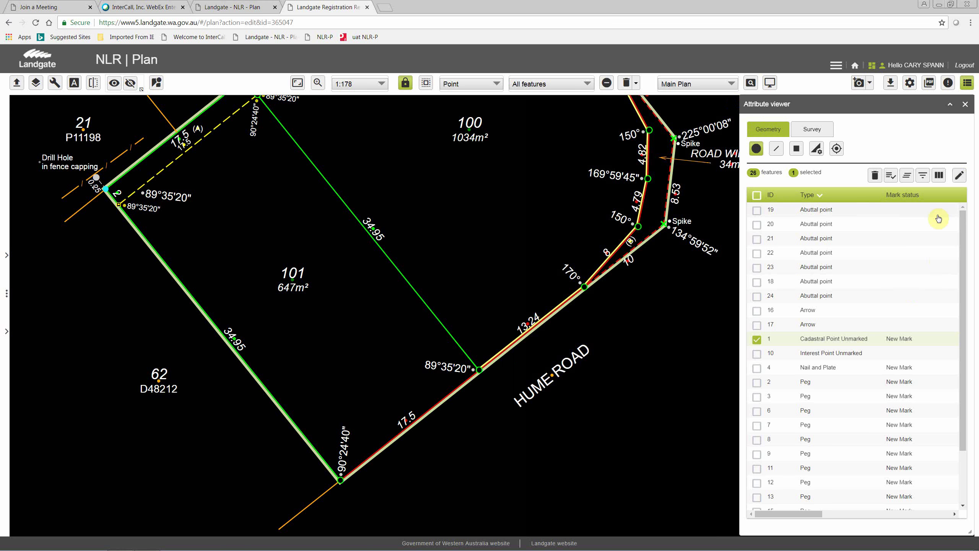
{"action": "left_click", "coordinate": [479, 369]}
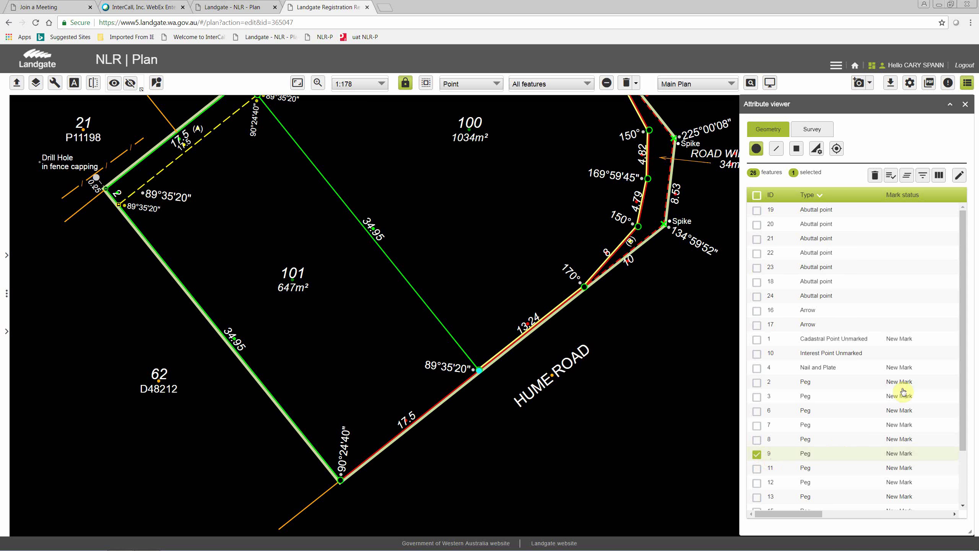
{"action": "left_click", "coordinate": [960, 176]}
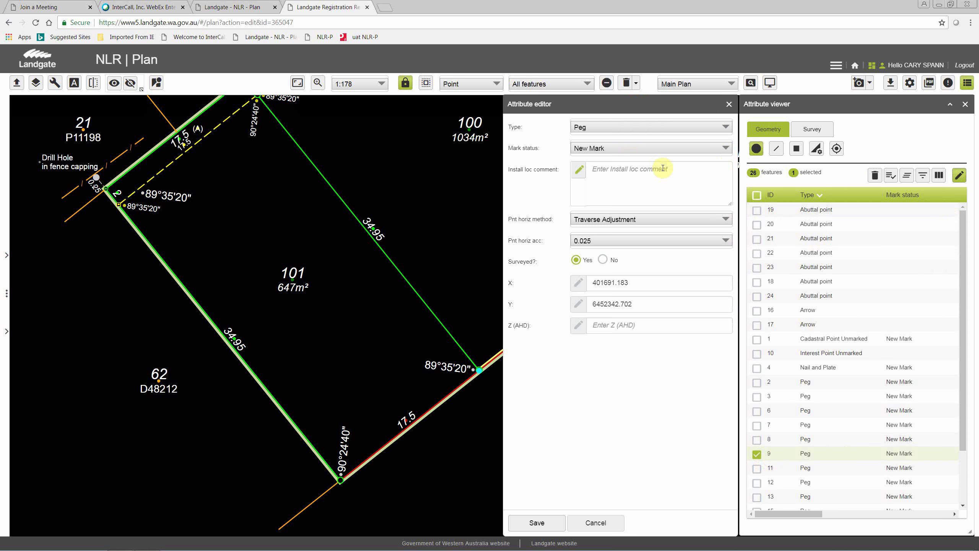
{"action": "left_click", "coordinate": [624, 131]}
{"action": "scroll", "coordinate": [717, 219], "scroll_direction": "down", "scroll_amount": 3}
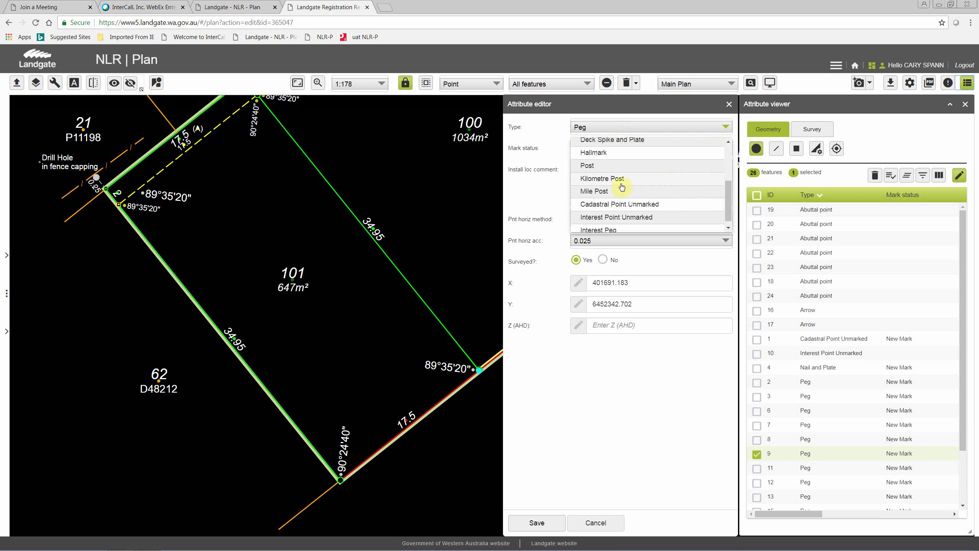
{"action": "left_click", "coordinate": [606, 204]}
{"action": "left_click", "coordinate": [537, 522]}
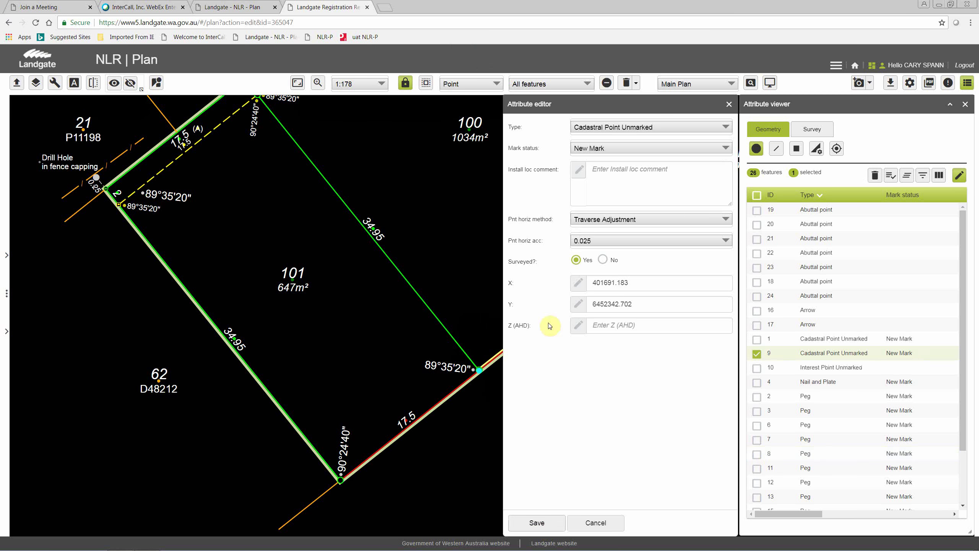
{"action": "left_click", "coordinate": [728, 106]}
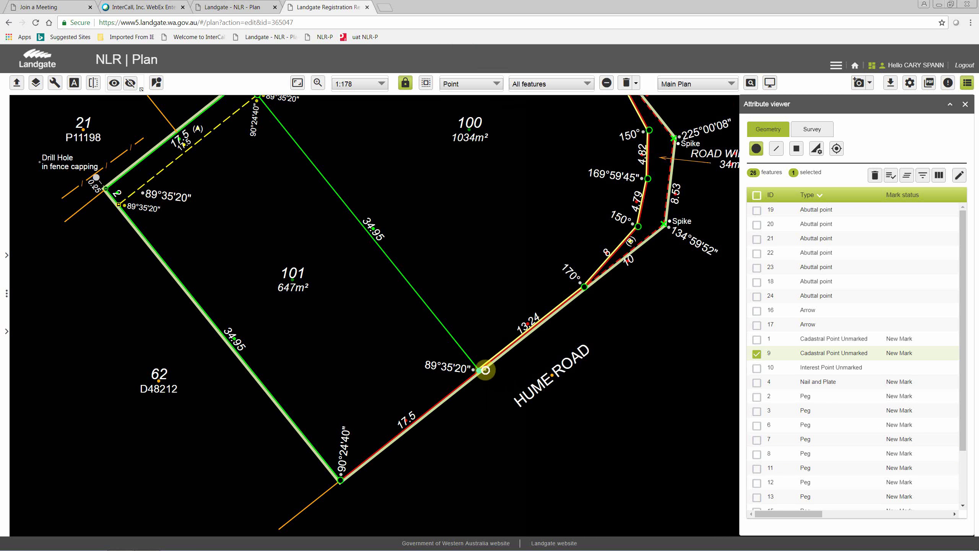
Start a corner offset mark at that corner, using the 17.5 road boundary as line 1 and the 34.95 lot boundary as line 2.
{"action": "scroll", "coordinate": [486, 359], "scroll_direction": "up", "scroll_amount": 2}
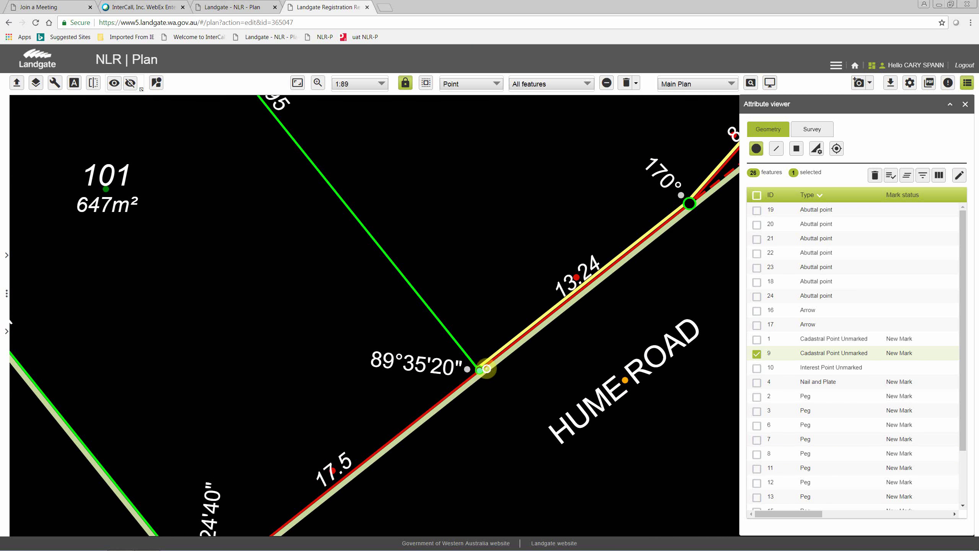
{"action": "left_click", "coordinate": [56, 84]}
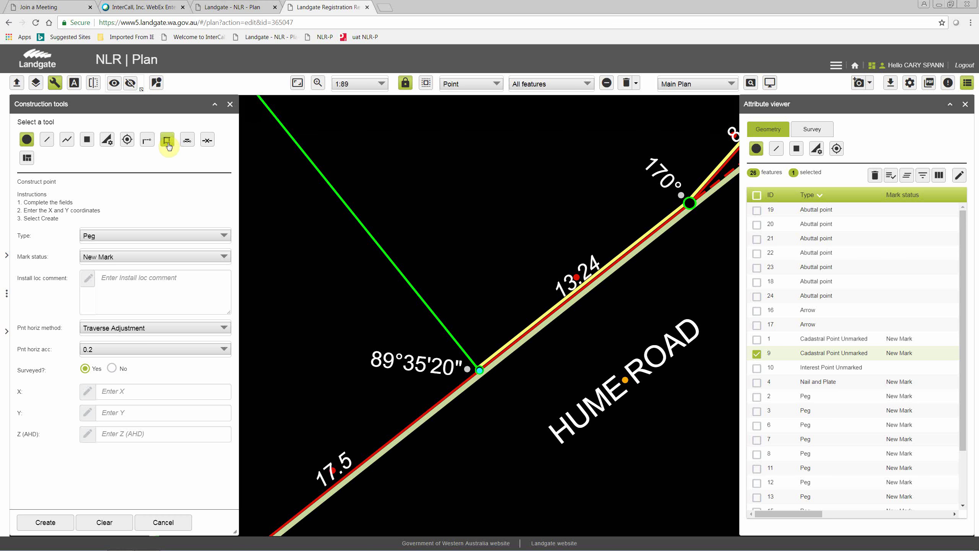
{"action": "left_click", "coordinate": [168, 141]}
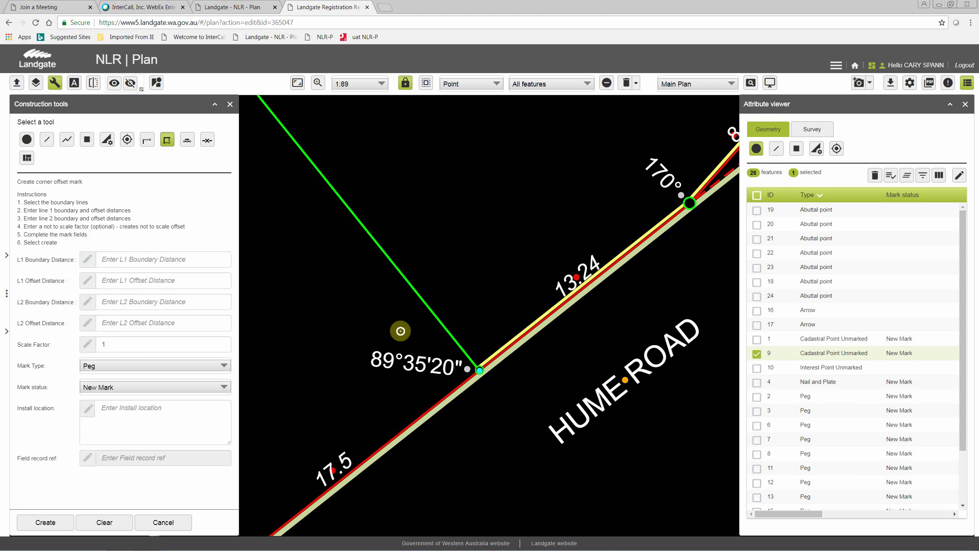
{"action": "left_click", "coordinate": [478, 368]}
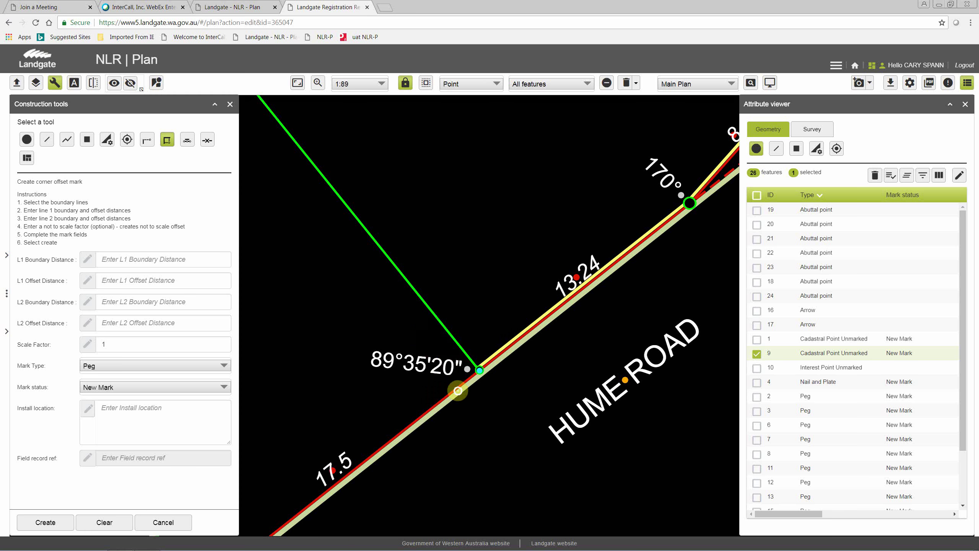
{"action": "left_click", "coordinate": [456, 389]}
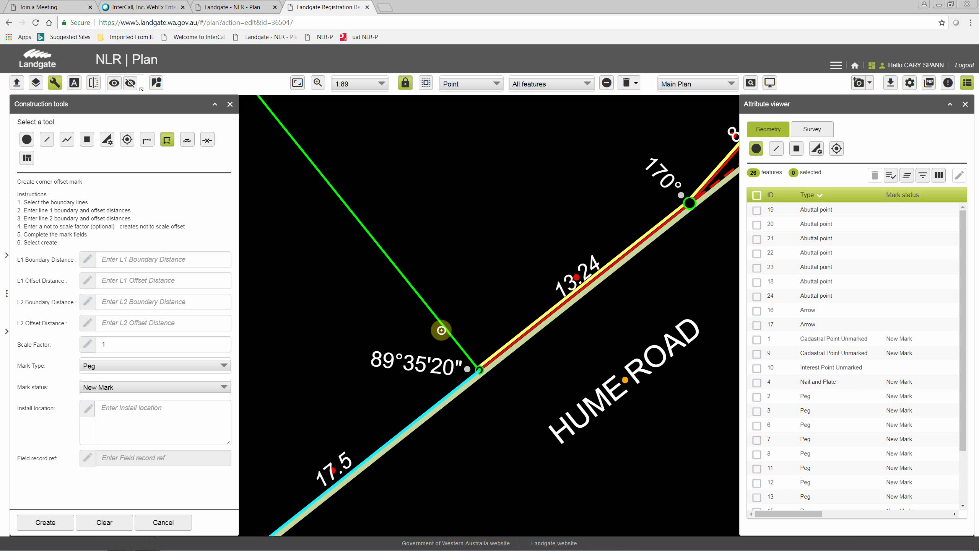
{"action": "left_click", "coordinate": [443, 328]}
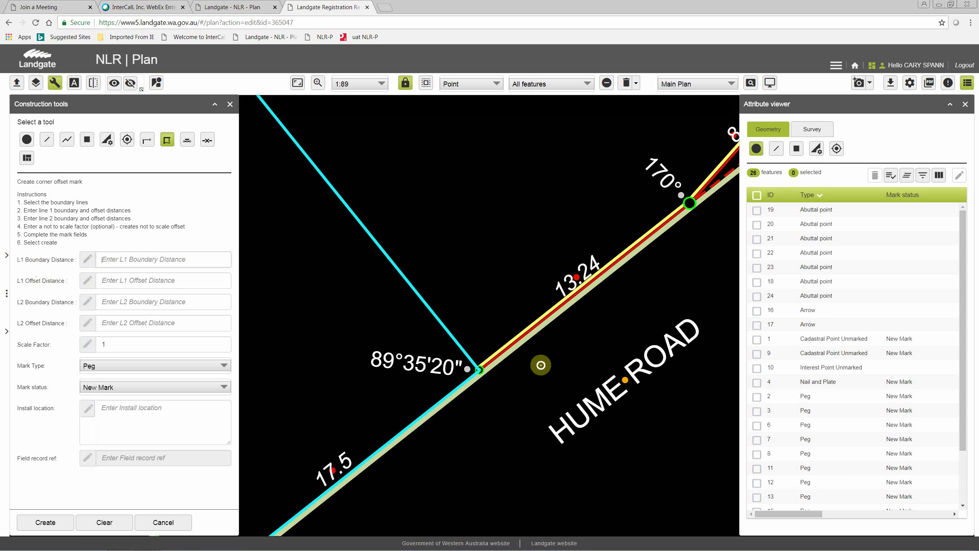
Set the line 1 boundary and offset distances to 0.5 and 1, and the line 2 distances to 1 and 0.5.
{"action": "left_click", "coordinate": [137, 264]}
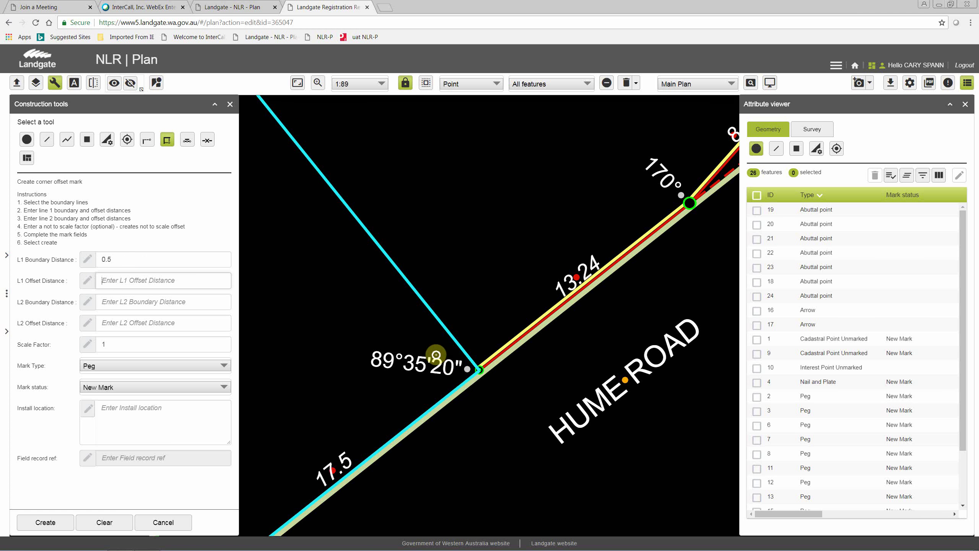
{"action": "left_click", "coordinate": [183, 284]}
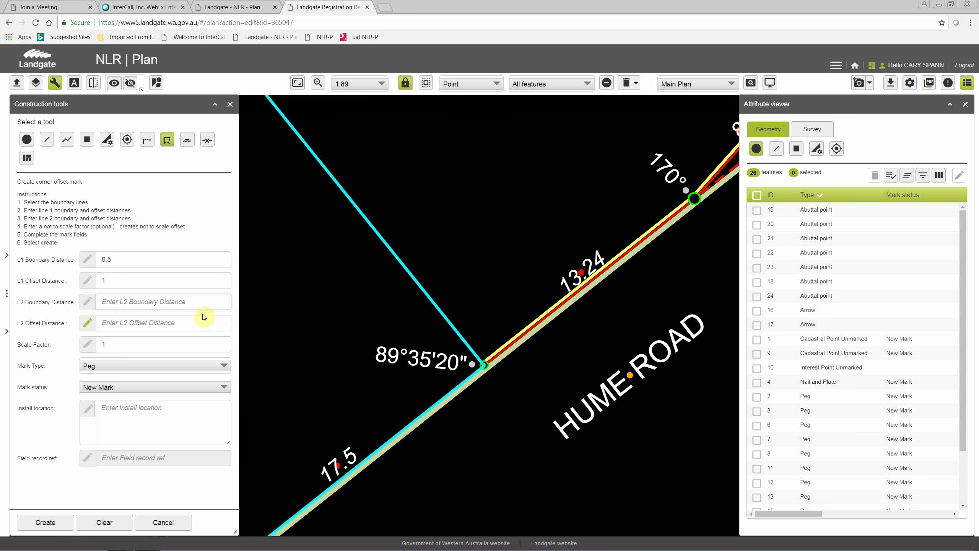
{"action": "type", "text": "1"}
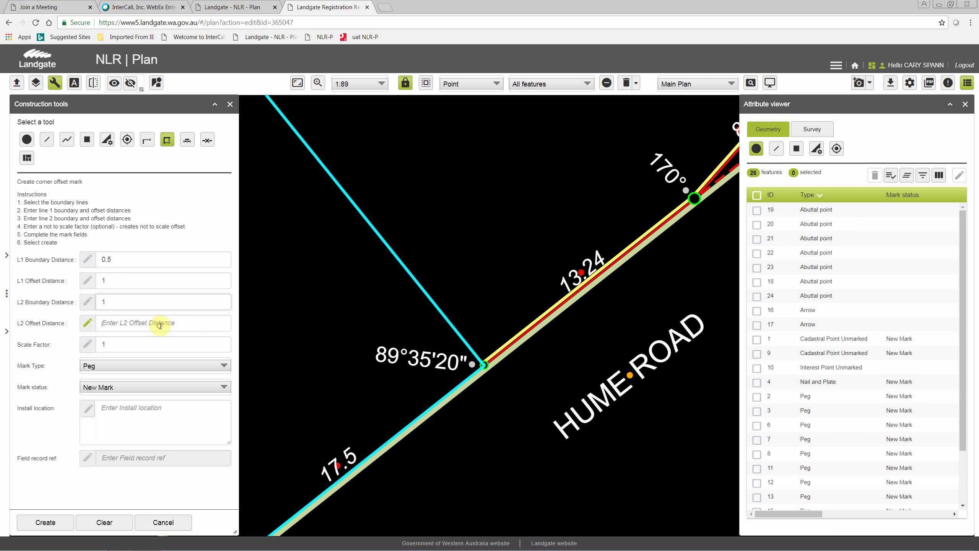
{"action": "left_click", "coordinate": [160, 326]}
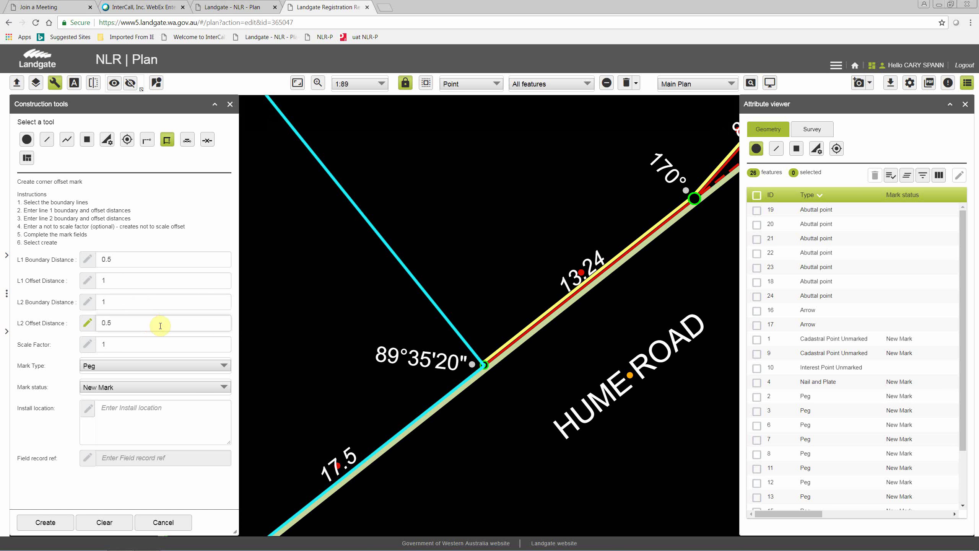
{"action": "left_click", "coordinate": [138, 341]}
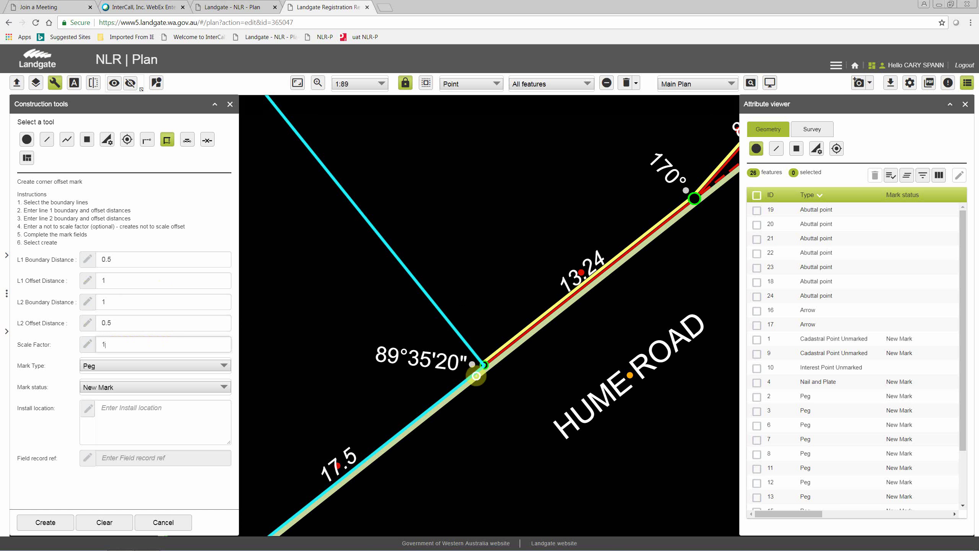
Correct the L1 offset distance to 0.25 and the L2 boundary distance to 0.25.
{"action": "left_click", "coordinate": [105, 280]}
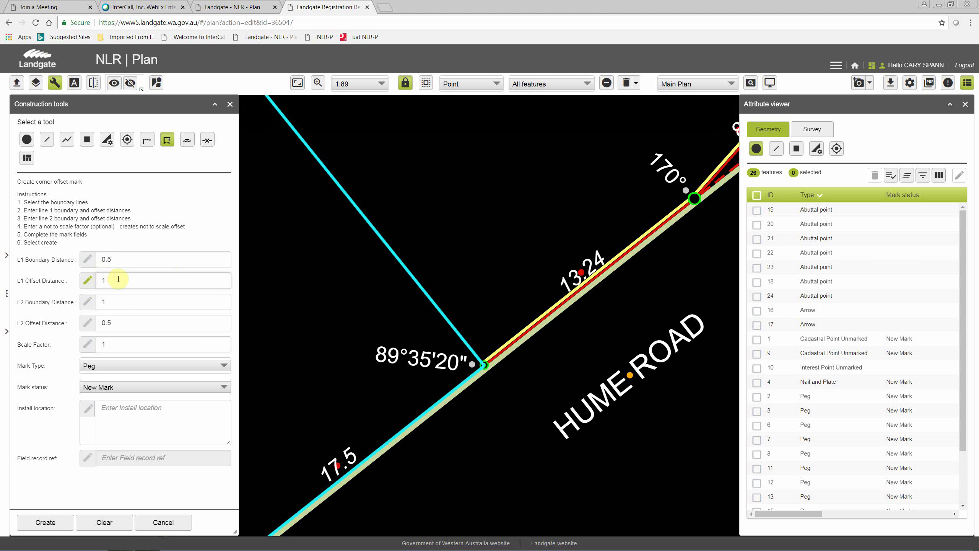
{"action": "type", "text": ".25"}
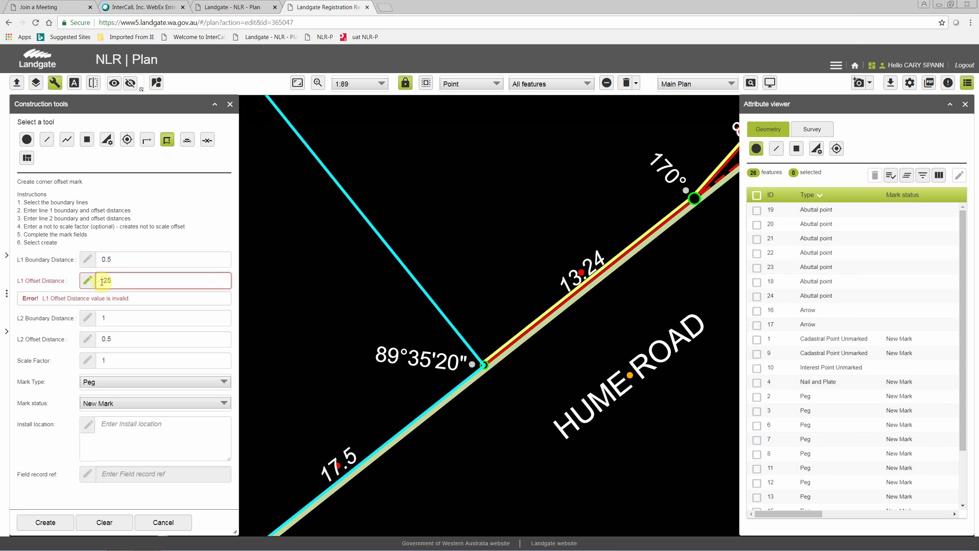
{"action": "type", "text": "0"}
{"action": "left_click", "coordinate": [111, 323]}
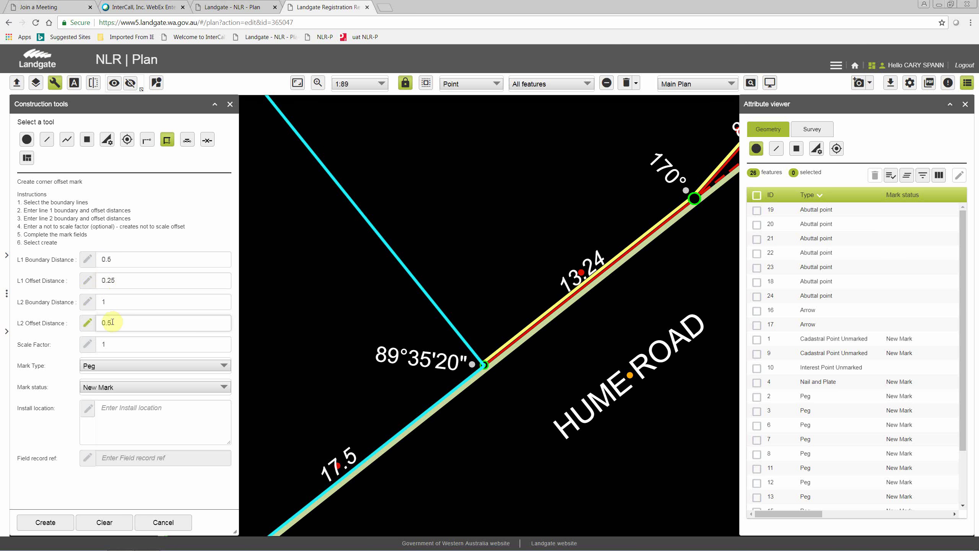
{"action": "double_click", "coordinate": [103, 302]}
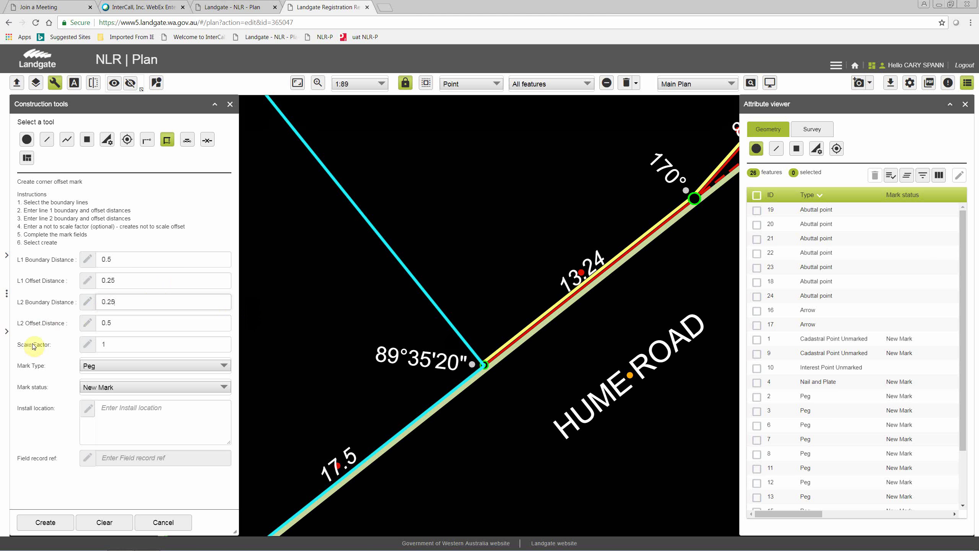
Create the corner offset mark with a scale factor of 4 and mark type Nail and Plate.
{"action": "left_click", "coordinate": [87, 344]}
{"action": "left_click", "coordinate": [99, 348]}
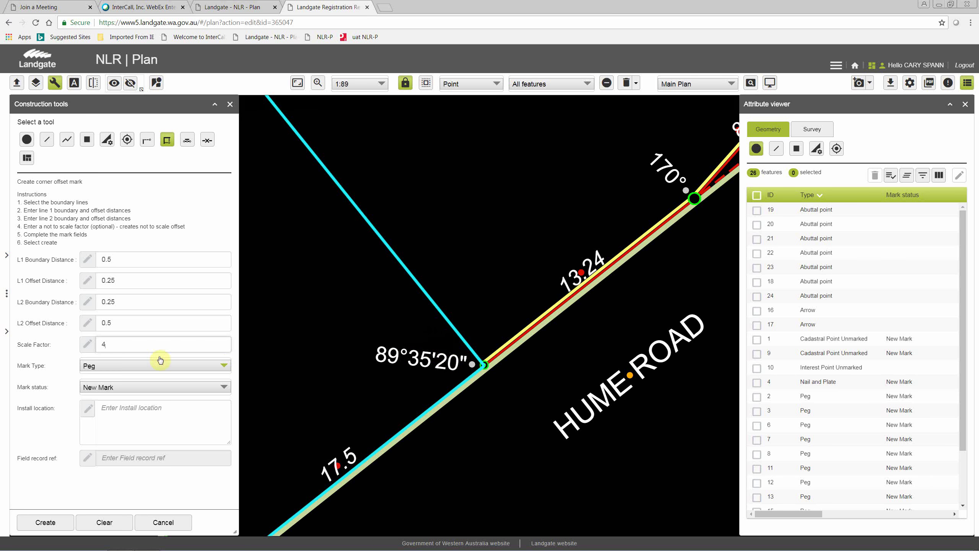
{"action": "left_click", "coordinate": [219, 367]}
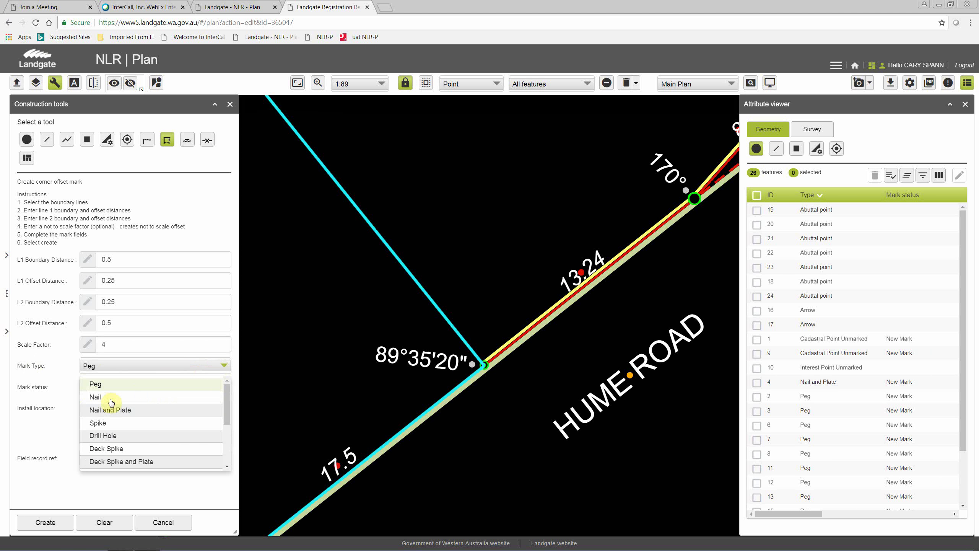
{"action": "left_click", "coordinate": [120, 409]}
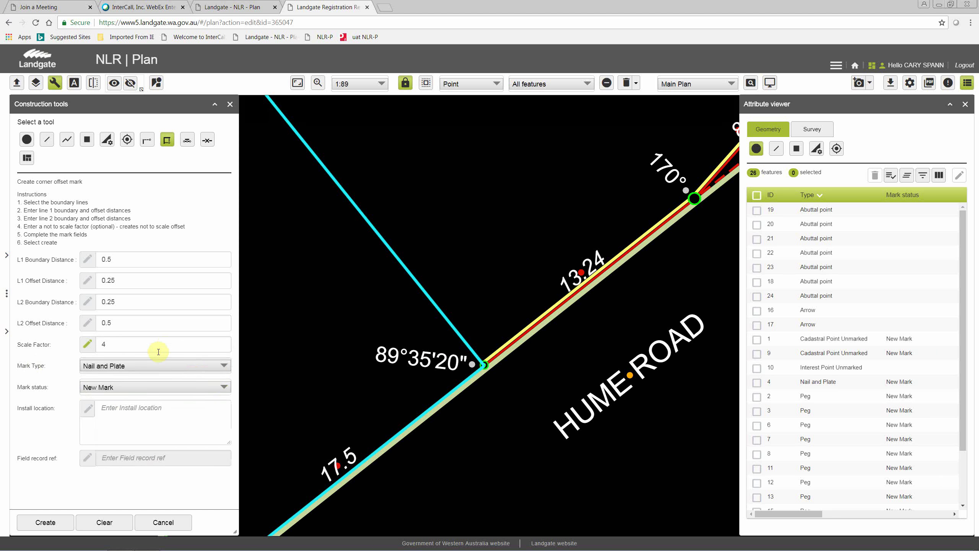
{"action": "left_click", "coordinate": [46, 523]}
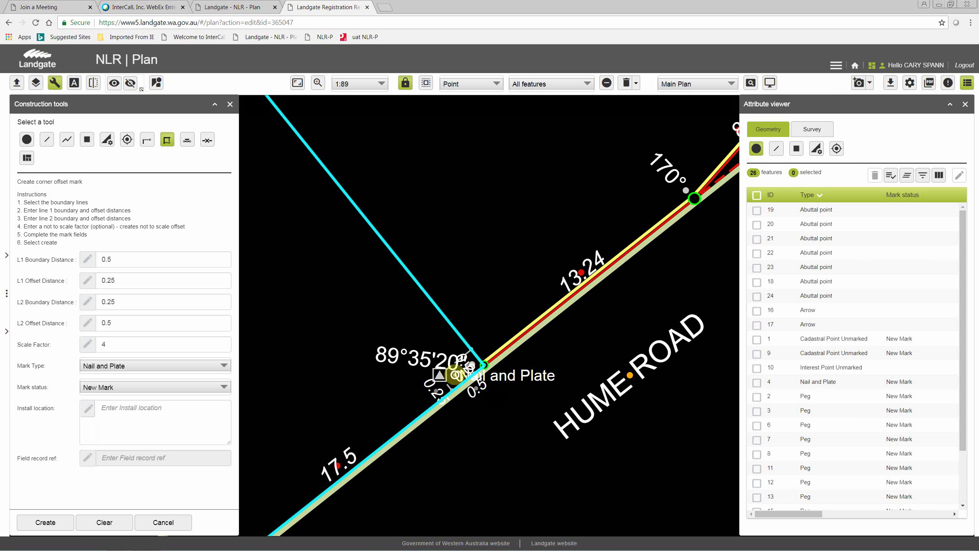
Move the Nail and Plate label west of the corner, clear of the offset distances, and close the construction tools.
{"action": "left_click", "coordinate": [457, 379]}
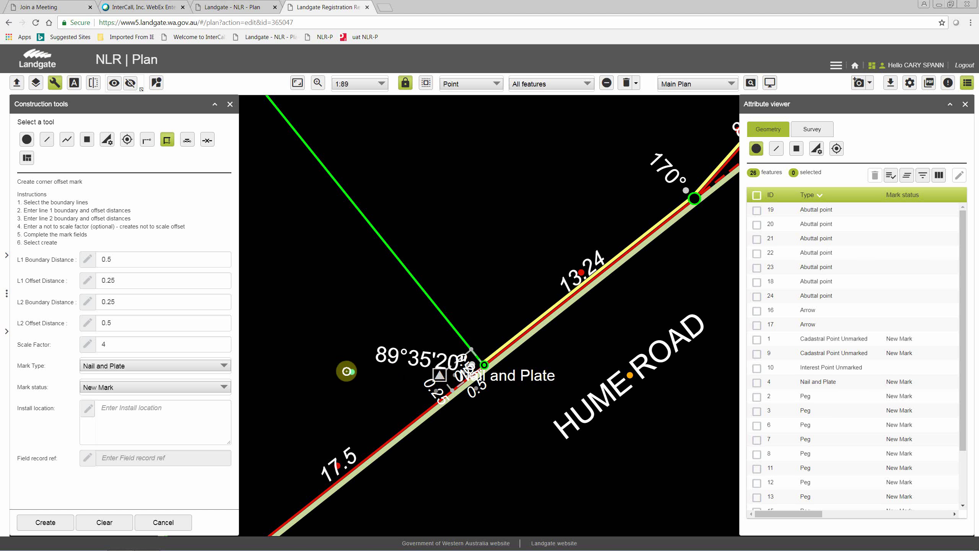
{"action": "left_click", "coordinate": [343, 372]}
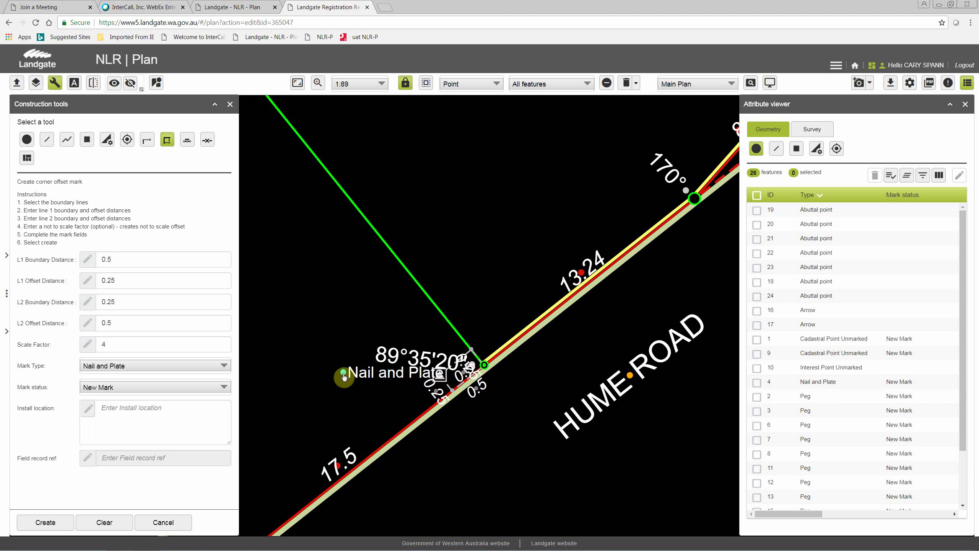
{"action": "left_click", "coordinate": [326, 377]}
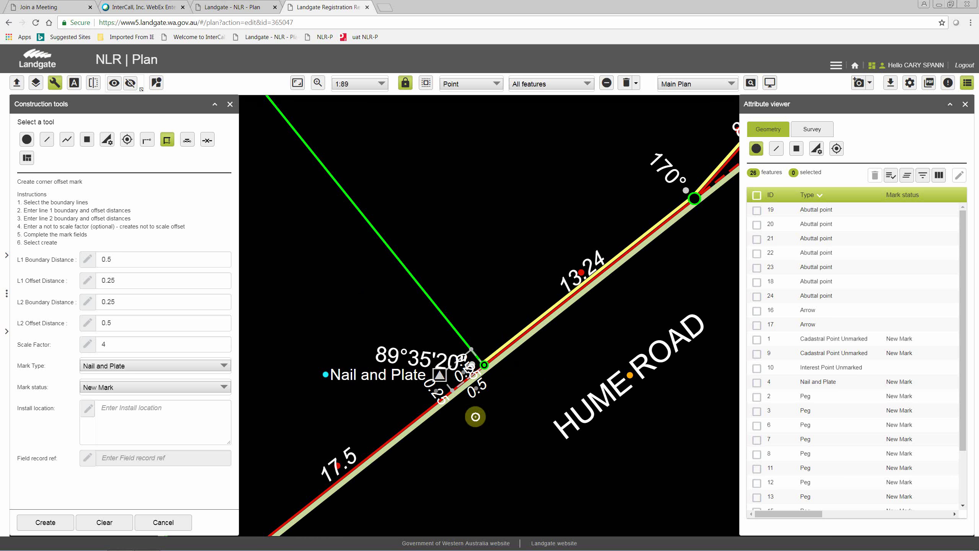
{"action": "scroll", "coordinate": [485, 363], "scroll_direction": "down", "scroll_amount": 1}
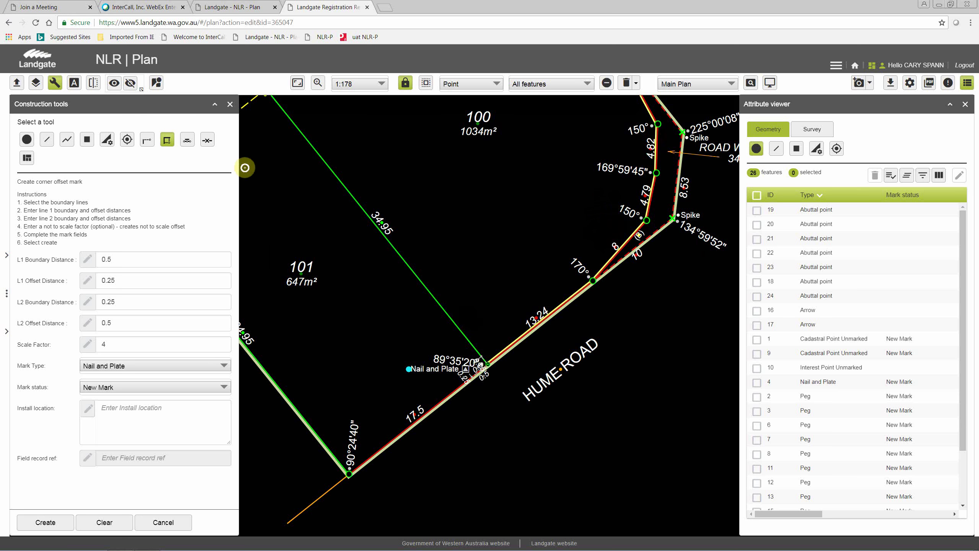
{"action": "left_click", "coordinate": [230, 104]}
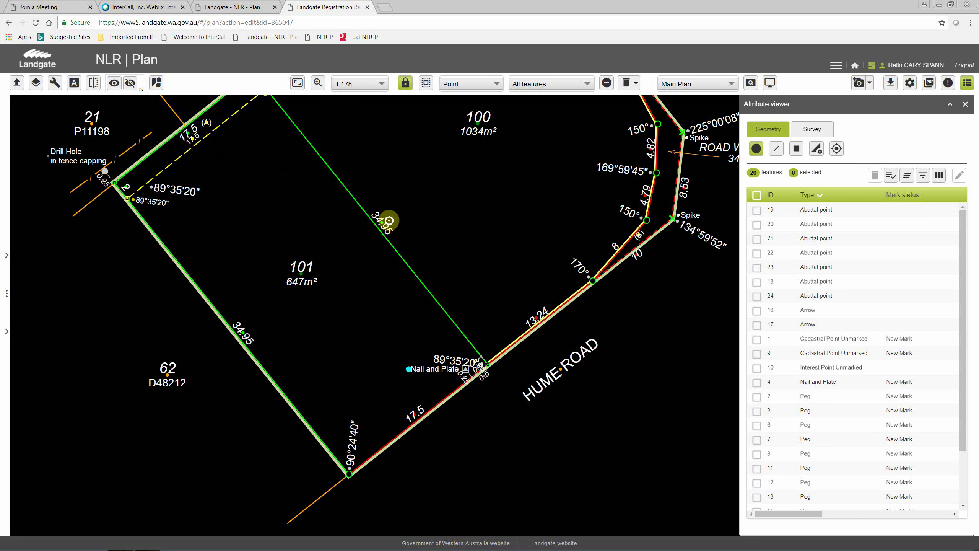
Review the line features' attributes and the plan's design validation results, including the details of the missing angles check.
{"action": "scroll", "coordinate": [393, 218], "scroll_direction": "down", "scroll_amount": 2}
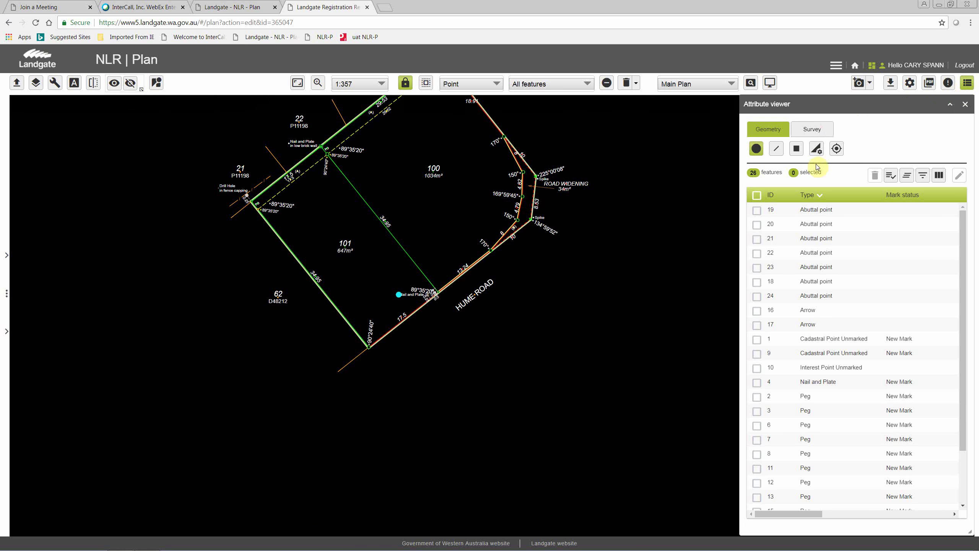
{"action": "left_click", "coordinate": [776, 149]}
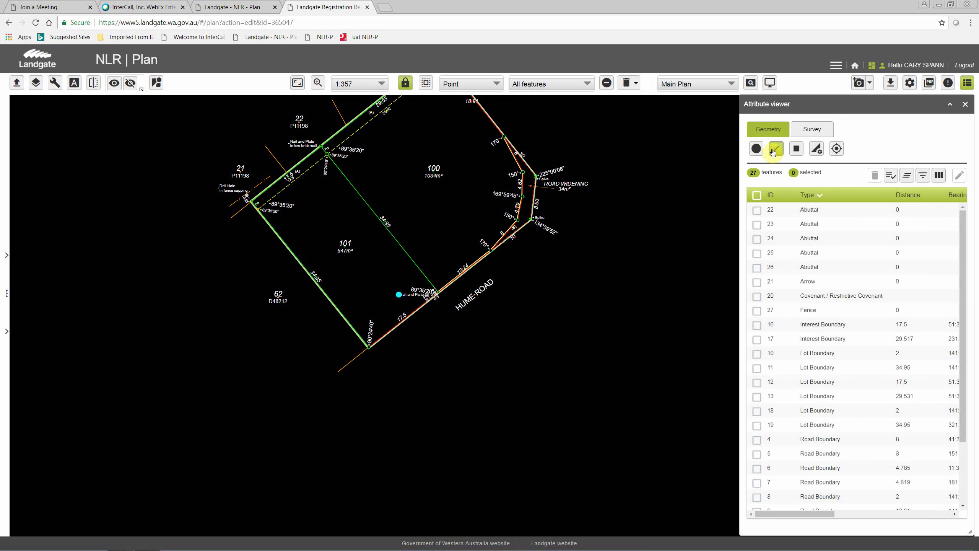
{"action": "left_click_drag", "start_coordinate": [780, 515], "coordinate": [918, 515]}
{"action": "left_click_drag", "start_coordinate": [832, 514], "coordinate": [764, 514]}
{"action": "left_click", "coordinate": [949, 86]}
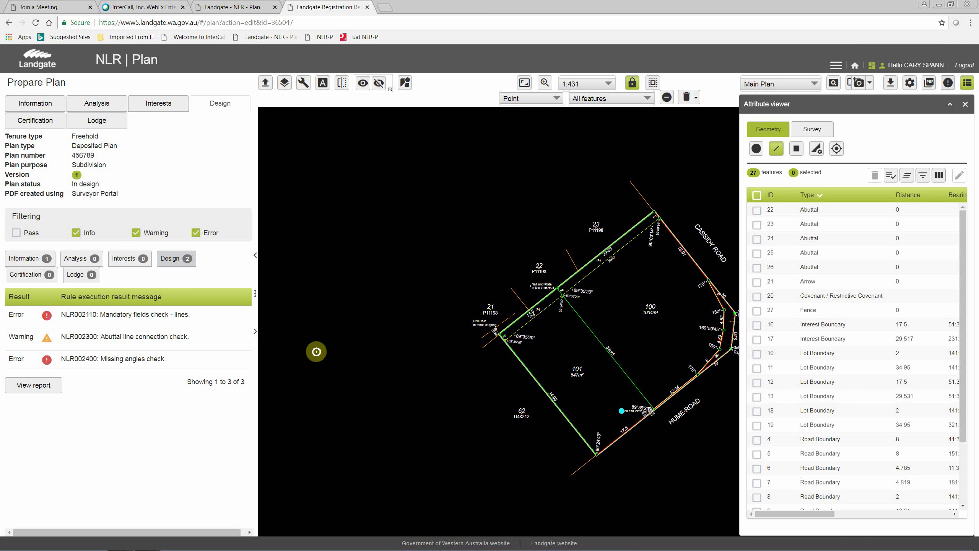
{"action": "mouse_move", "coordinate": [143, 328]}
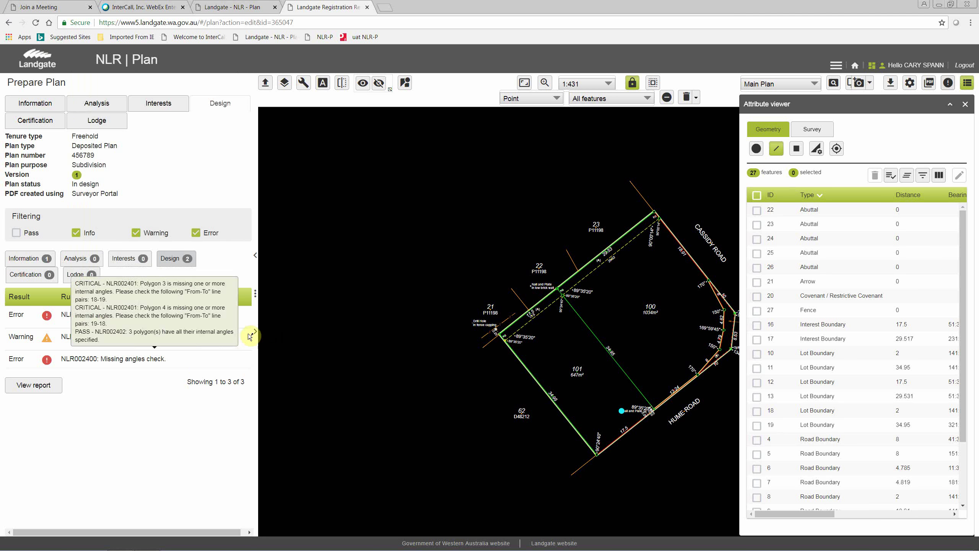
{"action": "mouse_move", "coordinate": [230, 368]}
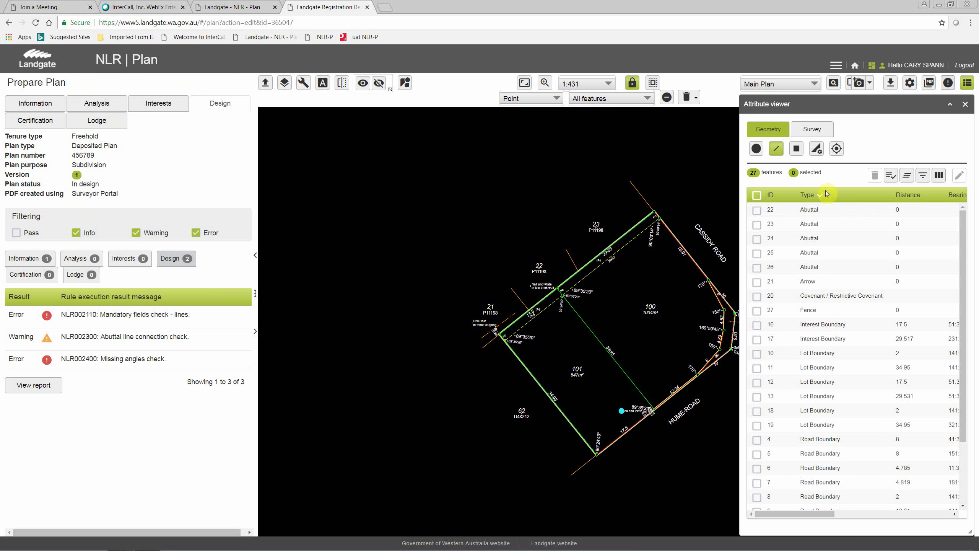
Set the measurement source to Surveyed for all interest boundary, lot boundary, road boundary and road construct or tie lines, and save.
{"action": "left_click_drag", "start_coordinate": [794, 514], "coordinate": [752, 516]}
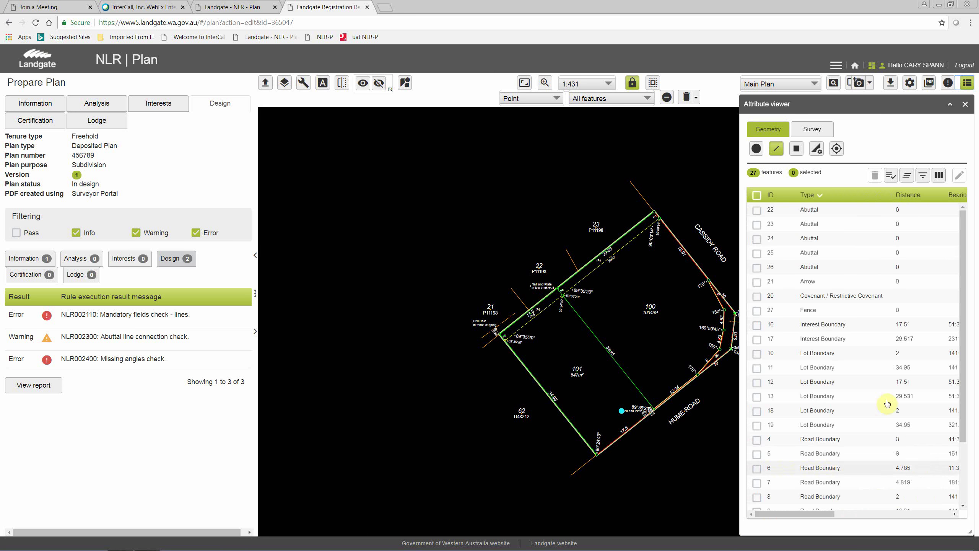
{"action": "left_click", "coordinate": [757, 324]}
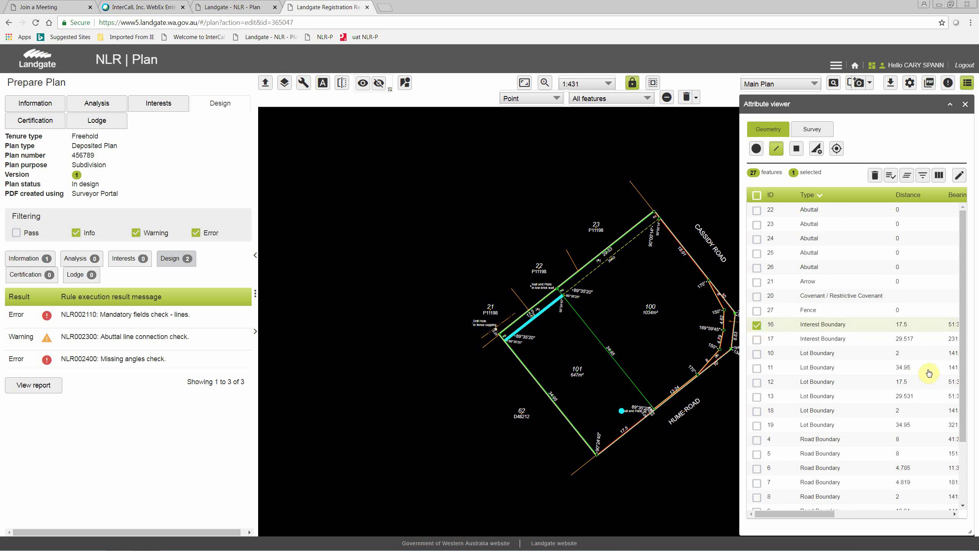
{"action": "scroll", "coordinate": [956, 425], "scroll_direction": "down", "scroll_amount": 2}
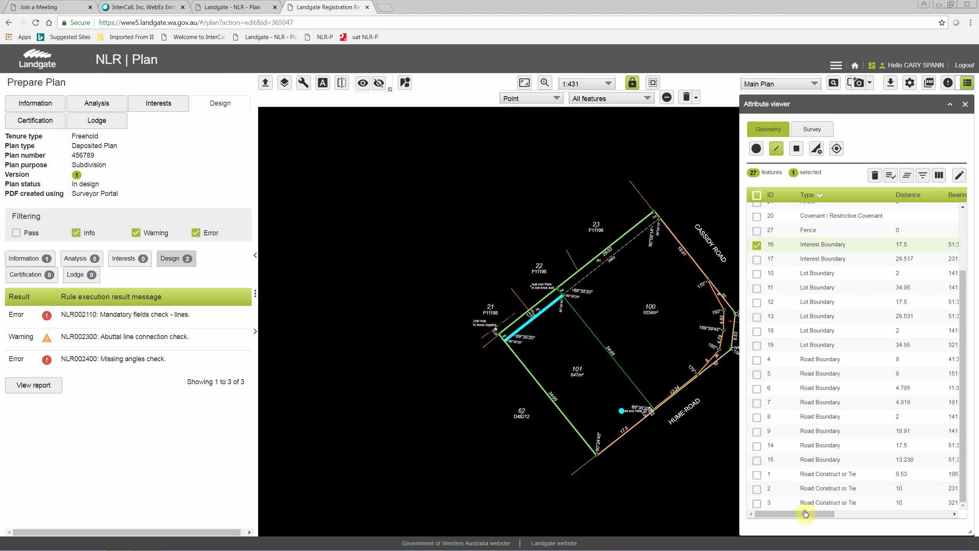
{"action": "left_click", "coordinate": [758, 502], "text": "shift"}
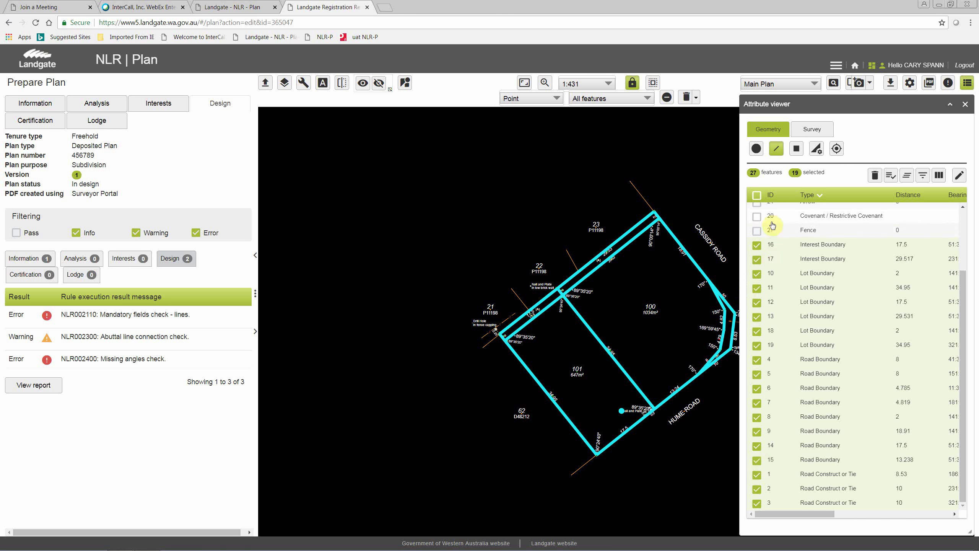
{"action": "left_click", "coordinate": [960, 176]}
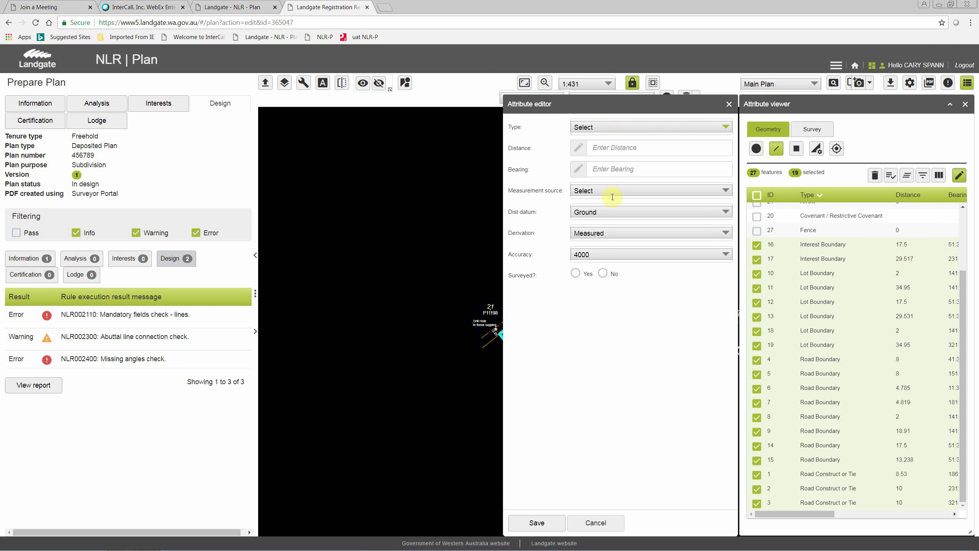
{"action": "left_click", "coordinate": [598, 193]}
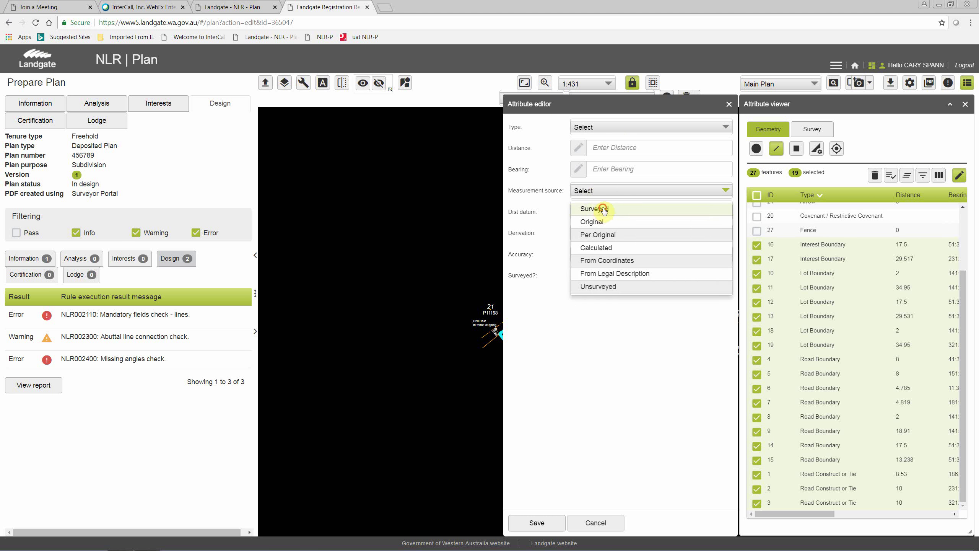
{"action": "left_click", "coordinate": [604, 210]}
{"action": "left_click", "coordinate": [536, 521]}
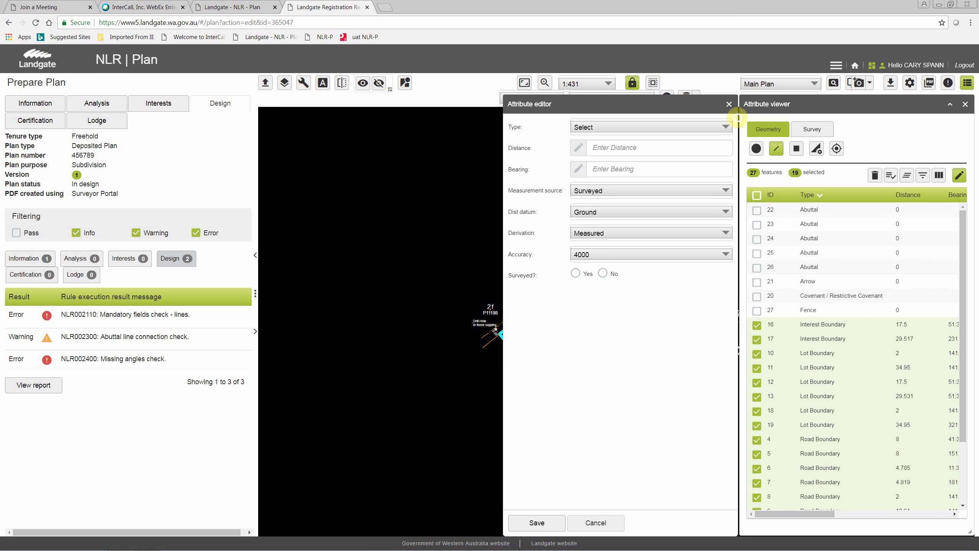
{"action": "left_click", "coordinate": [729, 105]}
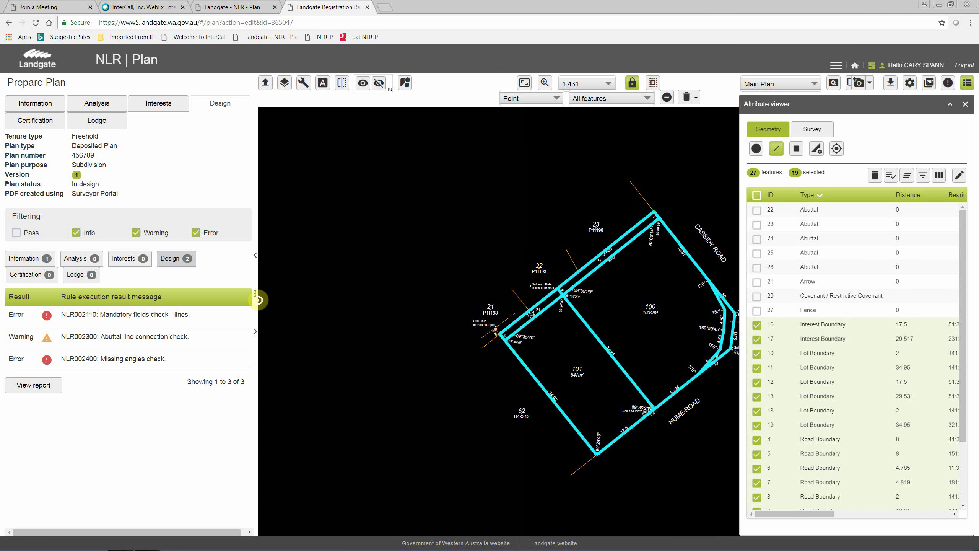
Change the peg where the interest boundary meets the line between lots 100 and 101 to Interest Point Unmarked.
{"action": "mouse_move", "coordinate": [157, 360]}
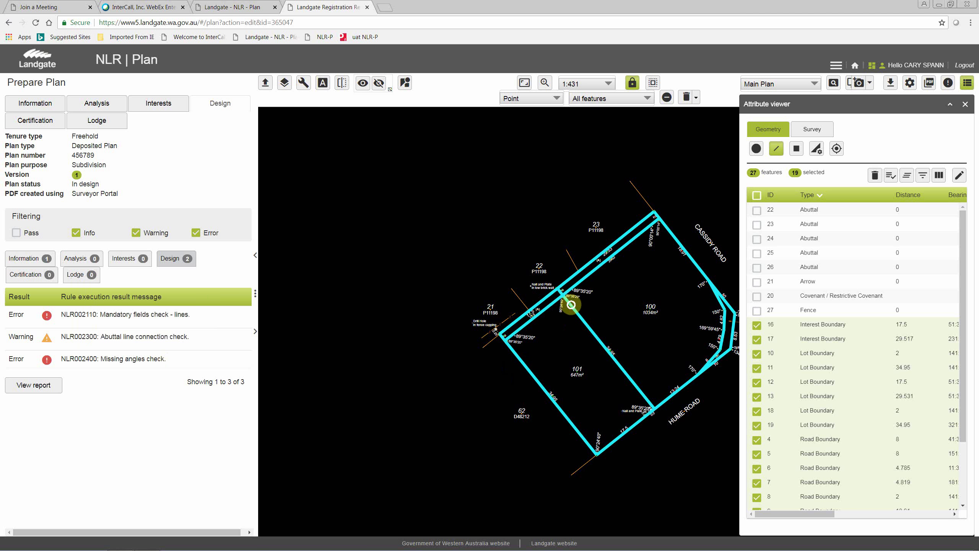
{"action": "mouse_move", "coordinate": [205, 339]}
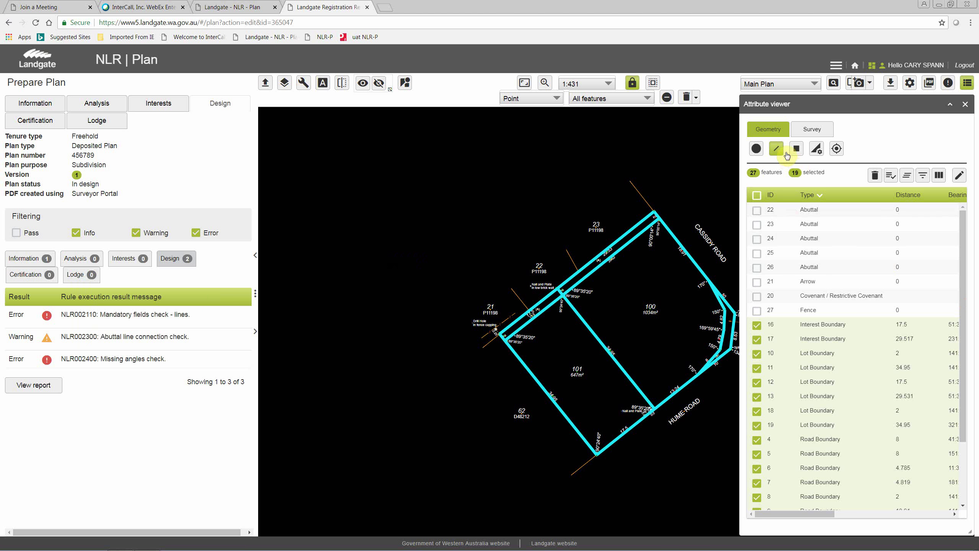
{"action": "scroll", "coordinate": [564, 303], "scroll_direction": "up", "scroll_amount": 2}
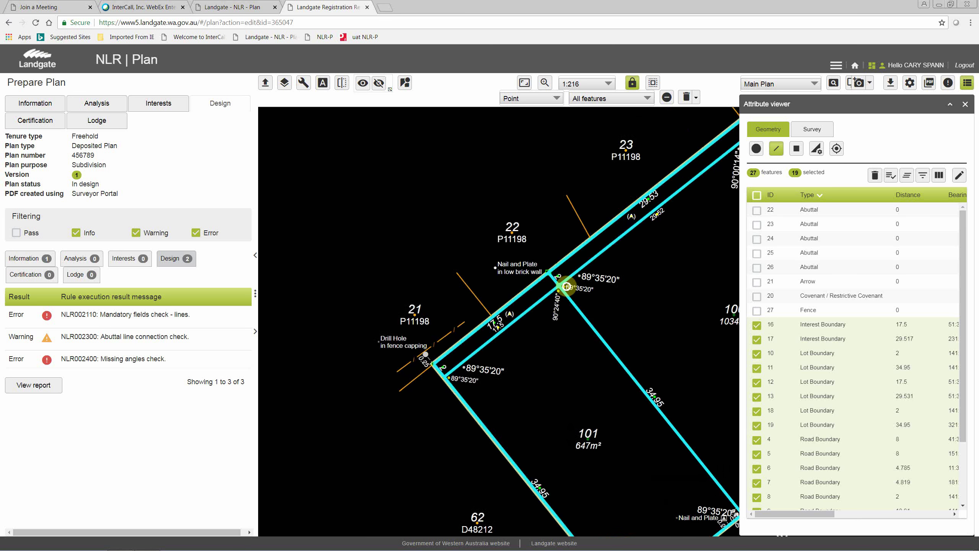
{"action": "scroll", "coordinate": [567, 287], "scroll_direction": "up", "scroll_amount": 1}
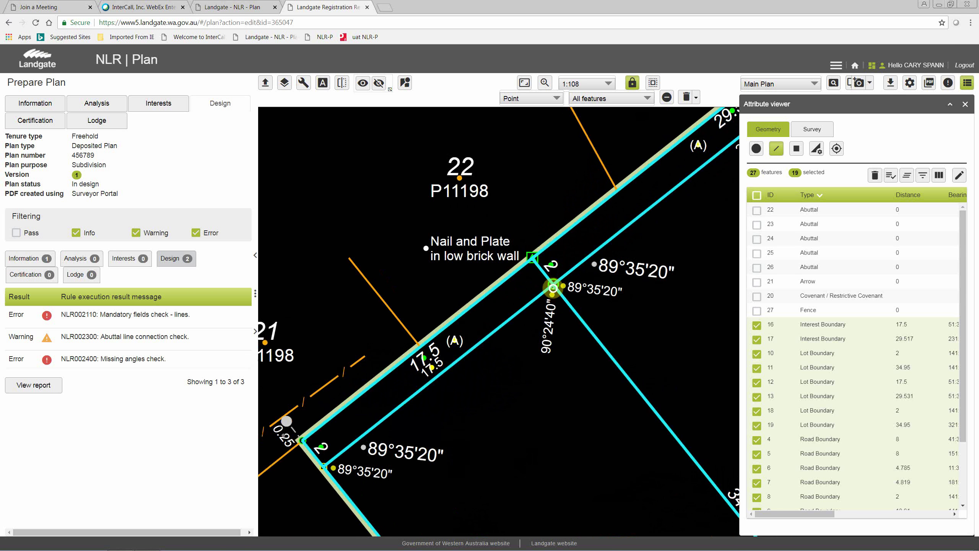
{"action": "scroll", "coordinate": [553, 287], "scroll_direction": "down", "scroll_amount": 1}
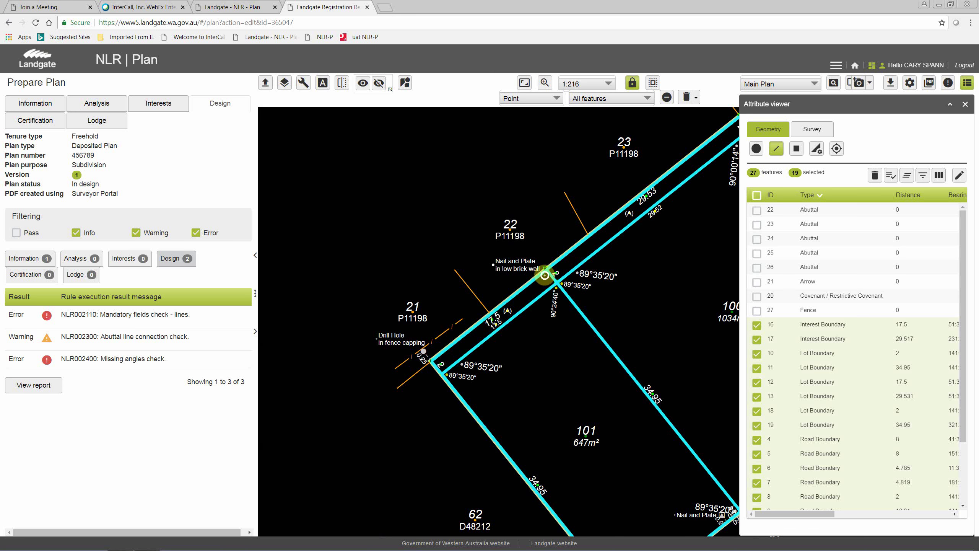
{"action": "left_click", "coordinate": [545, 275]}
{"action": "left_click", "coordinate": [556, 282]}
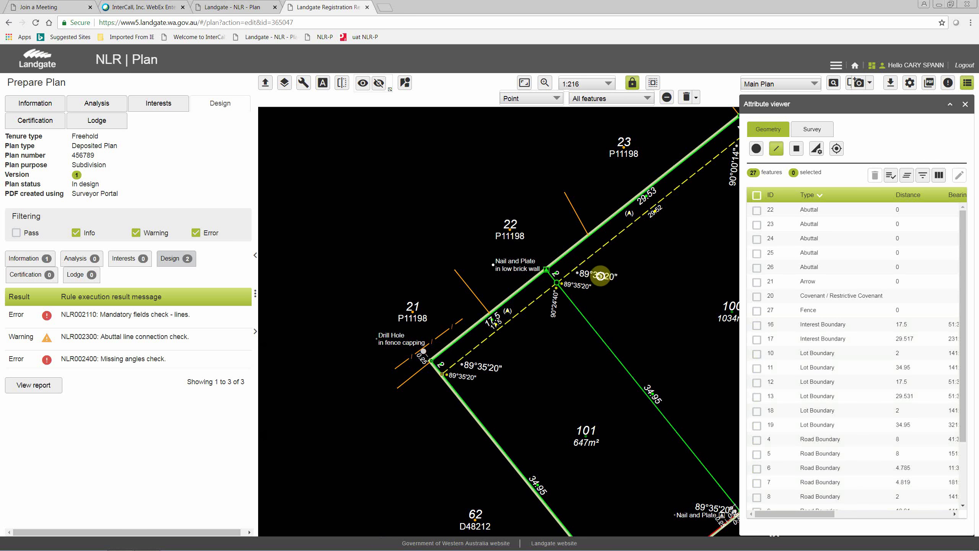
{"action": "left_click", "coordinate": [761, 148]}
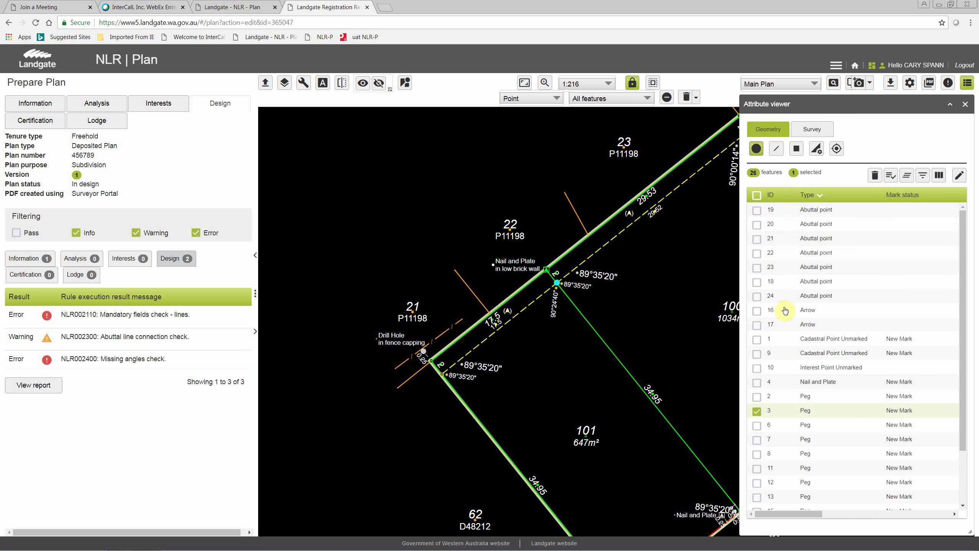
{"action": "left_click", "coordinate": [959, 176]}
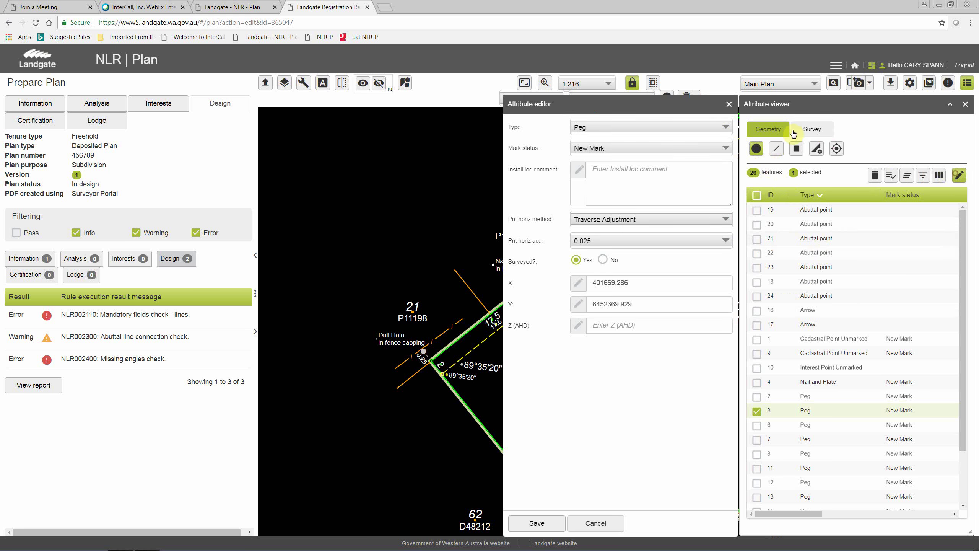
{"action": "left_click", "coordinate": [632, 131]}
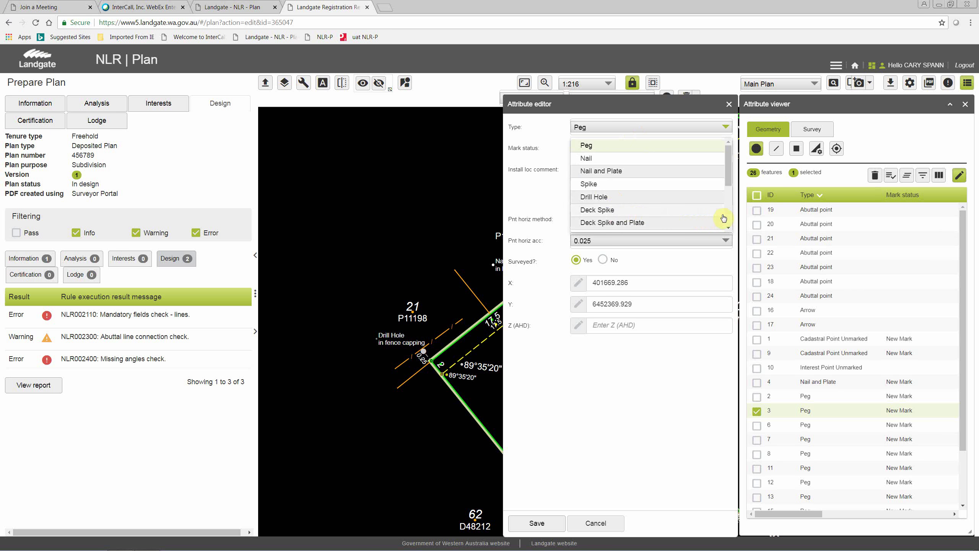
{"action": "scroll", "coordinate": [624, 204], "scroll_direction": "down", "scroll_amount": 2}
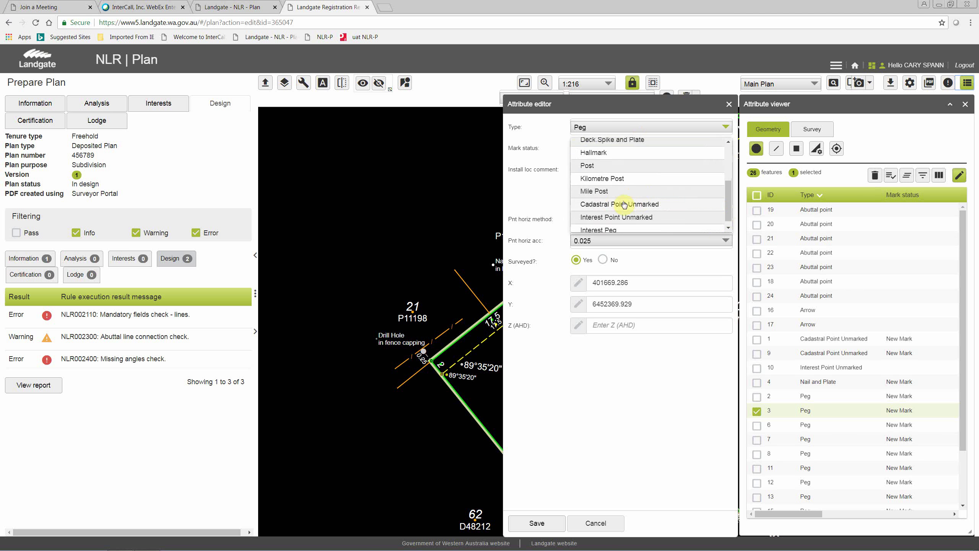
{"action": "left_click", "coordinate": [603, 219]}
{"action": "left_click", "coordinate": [536, 523]}
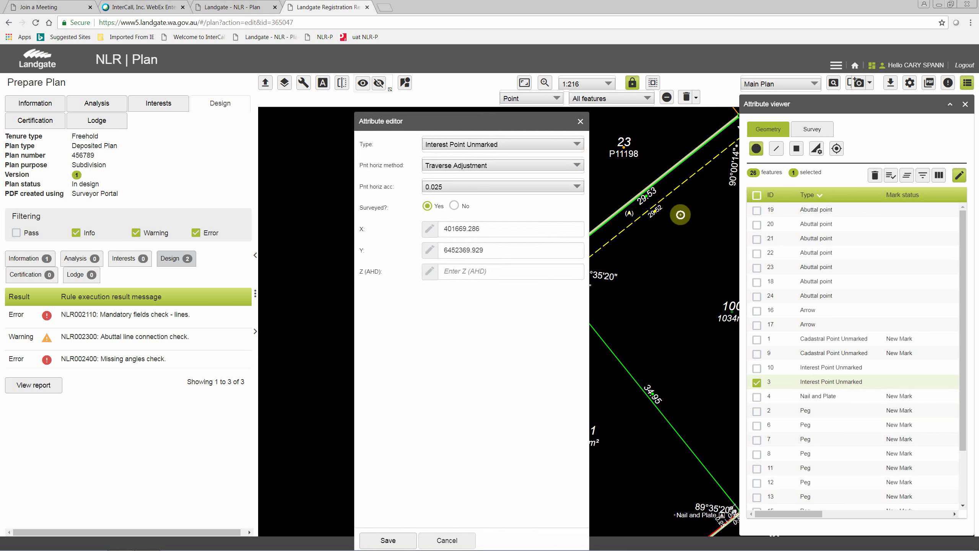
Change the peg at the Cassidy Road end of the interest boundary to Interest Point Unmarked and close the attribute editor.
{"action": "left_click_drag", "start_coordinate": [690, 212], "coordinate": [650, 213]}
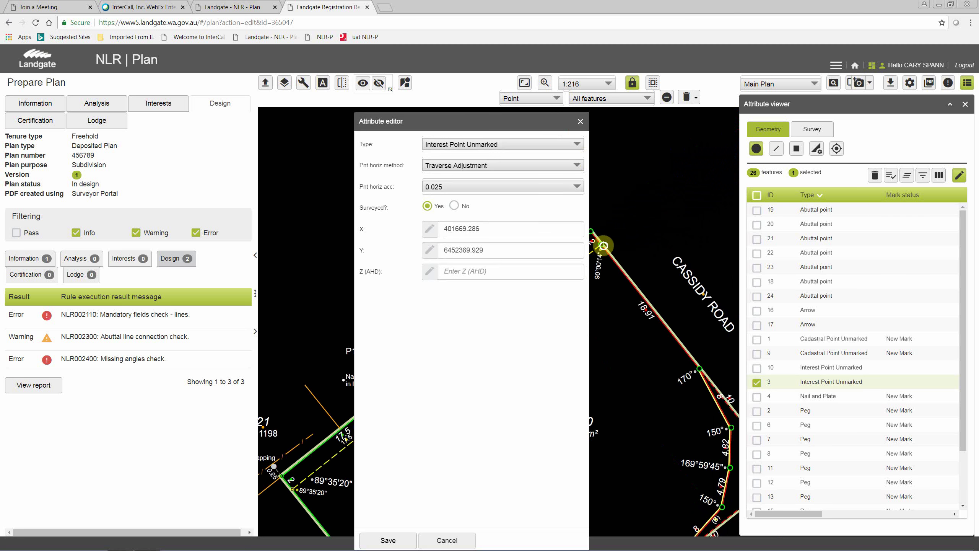
{"action": "left_click", "coordinate": [602, 245]}
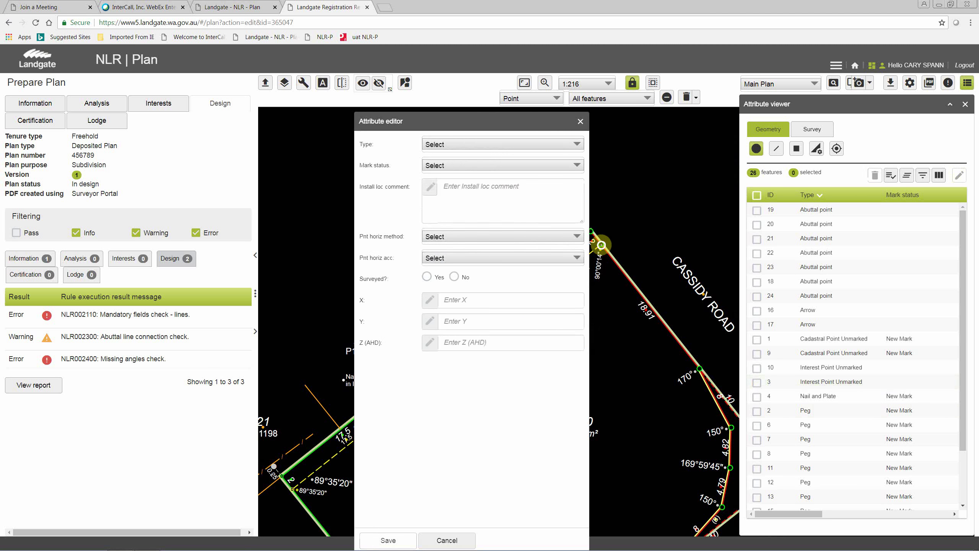
{"action": "left_click", "coordinate": [491, 147]}
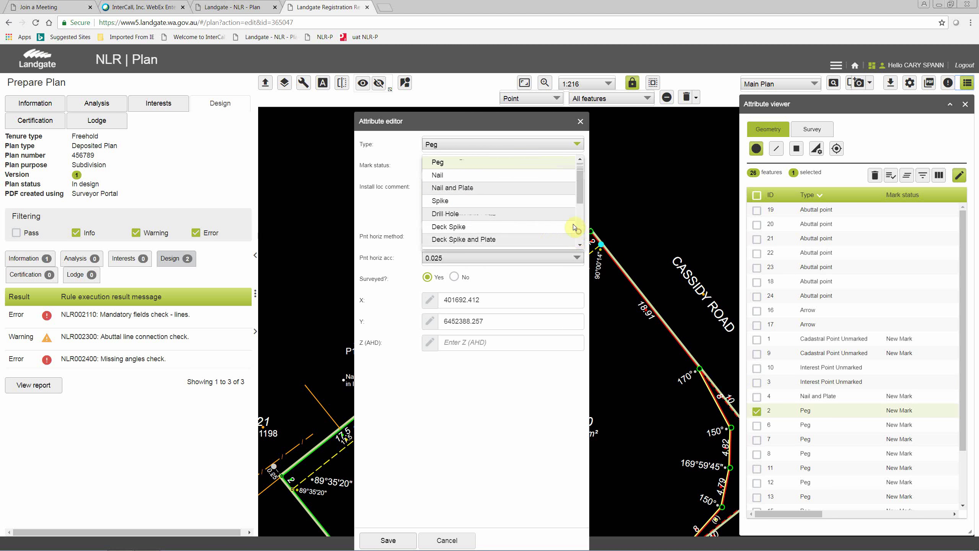
{"action": "scroll", "coordinate": [455, 236], "scroll_direction": "down", "scroll_amount": 2}
{"action": "left_click", "coordinate": [455, 235]}
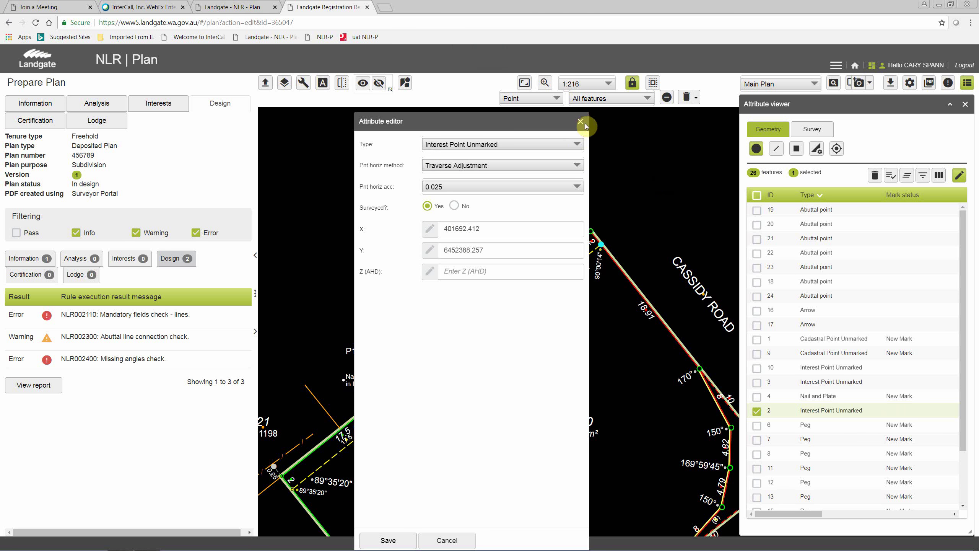
{"action": "left_click", "coordinate": [590, 123]}
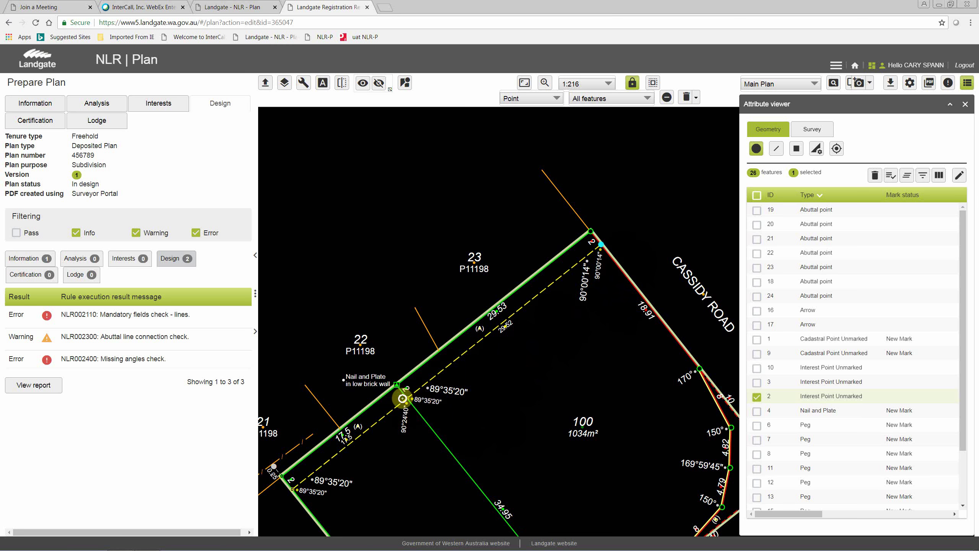
Create a total lot boundary distance for the 2 and 34.95 segments between lots 100 and 101, and swap its label with the segment distance.
{"action": "scroll", "coordinate": [404, 398], "scroll_direction": "up", "scroll_amount": 2}
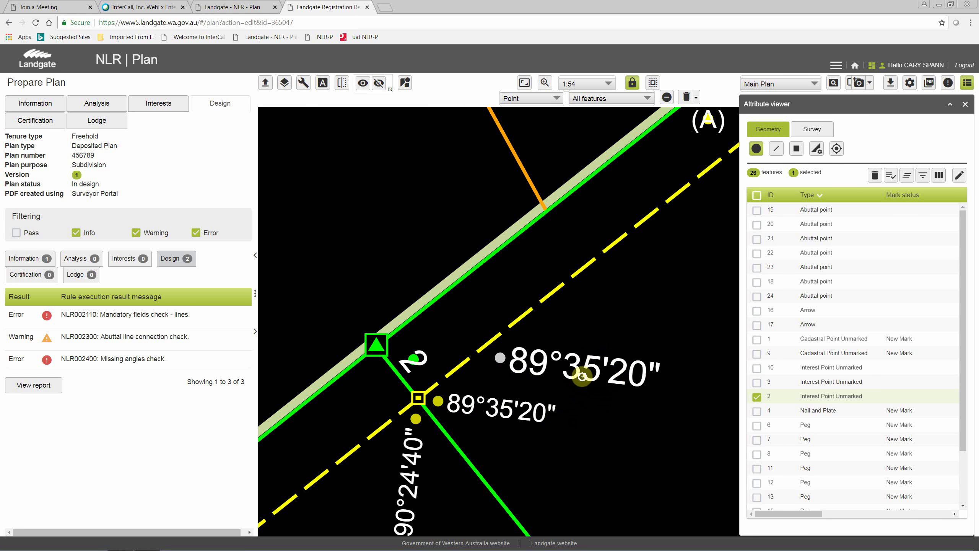
{"action": "scroll", "coordinate": [469, 387], "scroll_direction": "down", "scroll_amount": 1}
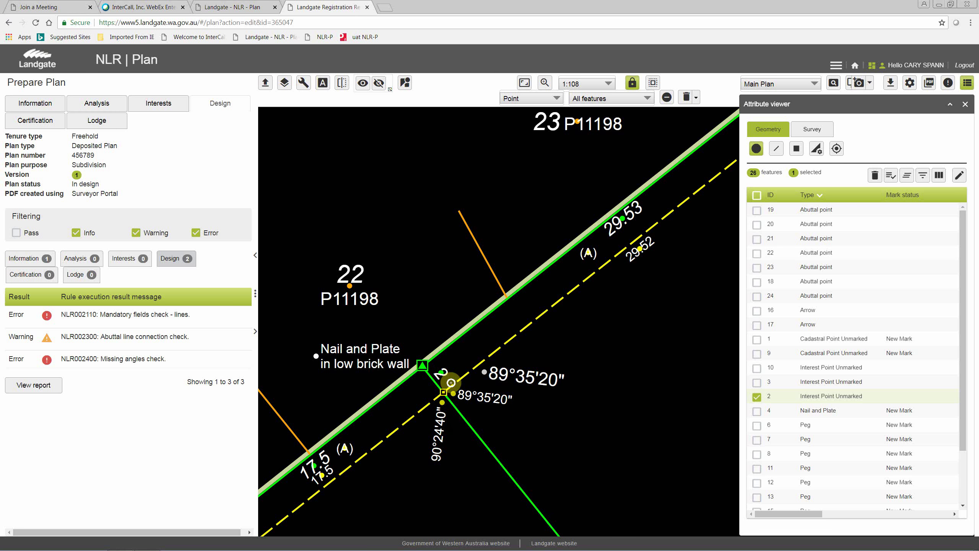
{"action": "scroll", "coordinate": [451, 382], "scroll_direction": "down", "scroll_amount": 1}
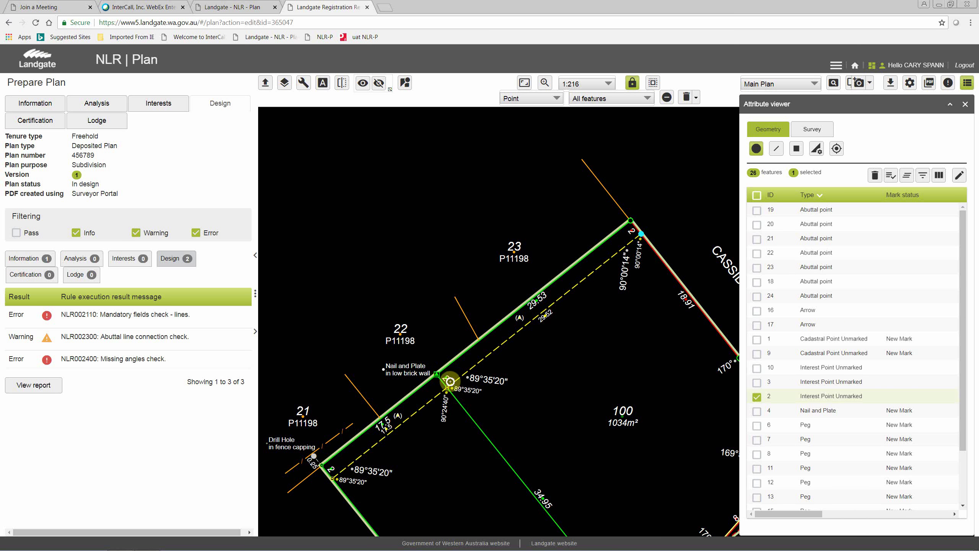
{"action": "scroll", "coordinate": [445, 380], "scroll_direction": "up", "scroll_amount": 1}
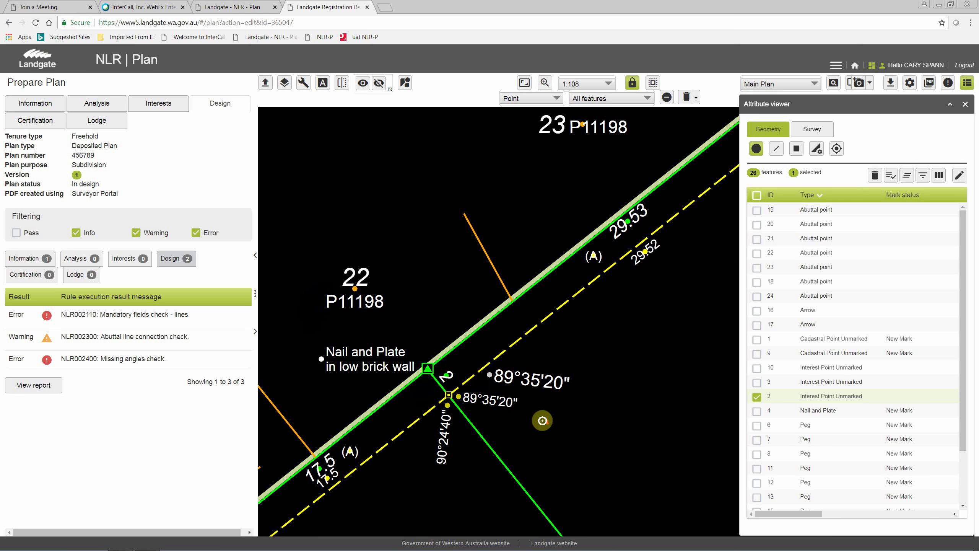
{"action": "scroll", "coordinate": [543, 420], "scroll_direction": "down", "scroll_amount": 1}
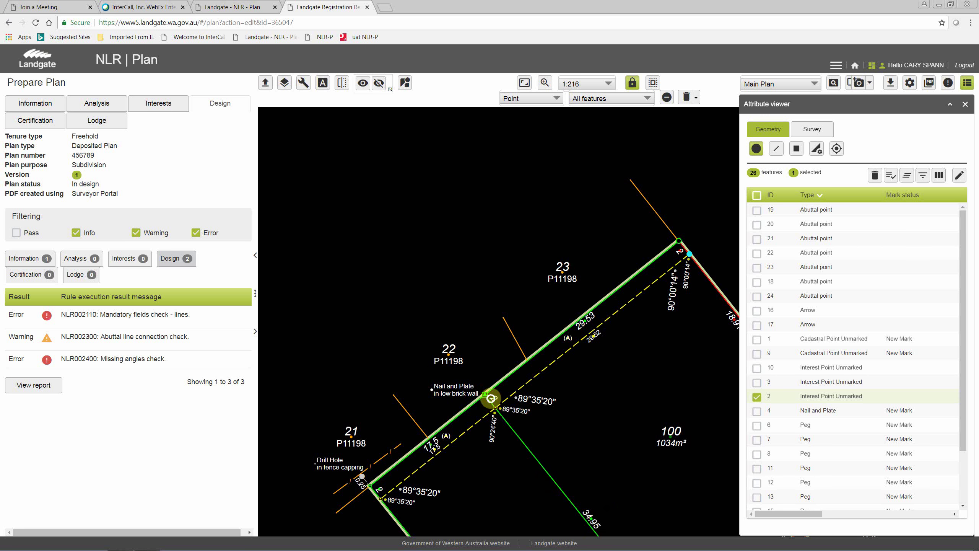
{"action": "left_click", "coordinate": [549, 474]}
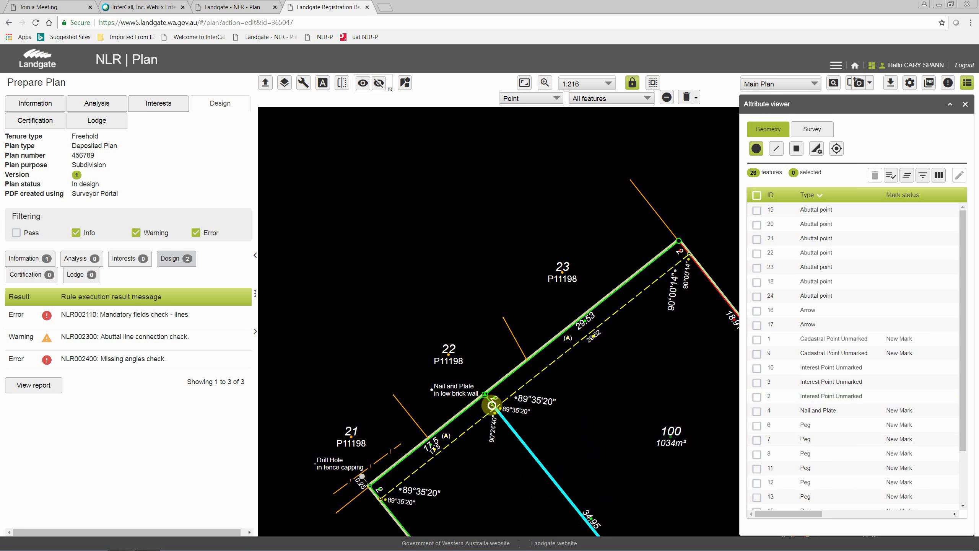
{"action": "left_click", "coordinate": [513, 392]}
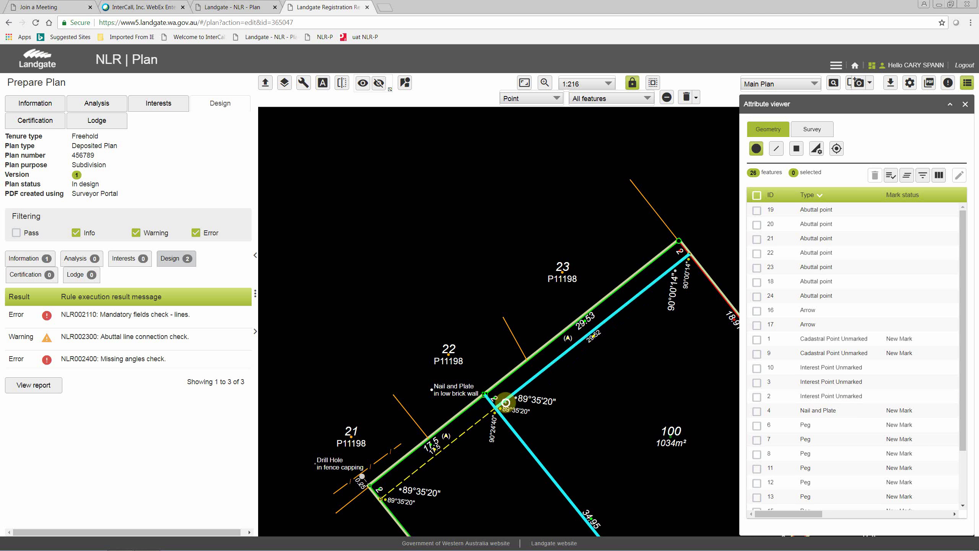
{"action": "left_click", "coordinate": [570, 345]}
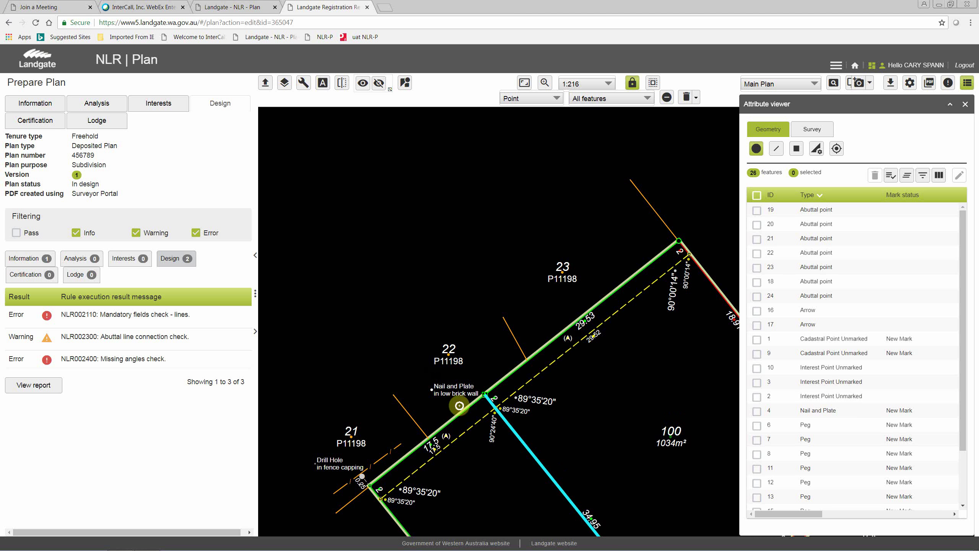
{"action": "double_click", "coordinate": [253, 259]}
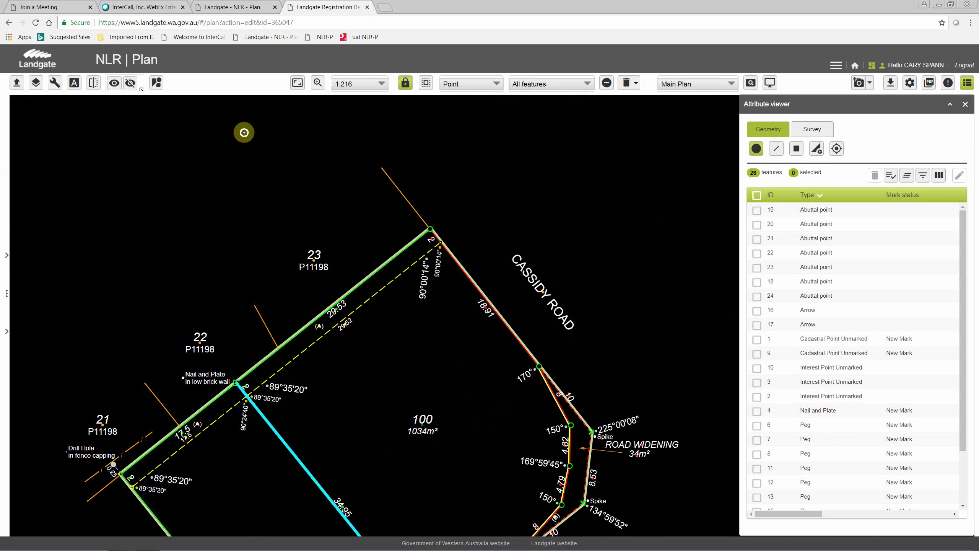
{"action": "left_click", "coordinate": [55, 83]}
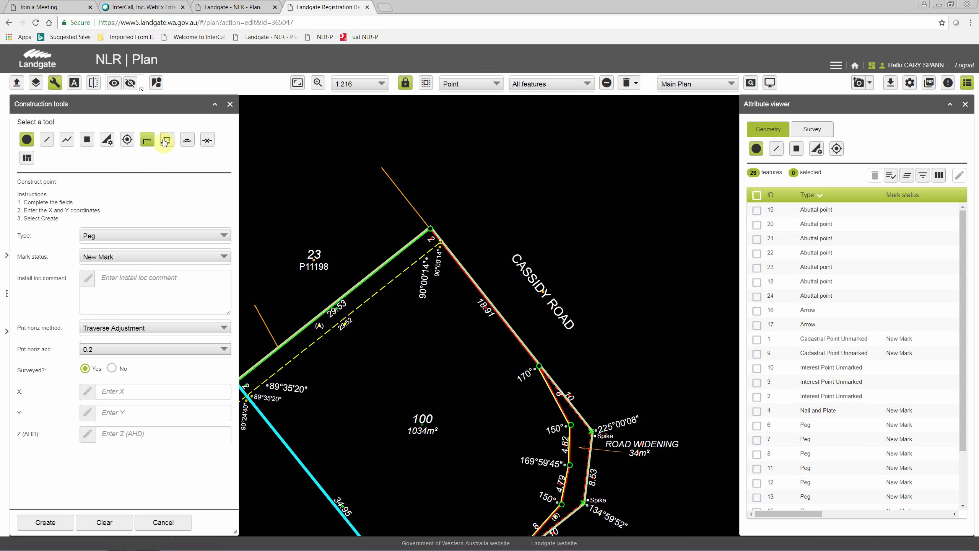
{"action": "left_click", "coordinate": [188, 140]}
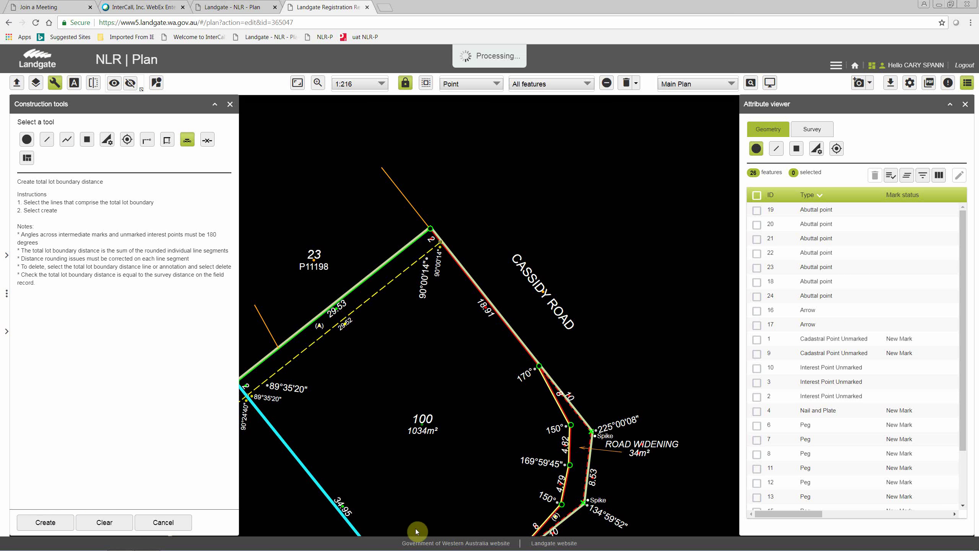
{"action": "left_click", "coordinate": [334, 510]}
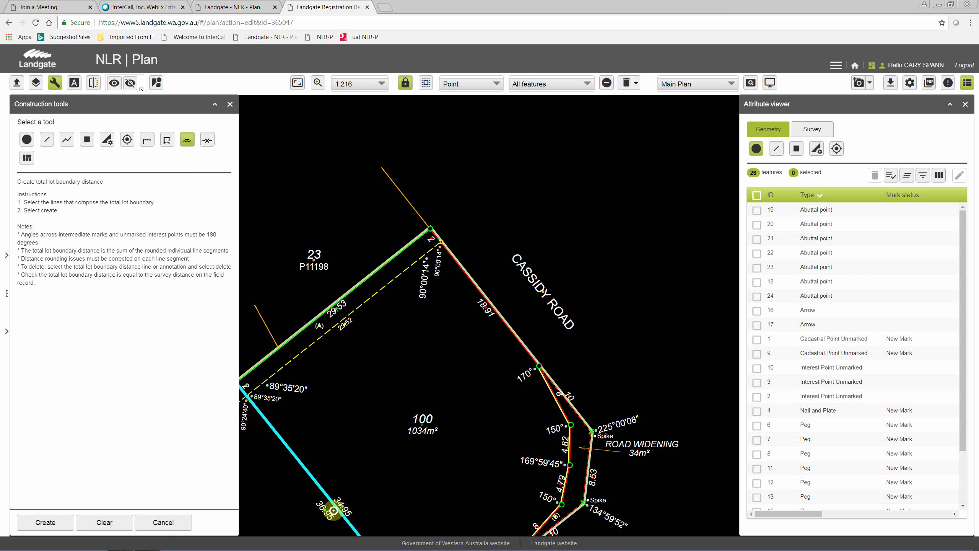
{"action": "left_click", "coordinate": [324, 513]}
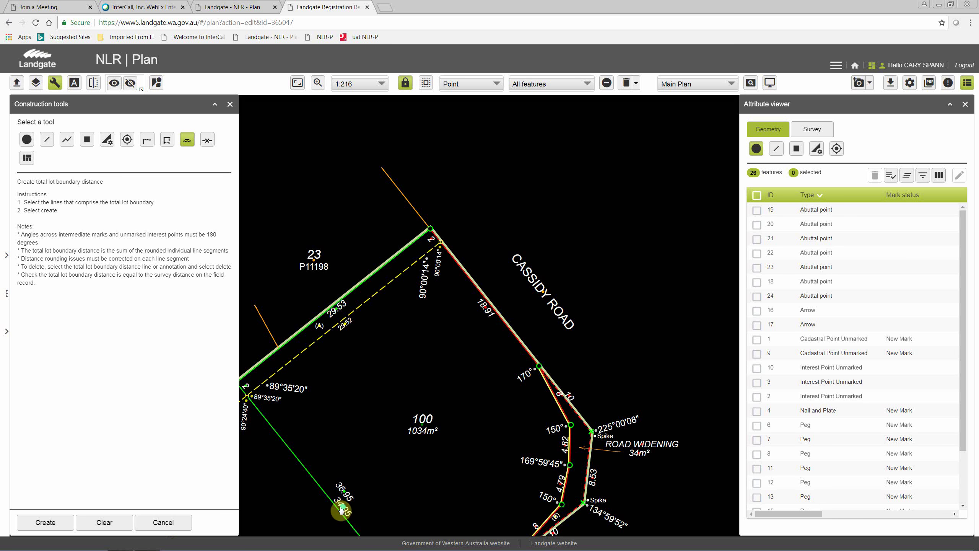
Set the distance of the longer lot boundary segment between lots 100 and 101 to 35 and save.
{"action": "left_click", "coordinate": [777, 148]}
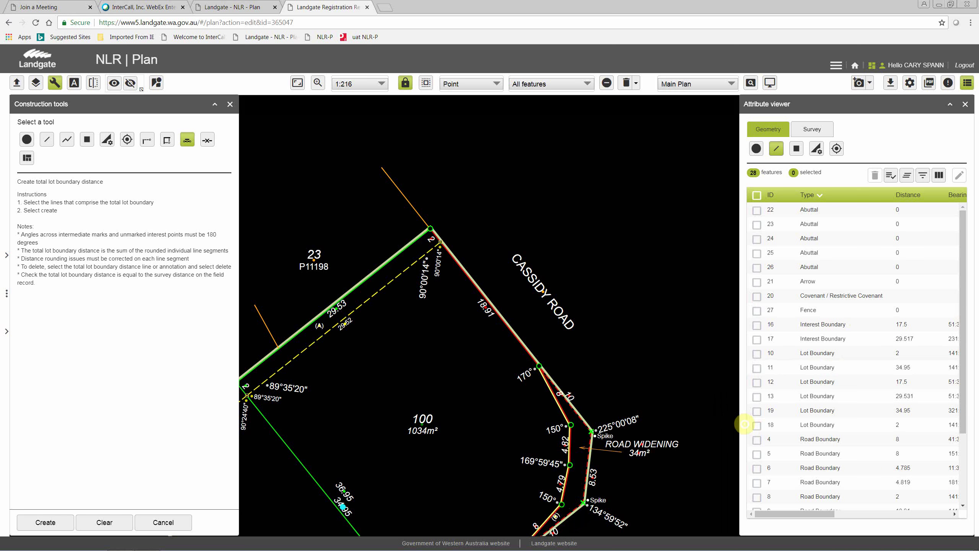
{"action": "scroll", "coordinate": [805, 418], "scroll_direction": "down", "scroll_amount": 3}
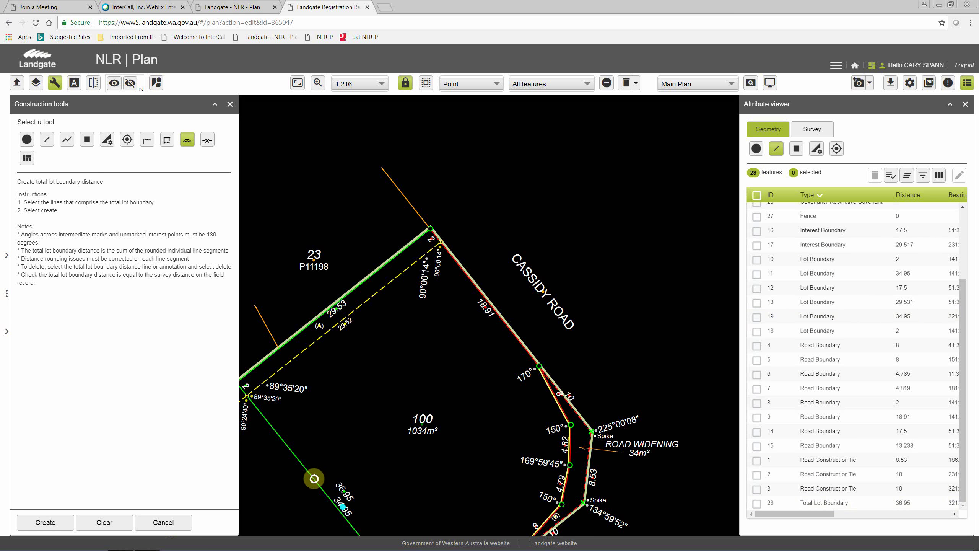
{"action": "left_click", "coordinate": [314, 479]}
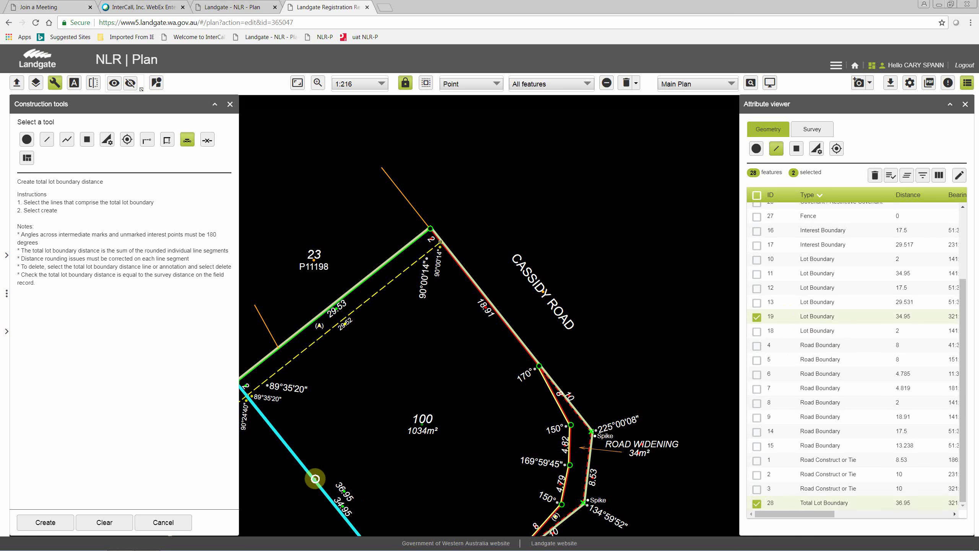
{"action": "left_click", "coordinate": [756, 505]}
{"action": "left_click", "coordinate": [960, 175]}
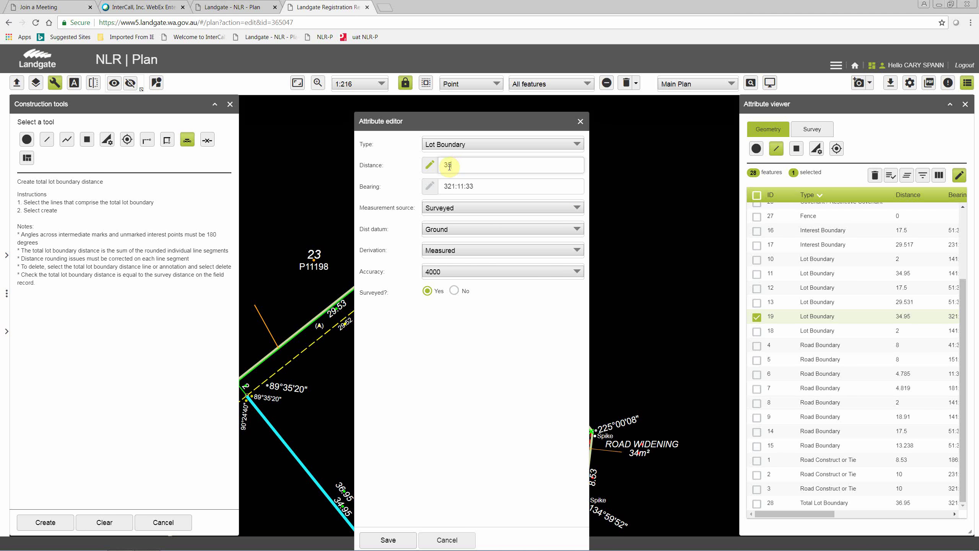
{"action": "left_click", "coordinate": [396, 542]}
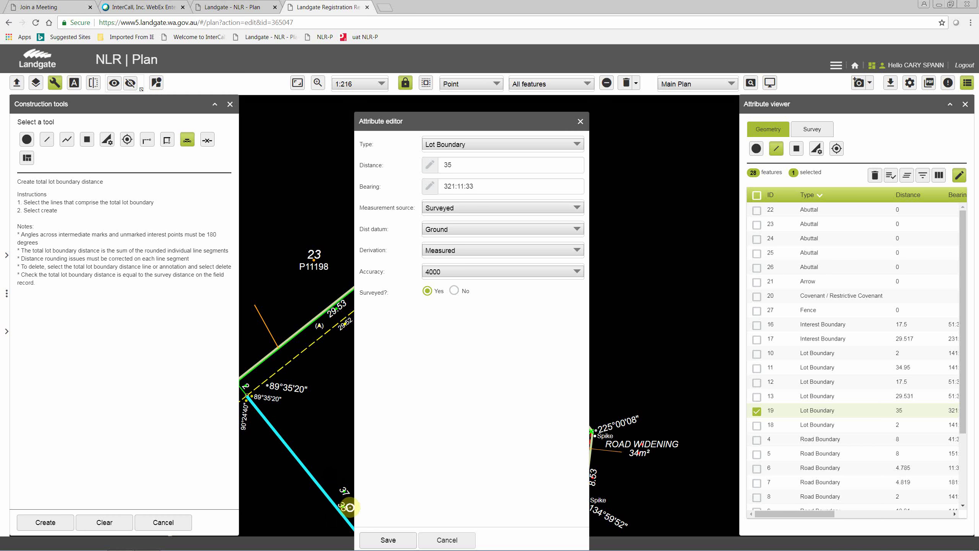
Restore the segment's distance to 34.95, save it, and close the attribute editor.
{"action": "left_click_drag", "start_coordinate": [457, 165], "coordinate": [448, 165]}
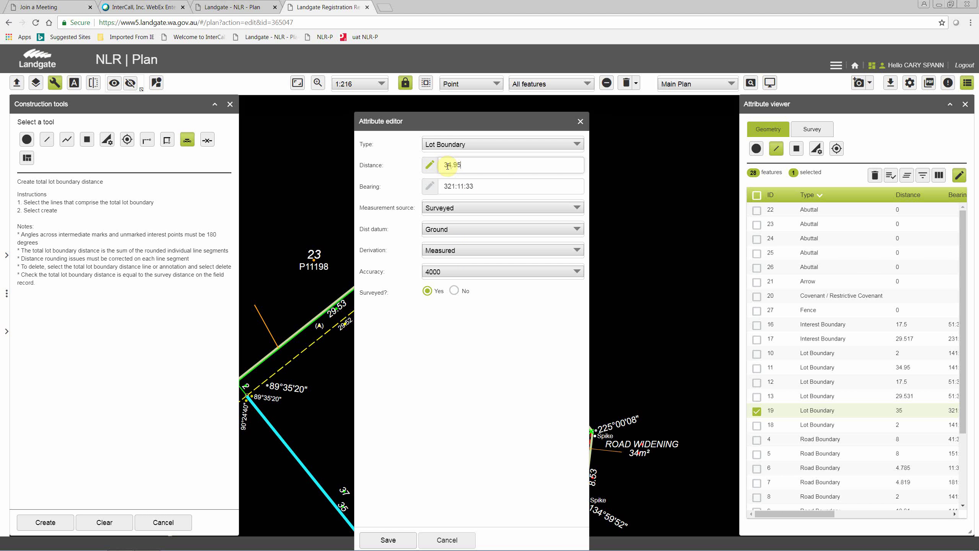
{"action": "left_click", "coordinate": [399, 538]}
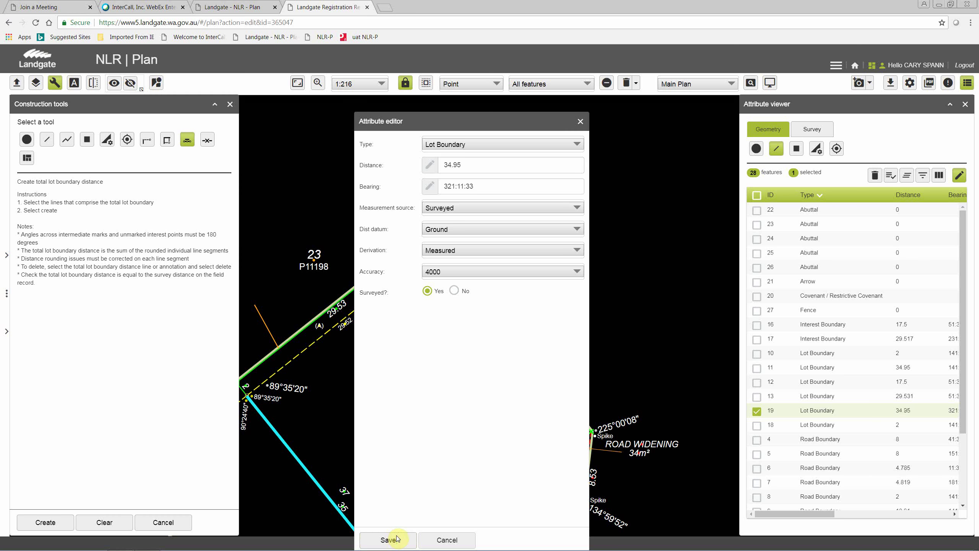
{"action": "left_click", "coordinate": [397, 539]}
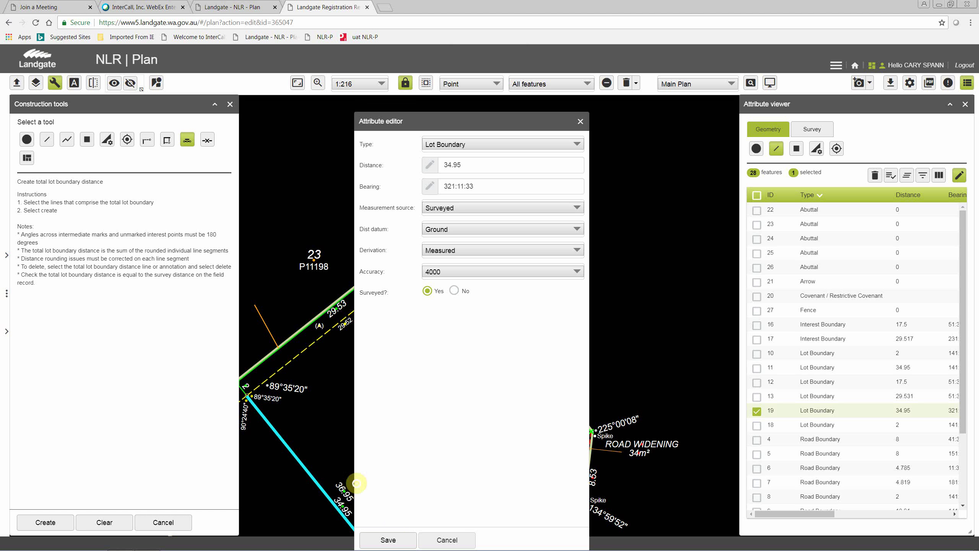
{"action": "left_click", "coordinate": [446, 542]}
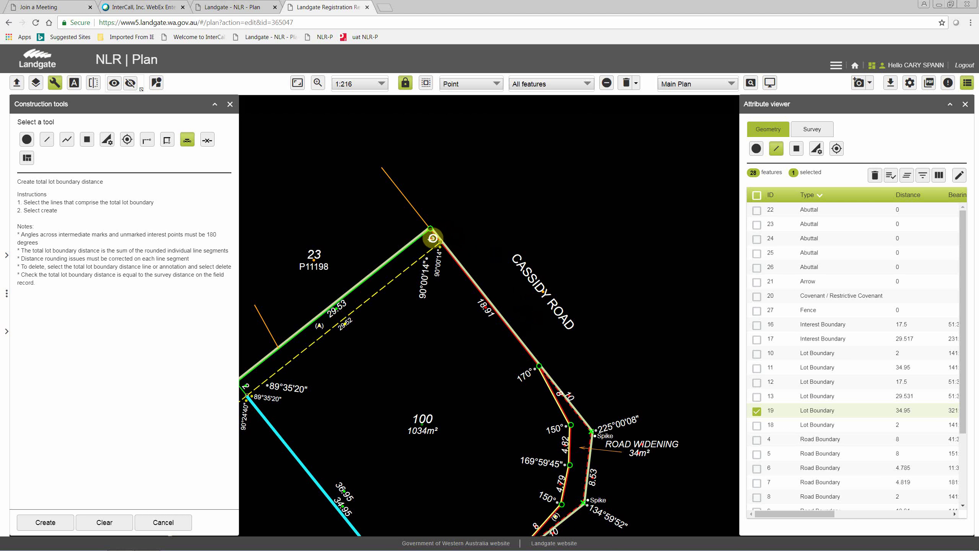
Create a total lot boundary distance from lot 100's 2 and 18.91 road boundary segments along Cassidy Road, and flip its label inside the lot.
{"action": "left_click", "coordinate": [466, 276]}
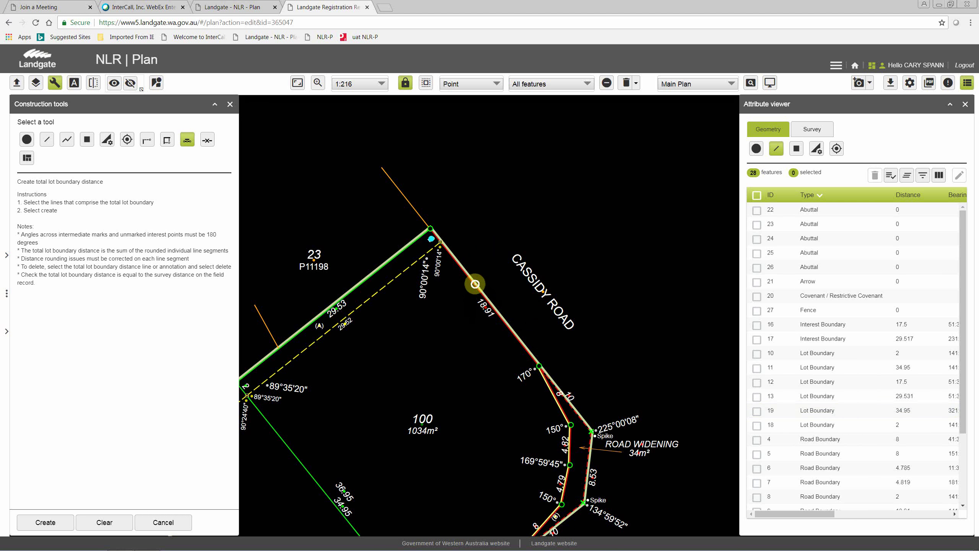
{"action": "scroll", "coordinate": [440, 240], "scroll_direction": "up", "scroll_amount": 2}
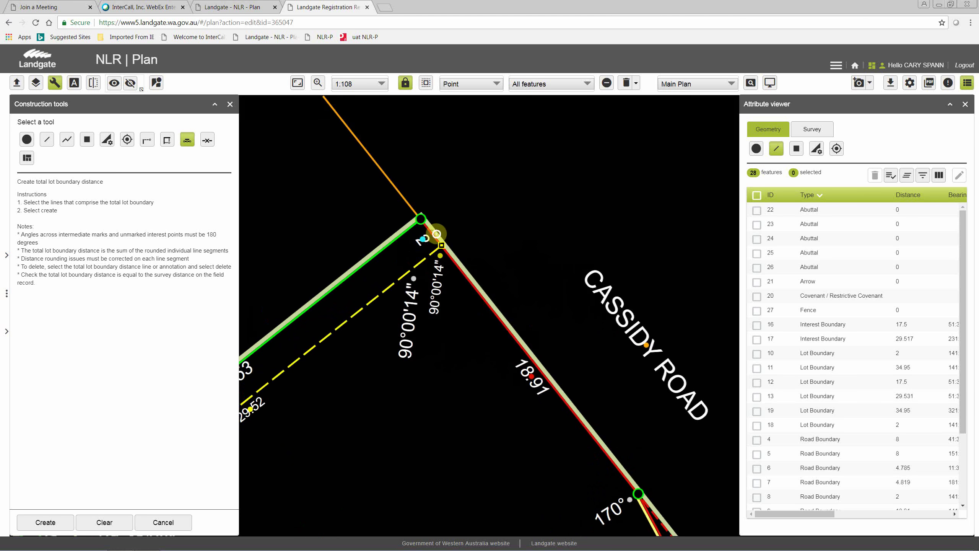
{"action": "left_click", "coordinate": [436, 234]}
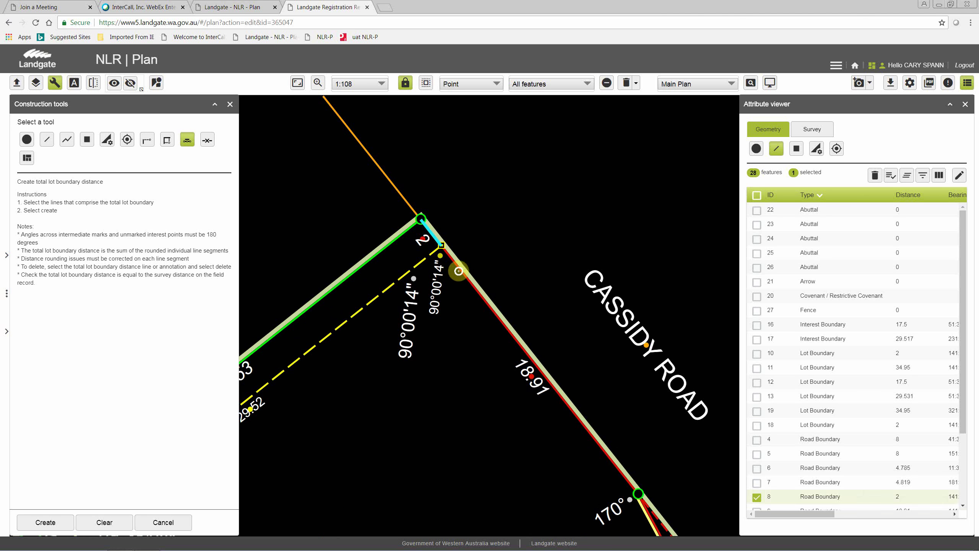
{"action": "left_click", "coordinate": [498, 319]}
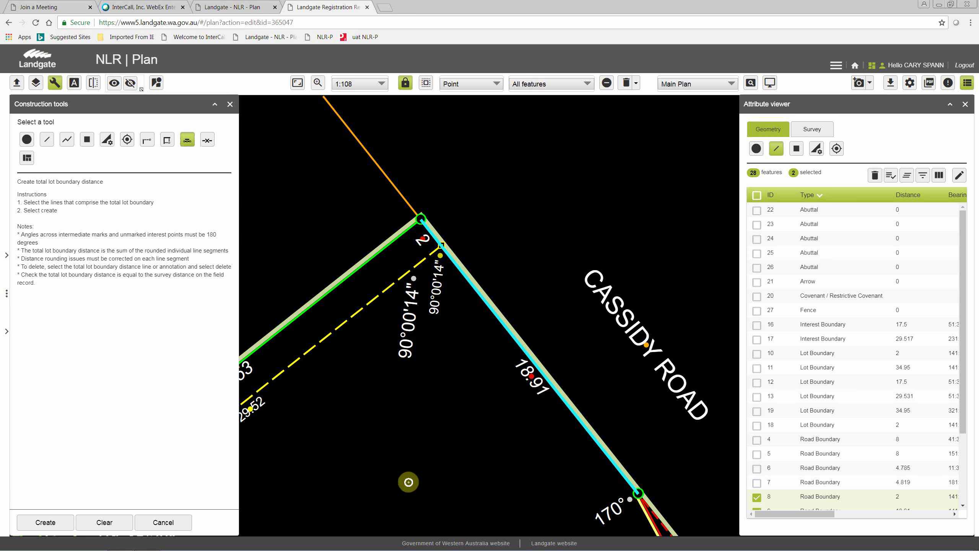
{"action": "left_click", "coordinate": [486, 467]}
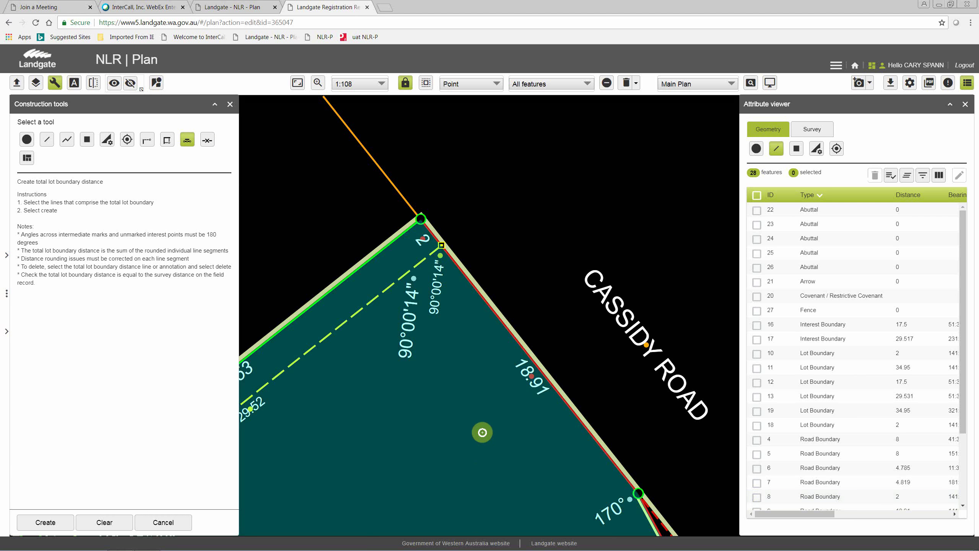
{"action": "scroll", "coordinate": [481, 428], "scroll_direction": "down", "scroll_amount": 1}
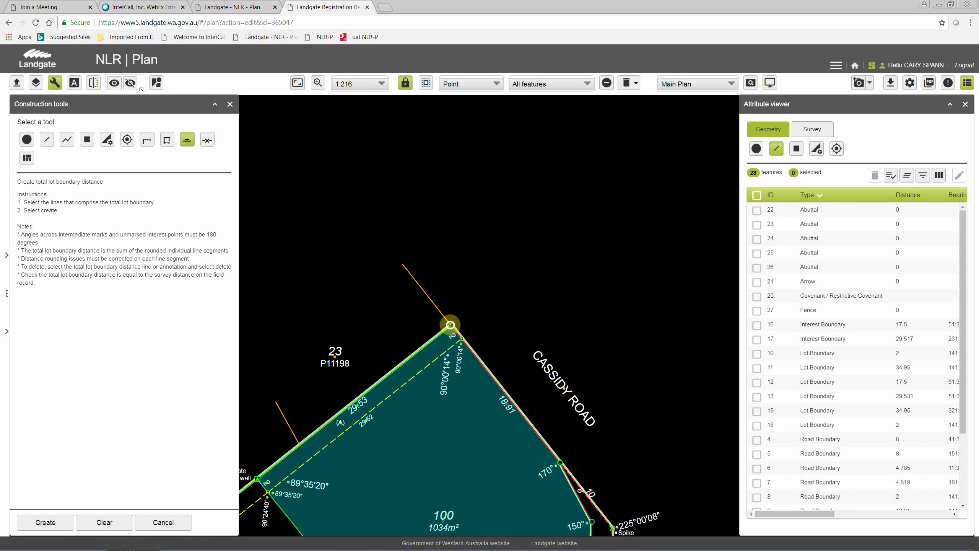
{"action": "left_click", "coordinate": [498, 364]}
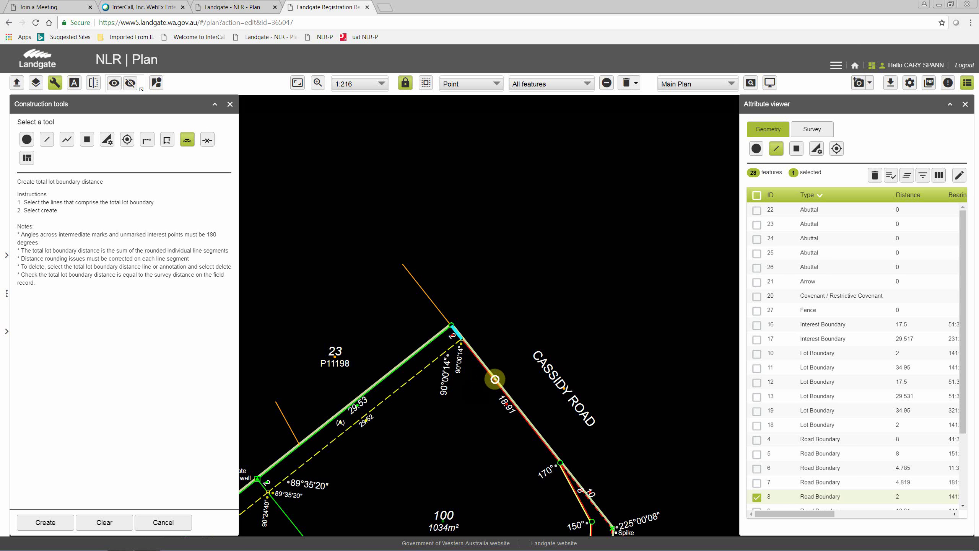
{"action": "left_click", "coordinate": [495, 379]}
{"action": "left_click", "coordinate": [45, 523]}
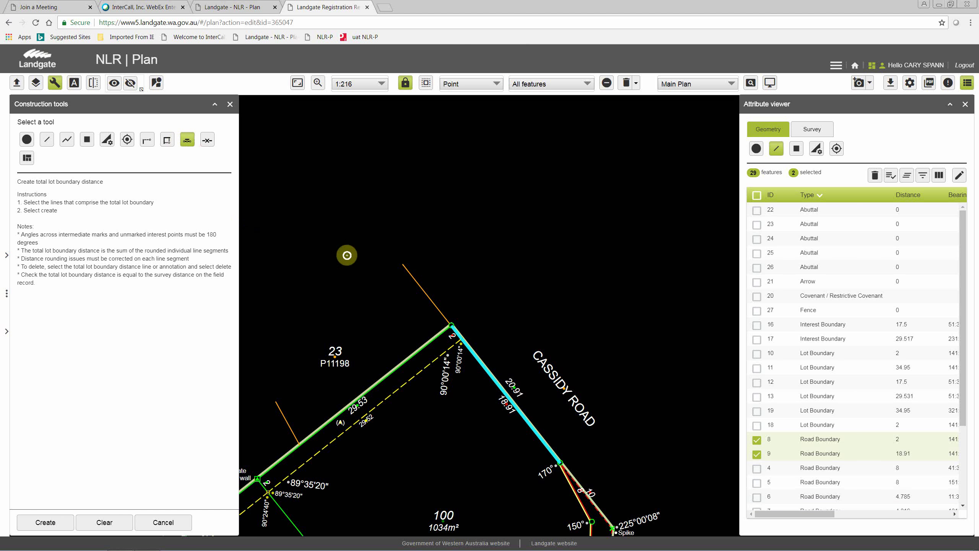
{"action": "left_click", "coordinate": [455, 292]}
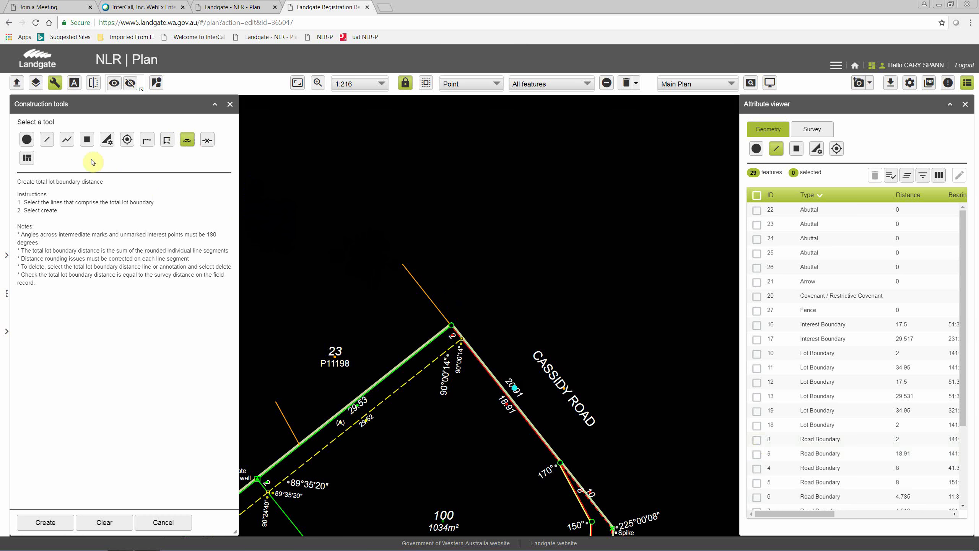
{"action": "left_click", "coordinate": [94, 83]}
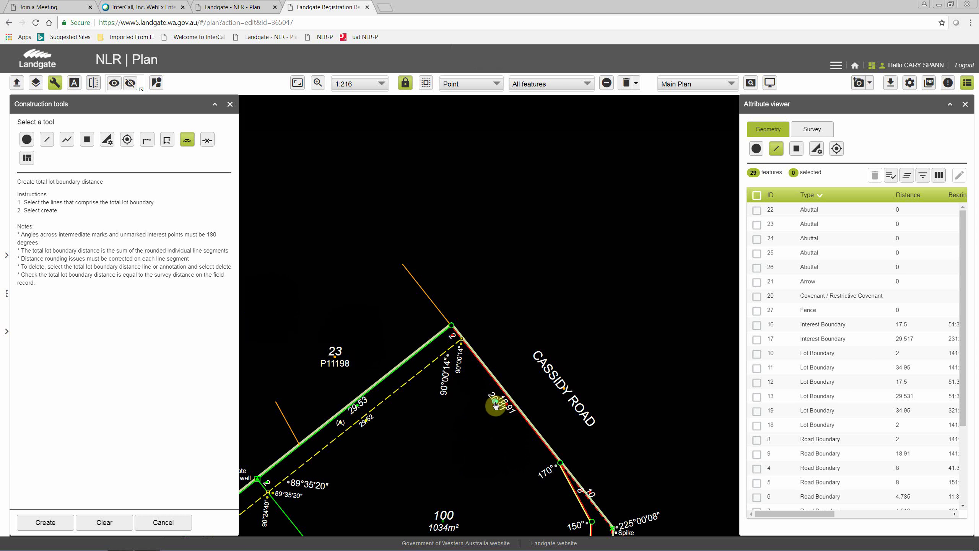
Create a total lot boundary distance from the 2 and 34.95 segments along lot 101's boundary with lot 62.
{"action": "scroll", "coordinate": [454, 467], "scroll_direction": "down", "scroll_amount": 2}
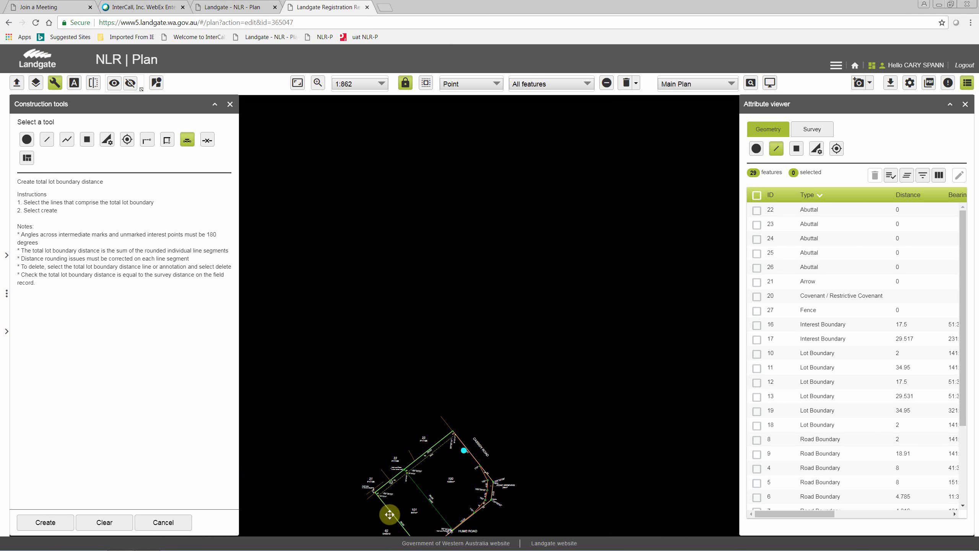
{"action": "left_click_drag", "start_coordinate": [390, 513], "coordinate": [434, 383]}
{"action": "scroll", "coordinate": [434, 338], "scroll_direction": "up", "scroll_amount": 2}
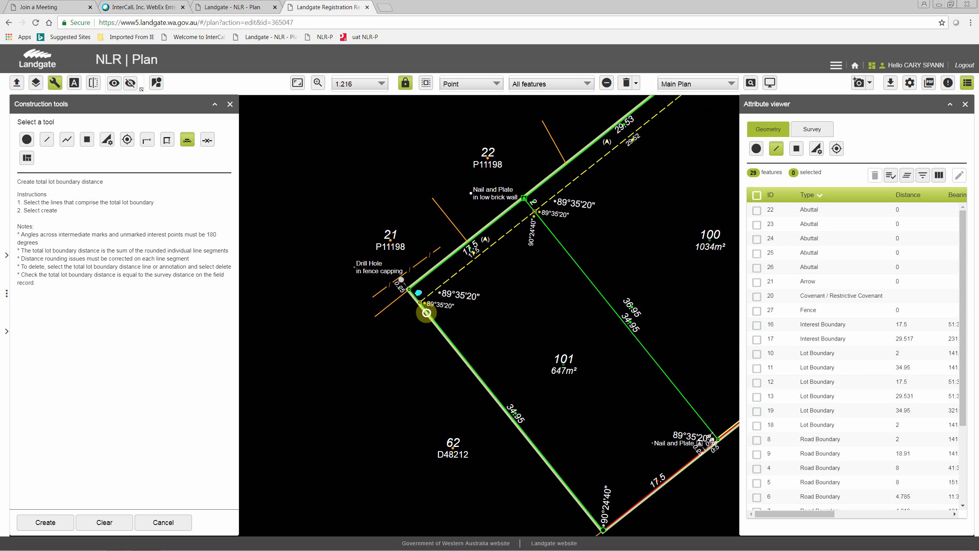
{"action": "left_click", "coordinate": [415, 298]}
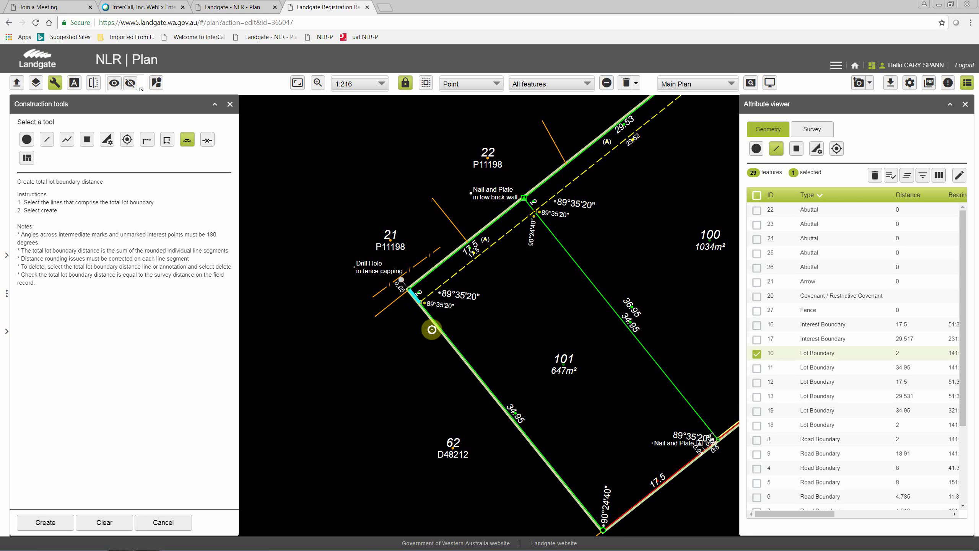
{"action": "left_click", "coordinate": [462, 355]}
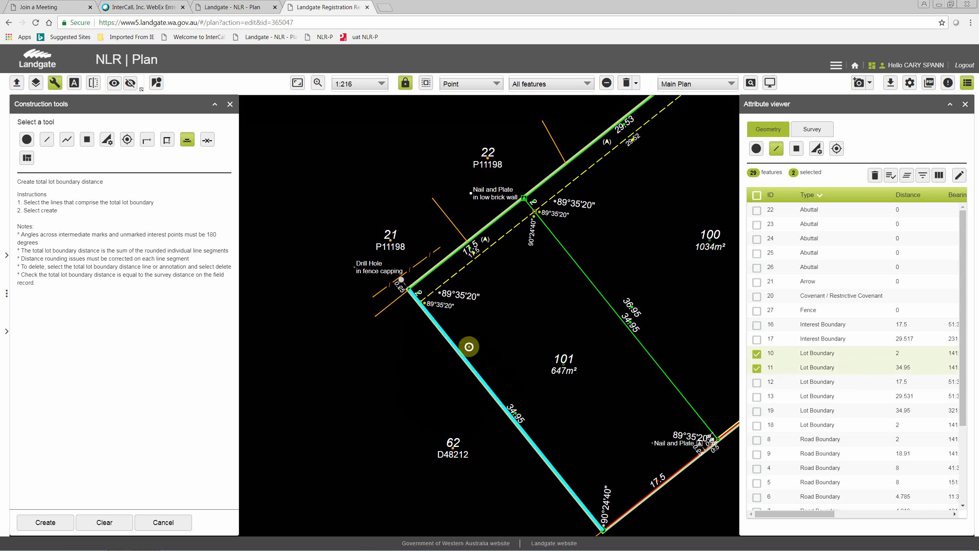
{"action": "left_click", "coordinate": [192, 144]}
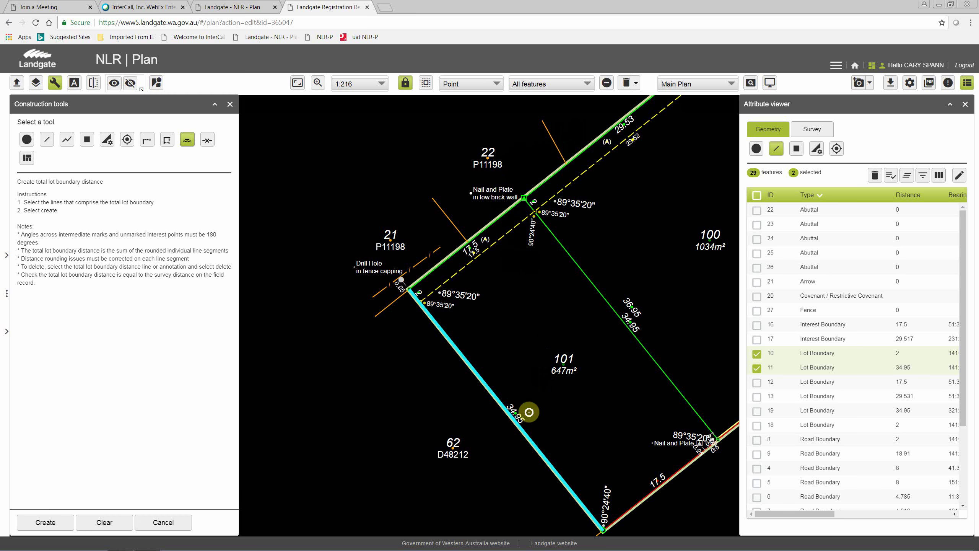
{"action": "left_click", "coordinate": [37, 523]}
{"action": "left_click", "coordinate": [515, 405]}
{"action": "left_click", "coordinate": [517, 402]}
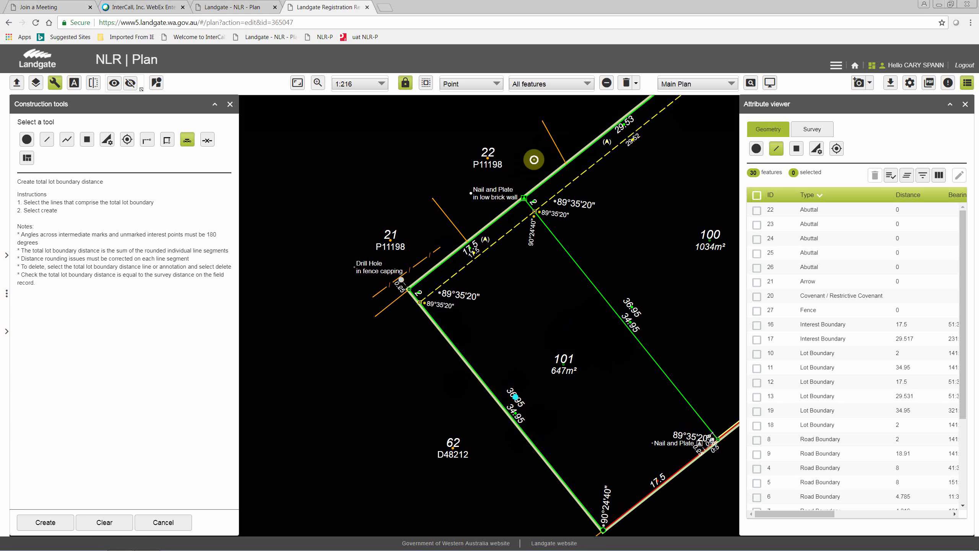
{"action": "left_click", "coordinate": [516, 397]}
{"action": "left_click", "coordinate": [208, 139]}
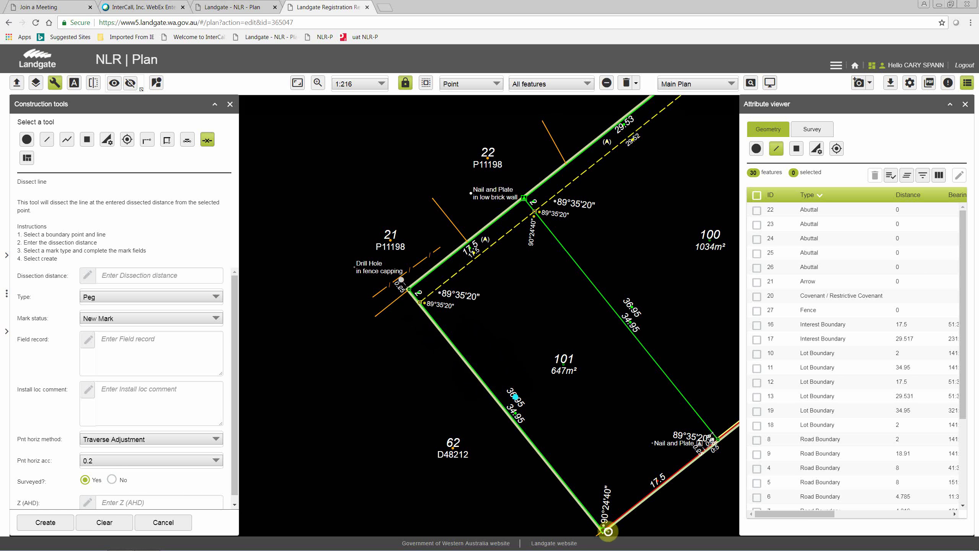
{"action": "left_click", "coordinate": [135, 277]}
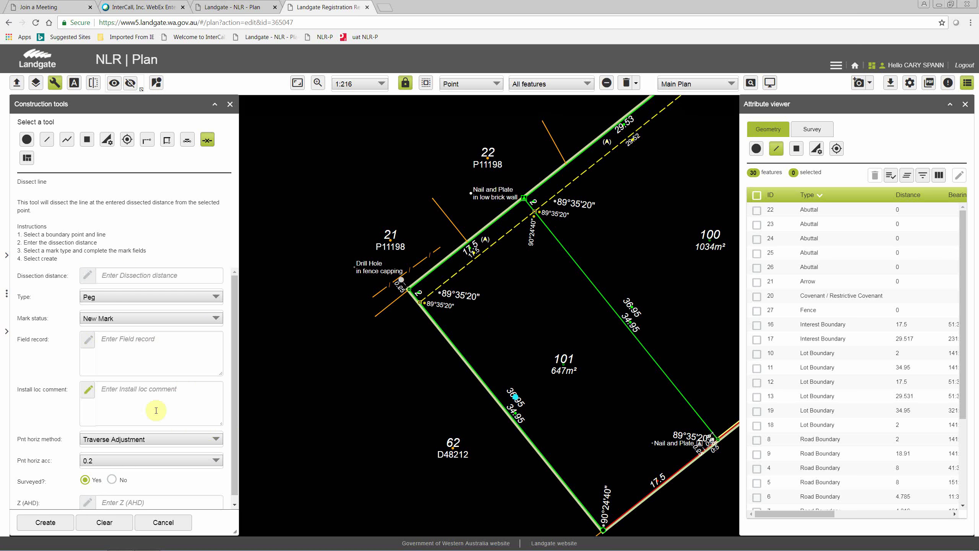
{"action": "left_click", "coordinate": [116, 275]}
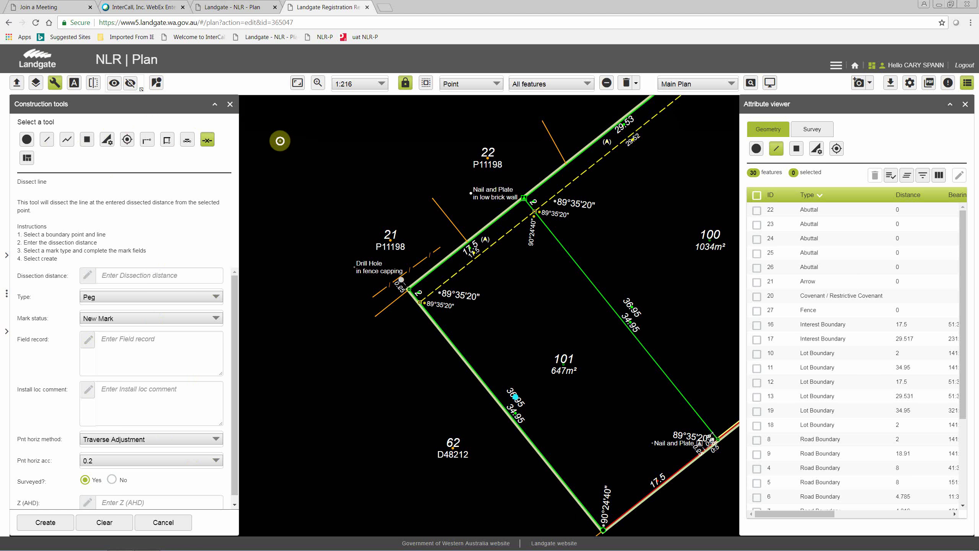
{"action": "left_click", "coordinate": [230, 104]}
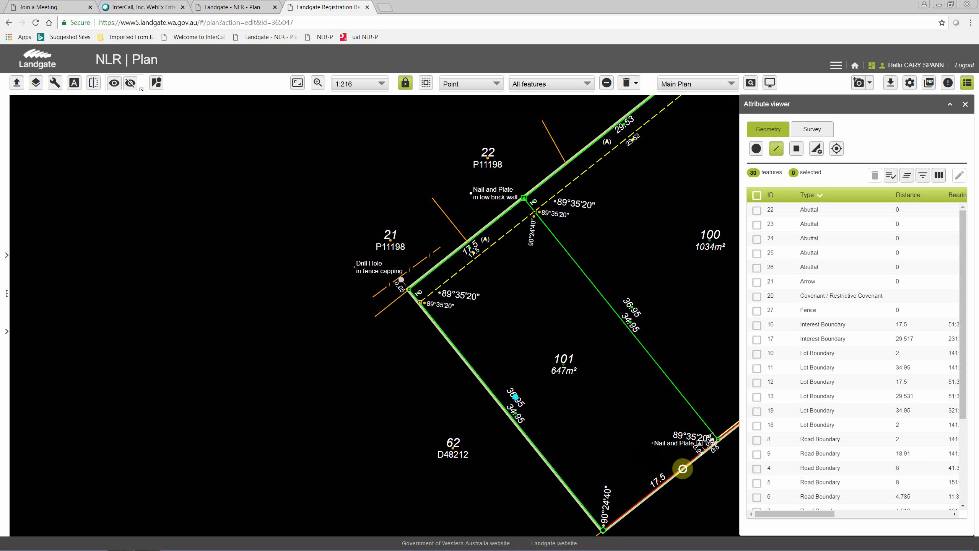
Set the measurement source of the 34.95 lot boundary segment between lots 101 and 62 to Per Original, save, and close the attribute editor.
{"action": "left_click", "coordinate": [683, 467]}
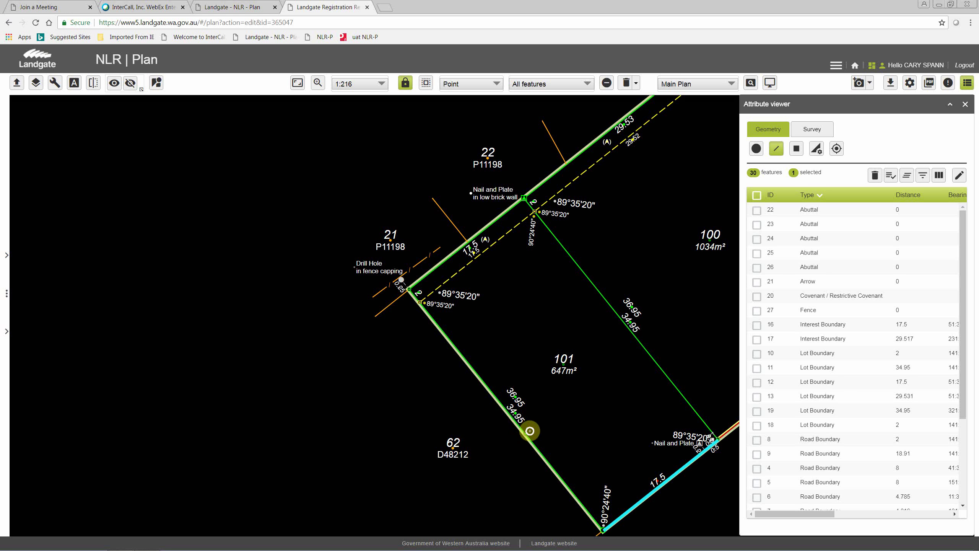
{"action": "left_click", "coordinate": [530, 430]}
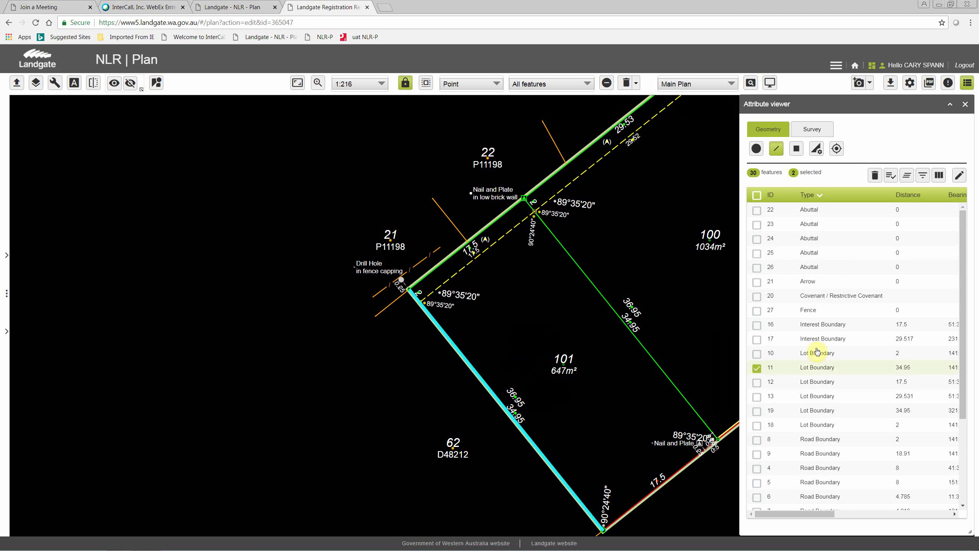
{"action": "scroll", "coordinate": [914, 440], "scroll_direction": "down", "scroll_amount": 3}
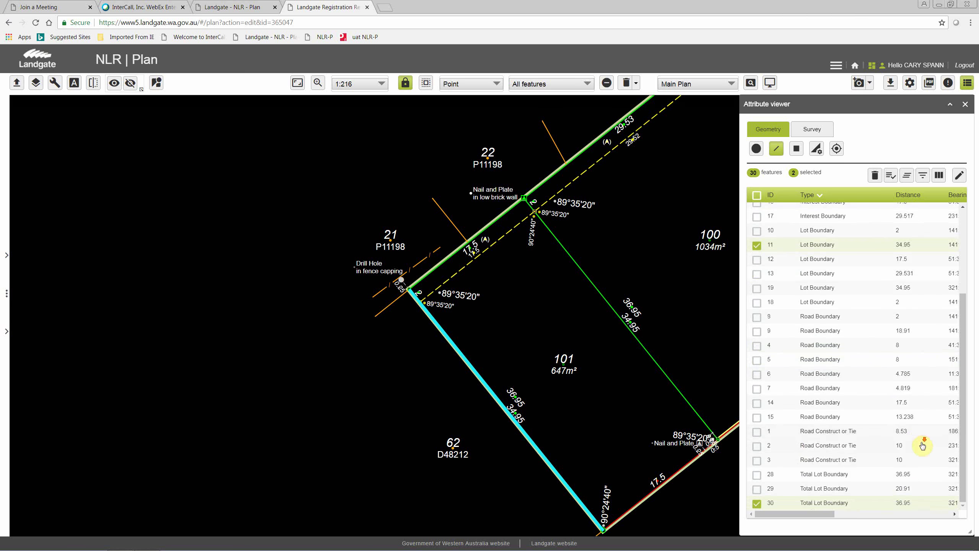
{"action": "left_click", "coordinate": [757, 503]}
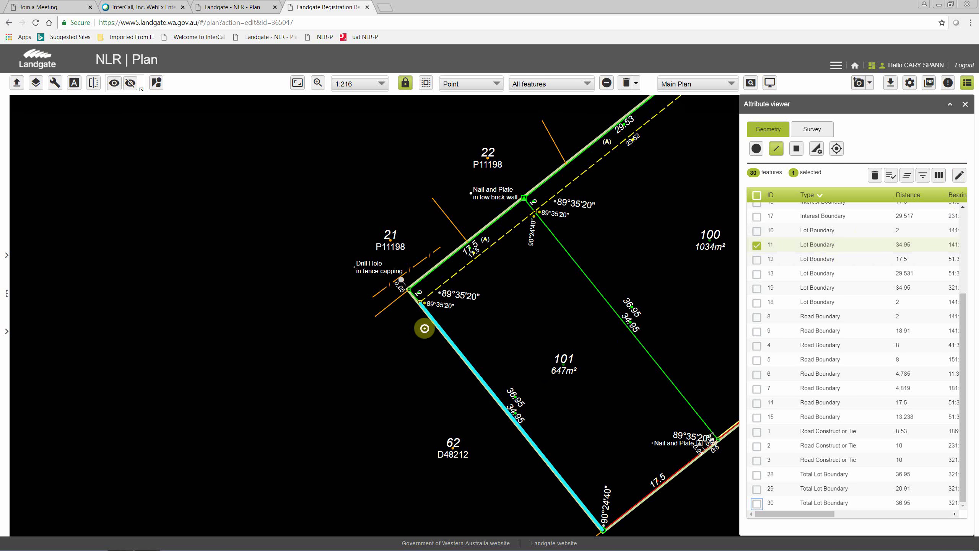
{"action": "left_click", "coordinate": [960, 176]}
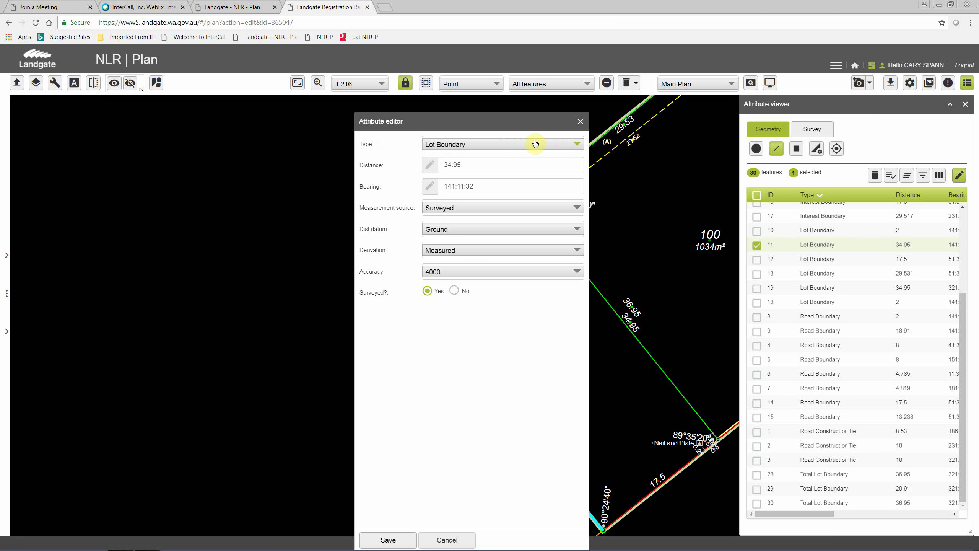
{"action": "left_click", "coordinate": [496, 209]}
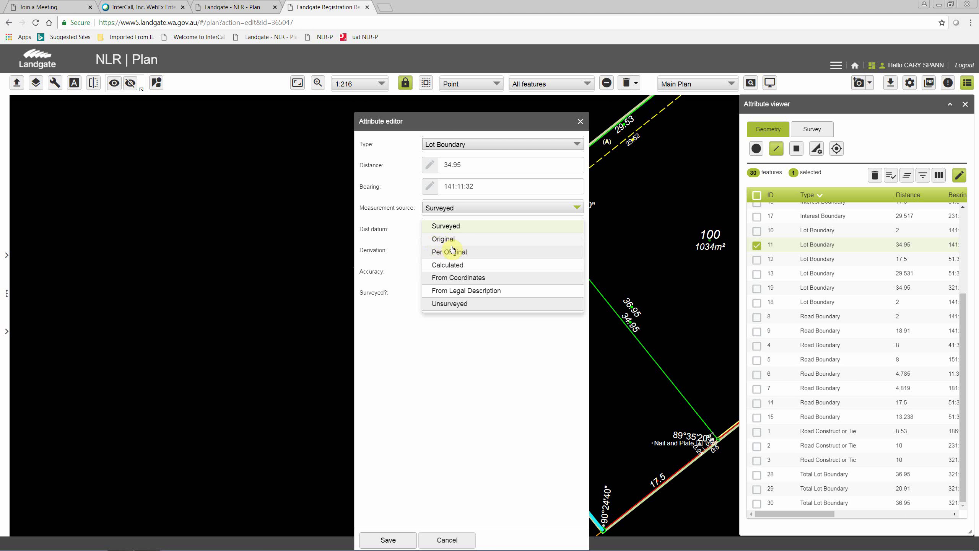
{"action": "left_click", "coordinate": [442, 254]}
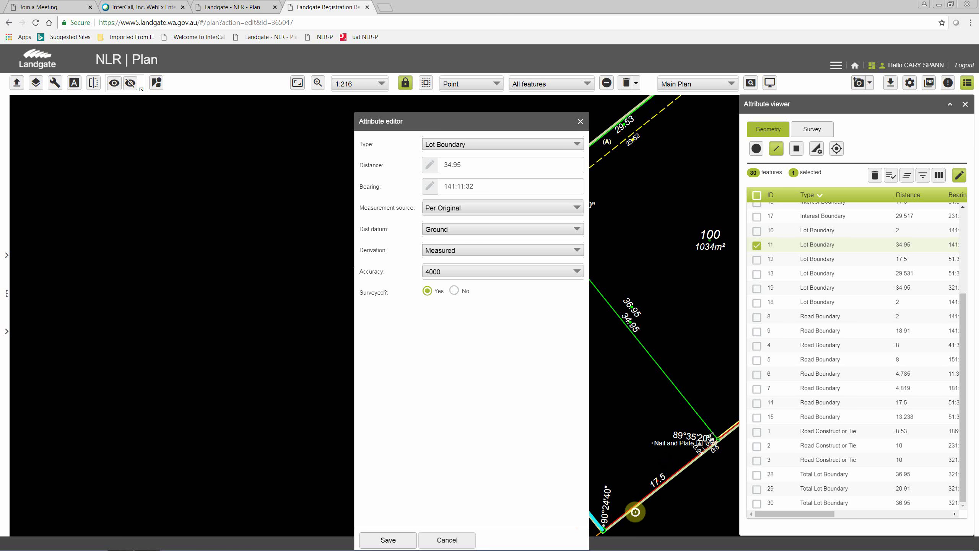
{"action": "left_click", "coordinate": [389, 541]}
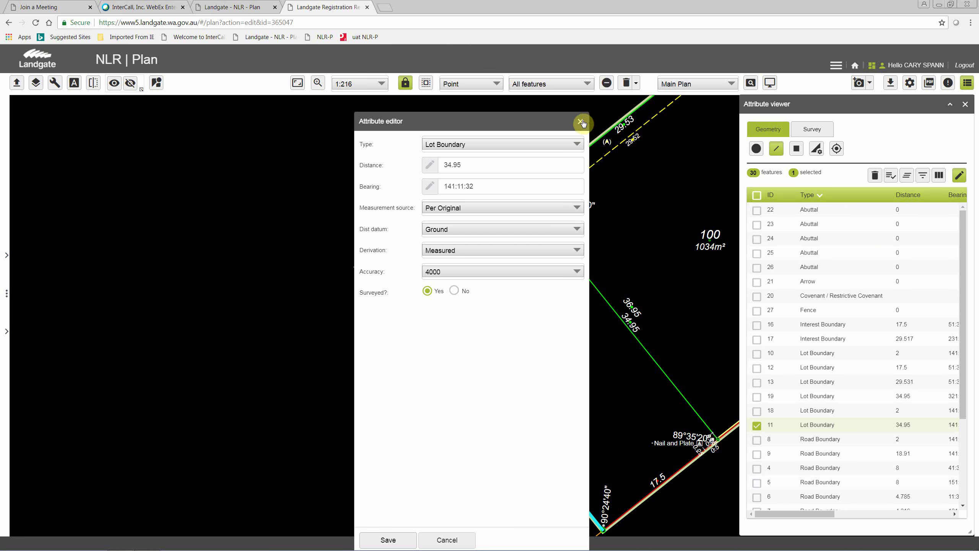
{"action": "left_click", "coordinate": [582, 120]}
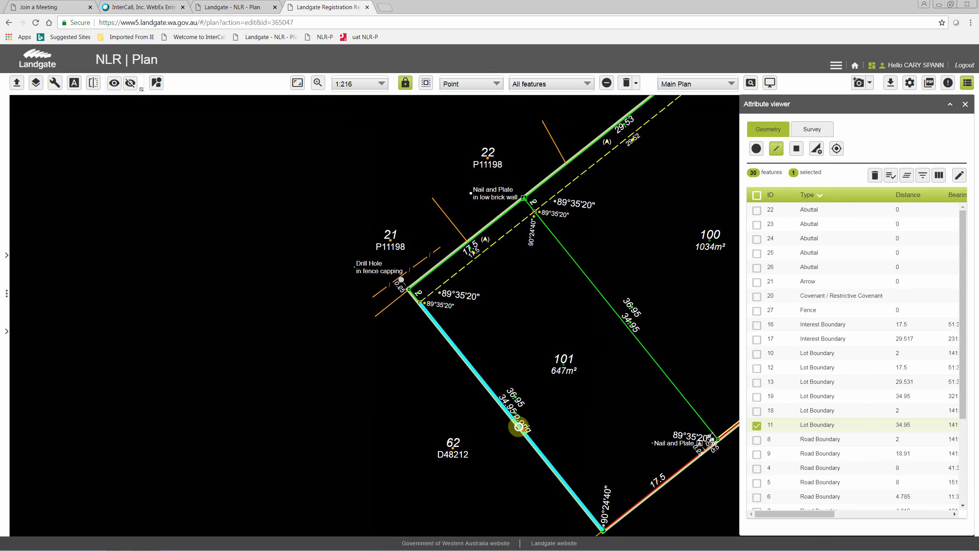
Examine the edited segment's label and measurement source, and the crowded annotations at the corner of lots 100 and 101 on Hume Road.
{"action": "scroll", "coordinate": [555, 403], "scroll_direction": "up", "scroll_amount": 2}
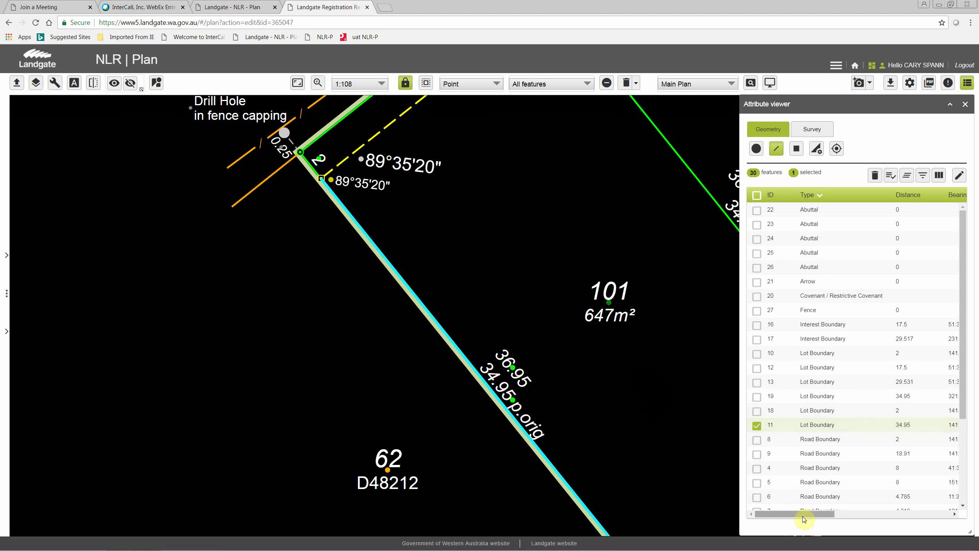
{"action": "left_click_drag", "start_coordinate": [804, 514], "coordinate": [866, 513]}
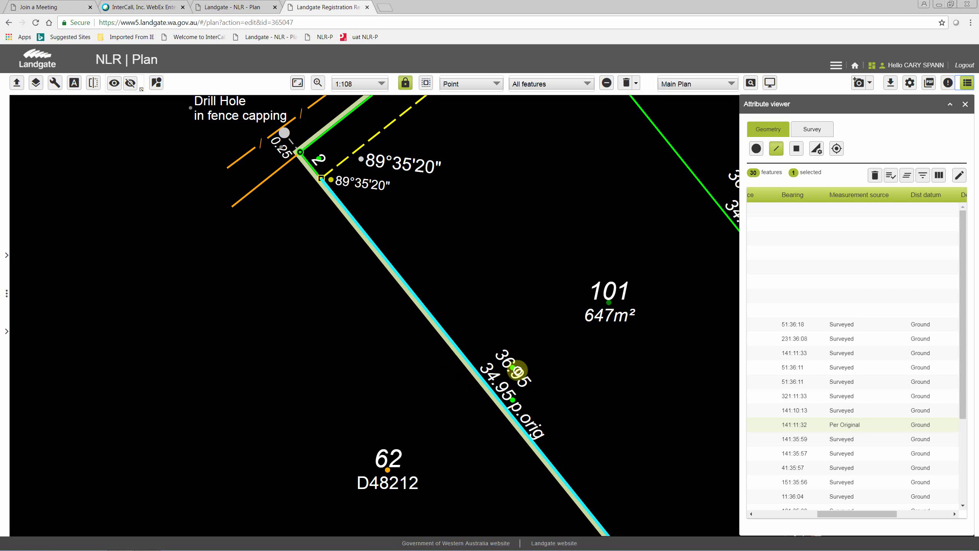
{"action": "scroll", "coordinate": [543, 428], "scroll_direction": "down", "scroll_amount": 2}
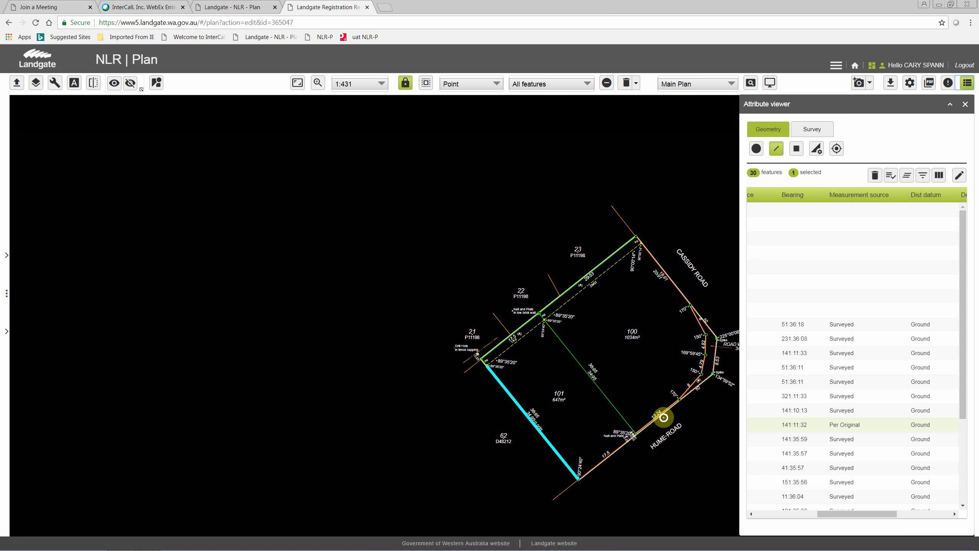
{"action": "left_click", "coordinate": [638, 437]}
{"action": "scroll", "coordinate": [638, 437], "scroll_direction": "up", "scroll_amount": 2}
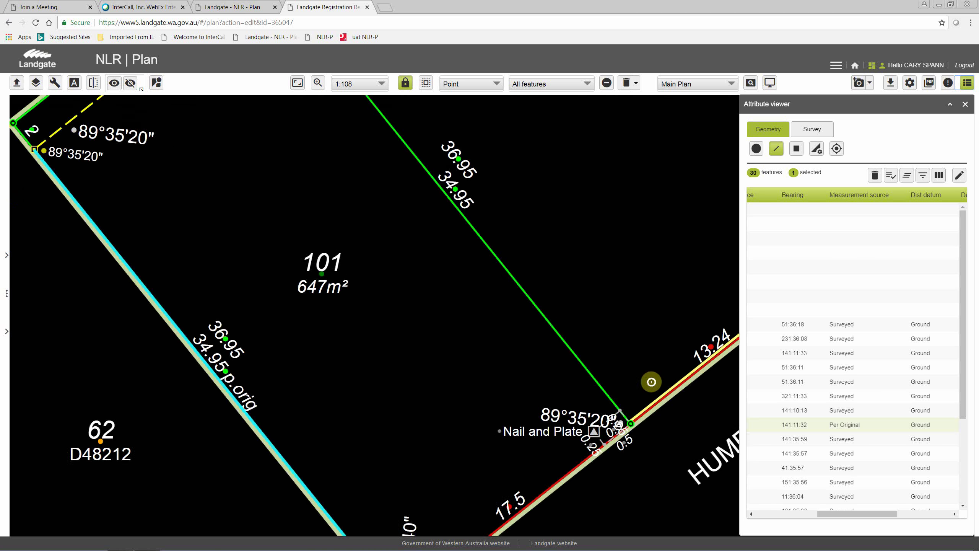
{"action": "left_click", "coordinate": [647, 354]}
{"action": "left_click", "coordinate": [651, 407]}
{"action": "scroll", "coordinate": [658, 403], "scroll_direction": "down", "scroll_amount": 1}
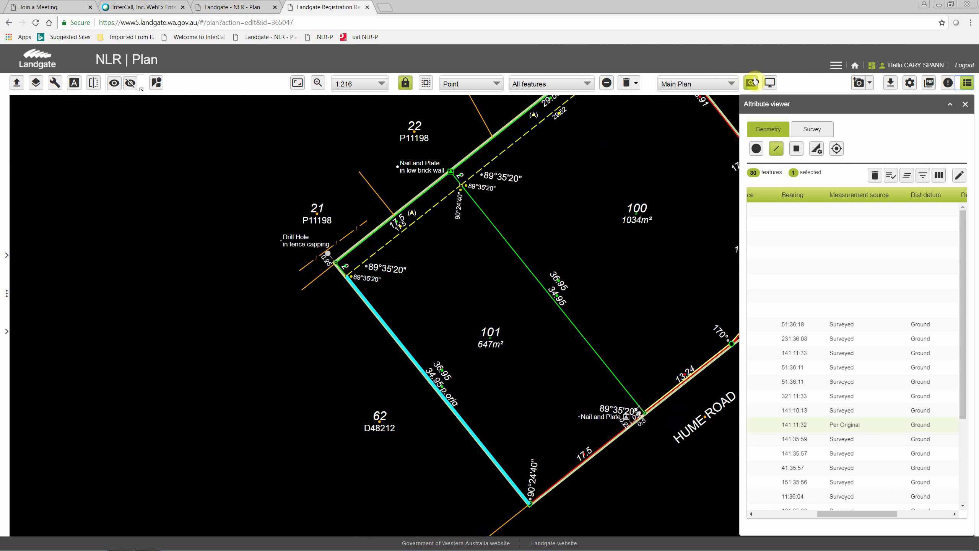
Close the attribute viewer and set up a new enlargement labelled Enlargement A, with 4 Per Page and a scale of 1:70.
{"action": "left_click", "coordinate": [965, 104]}
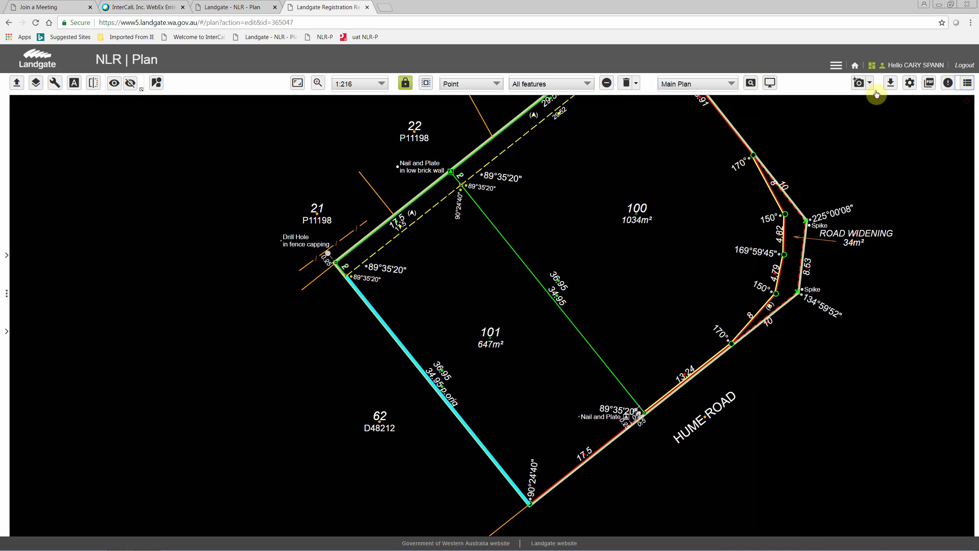
{"action": "left_click", "coordinate": [750, 89]}
{"action": "left_click", "coordinate": [171, 221]}
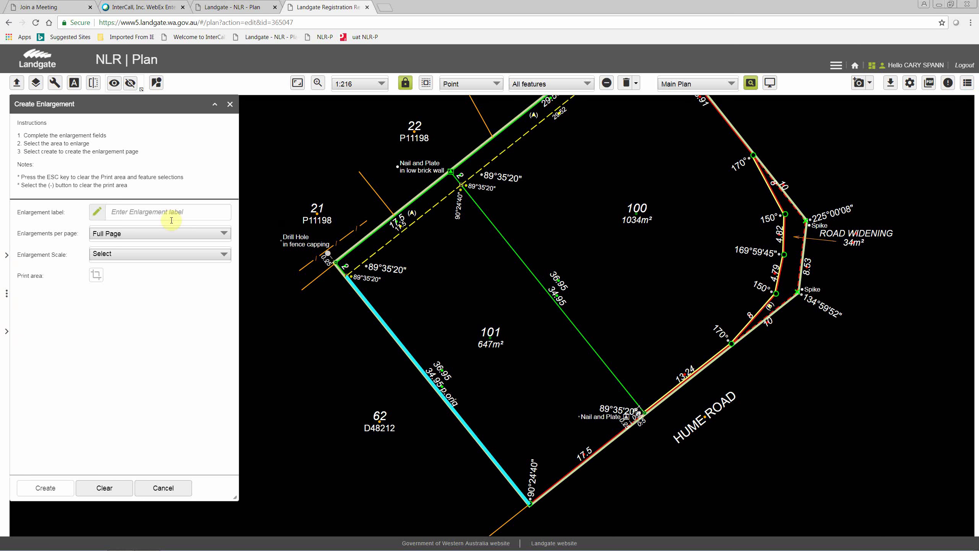
{"action": "left_click", "coordinate": [105, 214]}
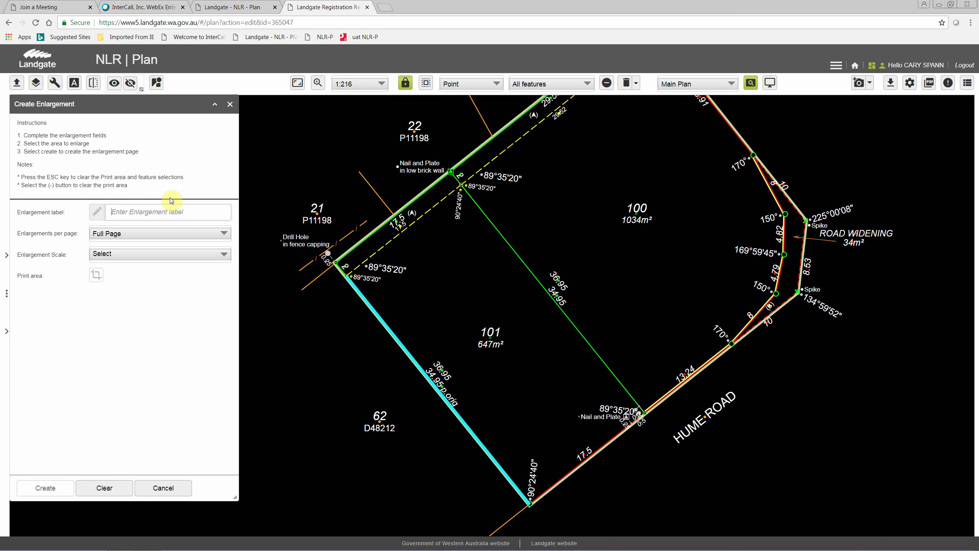
{"action": "type", "text": "Enlargement A"}
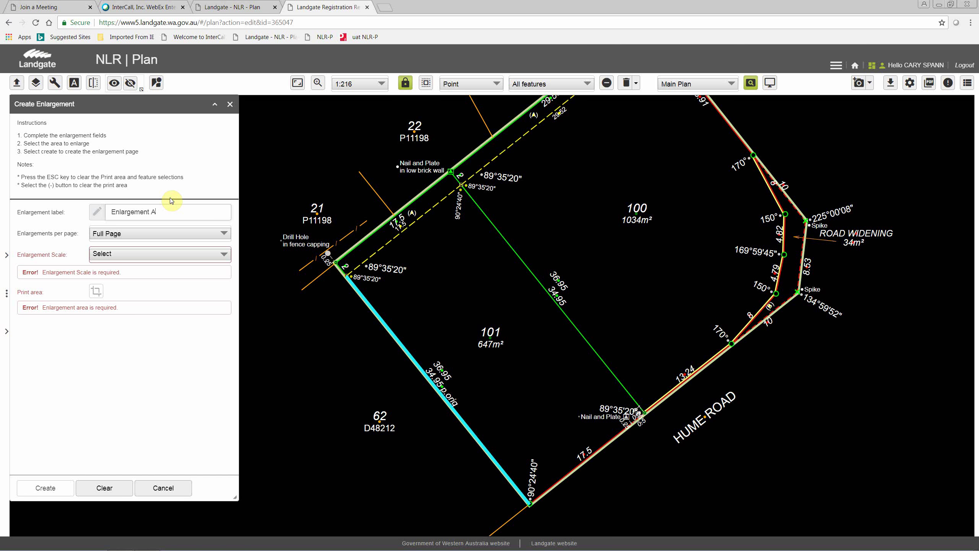
{"action": "left_click", "coordinate": [127, 234]}
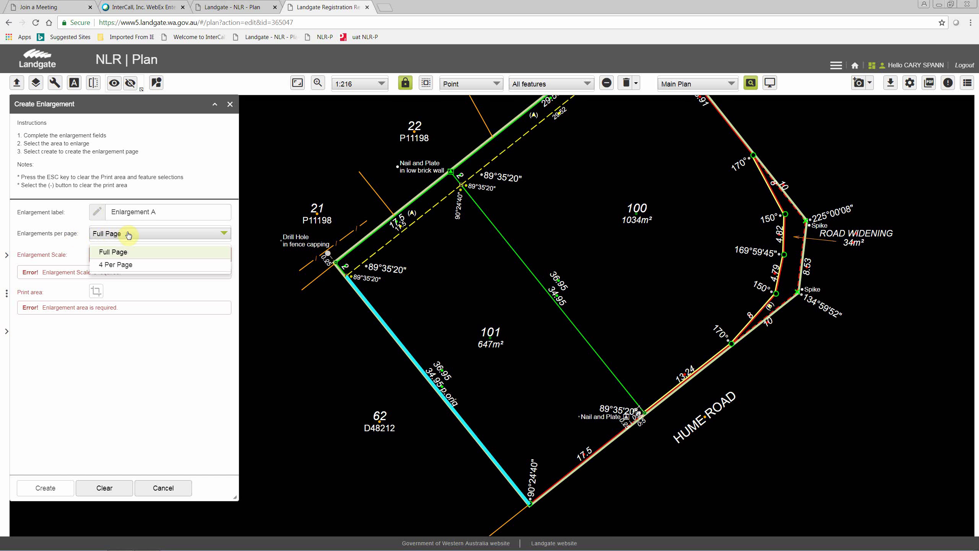
{"action": "left_click", "coordinate": [130, 266]}
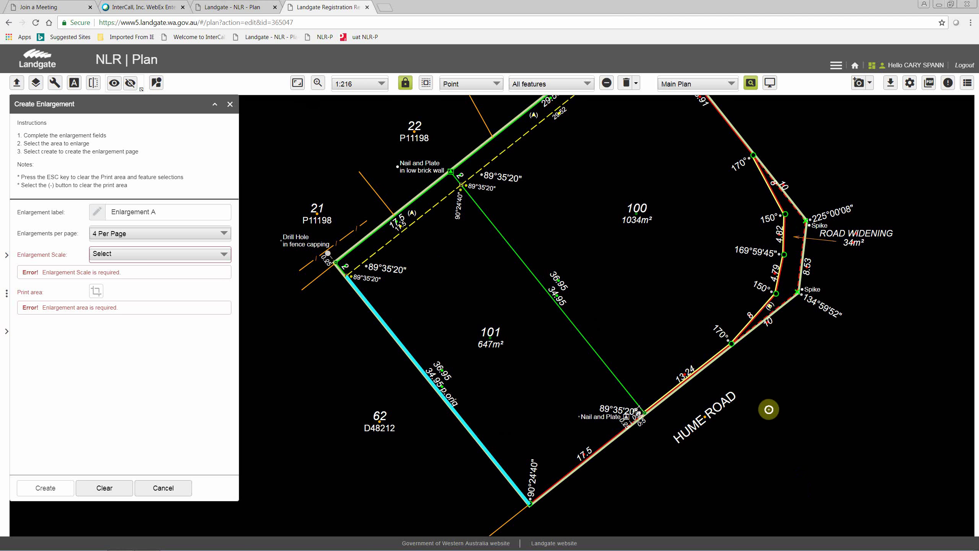
{"action": "left_click", "coordinate": [225, 257]}
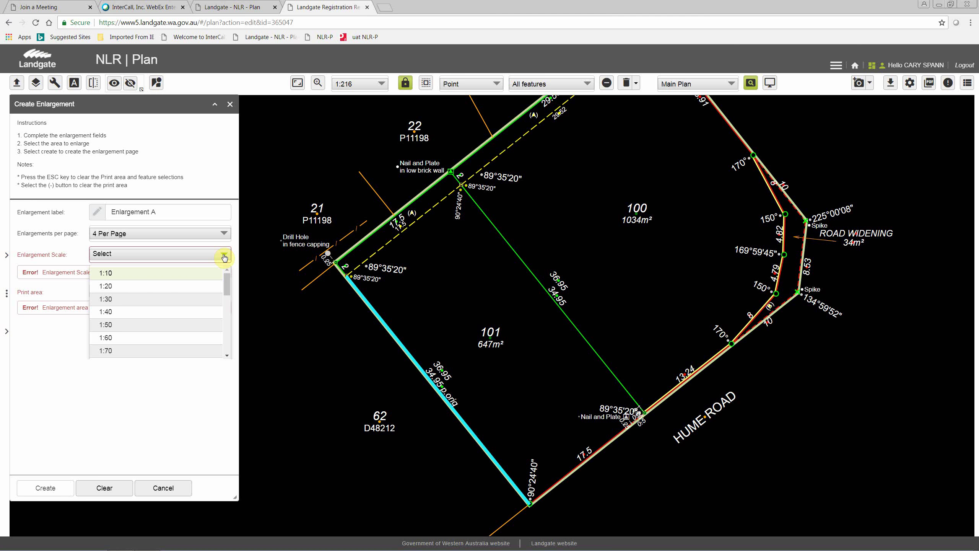
{"action": "left_click", "coordinate": [112, 352]}
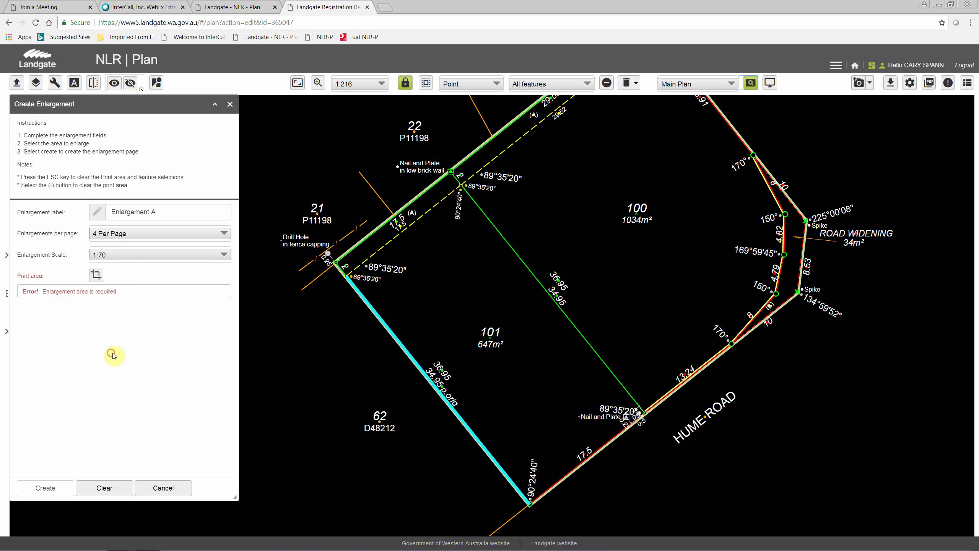
Place the enlargement's print area over the Nail and Plate corner between lots 100 and 101 on Hume Road.
{"action": "left_click", "coordinate": [98, 276]}
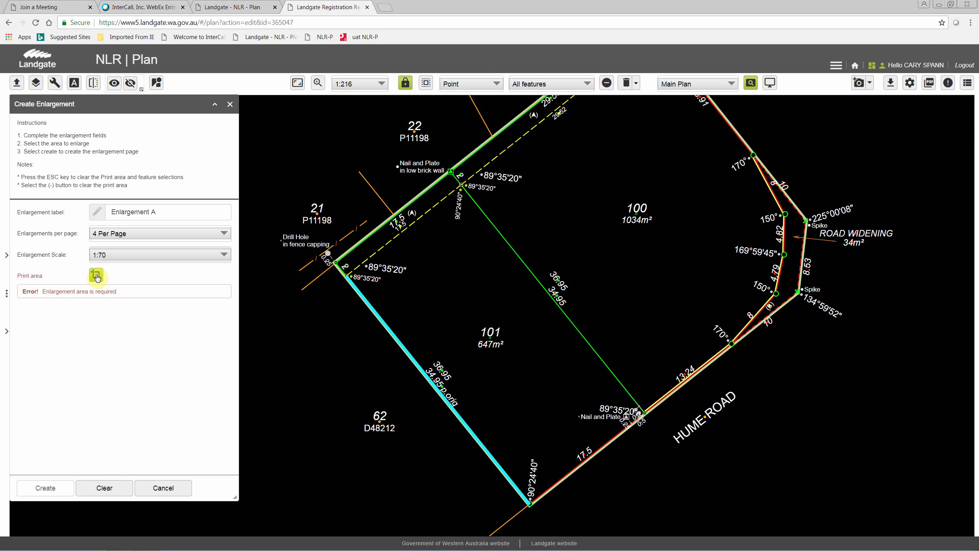
{"action": "left_click", "coordinate": [97, 276]}
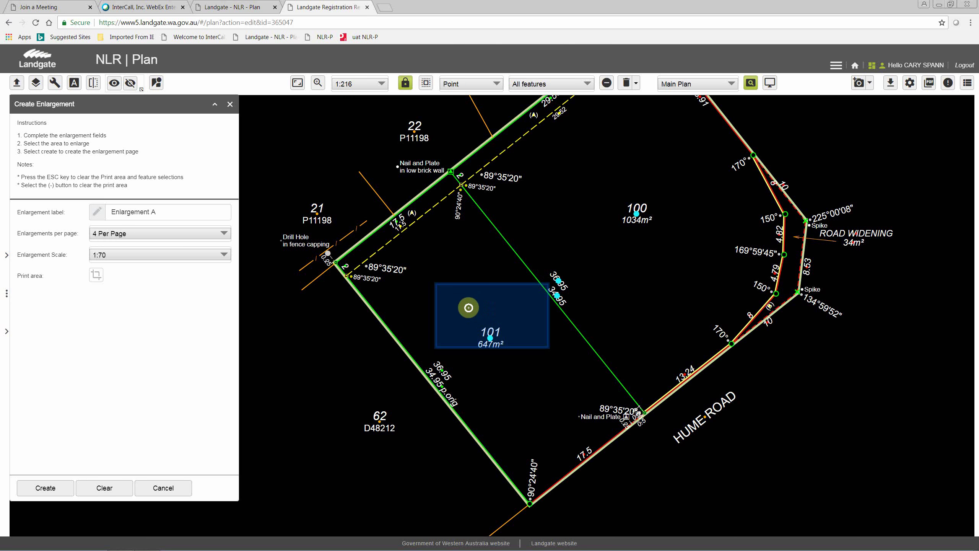
{"action": "left_click_drag", "start_coordinate": [479, 309], "coordinate": [634, 434]}
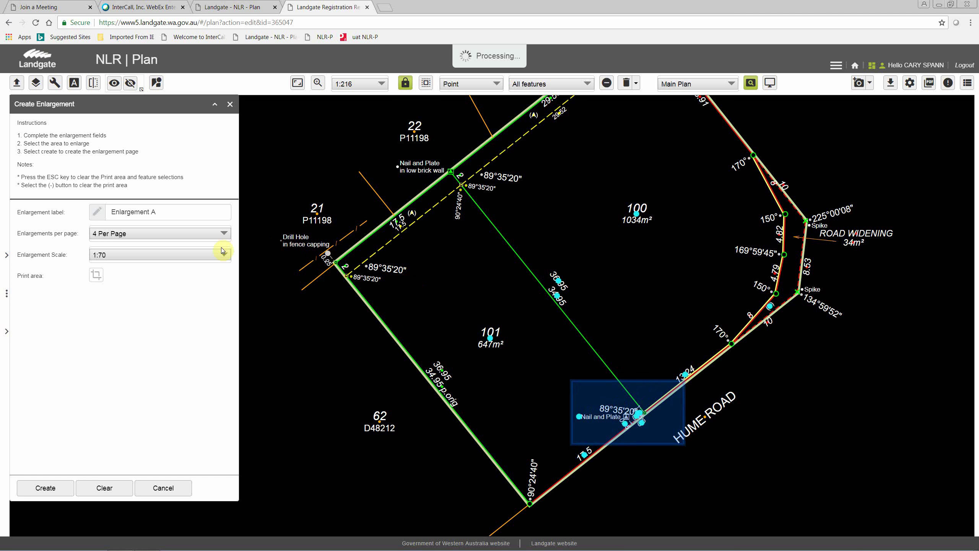
Set the enlargement scale to 1:200 and place the print area over lot 101's Hume Road frontage.
{"action": "left_click", "coordinate": [227, 258]}
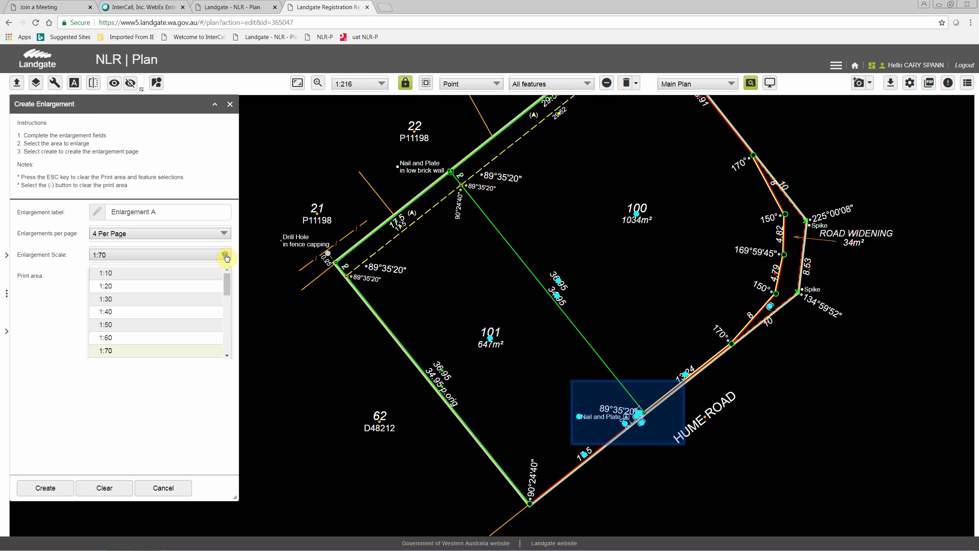
{"action": "scroll", "coordinate": [230, 326], "scroll_direction": "down", "scroll_amount": 2}
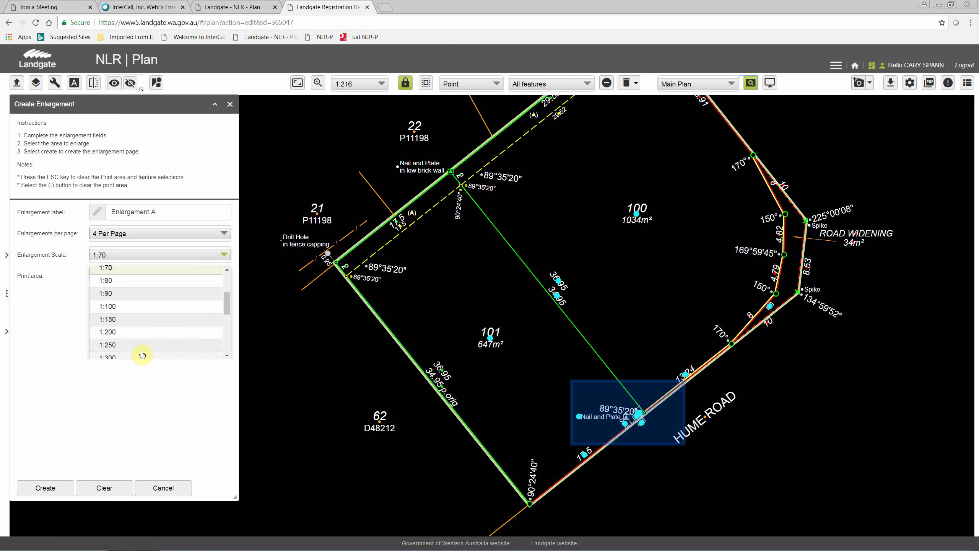
{"action": "left_click", "coordinate": [120, 332]}
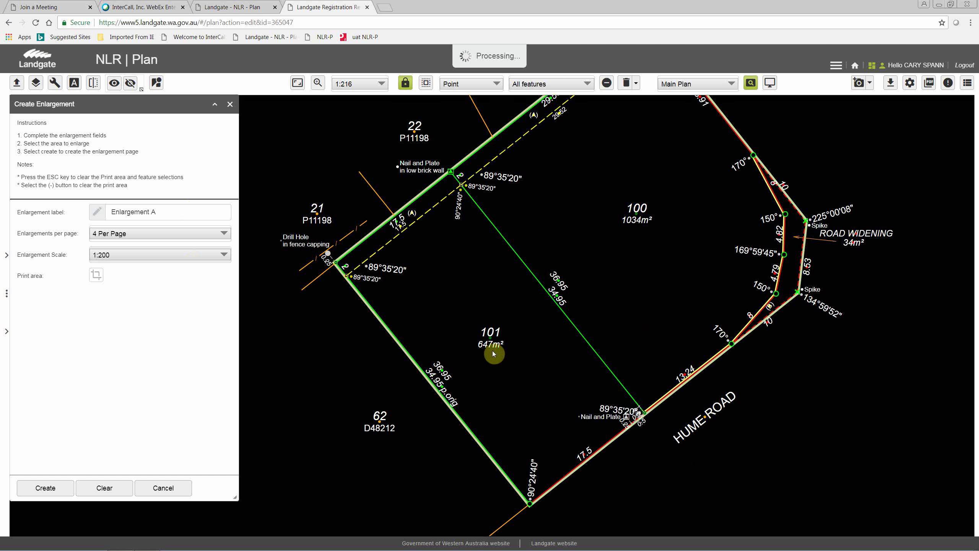
{"action": "left_click", "coordinate": [702, 422]}
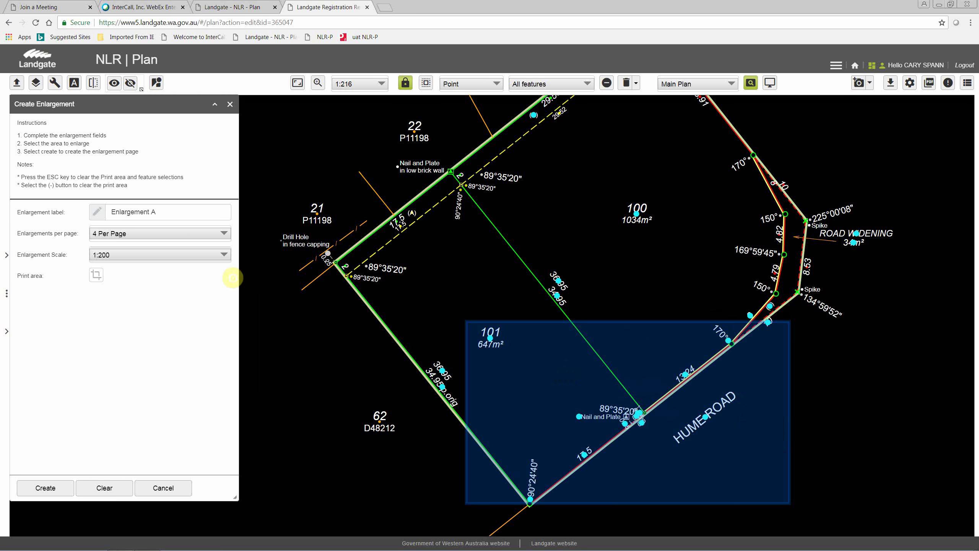
Set the enlargement to Full Page at 1:100, cover the Nail and Plate corner through the road widening's Spike, and create it.
{"action": "left_click", "coordinate": [205, 233]}
{"action": "left_click", "coordinate": [117, 252]}
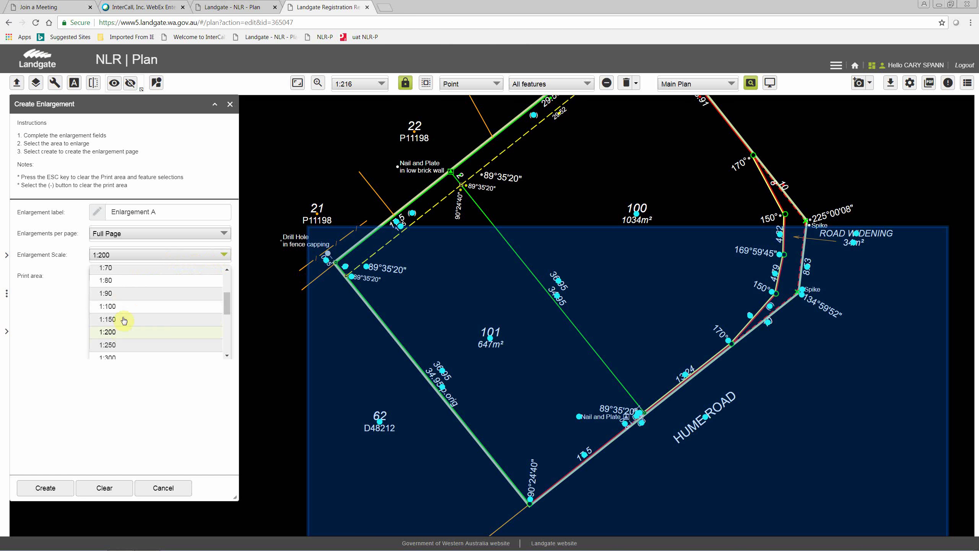
{"action": "left_click", "coordinate": [124, 312]}
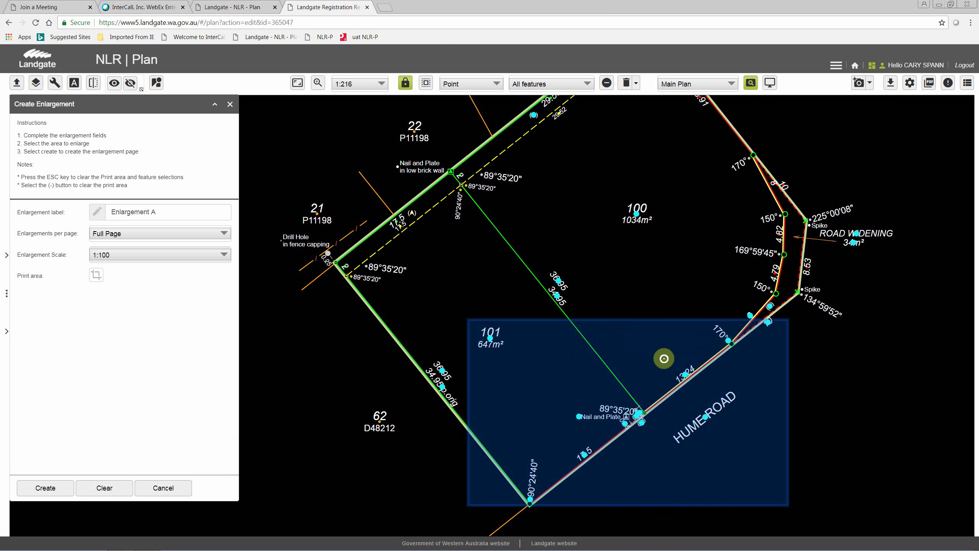
{"action": "left_click_drag", "start_coordinate": [649, 361], "coordinate": [688, 296]}
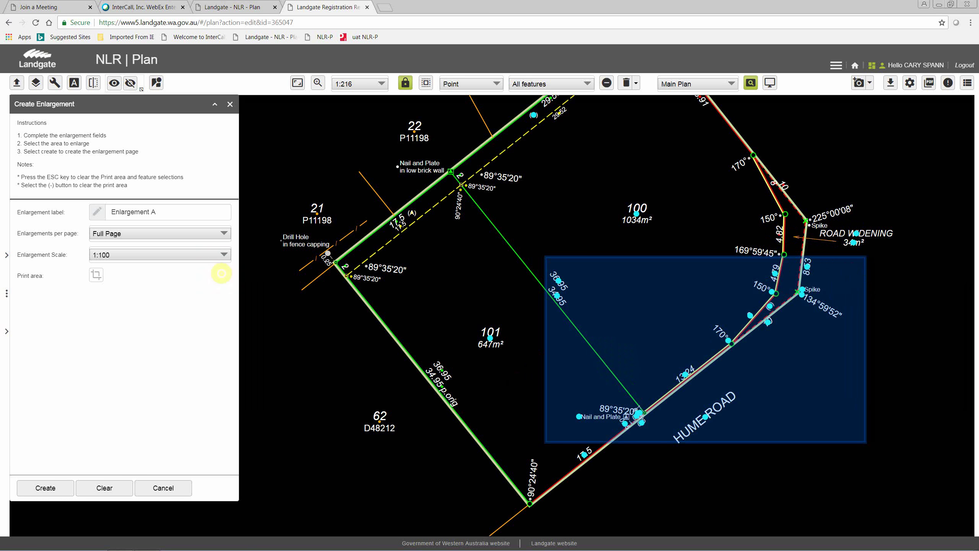
{"action": "left_click", "coordinate": [47, 490]}
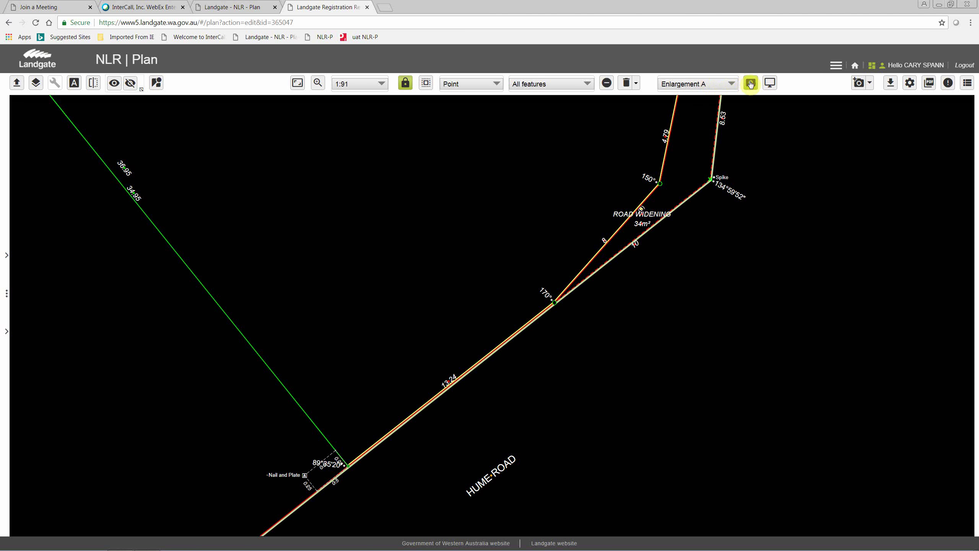
Set the feature display preferences to show enlargement polygons and hide features outside the clipping polygon.
{"action": "scroll", "coordinate": [593, 150], "scroll_direction": "down", "scroll_amount": 2}
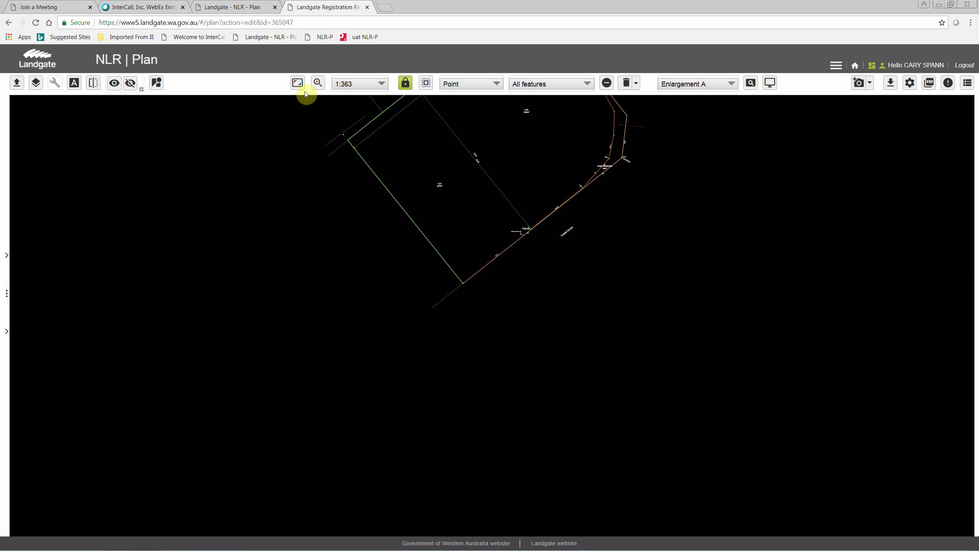
{"action": "left_click", "coordinate": [157, 83]}
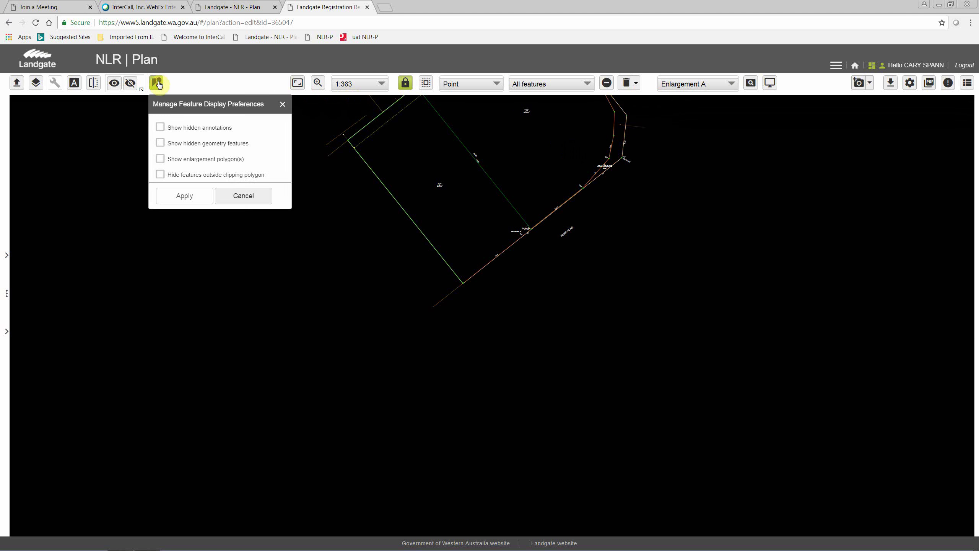
{"action": "left_click", "coordinate": [160, 175]}
{"action": "left_click", "coordinate": [176, 193]}
{"action": "left_click", "coordinate": [158, 159]}
{"action": "left_click", "coordinate": [183, 195]}
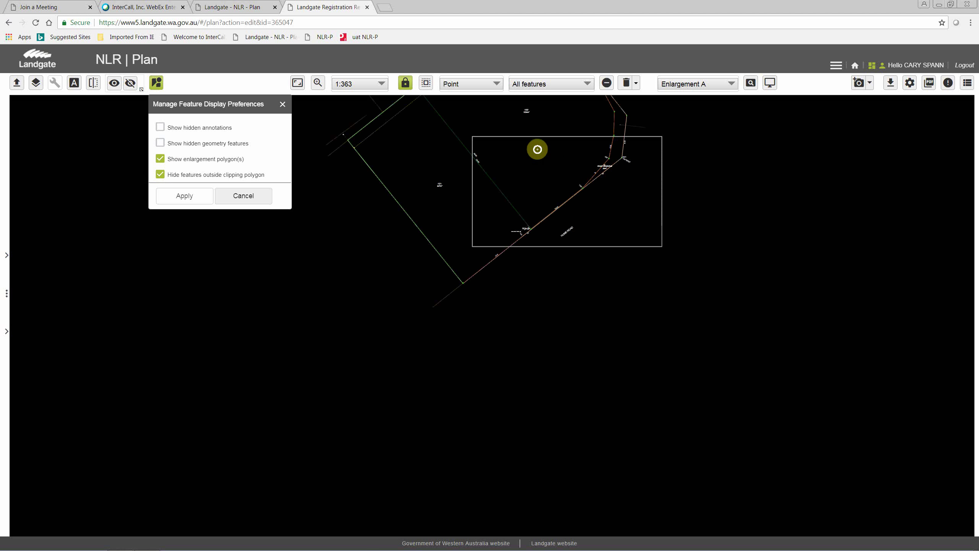
{"action": "left_click", "coordinate": [176, 197]}
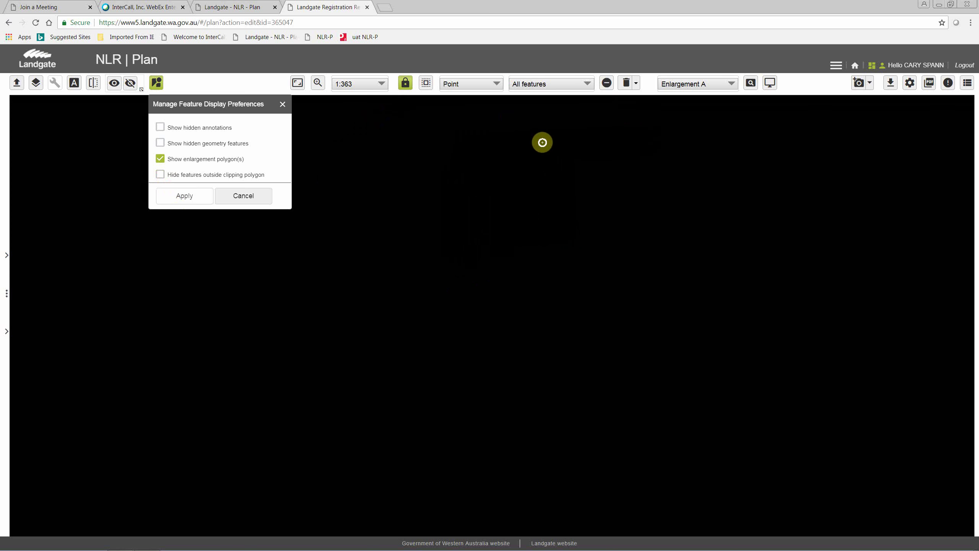
{"action": "left_click", "coordinate": [159, 176]}
{"action": "left_click", "coordinate": [175, 195]}
Show hidden annotations around the Nail and Plate corner and close the display preferences.
{"action": "scroll", "coordinate": [523, 148], "scroll_direction": "up", "scroll_amount": 1}
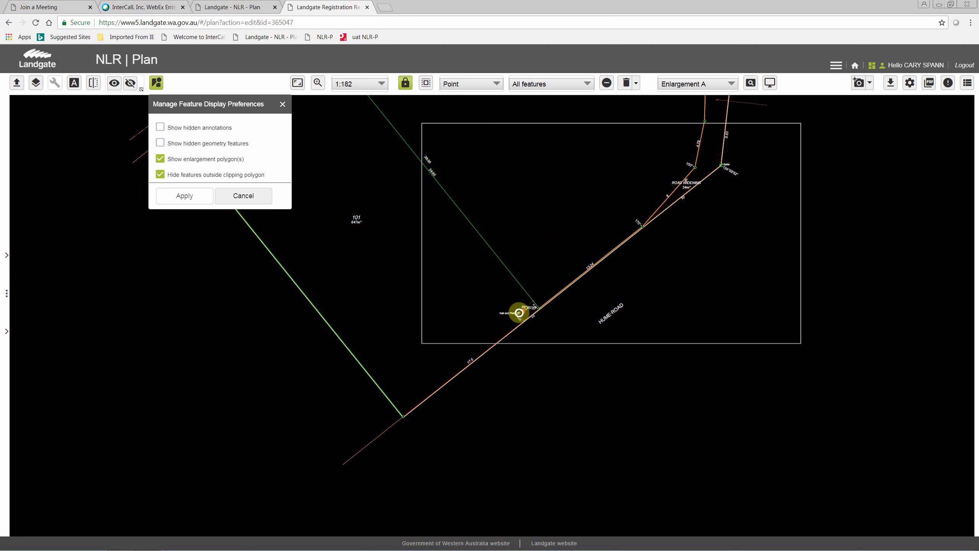
{"action": "scroll", "coordinate": [519, 312], "scroll_direction": "up", "scroll_amount": 3}
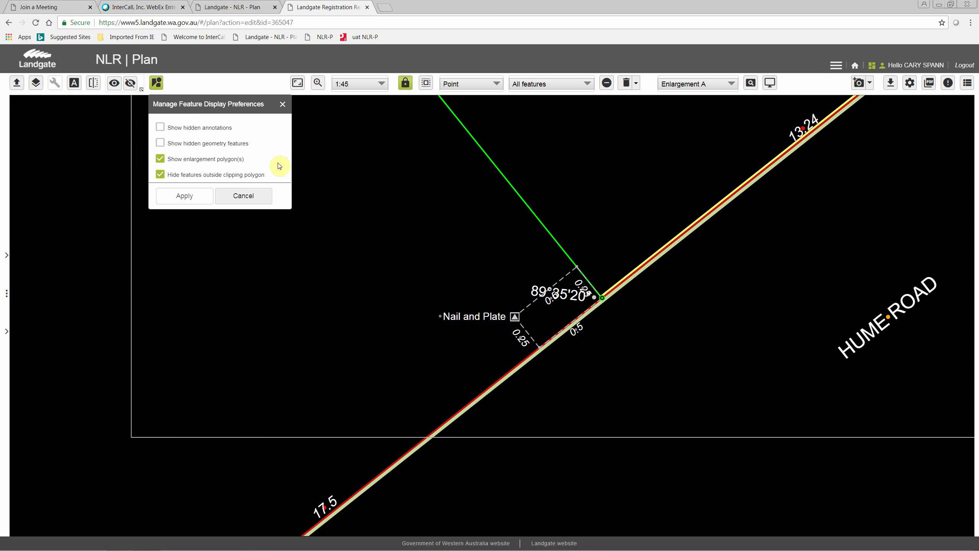
{"action": "left_click", "coordinate": [160, 127]}
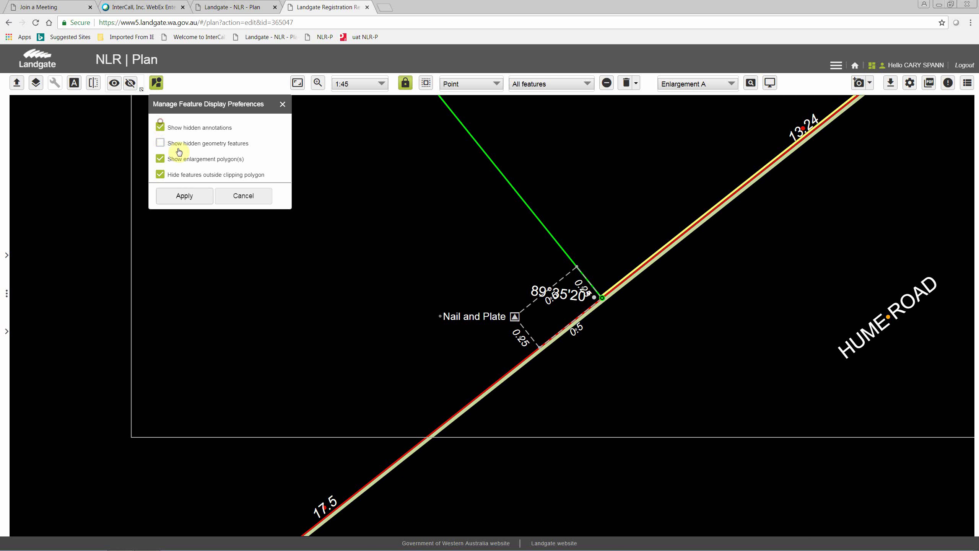
{"action": "left_click", "coordinate": [182, 191]}
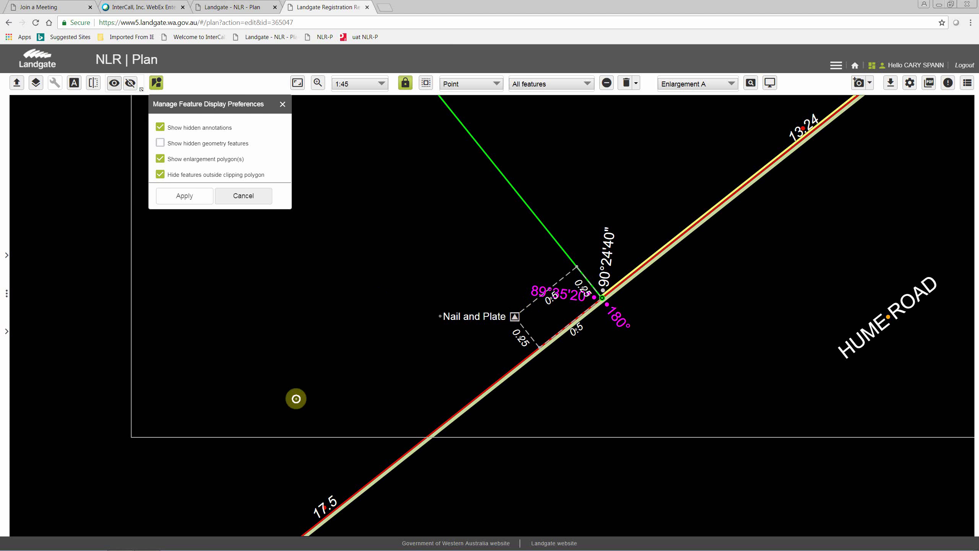
{"action": "left_click", "coordinate": [237, 202]}
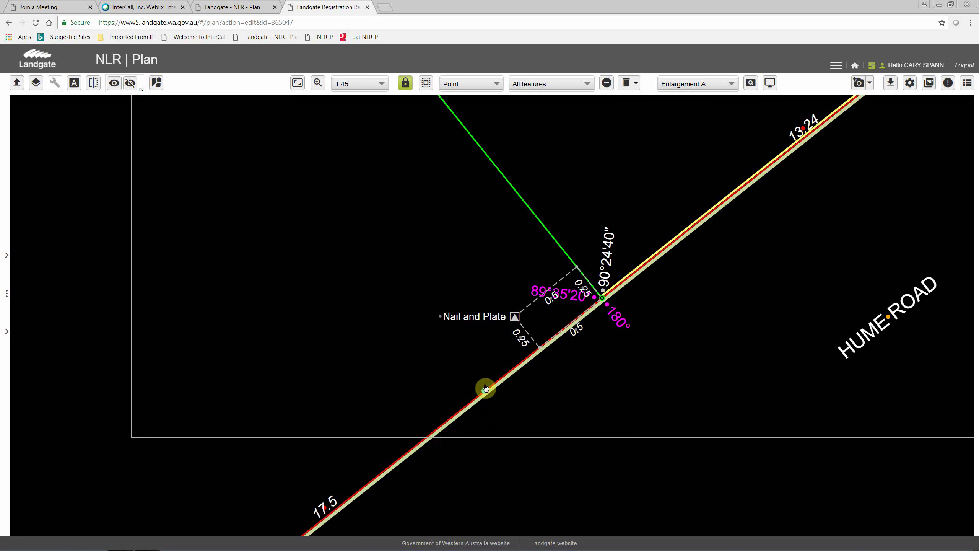
Reposition the 17.5 distance, the lot 101 and lot 100 labels, and the Hume Road name within the enlargement polygon.
{"action": "scroll", "coordinate": [470, 264], "scroll_direction": "down", "scroll_amount": 1}
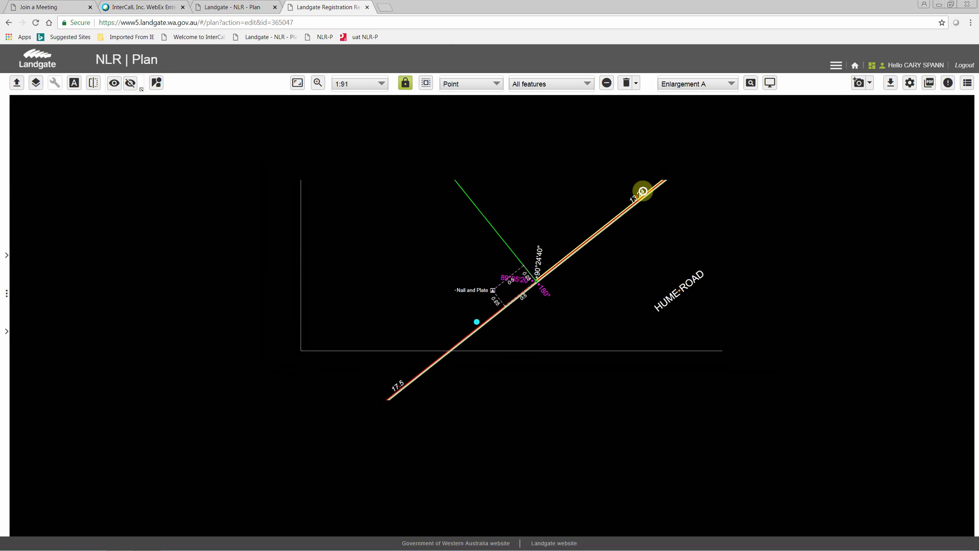
{"action": "scroll", "coordinate": [412, 142], "scroll_direction": "down", "scroll_amount": 1}
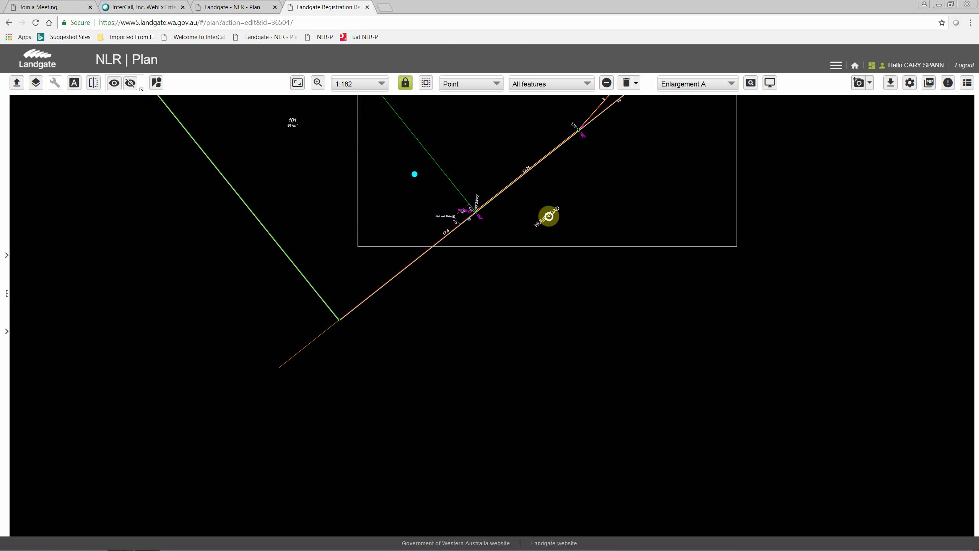
{"action": "scroll", "coordinate": [536, 123], "scroll_direction": "down", "scroll_amount": 2}
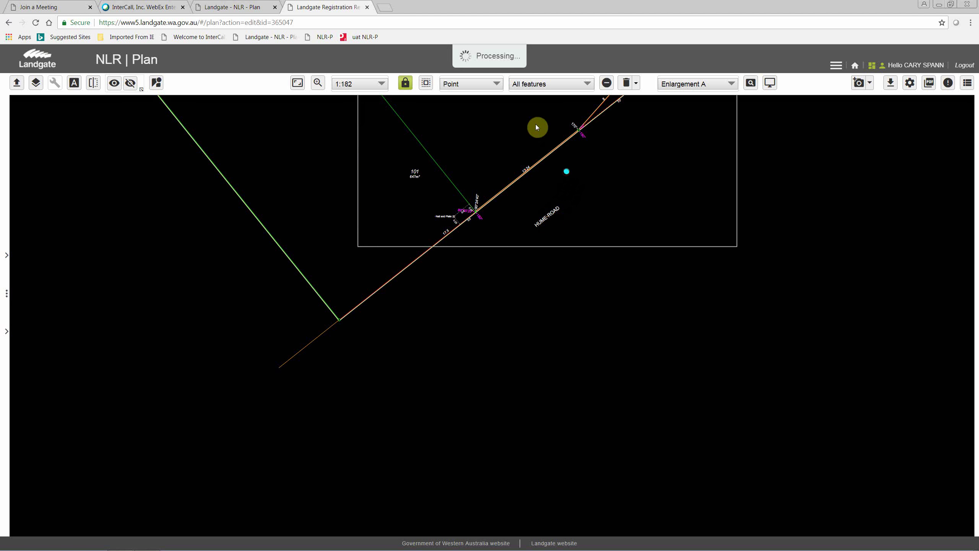
{"action": "left_click_drag", "start_coordinate": [536, 112], "coordinate": [509, 249]}
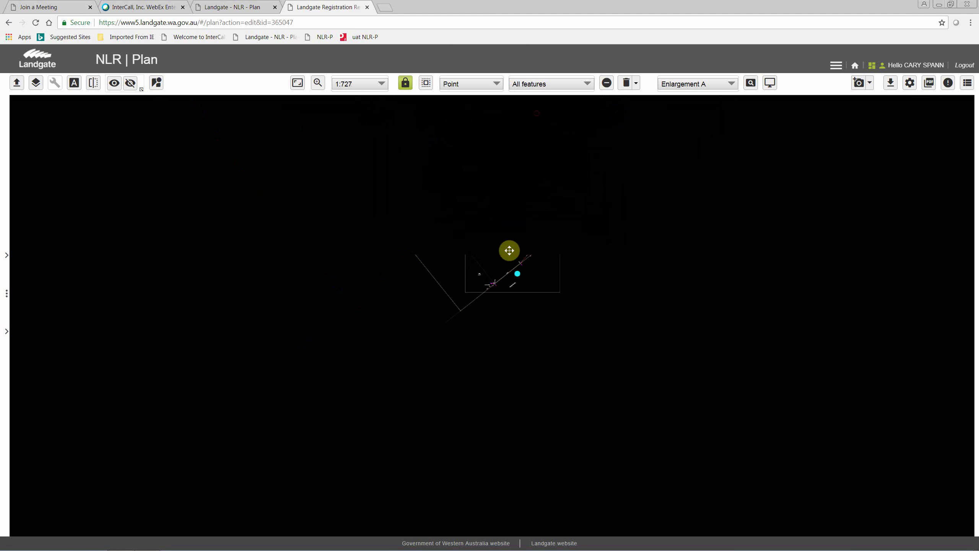
{"action": "scroll", "coordinate": [495, 228], "scroll_direction": "up", "scroll_amount": 2}
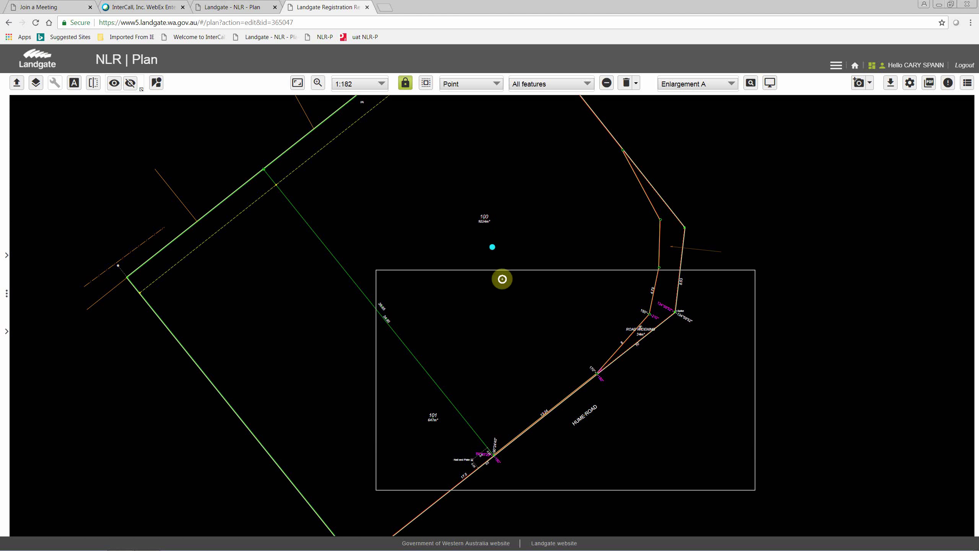
Move the 34.95 and 36.95 distance labels along the boundary between lots 100 and 101, well inside the enlargement polygon.
{"action": "left_click", "coordinate": [387, 320]}
{"action": "left_click", "coordinate": [453, 400]}
{"action": "left_click", "coordinate": [382, 306]}
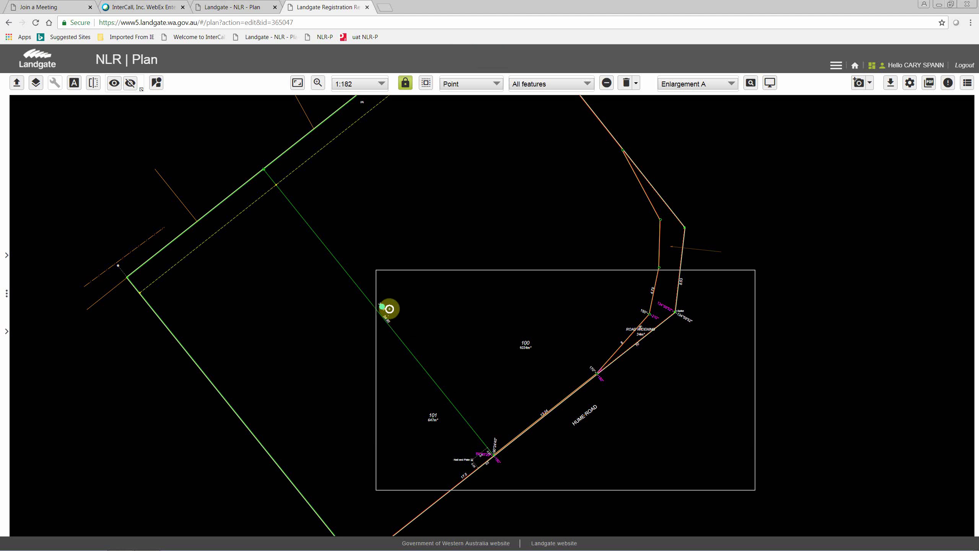
{"action": "left_click_drag", "start_coordinate": [383, 312], "coordinate": [453, 393]}
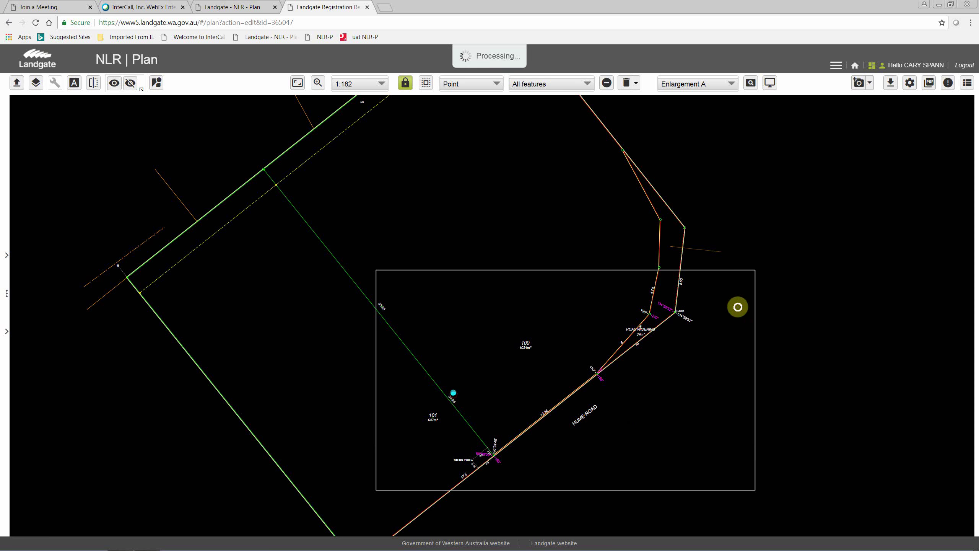
Move the 8.53 distance label closer to the Spike corner and shift the Spike label away from its point.
{"action": "left_click", "coordinate": [683, 293]}
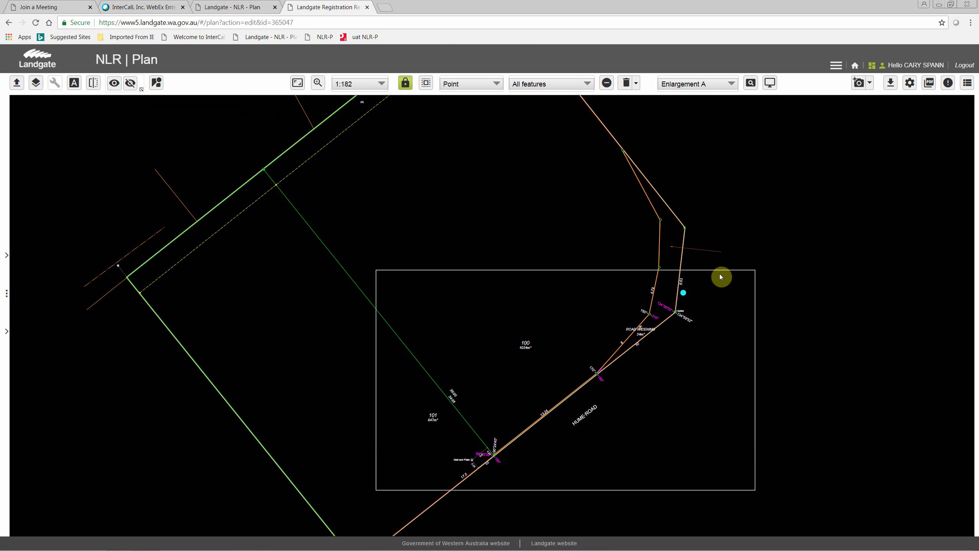
{"action": "scroll", "coordinate": [689, 313], "scroll_direction": "up", "scroll_amount": 3}
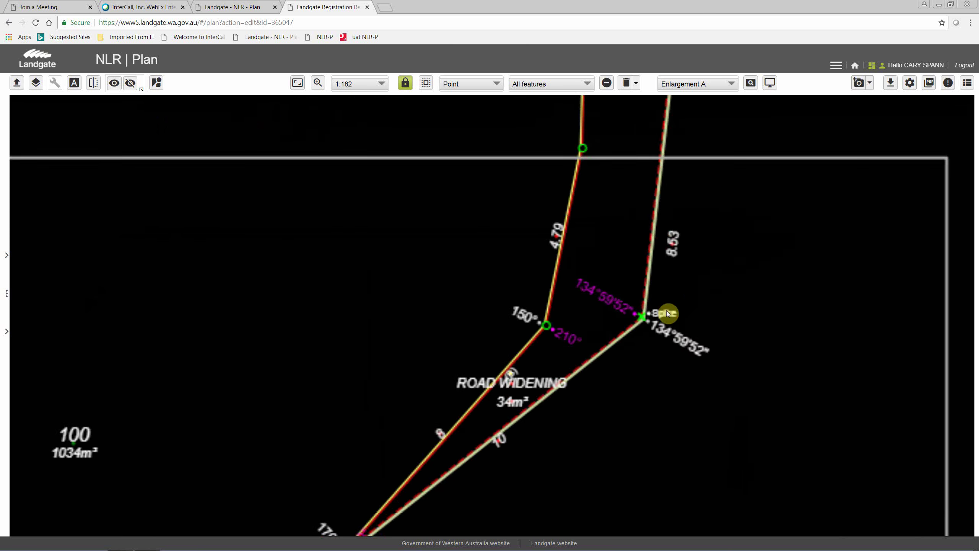
{"action": "left_click", "coordinate": [663, 312]}
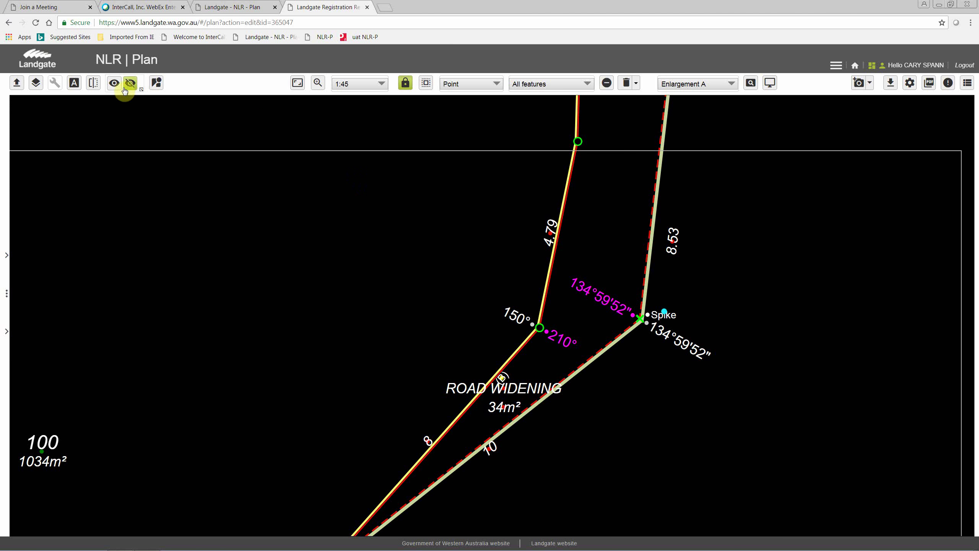
Stop hiding features outside the clipping polygon, show hidden geometry features, and close the display preferences.
{"action": "left_click", "coordinate": [157, 84]}
{"action": "left_click", "coordinate": [160, 175]}
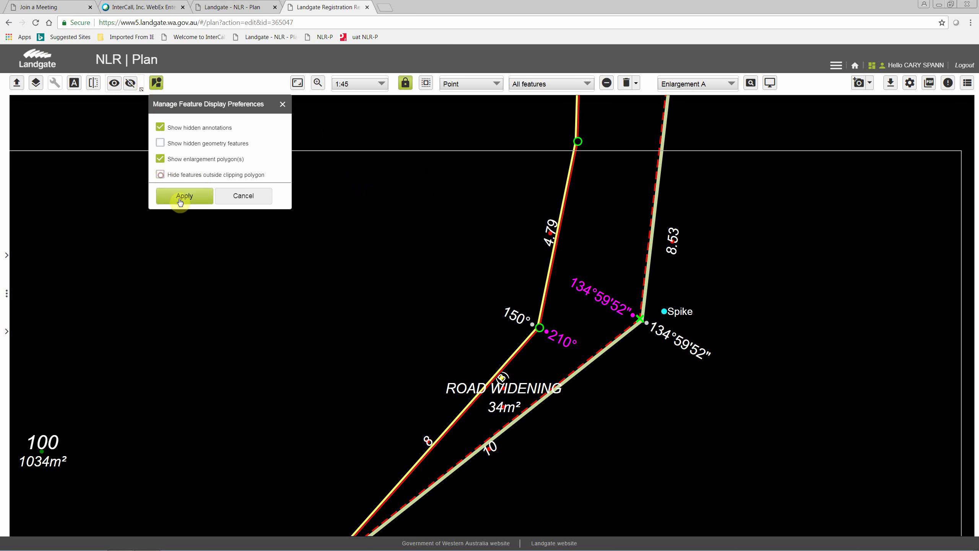
{"action": "left_click", "coordinate": [182, 196]}
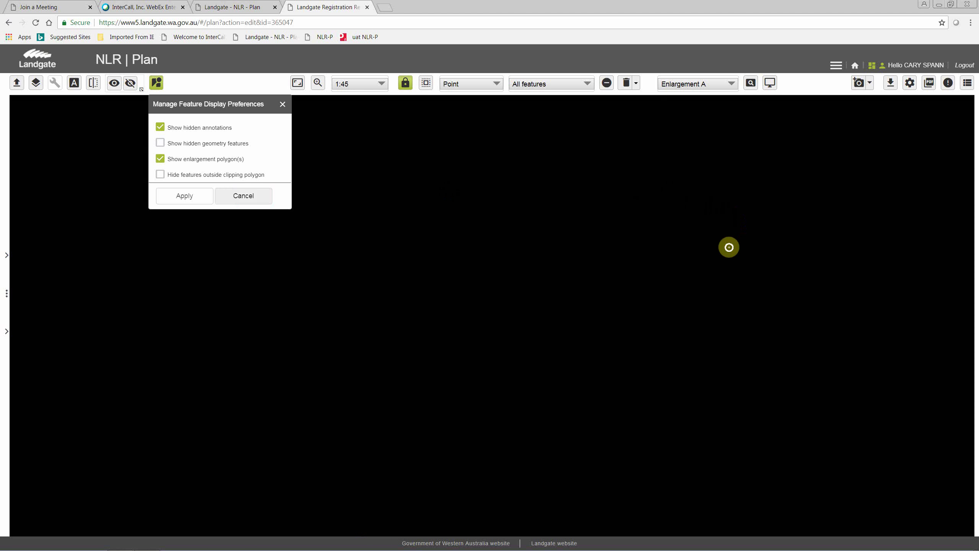
{"action": "scroll", "coordinate": [706, 211], "scroll_direction": "down", "scroll_amount": 2}
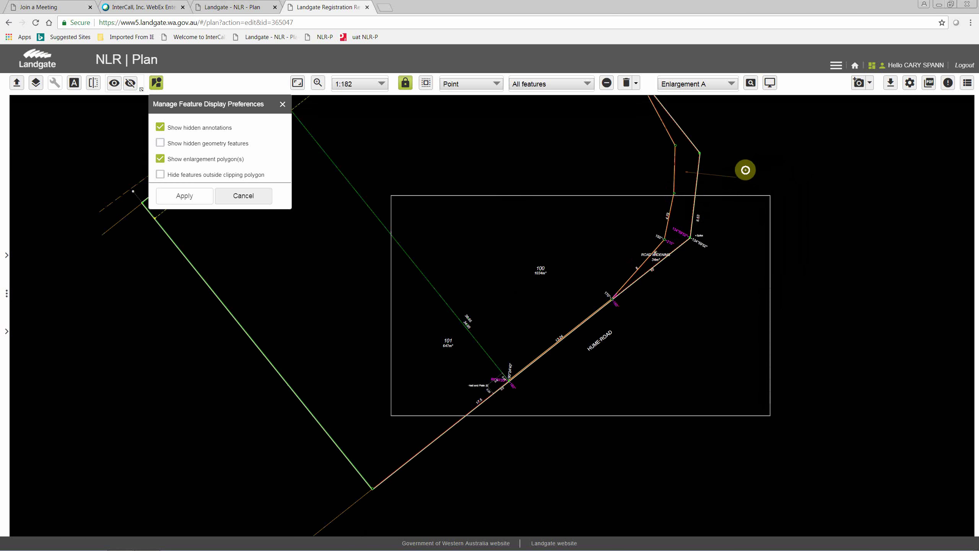
{"action": "left_click", "coordinate": [166, 145]}
{"action": "left_click", "coordinate": [182, 195]}
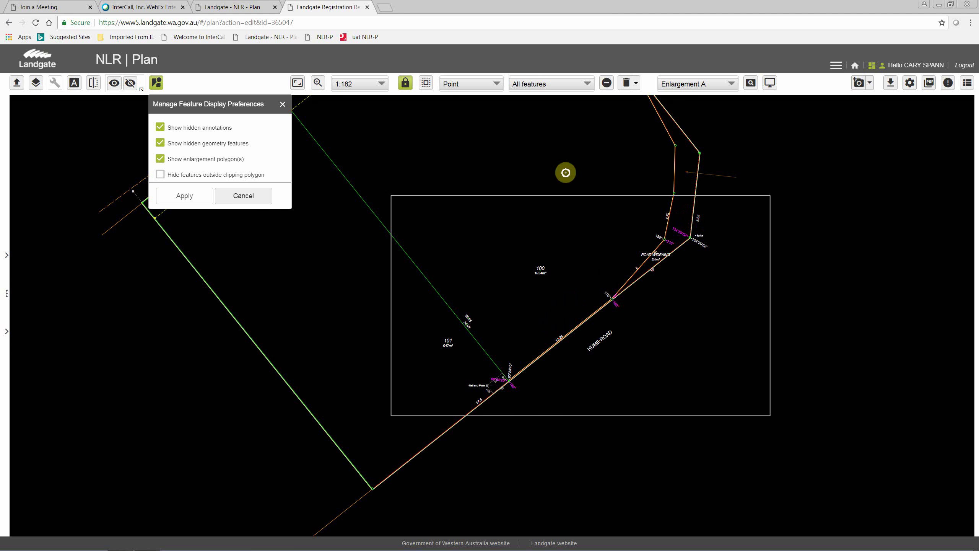
{"action": "left_click", "coordinate": [234, 198]}
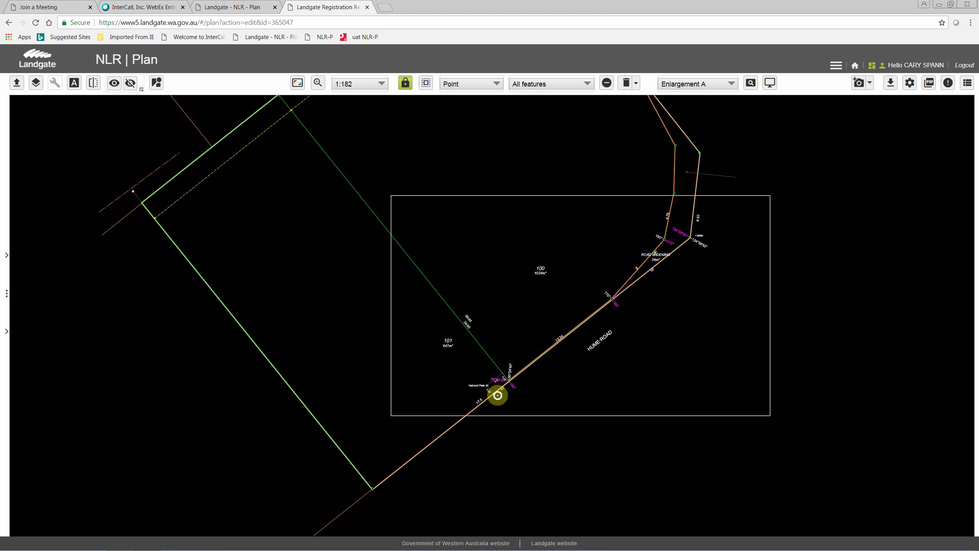
Create a clipping area for Enlargement A enclosing the Hume Road frontage, the lot 100 and 101 labels, and the road widening corner.
{"action": "left_click", "coordinate": [750, 82]}
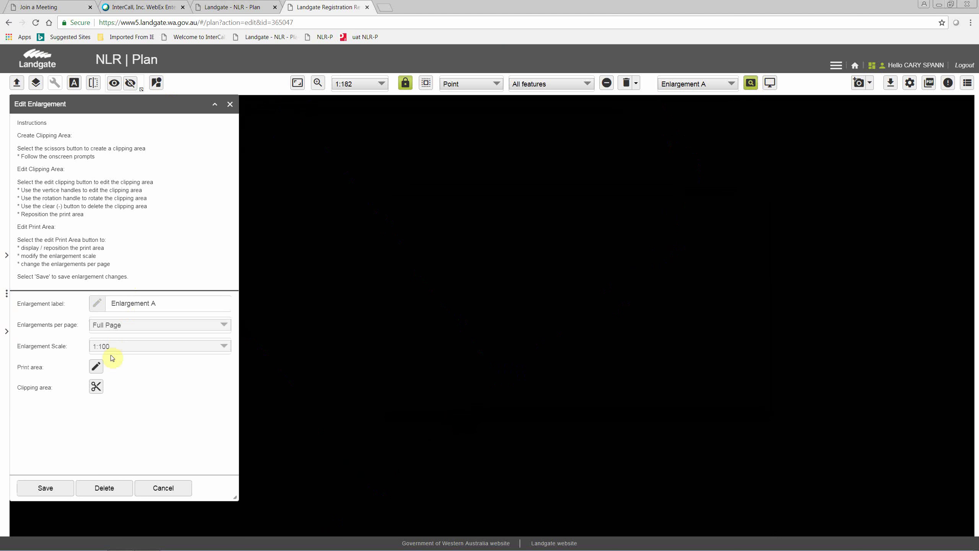
{"action": "left_click", "coordinate": [97, 389]}
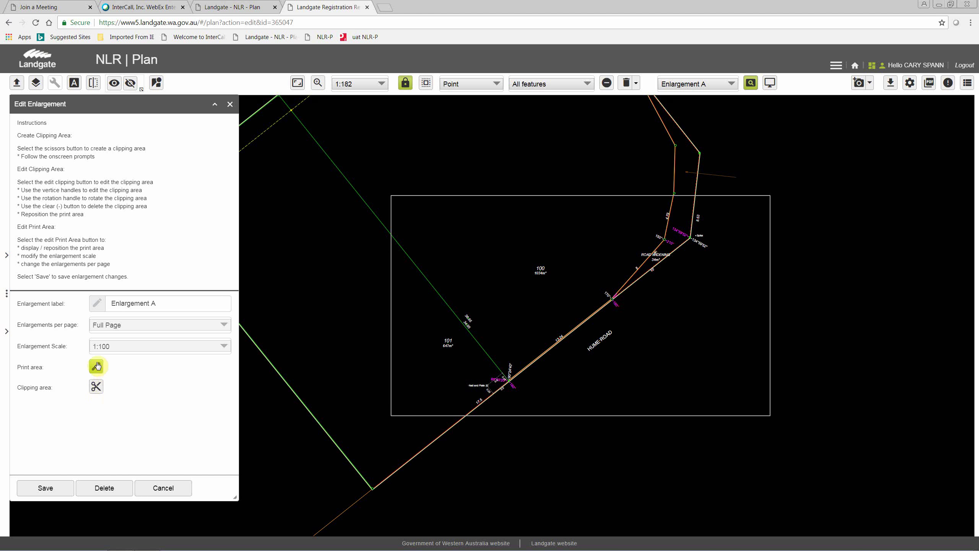
{"action": "left_click", "coordinate": [100, 389]}
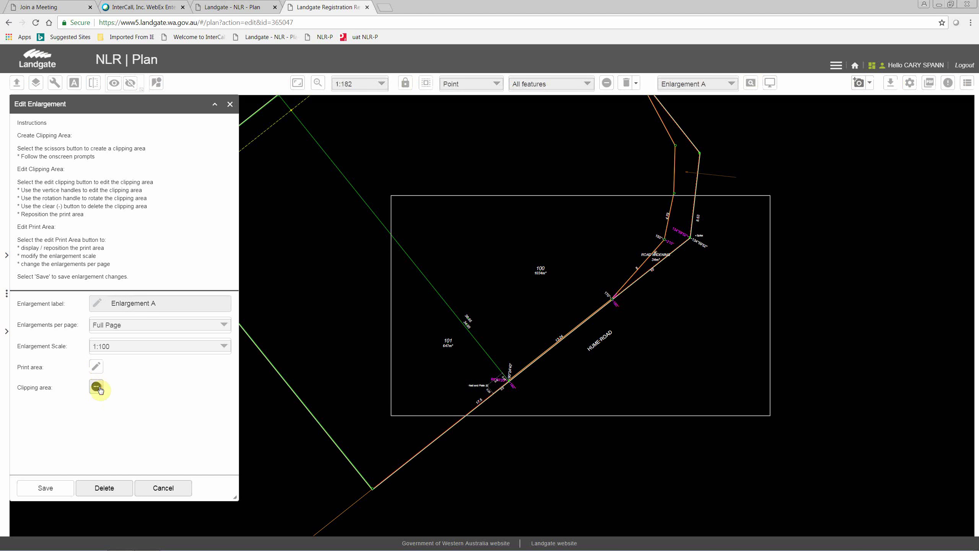
{"action": "left_click", "coordinate": [576, 218]}
{"action": "left_click", "coordinate": [671, 202]}
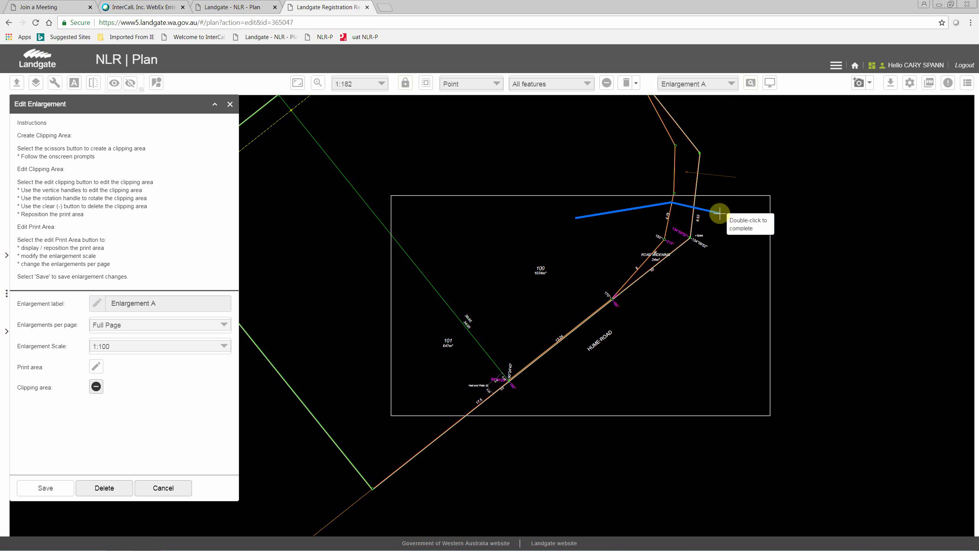
{"action": "left_click", "coordinate": [719, 212]}
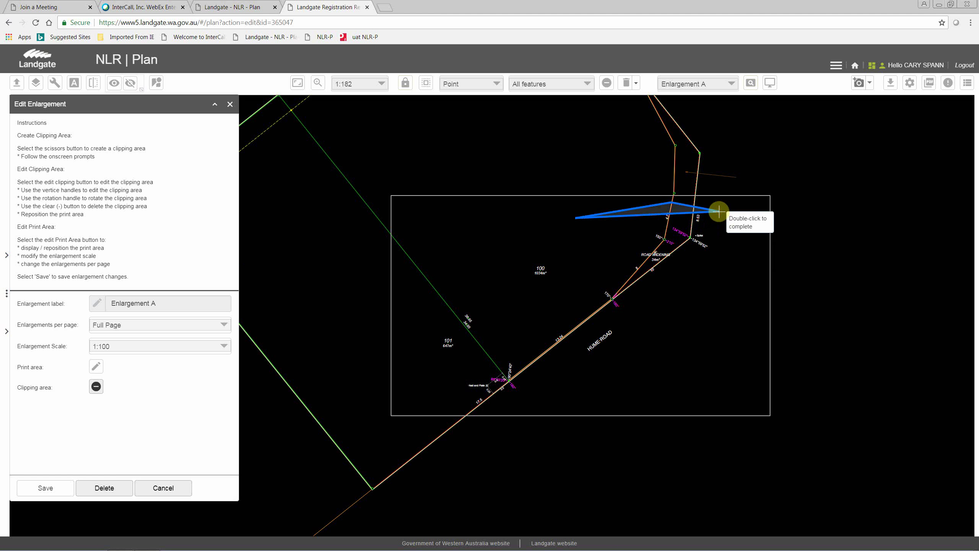
{"action": "left_click", "coordinate": [722, 274]}
{"action": "left_click", "coordinate": [500, 404]}
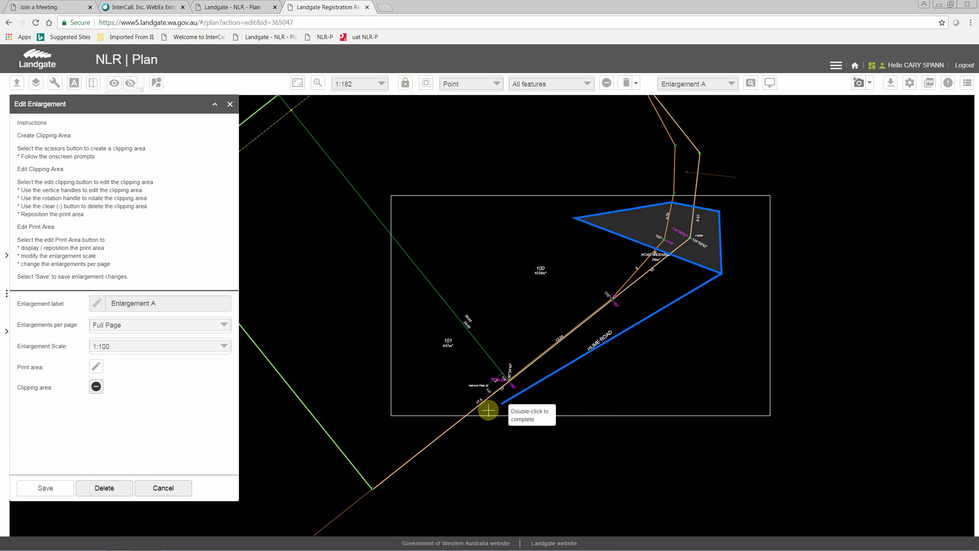
{"action": "left_click", "coordinate": [465, 408]}
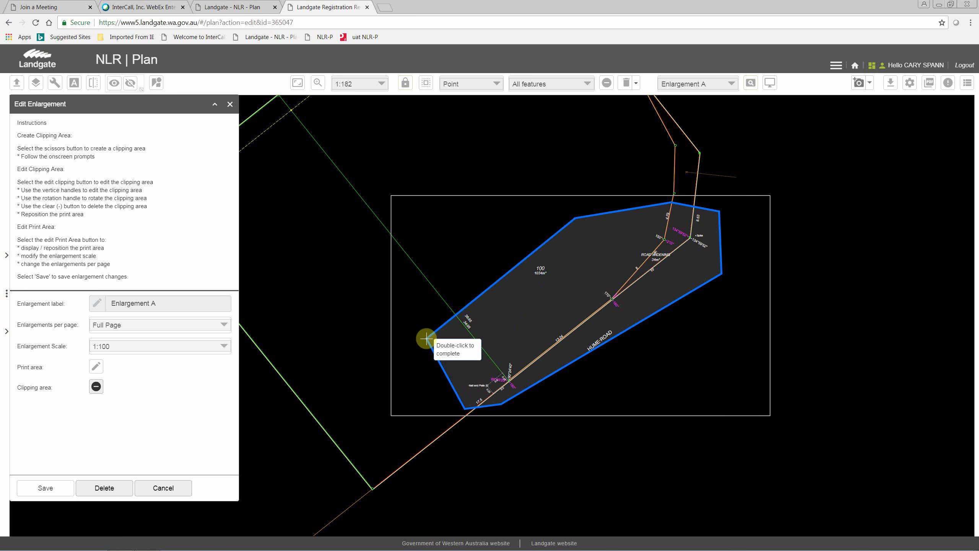
{"action": "double_click", "coordinate": [426, 338]}
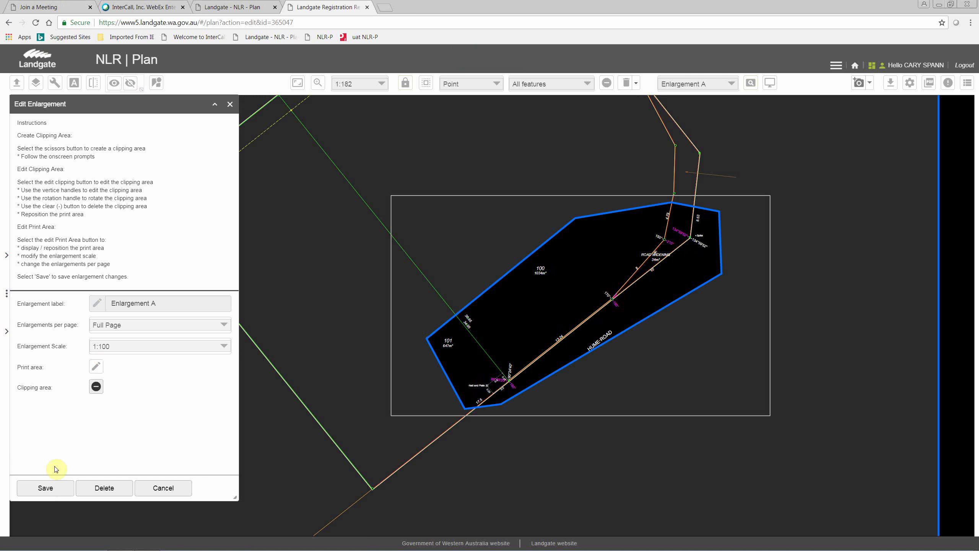
Save the Enlargement A changes and close the enlargement editor.
{"action": "left_click", "coordinate": [45, 488]}
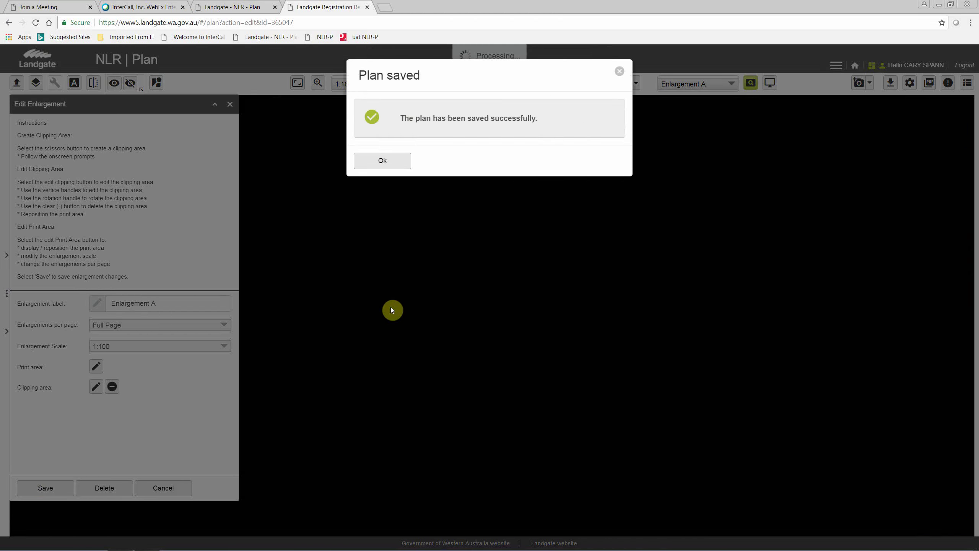
{"action": "left_click", "coordinate": [377, 160]}
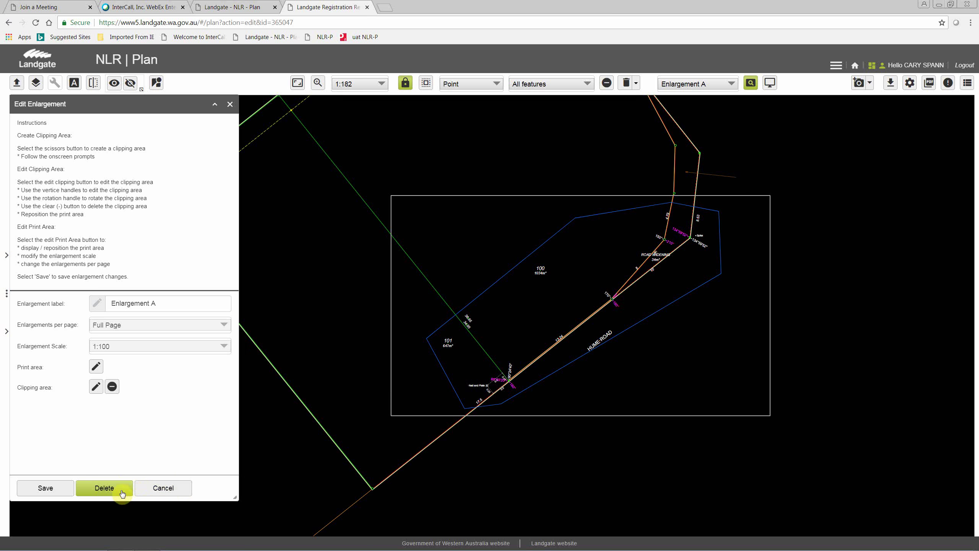
{"action": "left_click", "coordinate": [233, 105]}
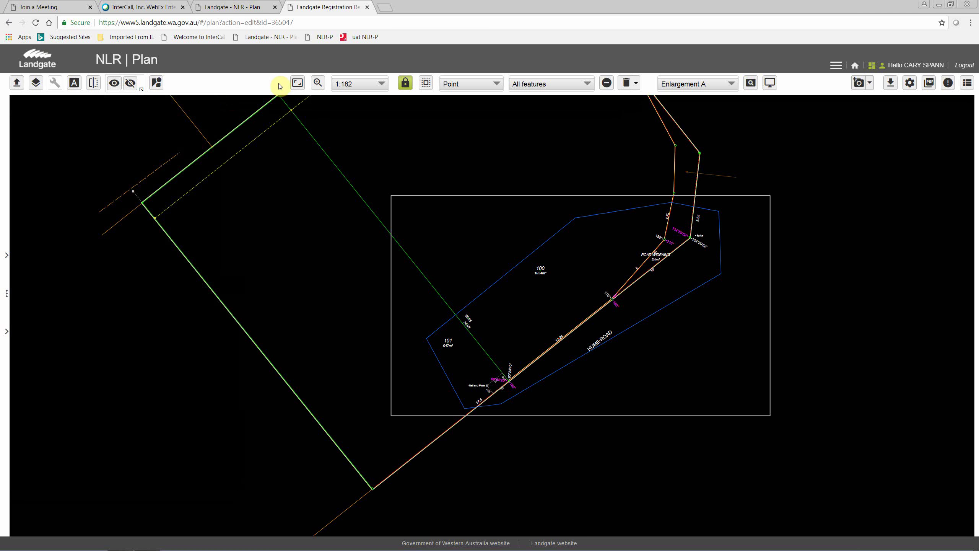
Apply the display preference that hides features outside the clipping polygon.
{"action": "left_click", "coordinate": [156, 83]}
{"action": "left_click", "coordinate": [158, 175]}
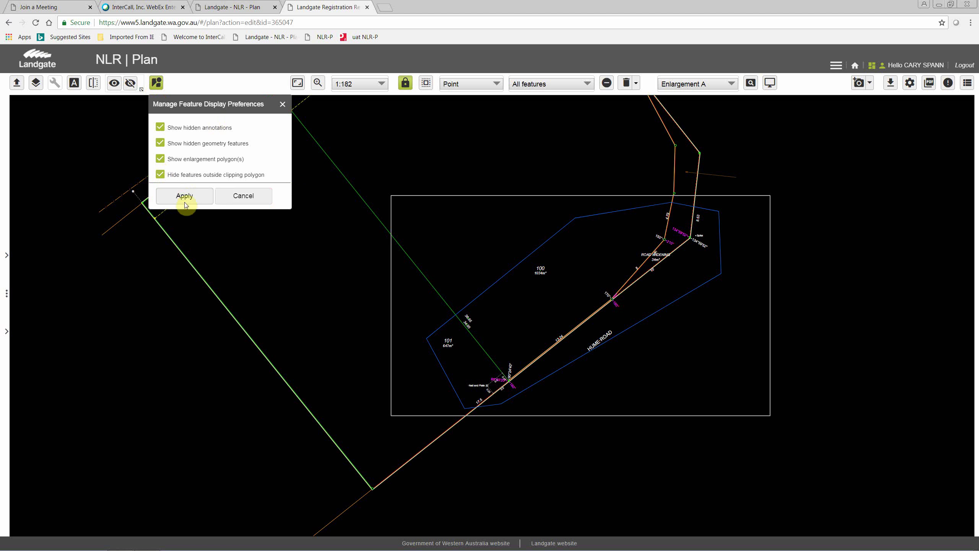
{"action": "left_click", "coordinate": [184, 196]}
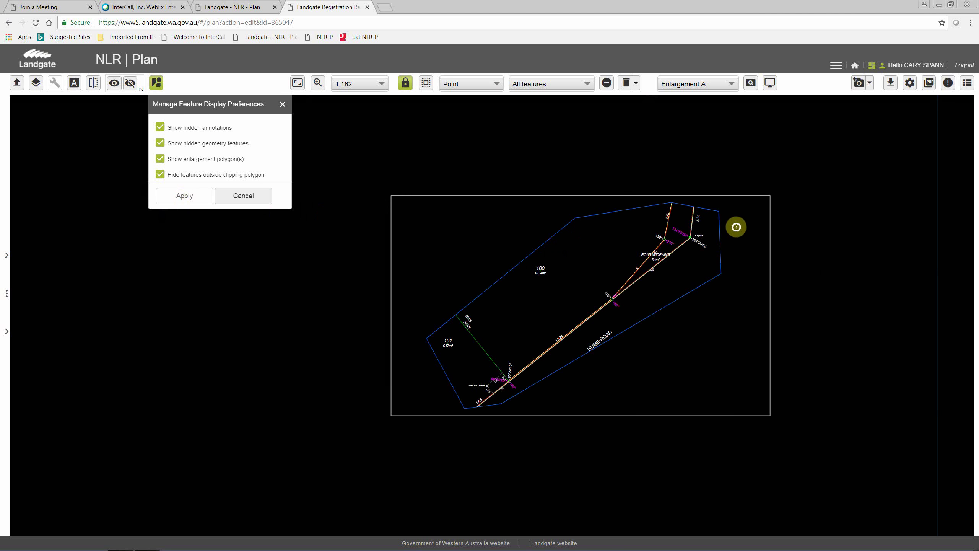
Switch to the Main Plan and turn off display of hidden annotations, hidden geometry features, enlargement polygons and clipping polygons.
{"action": "left_click", "coordinate": [734, 84]}
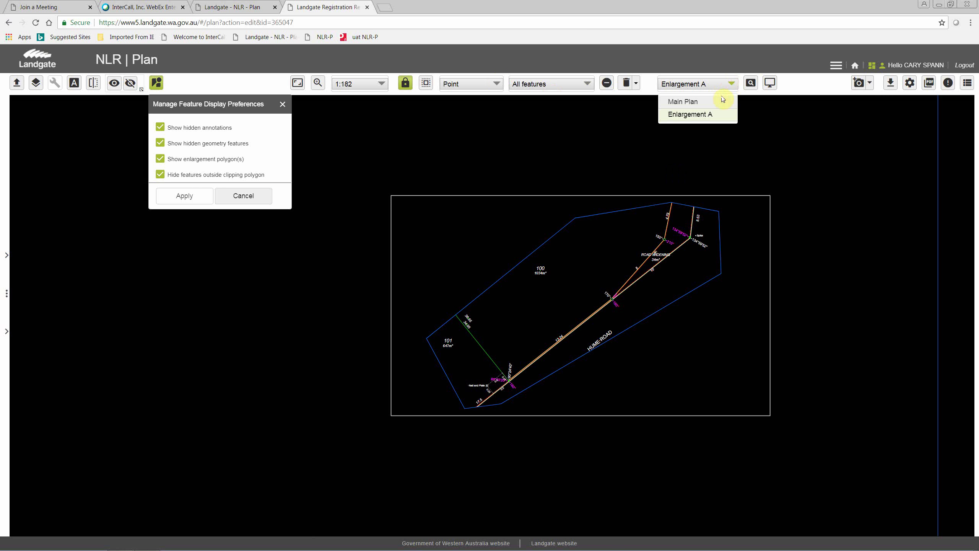
{"action": "left_click", "coordinate": [693, 103]}
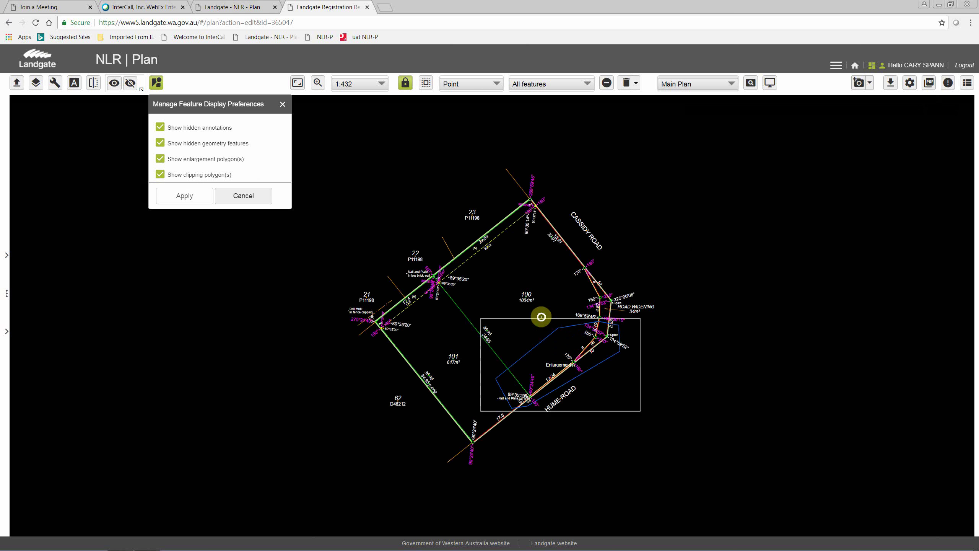
{"action": "left_click", "coordinate": [156, 162]}
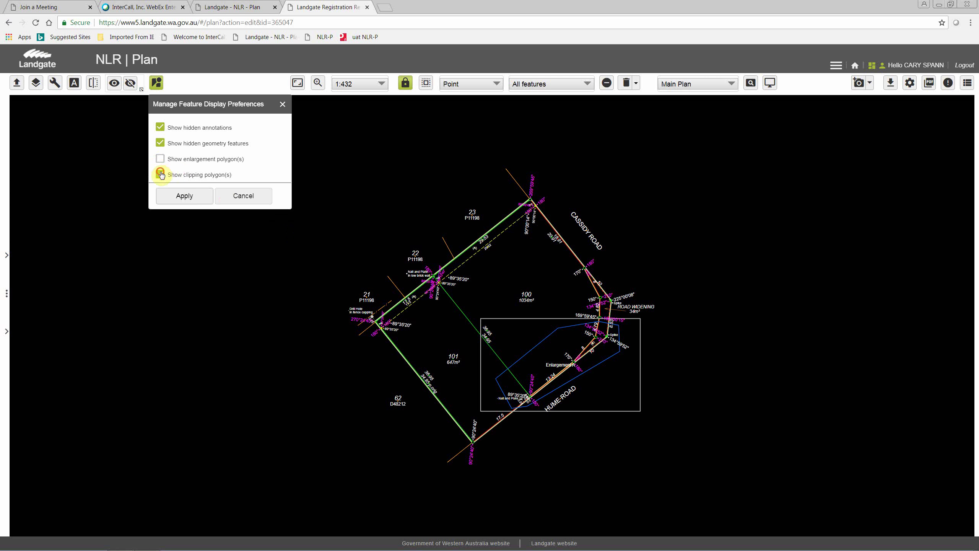
{"action": "left_click", "coordinate": [160, 174]}
{"action": "left_click", "coordinate": [160, 127]}
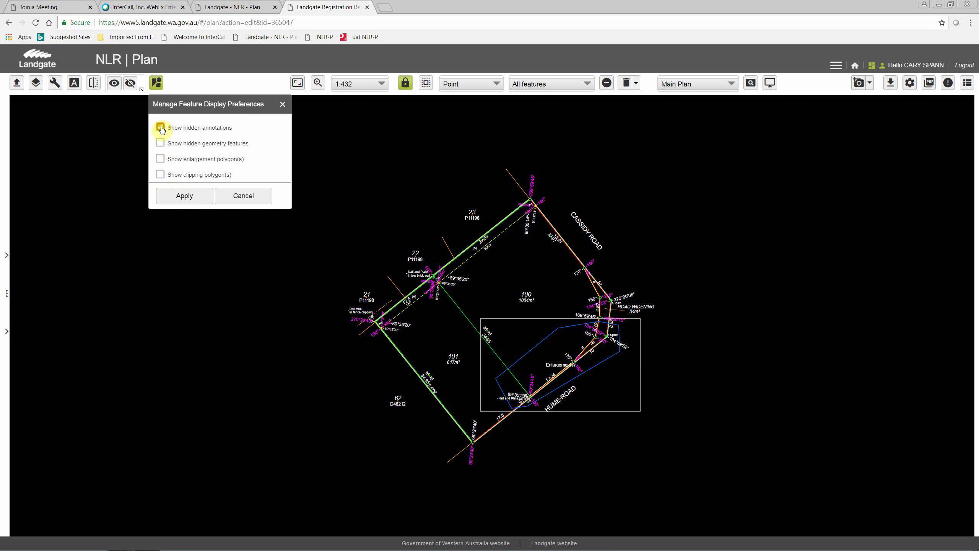
{"action": "left_click", "coordinate": [183, 194]}
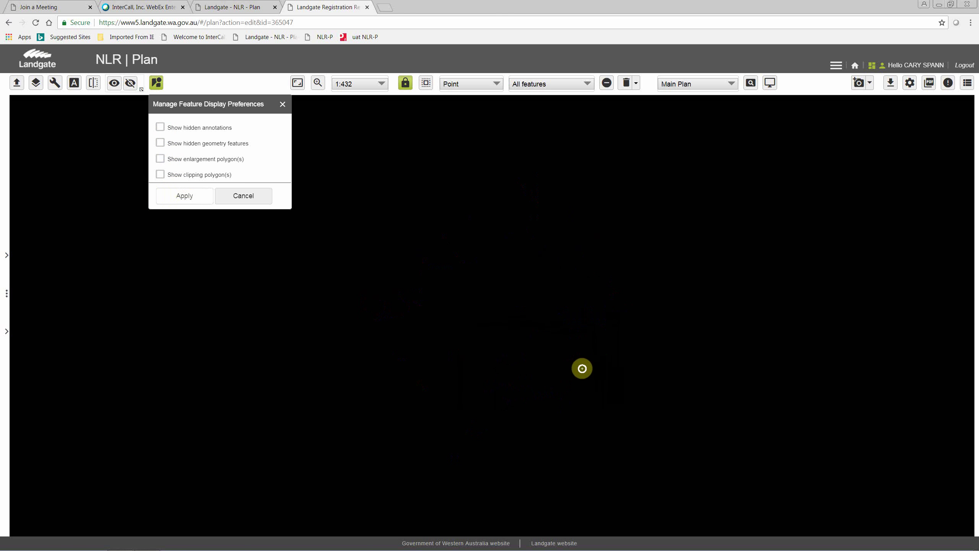
Move the Enlargement A label on the main plan clear of the 13.24 distance and the Hume Road boundary.
{"action": "scroll", "coordinate": [548, 378], "scroll_direction": "up", "scroll_amount": 1}
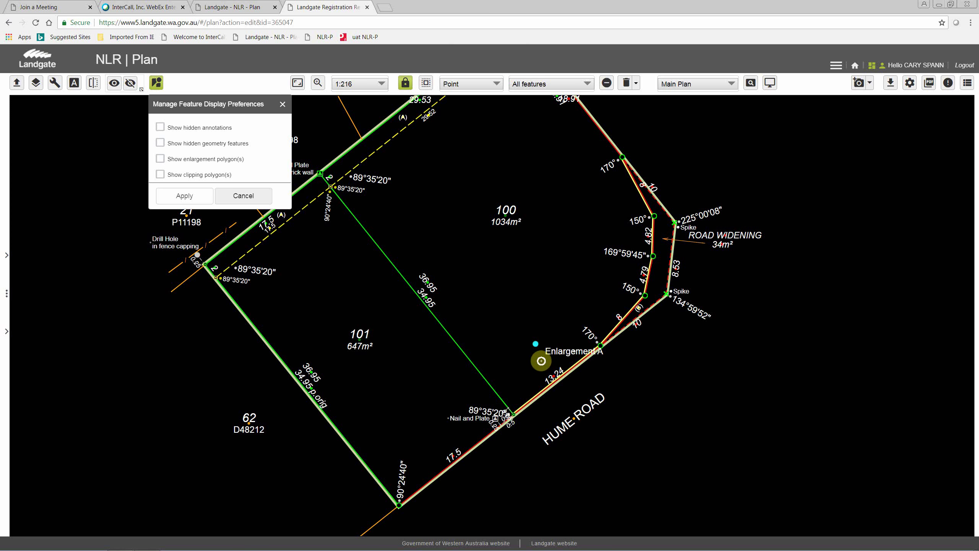
{"action": "left_click", "coordinate": [536, 345]}
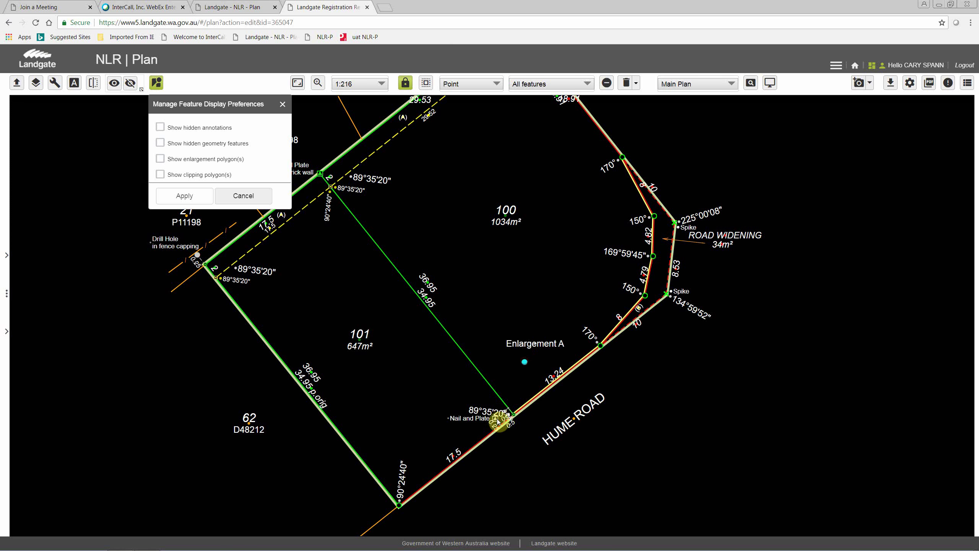
Hide the 0.5 and 0.25 distances and the Nail and Plate label at the lot 100/101 corner, and shift the 89°35'20" angle into lot 101.
{"action": "scroll", "coordinate": [499, 414], "scroll_direction": "up", "scroll_amount": 1}
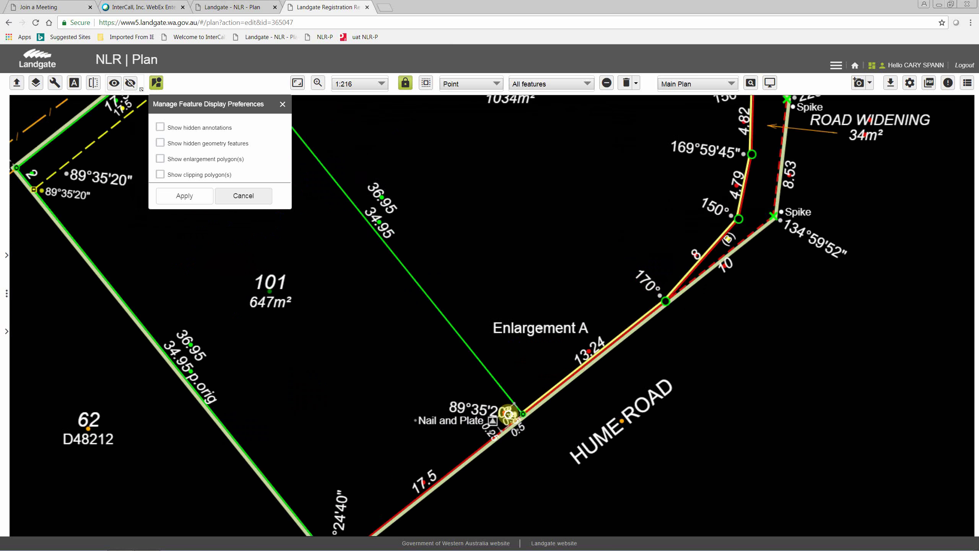
{"action": "left_click", "coordinate": [521, 435]}
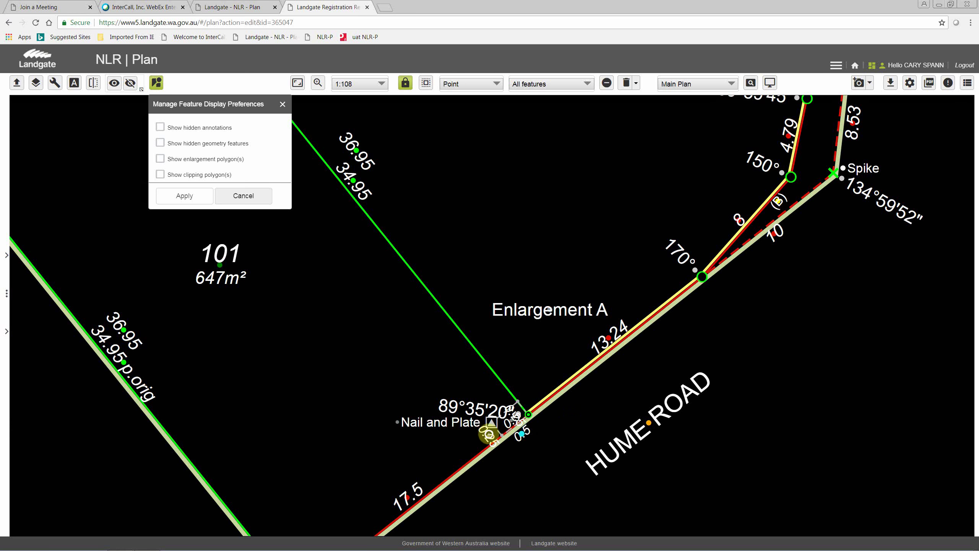
{"action": "left_click", "coordinate": [489, 435]}
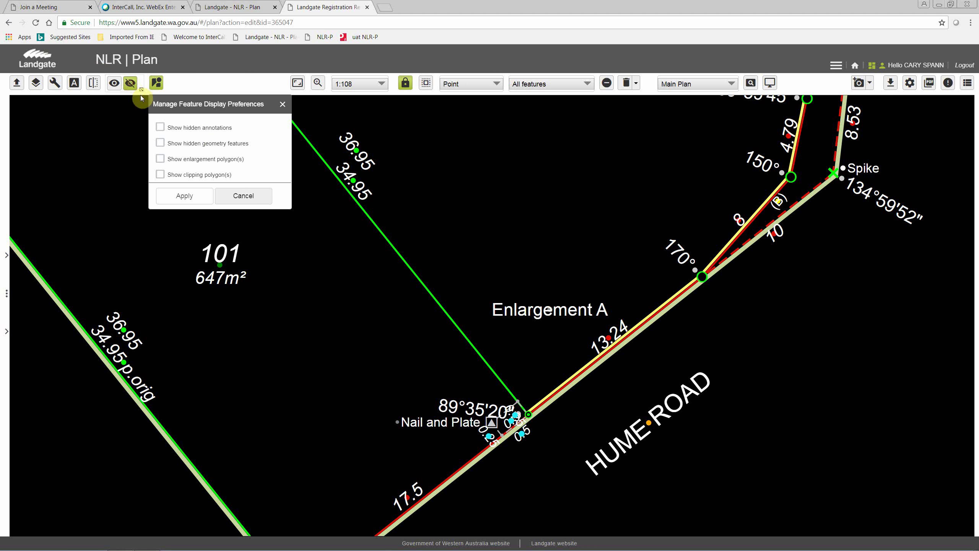
{"action": "left_click", "coordinate": [541, 422]}
{"action": "left_click", "coordinate": [523, 420]}
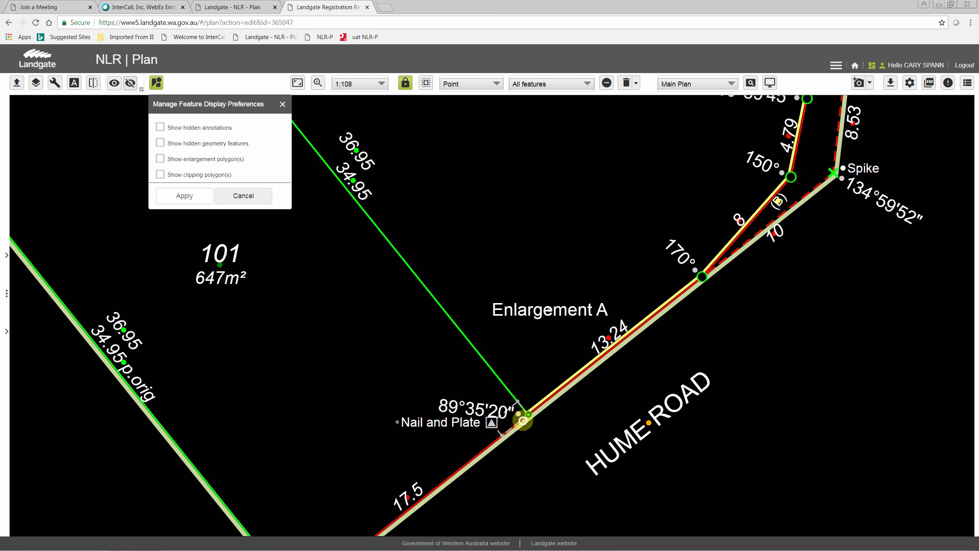
{"action": "left_click_drag", "start_coordinate": [518, 413], "coordinate": [406, 416]}
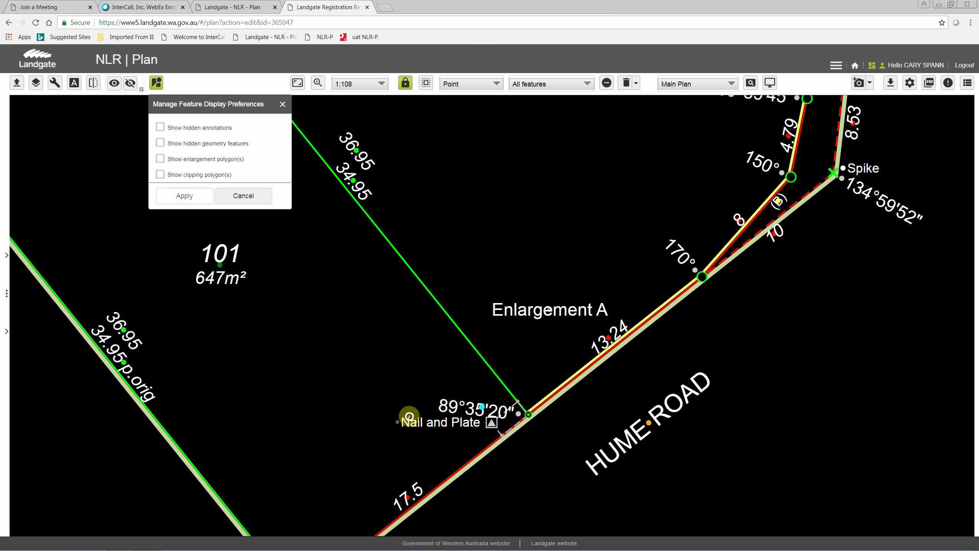
{"action": "left_click", "coordinate": [131, 85]}
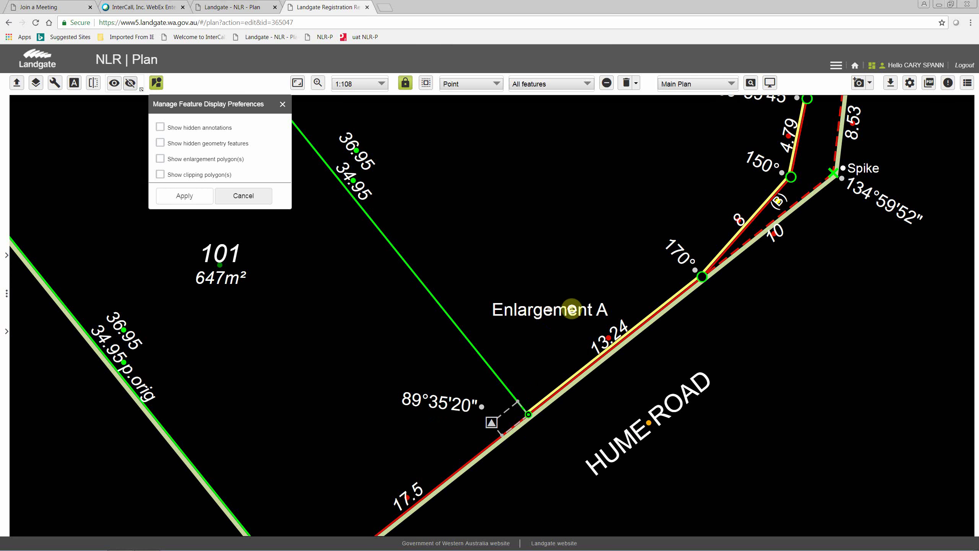
Switch to Enlargement A and examine the annotations around the Nail and Plate corner.
{"action": "left_click", "coordinate": [733, 85]}
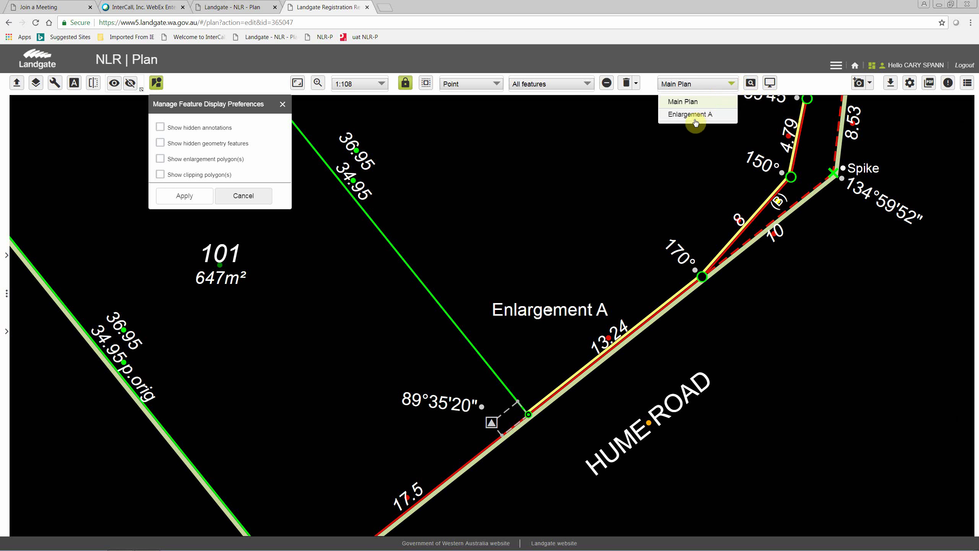
{"action": "left_click", "coordinate": [694, 118]}
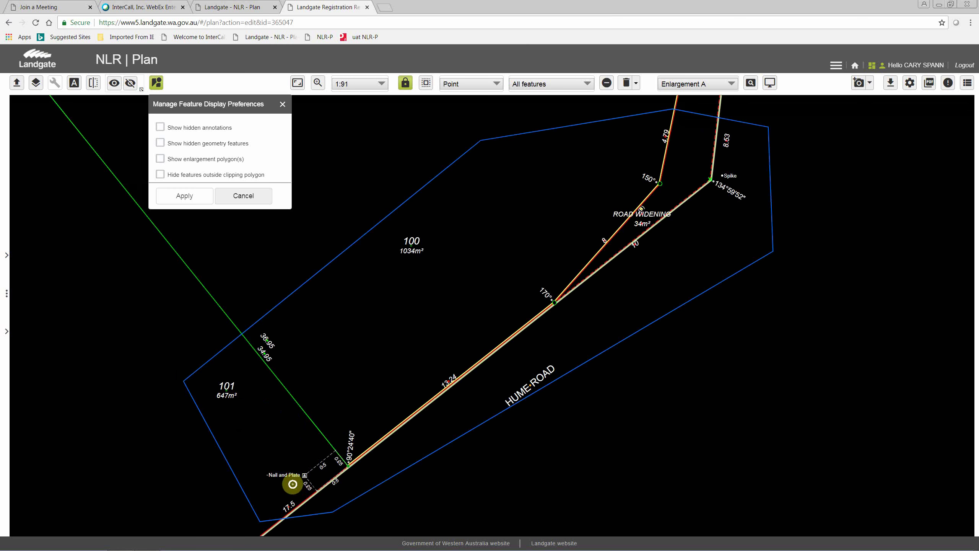
{"action": "scroll", "coordinate": [293, 485], "scroll_direction": "up", "scroll_amount": 2}
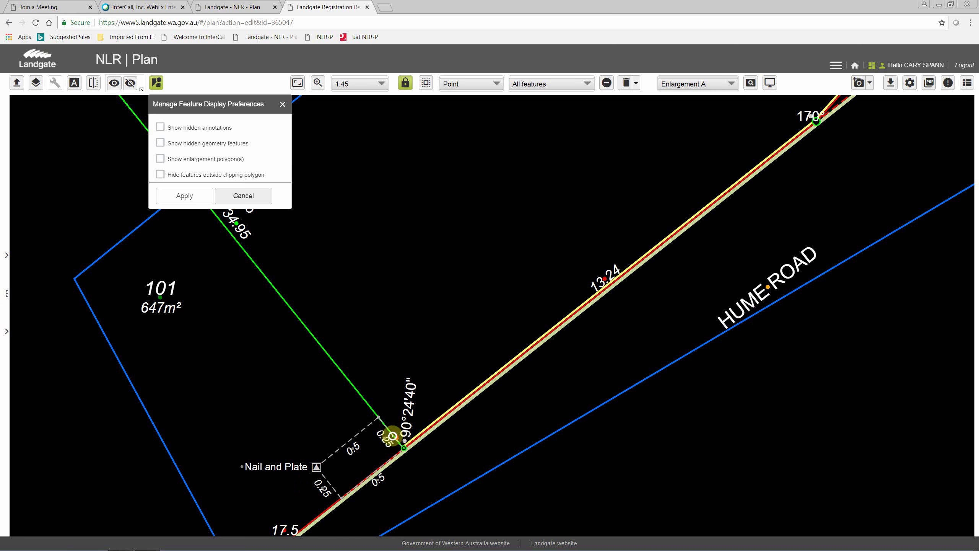
{"action": "scroll", "coordinate": [392, 436], "scroll_direction": "down", "scroll_amount": 2}
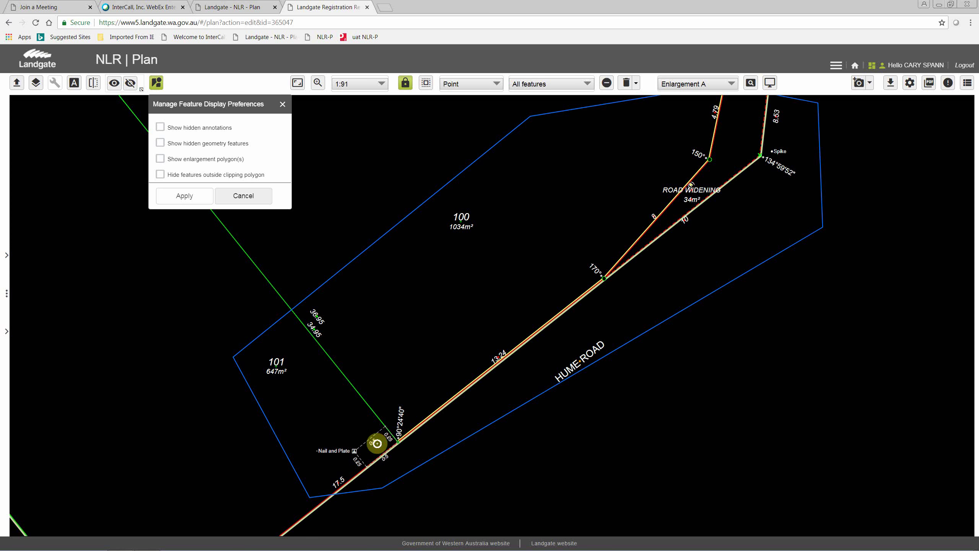
Run the design rule checks on the plan.
{"action": "left_click", "coordinate": [947, 83]}
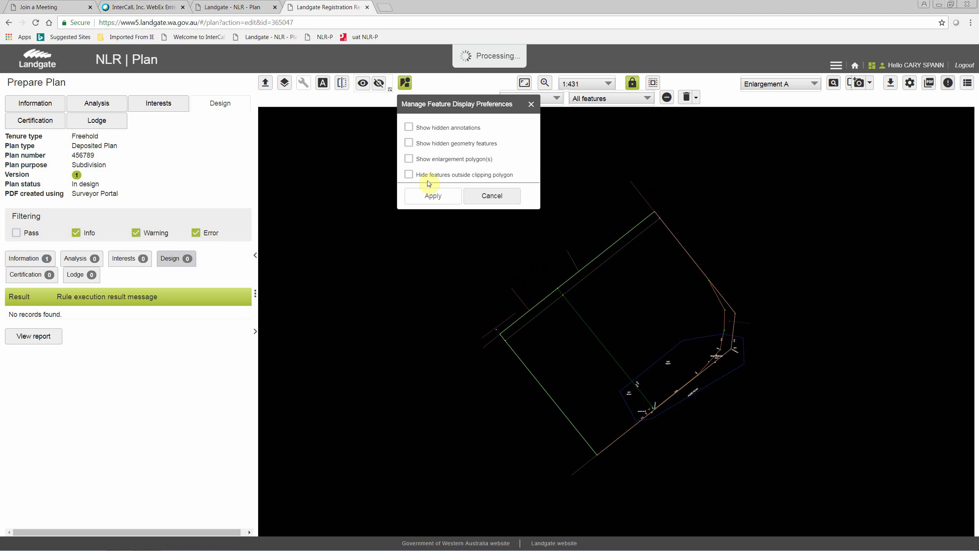
{"action": "mouse_move", "coordinate": [150, 341]}
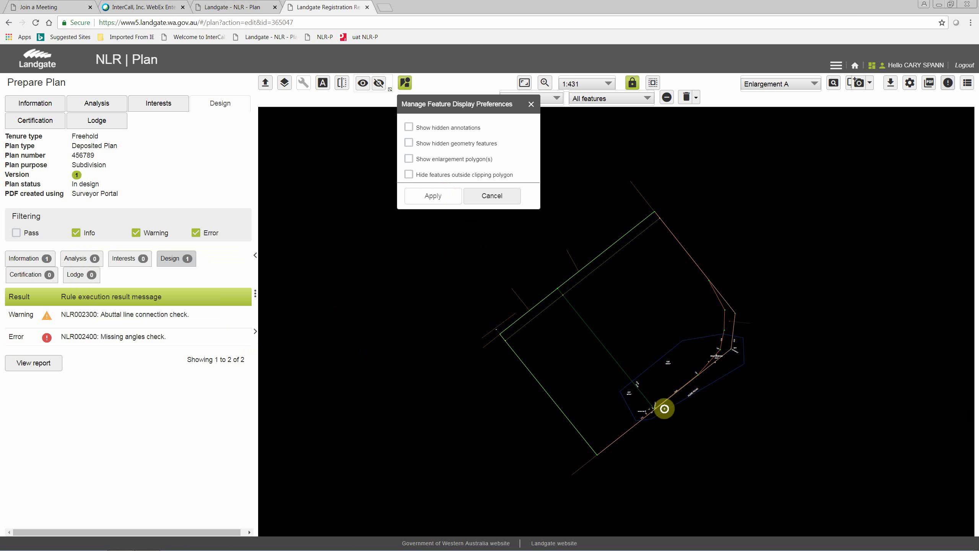
Hide the 0.25 and 0.5 distances lying along the lot boundaries at the Nail and Plate corner in Enlargement A, and rerun the design checks.
{"action": "scroll", "coordinate": [665, 408], "scroll_direction": "up", "scroll_amount": 2}
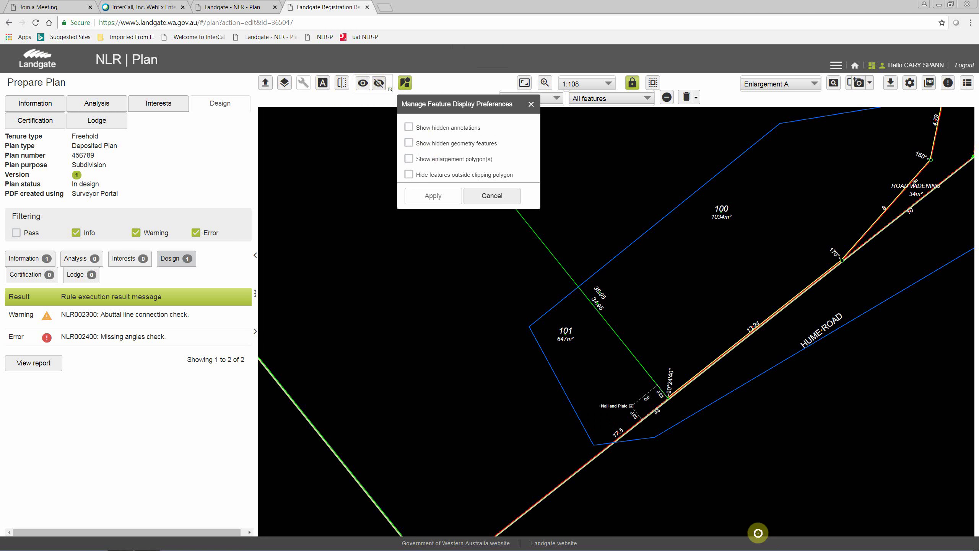
{"action": "left_click", "coordinate": [948, 83]}
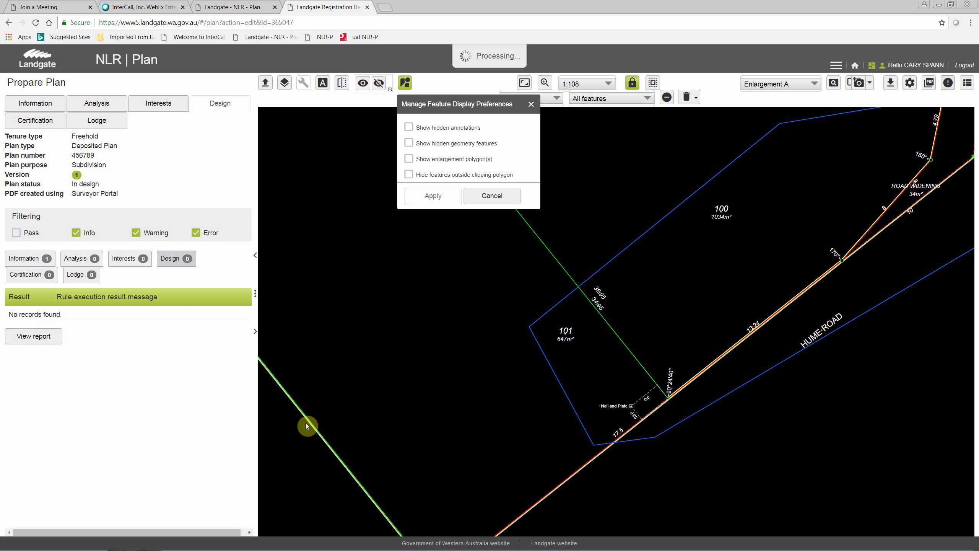
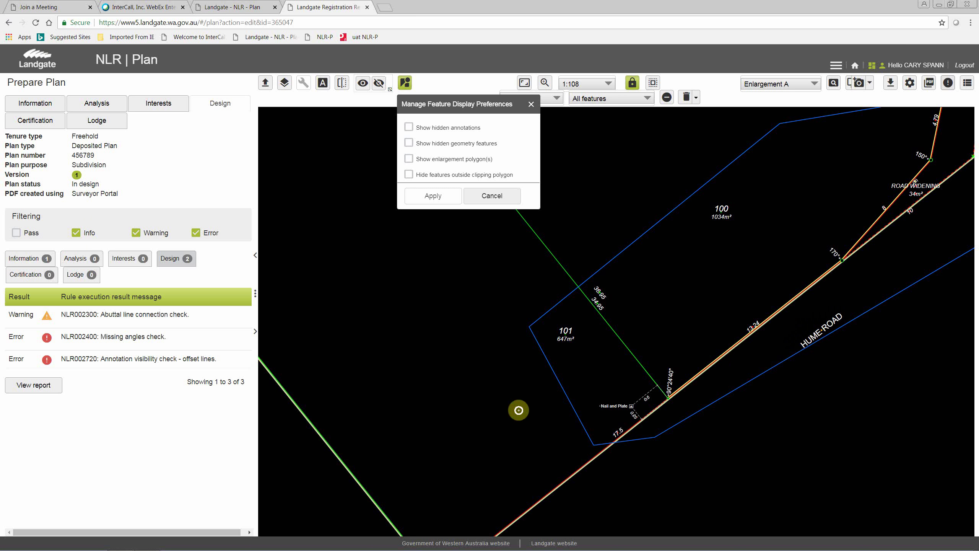
Display hidden annotations in Enlargement A and unhide the 0.25 and 0.5 distances along the lot boundaries at the Nail and Plate corner.
{"action": "mouse_move", "coordinate": [168, 360]}
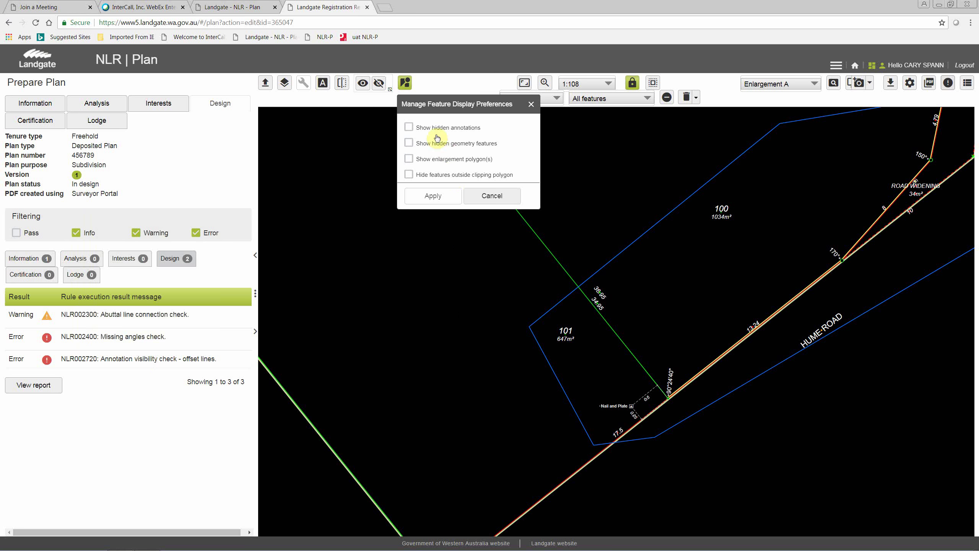
{"action": "left_click", "coordinate": [408, 127]}
{"action": "left_click", "coordinate": [433, 195]}
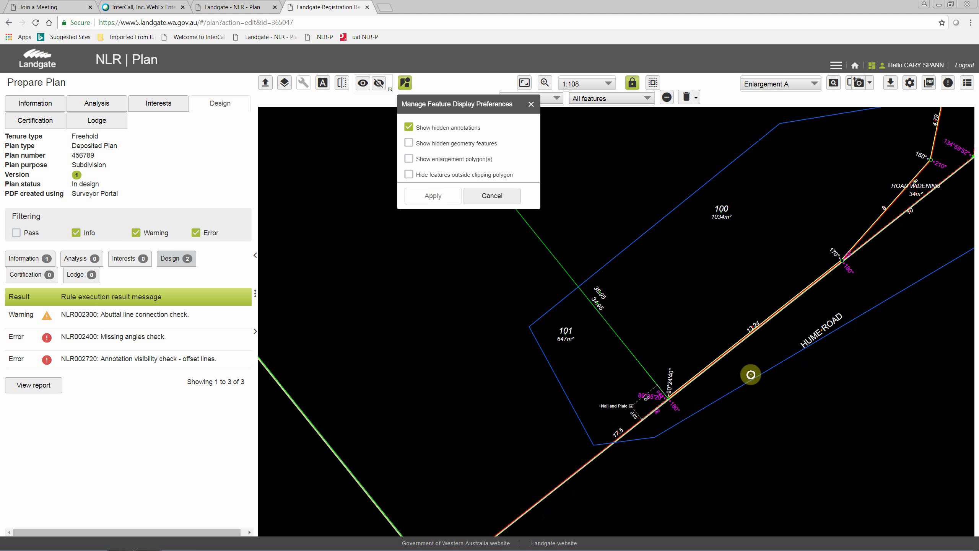
{"action": "left_click", "coordinate": [658, 412]}
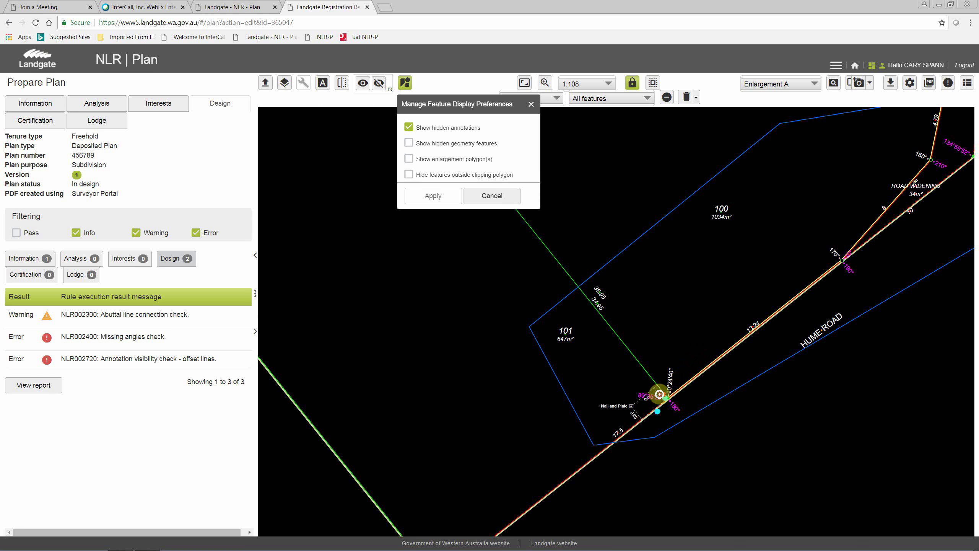
{"action": "scroll", "coordinate": [659, 394], "scroll_direction": "up", "scroll_amount": 3}
{"action": "scroll", "coordinate": [660, 394], "scroll_direction": "up", "scroll_amount": 2}
{"action": "left_click", "coordinate": [663, 393]}
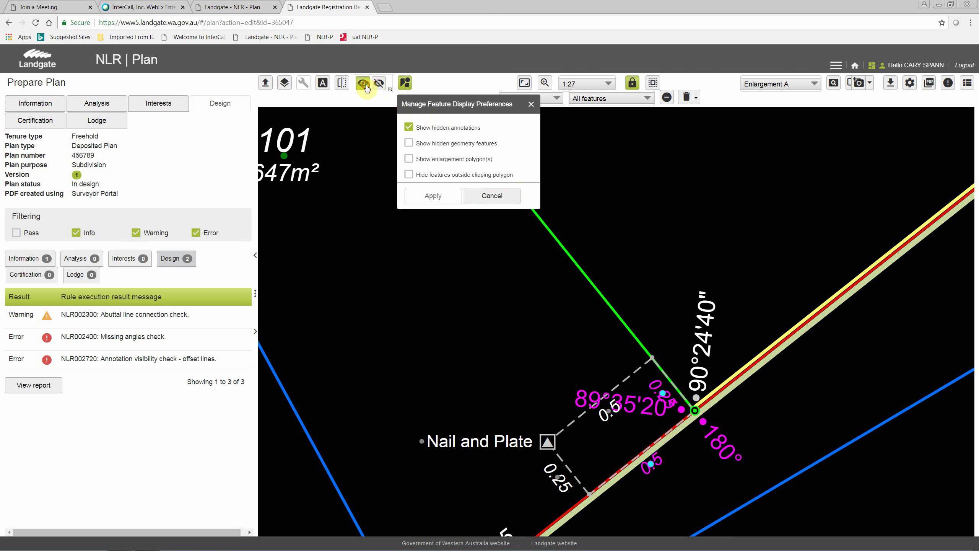
{"action": "left_click", "coordinate": [500, 202]}
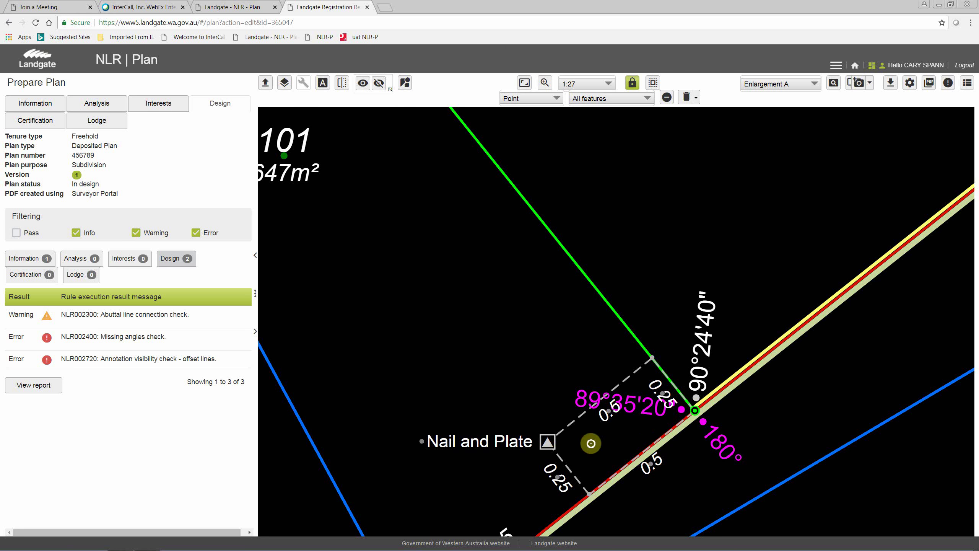
{"action": "scroll", "coordinate": [603, 397], "scroll_direction": "down", "scroll_amount": 1}
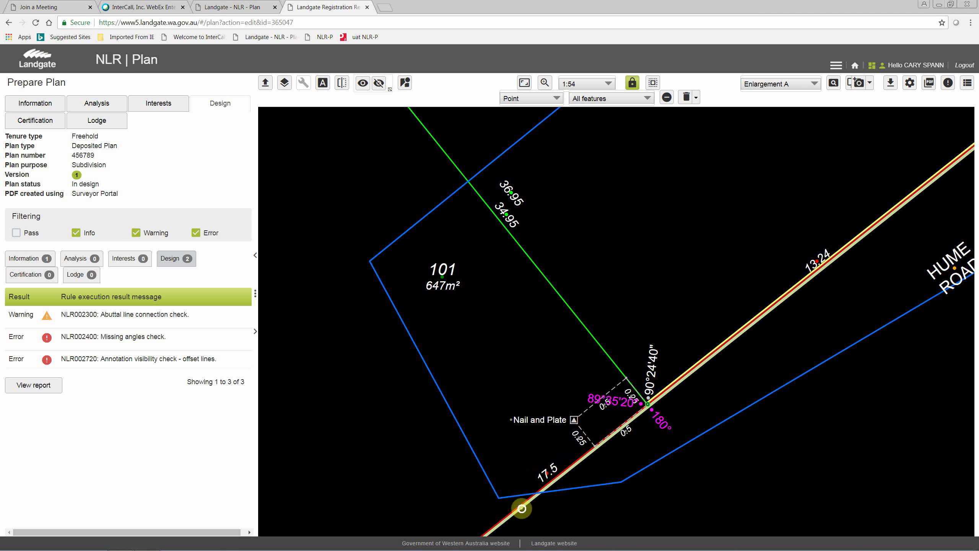
In the Main Plan, set the distance of lot 101's Hume Road road boundary line to 17.49.
{"action": "left_click", "coordinate": [779, 83]}
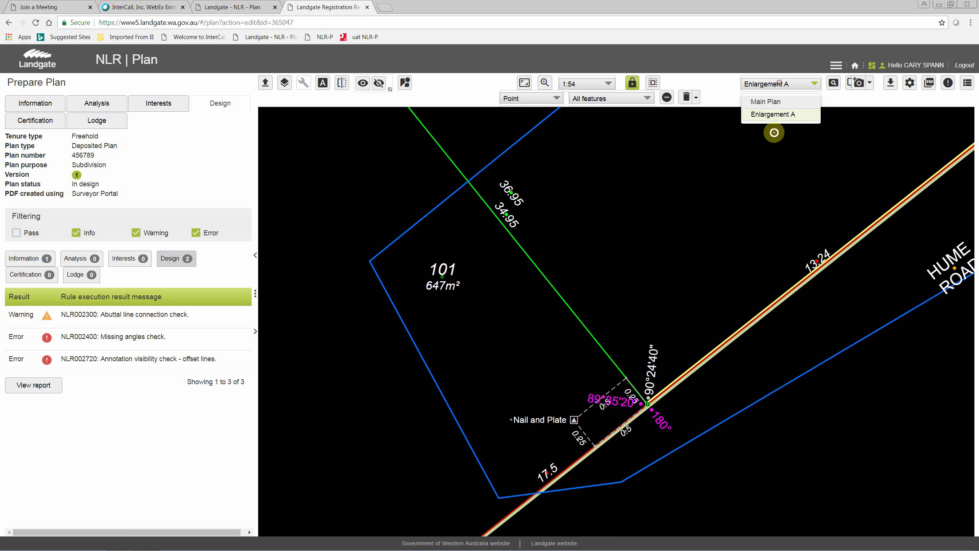
{"action": "left_click", "coordinate": [761, 103]}
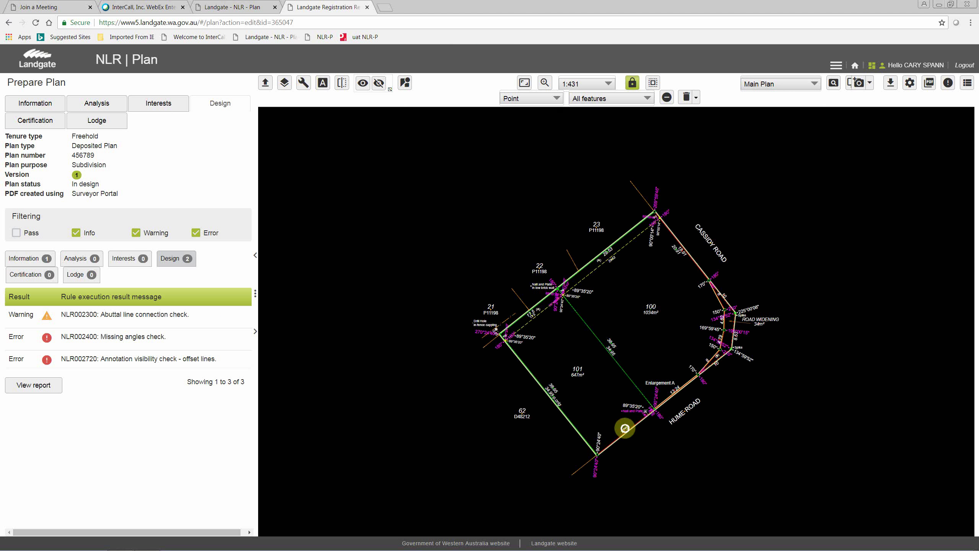
{"action": "left_click", "coordinate": [967, 82]}
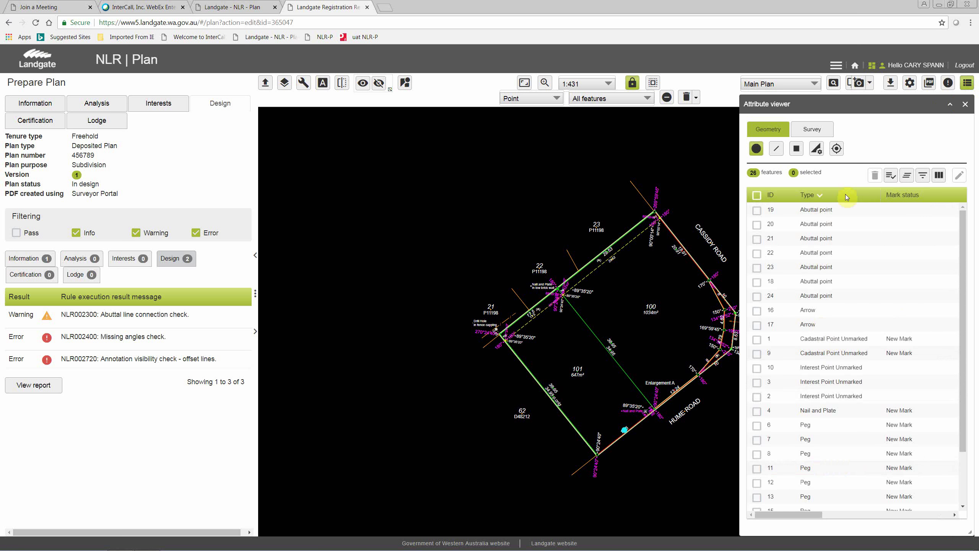
{"action": "left_click", "coordinate": [776, 149]}
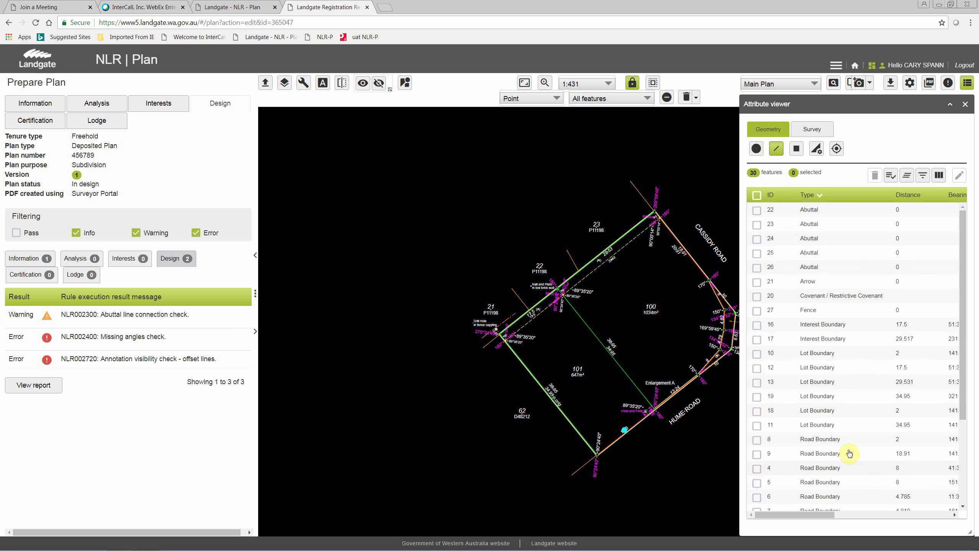
{"action": "scroll", "coordinate": [849, 453], "scroll_direction": "down", "scroll_amount": 3}
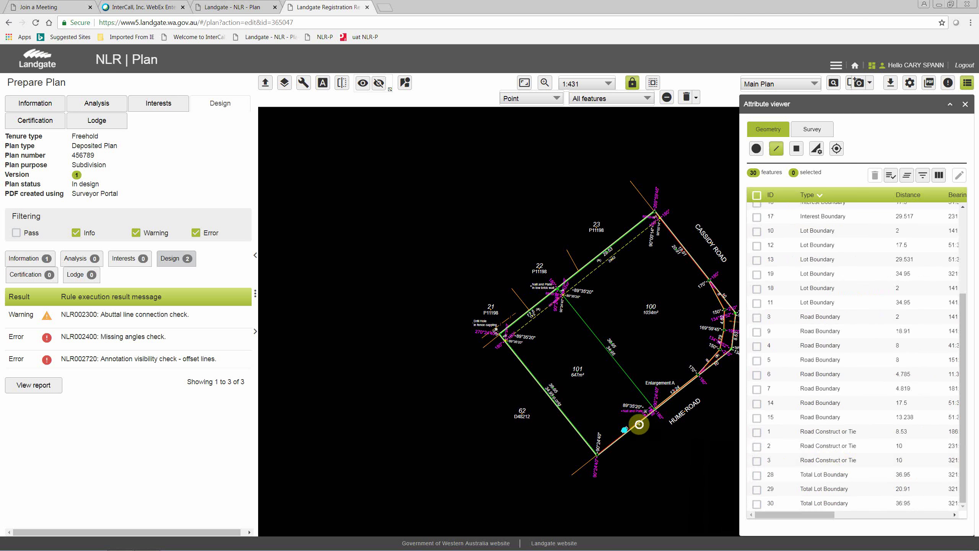
{"action": "left_click", "coordinate": [639, 424]}
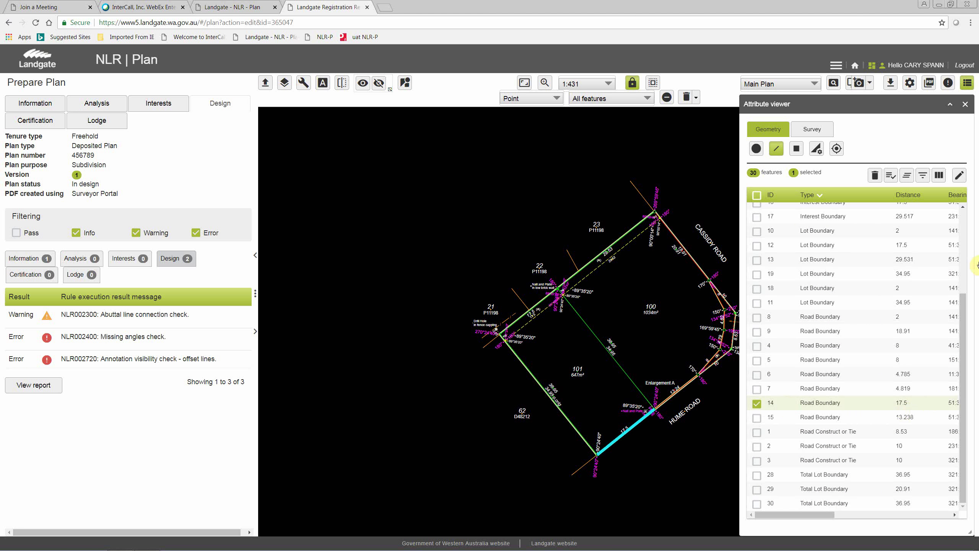
{"action": "left_click", "coordinate": [960, 176]}
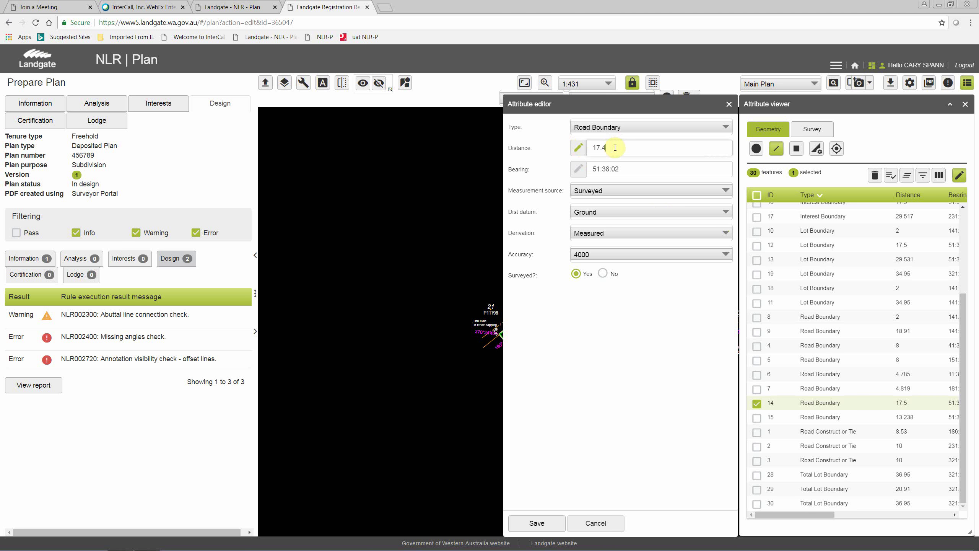
{"action": "left_click", "coordinate": [546, 525]}
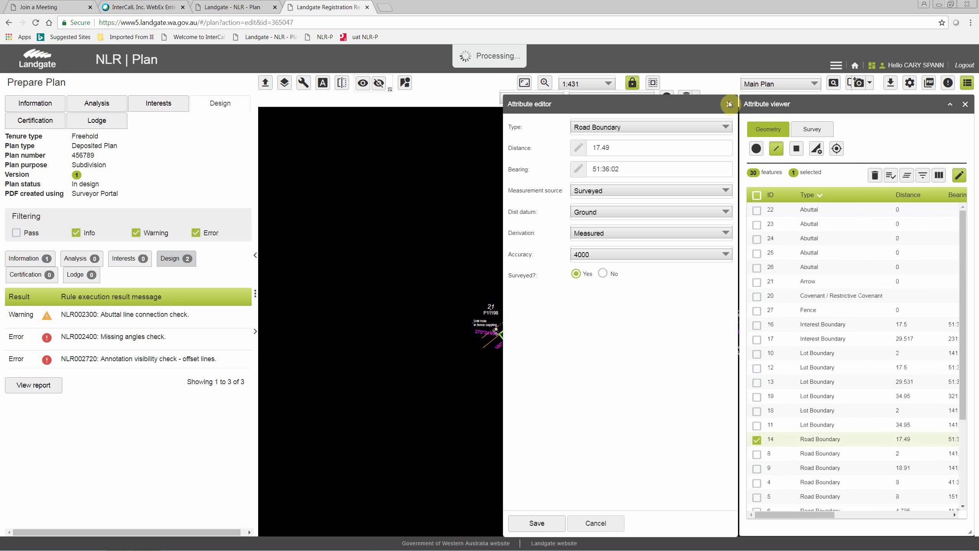
{"action": "left_click", "coordinate": [469, 329]}
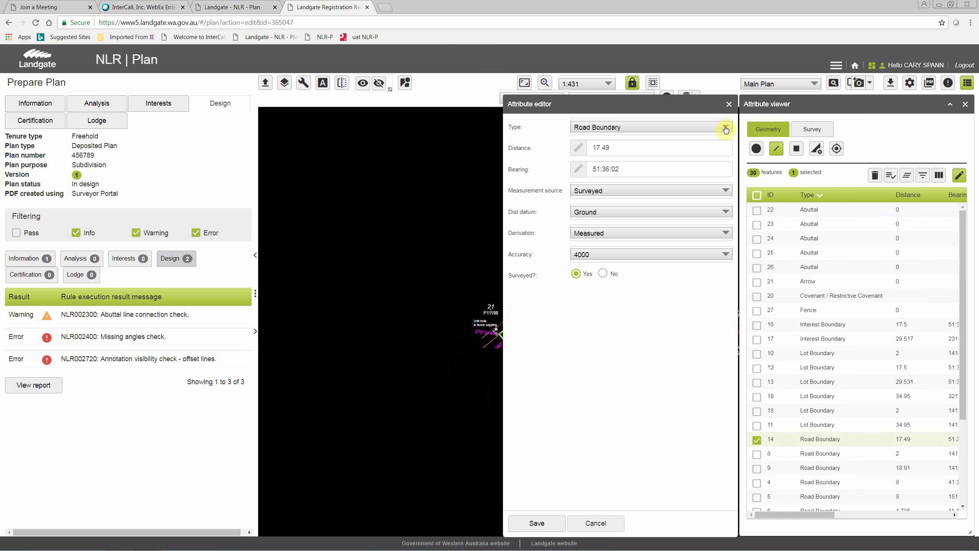
{"action": "left_click", "coordinate": [729, 106]}
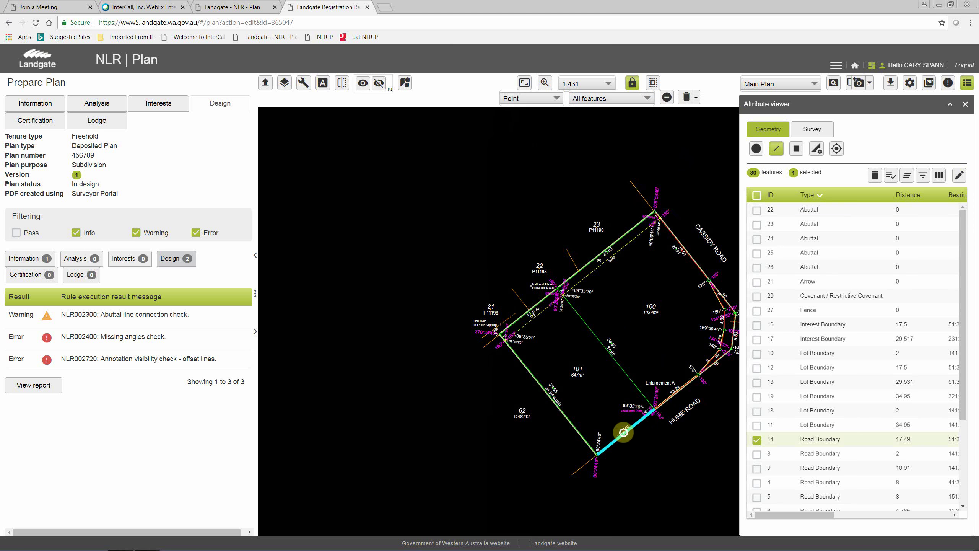
Return to Enlargement A, close the attribute viewer and print the plan to PDF.
{"action": "left_click", "coordinate": [814, 83]}
{"action": "left_click", "coordinate": [775, 114]}
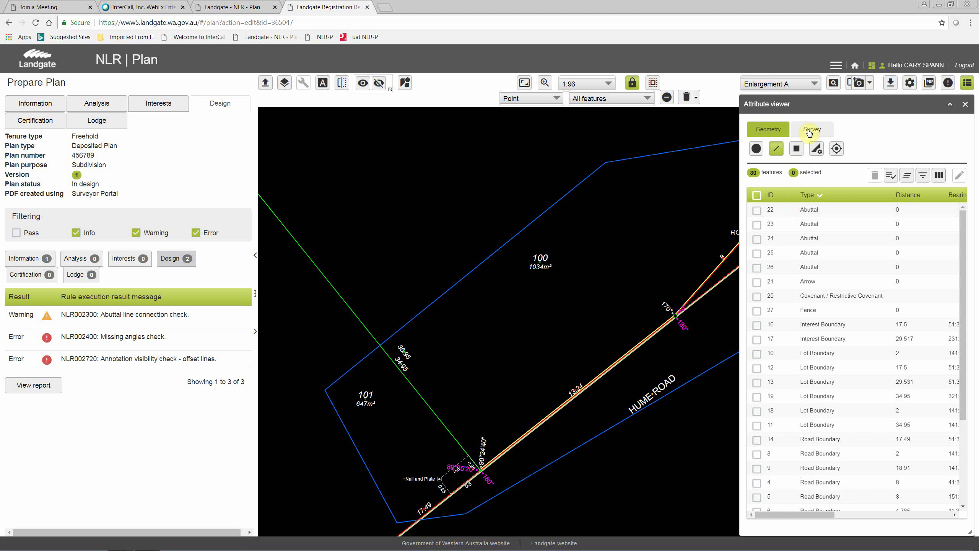
{"action": "left_click", "coordinate": [966, 104]}
{"action": "left_click", "coordinate": [909, 82]}
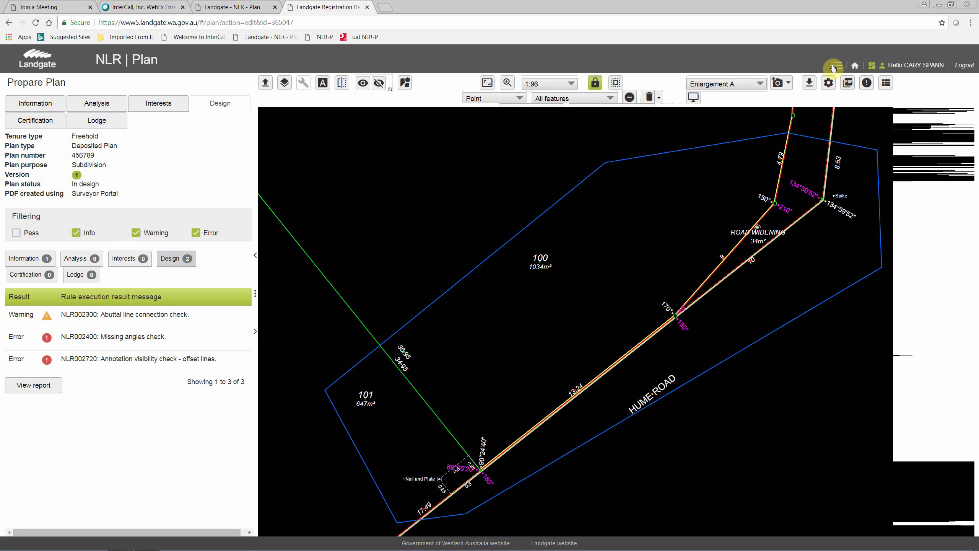
{"action": "left_click", "coordinate": [932, 195]}
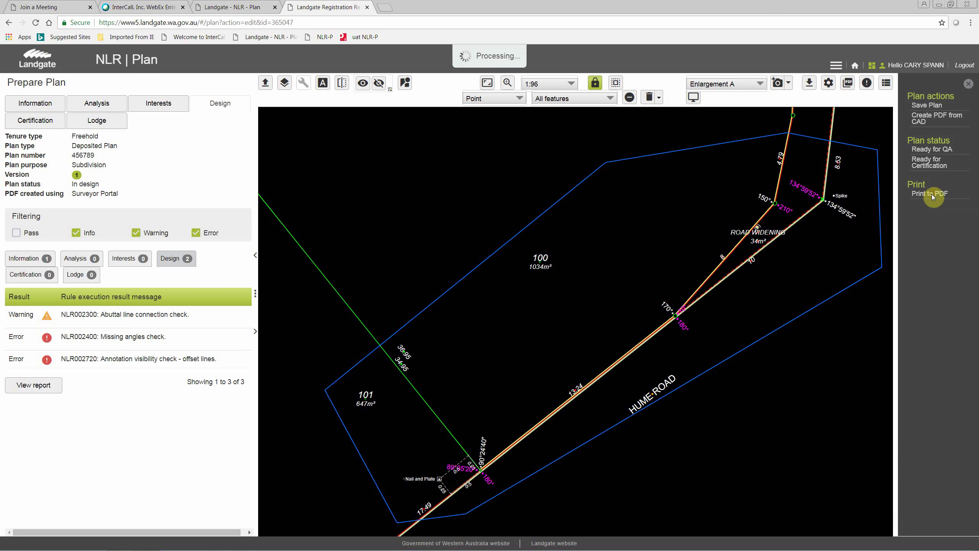
{"action": "left_click", "coordinate": [146, 334]}
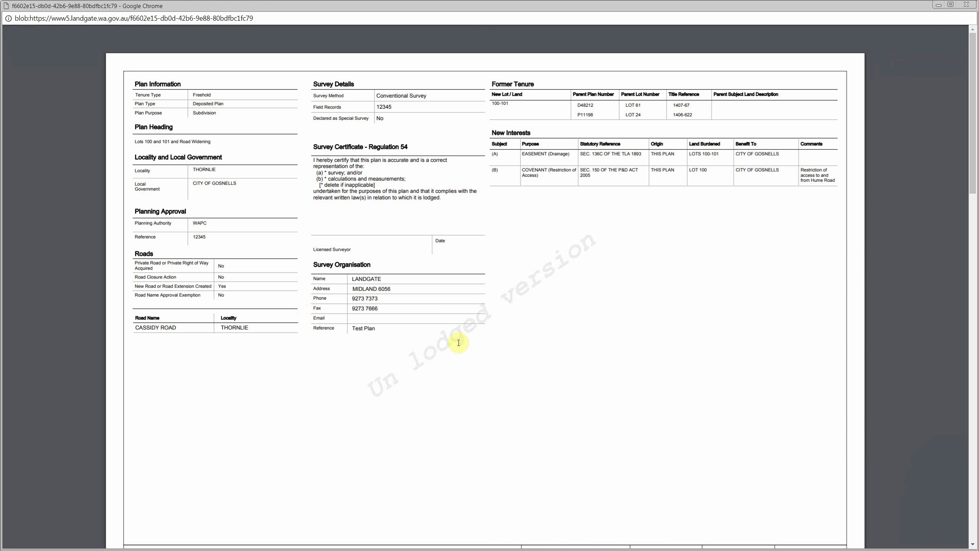
Review the main plan and Enlargement A sheets in the printed PDF, and close it.
{"action": "scroll", "coordinate": [558, 355], "scroll_direction": "down", "scroll_amount": 15}
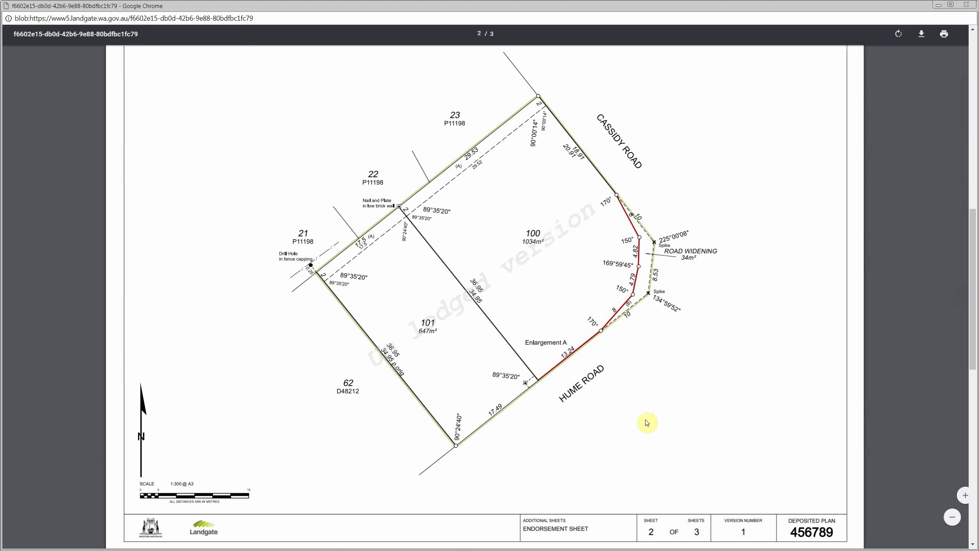
{"action": "scroll", "coordinate": [526, 408], "scroll_direction": "down", "scroll_amount": 10}
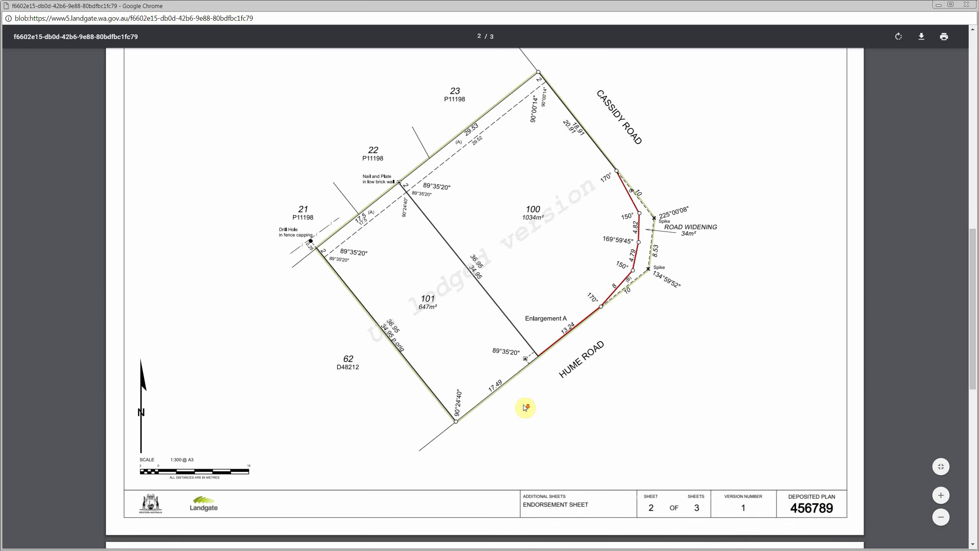
{"action": "scroll", "coordinate": [526, 408], "scroll_direction": "down", "scroll_amount": 2}
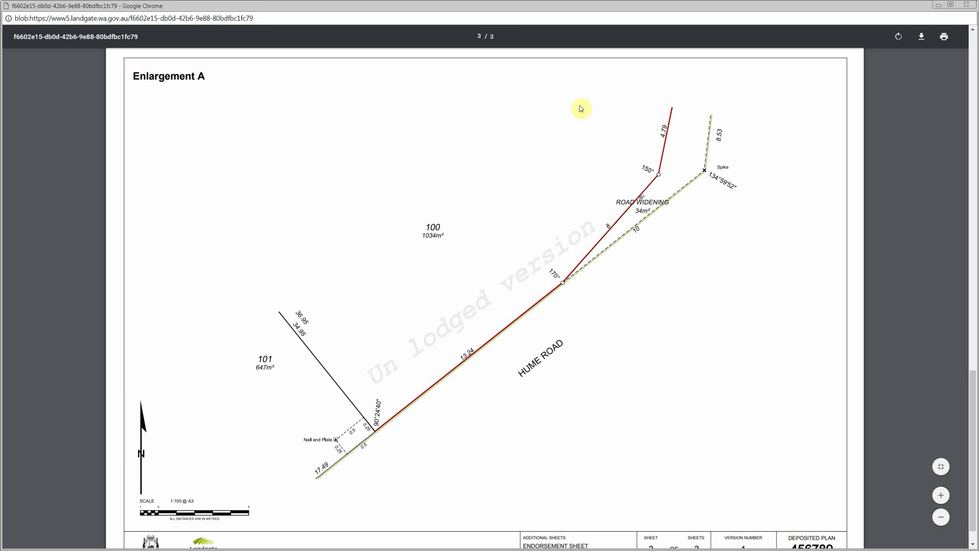
{"action": "scroll", "coordinate": [345, 131], "scroll_direction": "up", "scroll_amount": 12}
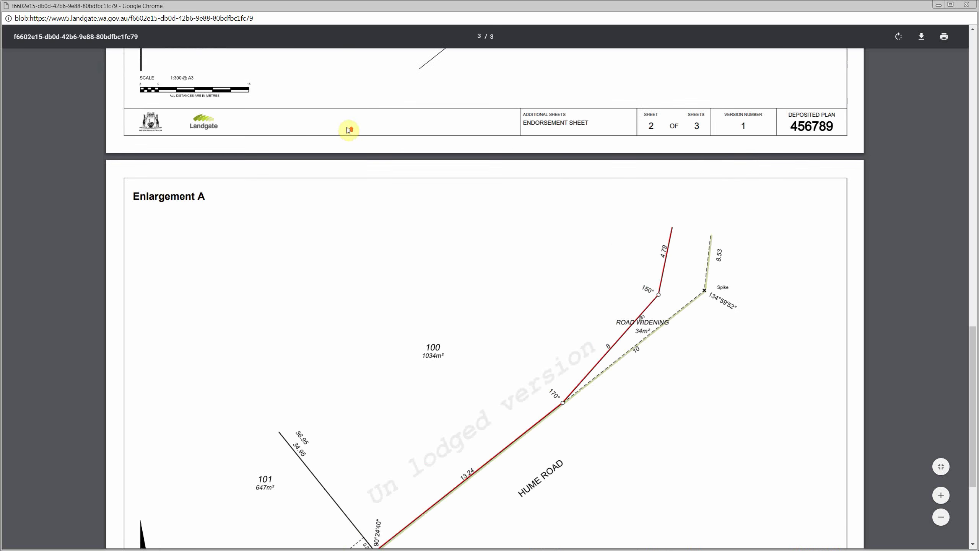
{"action": "scroll", "coordinate": [348, 131], "scroll_direction": "up", "scroll_amount": 10}
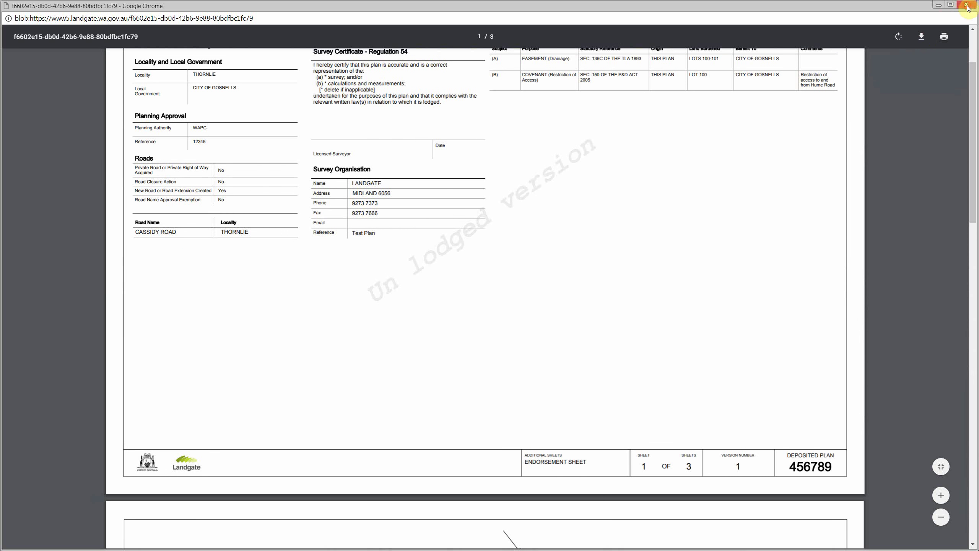
{"action": "left_click", "coordinate": [967, 5]}
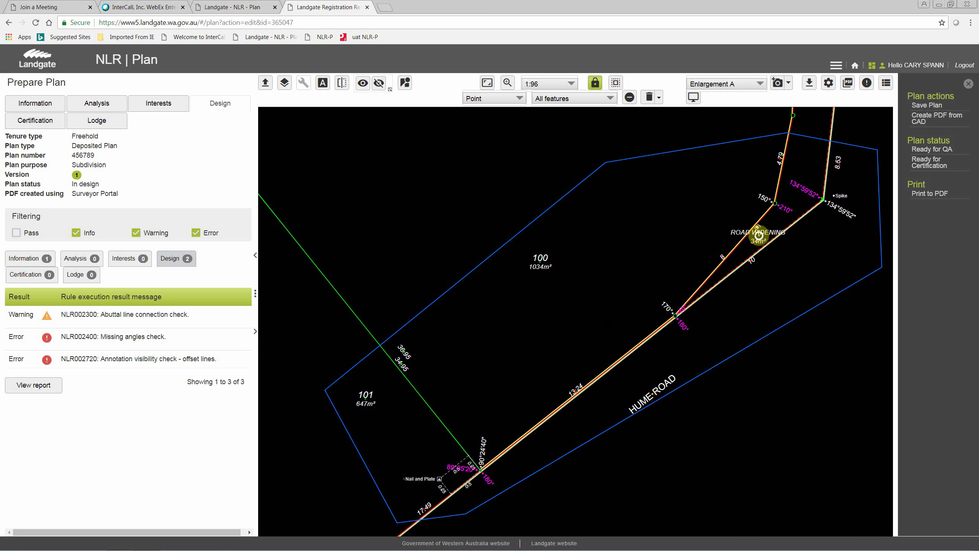
Move the ROAD WIDENING label and its 34m² area in Enlargement A up between the 4.79 and 8.53 lines.
{"action": "left_click", "coordinate": [807, 152]}
{"action": "left_click", "coordinate": [758, 241]}
{"action": "left_click", "coordinate": [802, 166]}
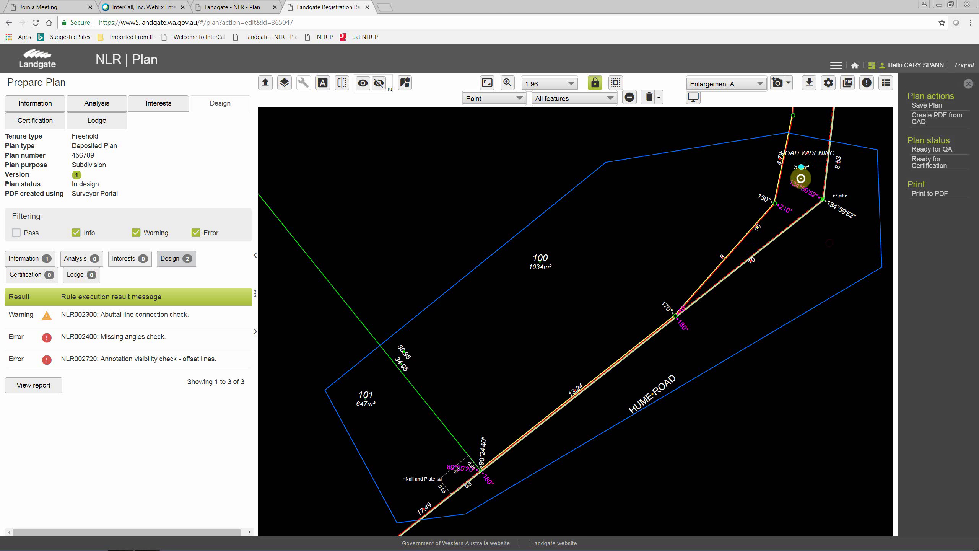
{"action": "left_click", "coordinate": [803, 171]}
{"action": "scroll", "coordinate": [461, 179], "scroll_direction": "down", "scroll_amount": 1}
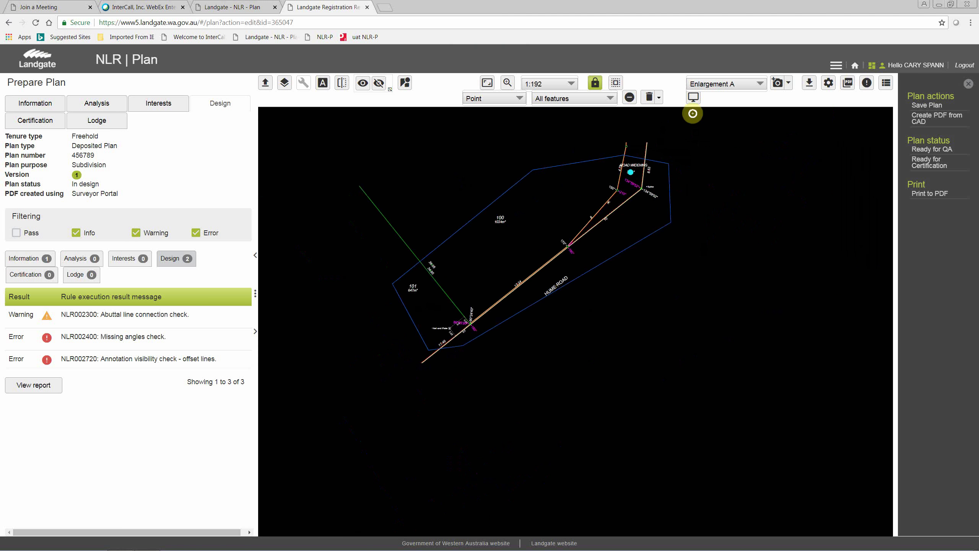
In the Main Plan, unhide the 89°35'20" angle on the lot 101 side where the easement line meets the lot 100/101 boundary.
{"action": "left_click", "coordinate": [737, 84]}
{"action": "left_click", "coordinate": [710, 100]}
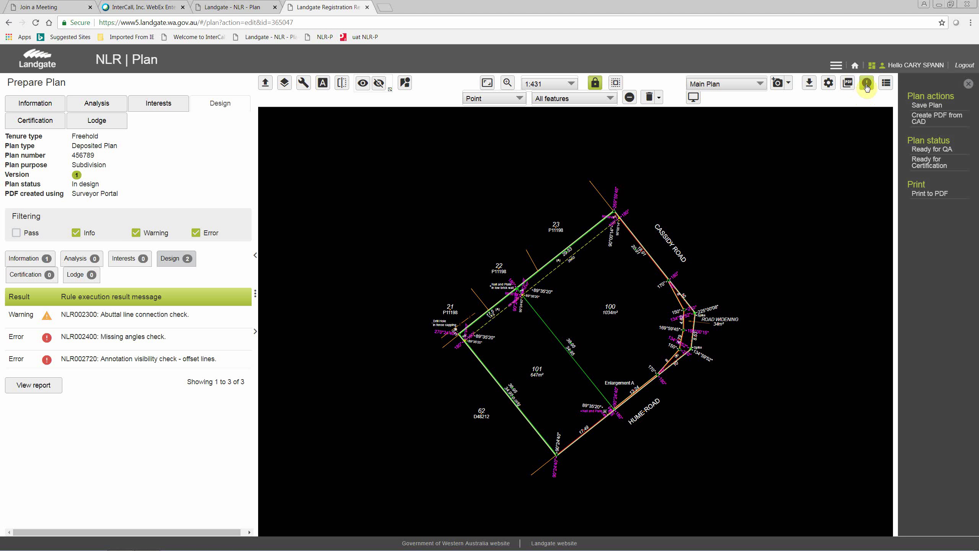
{"action": "left_click", "coordinate": [528, 295]}
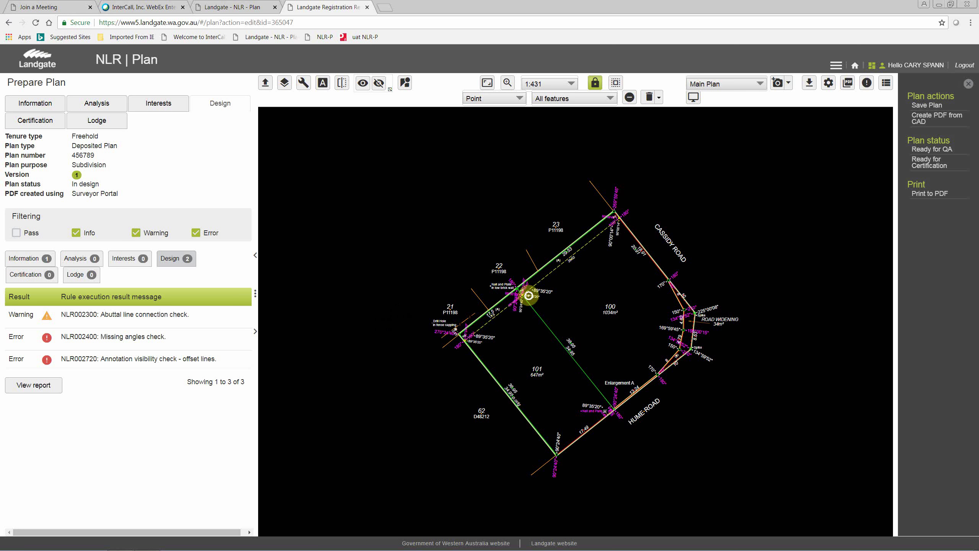
{"action": "scroll", "coordinate": [524, 296], "scroll_direction": "up", "scroll_amount": 6}
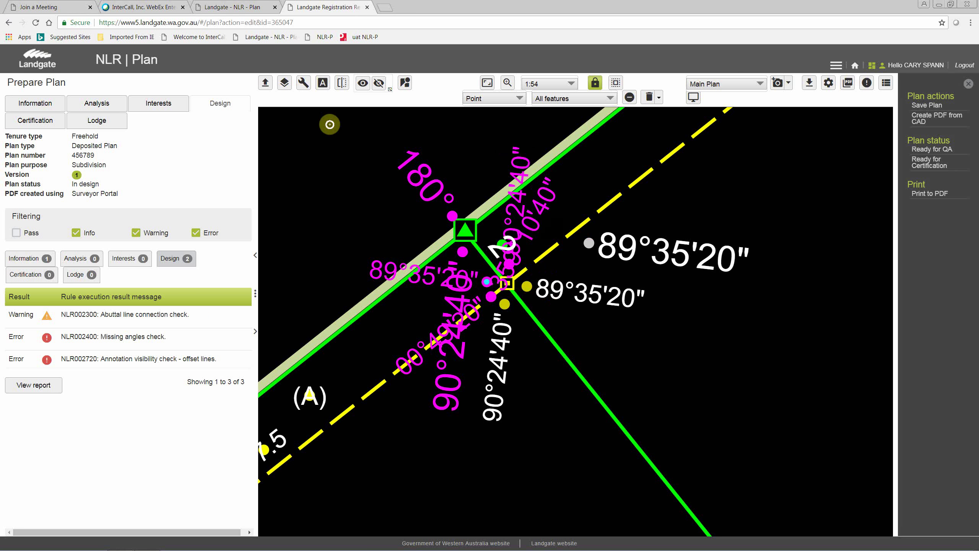
{"action": "left_click", "coordinate": [364, 86]}
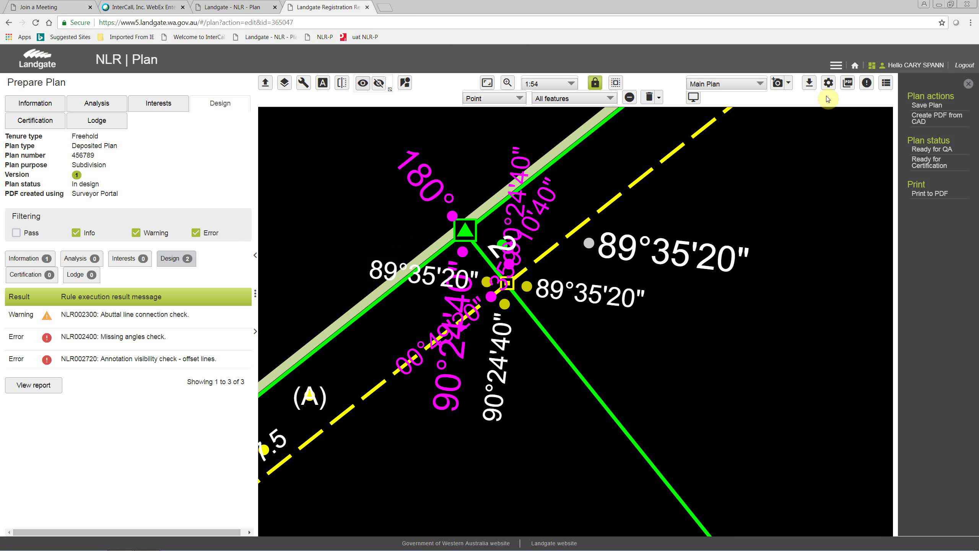
Rerun the design rule checks and examine the angle annotations around lots 100 and 101 for the missing angles check.
{"action": "left_click", "coordinate": [866, 82]}
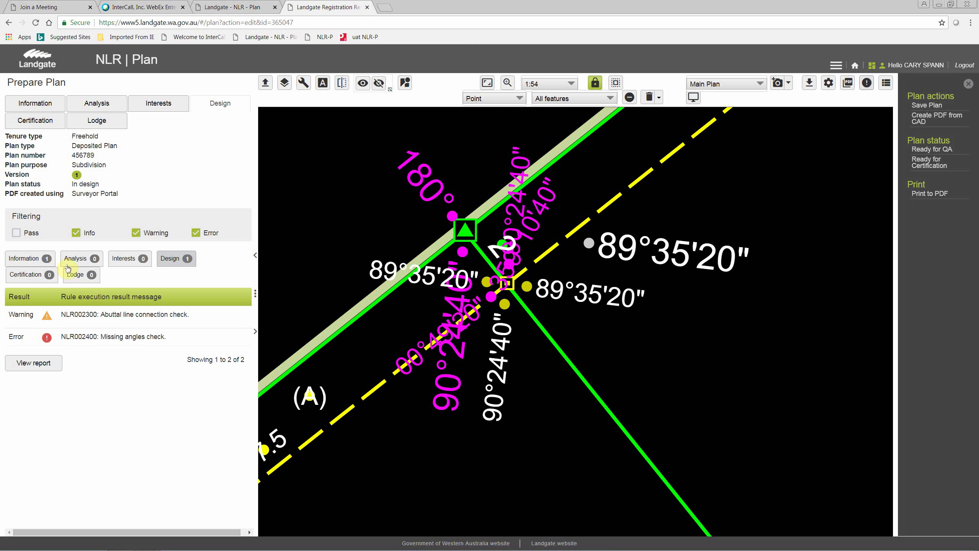
{"action": "mouse_move", "coordinate": [95, 339]}
{"action": "scroll", "coordinate": [420, 317], "scroll_direction": "down", "scroll_amount": 1}
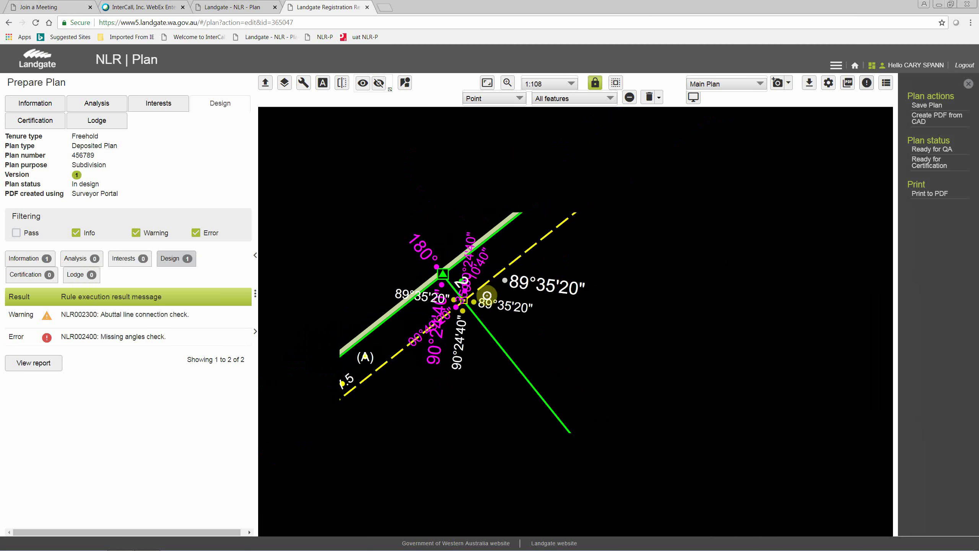
{"action": "scroll", "coordinate": [487, 295], "scroll_direction": "down", "scroll_amount": 1}
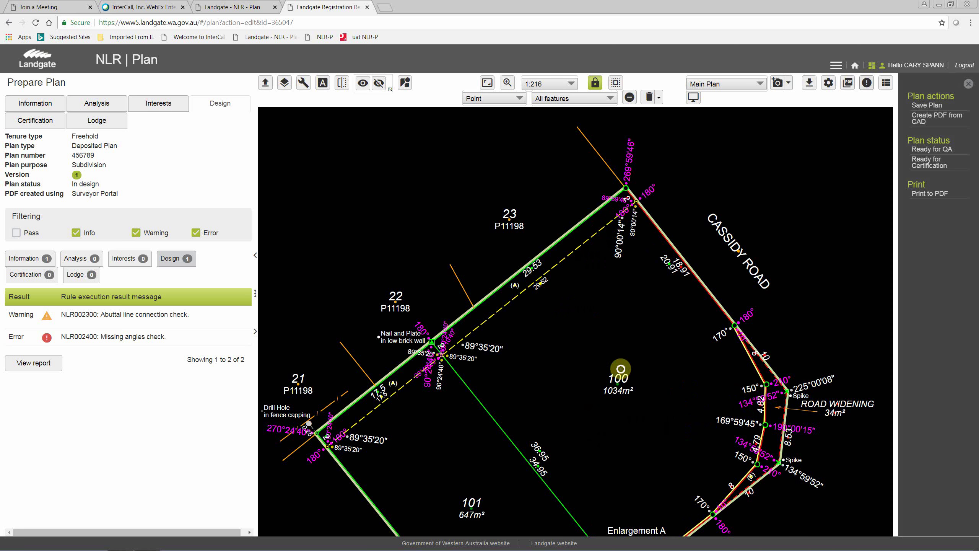
Switch the plan's display mode to Print preview at High (Vector graphics) resolution, and close the display settings.
{"action": "mouse_move", "coordinate": [141, 339]}
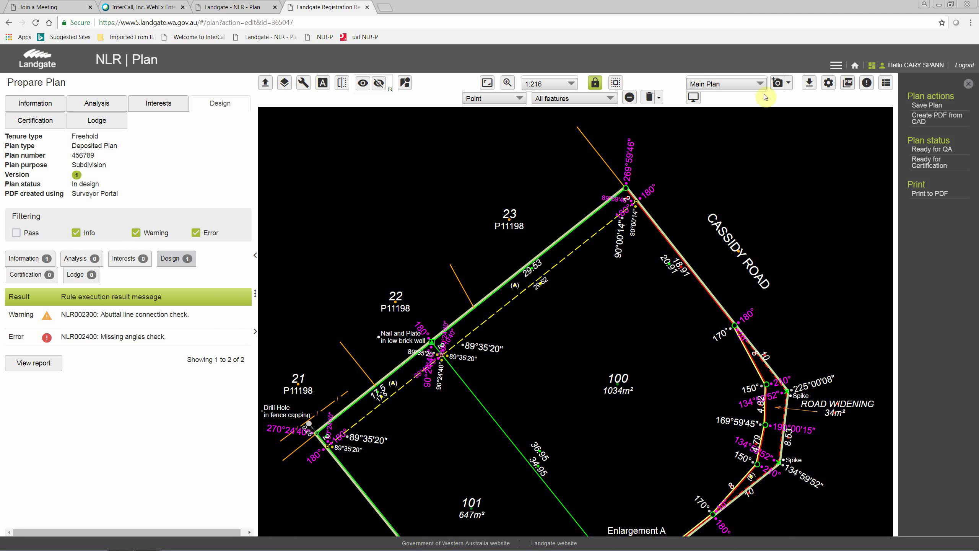
{"action": "left_click", "coordinate": [694, 97]}
{"action": "left_click", "coordinate": [607, 230]}
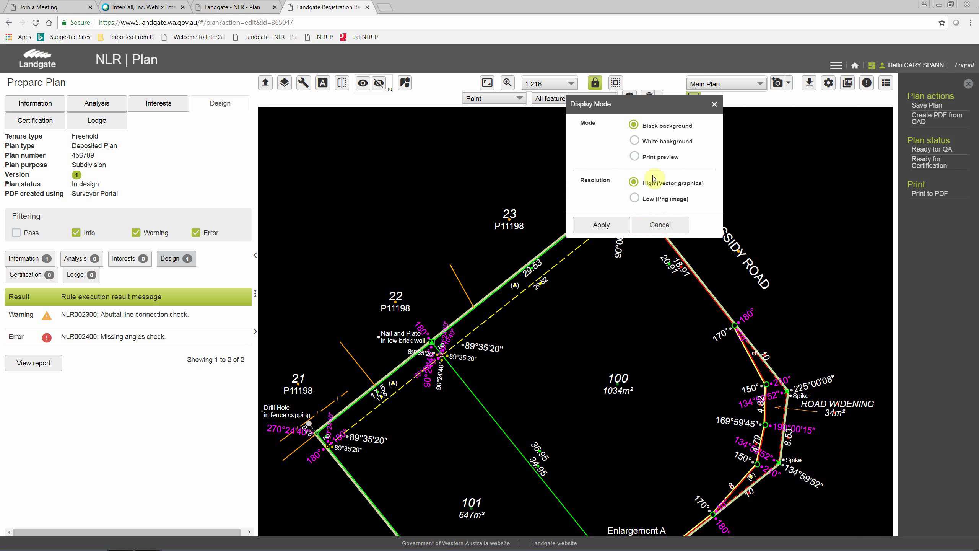
{"action": "left_click", "coordinate": [643, 152]}
{"action": "left_click", "coordinate": [602, 225]}
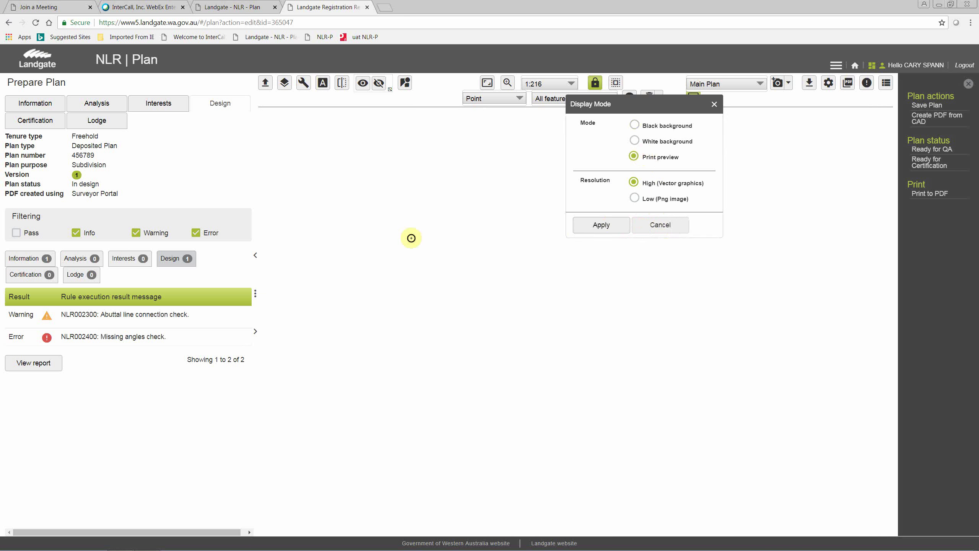
{"action": "left_click", "coordinate": [715, 104]}
Turn off the display of hidden annotations and examine the remaining angles where the easement meets the lot 100/101 boundary.
{"action": "left_click", "coordinate": [405, 82]}
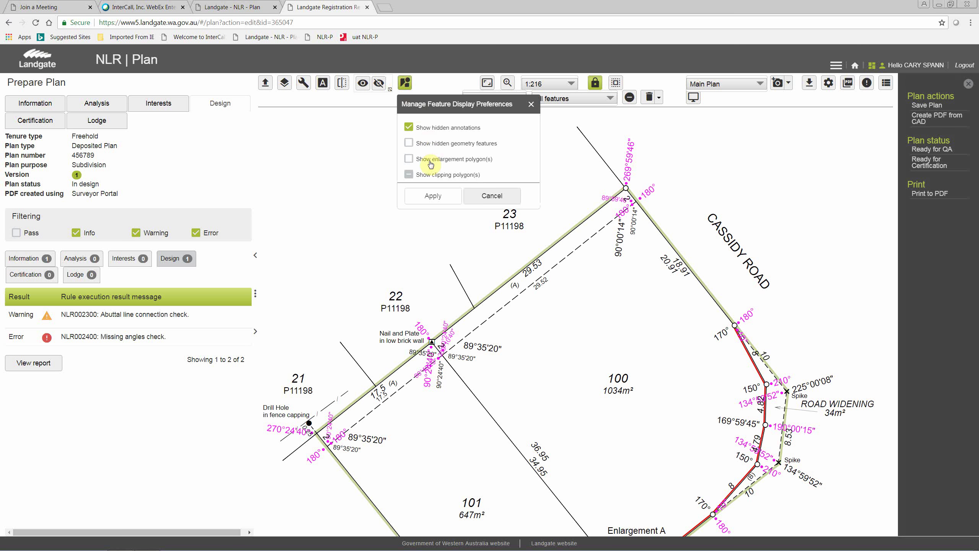
{"action": "left_click", "coordinate": [410, 128]}
{"action": "left_click", "coordinate": [440, 198]}
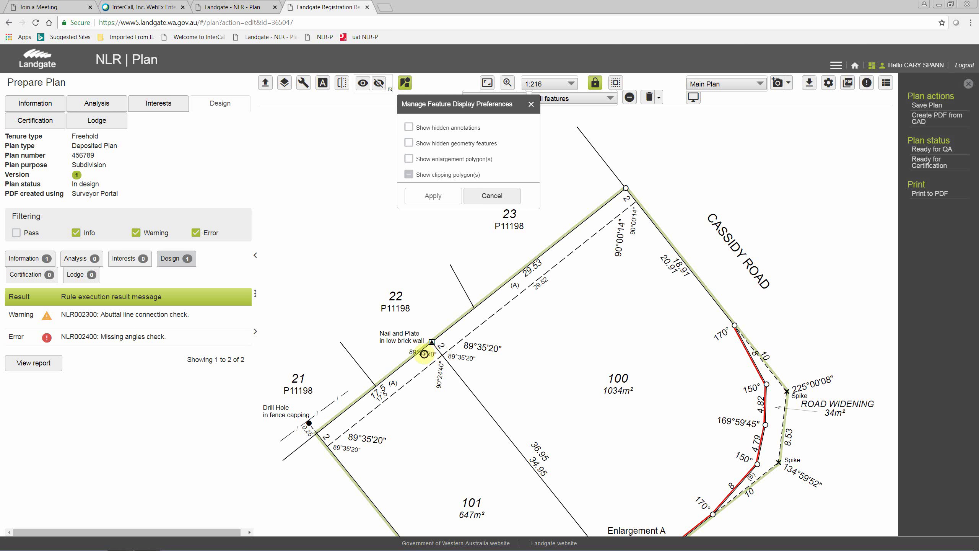
{"action": "scroll", "coordinate": [427, 358], "scroll_direction": "up", "scroll_amount": 1}
{"action": "scroll", "coordinate": [427, 358], "scroll_direction": "up", "scroll_amount": 1}
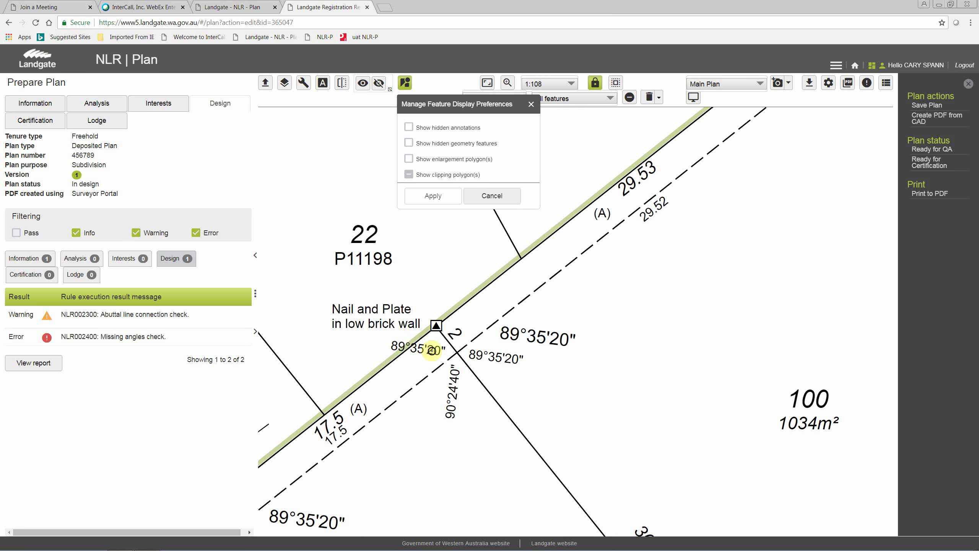
{"action": "scroll", "coordinate": [433, 354], "scroll_direction": "down", "scroll_amount": 1}
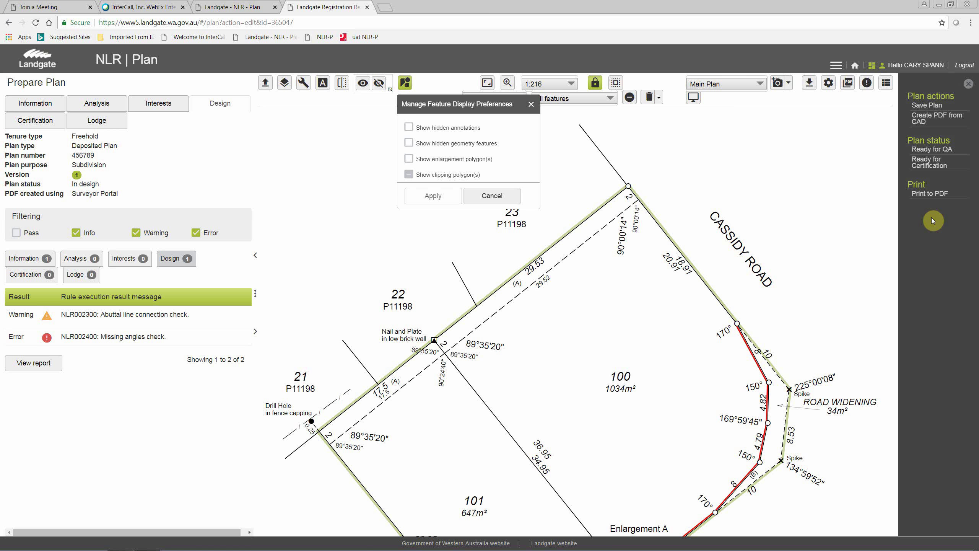
{"action": "left_click", "coordinate": [531, 104]}
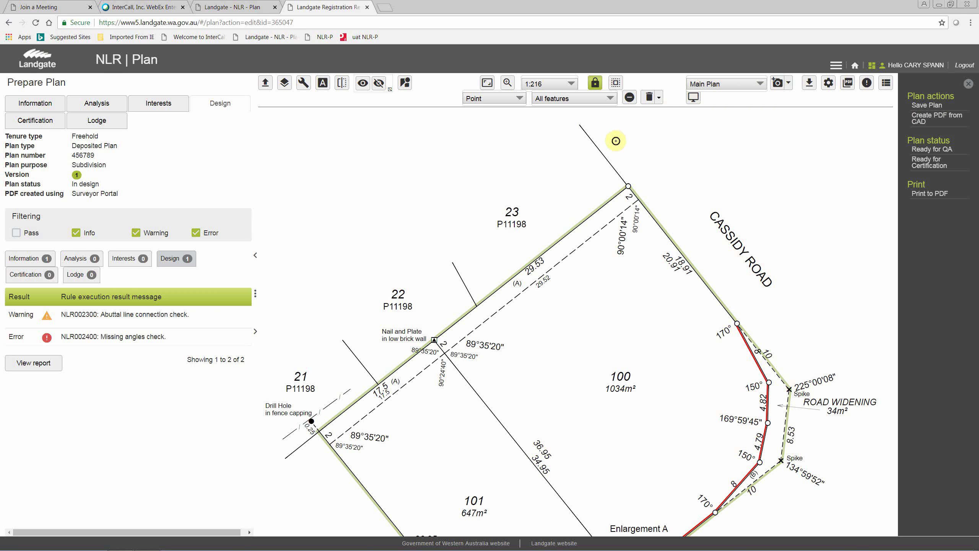
Read the details of the missing angles check, and try to set the plan status to Ready for Certification.
{"action": "scroll", "coordinate": [630, 238], "scroll_direction": "down", "scroll_amount": 2}
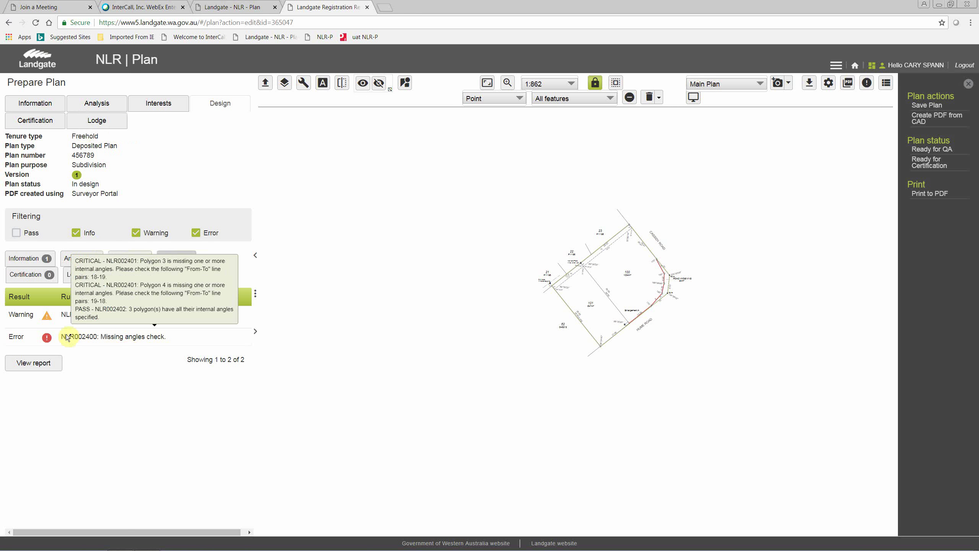
{"action": "mouse_move", "coordinate": [128, 349]}
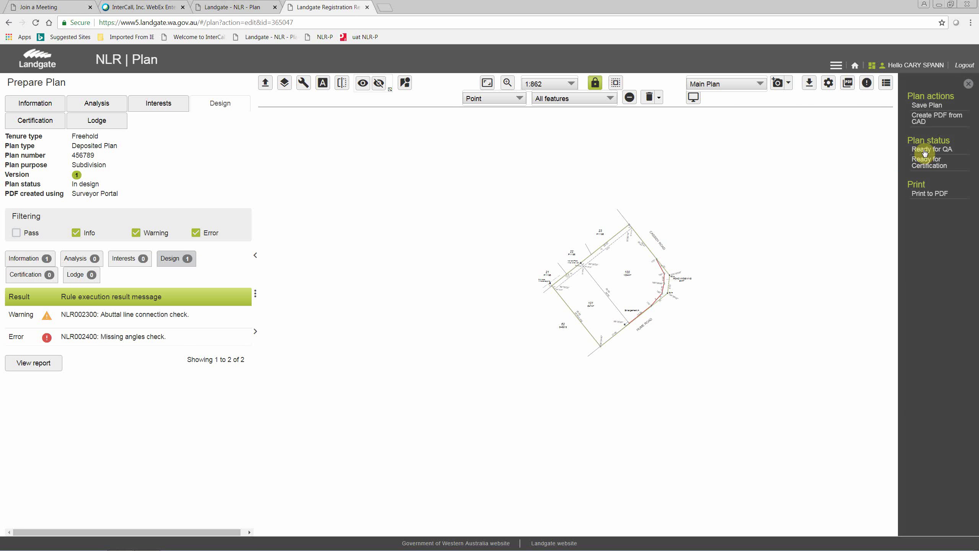
{"action": "left_click", "coordinate": [922, 164]}
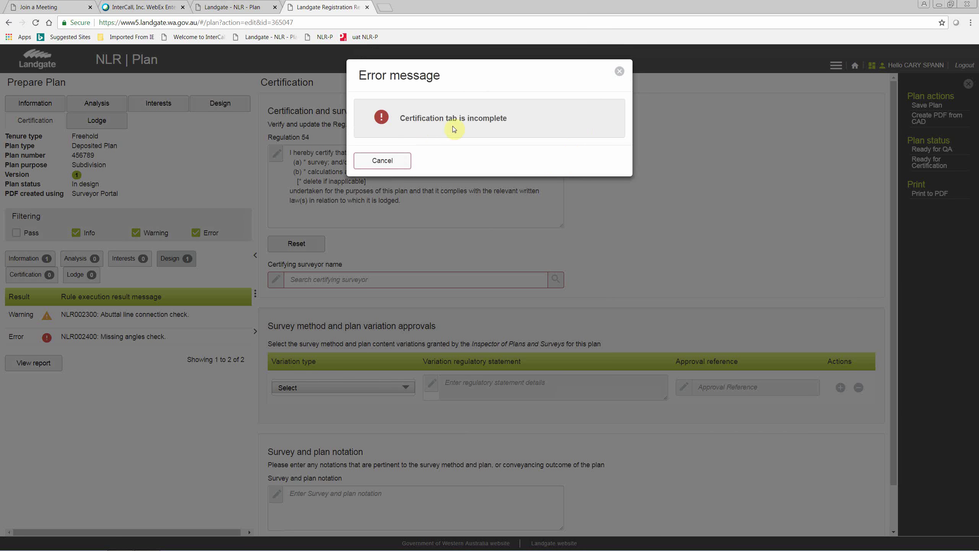
{"action": "left_click", "coordinate": [393, 159]}
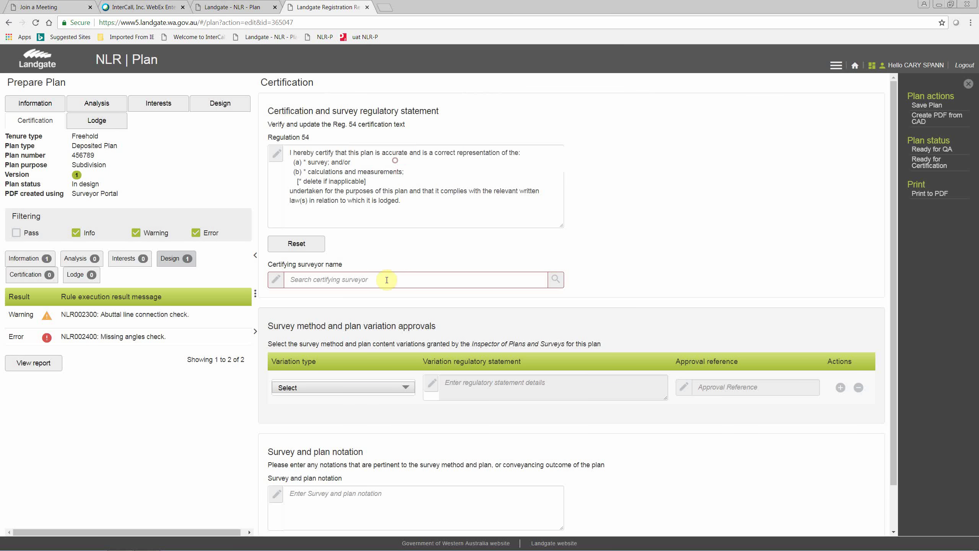
Set the certifying surveyor to LANDGATE-TEST LANDGATE and save the plan.
{"action": "left_click", "coordinate": [382, 281]}
{"action": "type", "text": "land"}
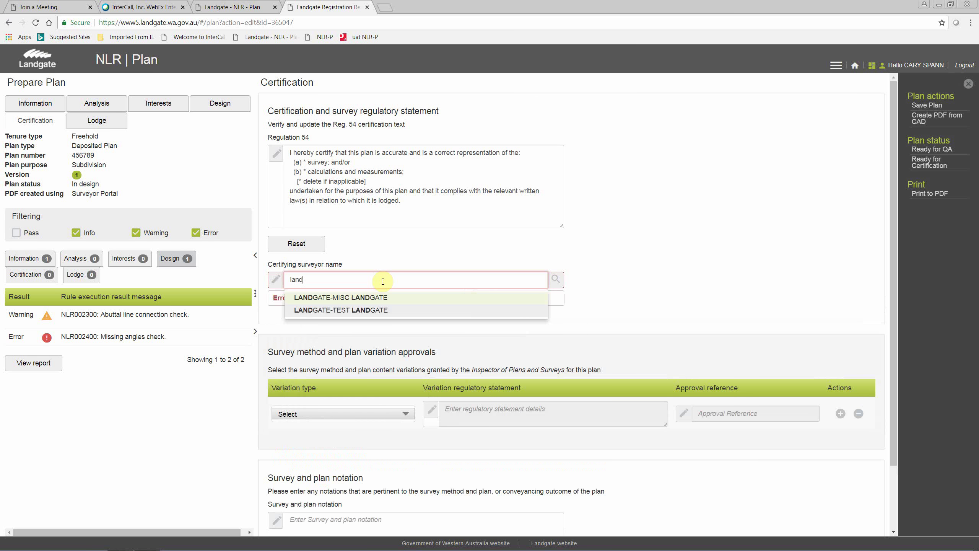
{"action": "left_click", "coordinate": [350, 314]}
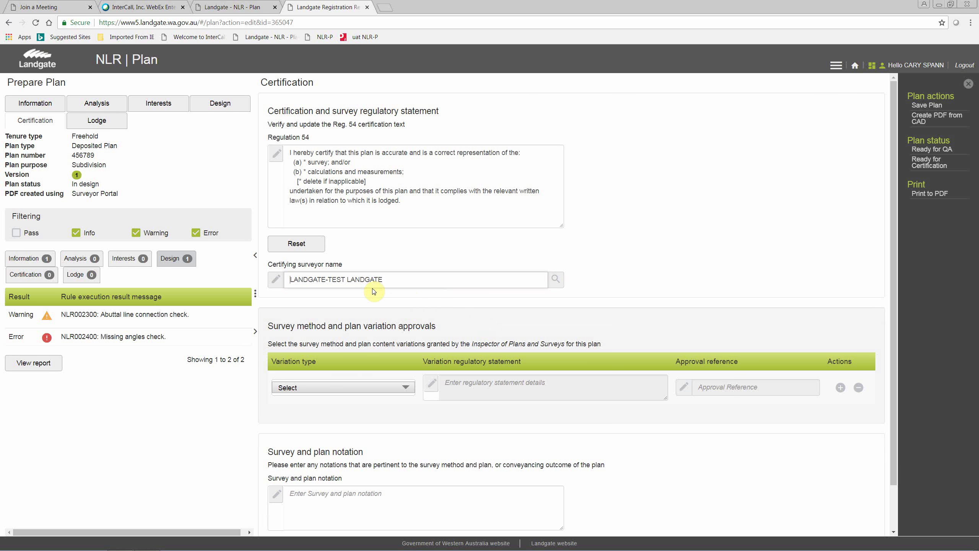
{"action": "left_click", "coordinate": [579, 462]}
{"action": "scroll", "coordinate": [574, 455], "scroll_direction": "down", "scroll_amount": 1}
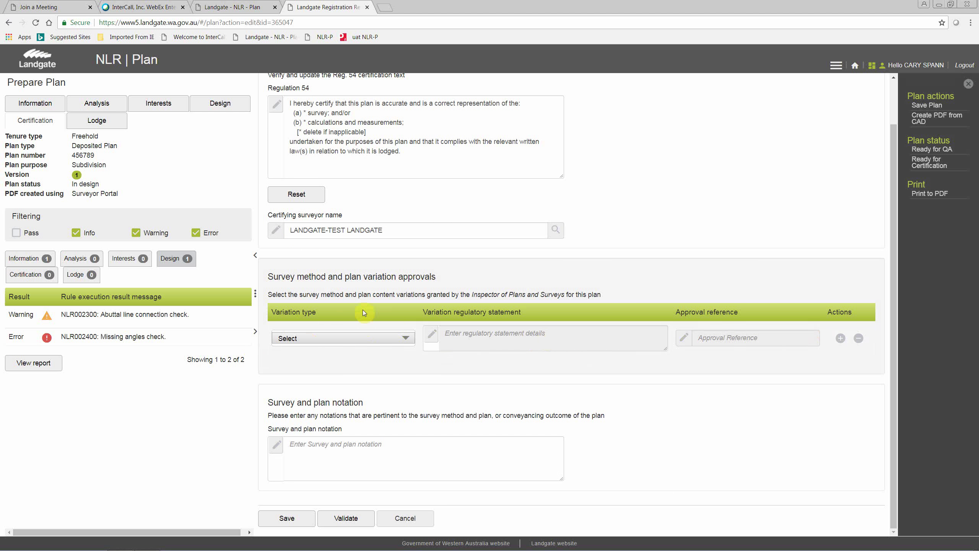
{"action": "left_click", "coordinate": [287, 518]}
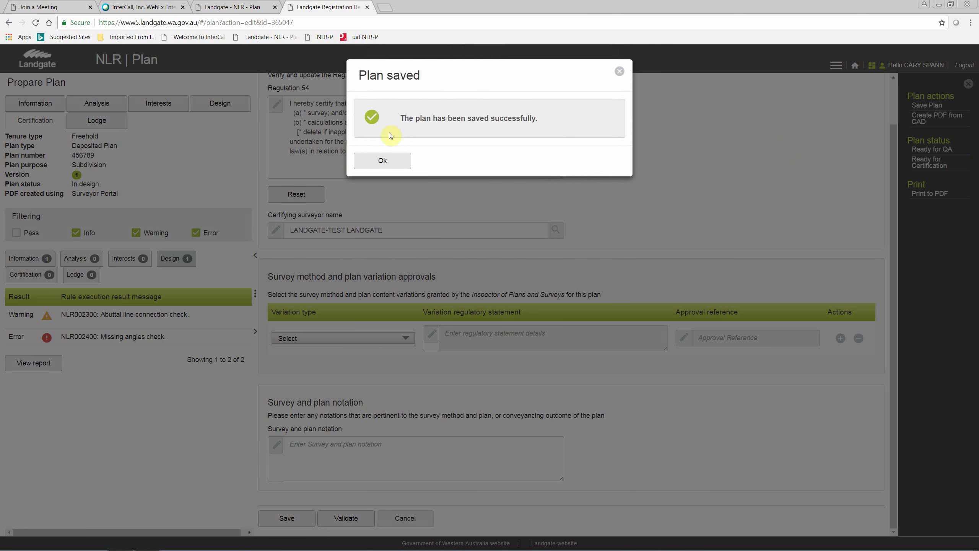
{"action": "left_click", "coordinate": [384, 158]}
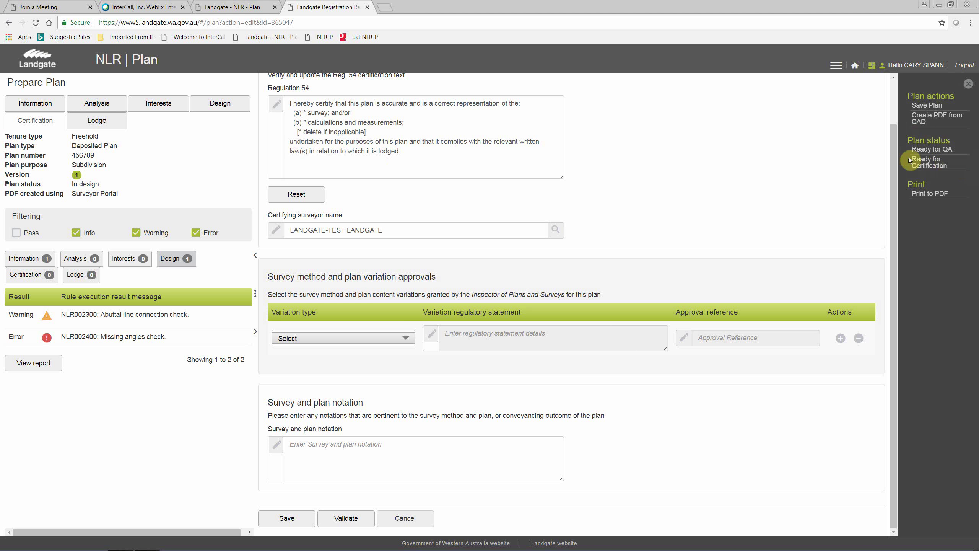
Retry setting the plan status to Ready for Certification, and dismiss the resulting message.
{"action": "left_click", "coordinate": [929, 162]}
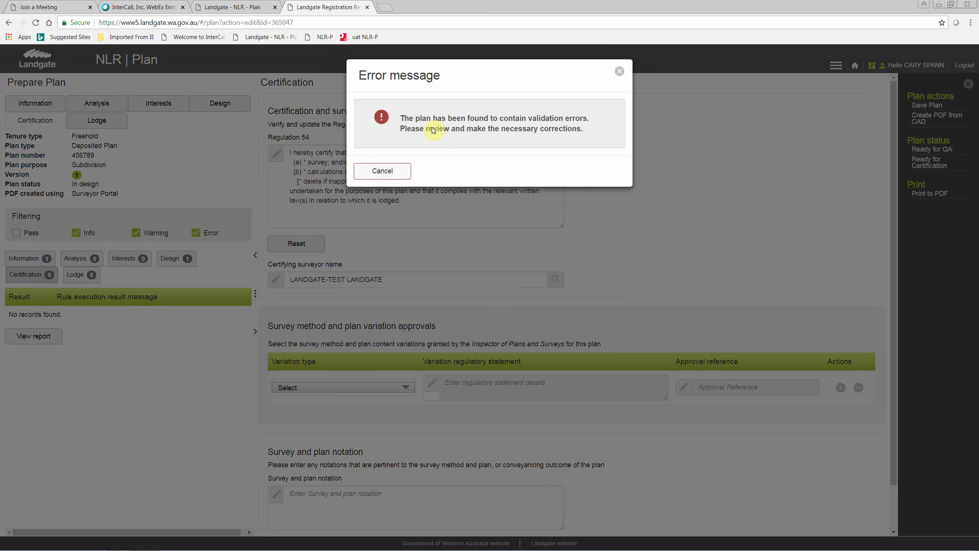
{"action": "left_click", "coordinate": [403, 176]}
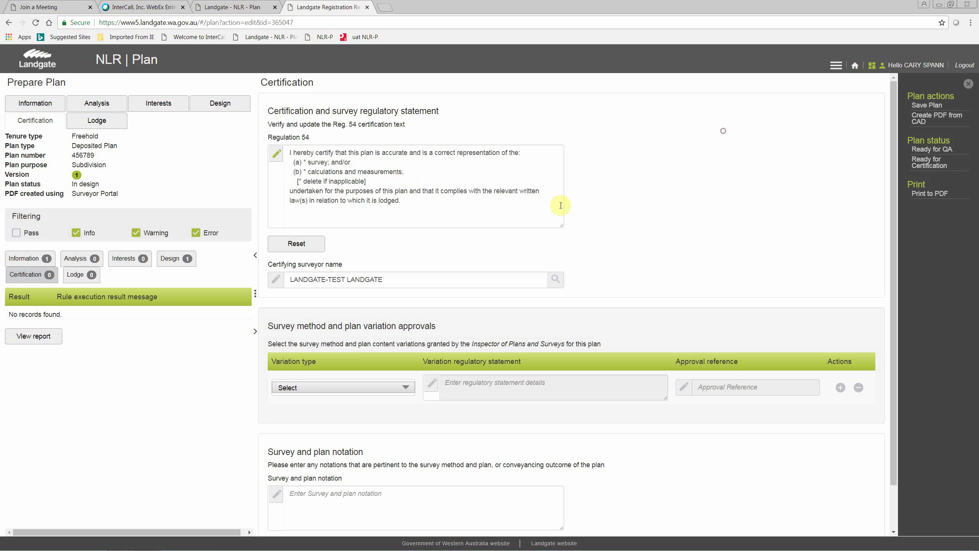
From the dashboard's Ready for certification list, open the LOTS 850 AND 851 plan for editing and review its plan information.
{"action": "left_click", "coordinate": [872, 68]}
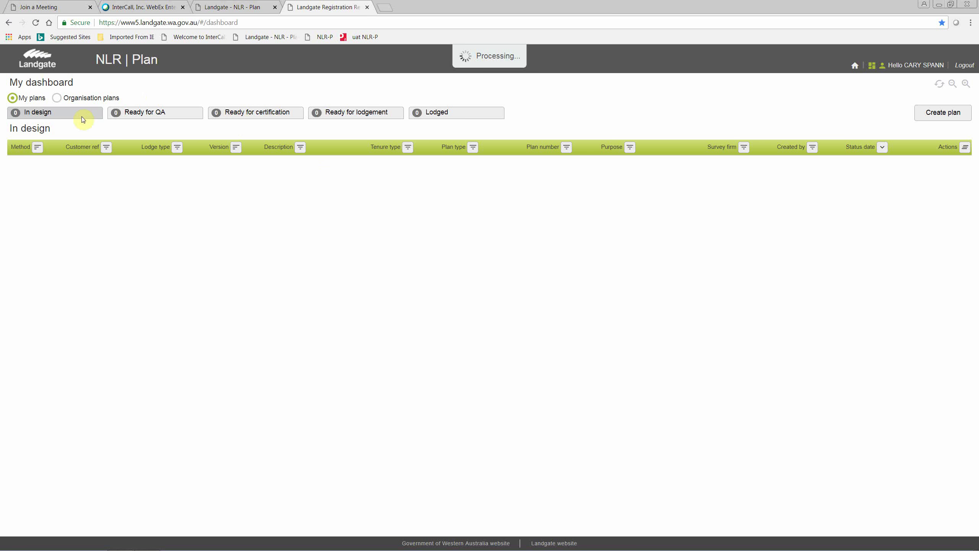
{"action": "left_click", "coordinate": [249, 117]}
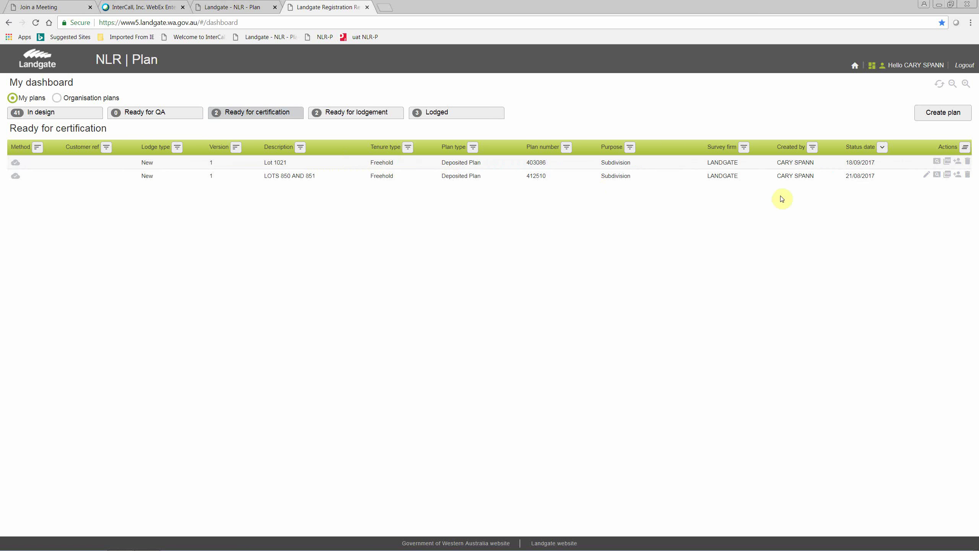
{"action": "left_click", "coordinate": [927, 178]}
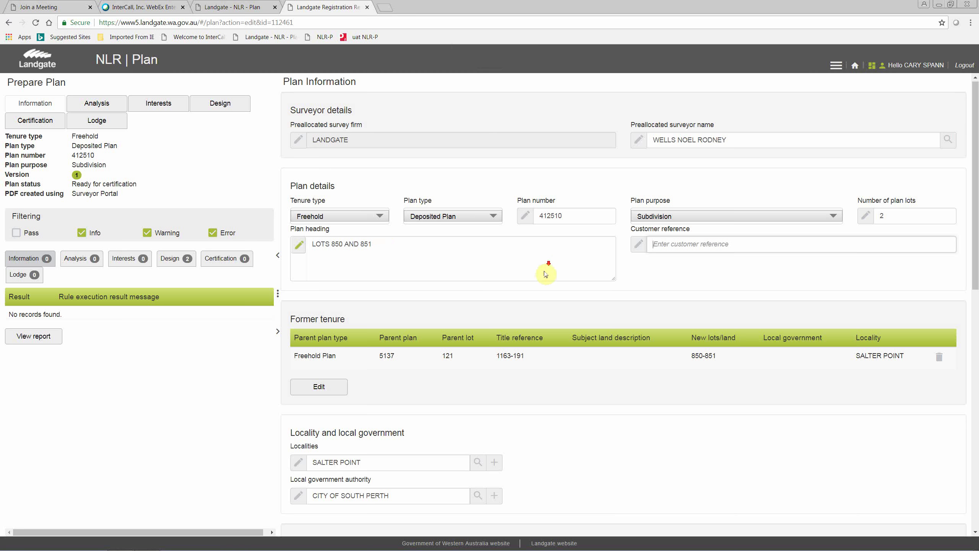
{"action": "scroll", "coordinate": [543, 278], "scroll_direction": "down", "scroll_amount": 10}
{"action": "scroll", "coordinate": [537, 317], "scroll_direction": "down", "scroll_amount": 2}
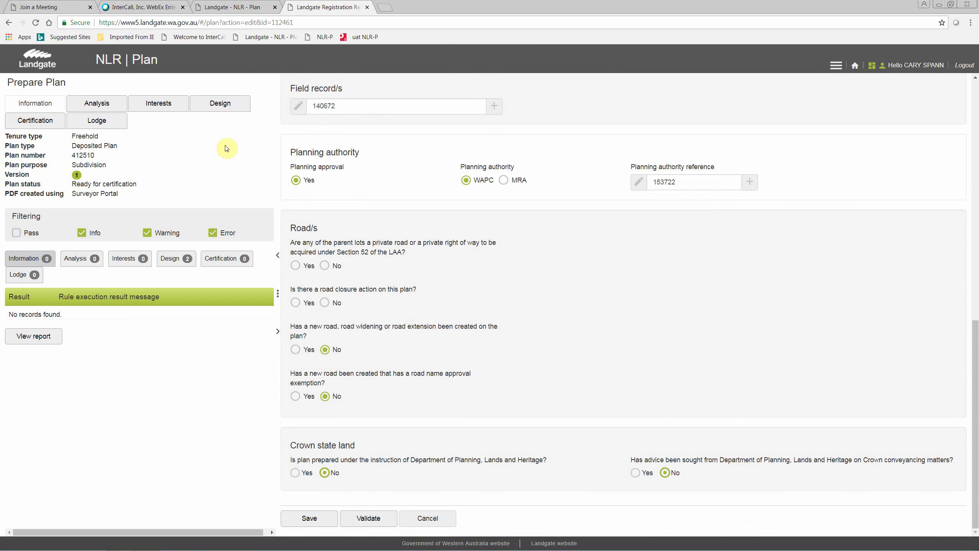
Dismiss the former tenure notice and enter gjbhvsdgbv as the customer reference of the LOTS 850 AND 851 plan.
{"action": "left_click", "coordinate": [112, 108]}
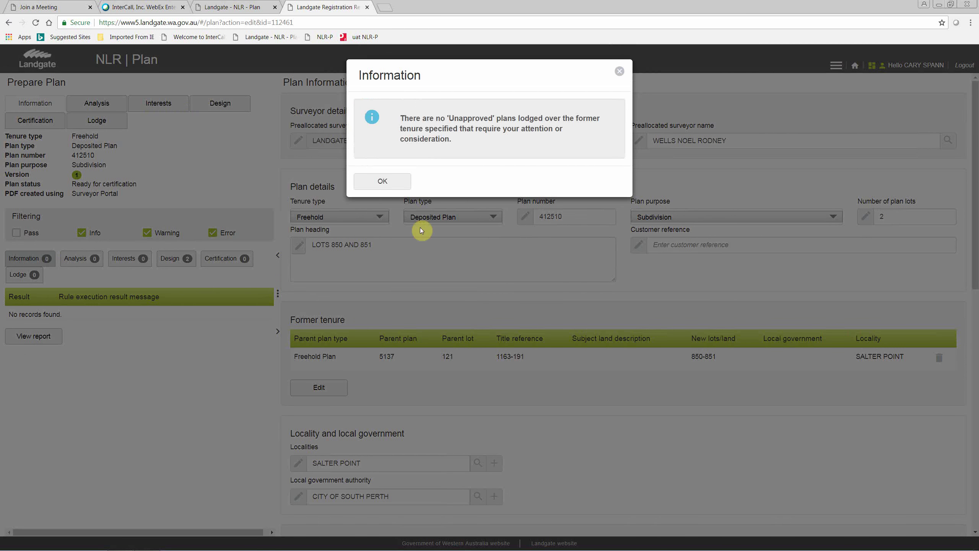
{"action": "left_click", "coordinate": [400, 183]}
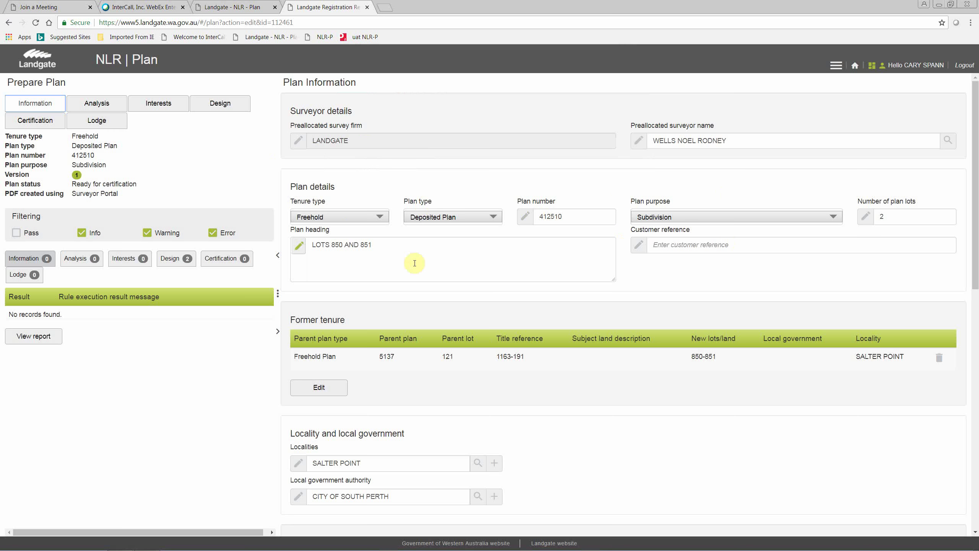
{"action": "left_click", "coordinate": [721, 247]}
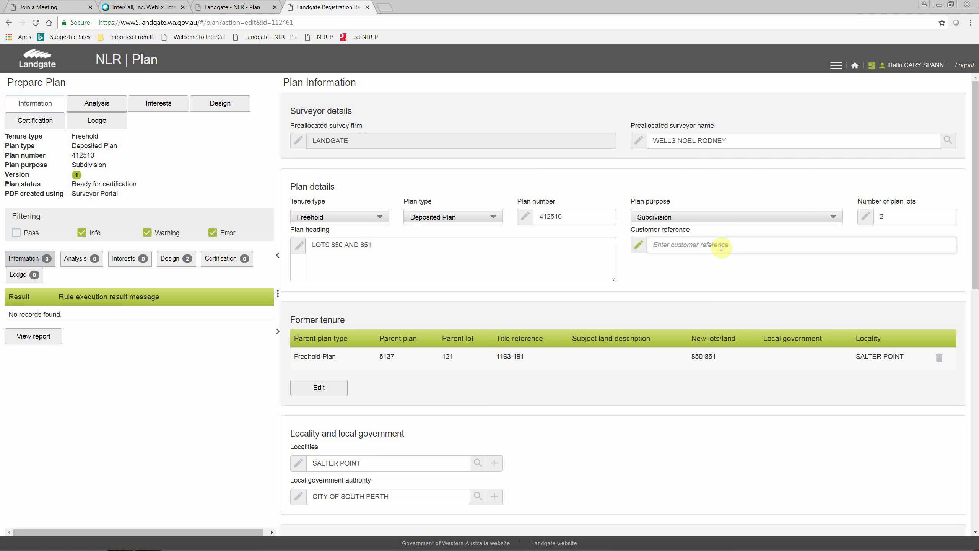
{"action": "type", "text": "gjbhvsdgbv"}
Open the plan's interests and its design drawing, and print the plan to PDF on A3 at 1:300.
{"action": "left_click", "coordinate": [171, 107]}
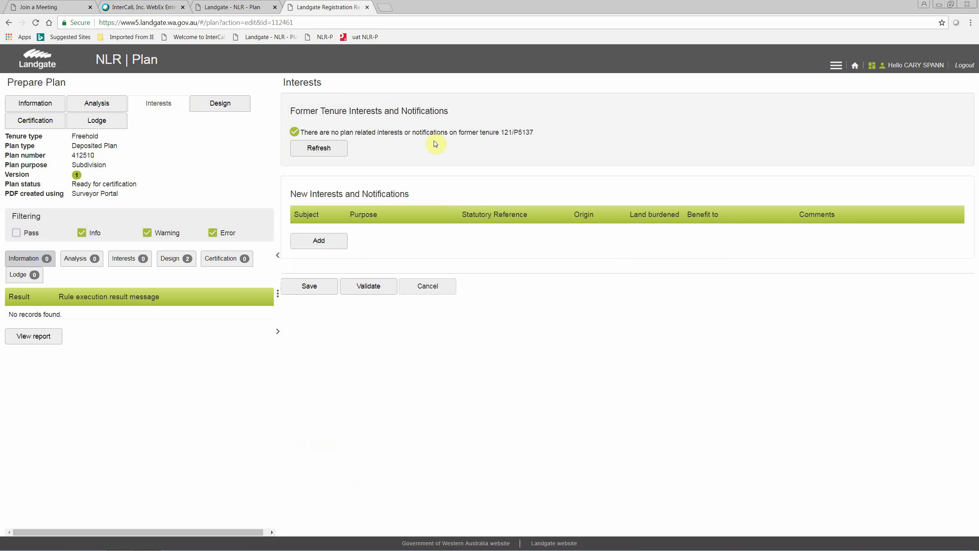
{"action": "left_click", "coordinate": [223, 106]}
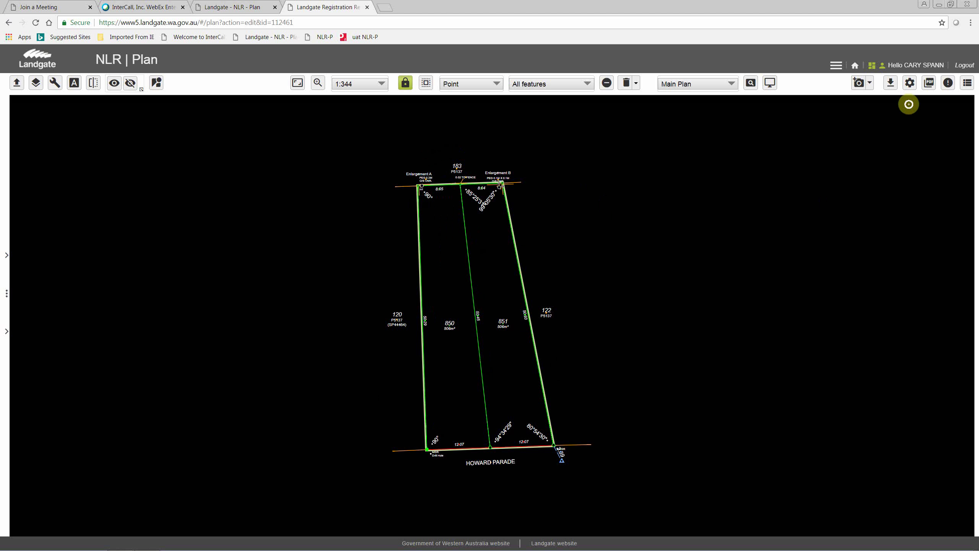
{"action": "left_click", "coordinate": [929, 82]}
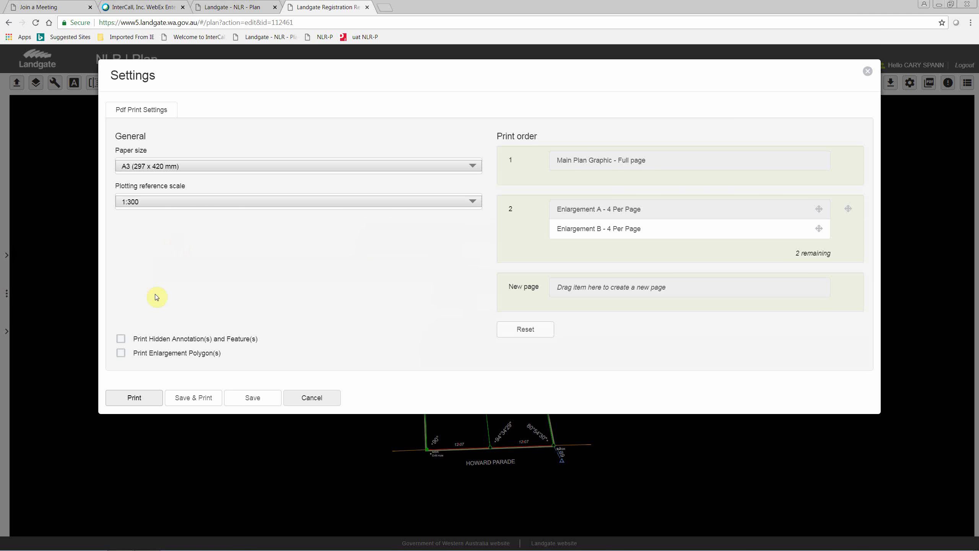
{"action": "left_click", "coordinate": [139, 403]}
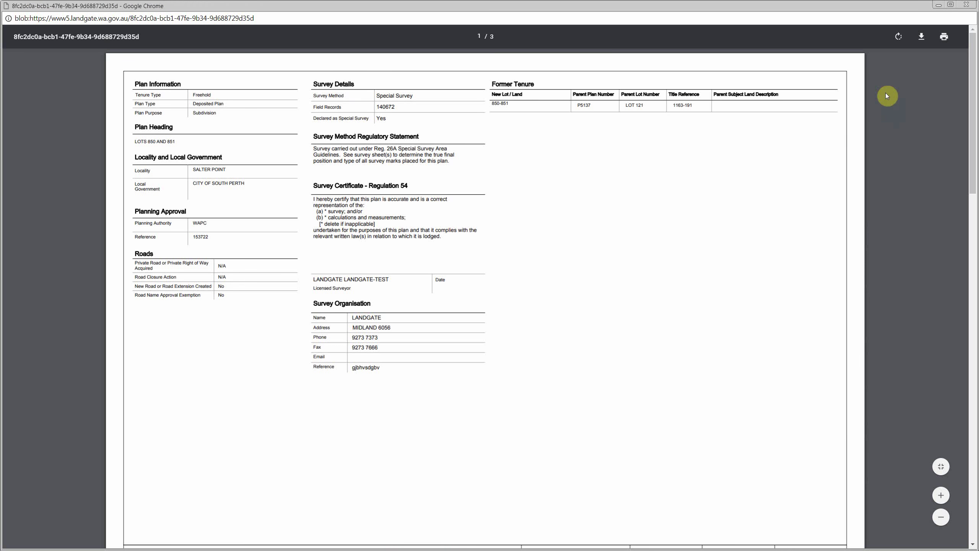
Review the endorsement sheet, main plan, and Enlargements A and B in the printed PDF.
{"action": "scroll", "coordinate": [539, 422], "scroll_direction": "down", "scroll_amount": 15}
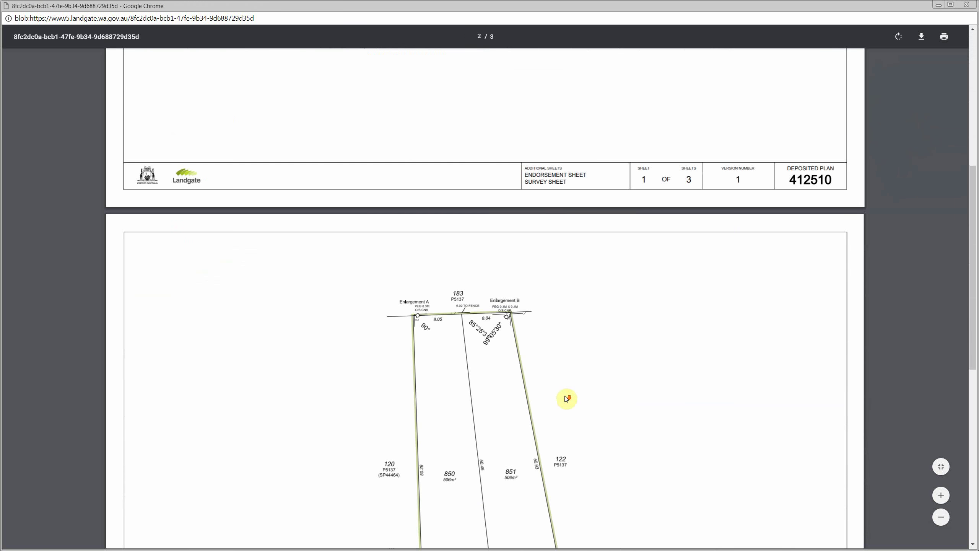
{"action": "scroll", "coordinate": [566, 399], "scroll_direction": "down", "scroll_amount": 12}
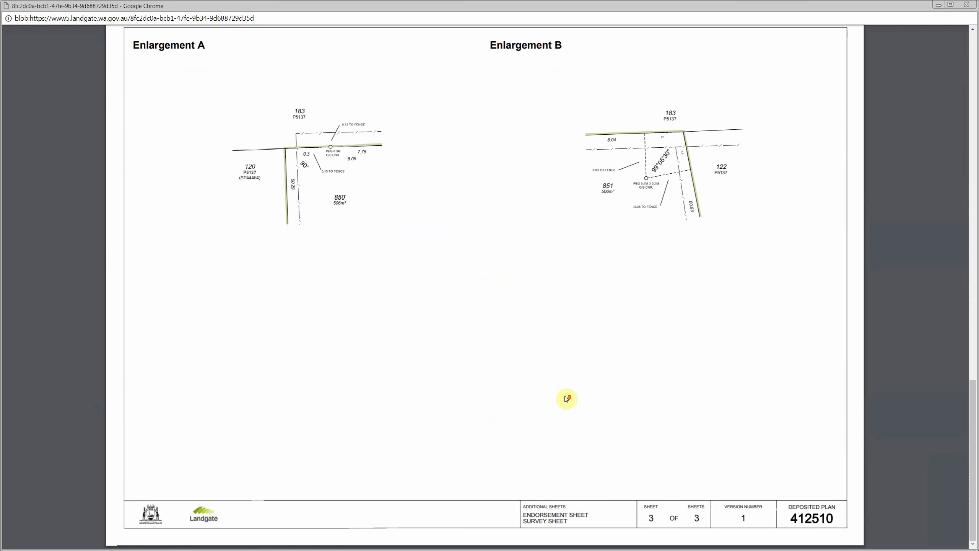
{"action": "scroll", "coordinate": [567, 399], "scroll_direction": "up", "scroll_amount": 20}
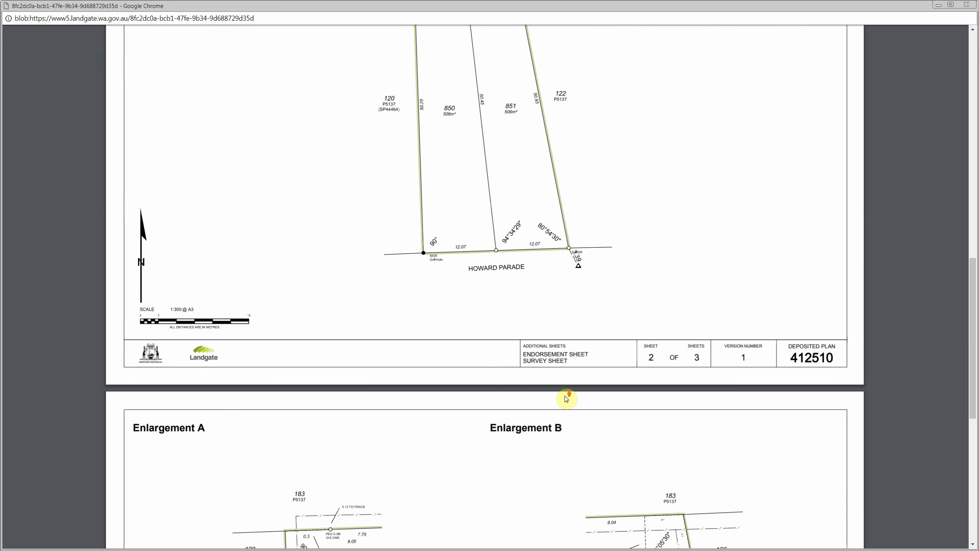
{"action": "scroll", "coordinate": [609, 331], "scroll_direction": "up", "scroll_amount": 4}
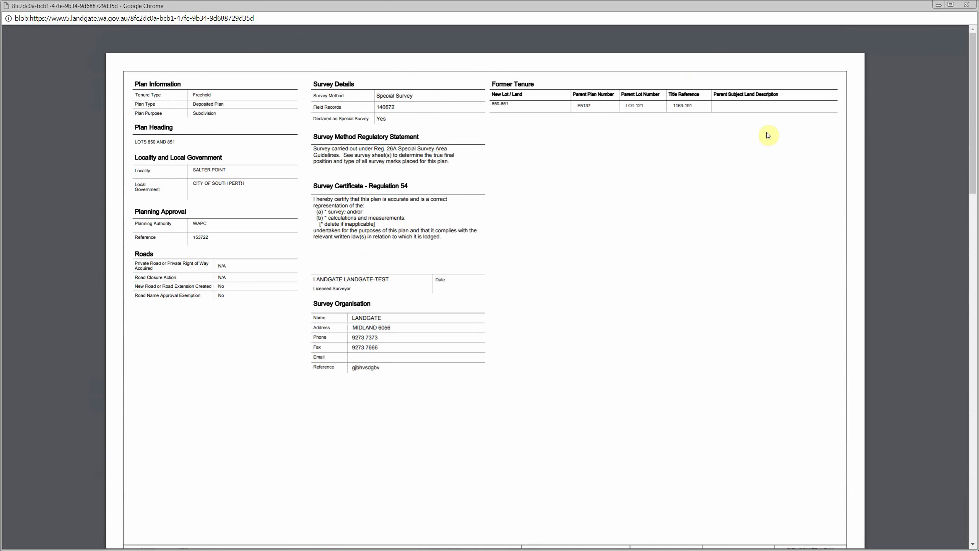
{"action": "mouse_move", "coordinate": [882, 26]}
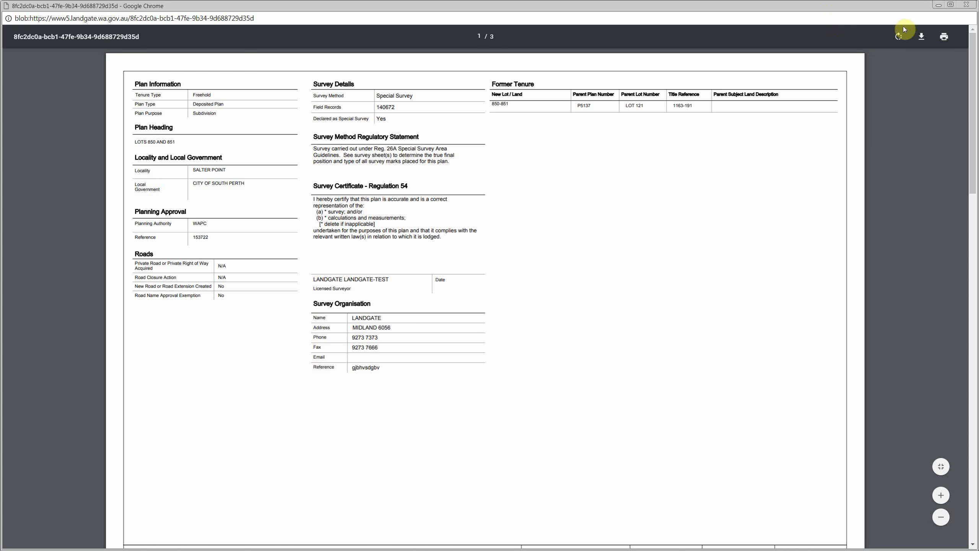
Download the printed plan to the Desktop as demo 2.pdf.
{"action": "left_click", "coordinate": [922, 39]}
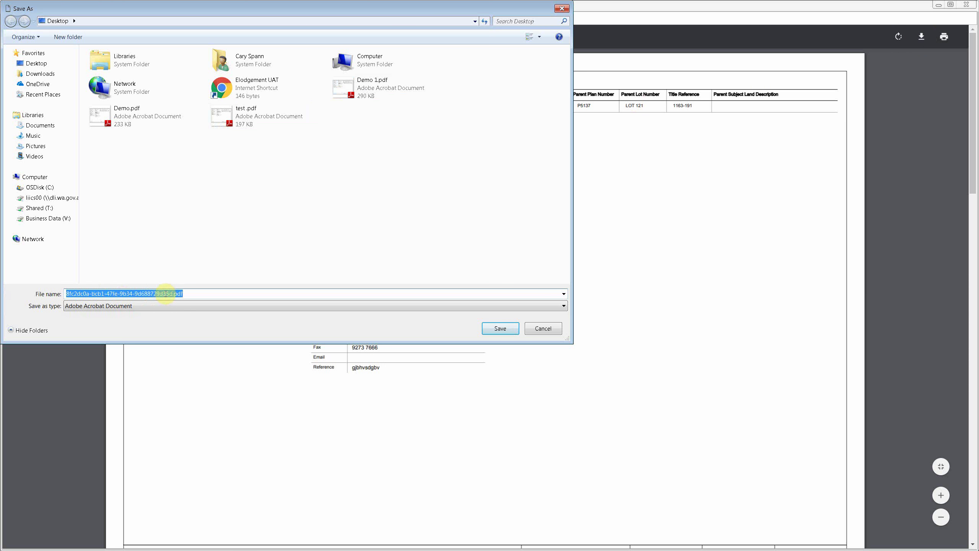
{"action": "left_click_drag", "start_coordinate": [169, 293], "coordinate": [68, 299]}
{"action": "key", "text": "Delete"}
{"action": "key", "text": "Delete"}
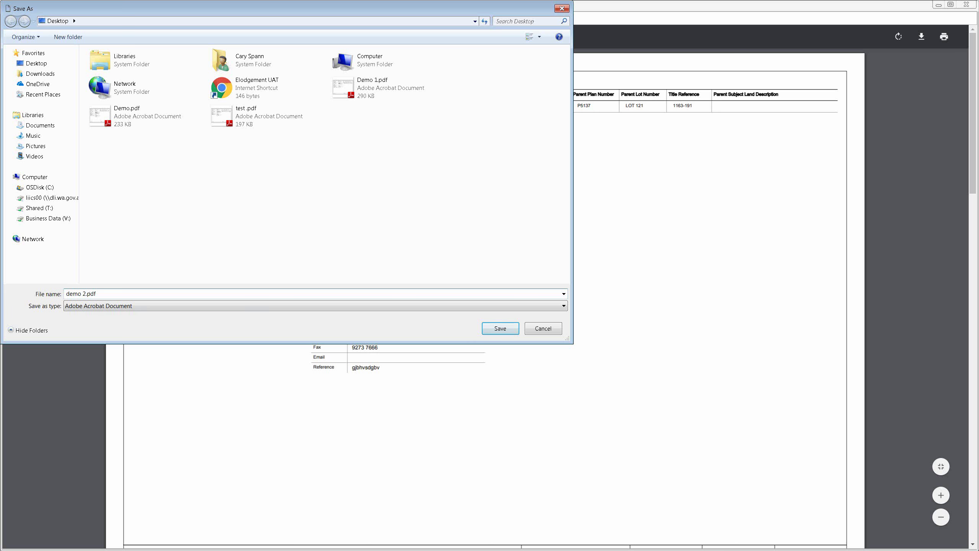
{"action": "left_click", "coordinate": [500, 329]}
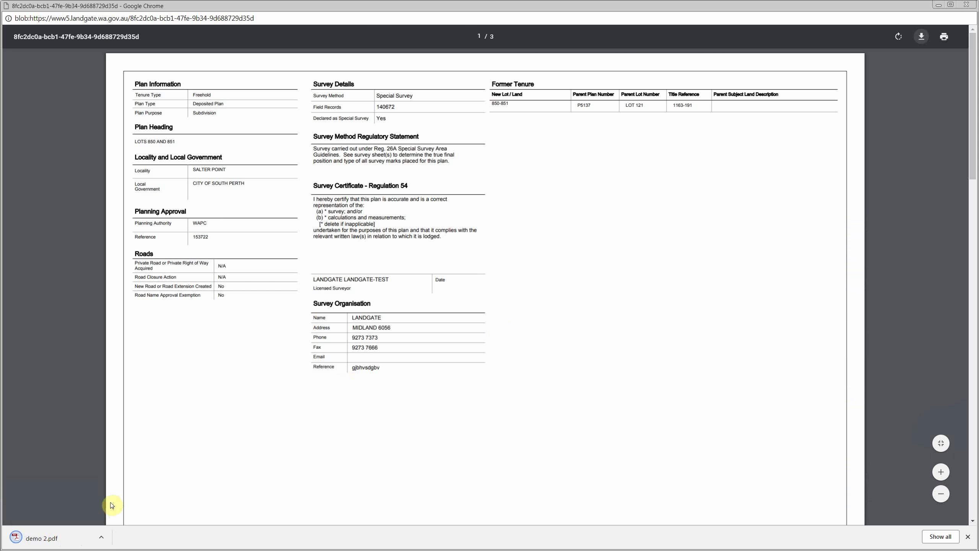
Show demo 2.pdf in its folder, open it with Adobe Reader, and enable editing despite the loss of PDF/A compliance.
{"action": "left_click", "coordinate": [101, 537]}
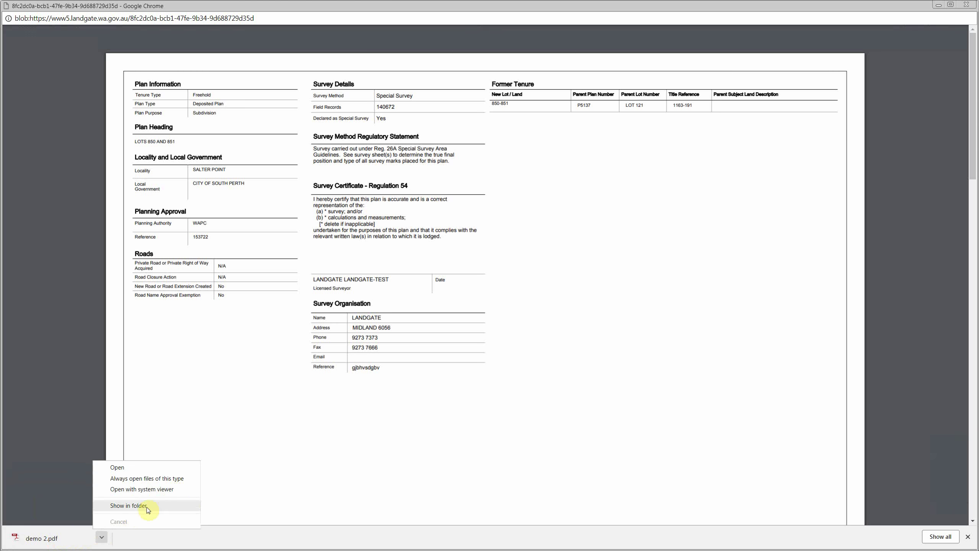
{"action": "left_click", "coordinate": [132, 506]}
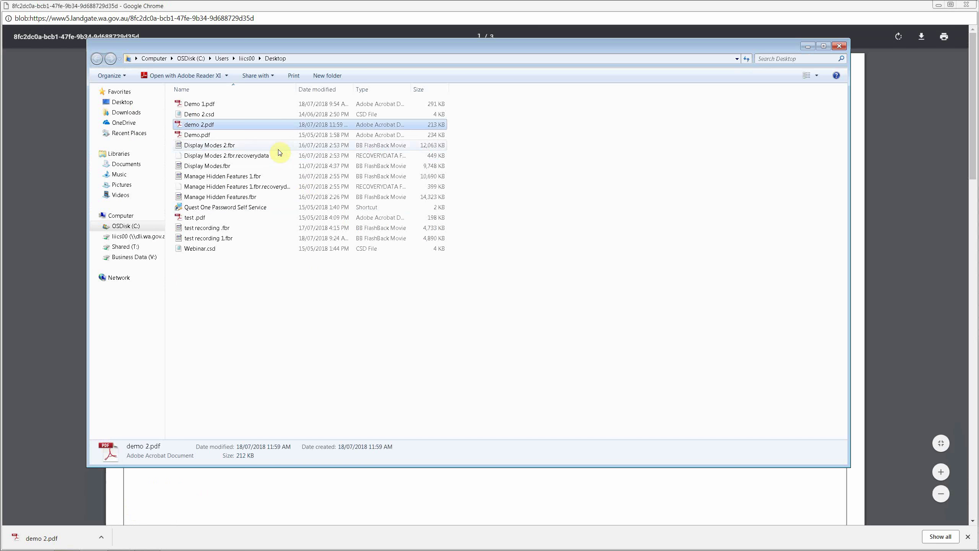
{"action": "right_click", "coordinate": [191, 125]}
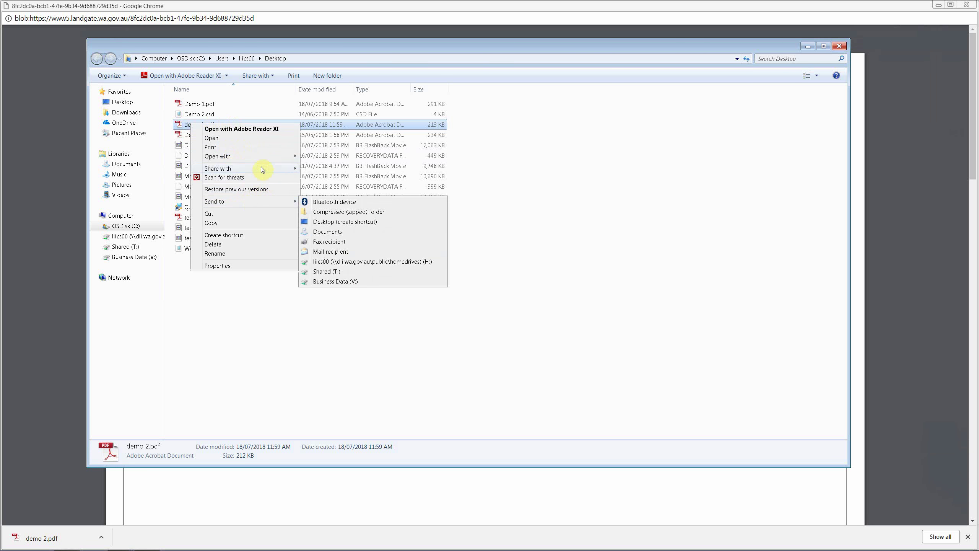
{"action": "mouse_move", "coordinate": [275, 159]}
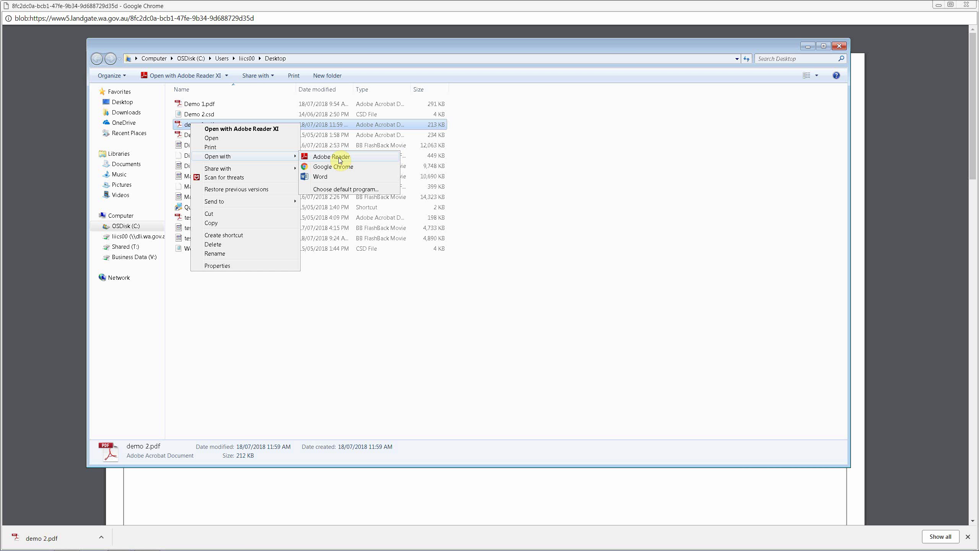
{"action": "left_click", "coordinate": [340, 160]}
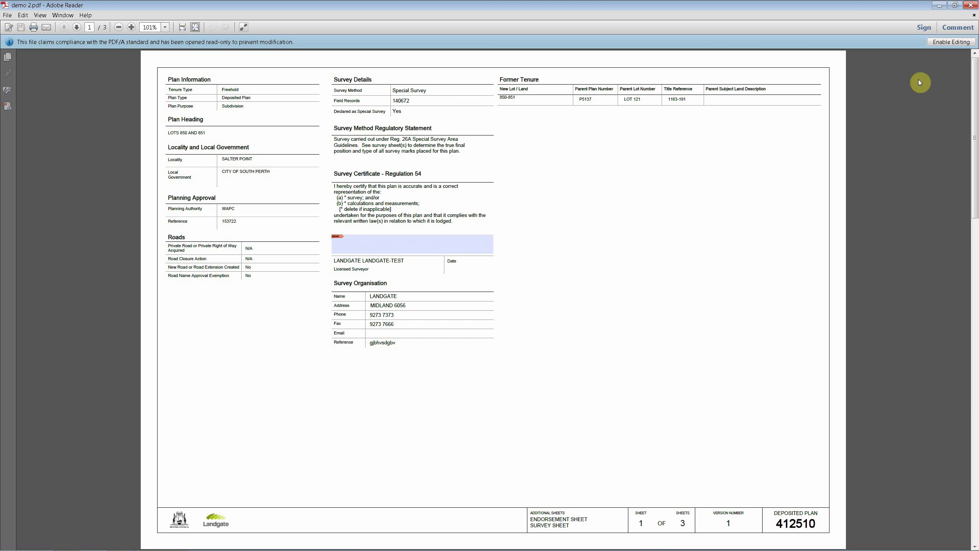
{"action": "left_click", "coordinate": [942, 42]}
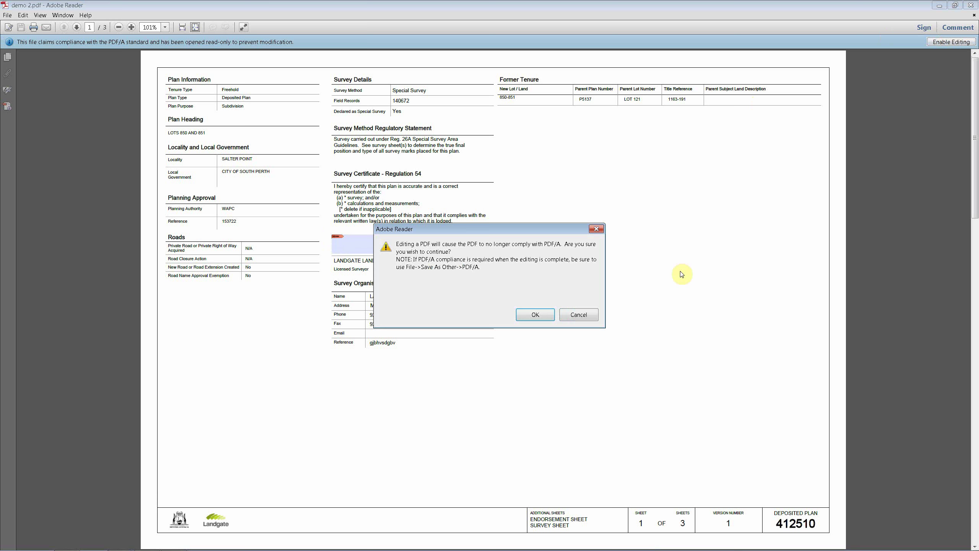
{"action": "left_click", "coordinate": [536, 319]}
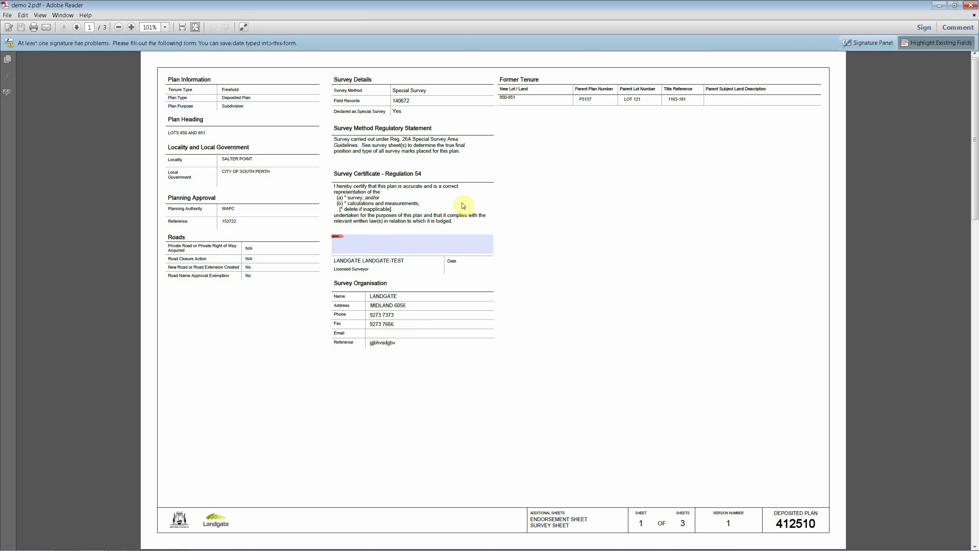
Select the surveyor's signature field on the endorsement sheet and look through the sheets of demo 2.pdf.
{"action": "left_click", "coordinate": [401, 245]}
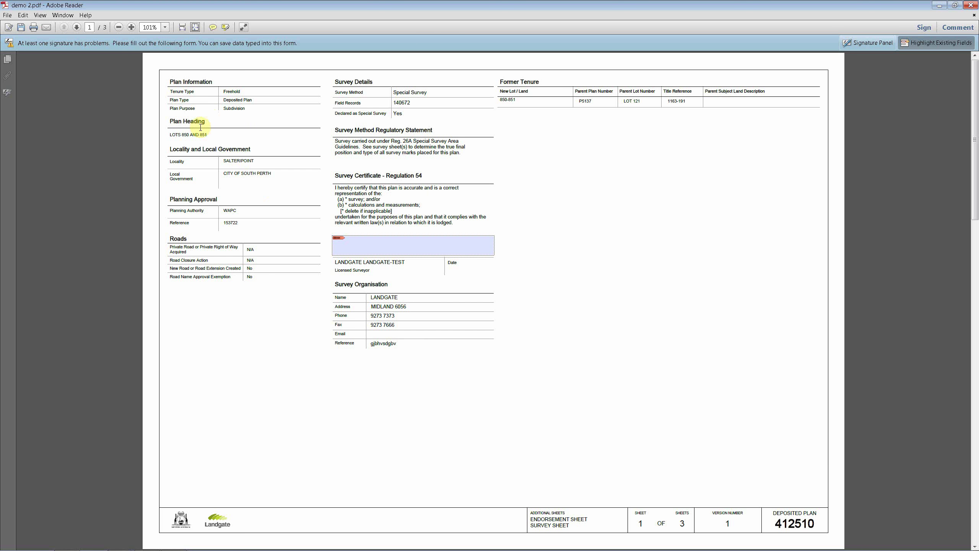
{"action": "scroll", "coordinate": [555, 431], "scroll_direction": "down", "scroll_amount": 5}
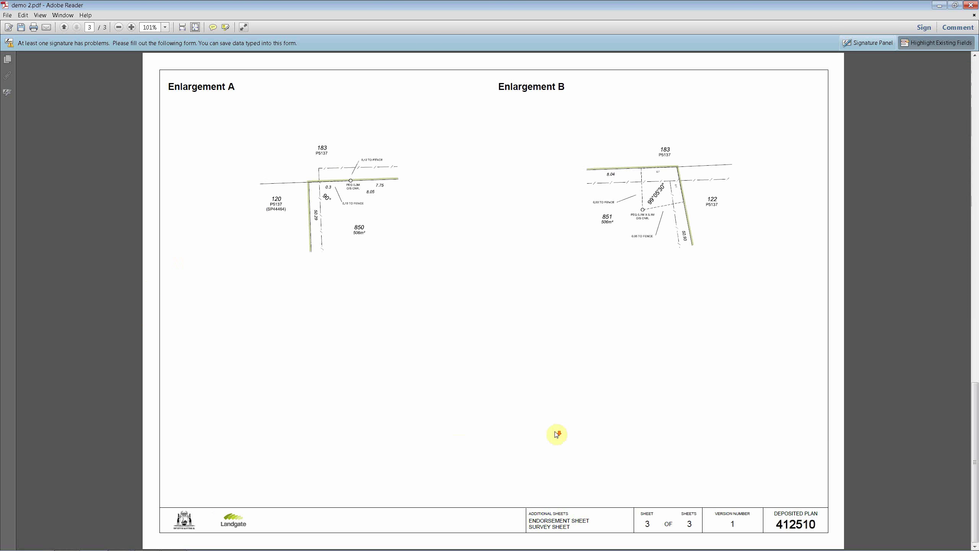
{"action": "scroll", "coordinate": [555, 431], "scroll_direction": "up", "scroll_amount": 5}
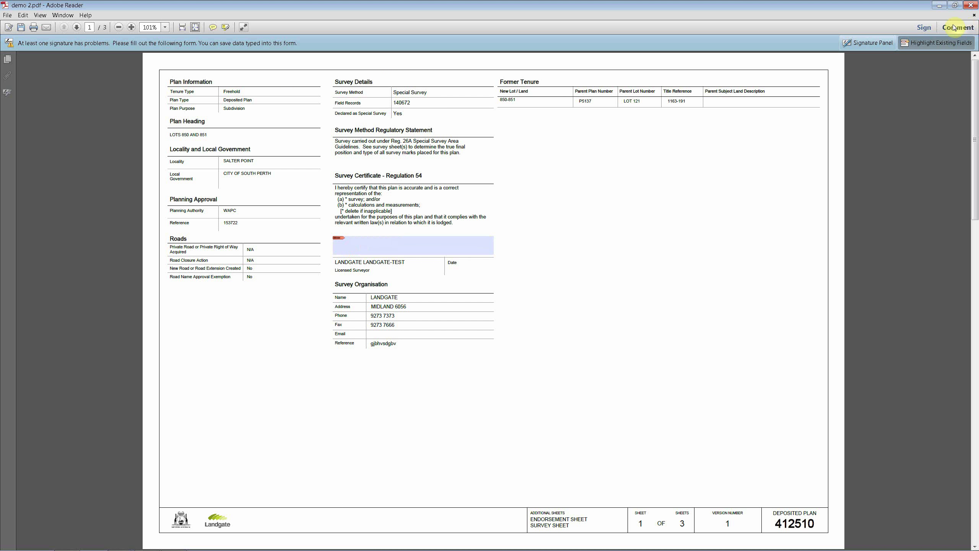
Close demo 2.pdf, minimize Adobe Reader and the Desktop folder, and return to the plan's design drawing by closing the print preview.
{"action": "left_click", "coordinate": [974, 15]}
{"action": "left_click", "coordinate": [549, 300]}
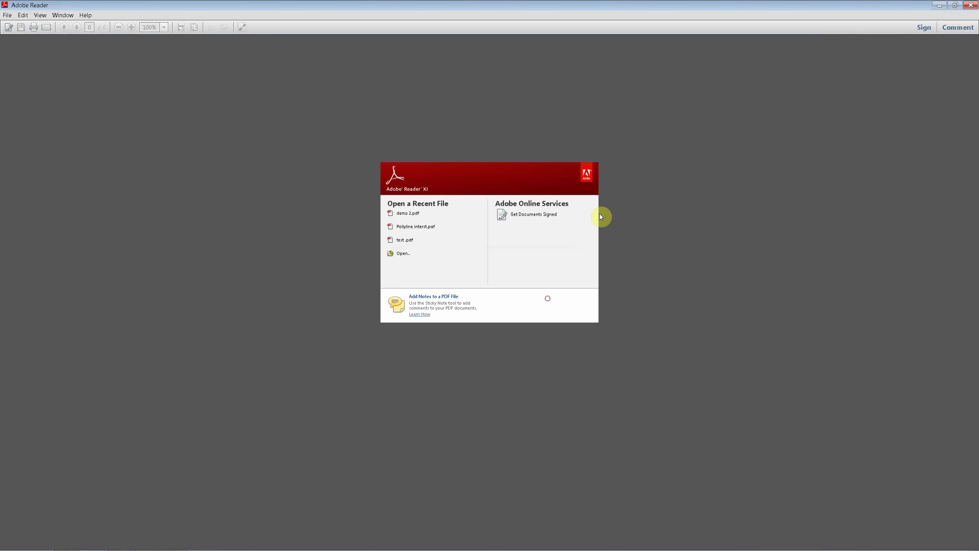
{"action": "left_click", "coordinate": [940, 5]}
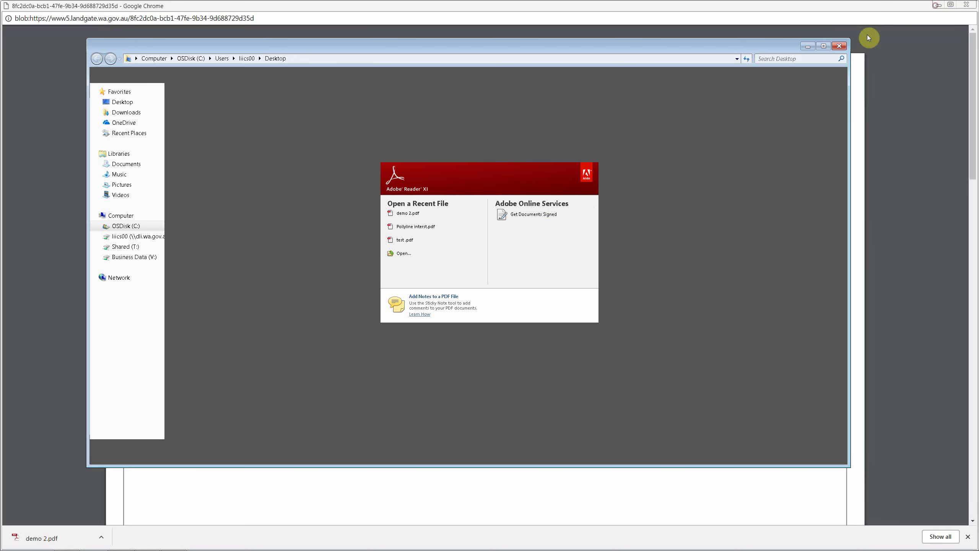
{"action": "left_click", "coordinate": [808, 46]}
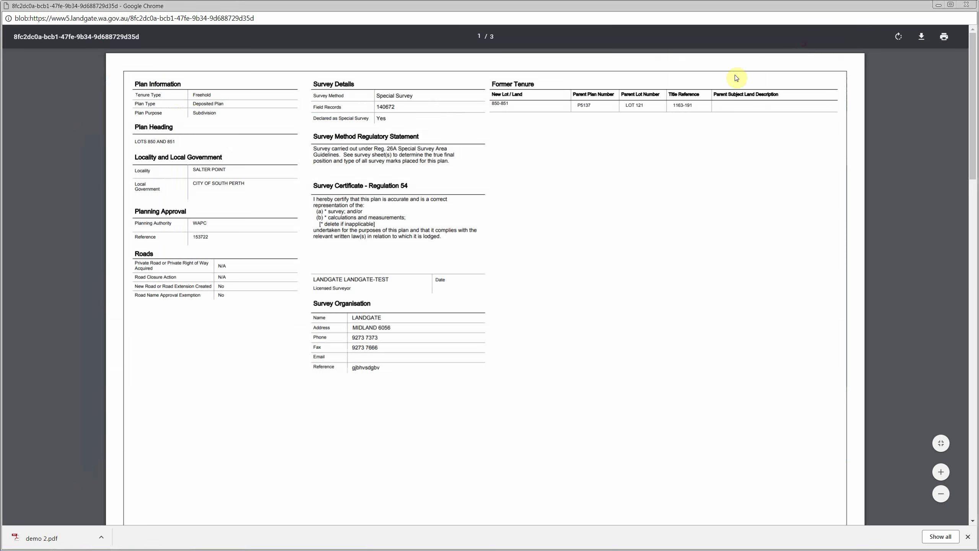
{"action": "left_click", "coordinate": [965, 5]}
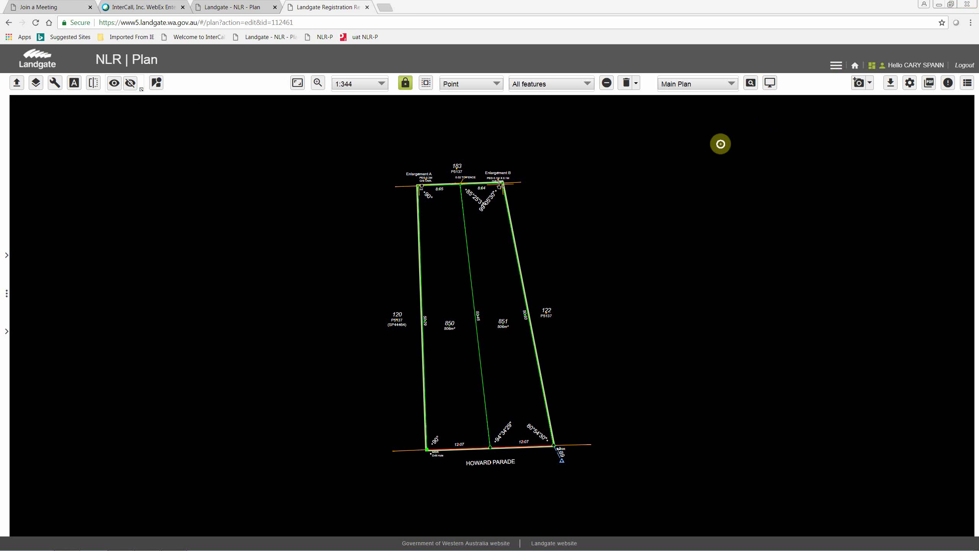
Change the LOTS 850 AND 851 plan's status to Ready for Lodgement and acknowledge the update.
{"action": "left_click", "coordinate": [836, 66]}
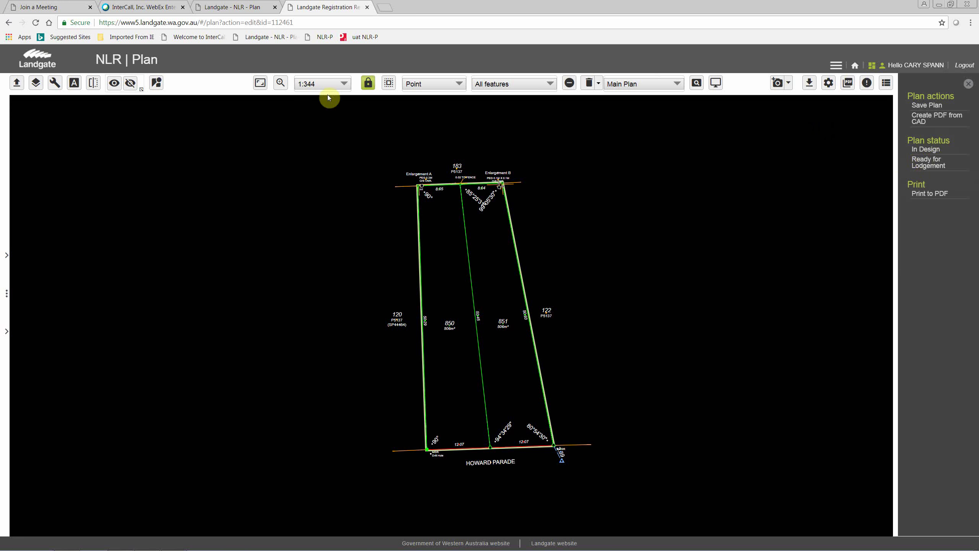
{"action": "left_click", "coordinate": [935, 165]}
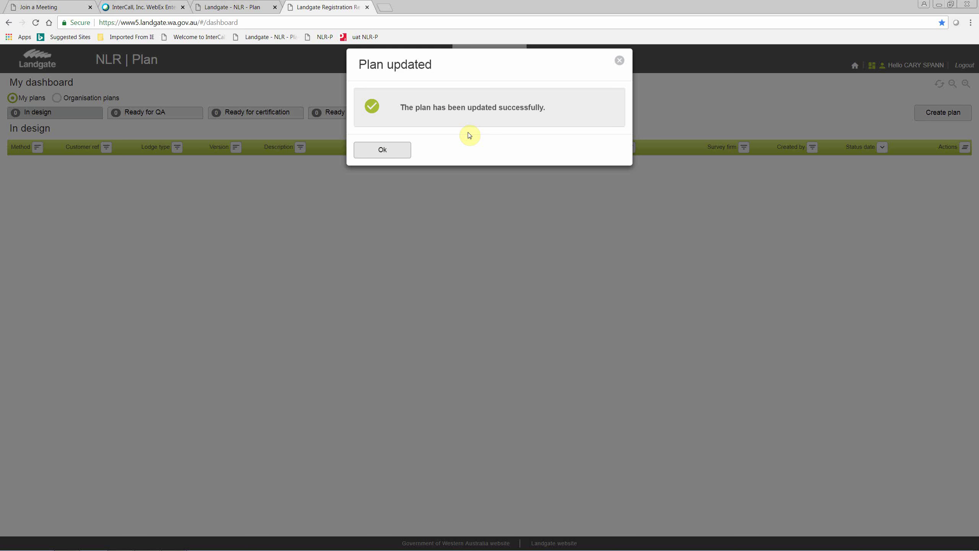
{"action": "left_click", "coordinate": [383, 153]}
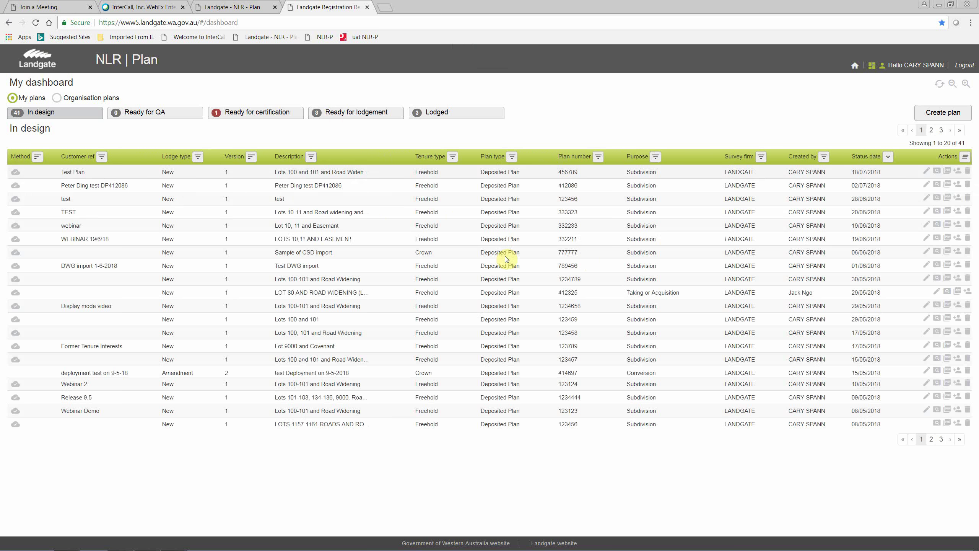
From the dashboard's Ready for lodgement list, open the LOTS 850 AND 851 plan for editing and show its lodgement information.
{"action": "left_click", "coordinate": [336, 117]}
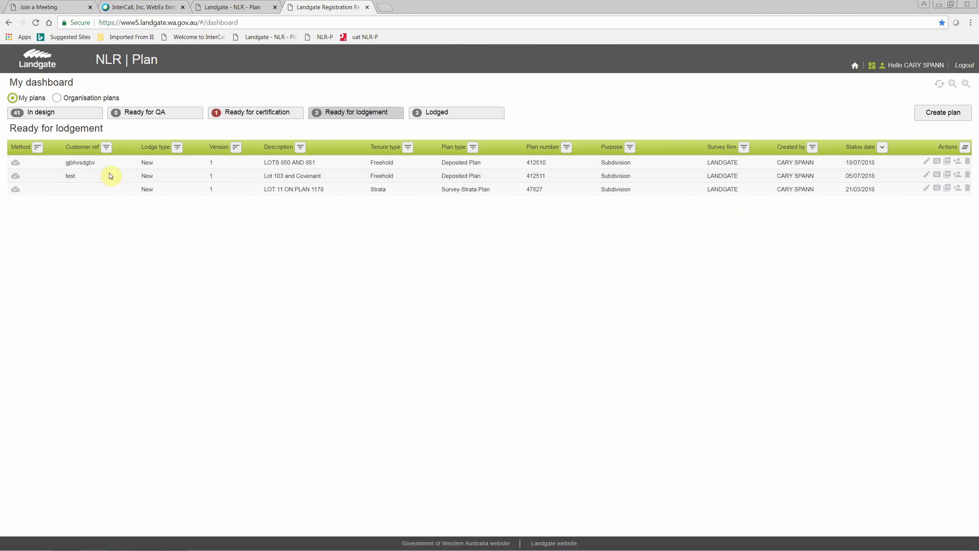
{"action": "left_click", "coordinate": [928, 163]}
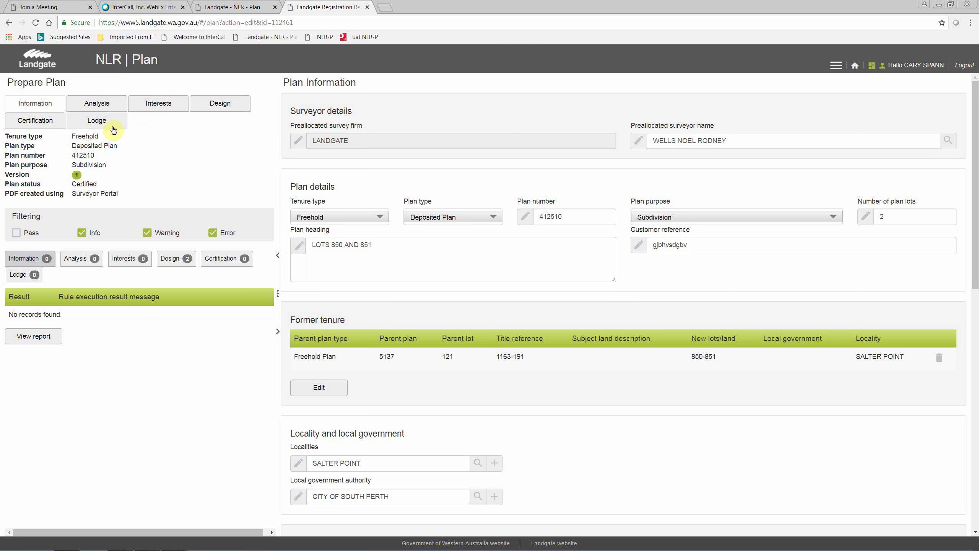
{"action": "left_click", "coordinate": [97, 121]}
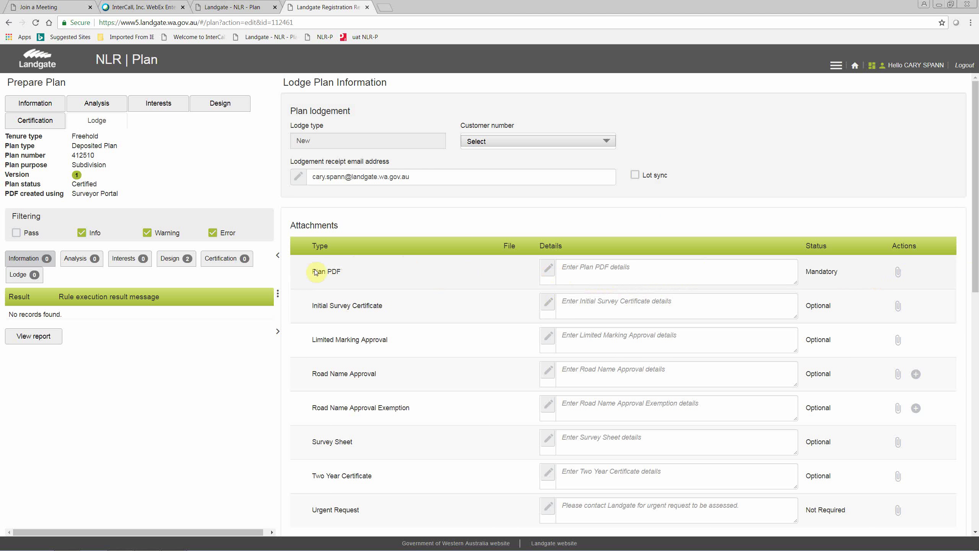
Check the Plan PDF upload option without attaching a file, and review the attachments, land registry advice, comments, fee summary, and consent sections.
{"action": "left_click", "coordinate": [899, 274]}
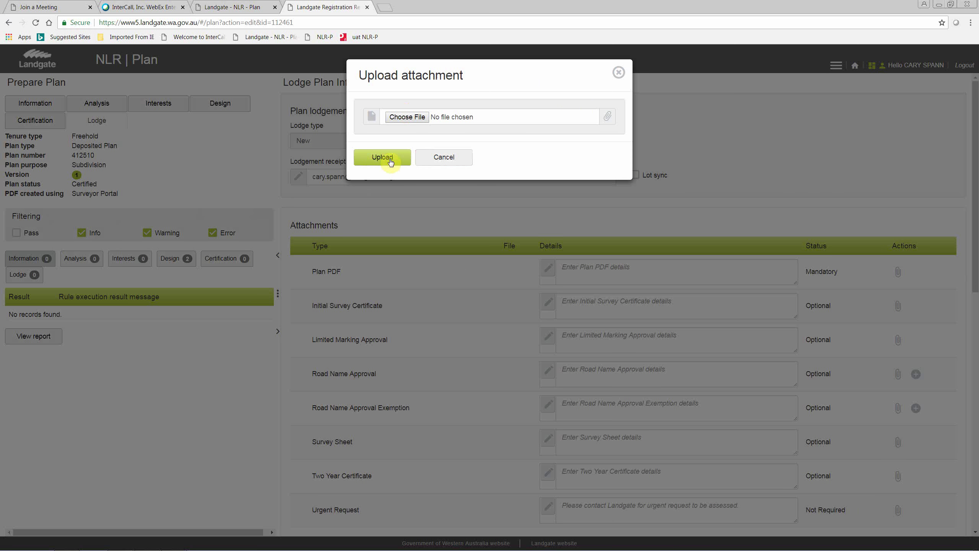
{"action": "left_click", "coordinate": [458, 159]}
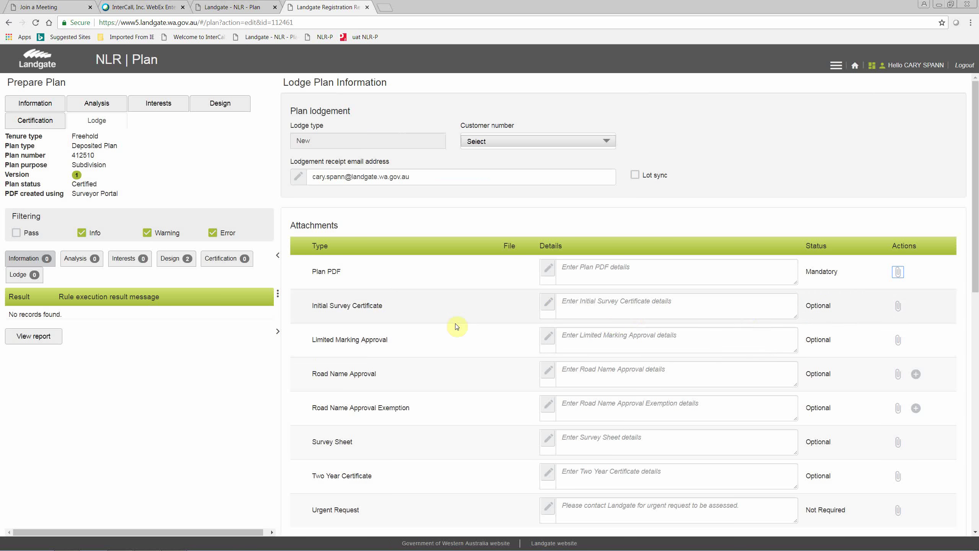
{"action": "scroll", "coordinate": [479, 485], "scroll_direction": "down", "scroll_amount": 2}
{"action": "scroll", "coordinate": [499, 448], "scroll_direction": "up", "scroll_amount": 1}
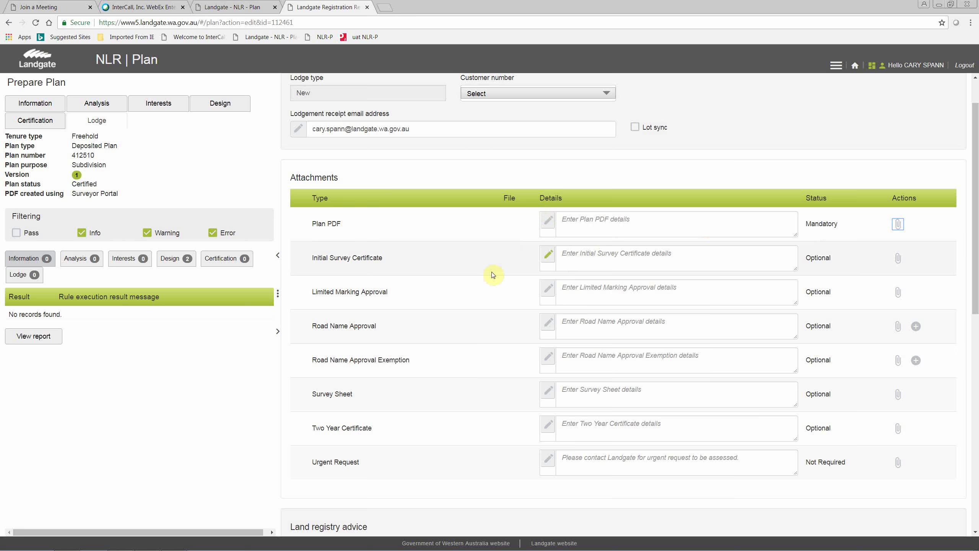
{"action": "scroll", "coordinate": [463, 444], "scroll_direction": "down", "scroll_amount": 1}
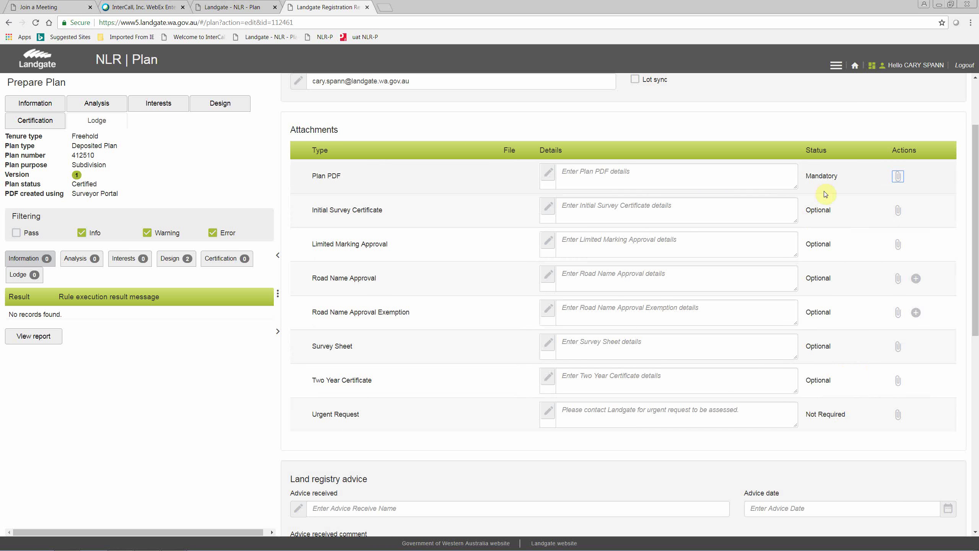
{"action": "scroll", "coordinate": [463, 469], "scroll_direction": "down", "scroll_amount": 2}
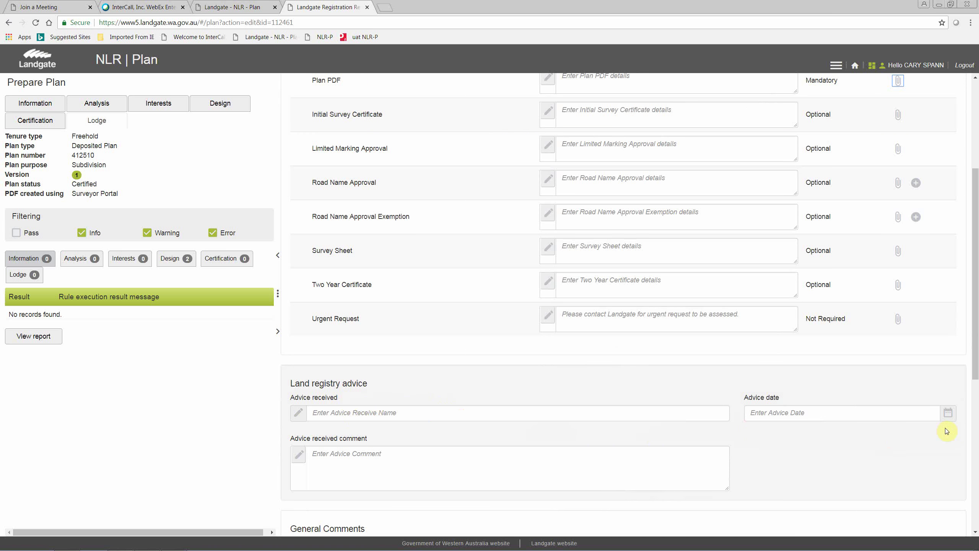
{"action": "scroll", "coordinate": [584, 454], "scroll_direction": "down", "scroll_amount": 5}
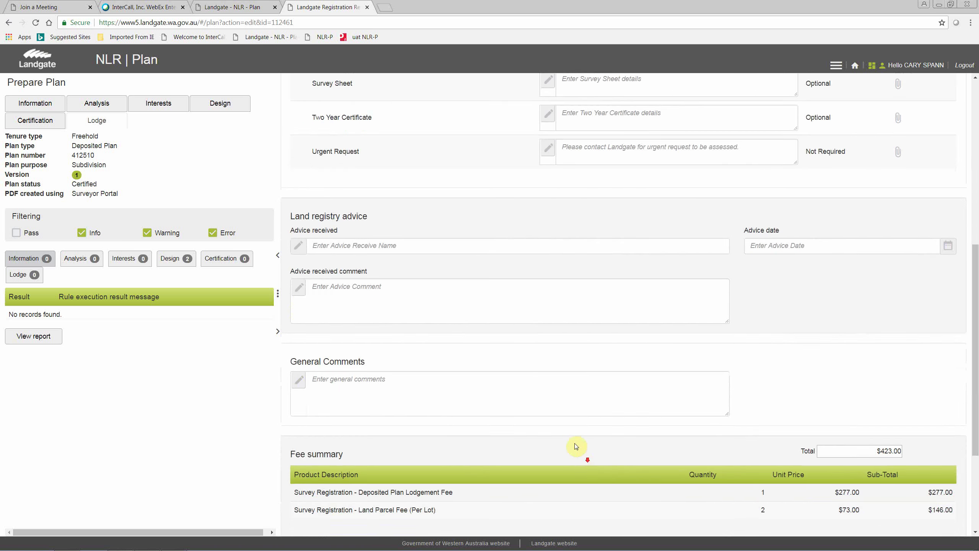
{"action": "scroll", "coordinate": [874, 438], "scroll_direction": "down", "scroll_amount": 2}
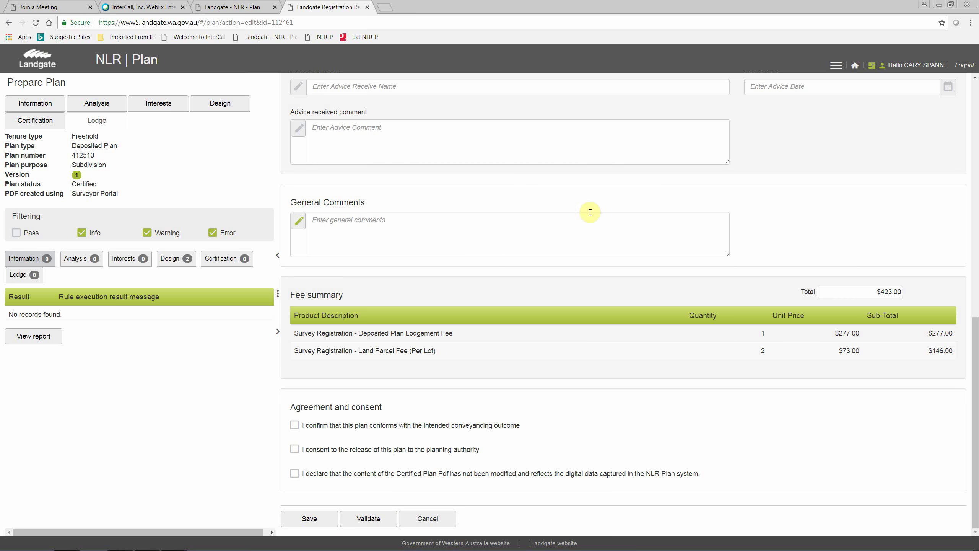
Check the available plan actions, return to the dashboard discarding changes, and show the Lodged plans.
{"action": "left_click", "coordinate": [836, 64]}
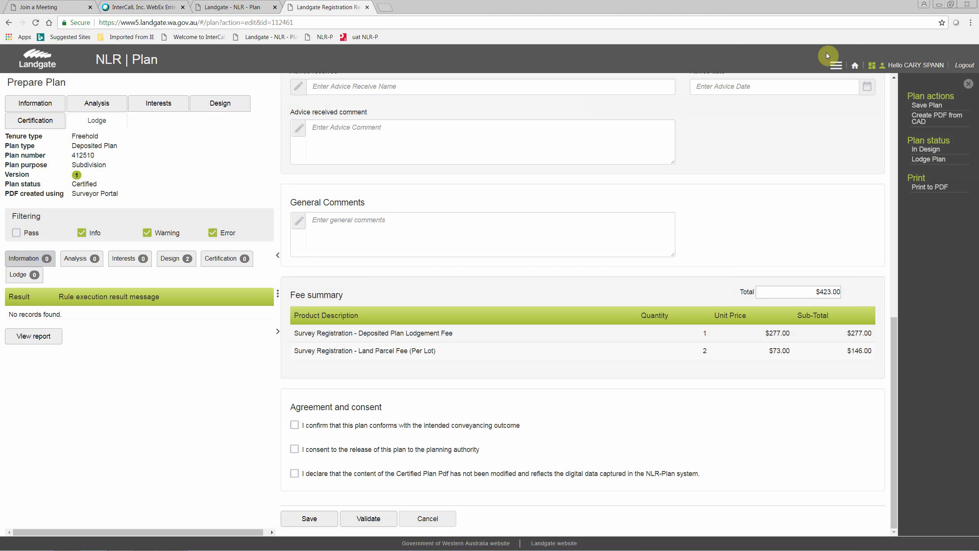
{"action": "left_click", "coordinate": [836, 65]}
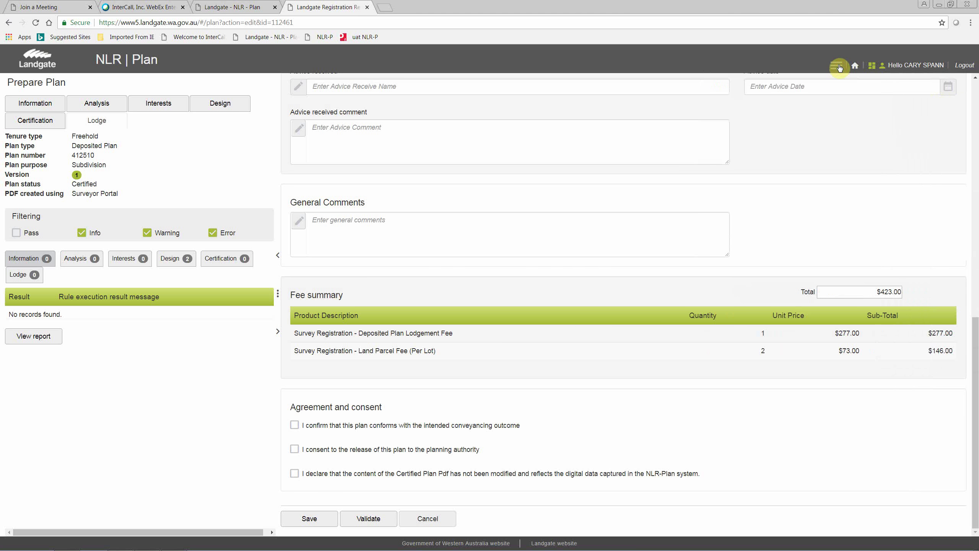
{"action": "left_click", "coordinate": [873, 66]}
{"action": "left_click", "coordinate": [874, 66]}
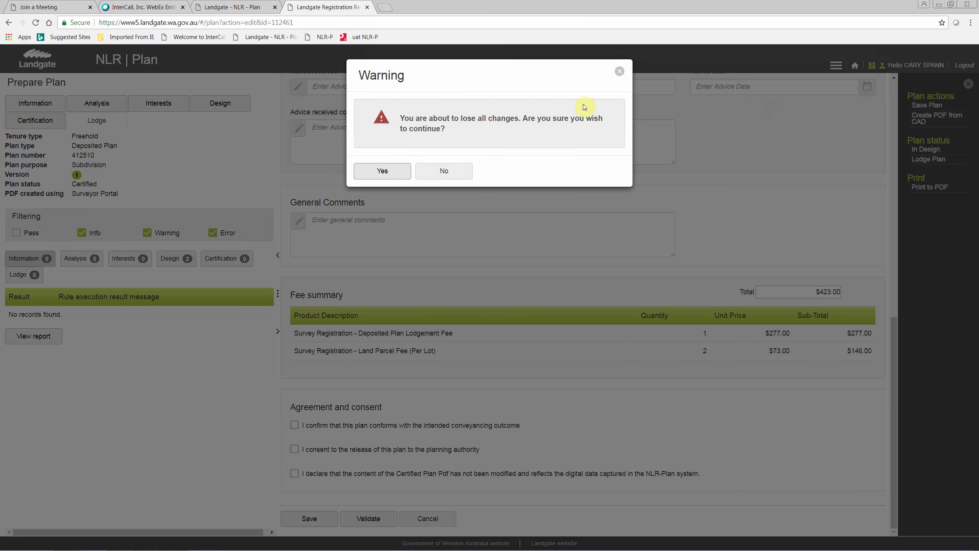
{"action": "left_click", "coordinate": [397, 173]}
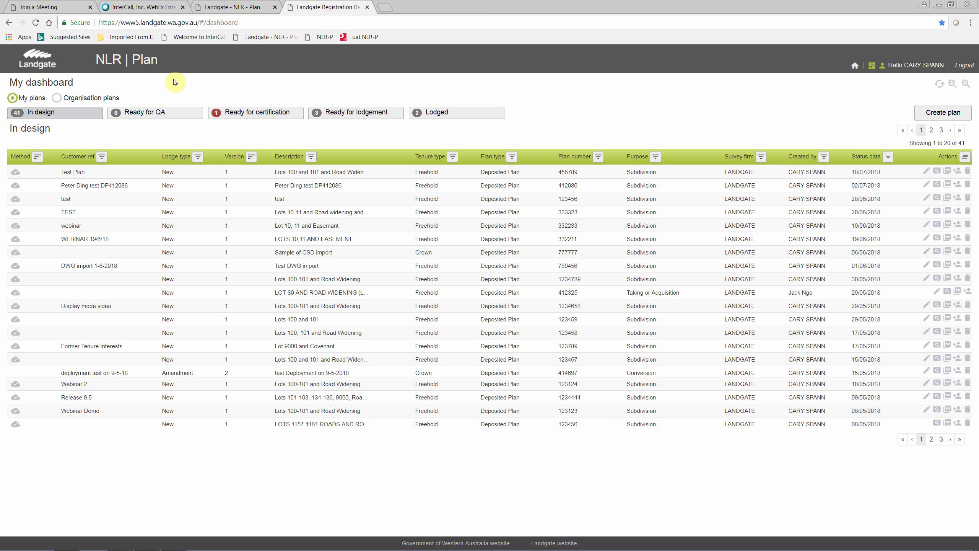
{"action": "left_click", "coordinate": [447, 116]}
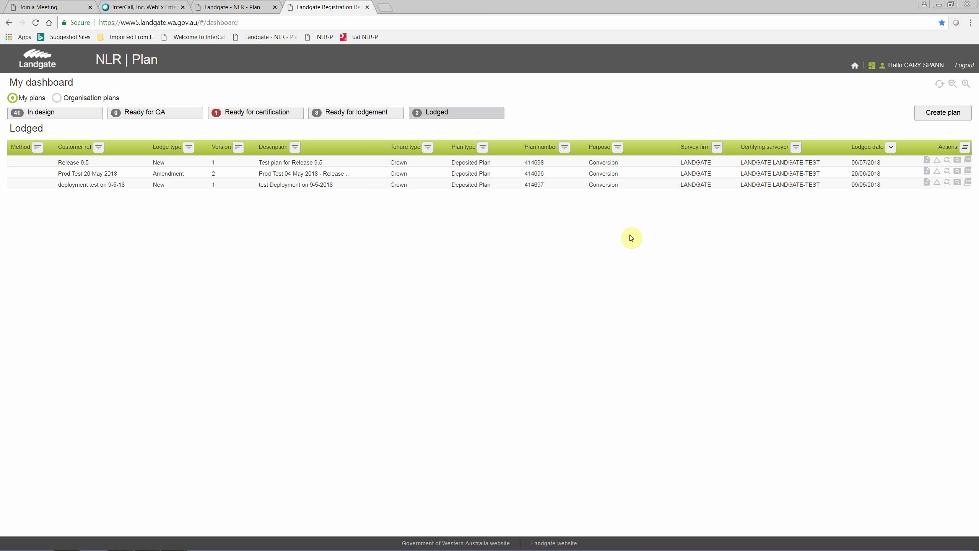
Show the plans in design, and log in to MyLandgate from the Landgate website using the saved credentials.
{"action": "left_click", "coordinate": [57, 113]}
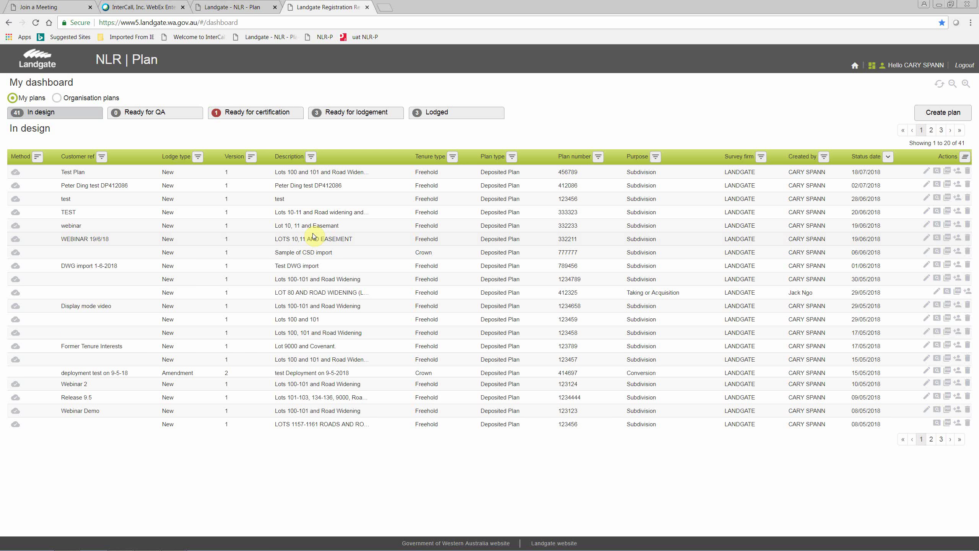
{"action": "left_click", "coordinate": [228, 7]}
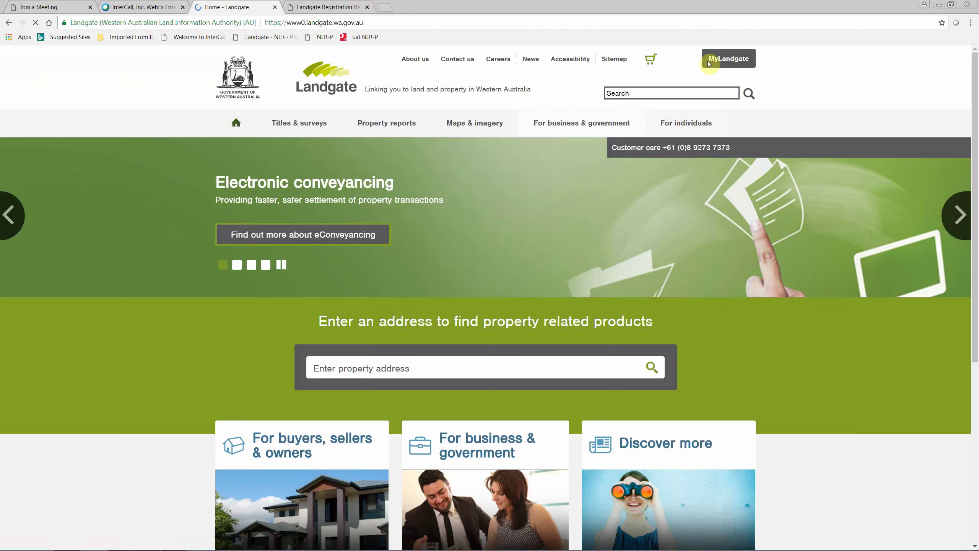
{"action": "left_click", "coordinate": [729, 59]}
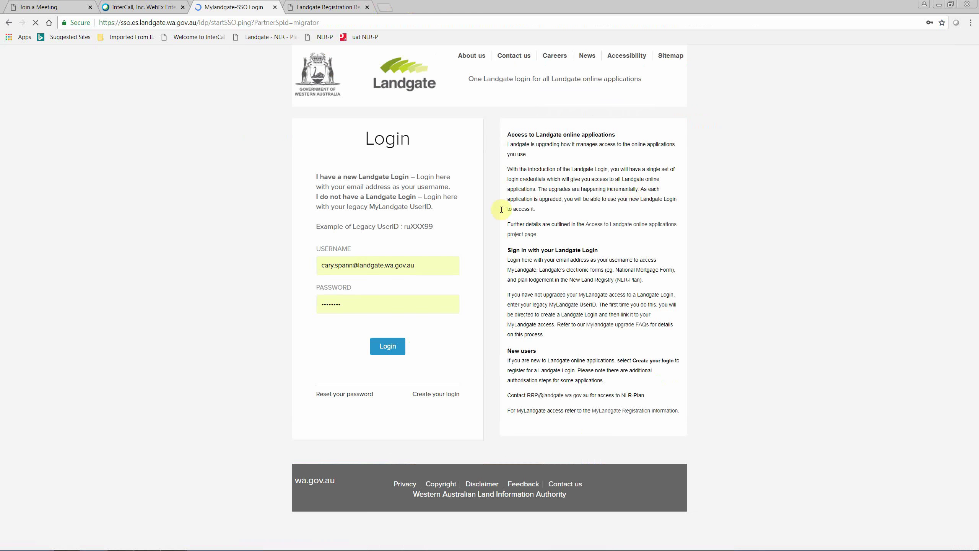
{"action": "left_click", "coordinate": [388, 346]}
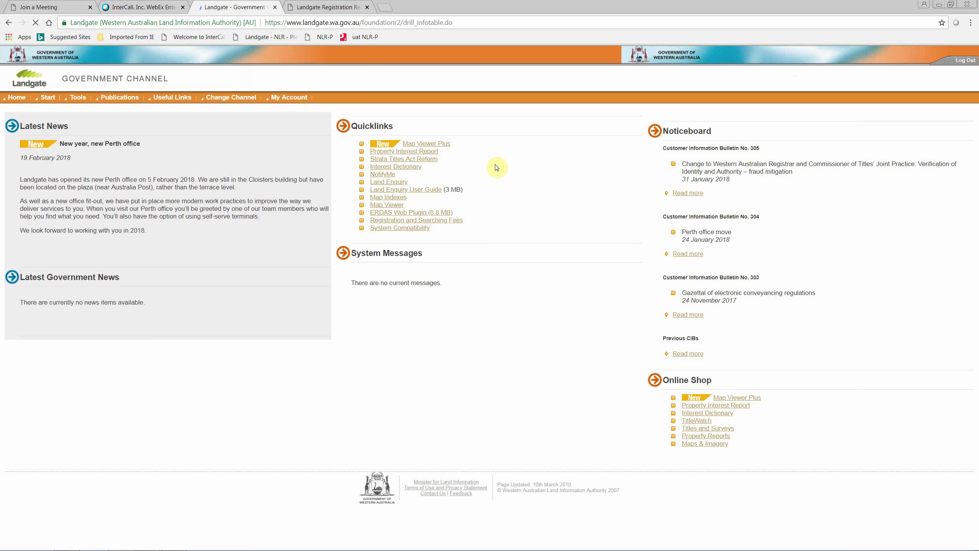
Change from the Government channel to the Survey channel and open its NLR-Plan page with the training videos and resources.
{"action": "left_click", "coordinate": [231, 97]}
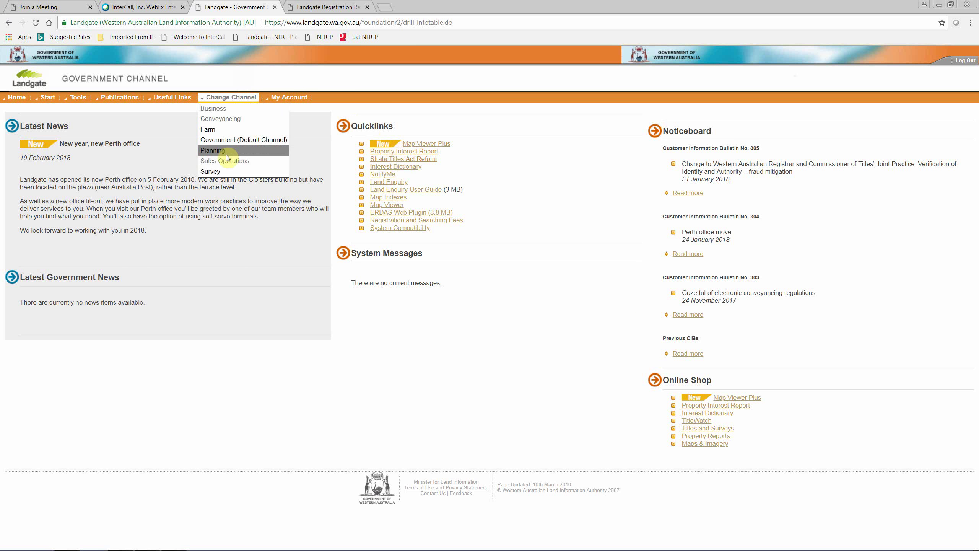
{"action": "left_click", "coordinate": [222, 172]}
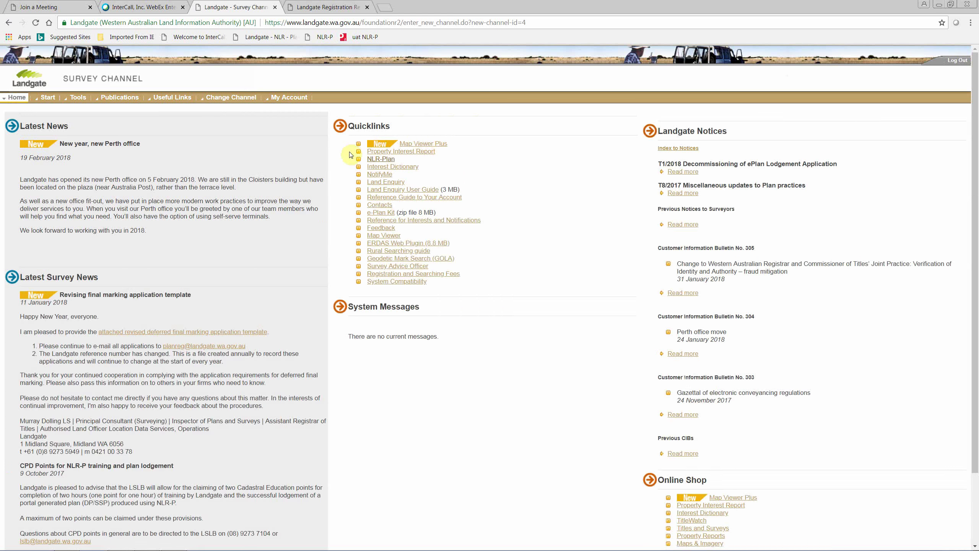
{"action": "left_click", "coordinate": [381, 158]}
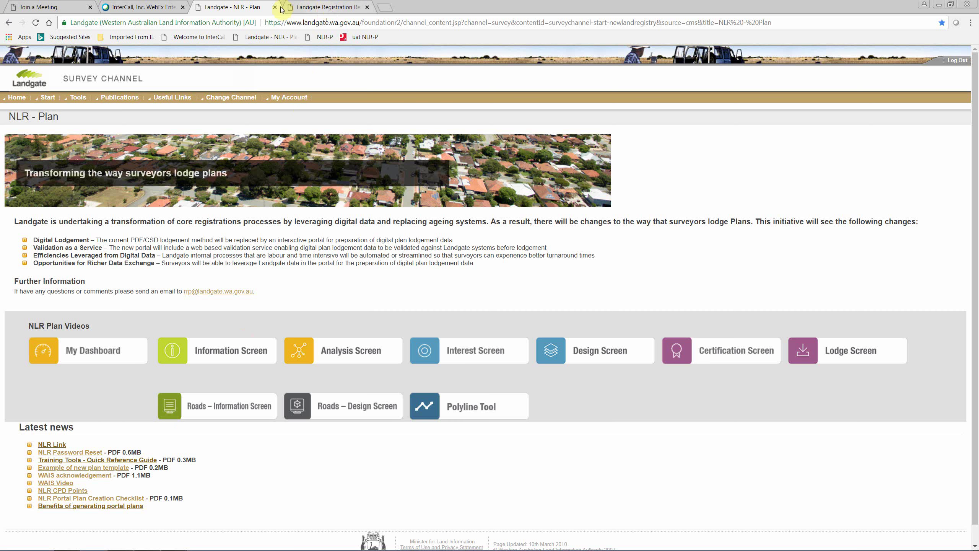
Return to the NLR Plan portal's home page and open My dashboard.
{"action": "left_click", "coordinate": [305, 7]}
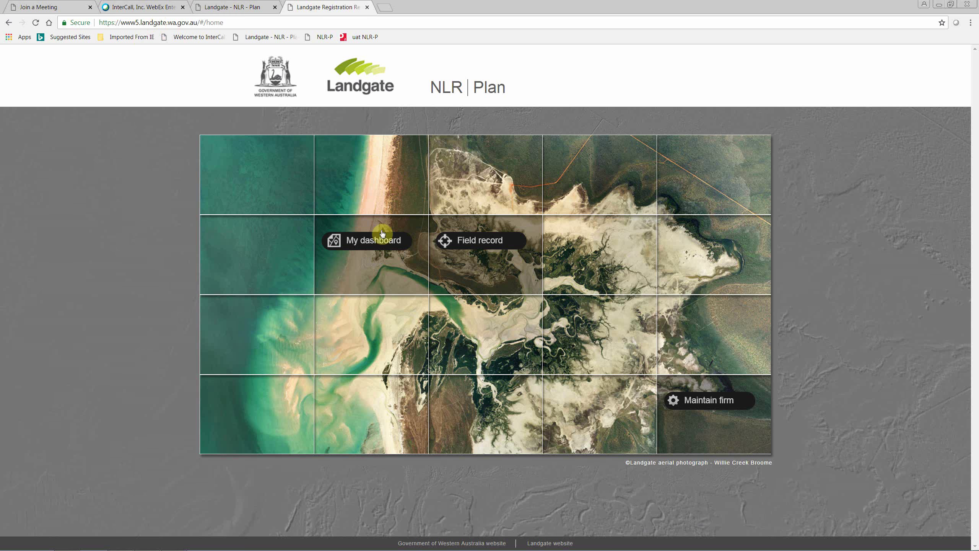
{"action": "left_click", "coordinate": [373, 241]}
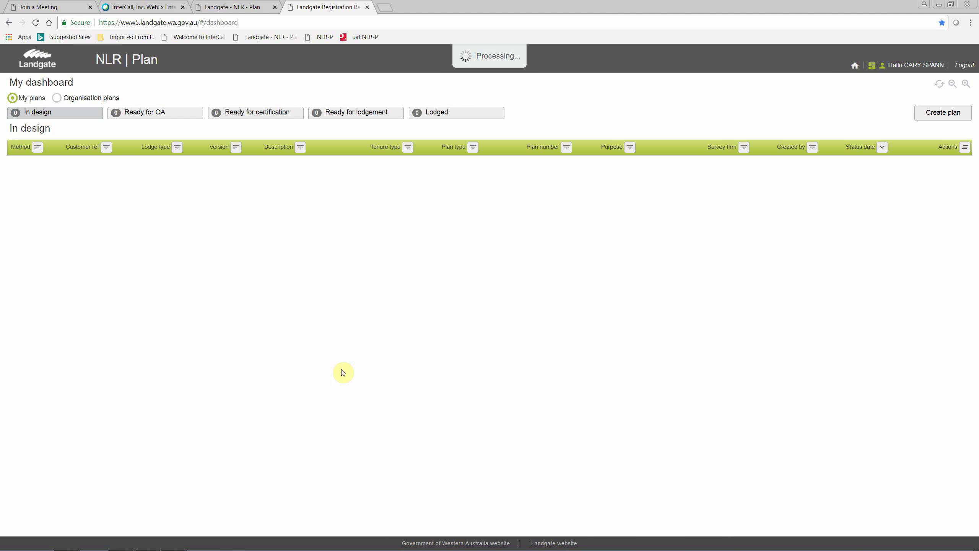